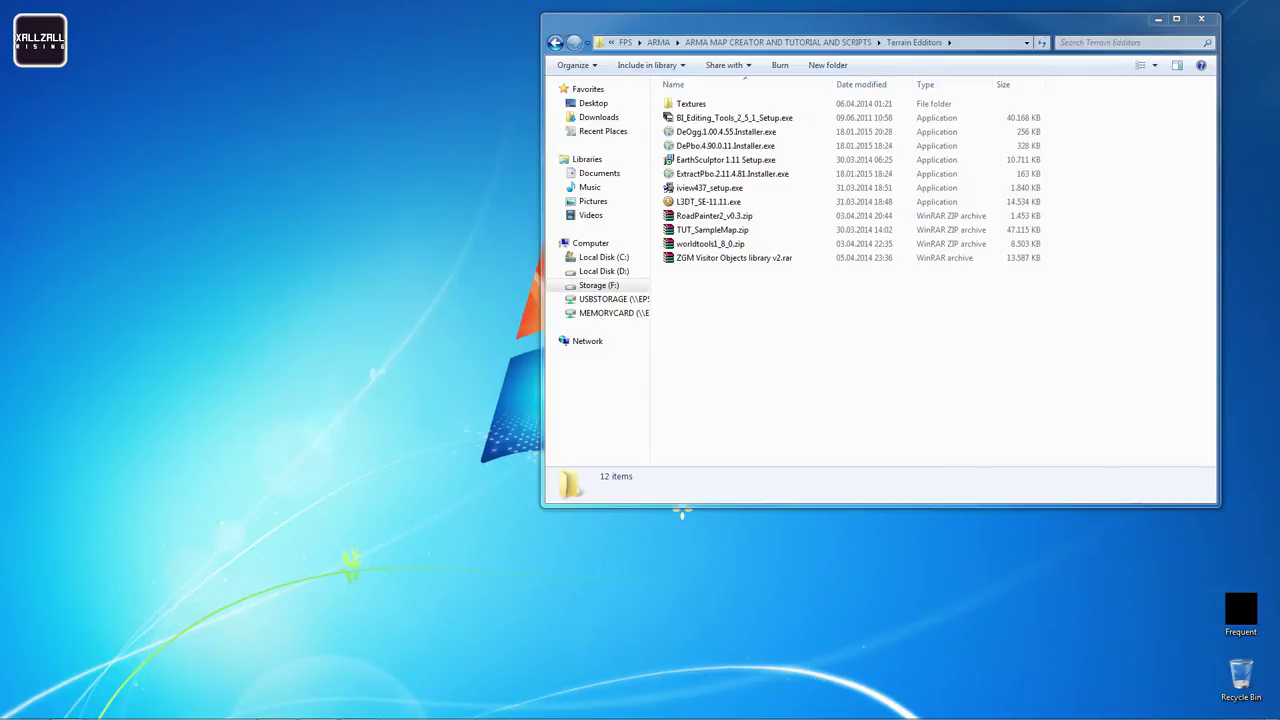
{"action": "left_click_drag", "start_coordinate": [1003, 29], "coordinate": [1048, 34]}
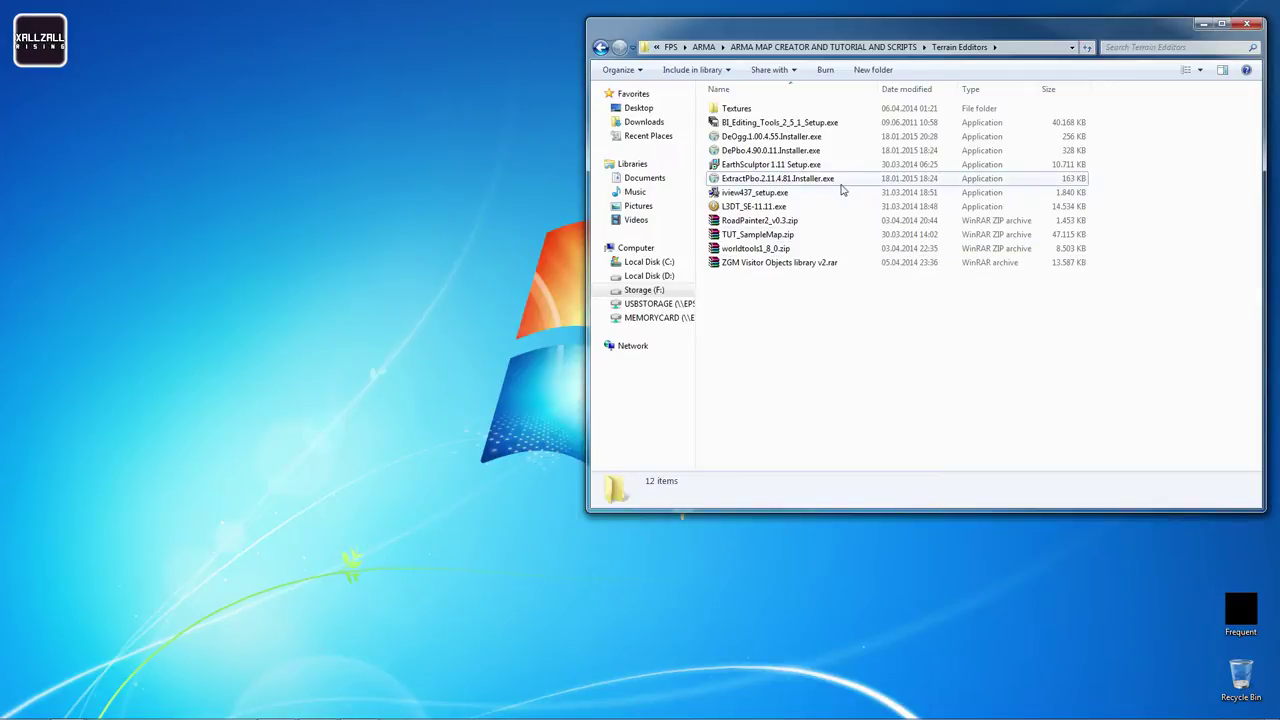
{"action": "left_click", "coordinate": [812, 180]}
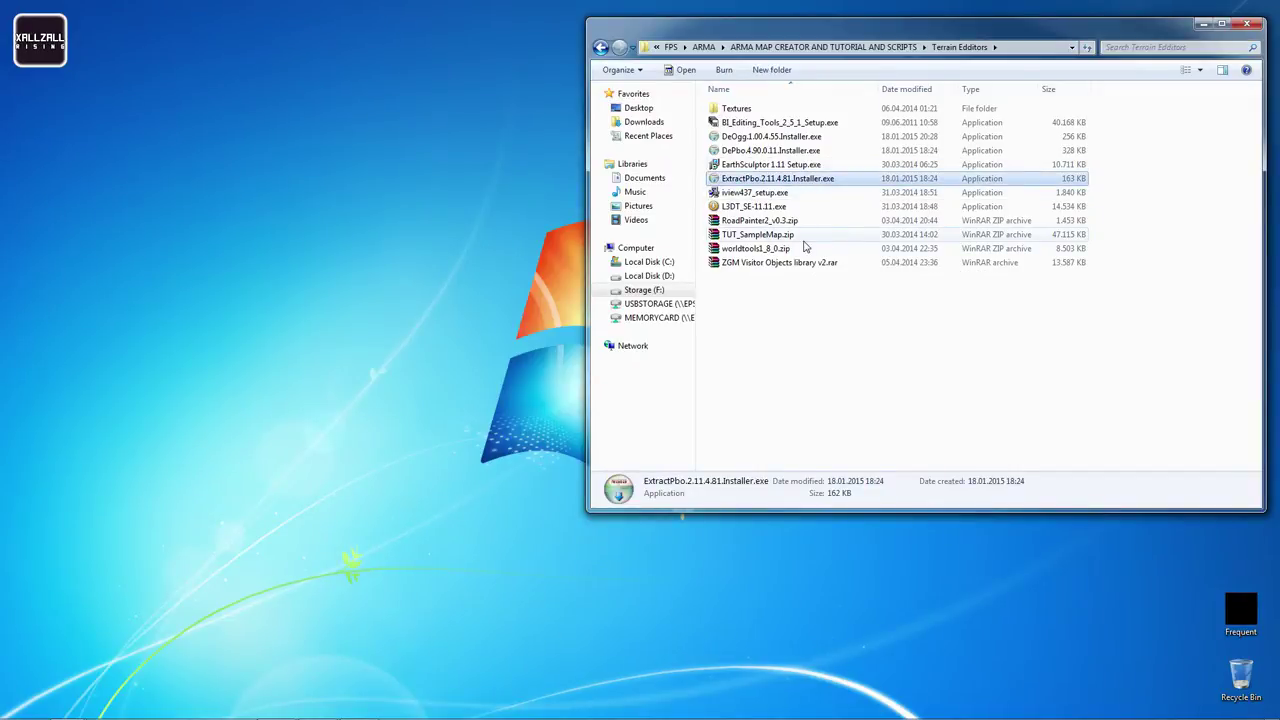
{"action": "left_click", "coordinate": [778, 126]}
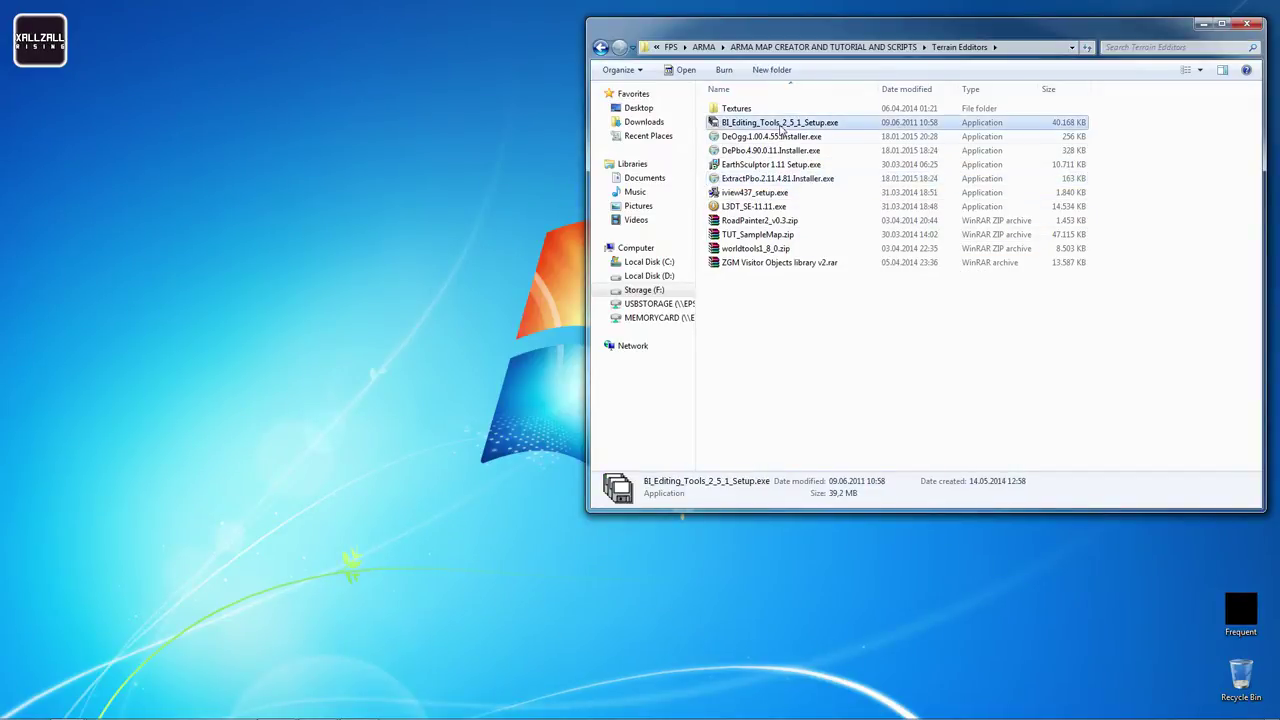
{"action": "left_click", "coordinate": [802, 180]}
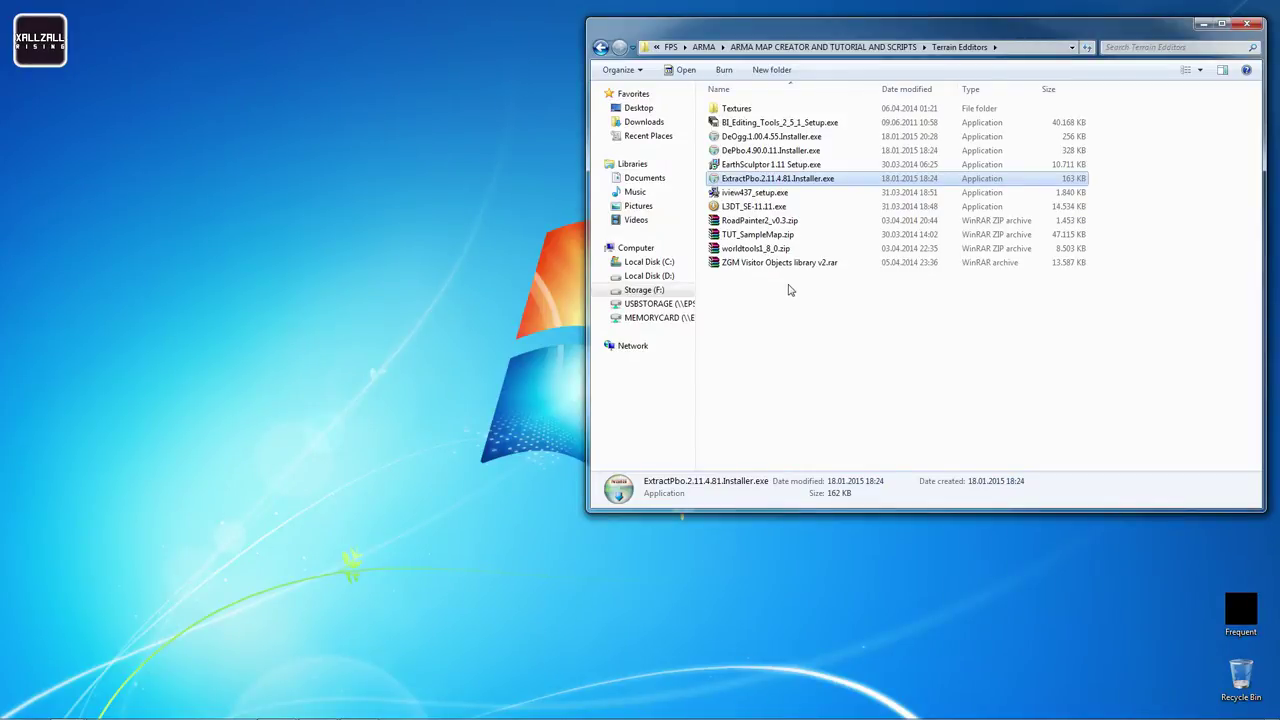
{"action": "left_click_drag", "start_coordinate": [765, 296], "coordinate": [737, 106]}
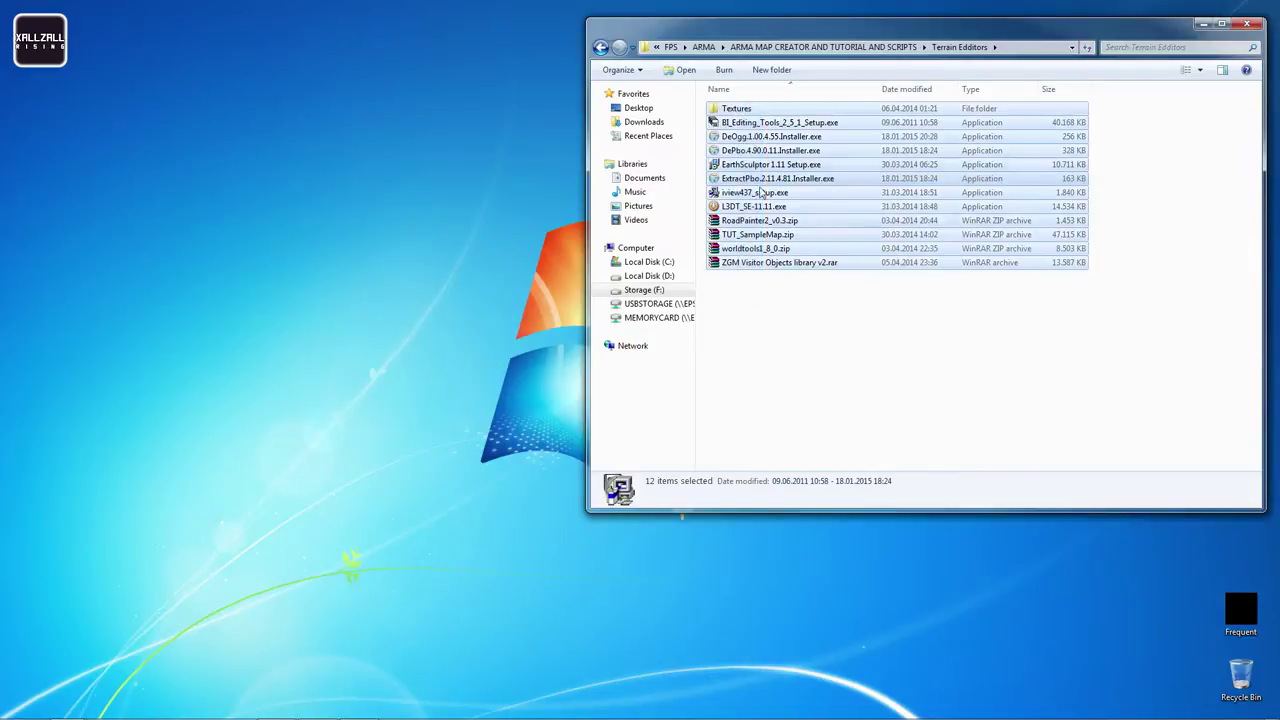
{"action": "left_click", "coordinate": [854, 355]}
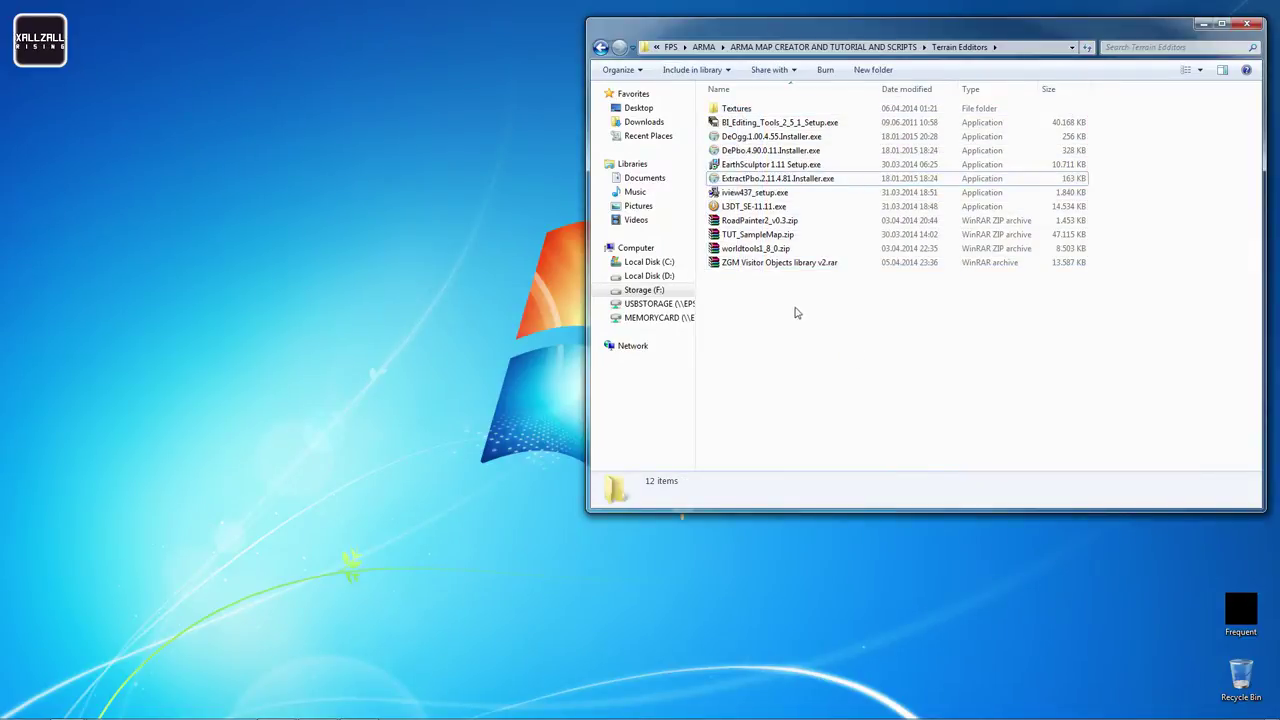
Run ExtractPbo.2.11.4.81.Installer.exe, accept its license agreement and complete the ExtractPbo installation
{"action": "left_click", "coordinate": [746, 181]}
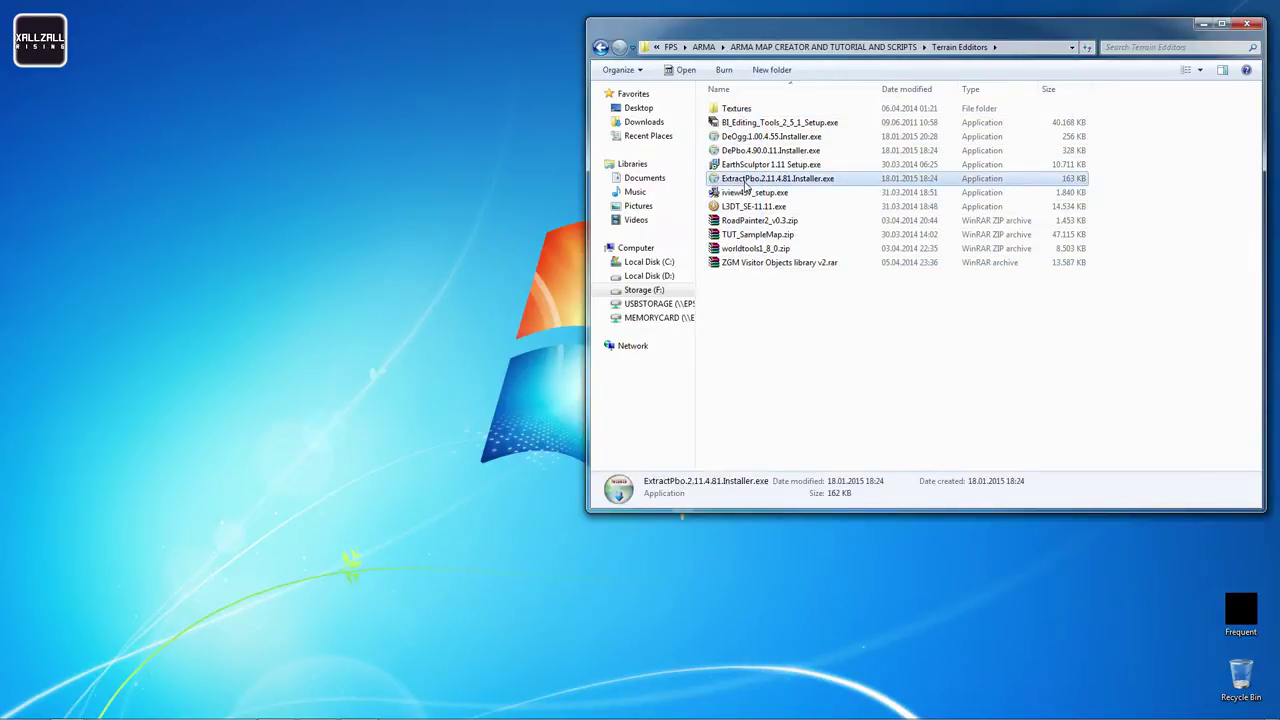
{"action": "double_click", "coordinate": [770, 182]}
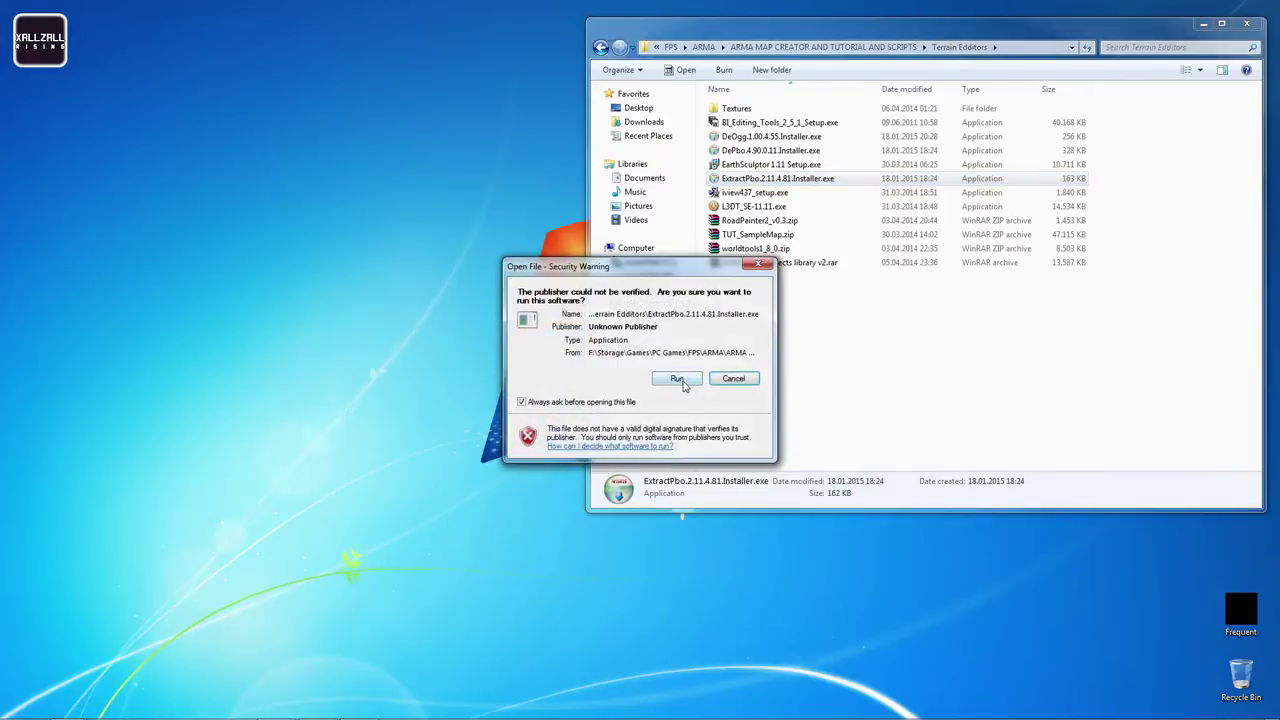
{"action": "left_click", "coordinate": [679, 379]}
{"action": "left_click", "coordinate": [712, 474]}
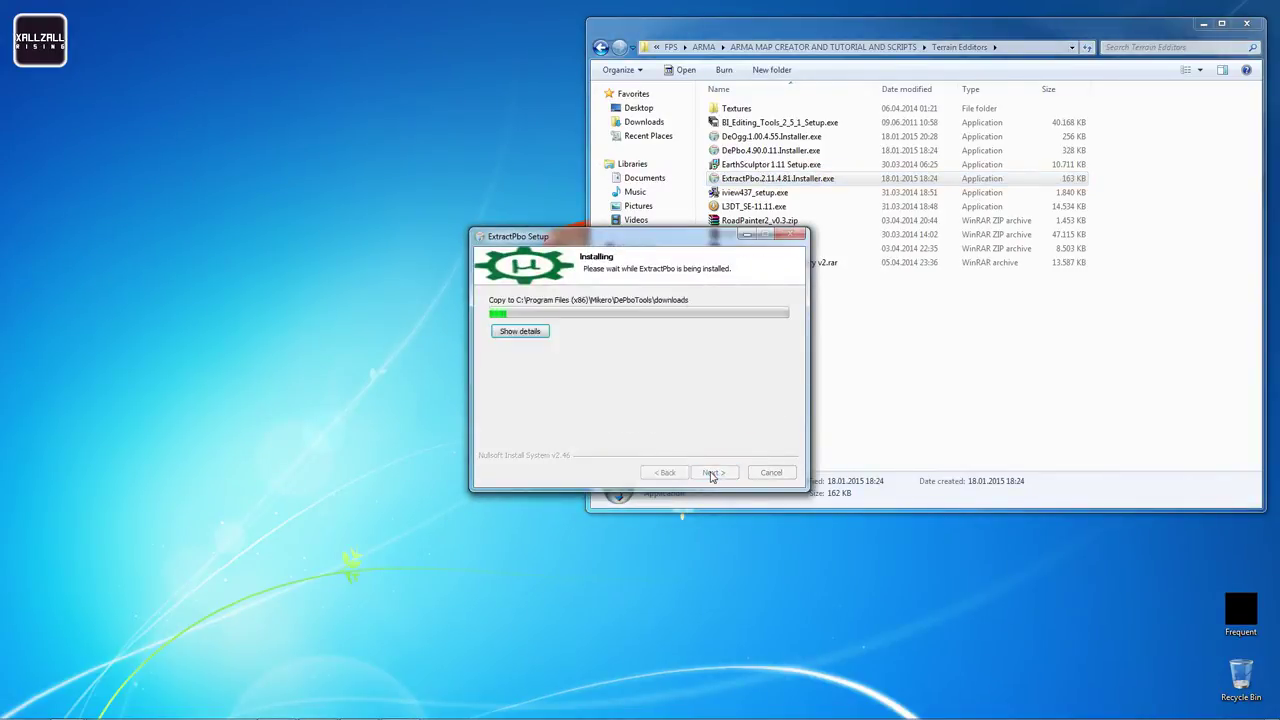
{"action": "left_click", "coordinate": [714, 473]}
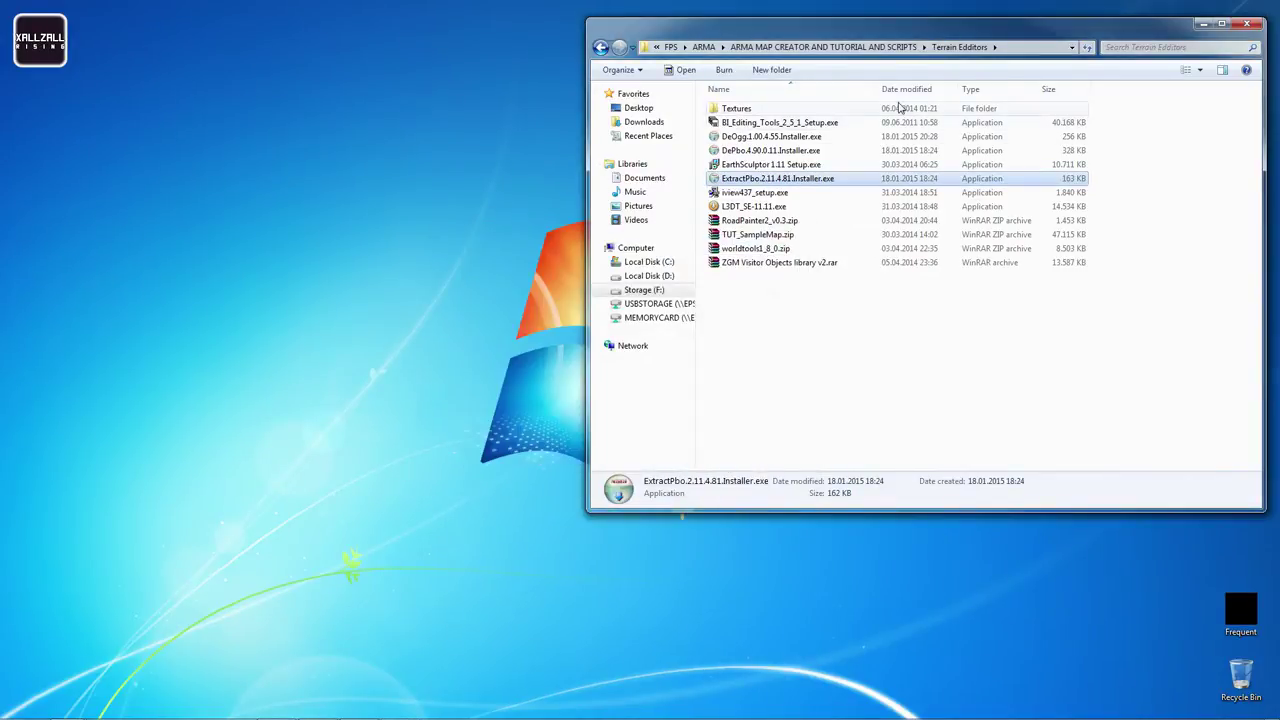
Run DePbo.4.90.0.11.Installer.exe, accept its license agreement and complete the DePbo installation
{"action": "double_click", "coordinate": [781, 151]}
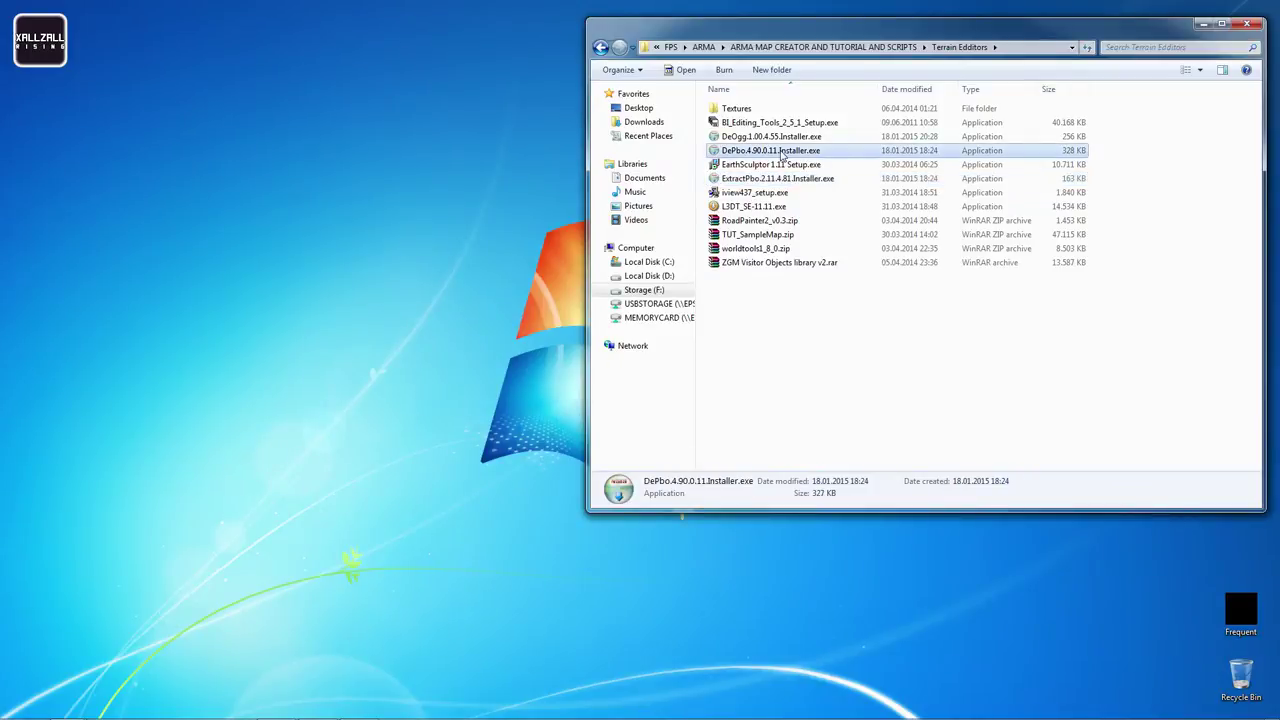
{"action": "left_click", "coordinate": [677, 380]}
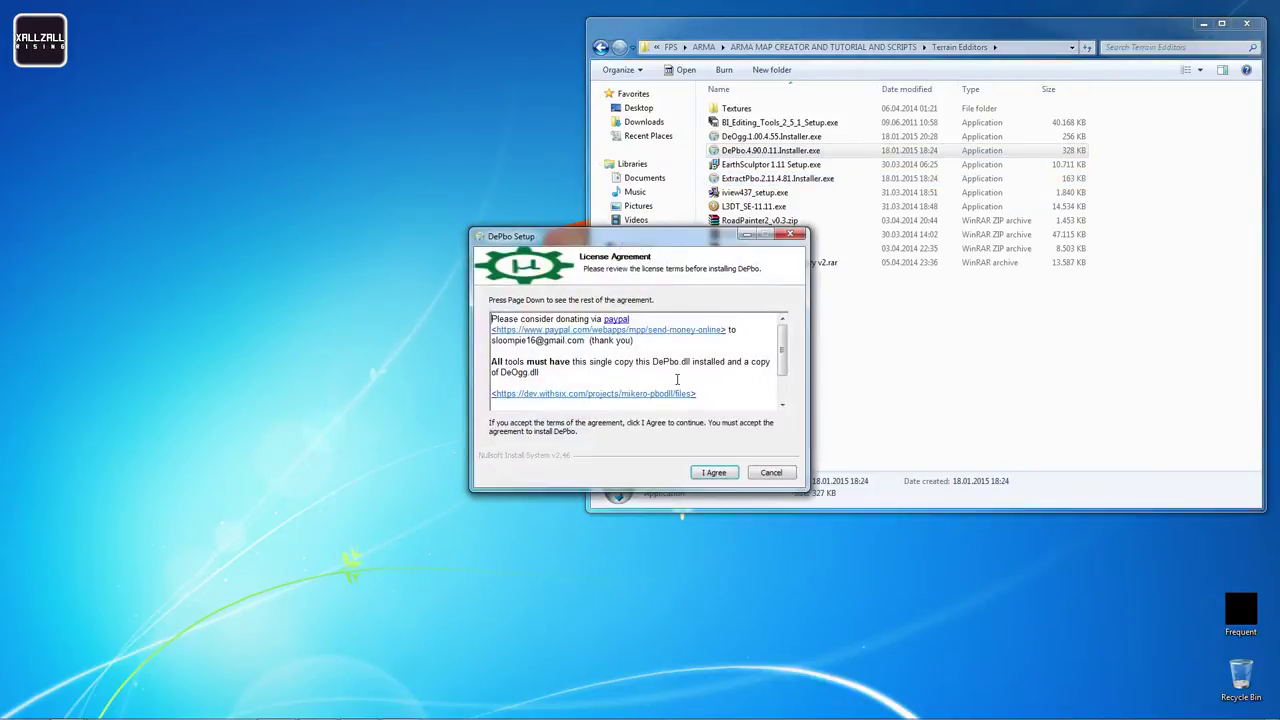
{"action": "left_click", "coordinate": [715, 472]}
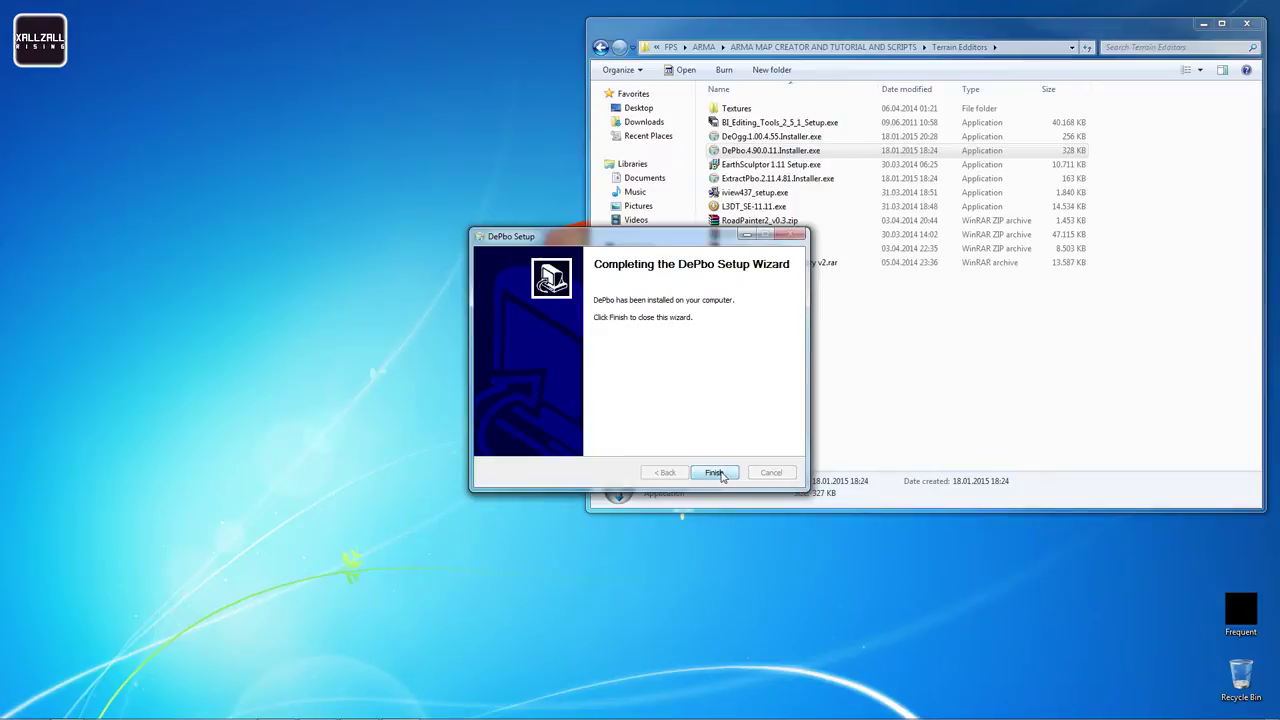
{"action": "left_click", "coordinate": [716, 473]}
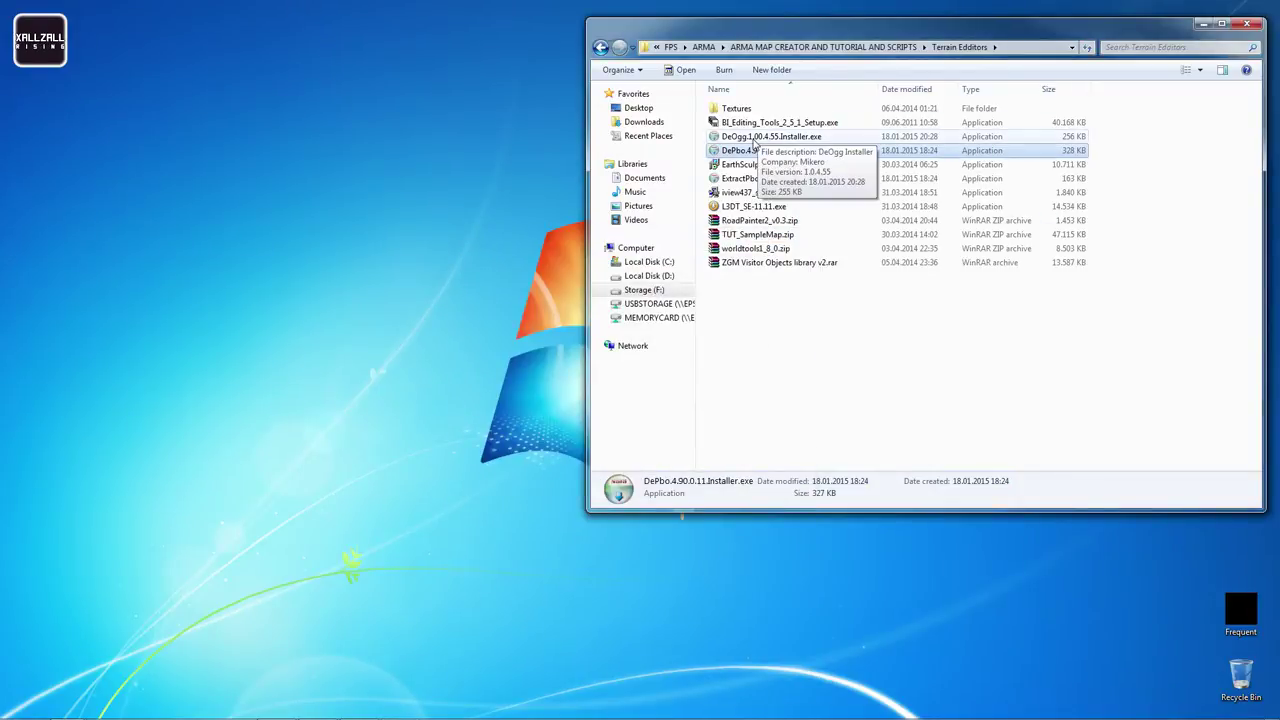
Run DeOgg.1.00.4.55.Installer.exe, accept its license agreement and complete the DeOgg installation
{"action": "double_click", "coordinate": [754, 140]}
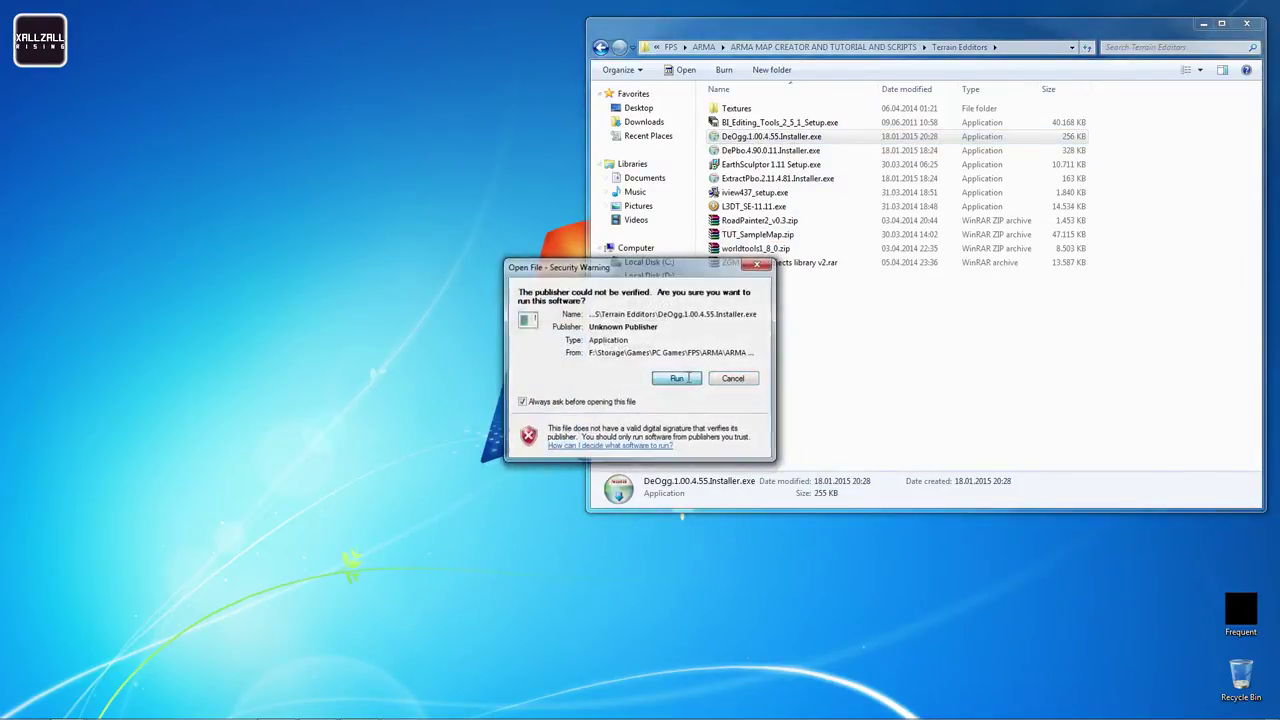
{"action": "left_click", "coordinate": [677, 378]}
{"action": "left_click", "coordinate": [709, 471]}
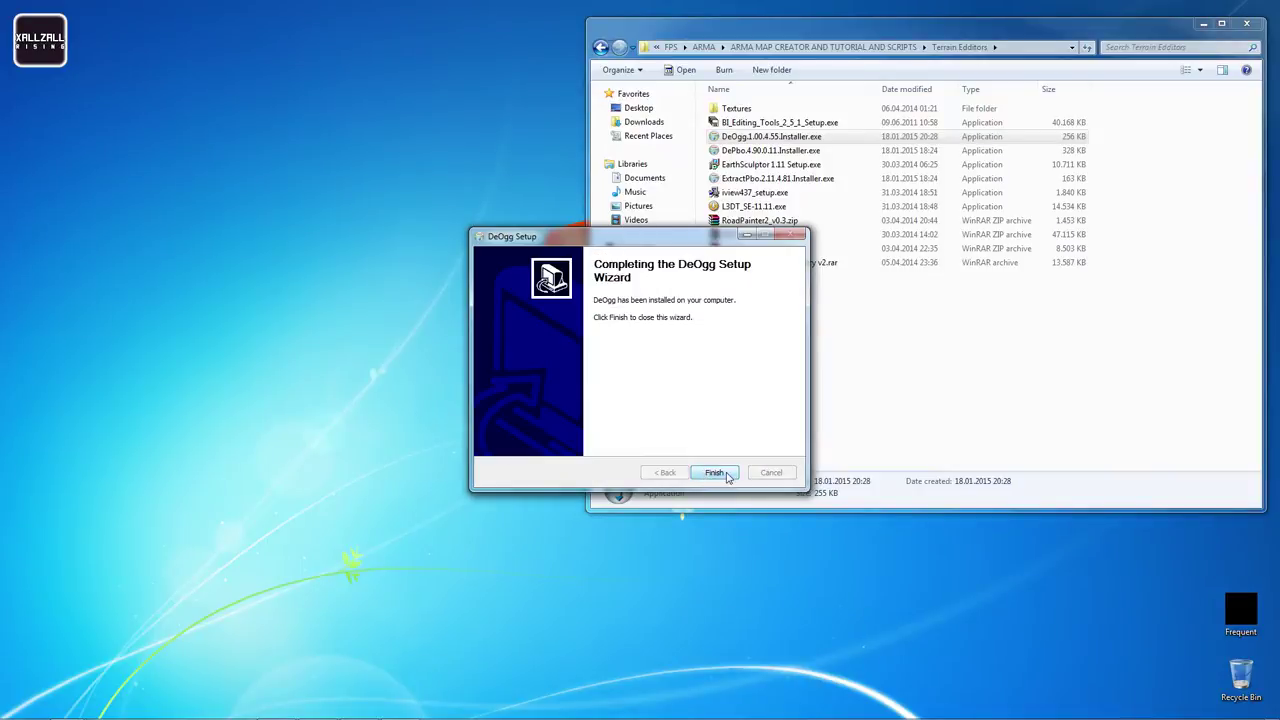
{"action": "left_click", "coordinate": [727, 477]}
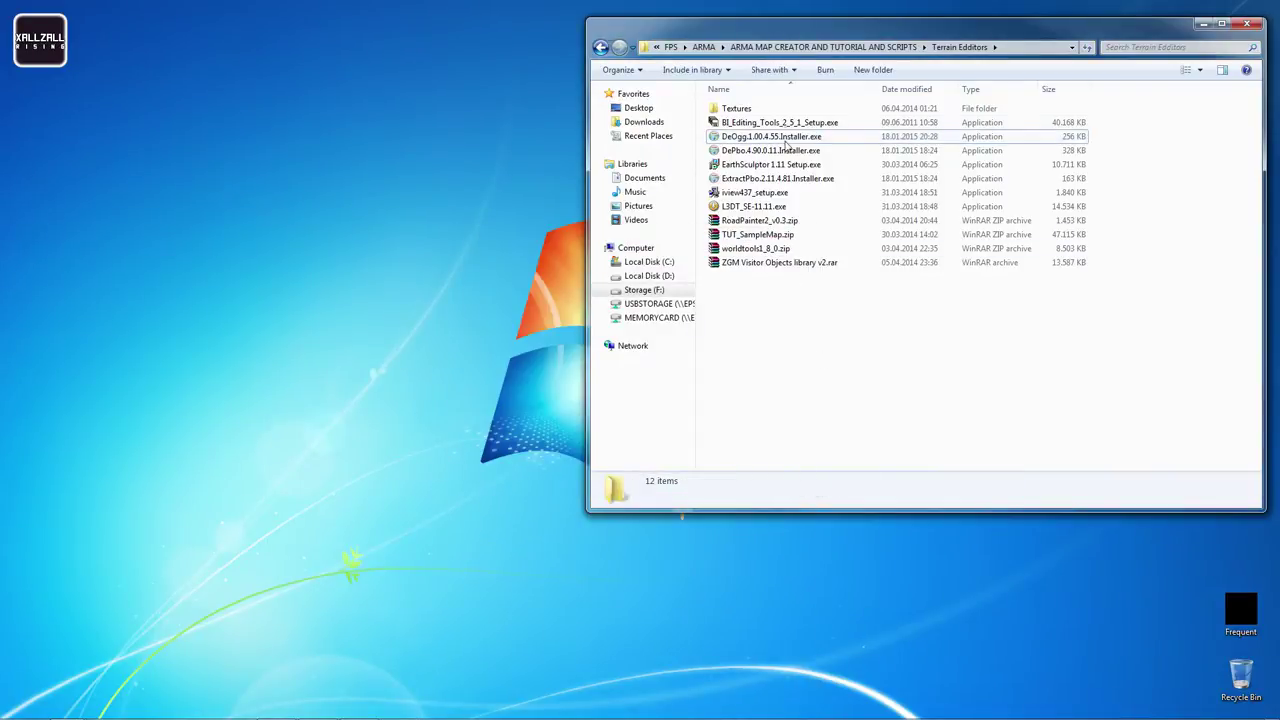
Launch BI_Editing_Tools_2_5_1_Setup.exe and accept its license terms to reach the selection of tools to install
{"action": "double_click", "coordinate": [762, 124]}
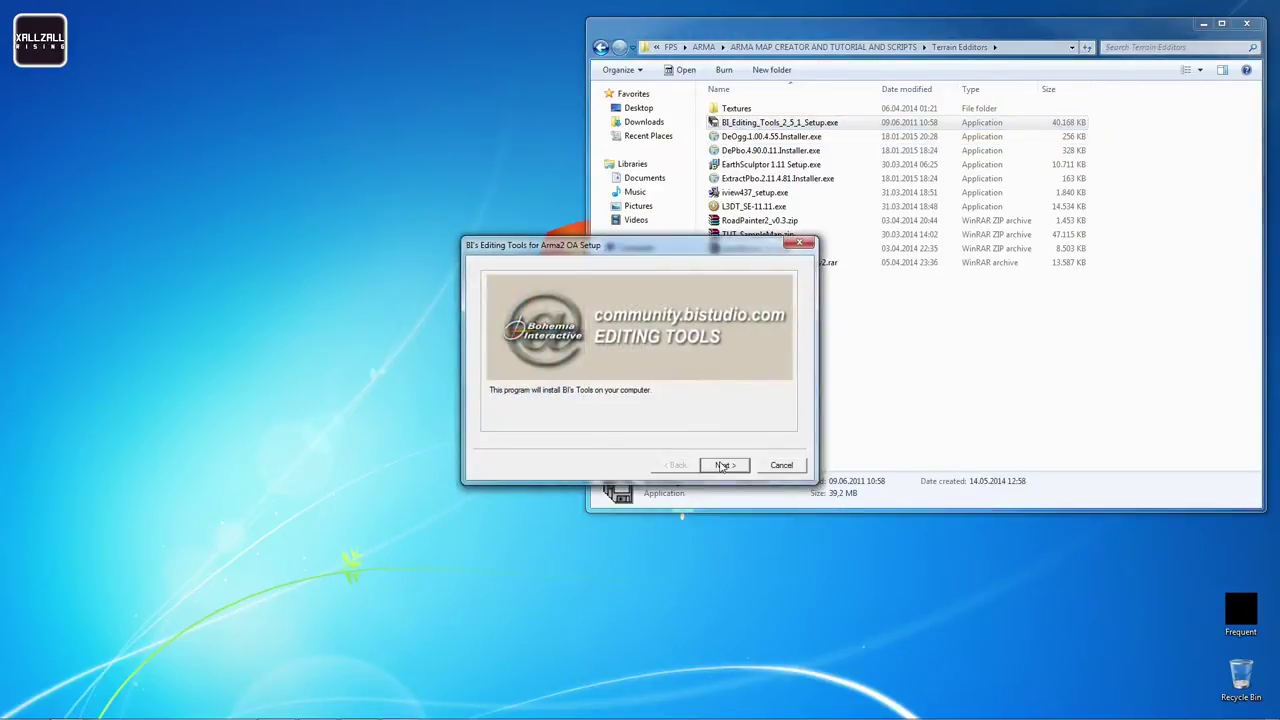
{"action": "left_click", "coordinate": [722, 467]}
{"action": "left_click", "coordinate": [497, 409]}
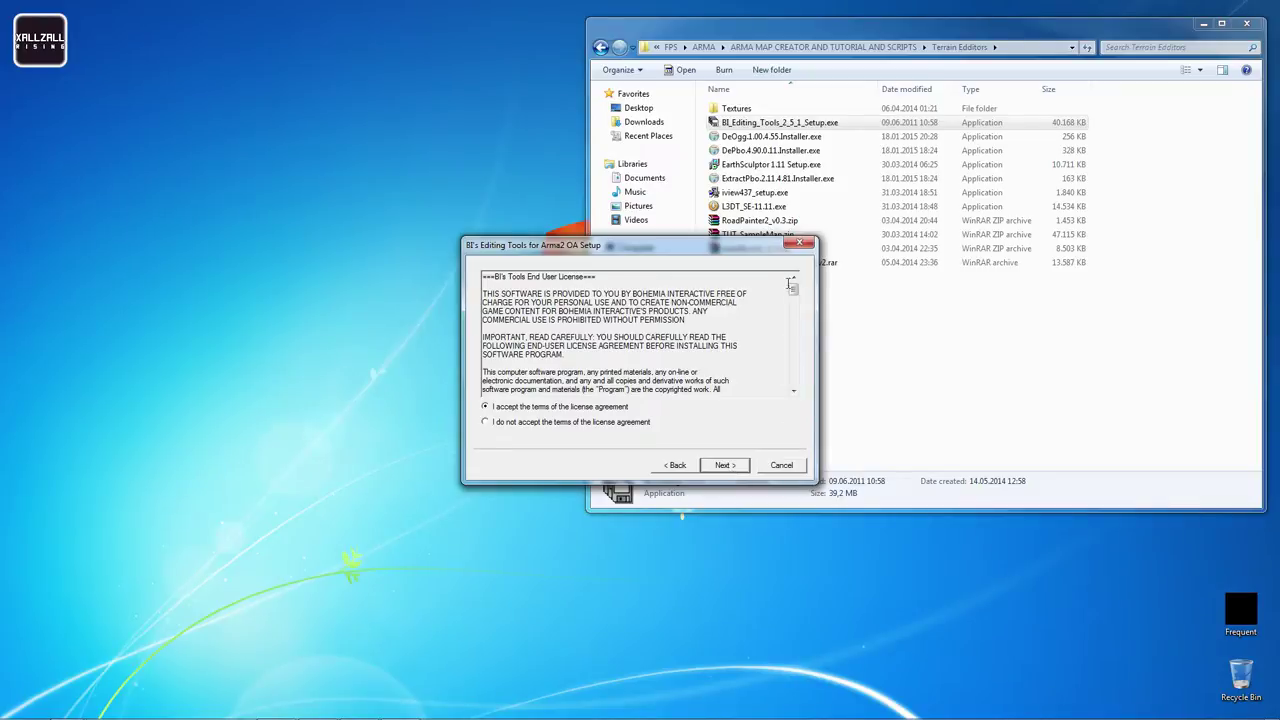
{"action": "left_click_drag", "start_coordinate": [793, 289], "coordinate": [800, 323]}
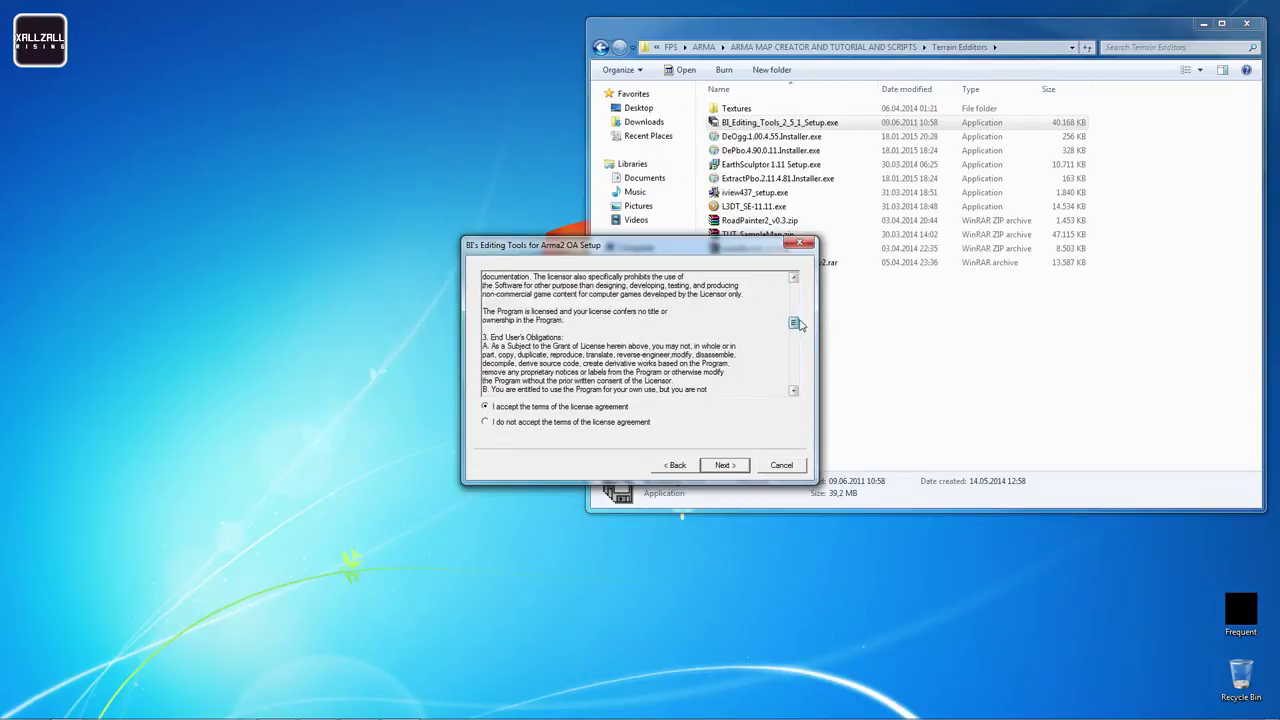
{"action": "left_click", "coordinate": [725, 465]}
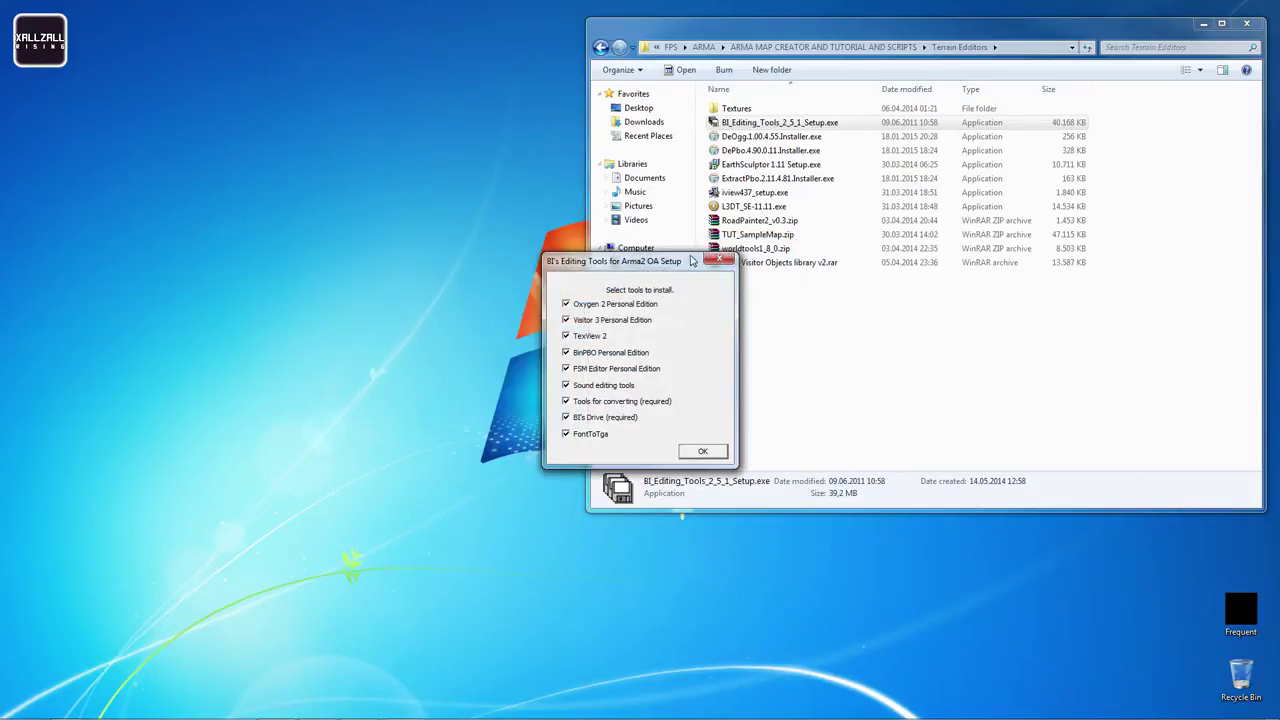
Open Local Disk (D:) in a second file window placed beside the tool selection dialog
{"action": "left_click_drag", "start_coordinate": [643, 264], "coordinate": [797, 432]}
{"action": "left_click", "coordinate": [14, 707]}
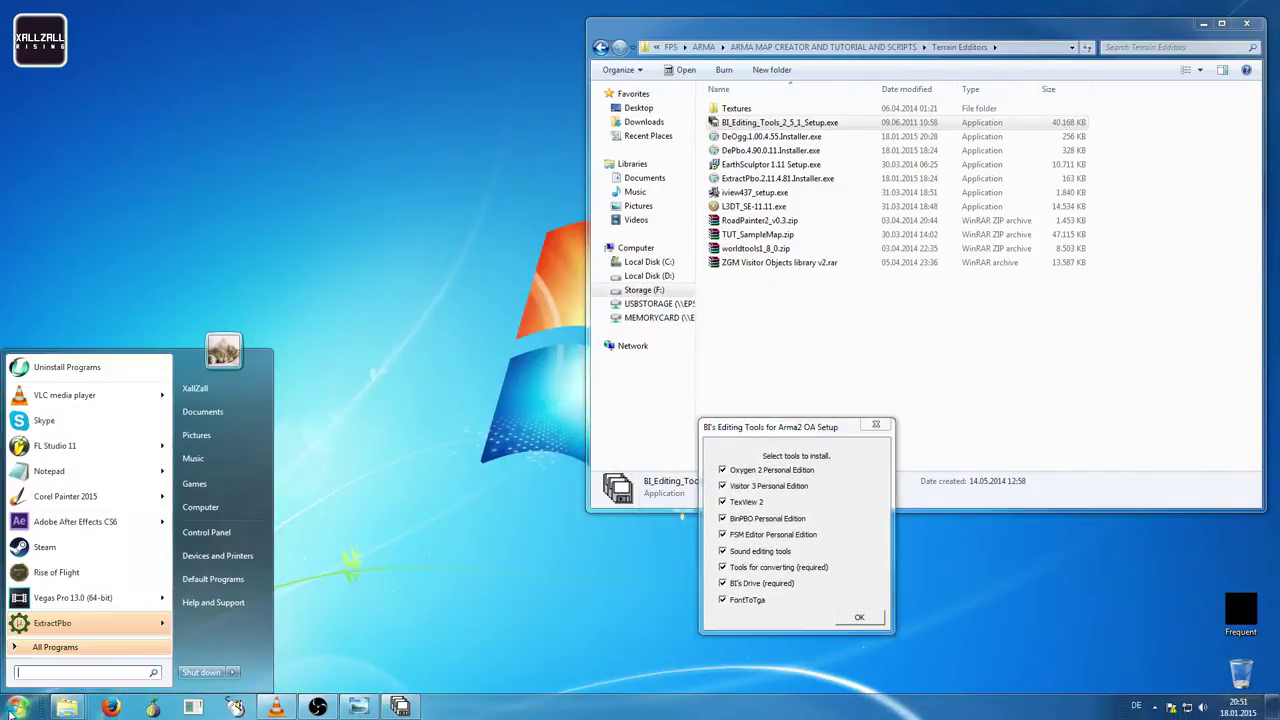
{"action": "left_click", "coordinate": [219, 513]}
{"action": "left_click_drag", "start_coordinate": [818, 46], "coordinate": [291, 119]}
{"action": "left_click_drag", "start_coordinate": [801, 427], "coordinate": [949, 430]}
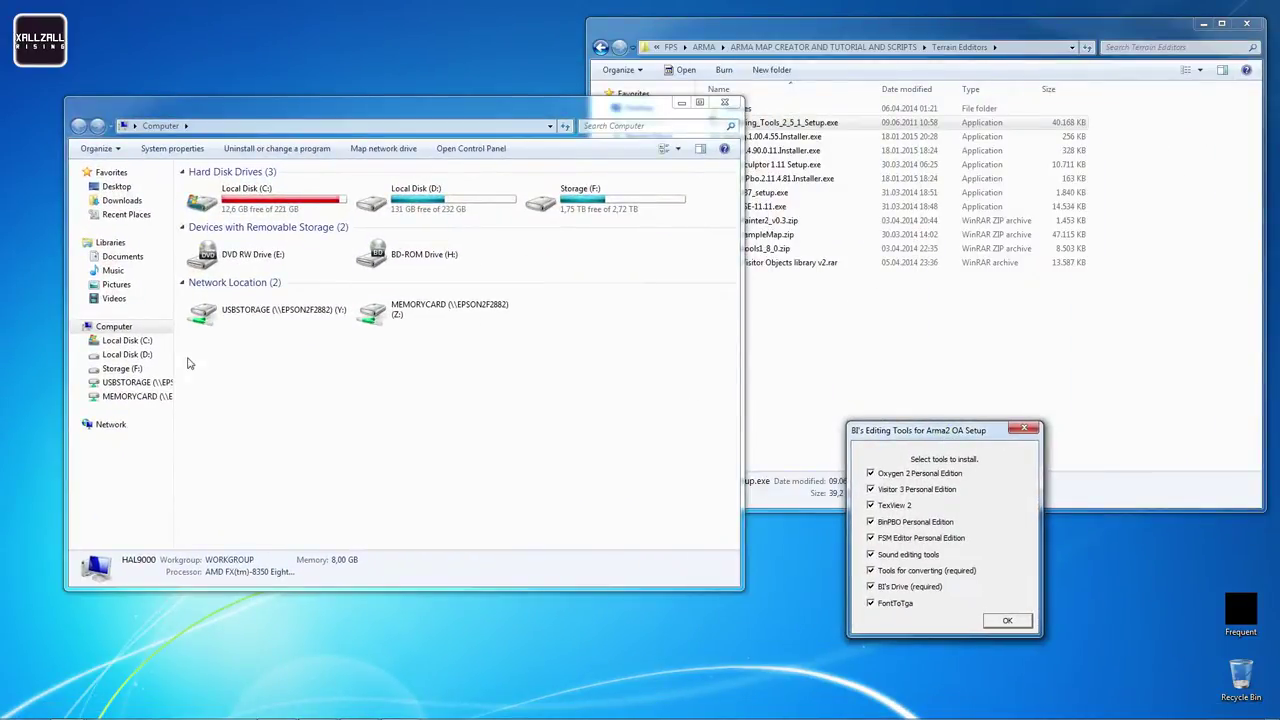
{"action": "double_click", "coordinate": [424, 206]}
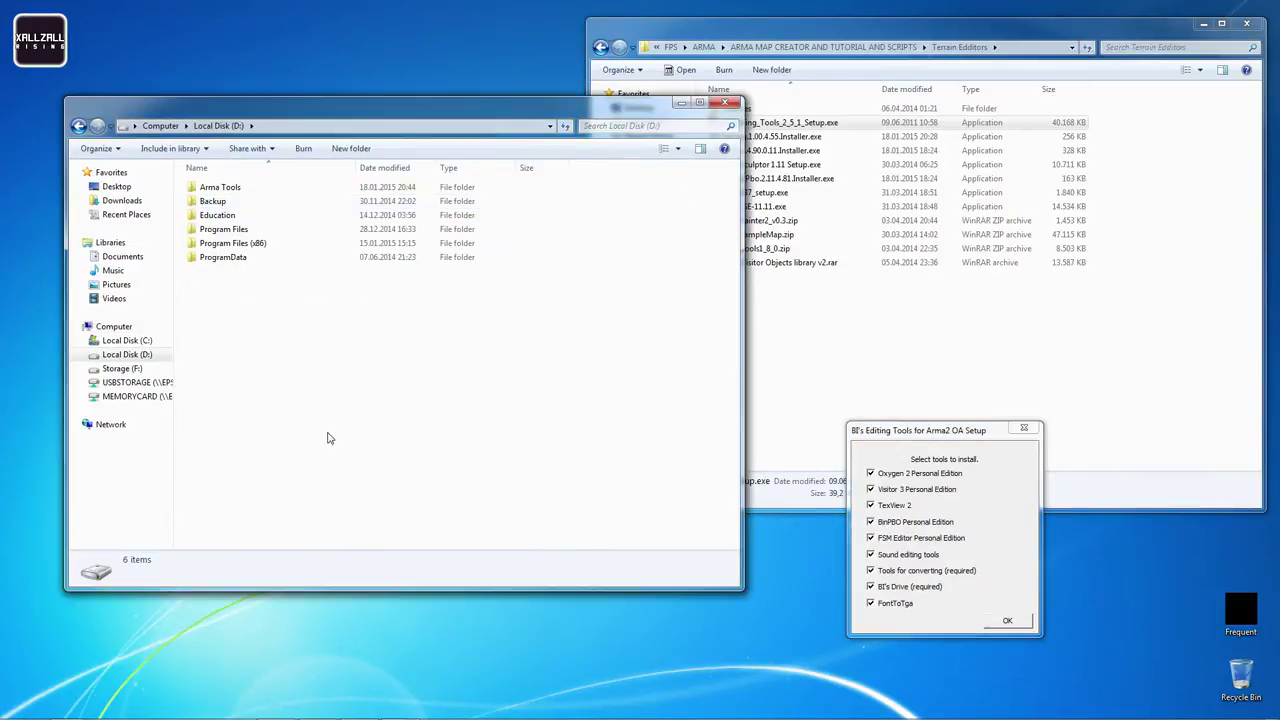
Delete the existing Arma Tools folder from Local Disk (D:)
{"action": "left_click", "coordinate": [263, 188]}
{"action": "key", "text": "Delete"}
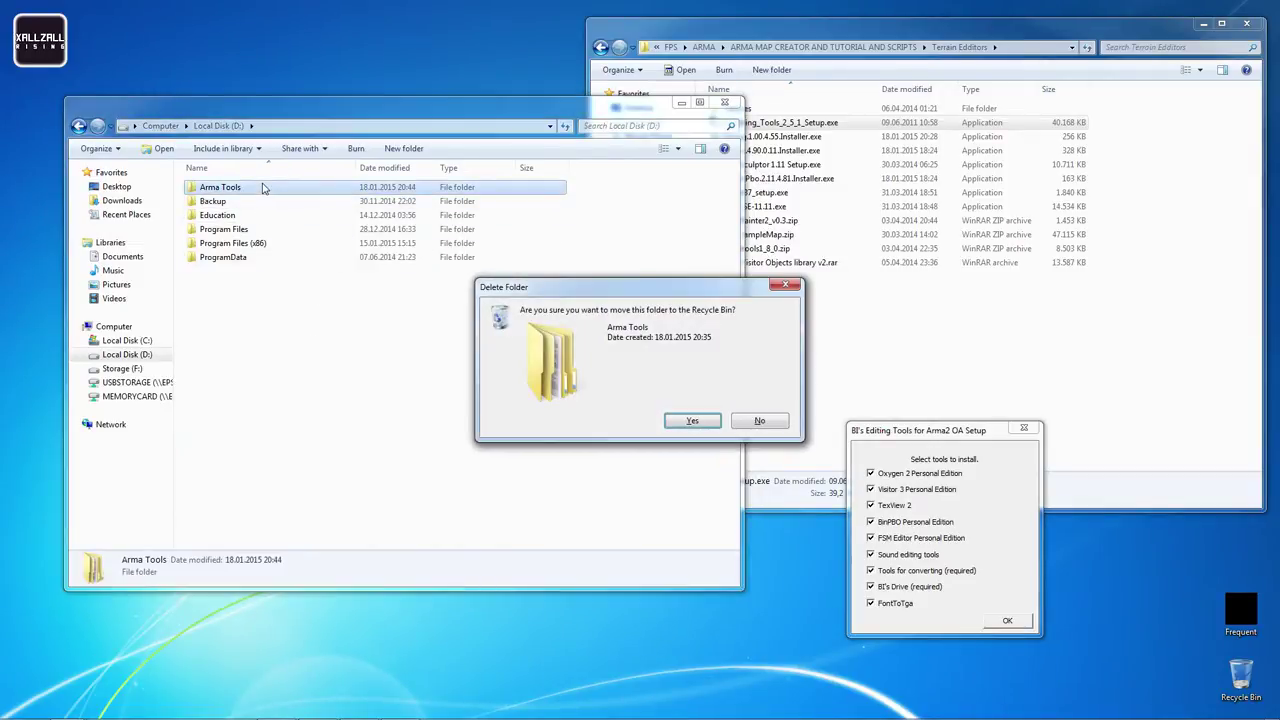
{"action": "key", "text": "Return"}
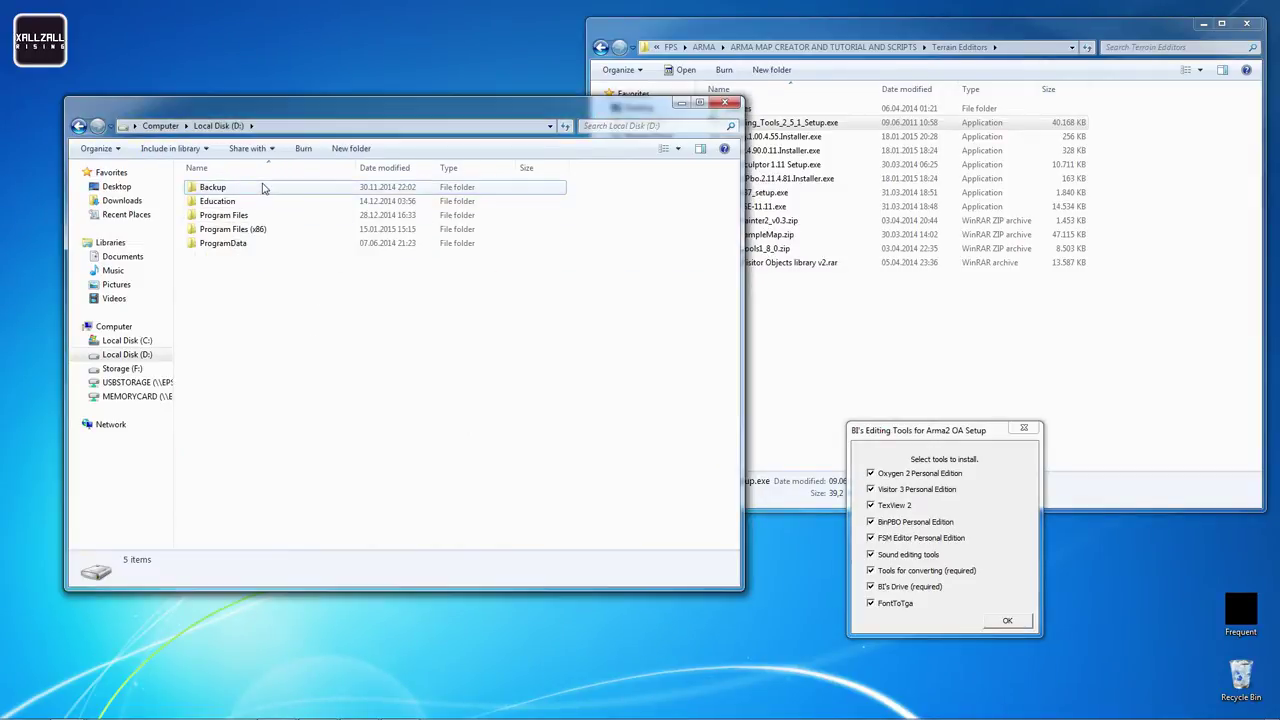
Create a new folder named Arma Tools on Local Disk (D:)
{"action": "right_click", "coordinate": [263, 337]}
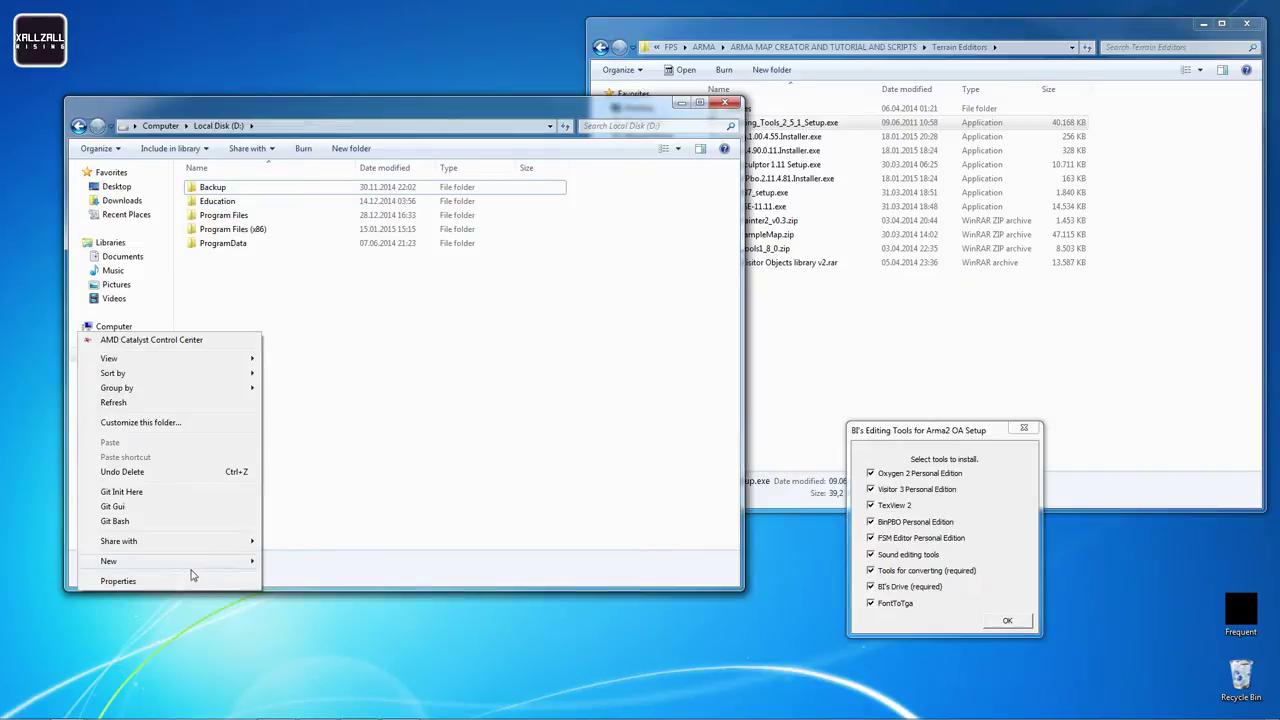
{"action": "mouse_move", "coordinate": [194, 562]}
{"action": "left_click", "coordinate": [292, 336]}
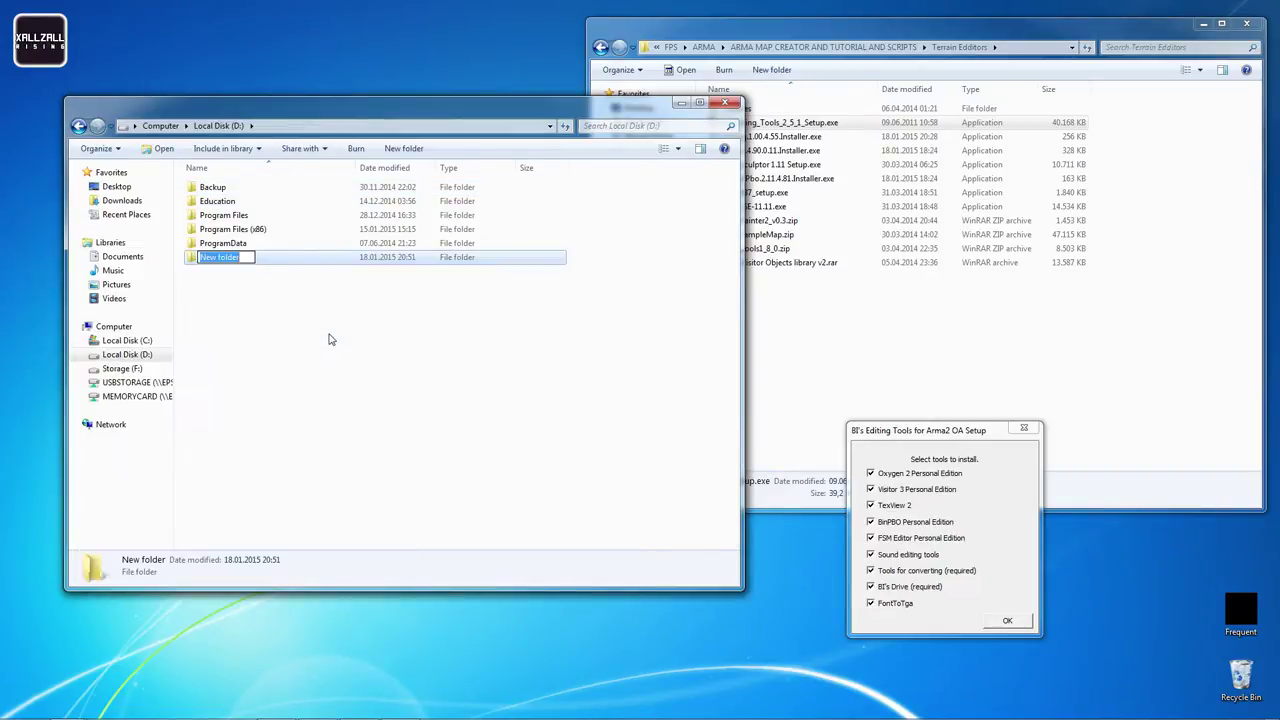
{"action": "type", "text": "Arma Tools"}
{"action": "key", "text": "Return"}
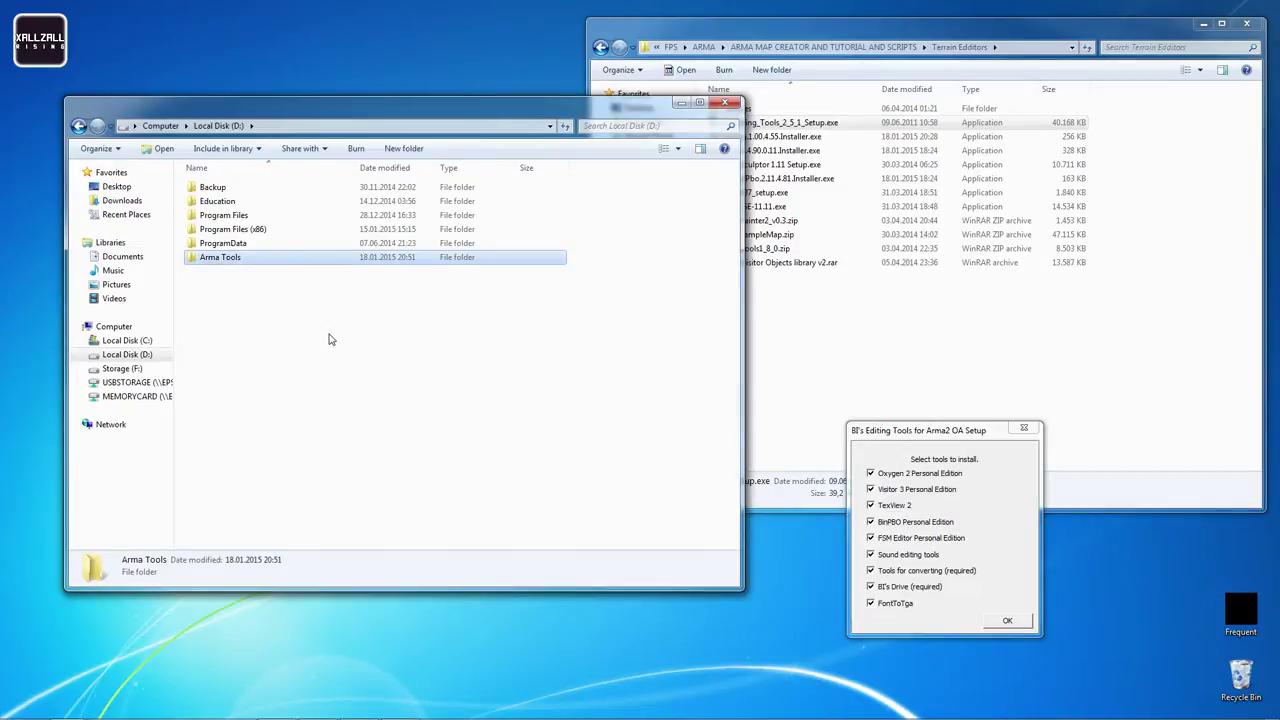
Confirm all listed editing tools for installation and copy the path of the D:\Arma Tools folder
{"action": "left_click", "coordinate": [1008, 621]}
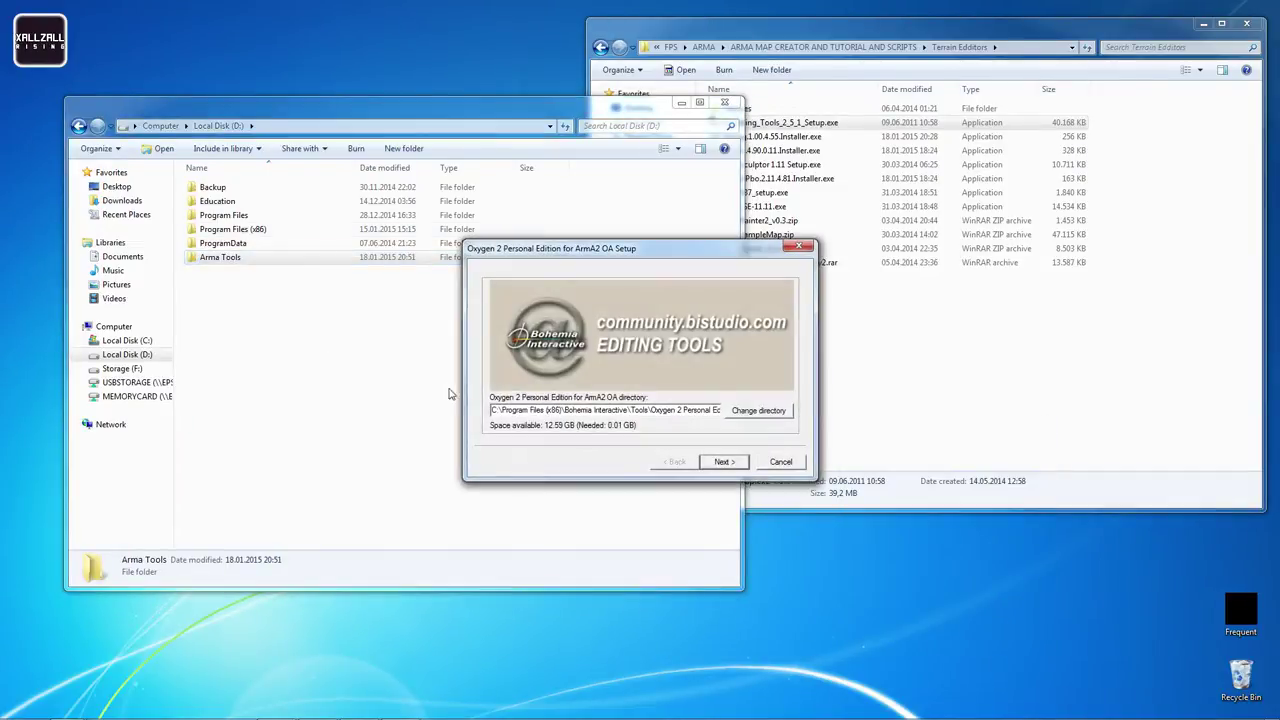
{"action": "left_click_drag", "start_coordinate": [629, 264], "coordinate": [962, 419]}
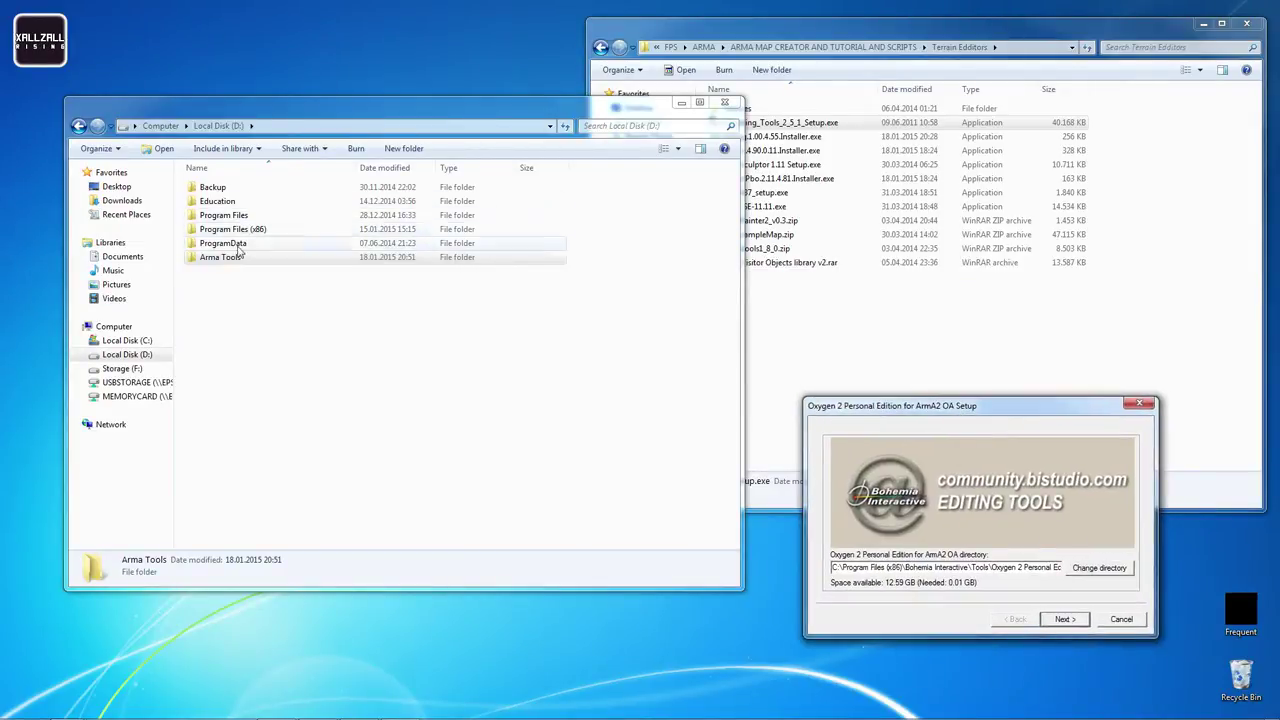
{"action": "double_click", "coordinate": [225, 257]}
{"action": "left_click", "coordinate": [336, 127]}
{"action": "key", "text": "ctrl+c"}
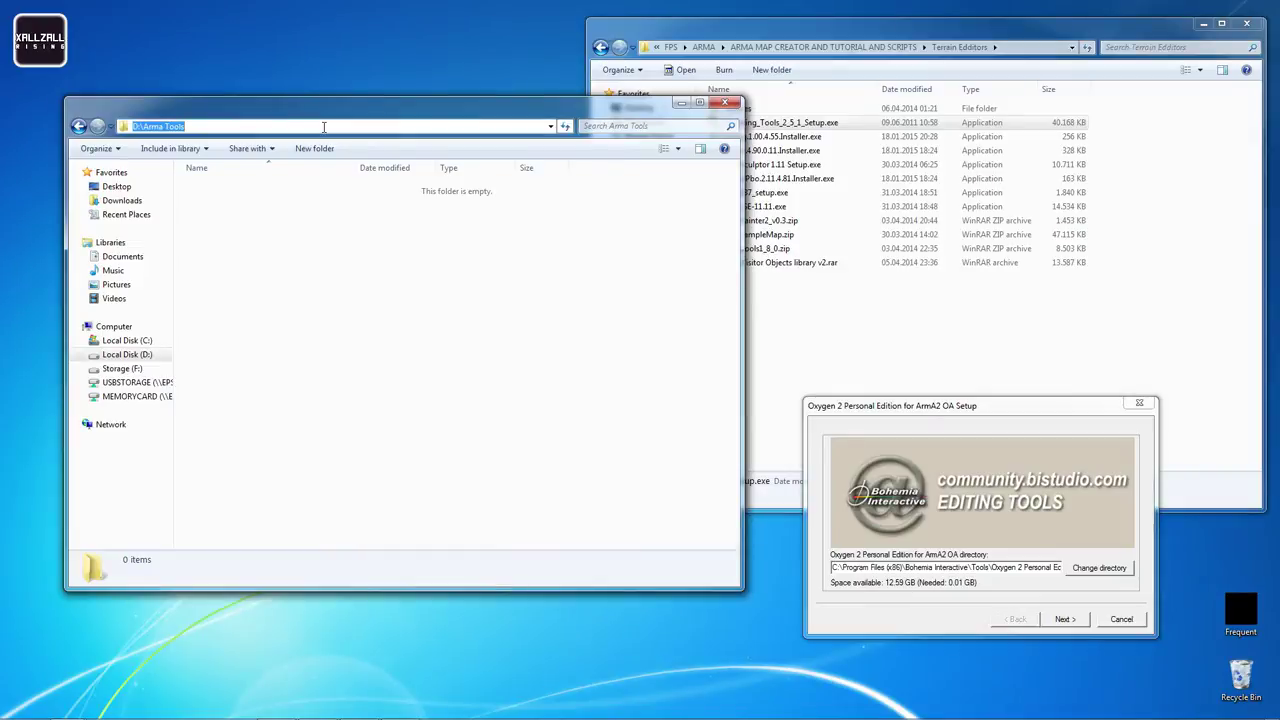
{"action": "right_click", "coordinate": [244, 128]}
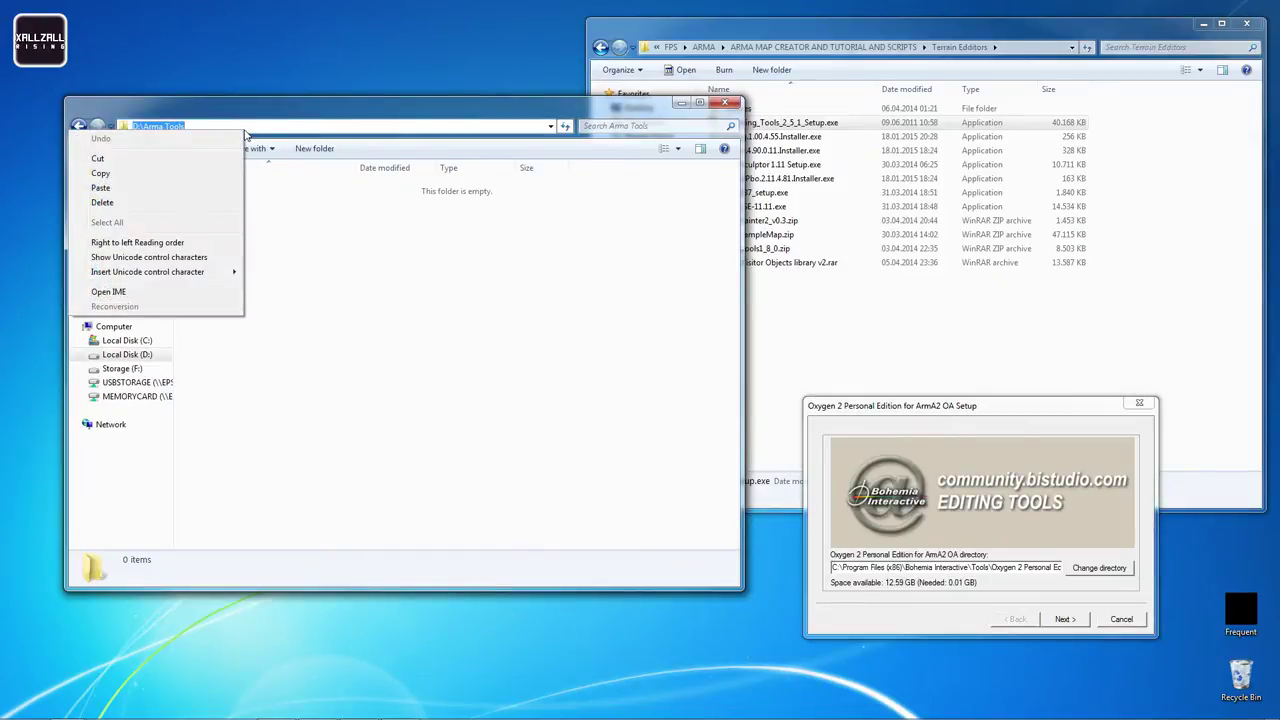
Set the Oxygen 2 installation directory to D:\Arma Tools\Oxygen 2 Personal Edition
{"action": "left_click", "coordinate": [1011, 570]}
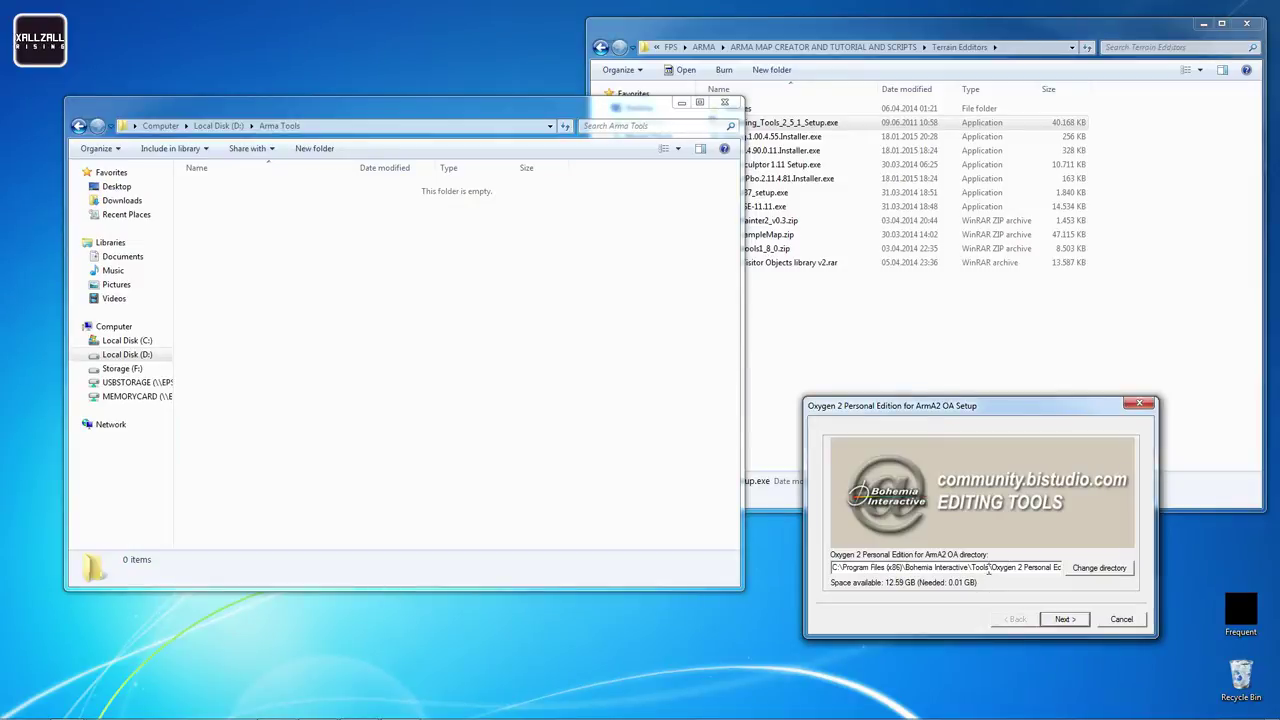
{"action": "left_click_drag", "start_coordinate": [990, 567], "coordinate": [820, 570]}
{"action": "key", "text": "BackSpace"}
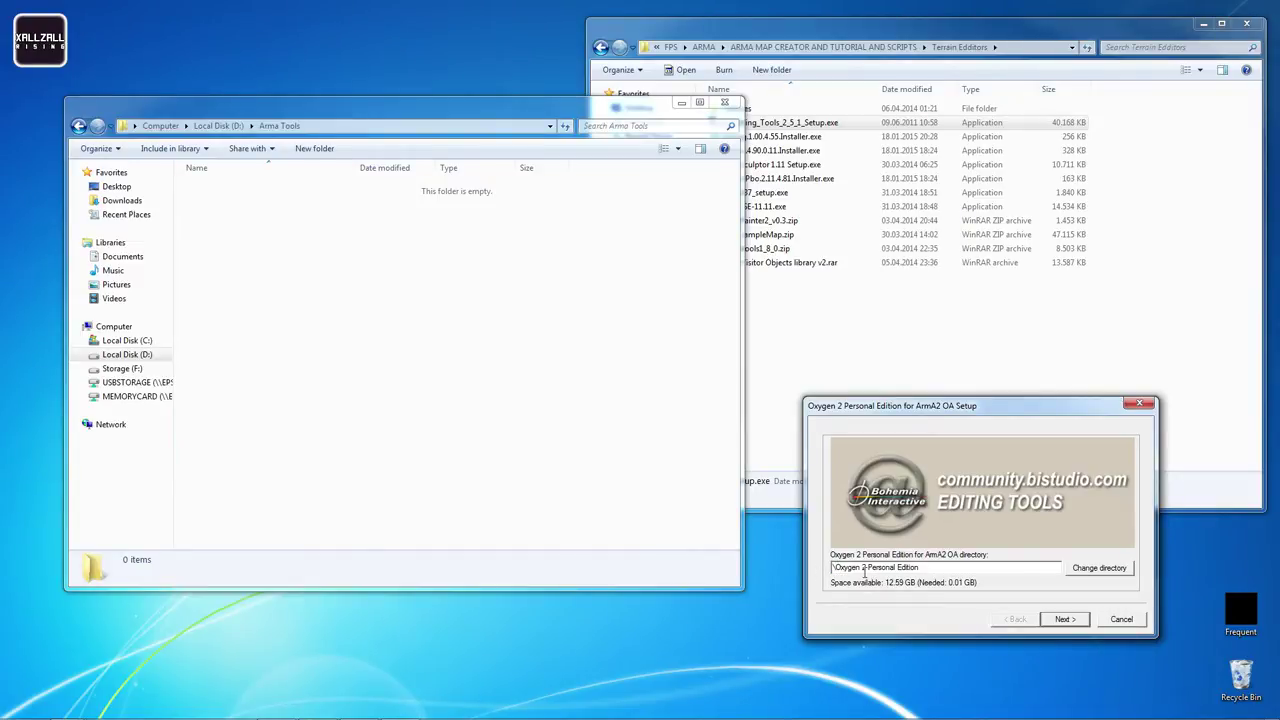
{"action": "key", "text": "ctrl+v"}
{"action": "left_click_drag", "start_coordinate": [908, 413], "coordinate": [597, 346]}
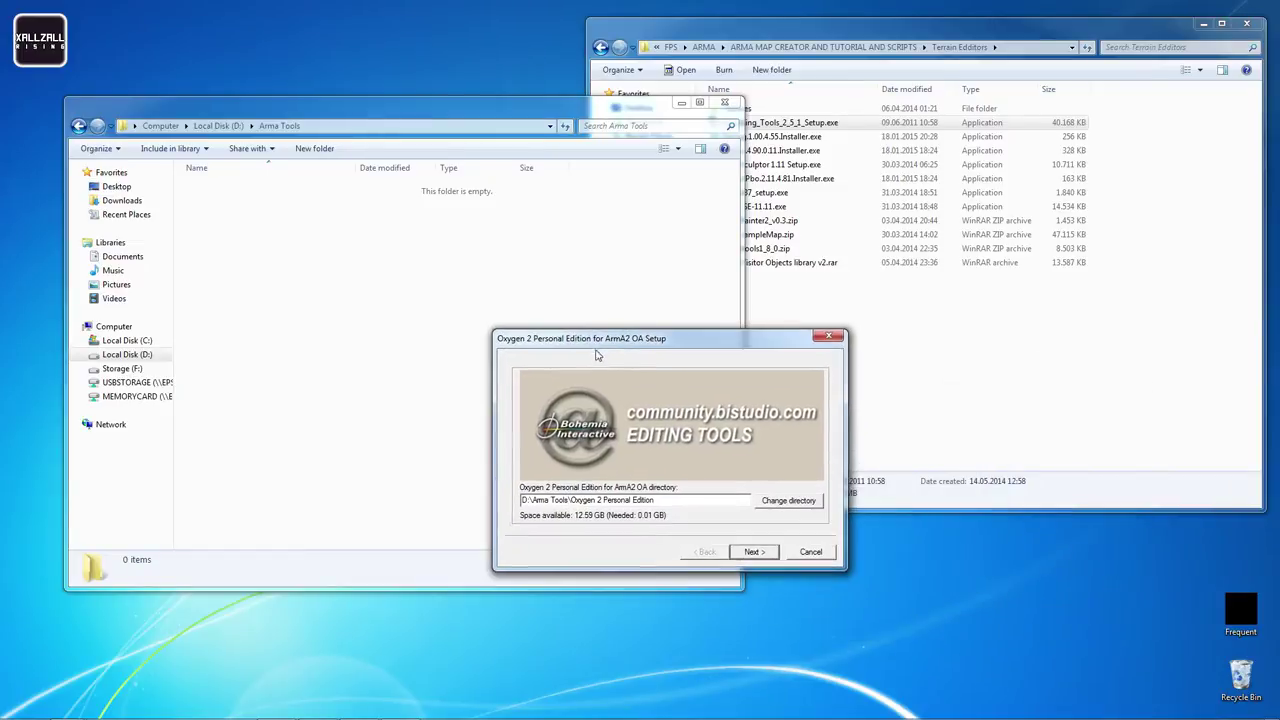
{"action": "right_click", "coordinate": [522, 500]}
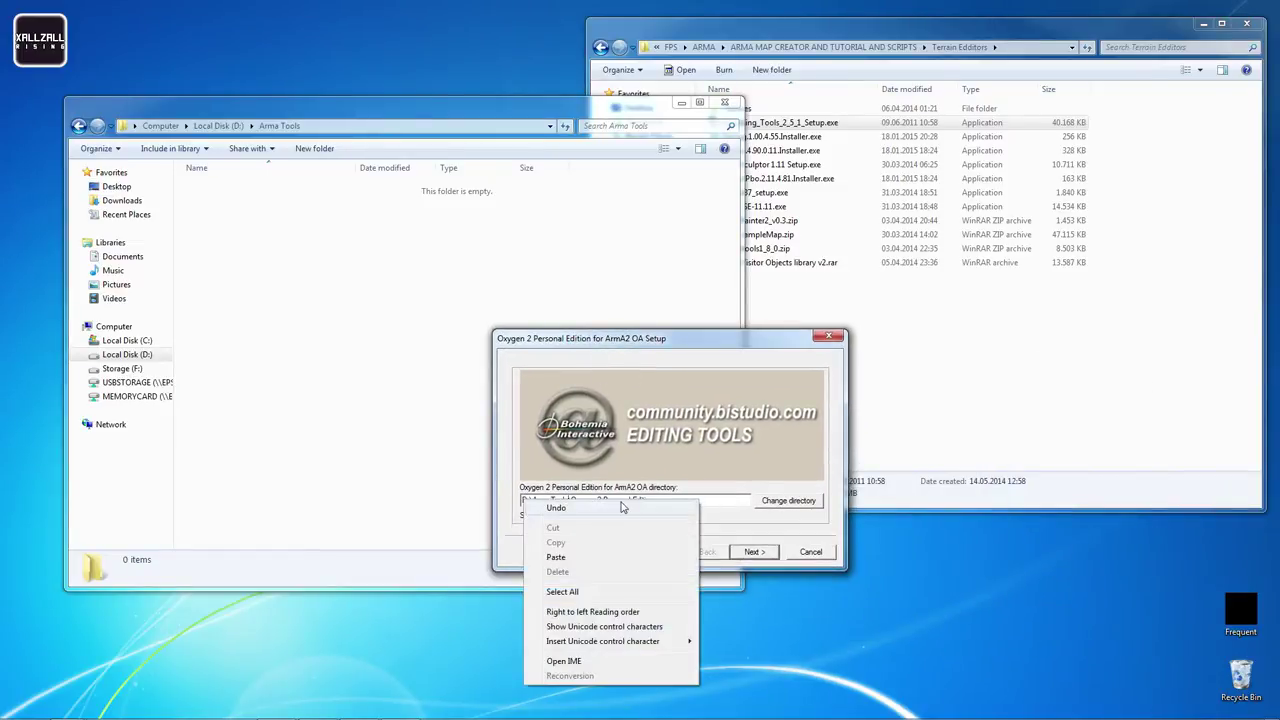
{"action": "left_click", "coordinate": [723, 437]}
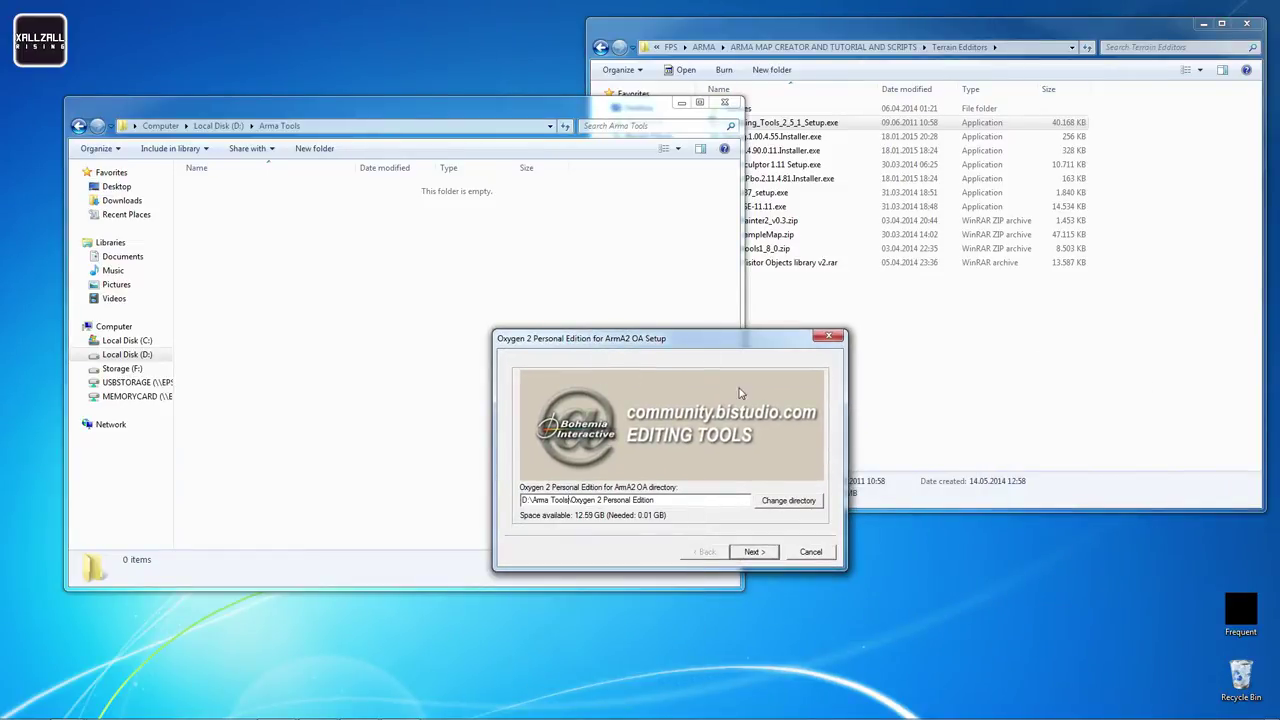
{"action": "left_click", "coordinate": [797, 504]}
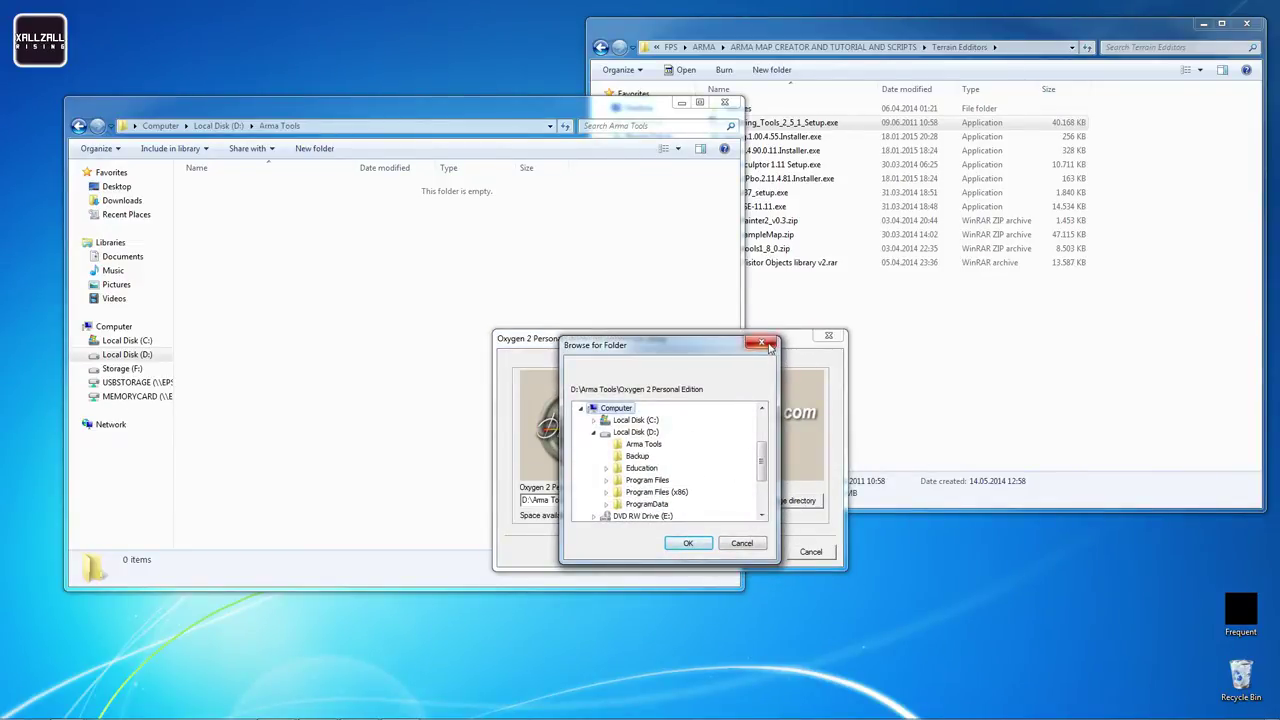
{"action": "left_click", "coordinate": [742, 543]}
Install Oxygen 2 in the chosen directory and install Visitor 3 in D:\Arma Tools\Visitor 3
{"action": "left_click", "coordinate": [754, 552]}
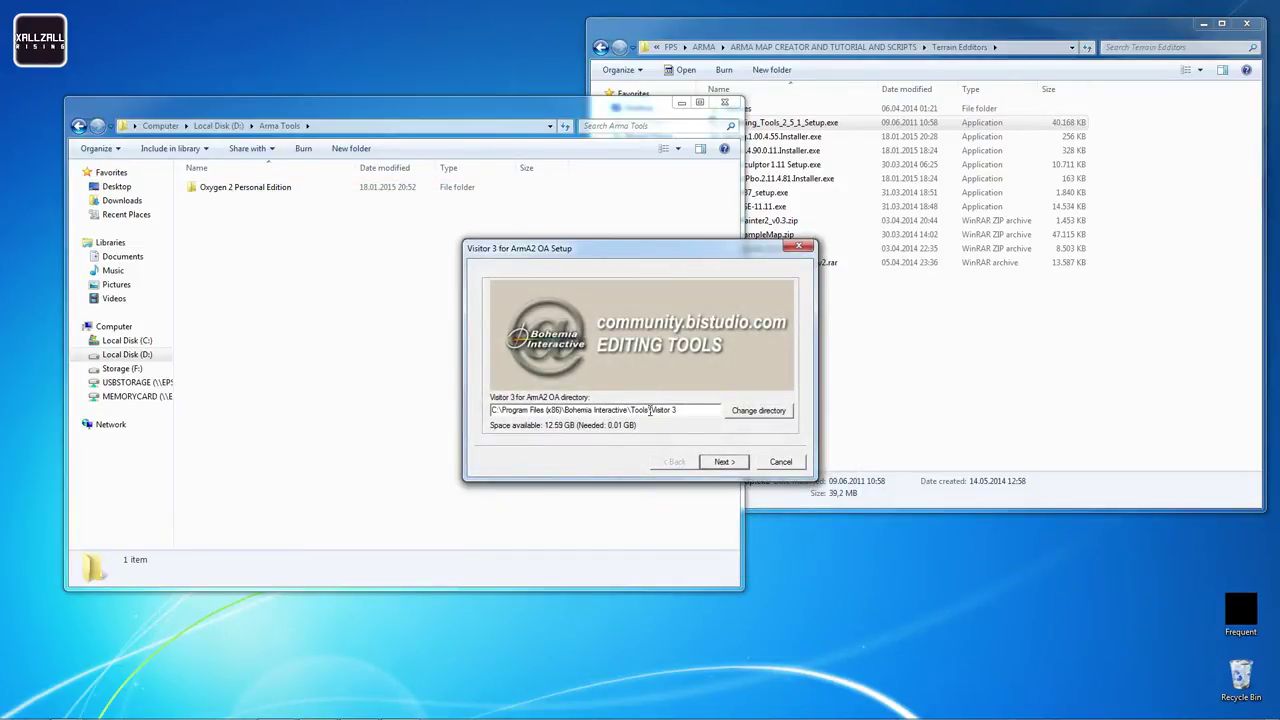
{"action": "left_click_drag", "start_coordinate": [647, 413], "coordinate": [412, 403]}
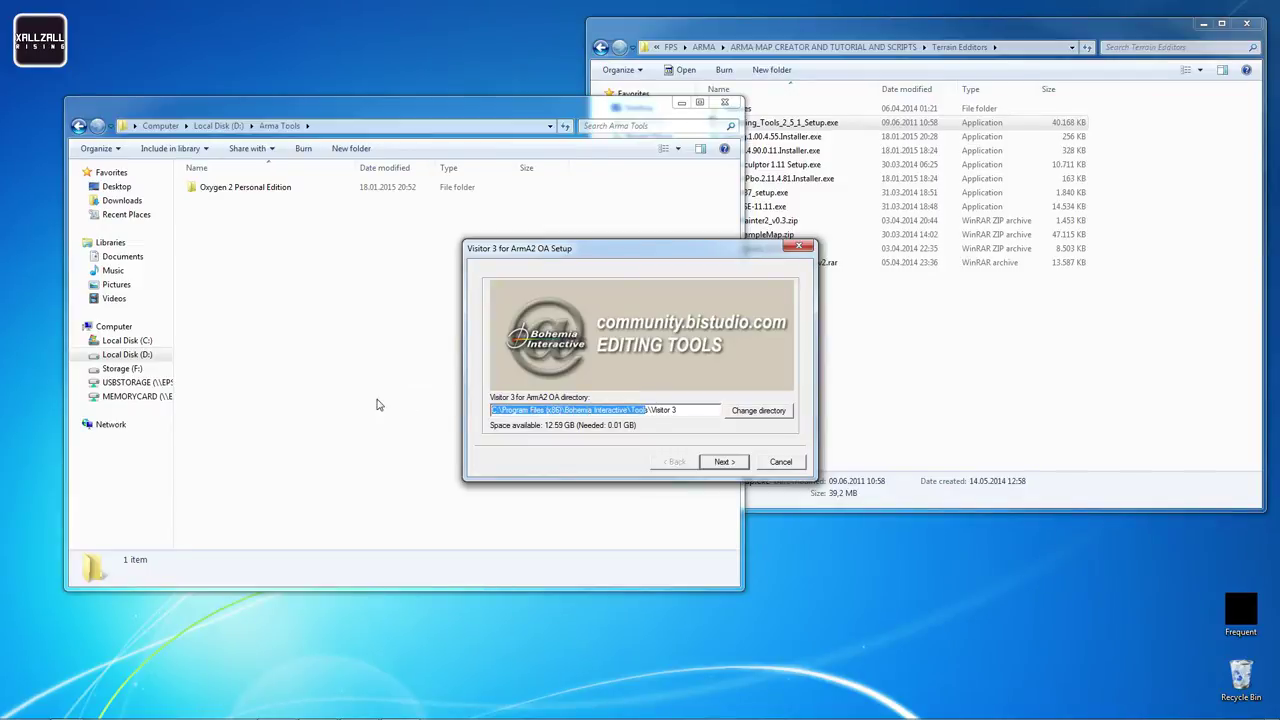
{"action": "key", "text": "BackSpace"}
{"action": "key", "text": "BackSpace"}
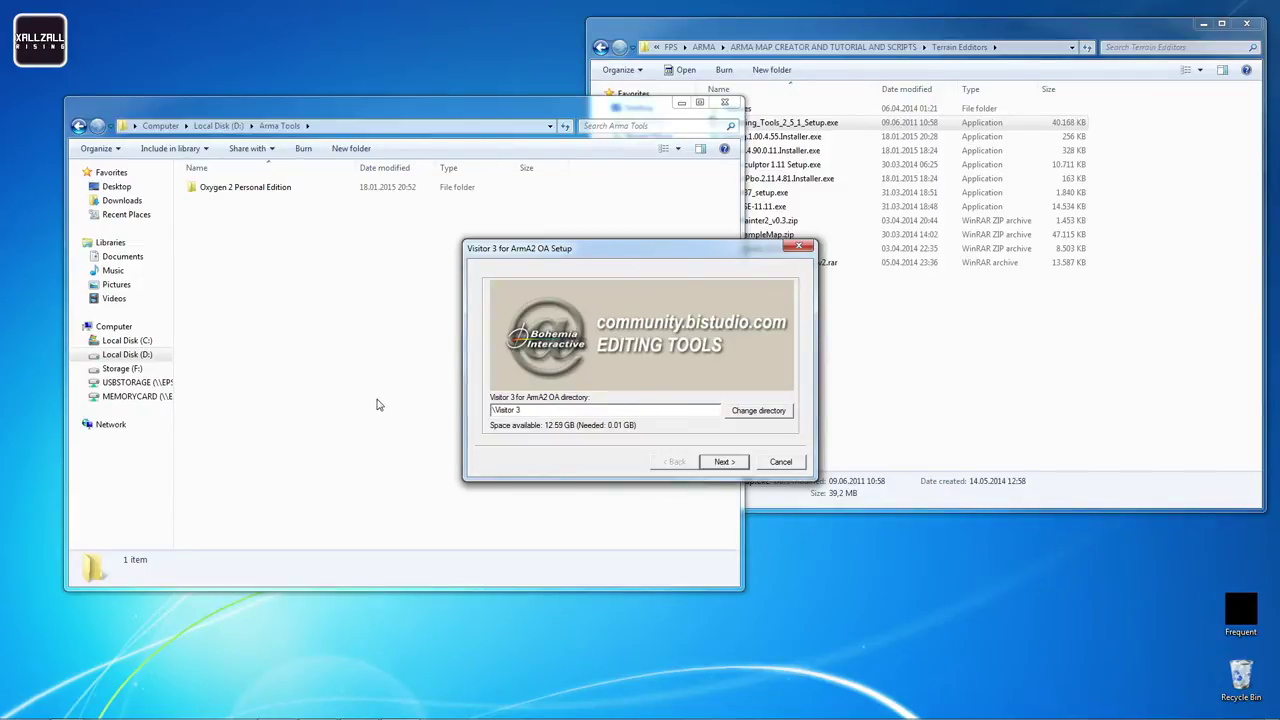
{"action": "key", "text": "ctrl+v"}
{"action": "left_click", "coordinate": [723, 462]}
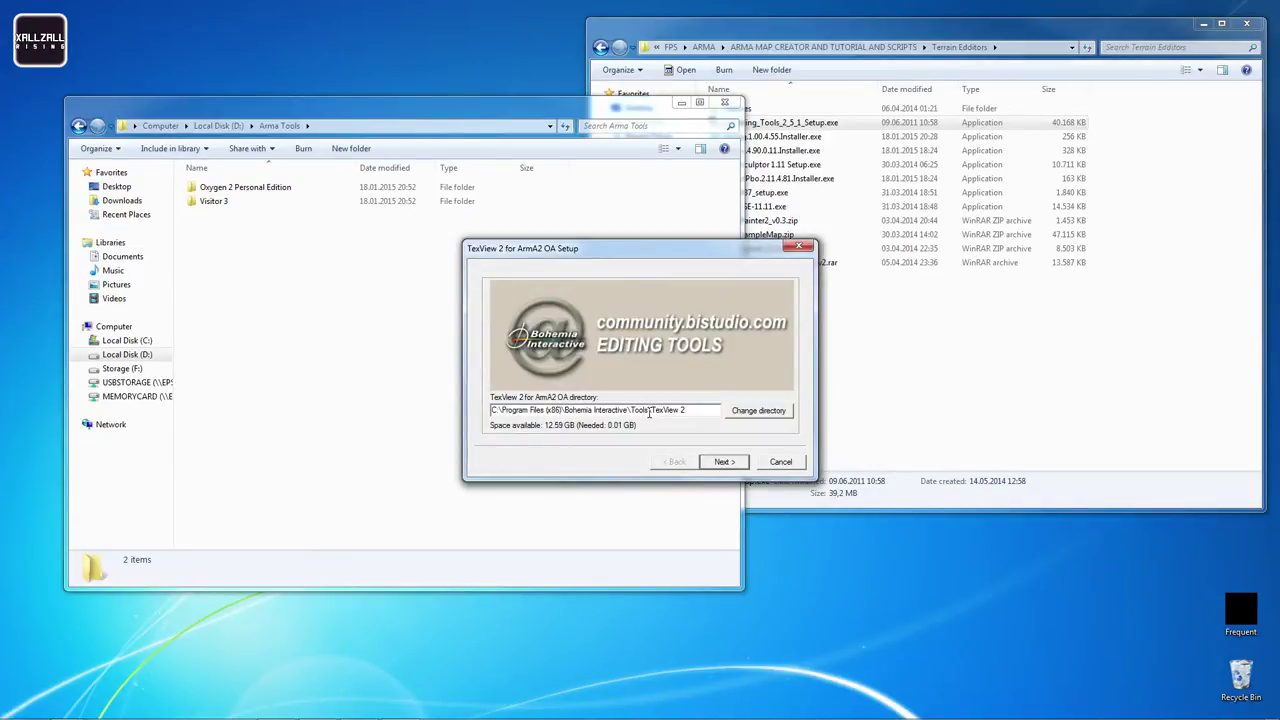
Install TexView 2 in D:\Arma Tools\TexView 2, keeping the option to create a Send To shortcut
{"action": "left_click_drag", "start_coordinate": [649, 412], "coordinate": [491, 411]}
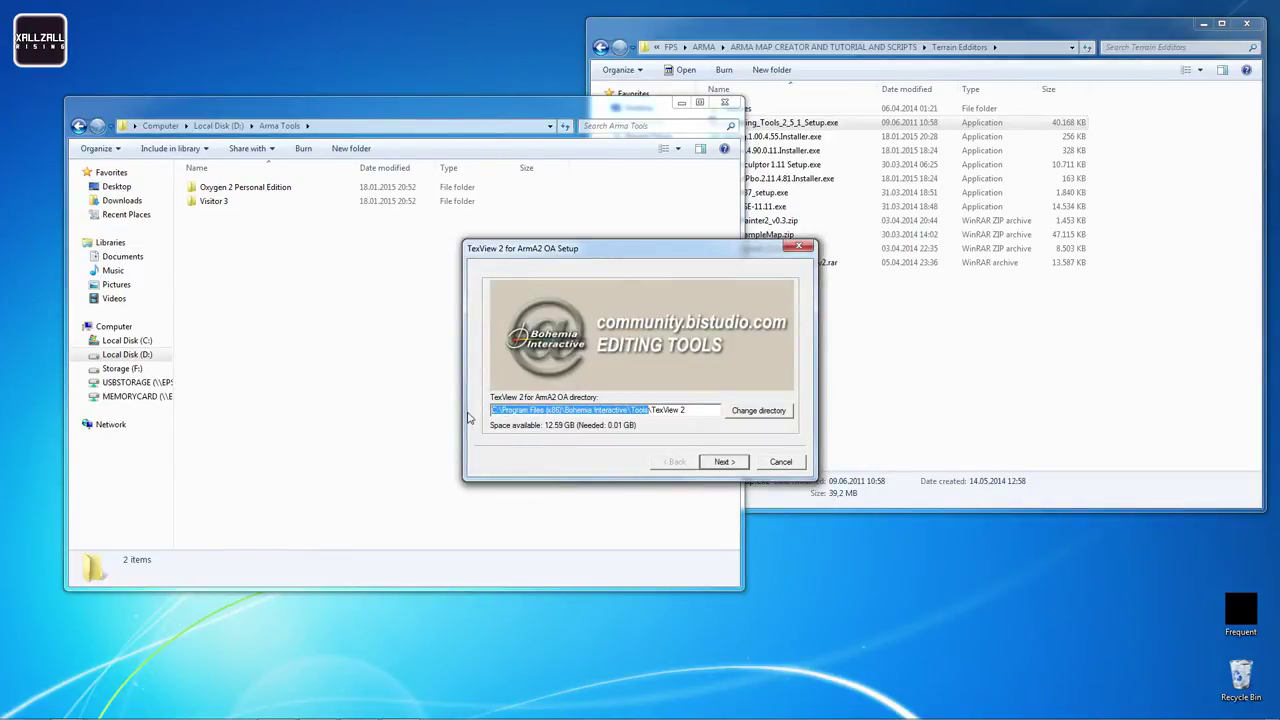
{"action": "type", "text": "D:\\Arma Tools"}
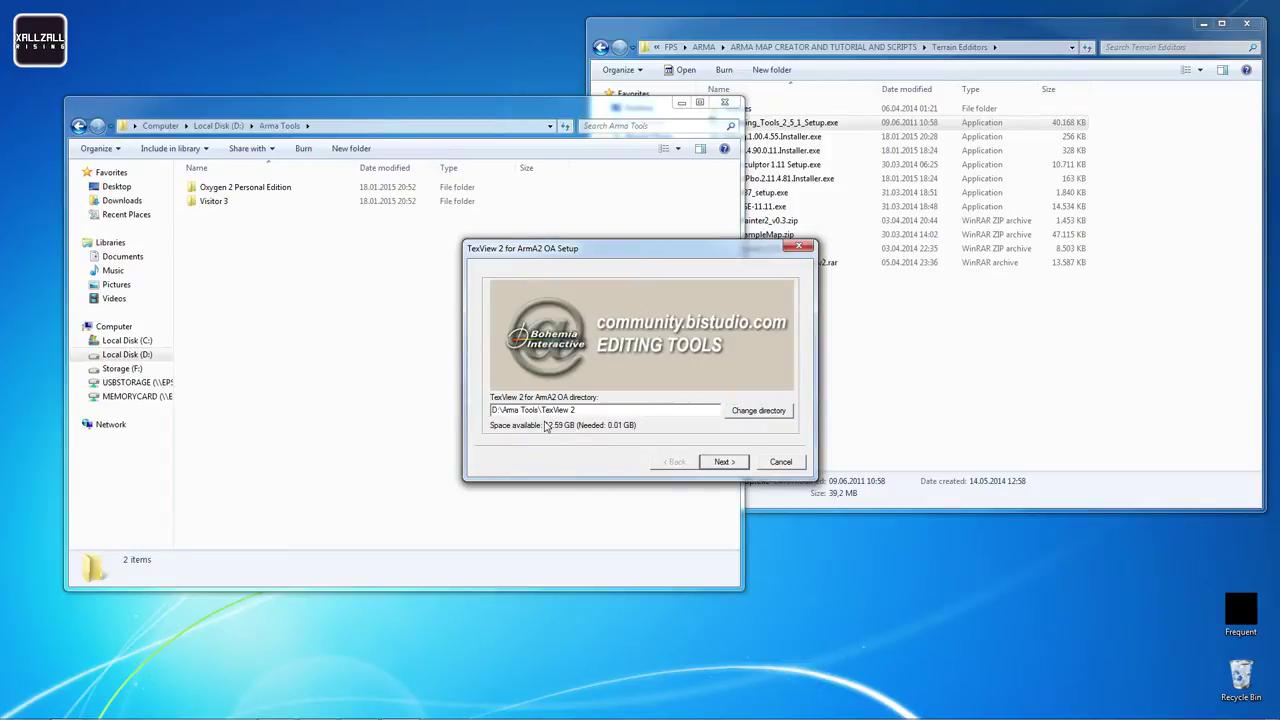
{"action": "left_click", "coordinate": [724, 462]}
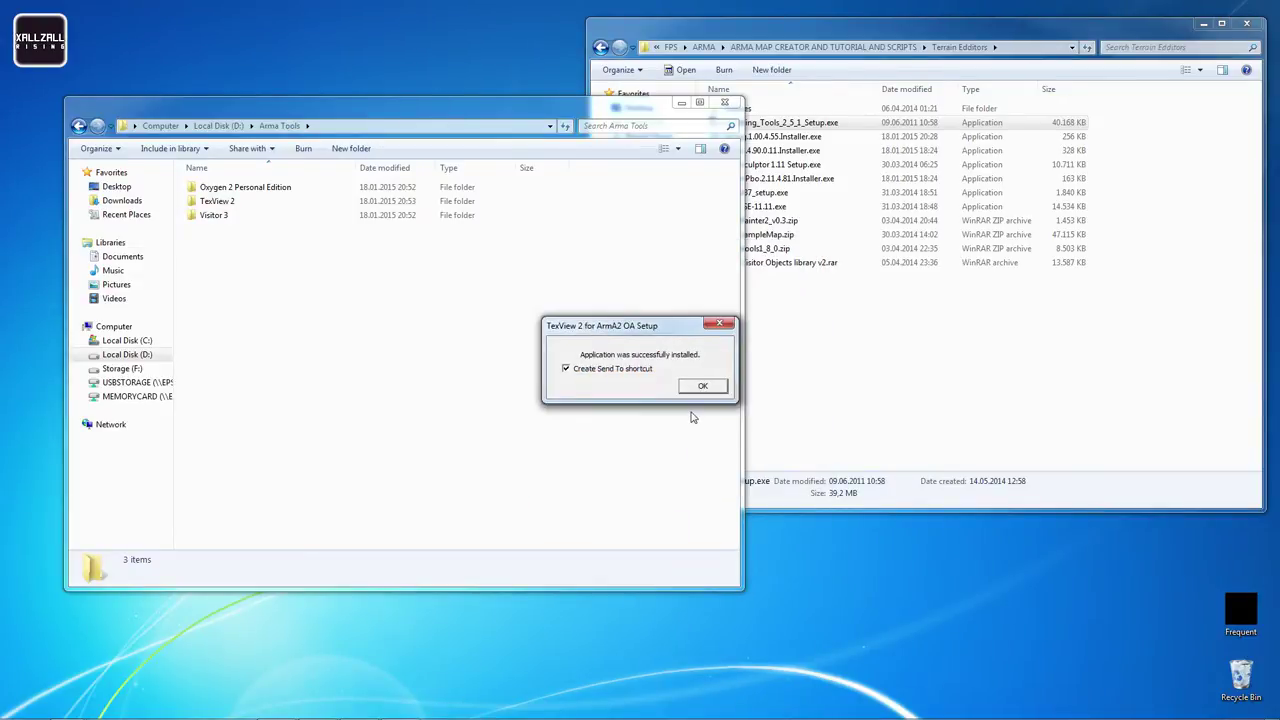
{"action": "left_click", "coordinate": [701, 388]}
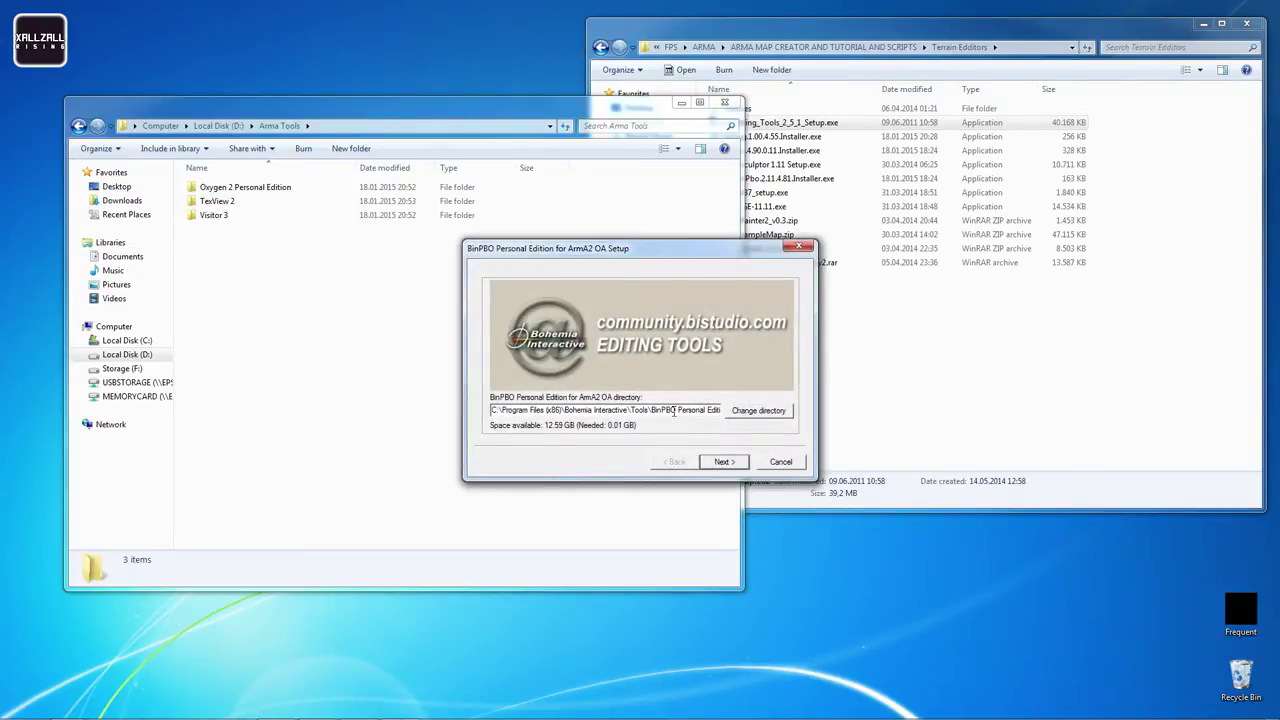
Install BinPBO in the directory D:\Arma Tools\BinPBO Personal Edition
{"action": "left_click_drag", "start_coordinate": [649, 413], "coordinate": [484, 403]}
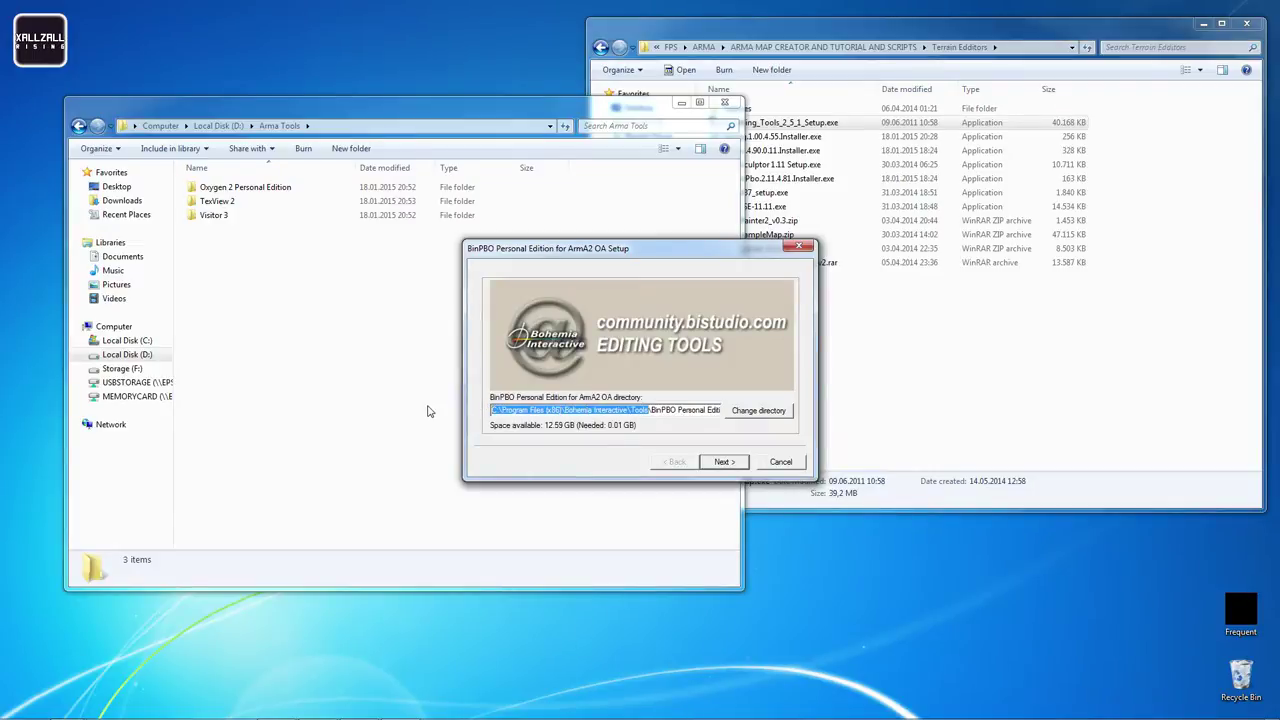
{"action": "type", "text": "D:\\Arma Tools"}
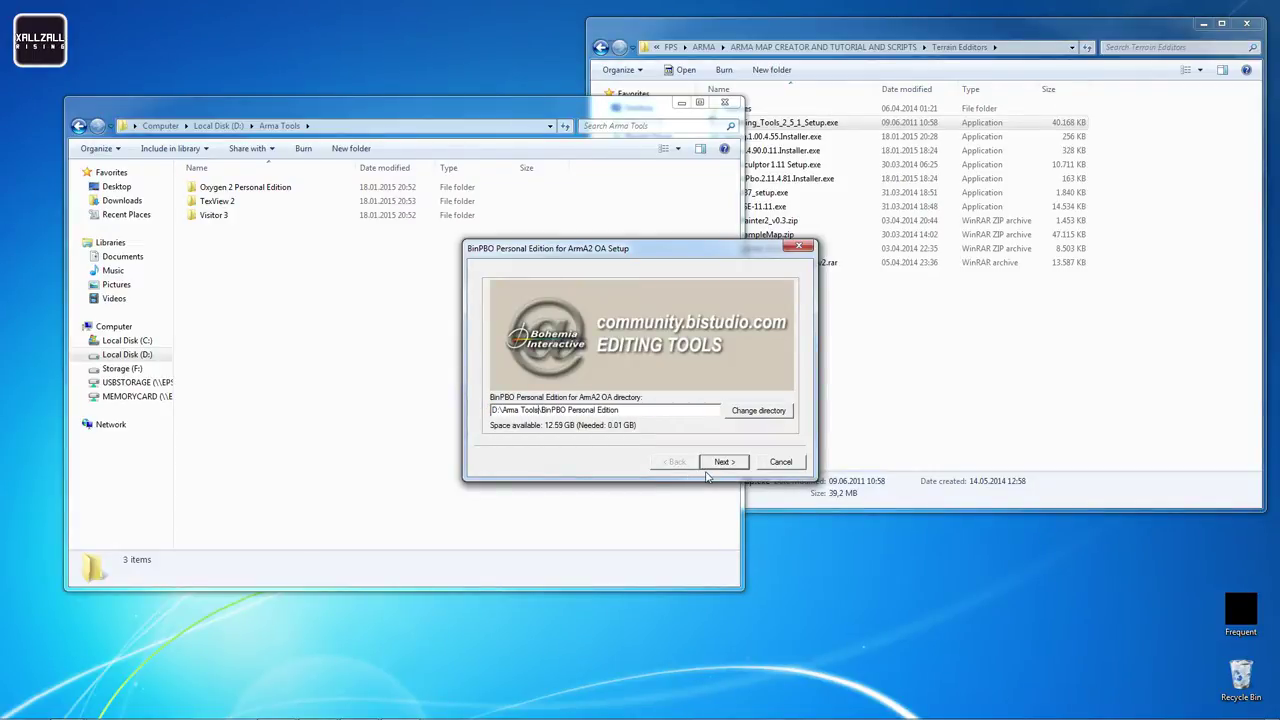
{"action": "left_click", "coordinate": [727, 464]}
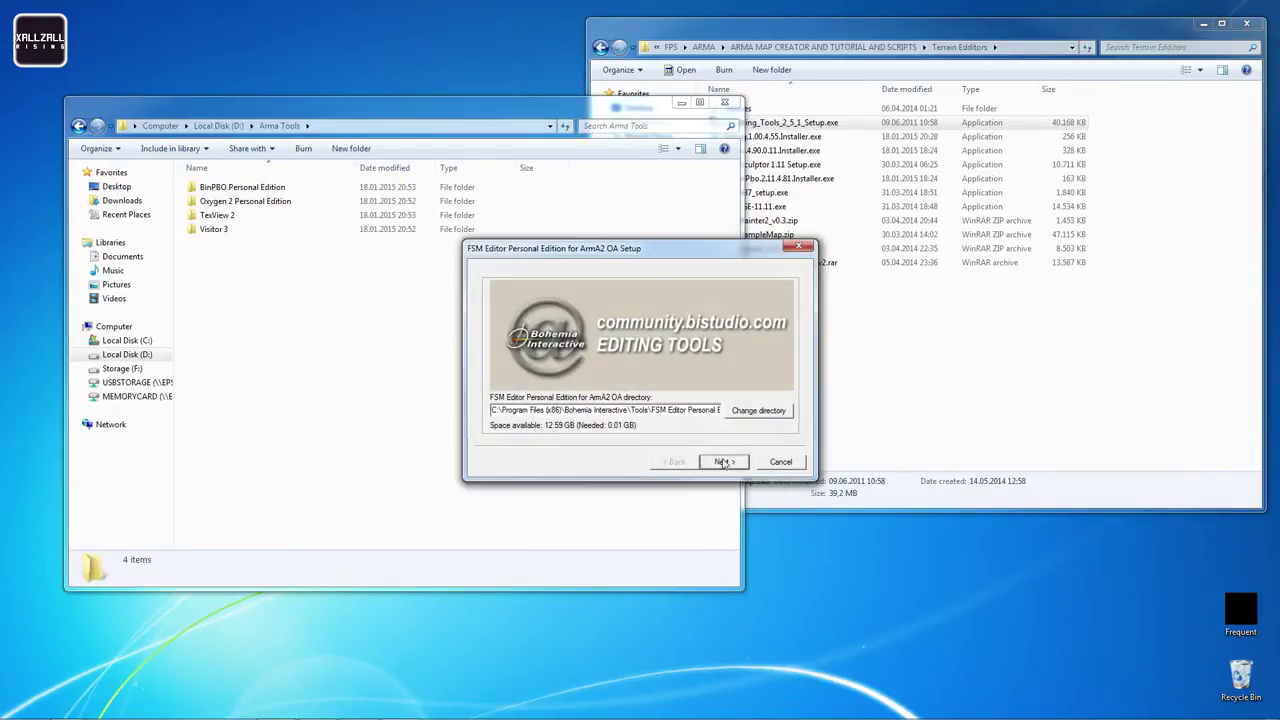
Install the FSM Editor in the directory D:\Arma Tools\FSM Editor Personal Edition
{"action": "left_click_drag", "start_coordinate": [648, 413], "coordinate": [416, 405]}
{"action": "type", "text": "D:\\Arma Tools"}
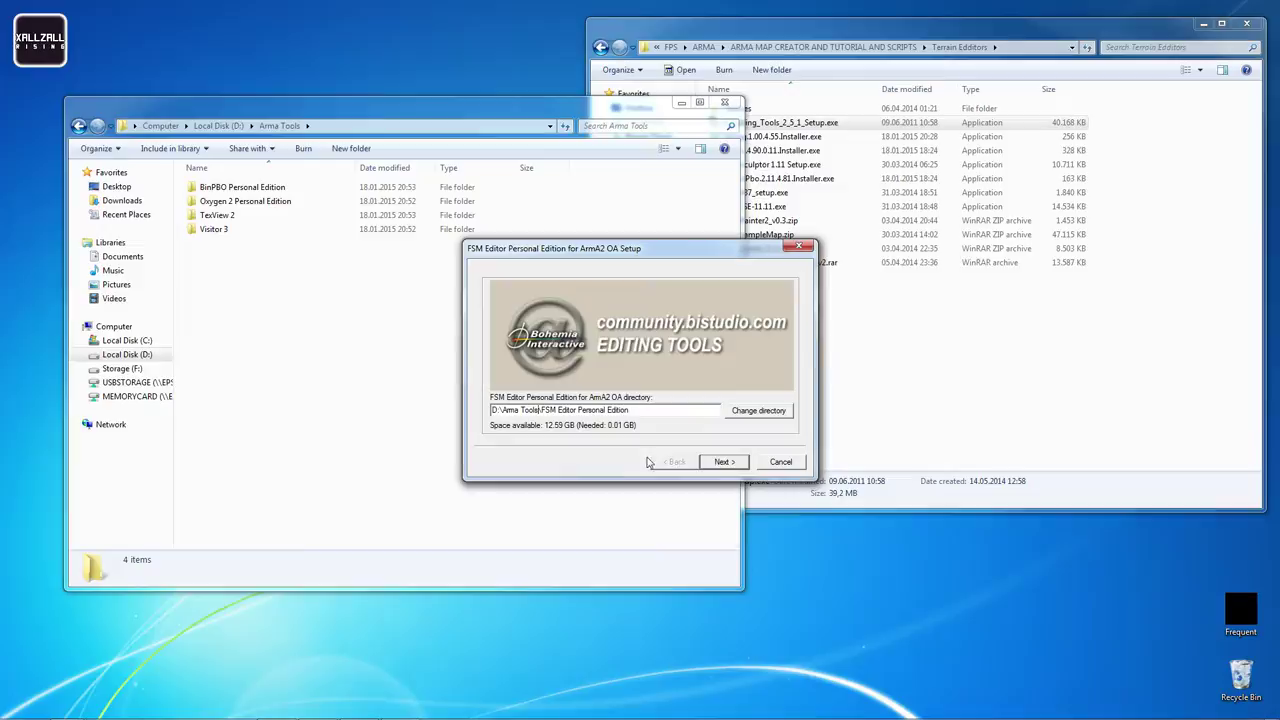
{"action": "left_click", "coordinate": [736, 464]}
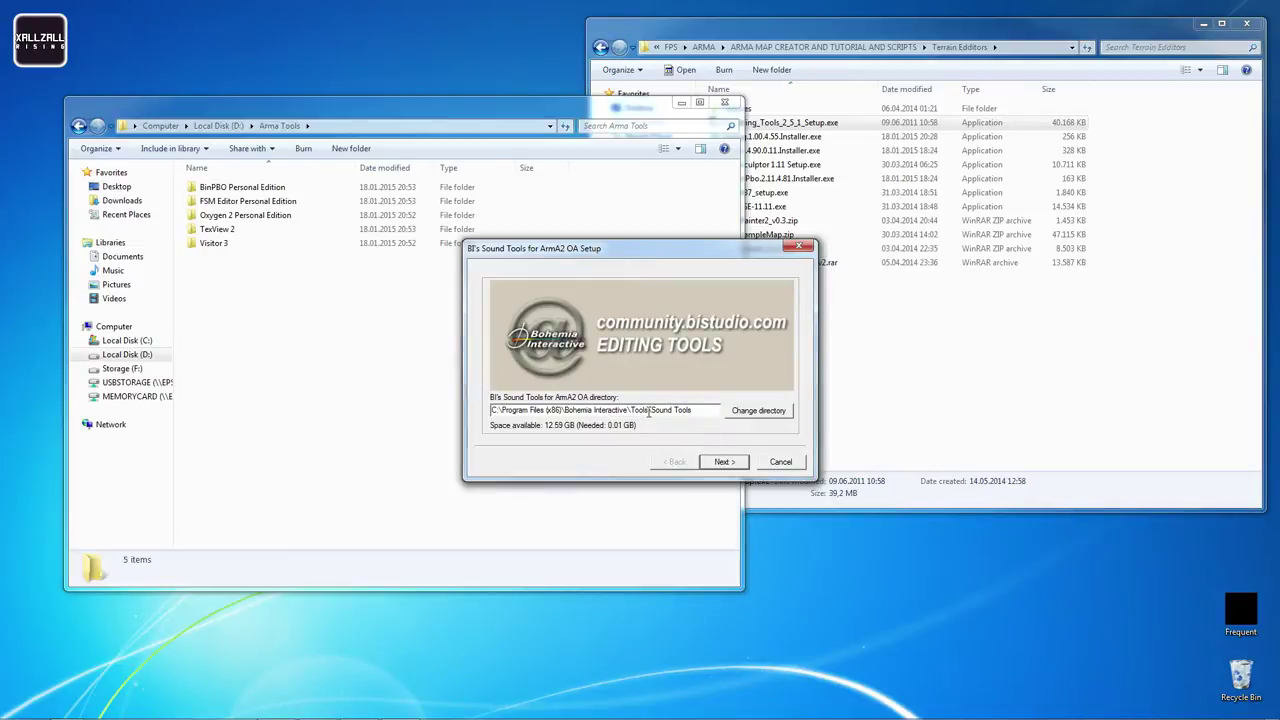
Install BI's Sound Tools in the directory D:\Arma Tools\Sound Tools
{"action": "left_click_drag", "start_coordinate": [648, 410], "coordinate": [408, 416]}
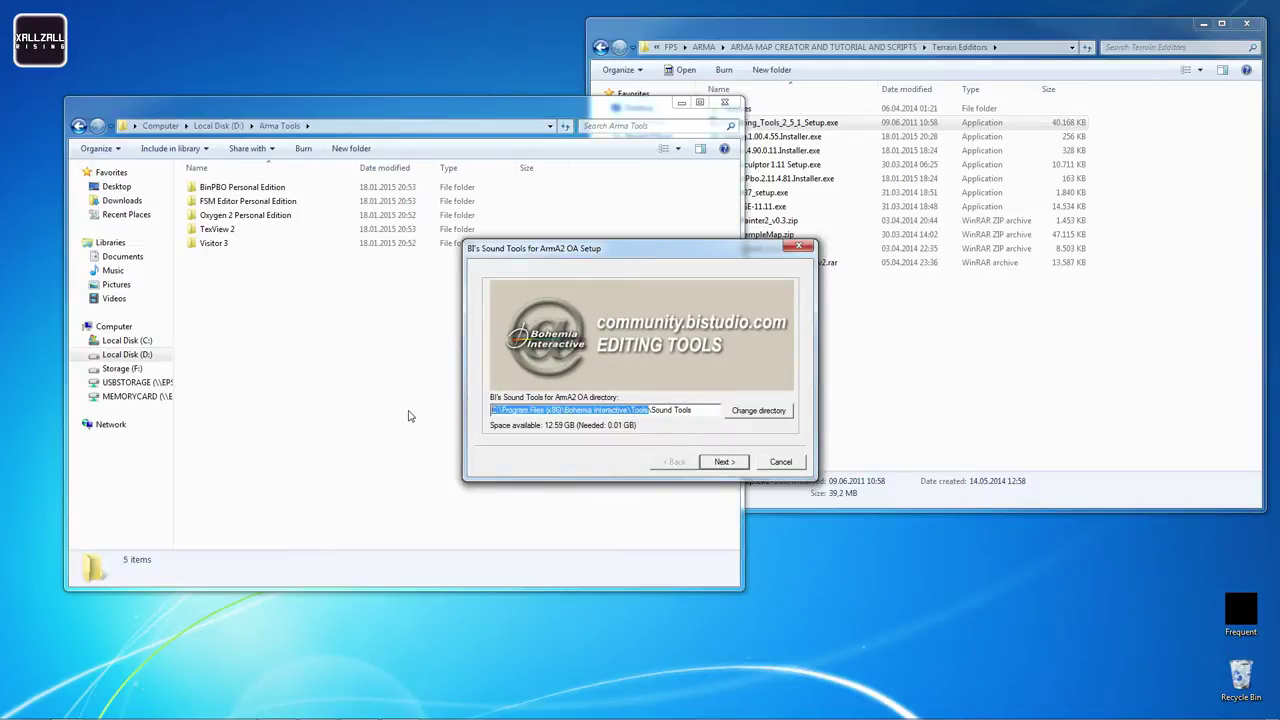
{"action": "type", "text": "D:\\Arma Tools"}
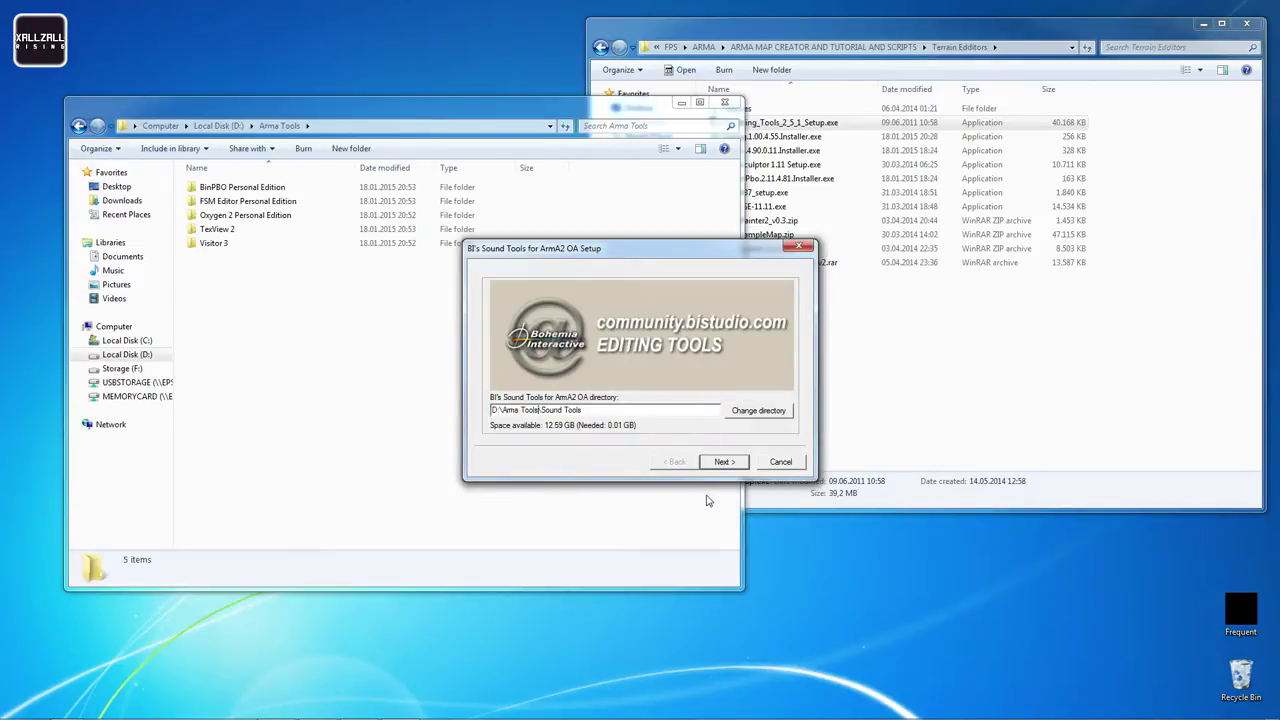
{"action": "left_click", "coordinate": [722, 462]}
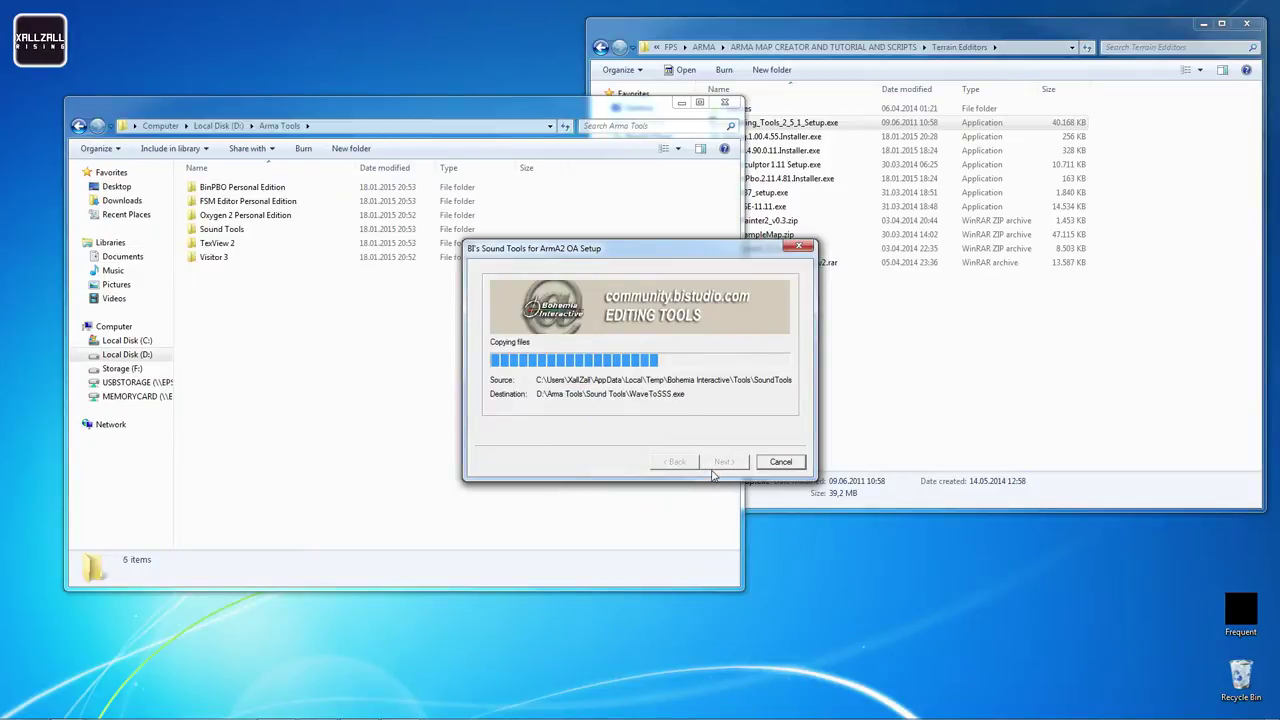
{"action": "left_click", "coordinate": [705, 390]}
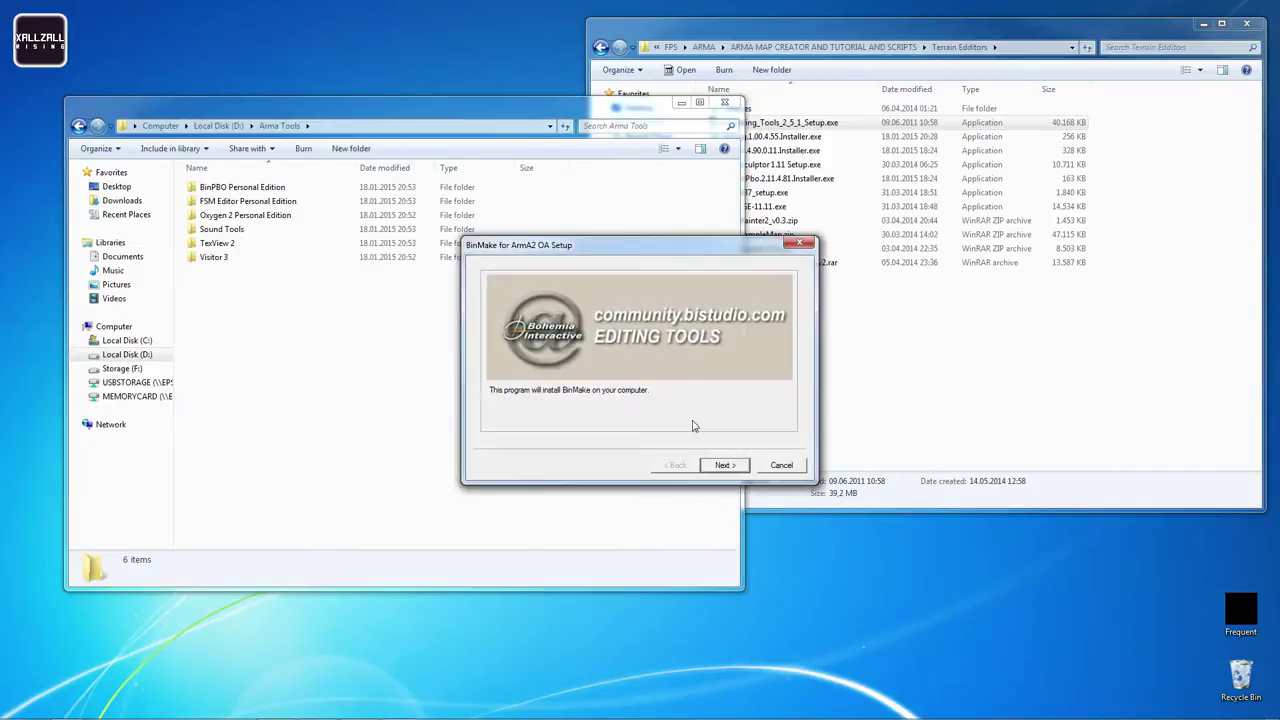
Install BinMake in the directory D:\Arma Tools\BinMake and close its completion notice
{"action": "left_click", "coordinate": [713, 466]}
{"action": "left_click", "coordinate": [714, 466]}
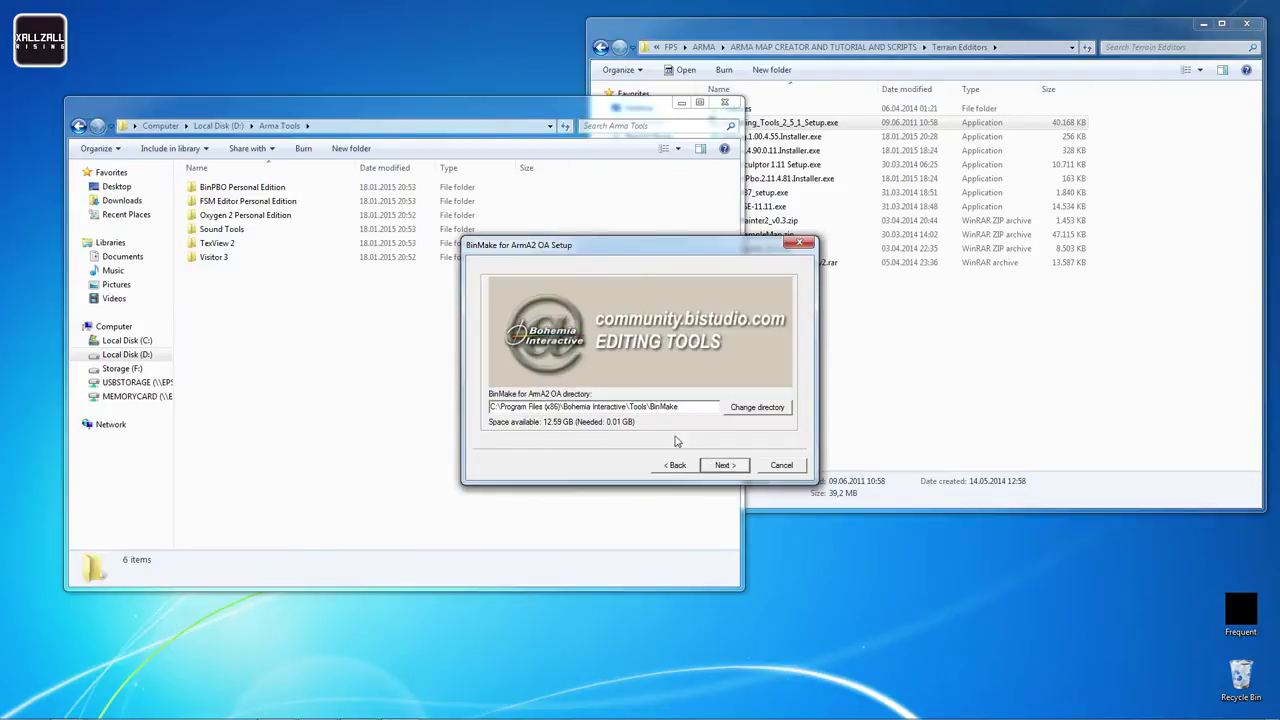
{"action": "left_click_drag", "start_coordinate": [648, 408], "coordinate": [390, 400]}
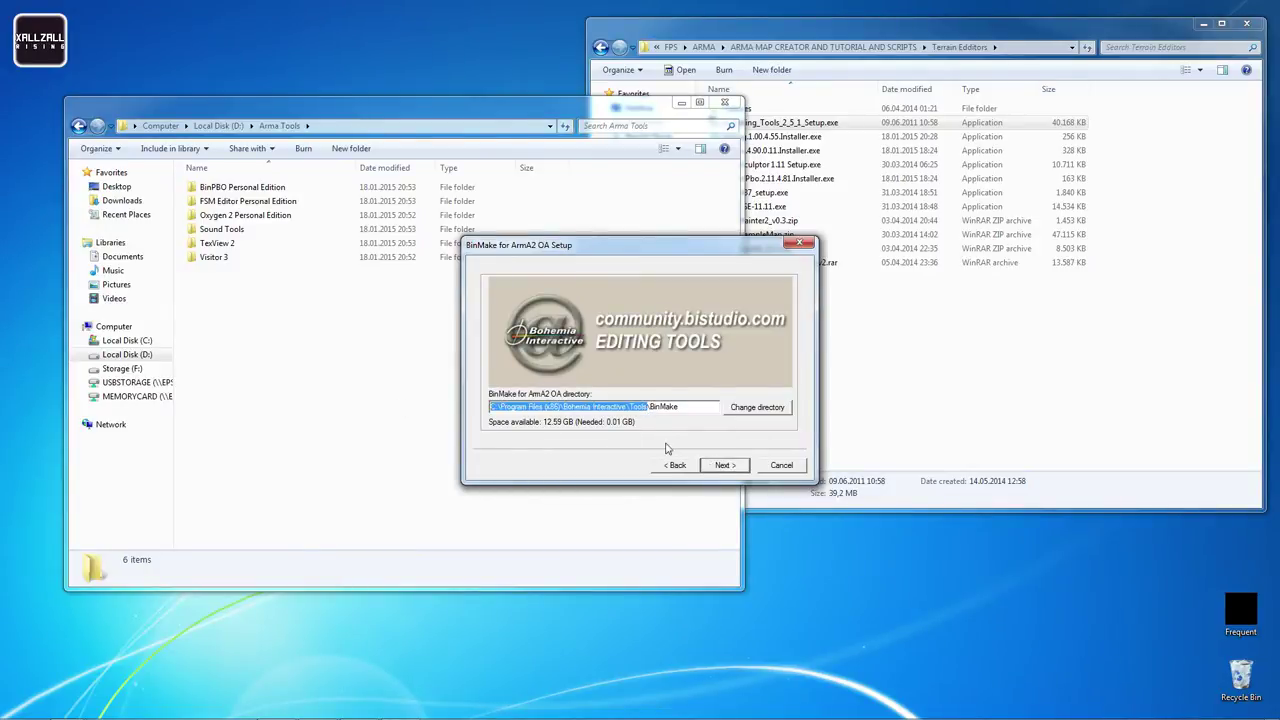
{"action": "type", "text": "D:\\Arma Tools\\BinMake"}
{"action": "left_click", "coordinate": [724, 466]}
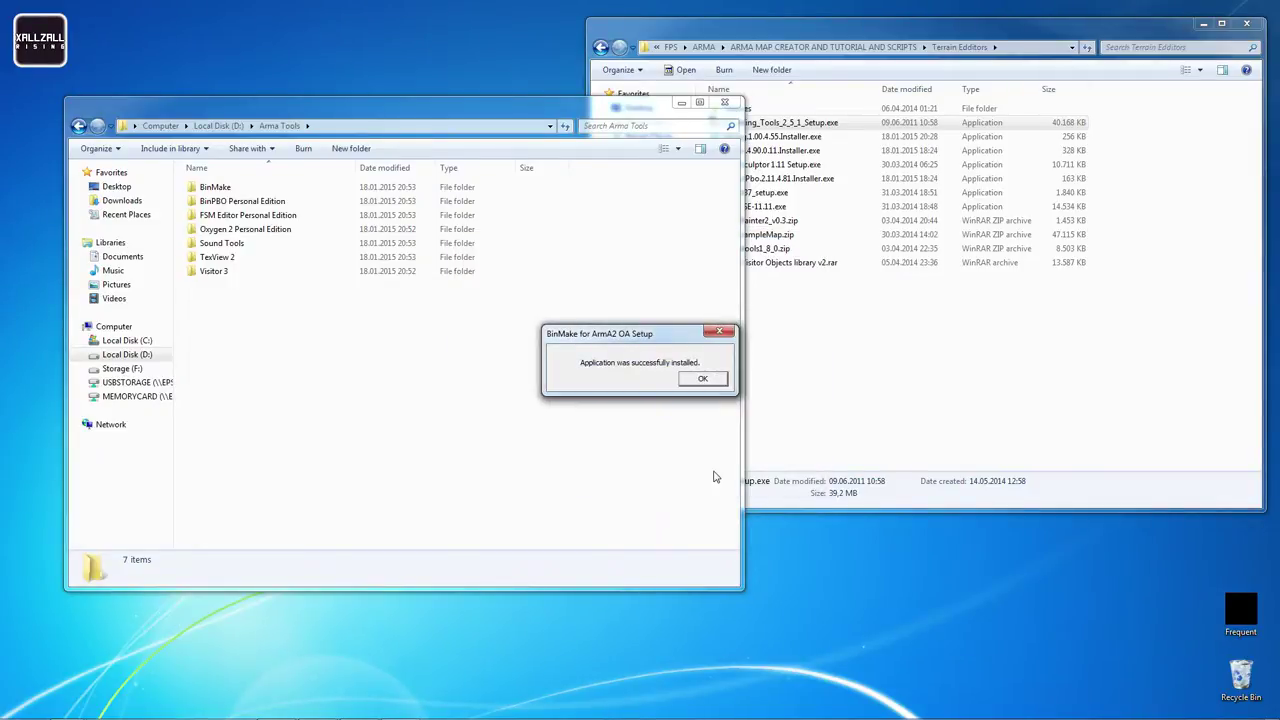
{"action": "left_click", "coordinate": [713, 382]}
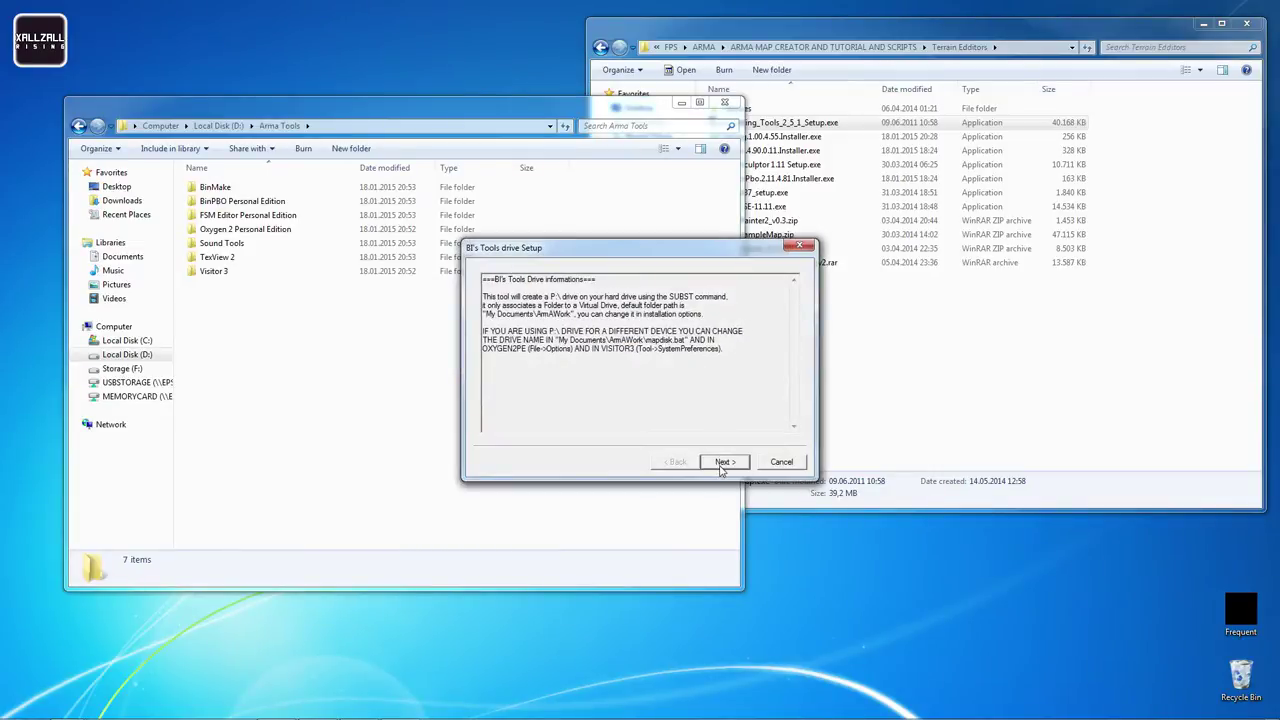
Install BI's Tools drive in D:\Arma Tools\ArmAWork, keeping the option to create a Send To shortcut for P3D viewer
{"action": "left_click", "coordinate": [722, 466]}
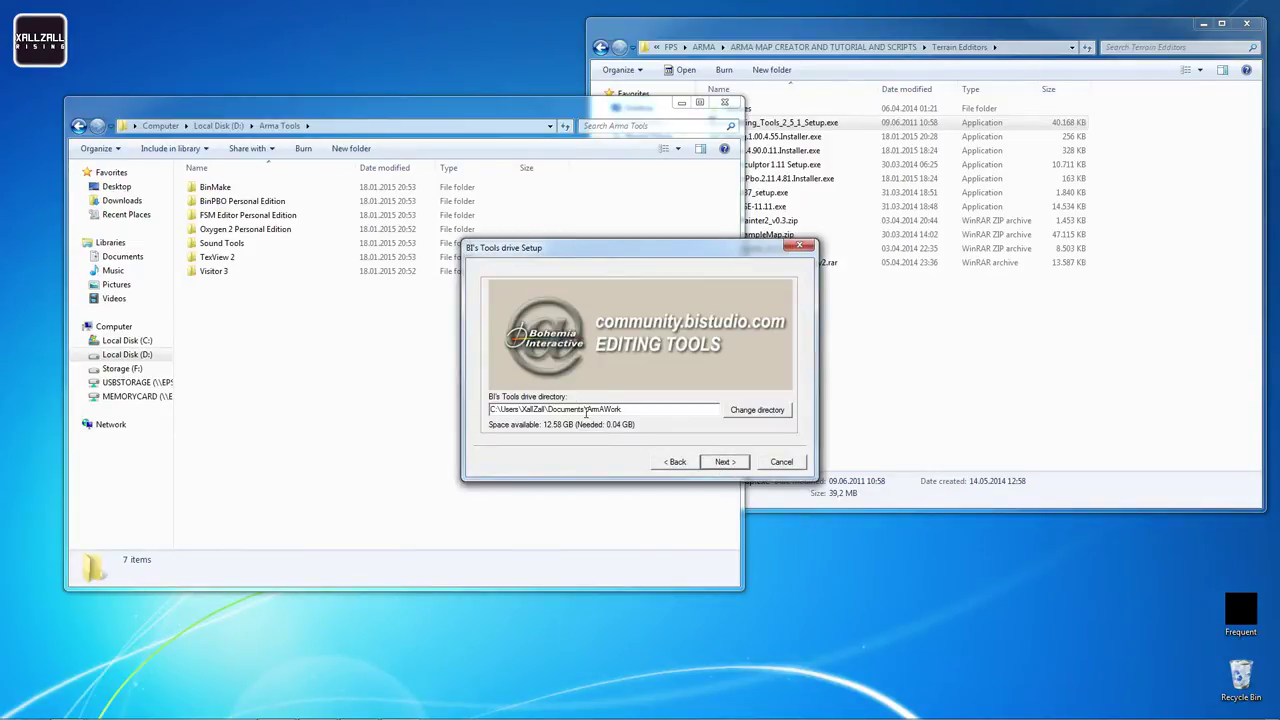
{"action": "left_click_drag", "start_coordinate": [587, 411], "coordinate": [355, 403]}
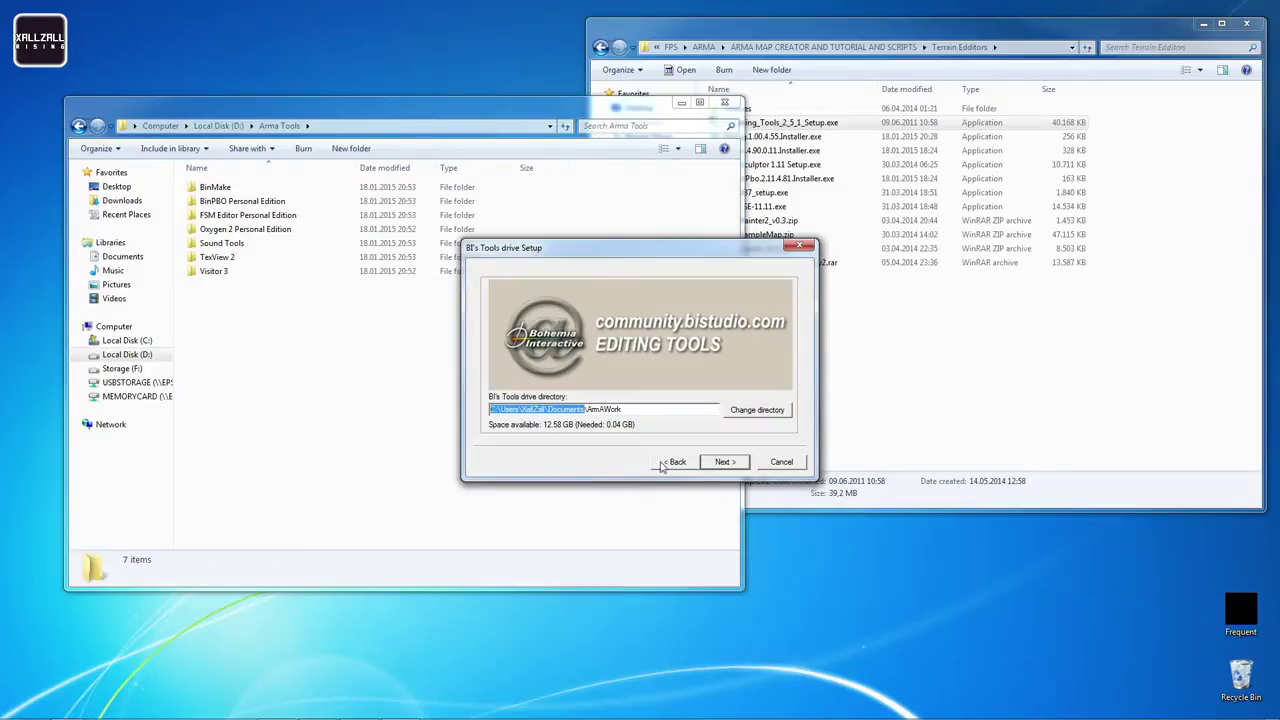
{"action": "type", "text": "D:\\Arma Tools\\"}
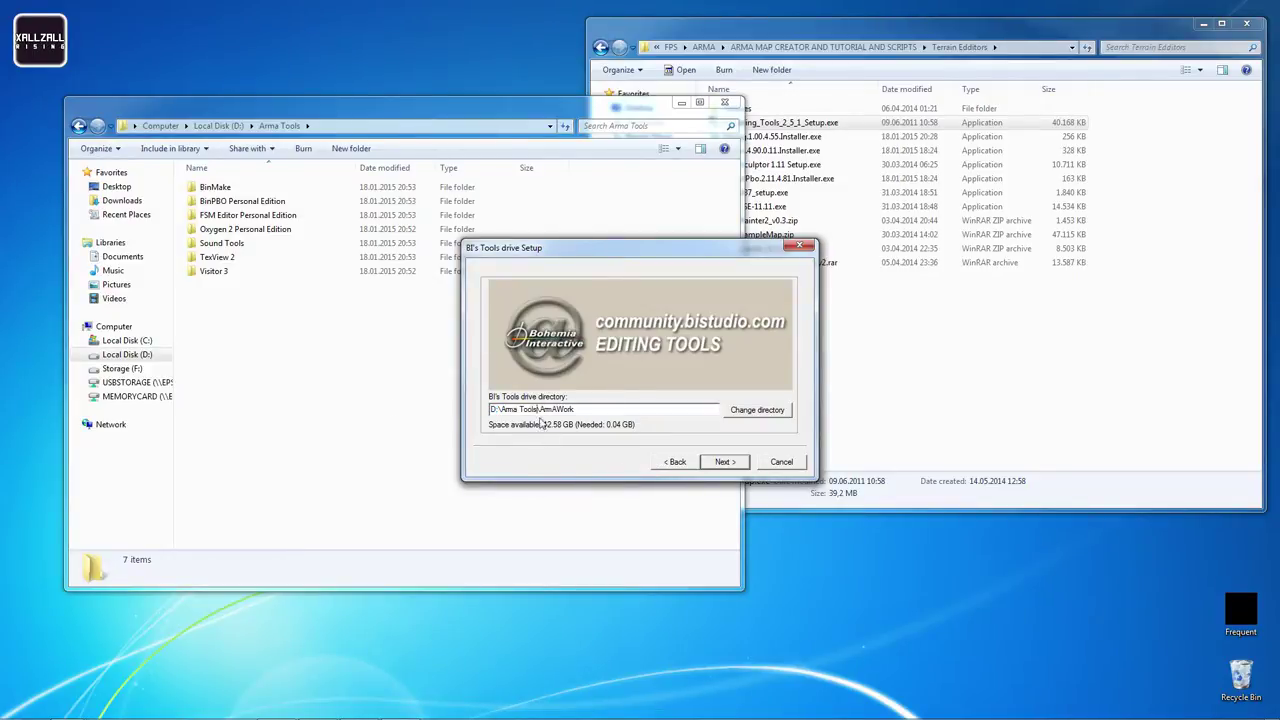
{"action": "left_click", "coordinate": [724, 462]}
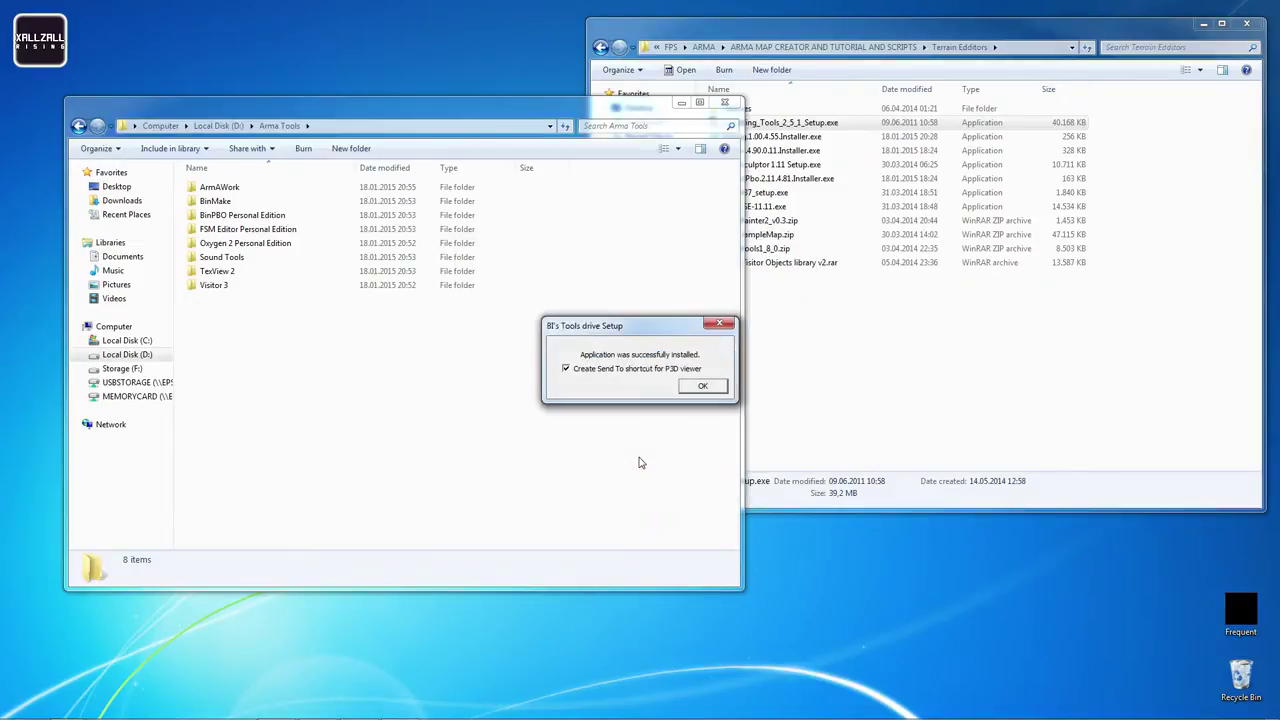
{"action": "left_click", "coordinate": [703, 386]}
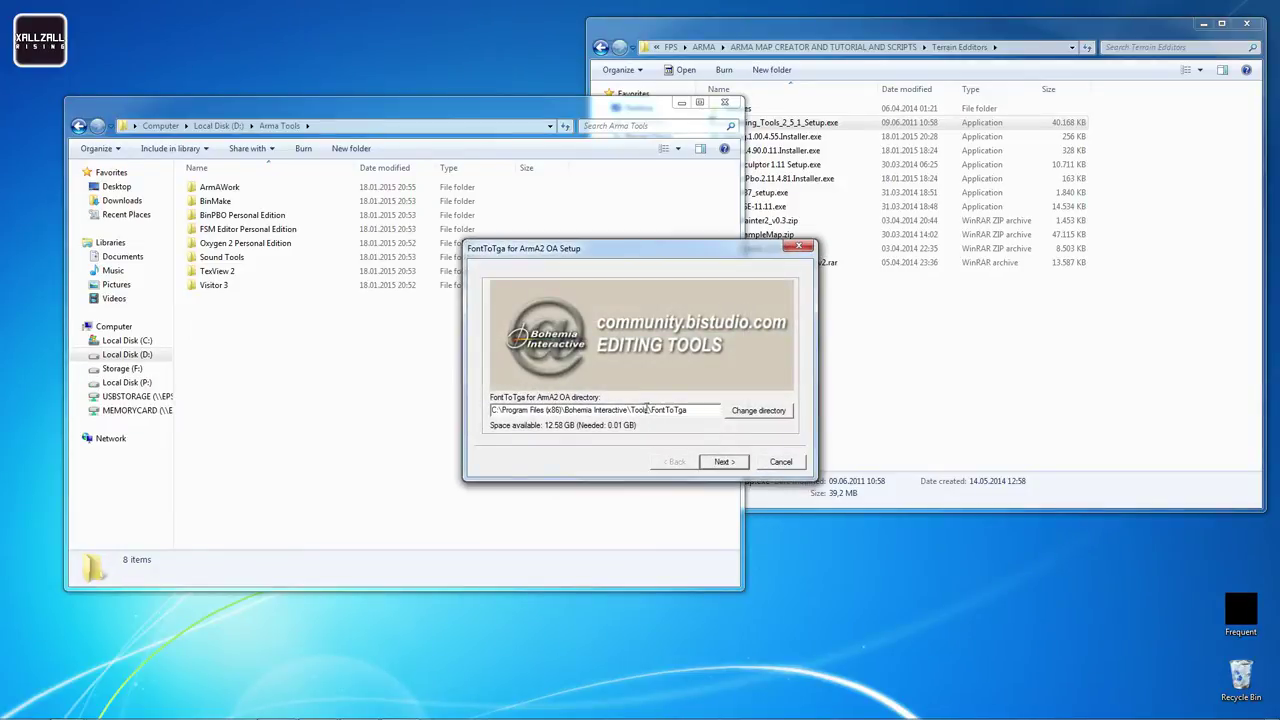
Install FontToTga in the directory D:\Arma Tools\FontToTga
{"action": "left_click_drag", "start_coordinate": [647, 413], "coordinate": [393, 374]}
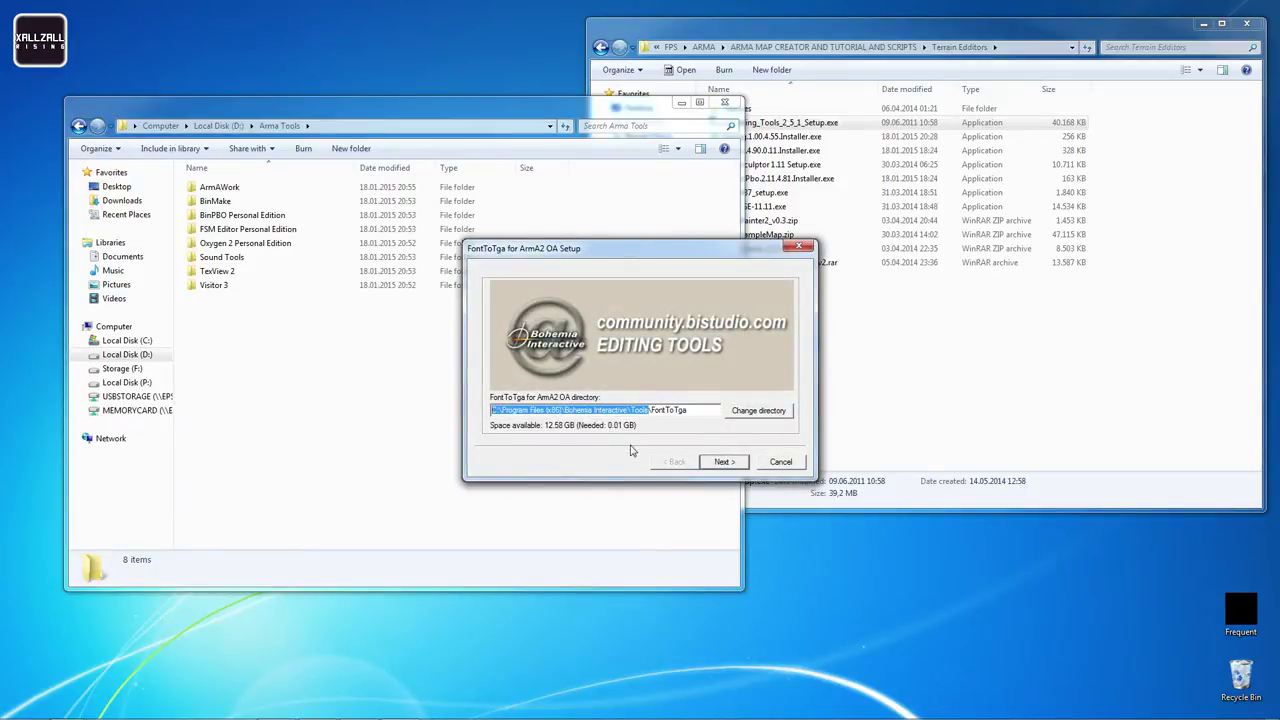
{"action": "type", "text": "D:\\Arma Tools\\"}
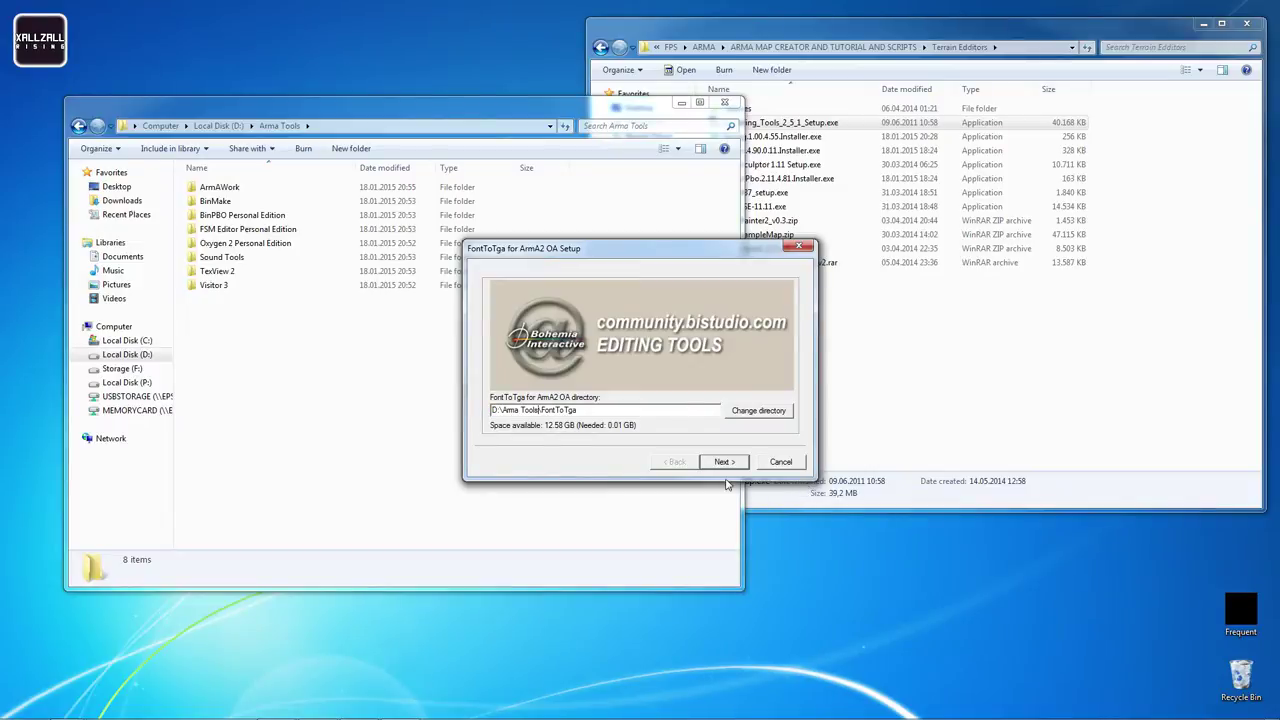
{"action": "left_click", "coordinate": [737, 467]}
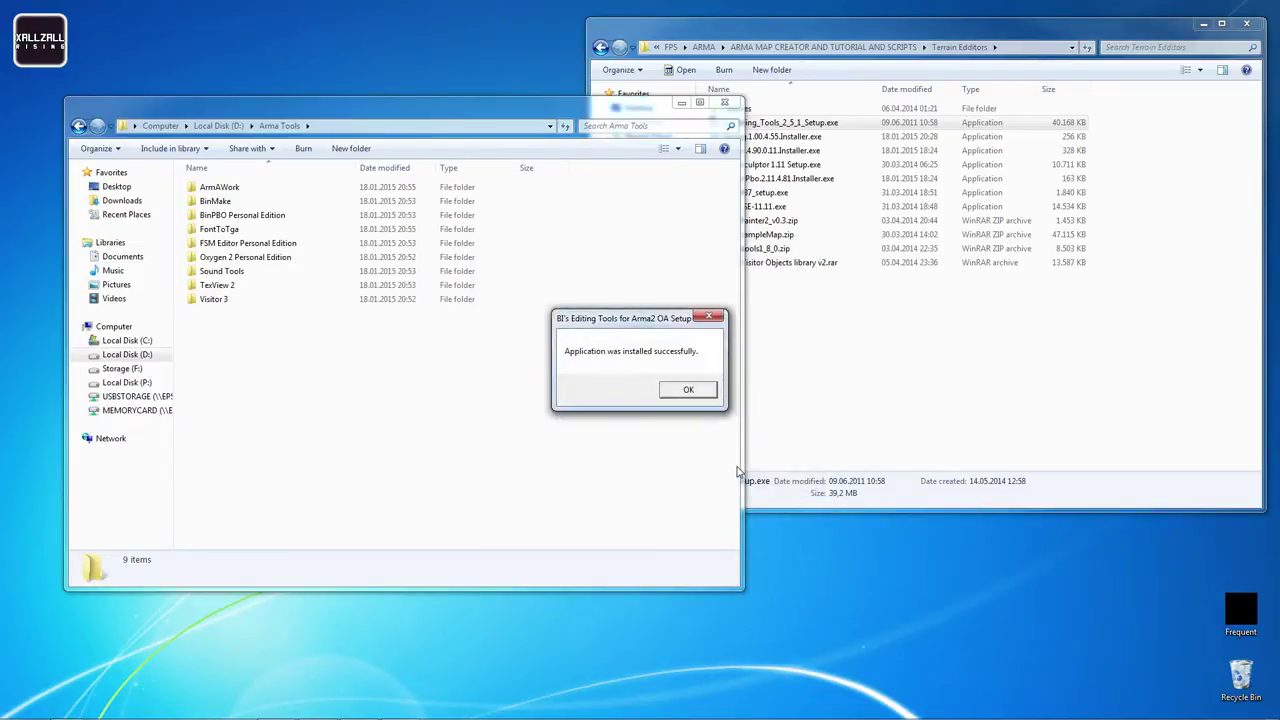
Dismiss the installer's completion notice and open Local Disk (P:) in a separate window beside the Arma Tools folder
{"action": "left_click", "coordinate": [688, 389]}
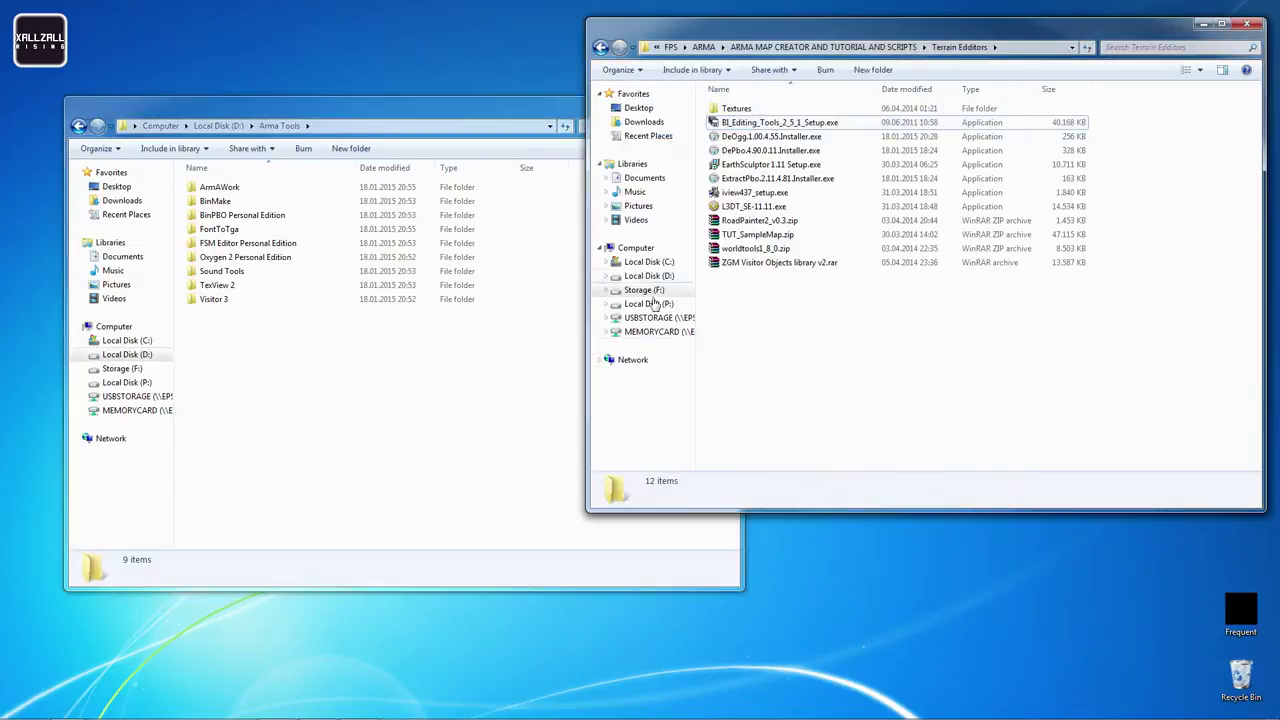
{"action": "mouse_move", "coordinate": [115, 688]}
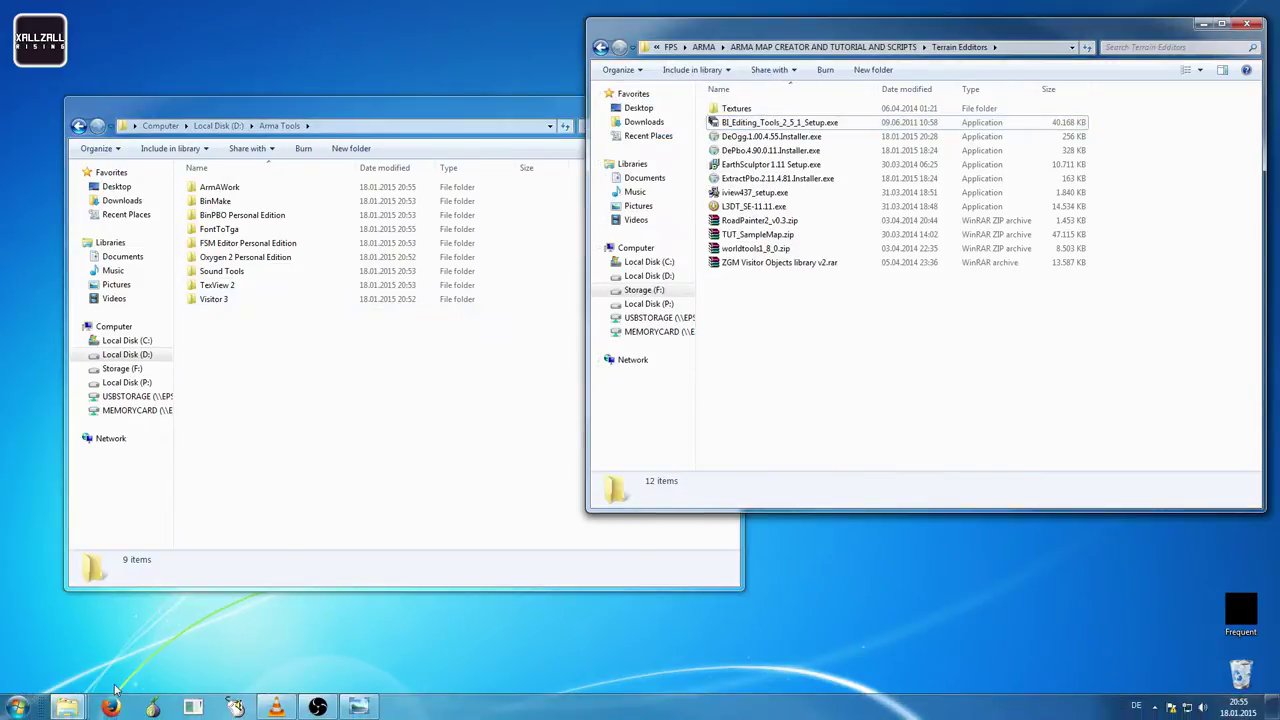
{"action": "left_click", "coordinate": [17, 707]}
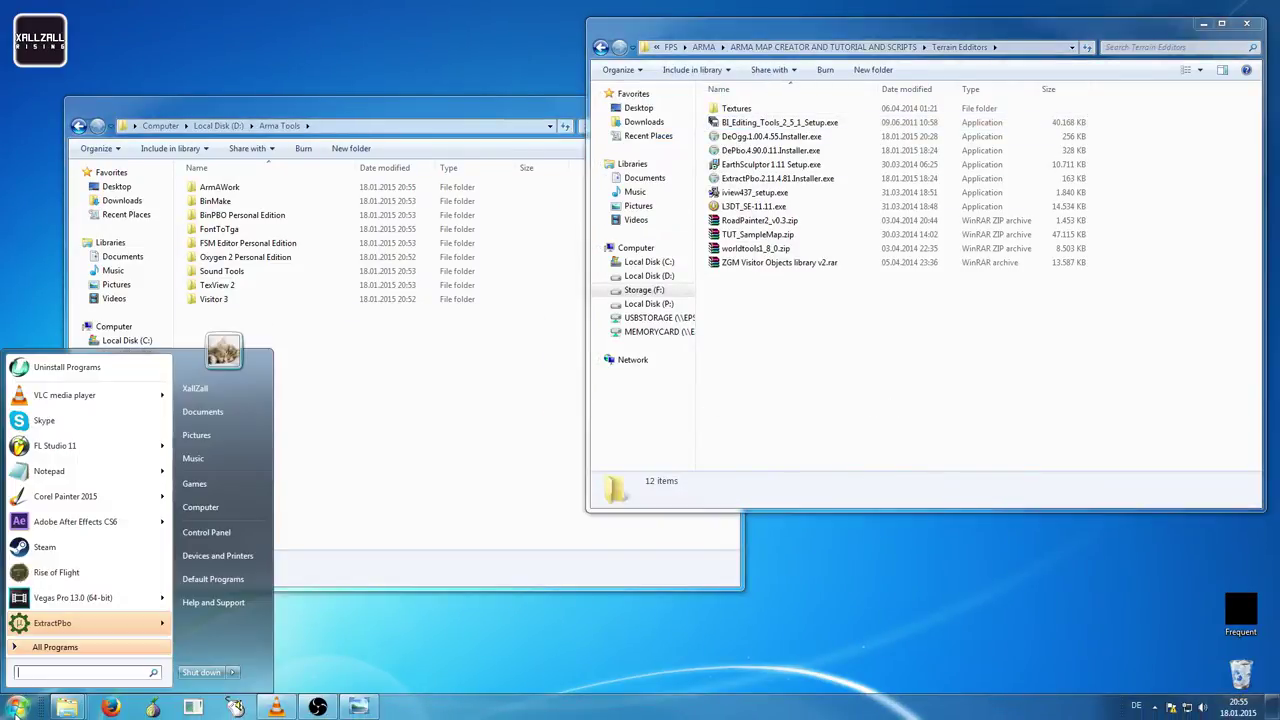
{"action": "left_click", "coordinate": [224, 509]}
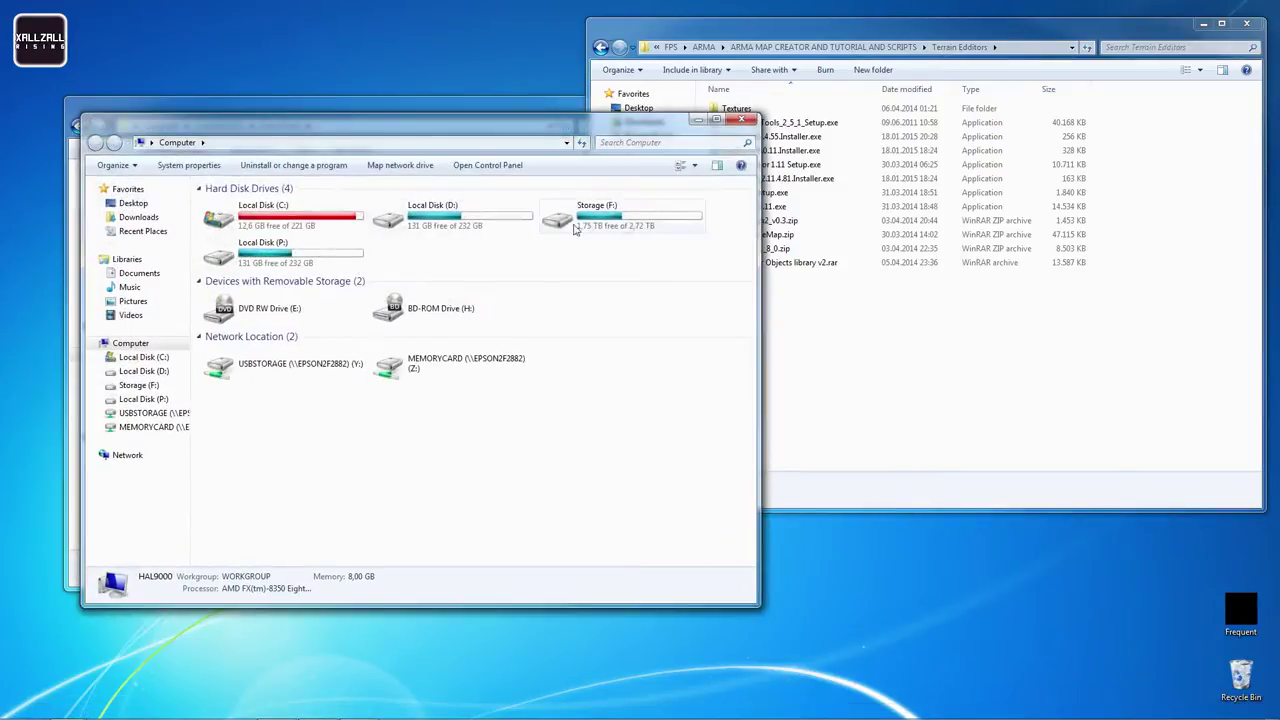
{"action": "left_click", "coordinate": [300, 255]}
{"action": "left_click_drag", "start_coordinate": [369, 132], "coordinate": [846, 224]}
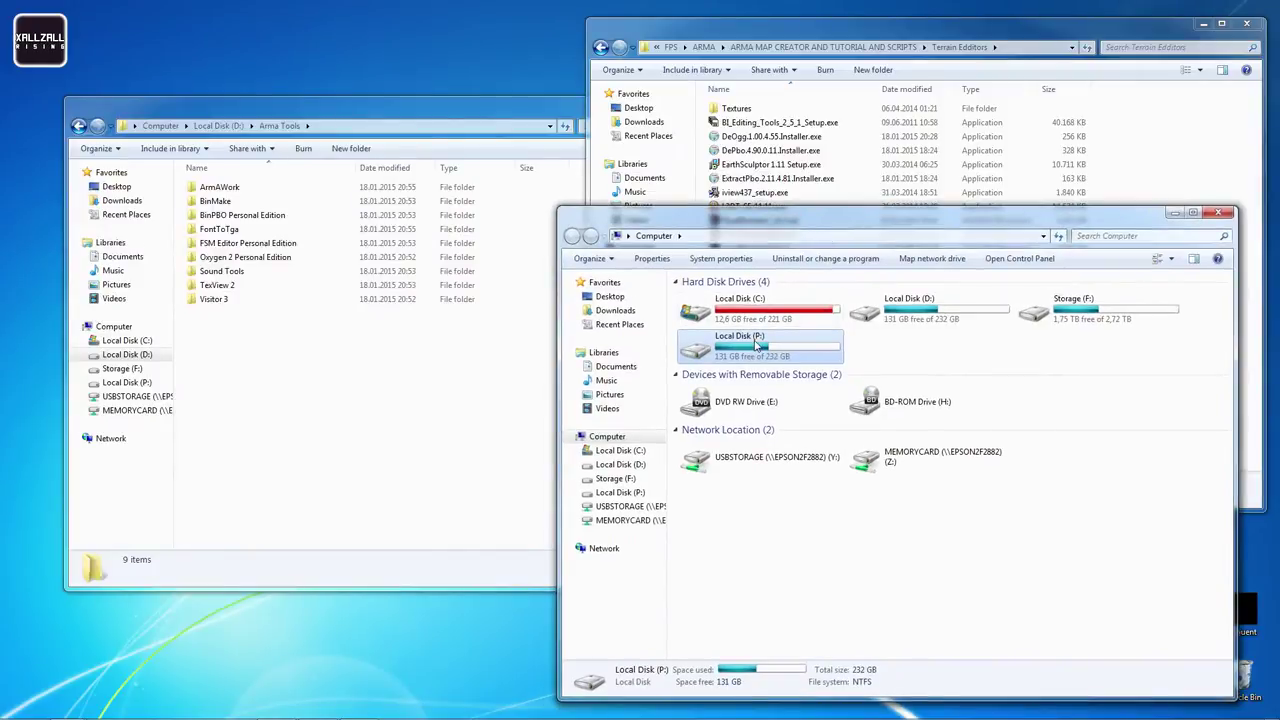
{"action": "double_click", "coordinate": [757, 344]}
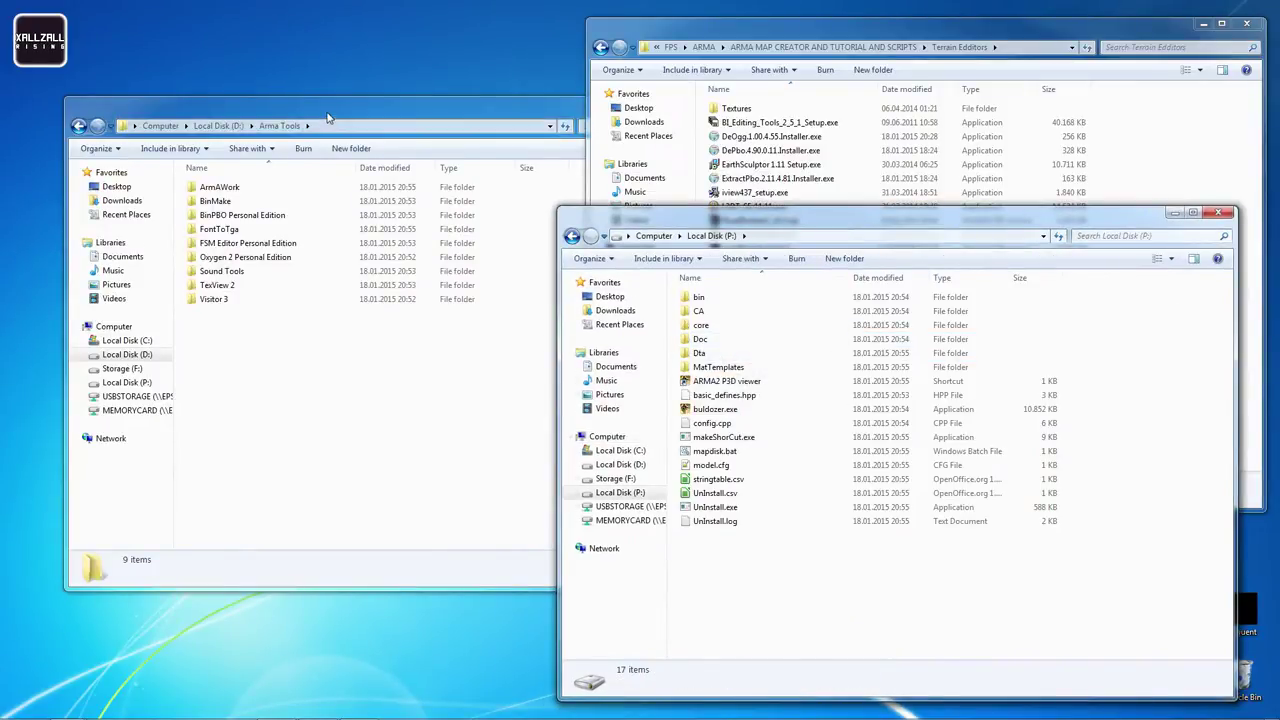
Open the ArmAWork folder in D:\Arma Tools and compare its contents with those of drive P:
{"action": "left_click", "coordinate": [340, 200]}
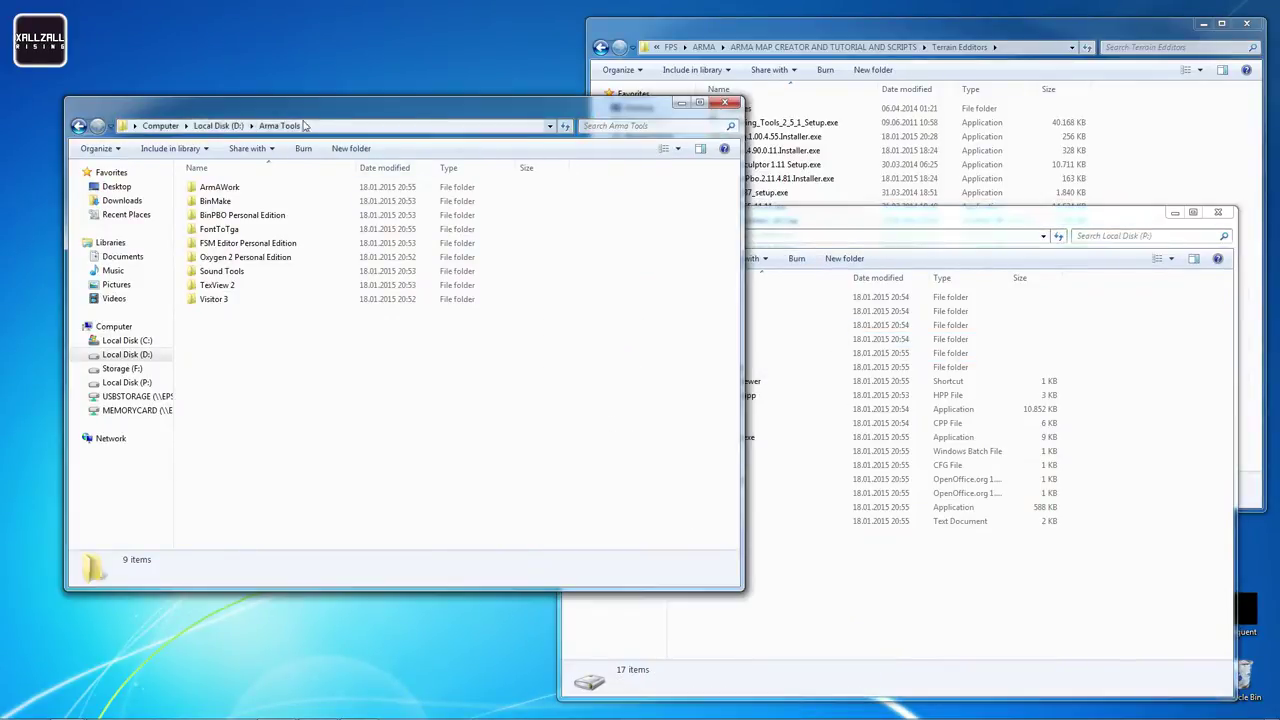
{"action": "double_click", "coordinate": [221, 192]}
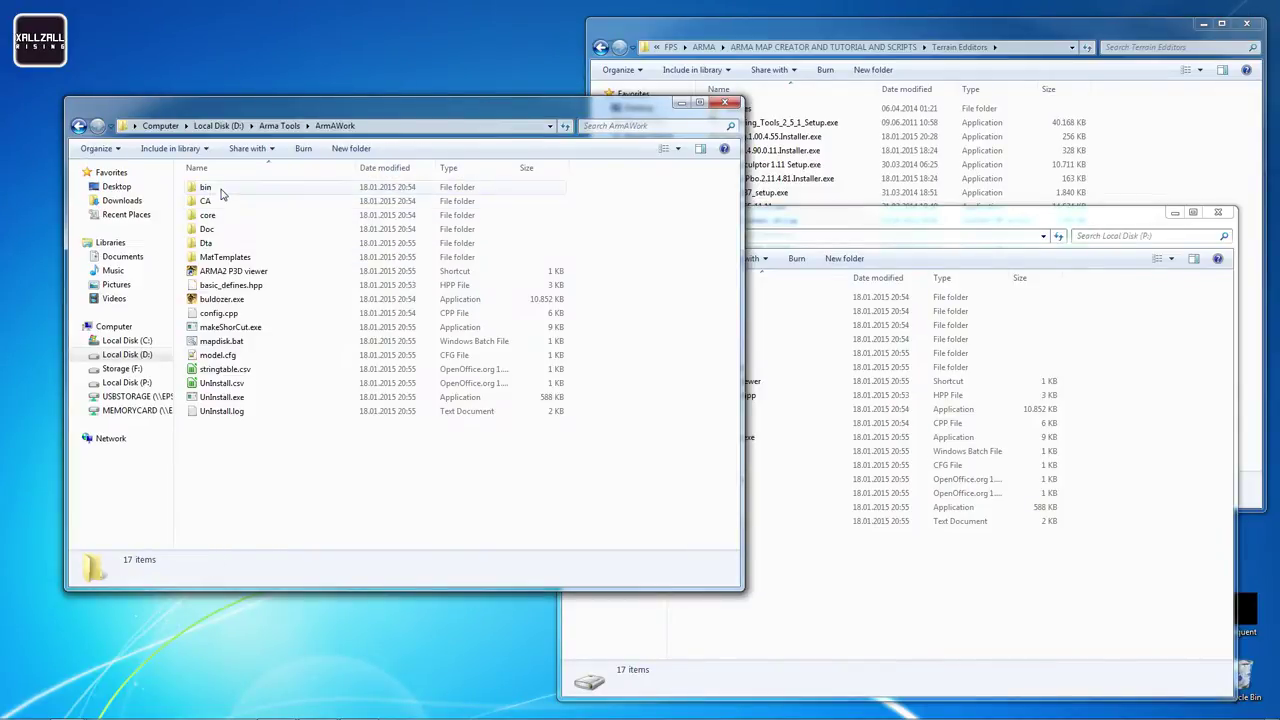
{"action": "left_click", "coordinate": [831, 216]}
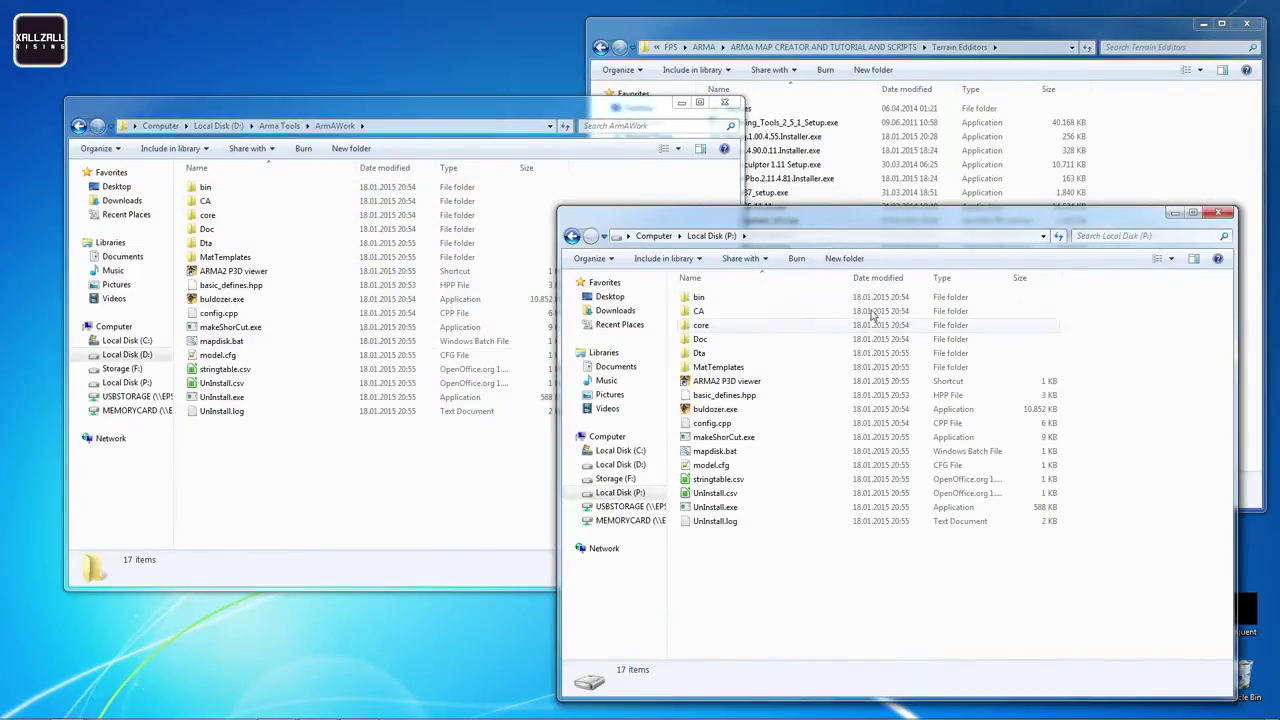
Create a new folder named workspace in D:\Arma Tools\ArmAWork
{"action": "right_click", "coordinate": [233, 478]}
{"action": "mouse_move", "coordinate": [205, 442]}
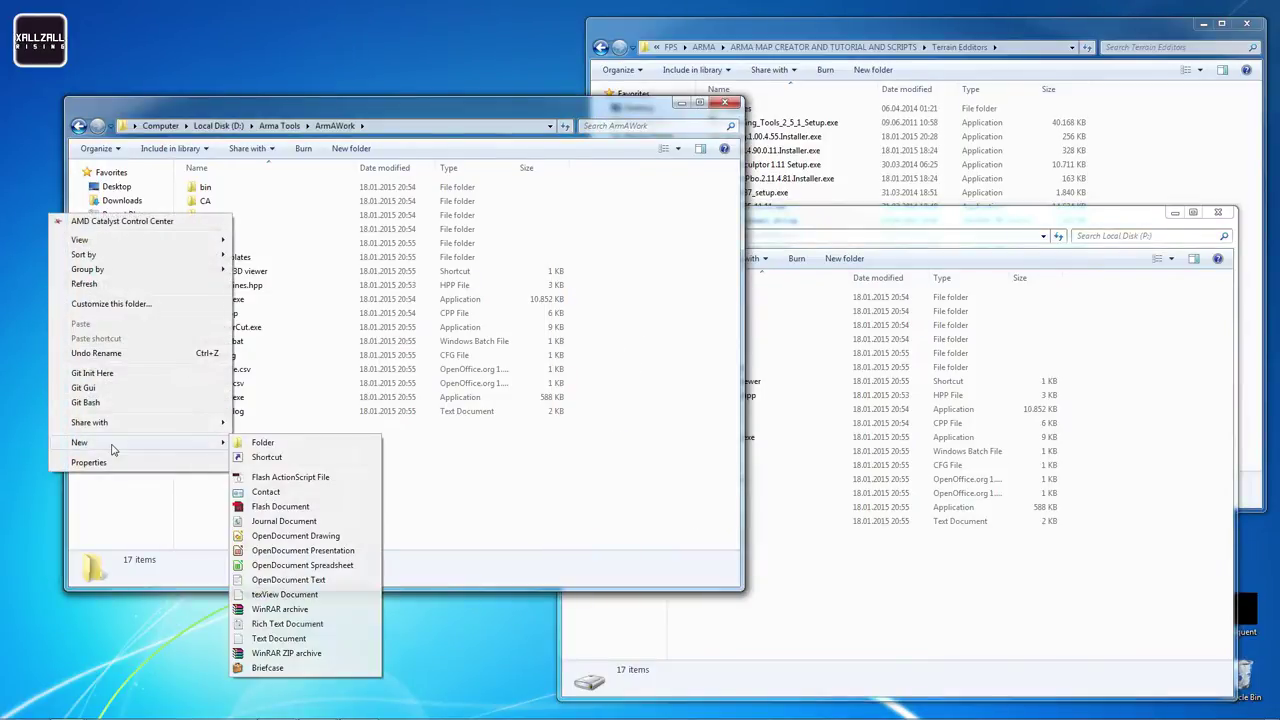
{"action": "left_click", "coordinate": [263, 443]}
{"action": "type", "text": "workspra"}
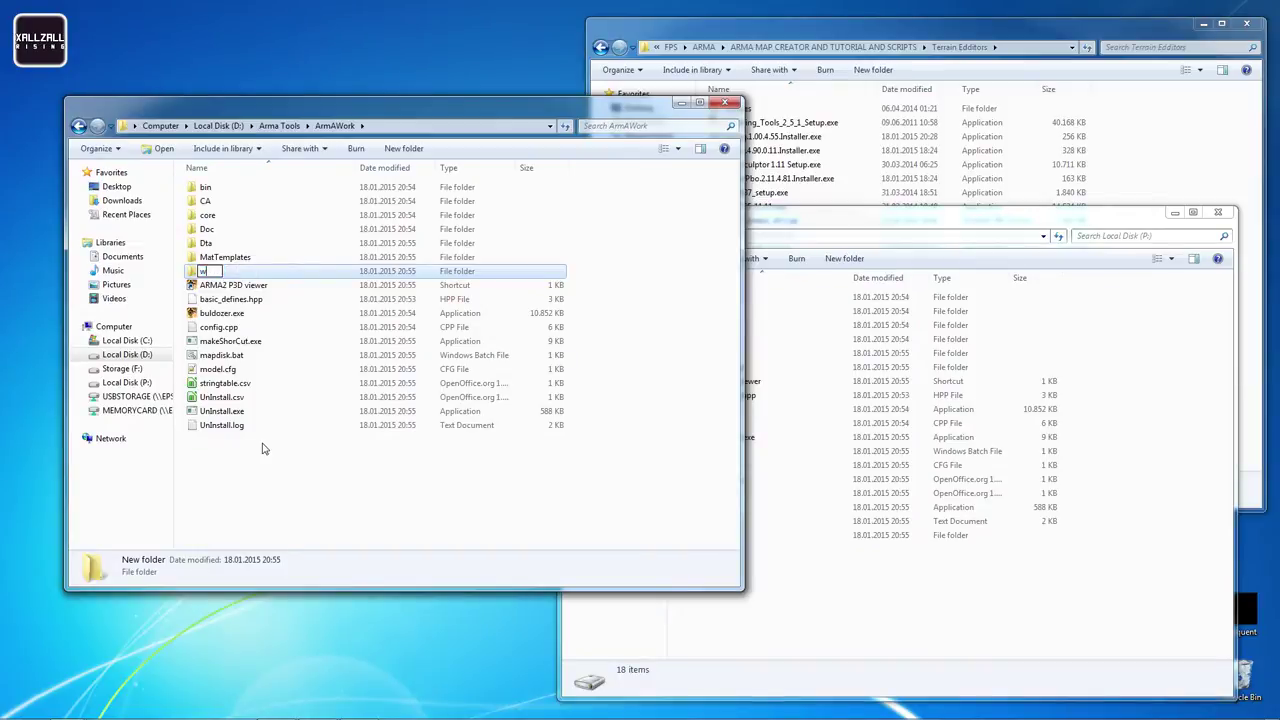
{"action": "key", "text": "BackSpace"}
{"action": "key", "text": "BackSpace"}
{"action": "type", "text": "ace"}
{"action": "key", "text": "Return"}
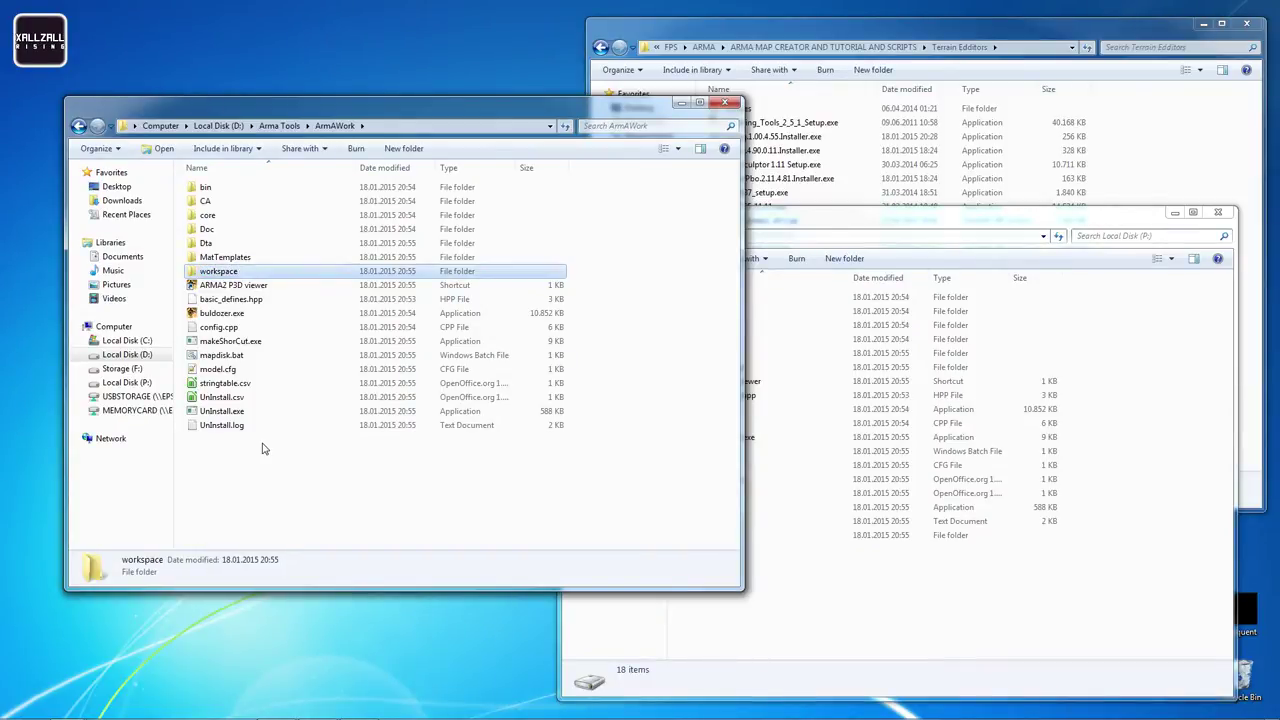
Check drive P: for the new workspace folder, return to the Computer overview and close that window
{"action": "left_click", "coordinate": [940, 578]}
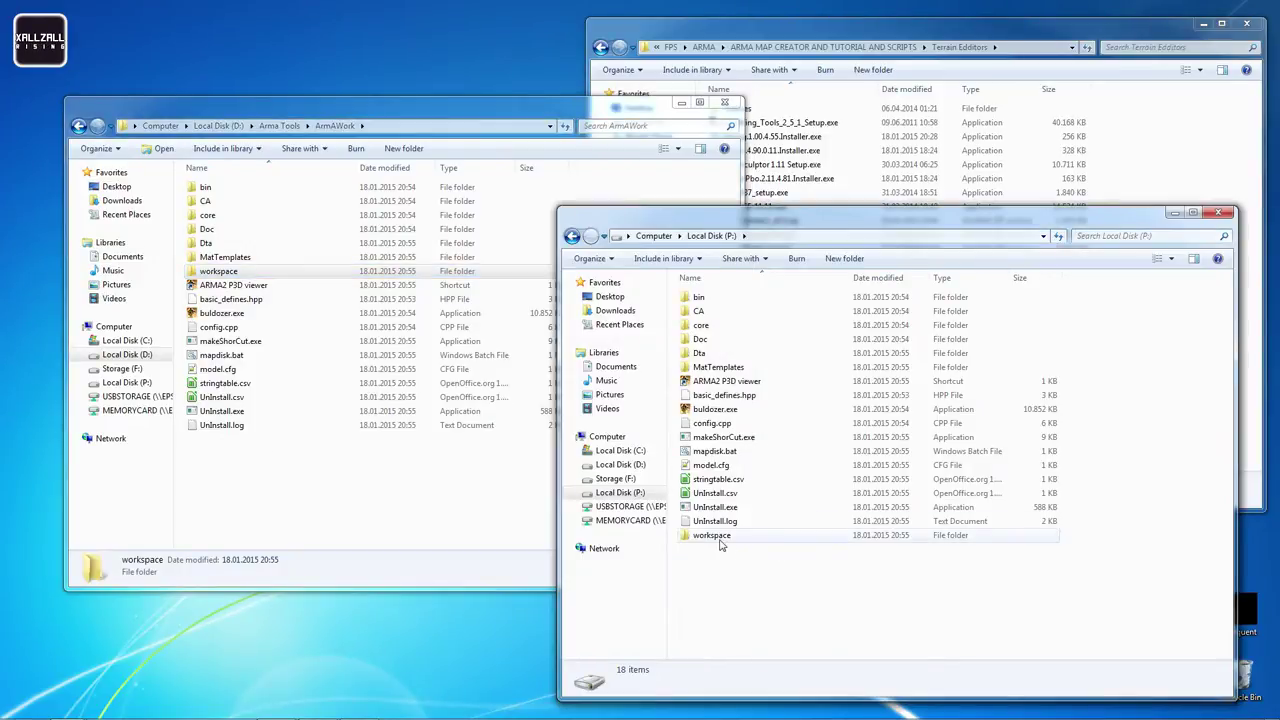
{"action": "left_click", "coordinate": [612, 437]}
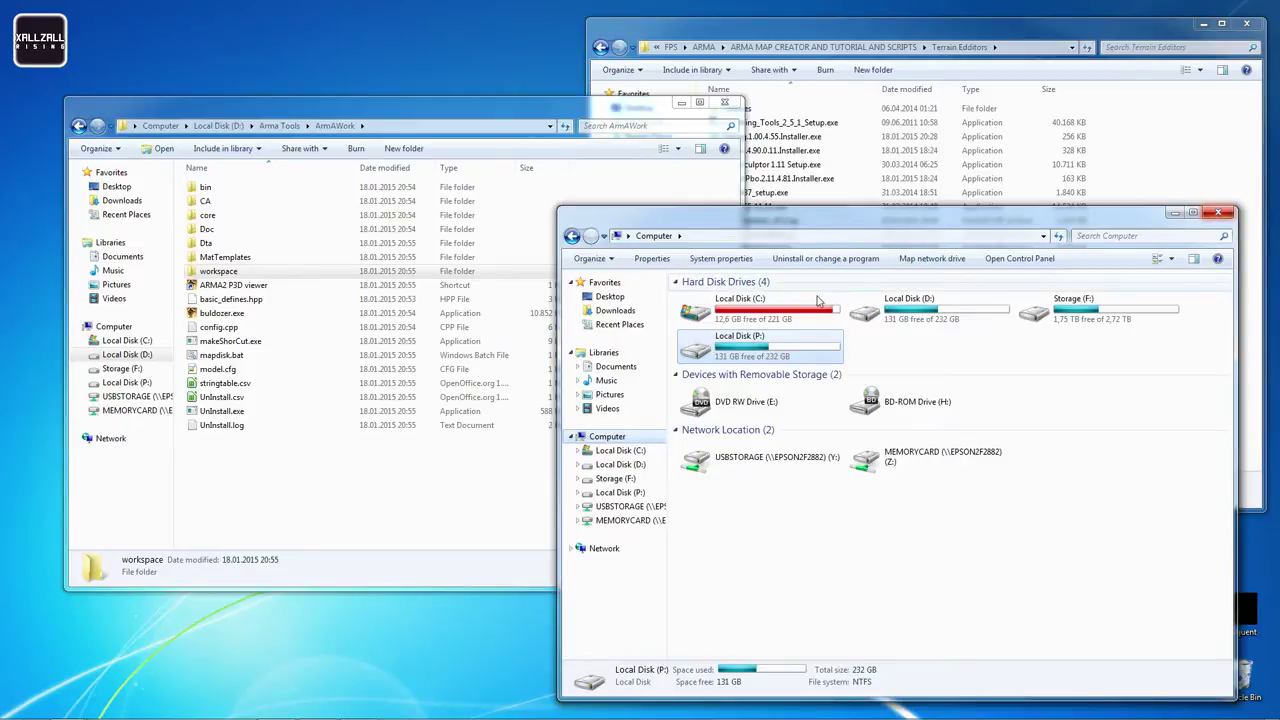
{"action": "left_click", "coordinate": [1215, 216]}
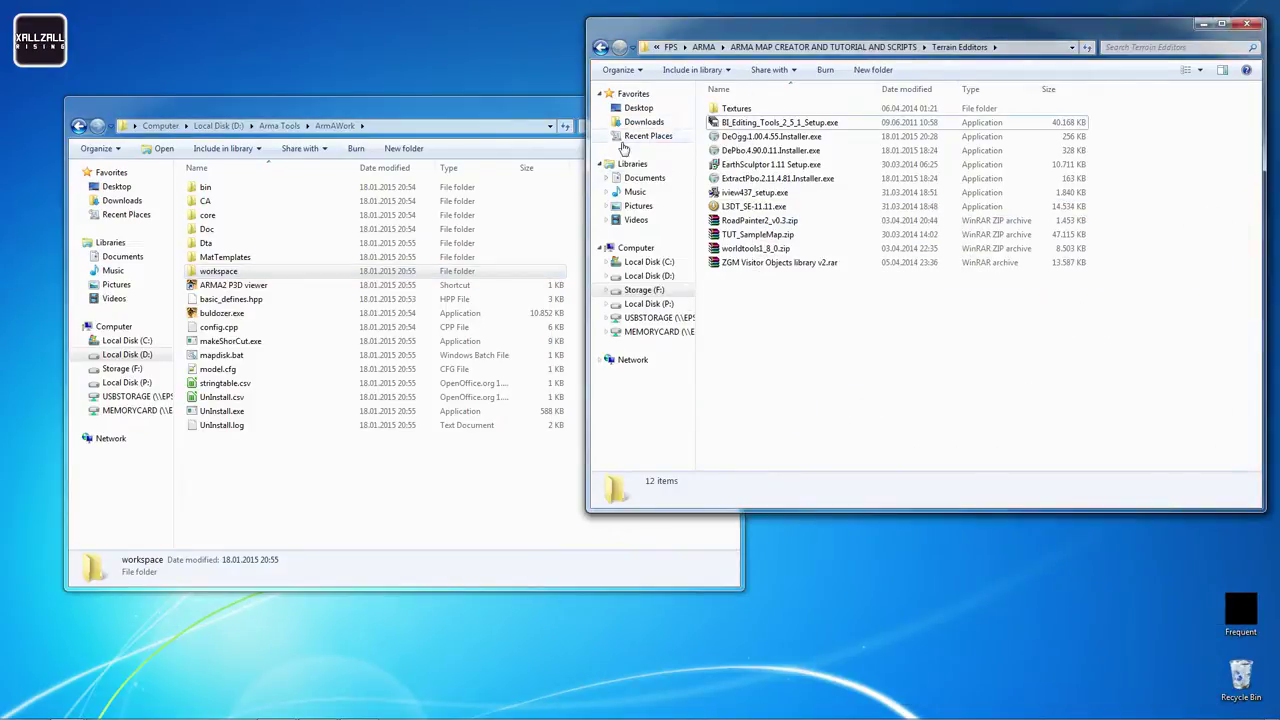
Extract the TUT_SampleMap folder from TUT_SampleMap.zip into the workspace folder and close the archive
{"action": "double_click", "coordinate": [235, 272]}
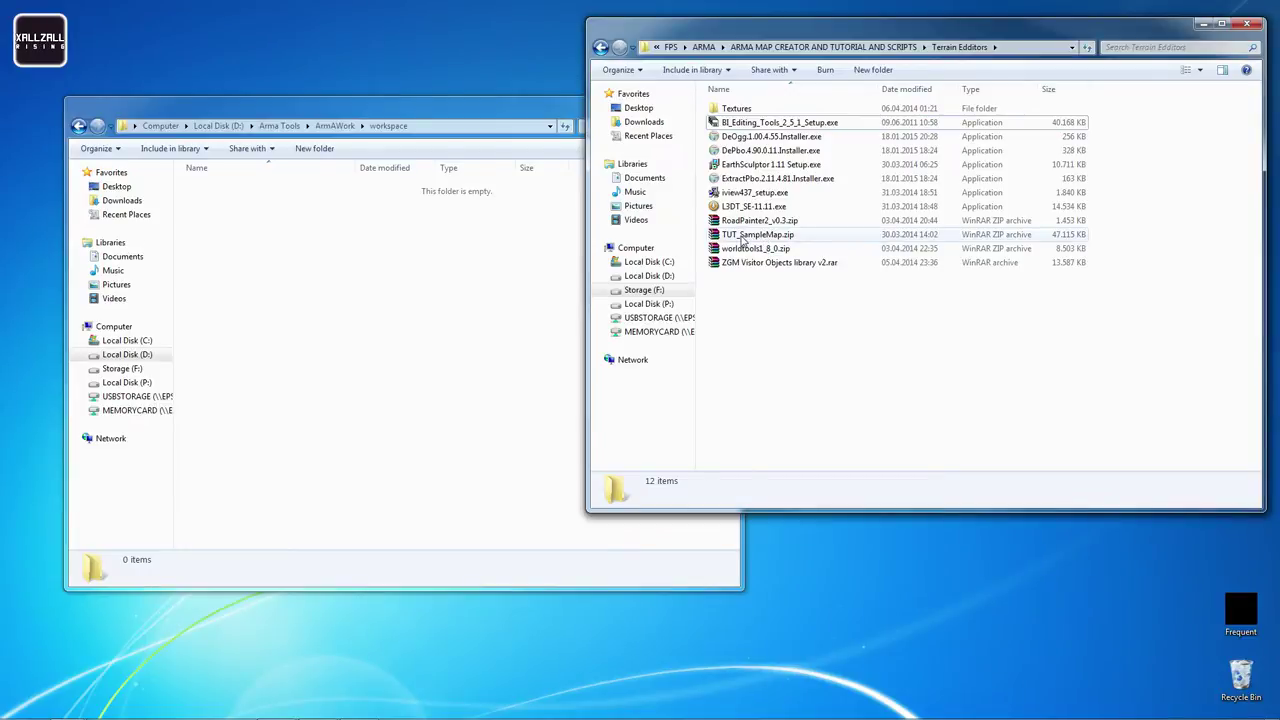
{"action": "double_click", "coordinate": [745, 235]}
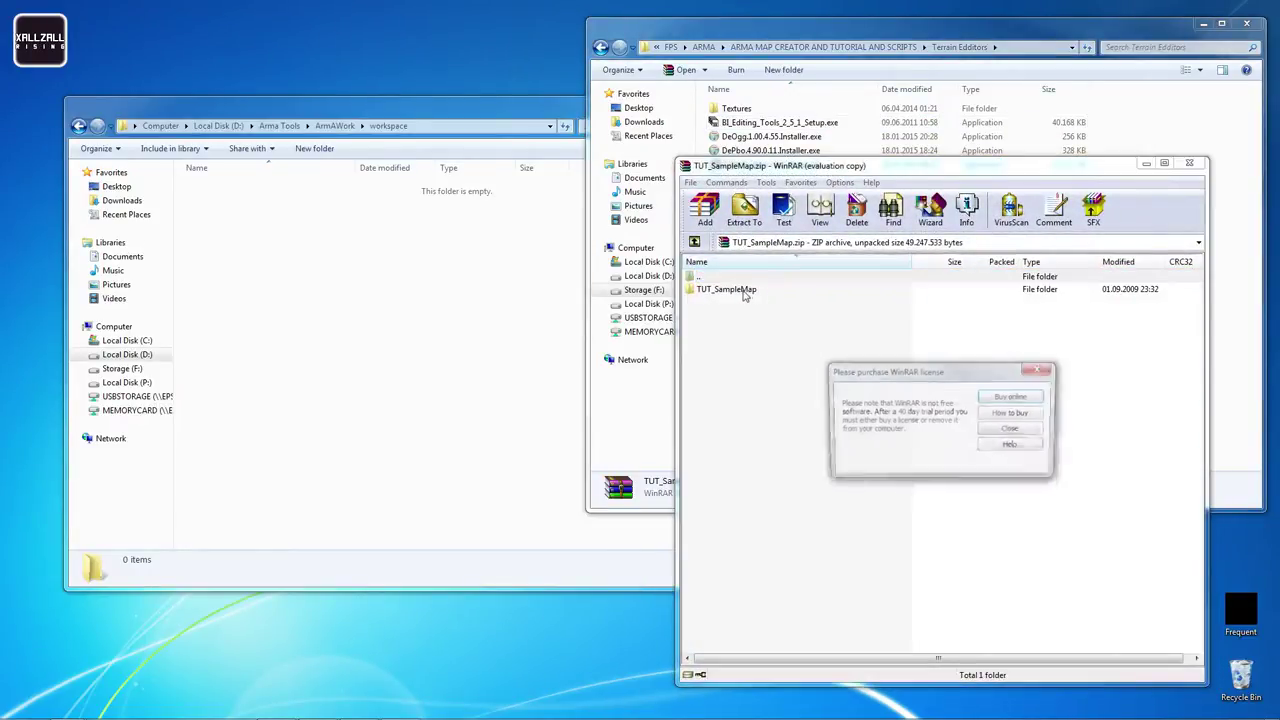
{"action": "key", "text": "Escape"}
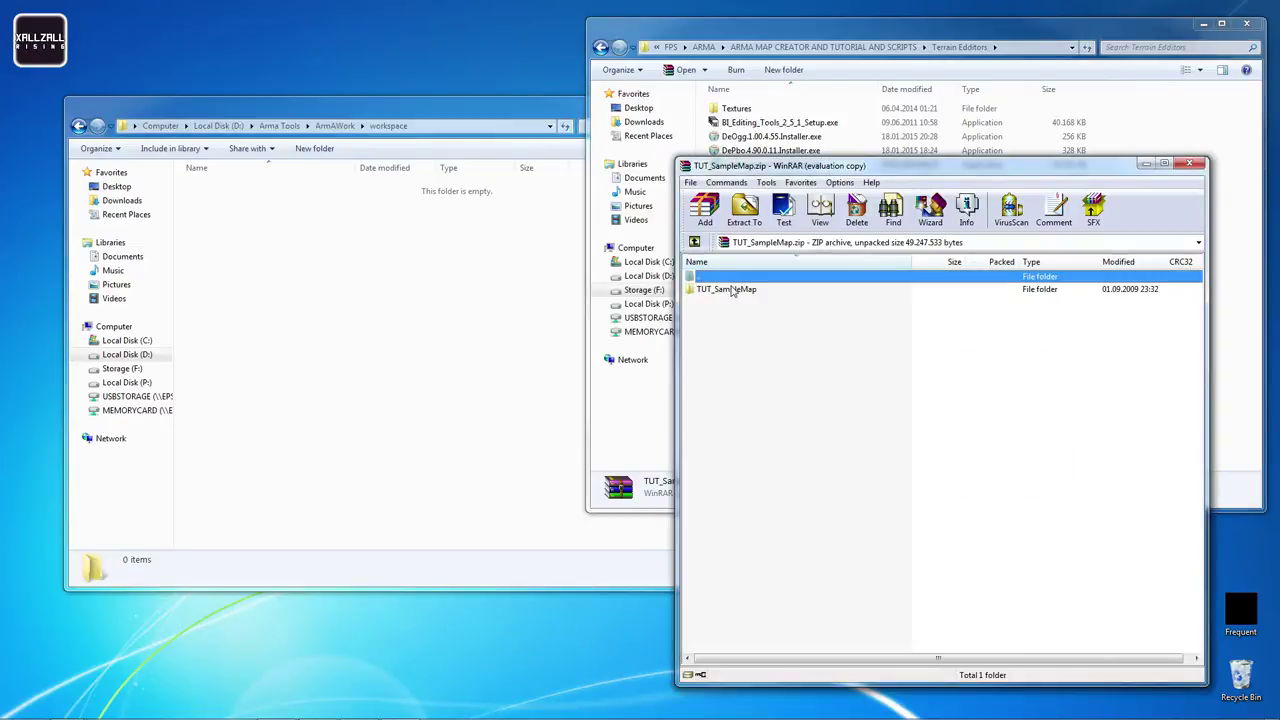
{"action": "left_click_drag", "start_coordinate": [731, 290], "coordinate": [294, 298]}
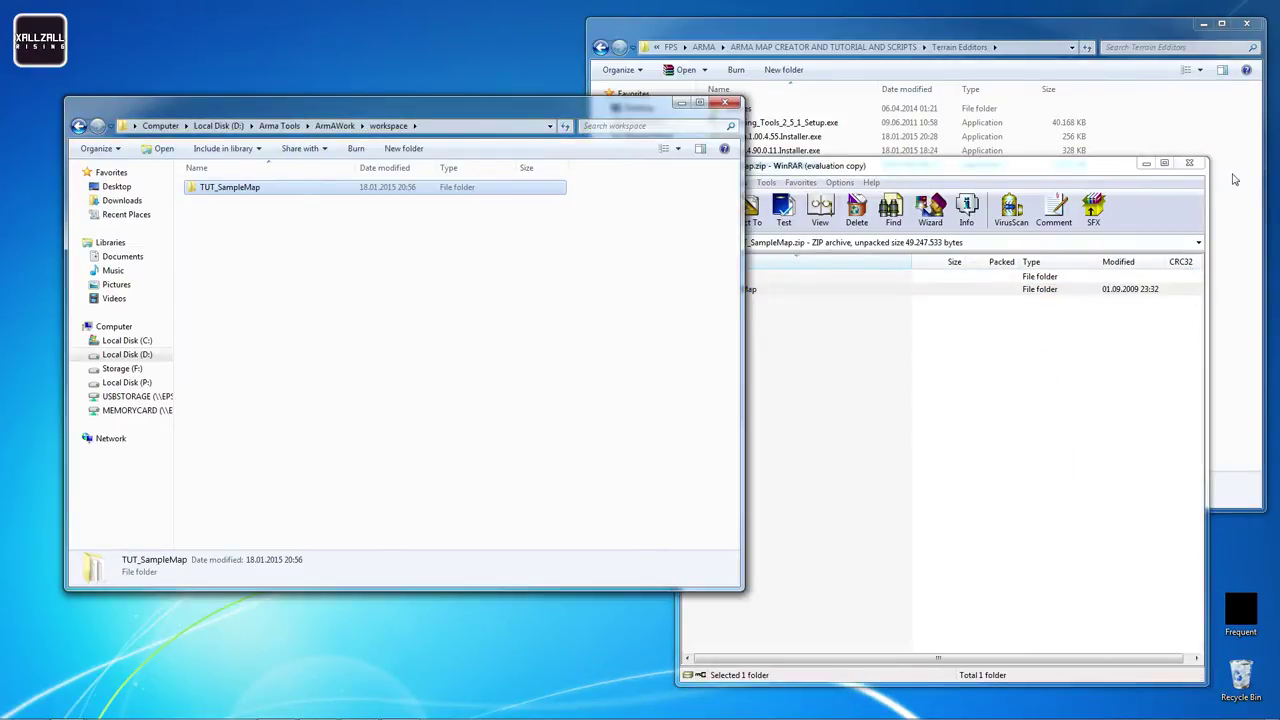
{"action": "left_click", "coordinate": [1200, 163]}
{"action": "left_click", "coordinate": [1200, 163]}
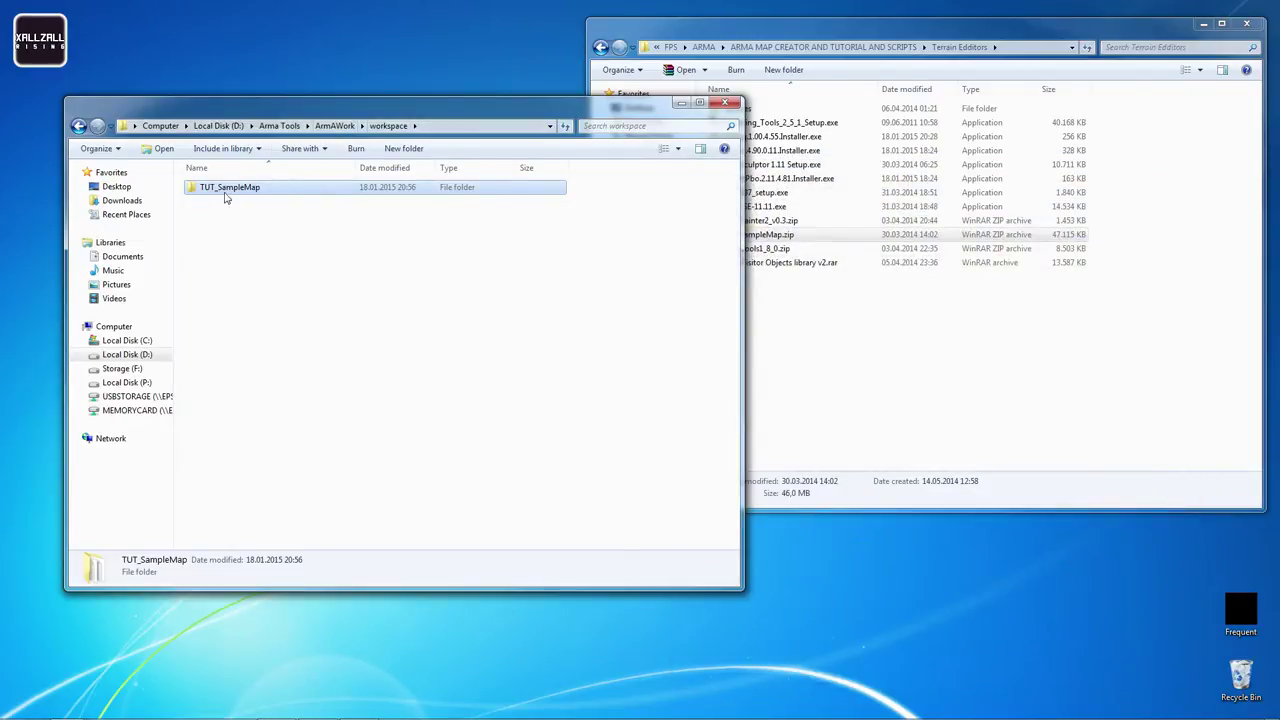
Open config.cpp from the extracted TUT_SampleMap folder in Notepad++ and maximize the editor window
{"action": "left_click", "coordinate": [1024, 450]}
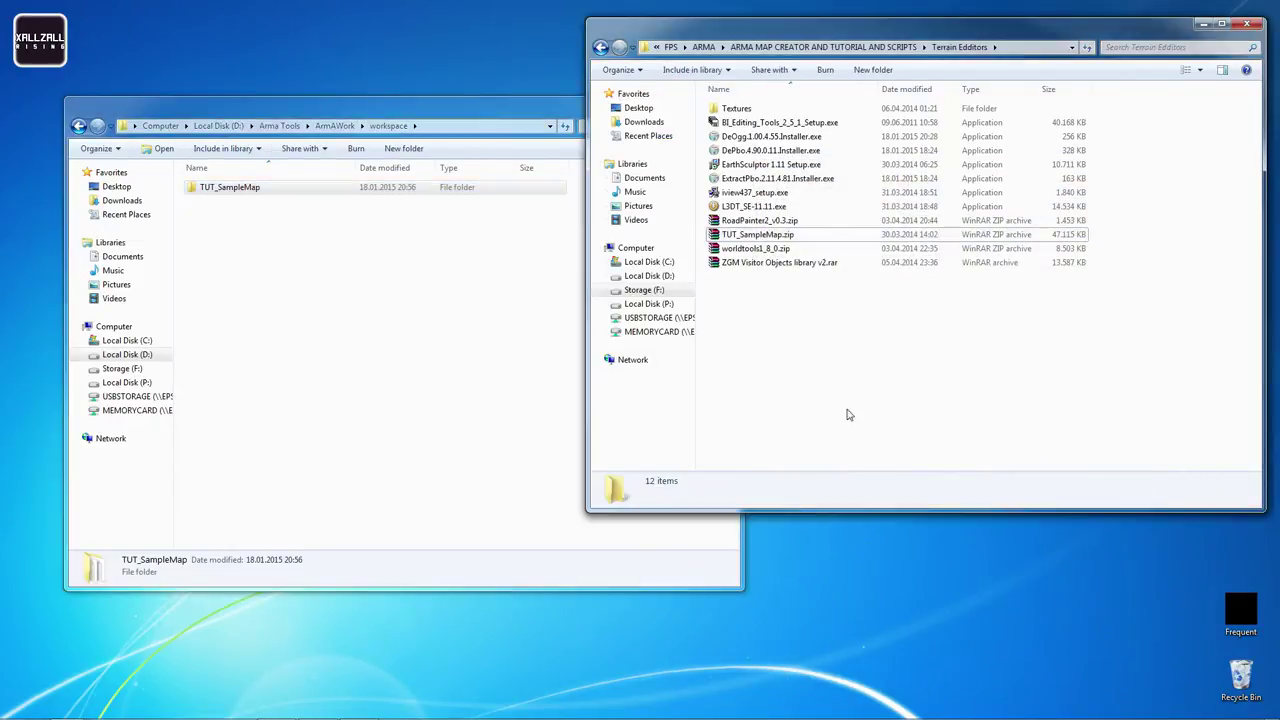
{"action": "double_click", "coordinate": [293, 190]}
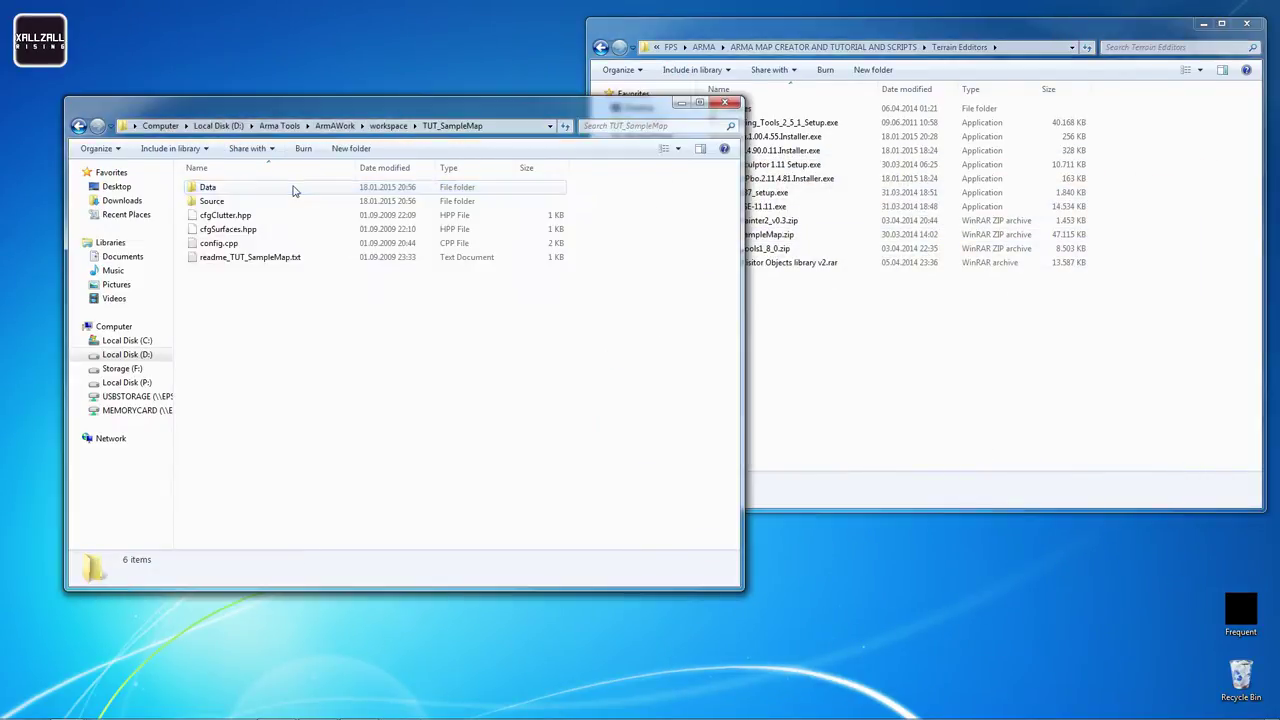
{"action": "right_click", "coordinate": [218, 245]}
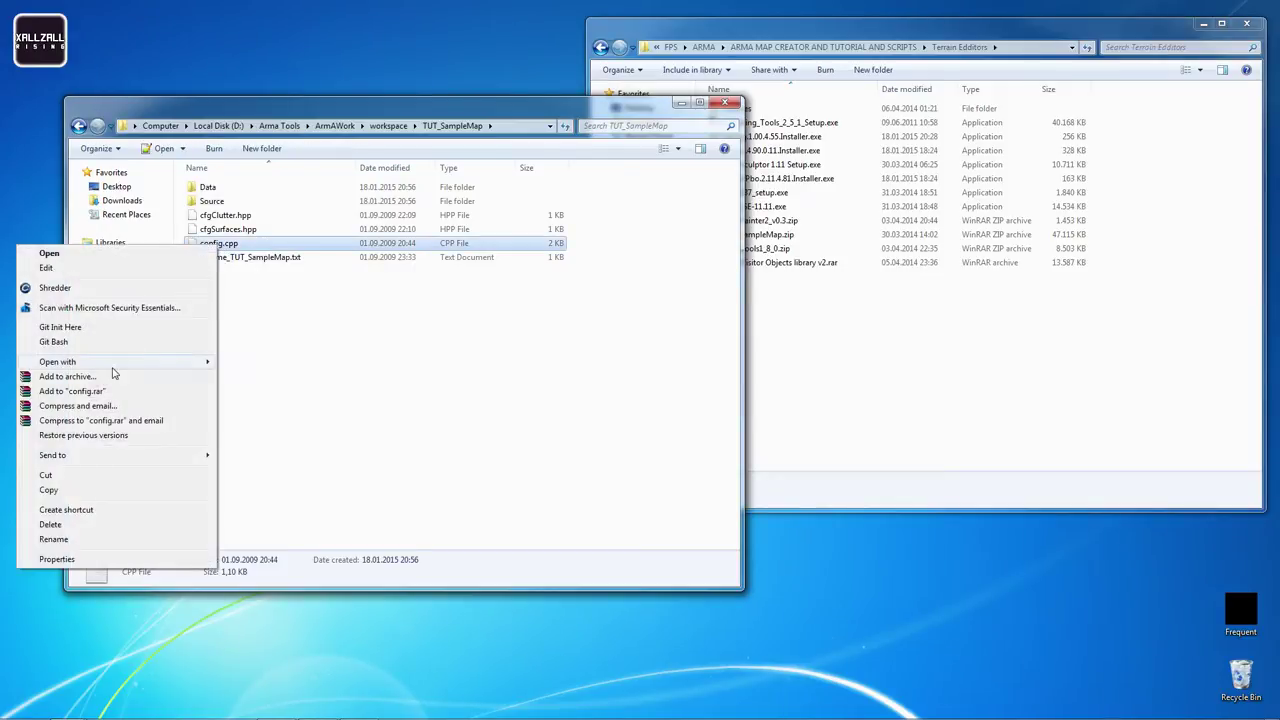
{"action": "mouse_move", "coordinate": [115, 364]}
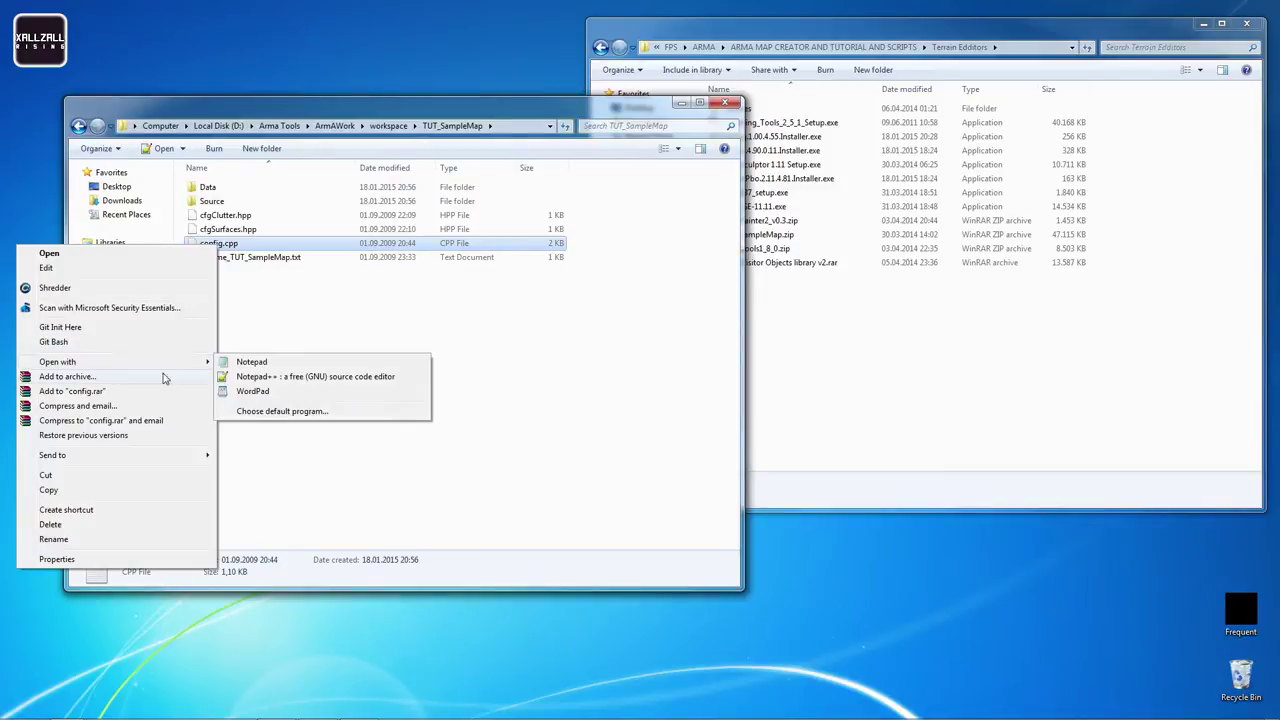
{"action": "left_click", "coordinate": [288, 377]}
{"action": "double_click", "coordinate": [840, 121]}
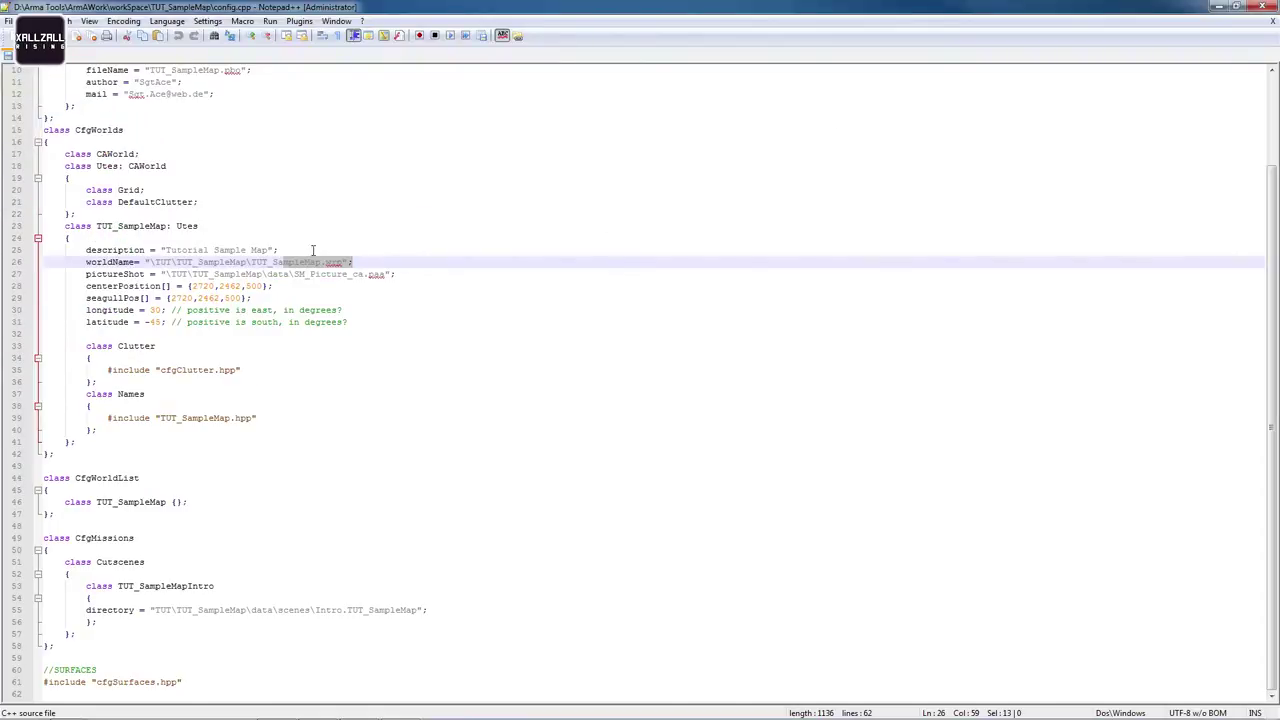
Examine the TUT and TUT_SampleMap parts of the worldName path and their other occurrences in config.cpp
{"action": "double_click", "coordinate": [163, 263]}
{"action": "scroll", "coordinate": [184, 298], "scroll_direction": "up", "scroll_amount": 3}
{"action": "scroll", "coordinate": [185, 286], "scroll_direction": "down", "scroll_amount": 3}
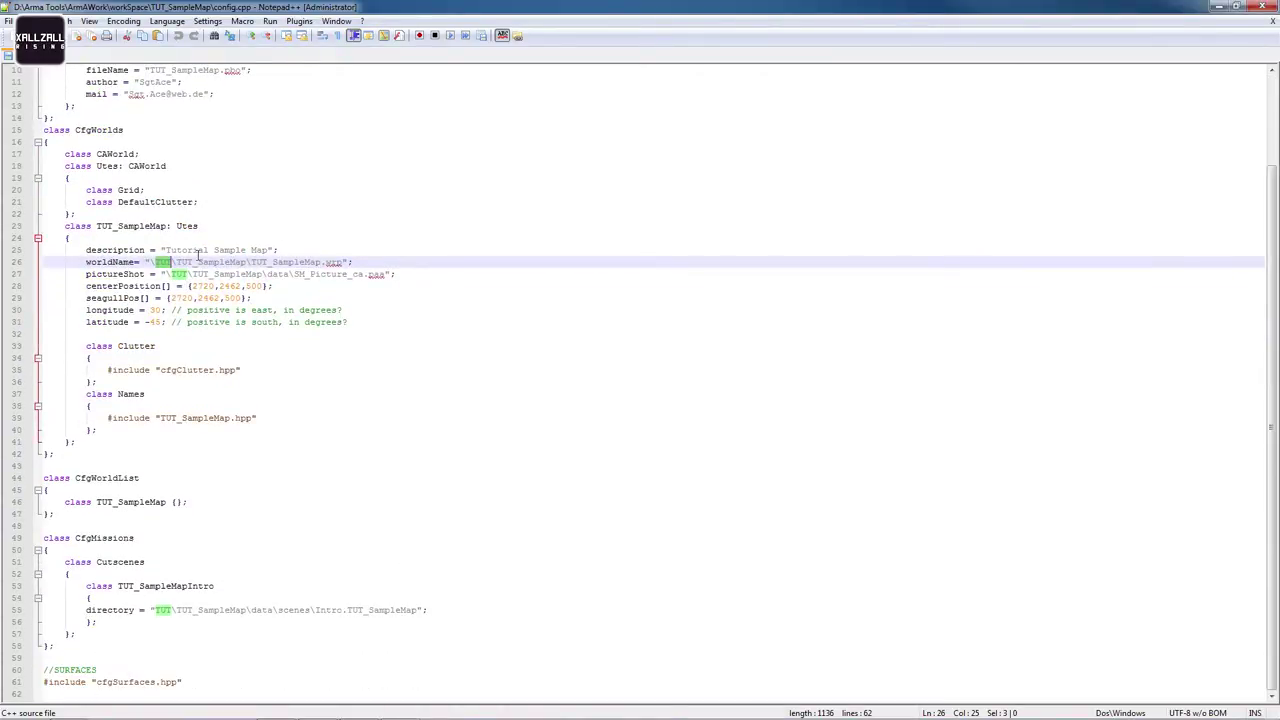
{"action": "double_click", "coordinate": [210, 262]}
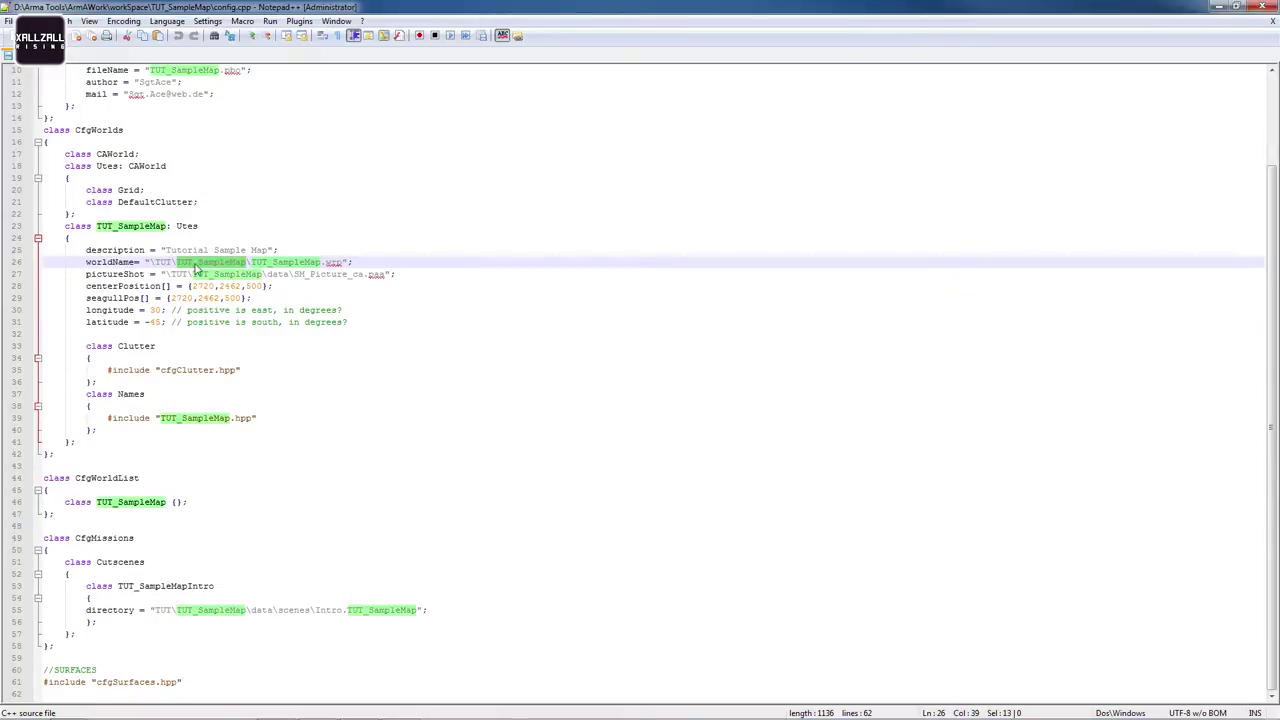
{"action": "scroll", "coordinate": [197, 268], "scroll_direction": "up", "scroll_amount": 3}
{"action": "double_click", "coordinate": [161, 371]}
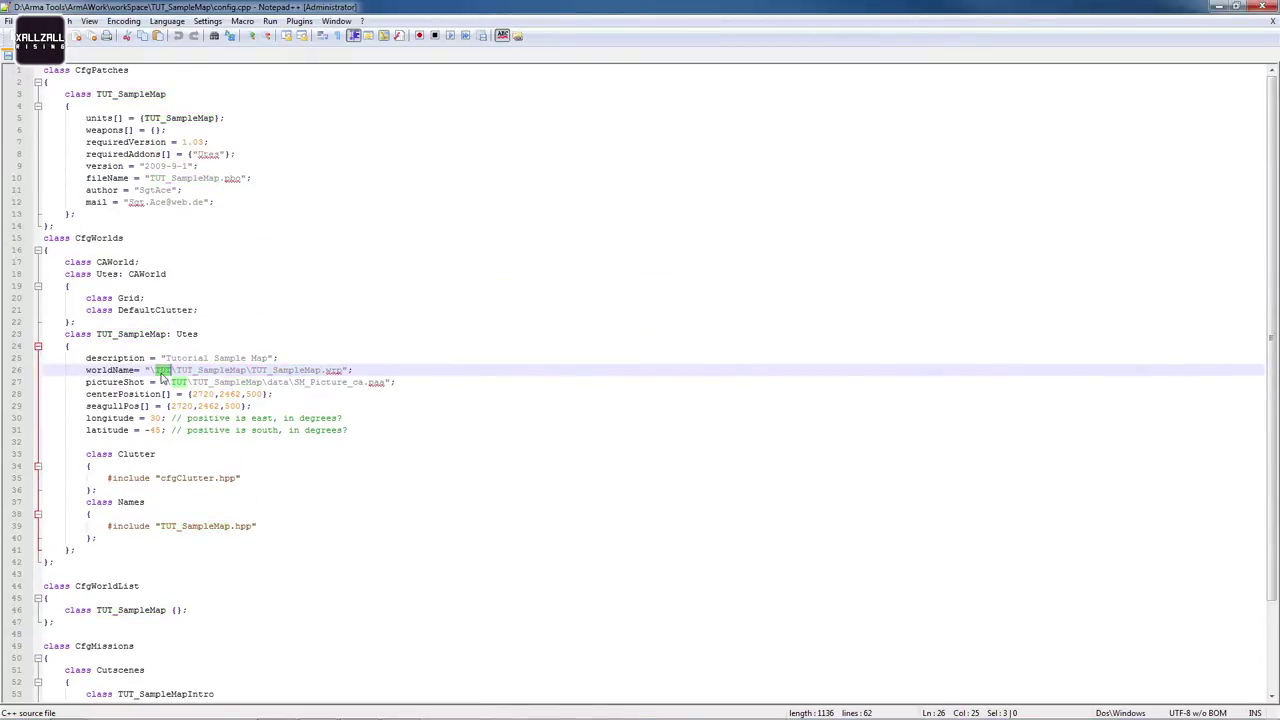
{"action": "key", "text": "ctrl+f"}
{"action": "left_click", "coordinate": [503, 282]}
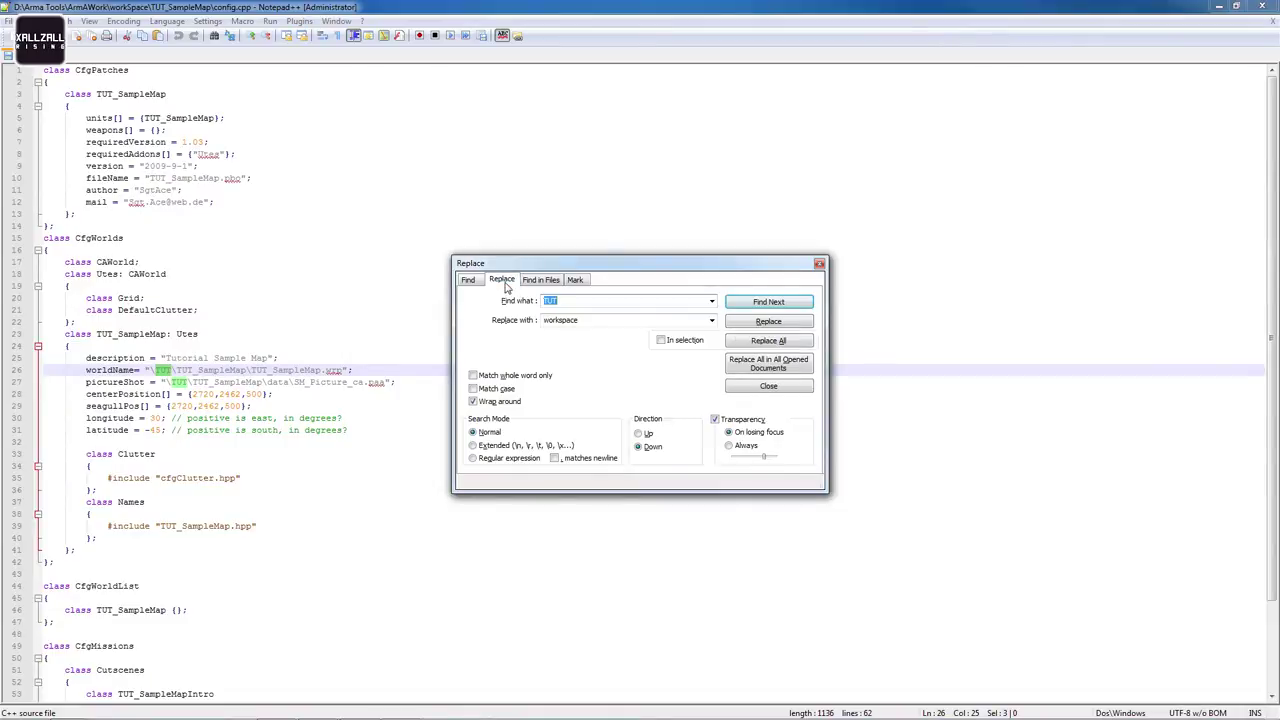
{"action": "left_click", "coordinate": [819, 264]}
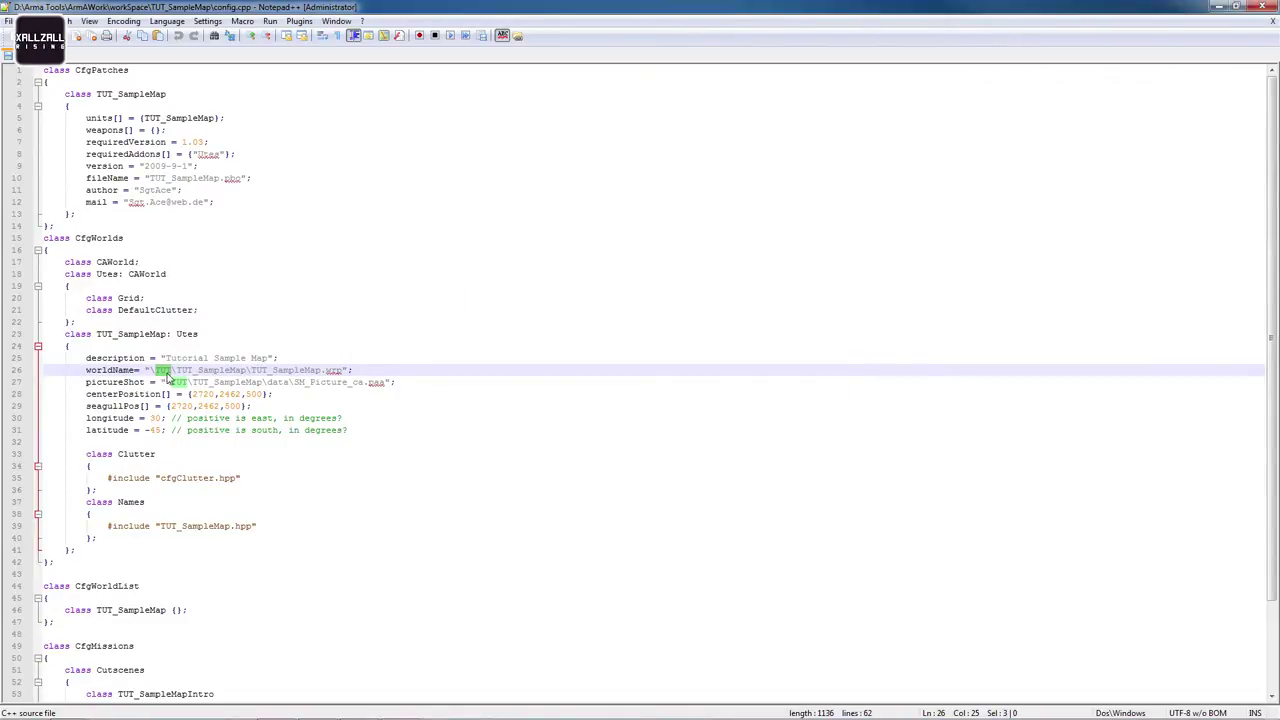
Distinguish the TUT prefix inside the TUT_SampleMap name from the separate TUT folder in the worldName path
{"action": "double_click", "coordinate": [184, 372]}
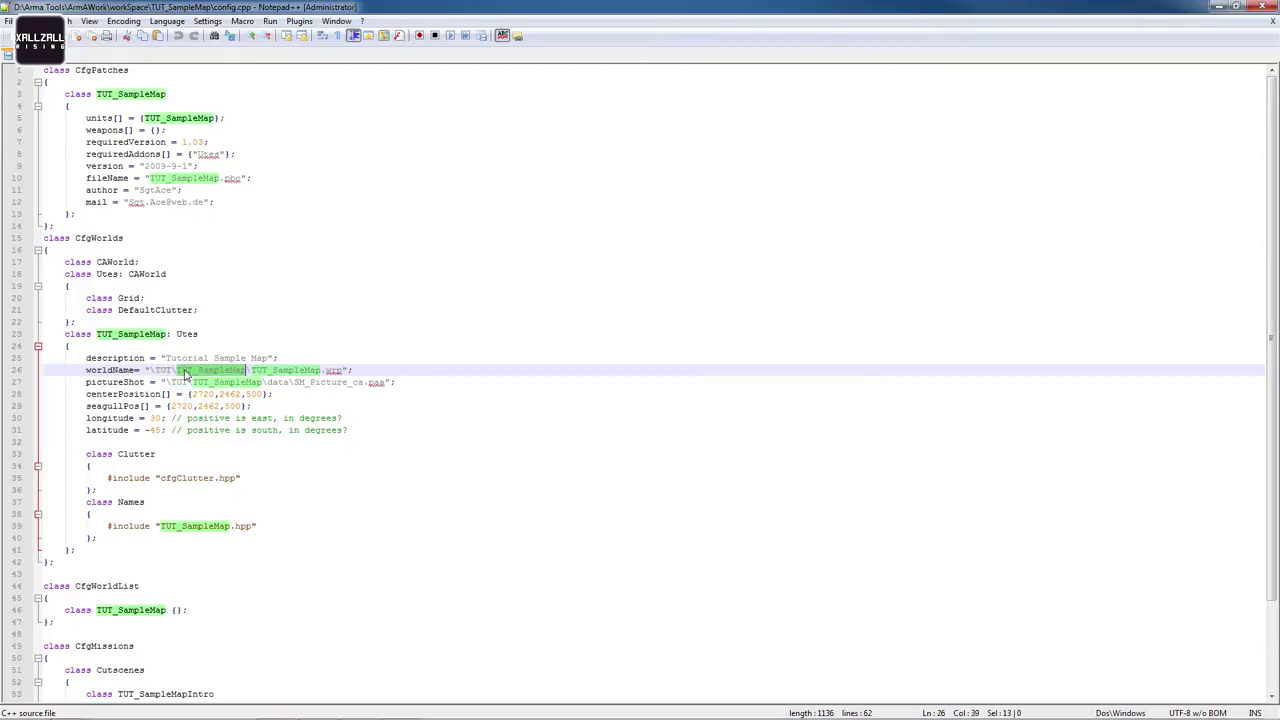
{"action": "left_click", "coordinate": [175, 370]}
{"action": "mouse_move", "coordinate": [177, 370]}
{"action": "left_mouse_down"}
{"action": "mouse_move", "coordinate": [205, 370]}
{"action": "mouse_move", "coordinate": [193, 371]}
{"action": "left_mouse_up"}
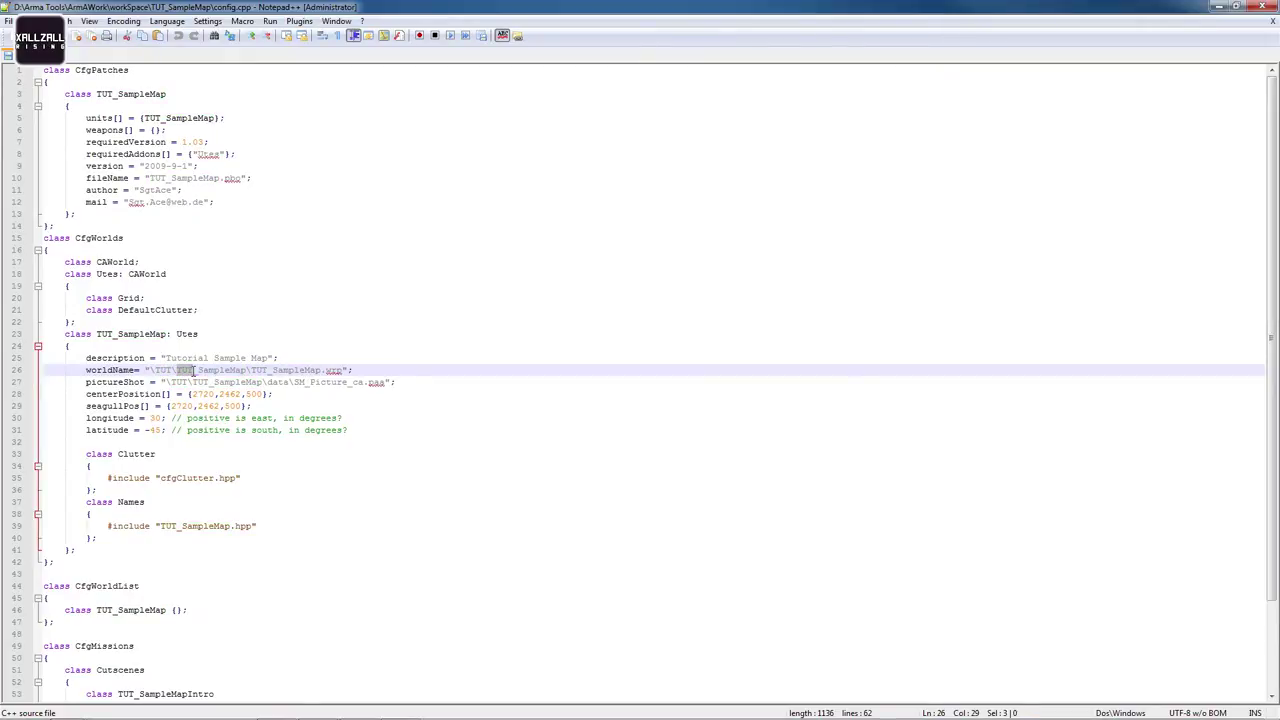
{"action": "left_click", "coordinate": [166, 370]}
Arrange the restored Notepad++ window beside the TUT_SampleMap folder window to compare the config paths with the folder path
{"action": "left_click_drag", "start_coordinate": [376, 7], "coordinate": [730, 131]}
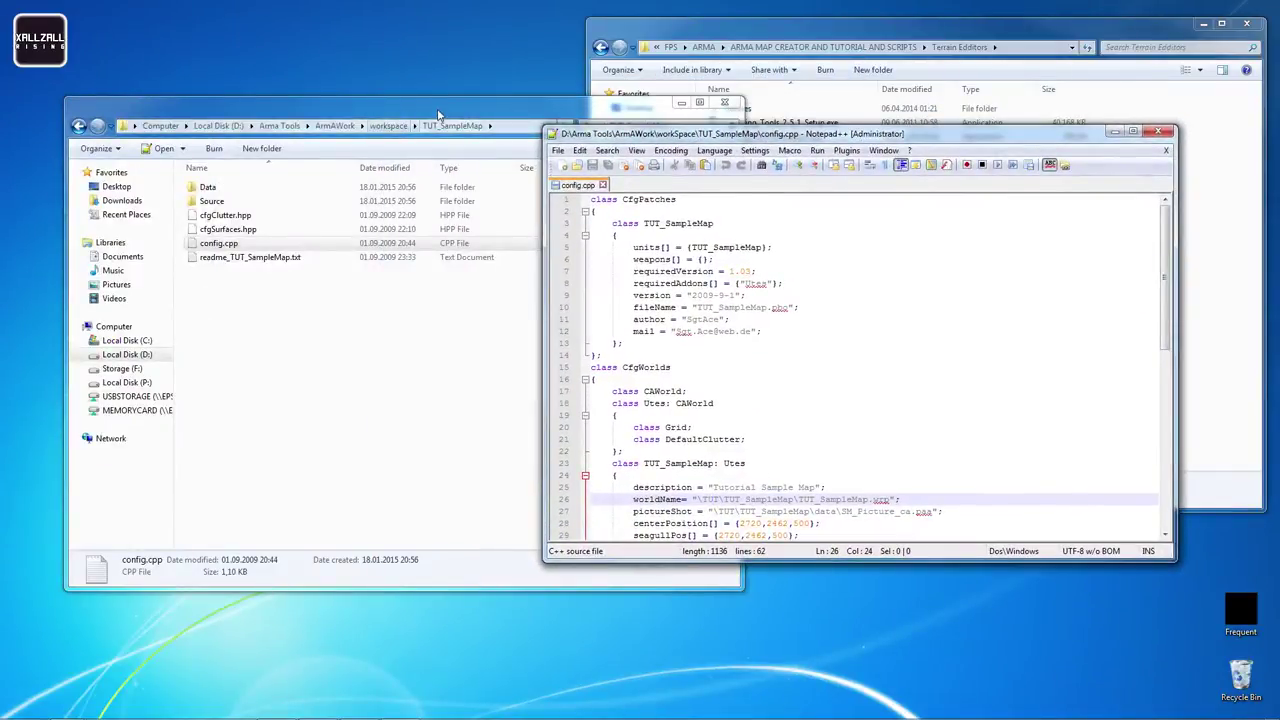
{"action": "left_click_drag", "start_coordinate": [437, 115], "coordinate": [365, 137]}
{"action": "left_click", "coordinate": [858, 396]}
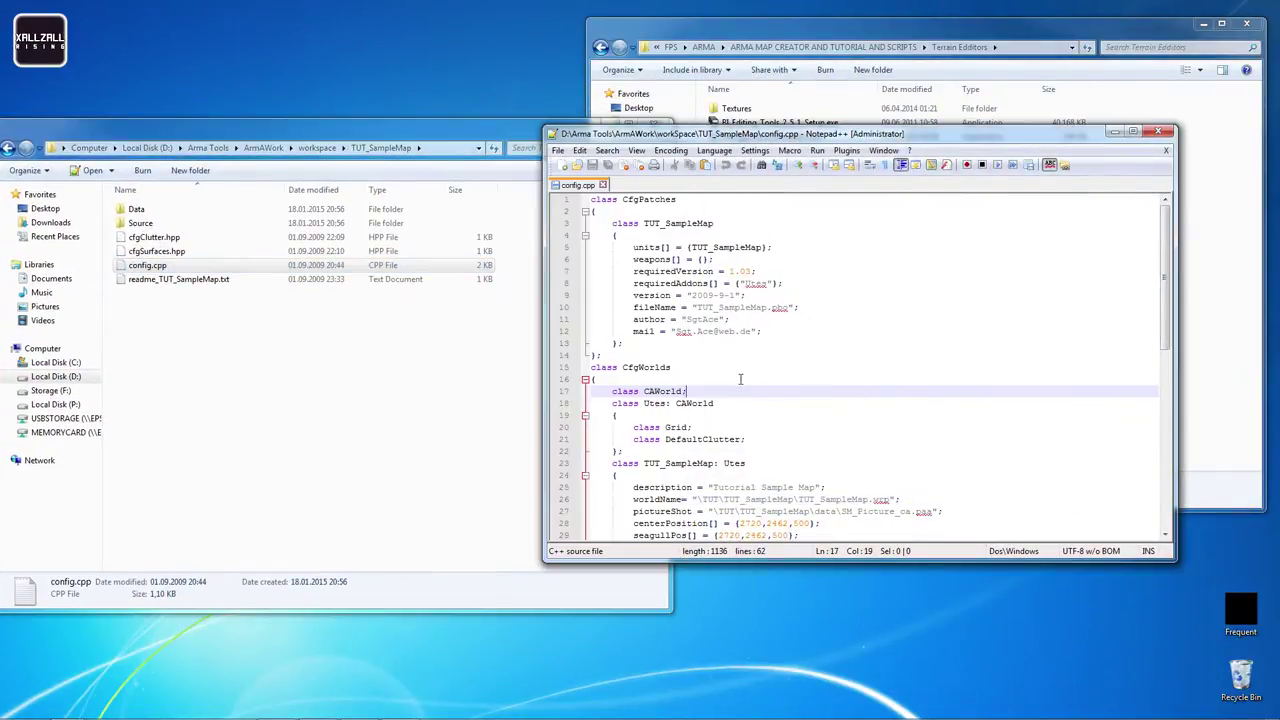
{"action": "scroll", "coordinate": [667, 432], "scroll_direction": "down", "scroll_amount": 2}
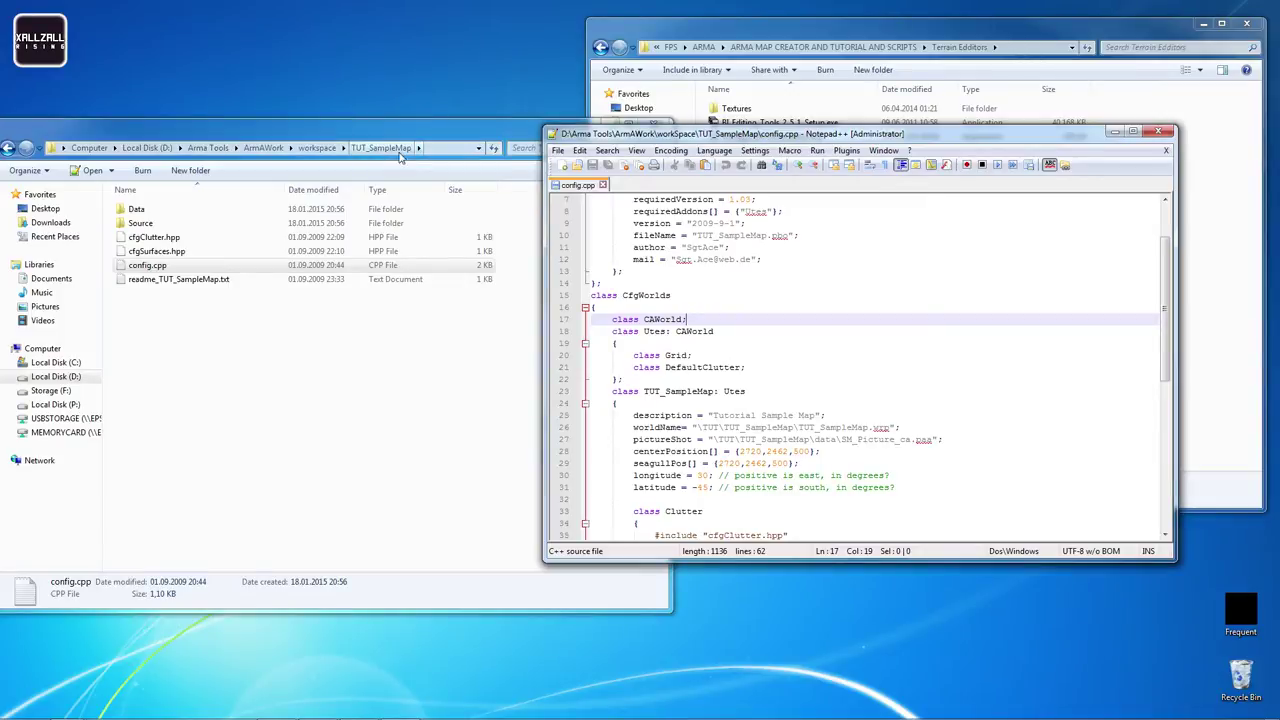
Replace the TUT folder with workspace at the start of the worldName path in config.cpp
{"action": "double_click", "coordinate": [711, 427]}
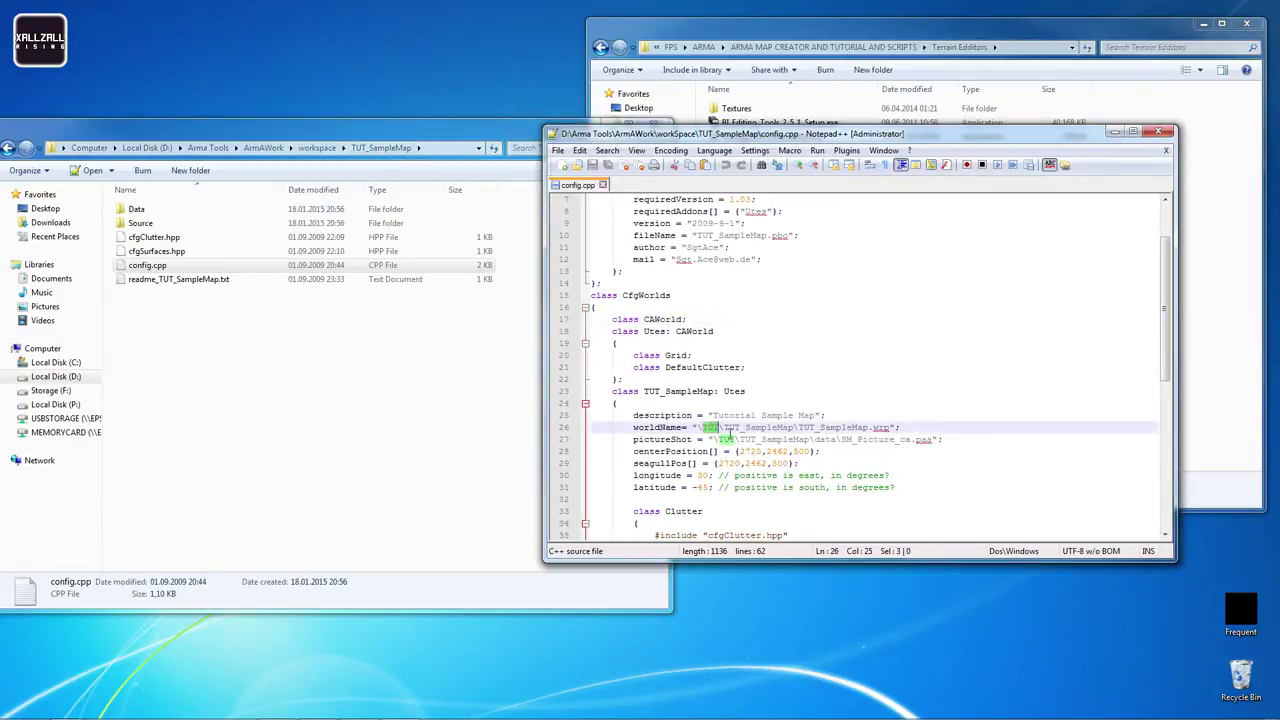
{"action": "type", "text": "worl"}
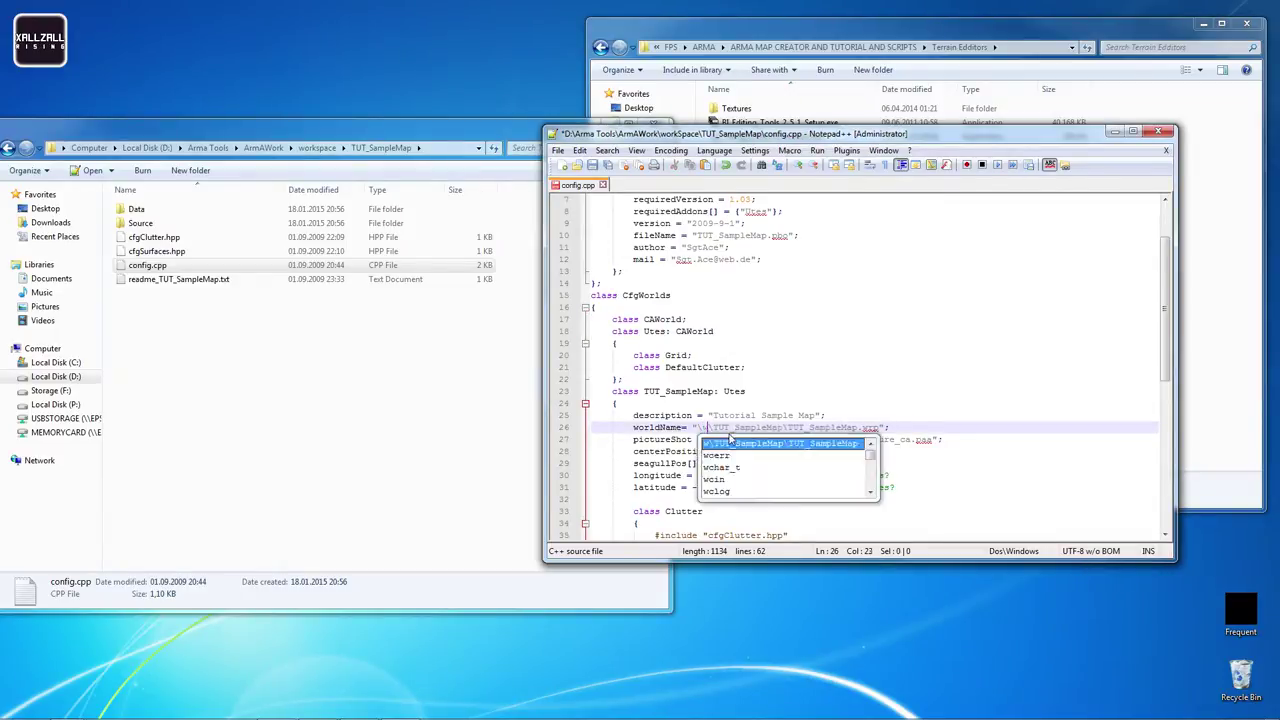
{"action": "type", "text": "space"}
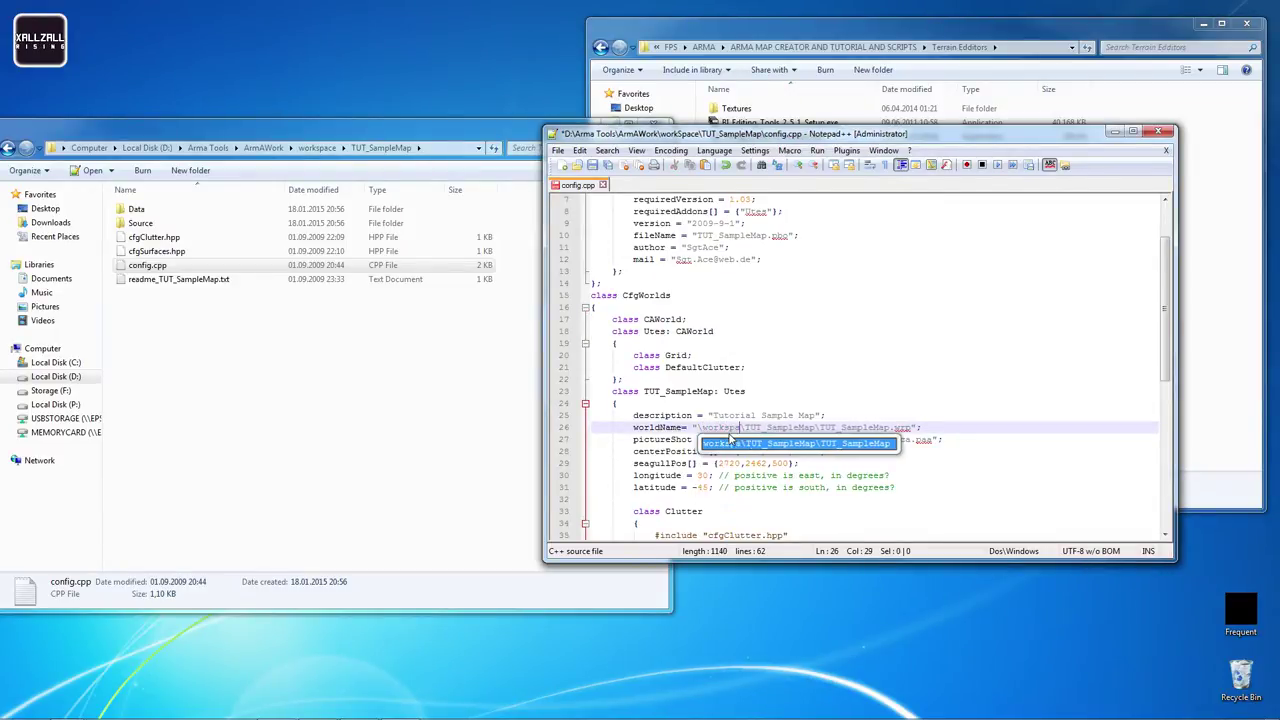
{"action": "left_click", "coordinate": [927, 355]}
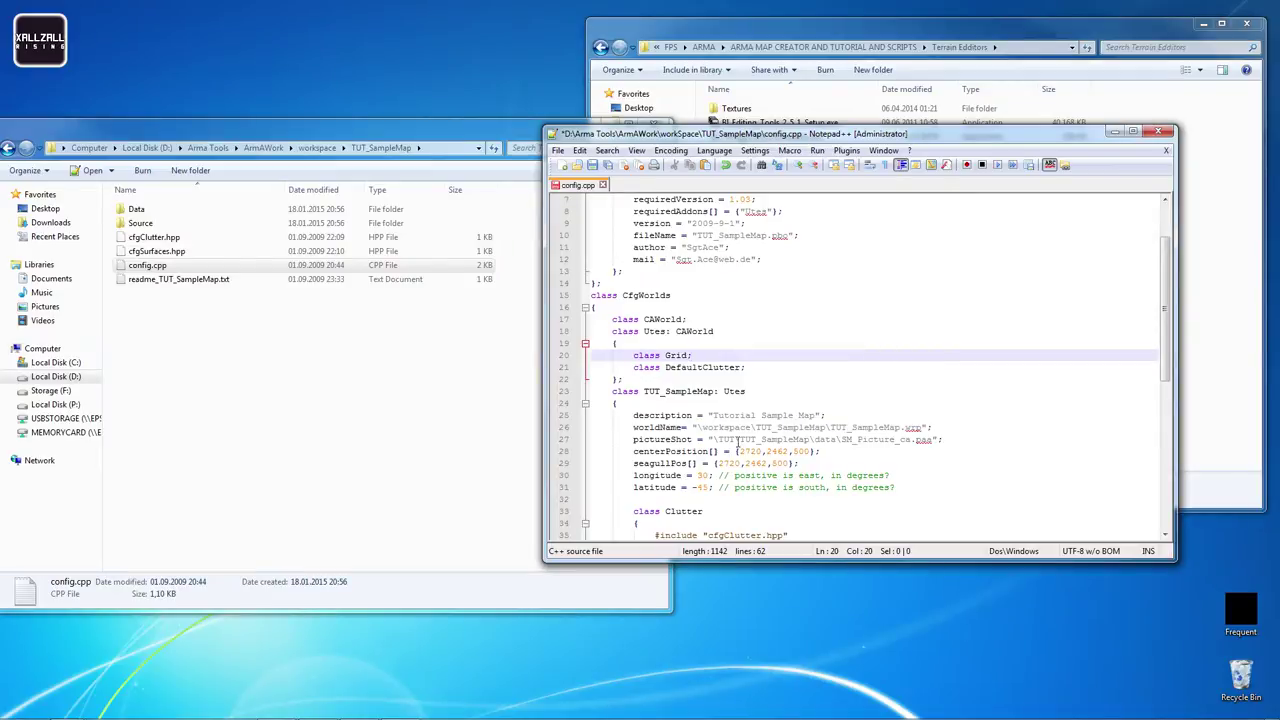
Replace the TUT folder with workspace at the start of the pictureShot path
{"action": "left_click_drag", "start_coordinate": [720, 439], "coordinate": [737, 441]}
{"action": "type", "text": "workspa"}
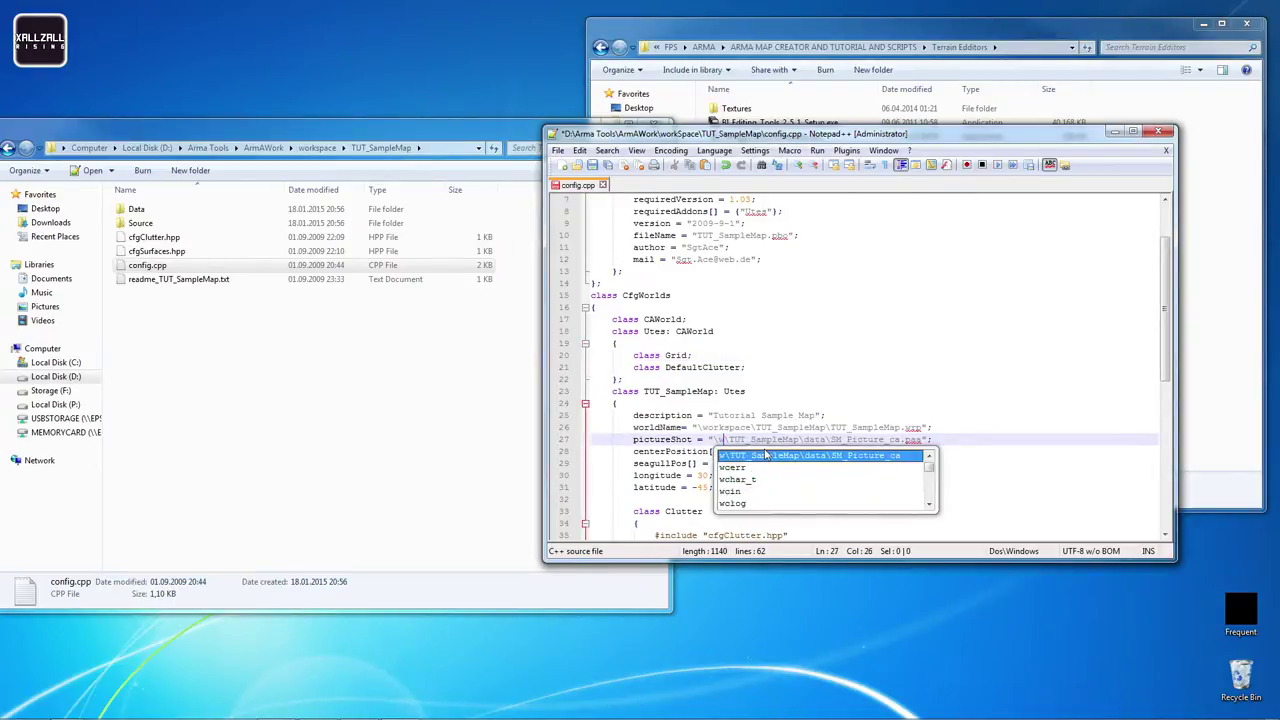
{"action": "type", "text": "ce"}
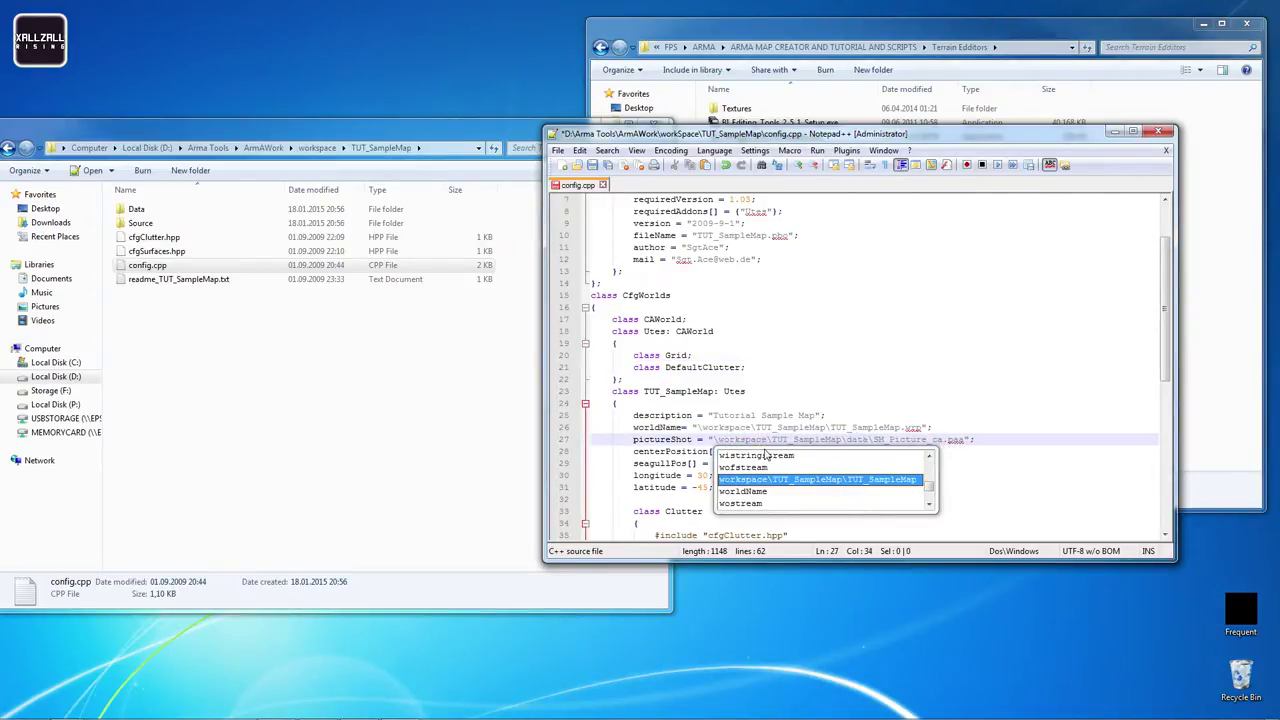
{"action": "left_click", "coordinate": [778, 343]}
Replace the TUT folder with workspace in the directory path of the TUT_SampleMapIntro class under CfgMissions
{"action": "scroll", "coordinate": [758, 372], "scroll_direction": "down", "scroll_amount": 9}
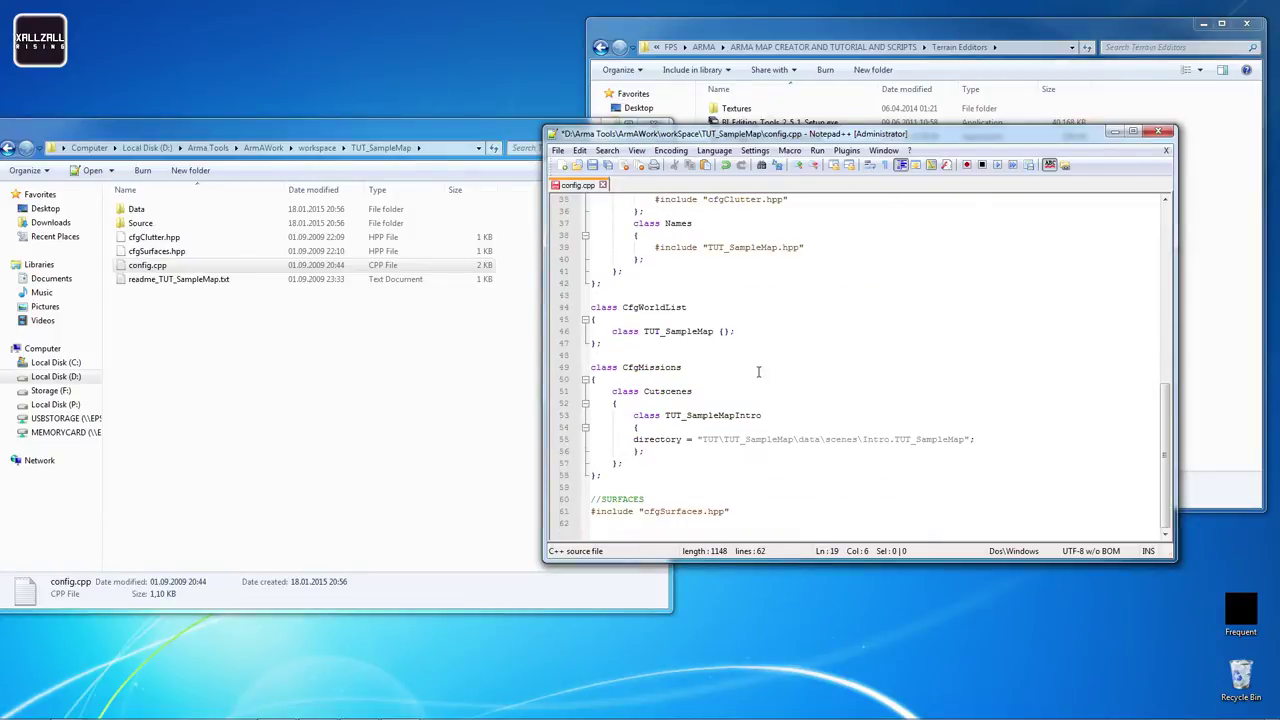
{"action": "left_click", "coordinate": [713, 441]}
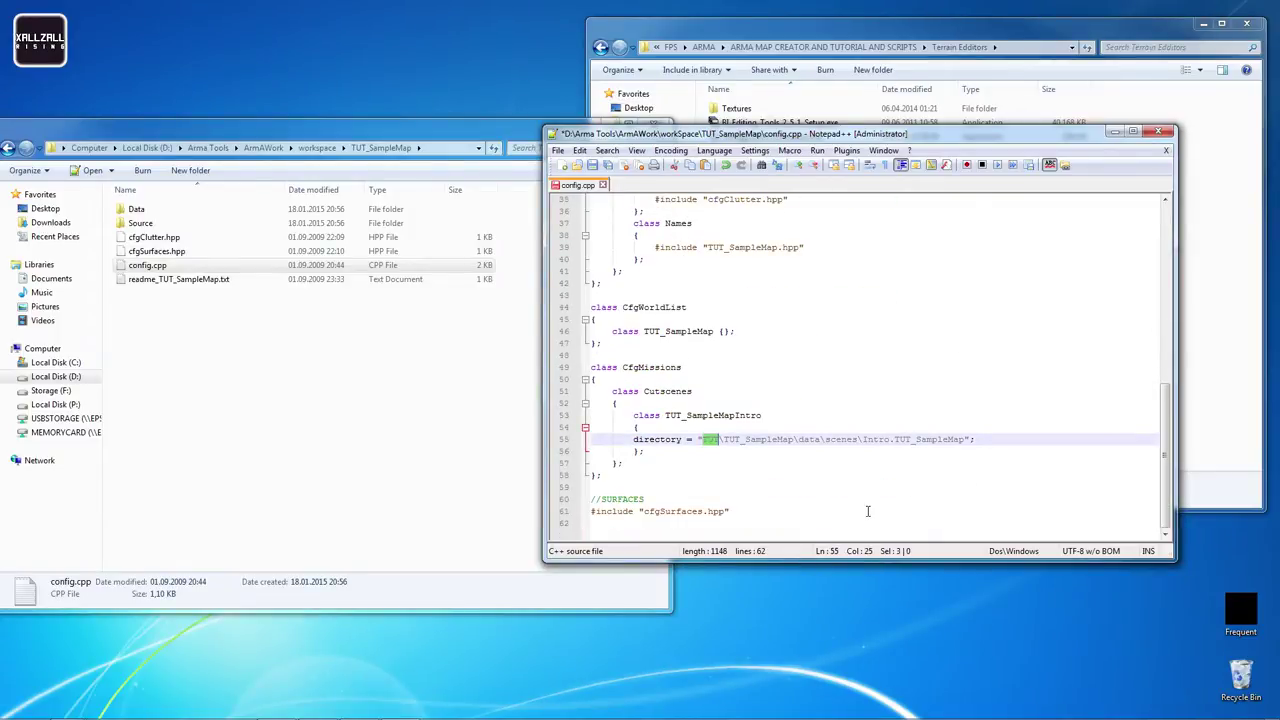
{"action": "type", "text": "workspac"}
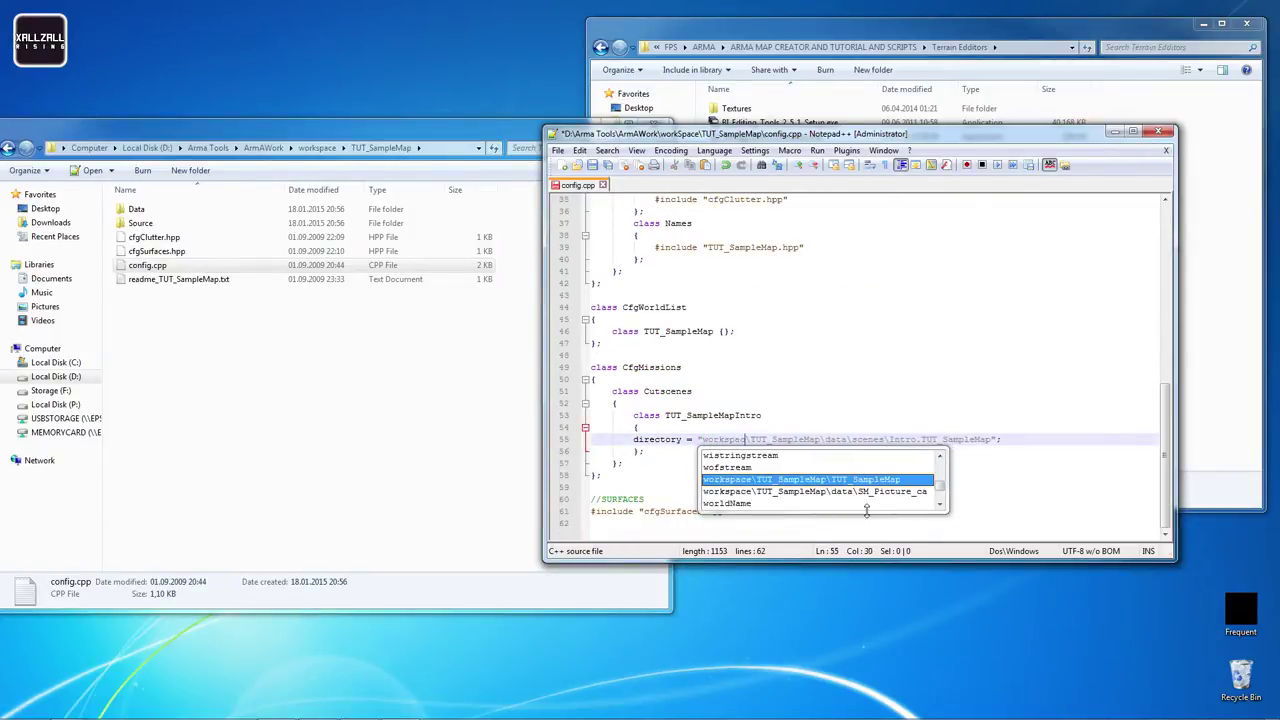
{"action": "type", "text": "e"}
{"action": "left_click", "coordinate": [802, 396]}
Review the start of config.cpp against the folder path and save the file
{"action": "scroll", "coordinate": [802, 397], "scroll_direction": "up", "scroll_amount": 11}
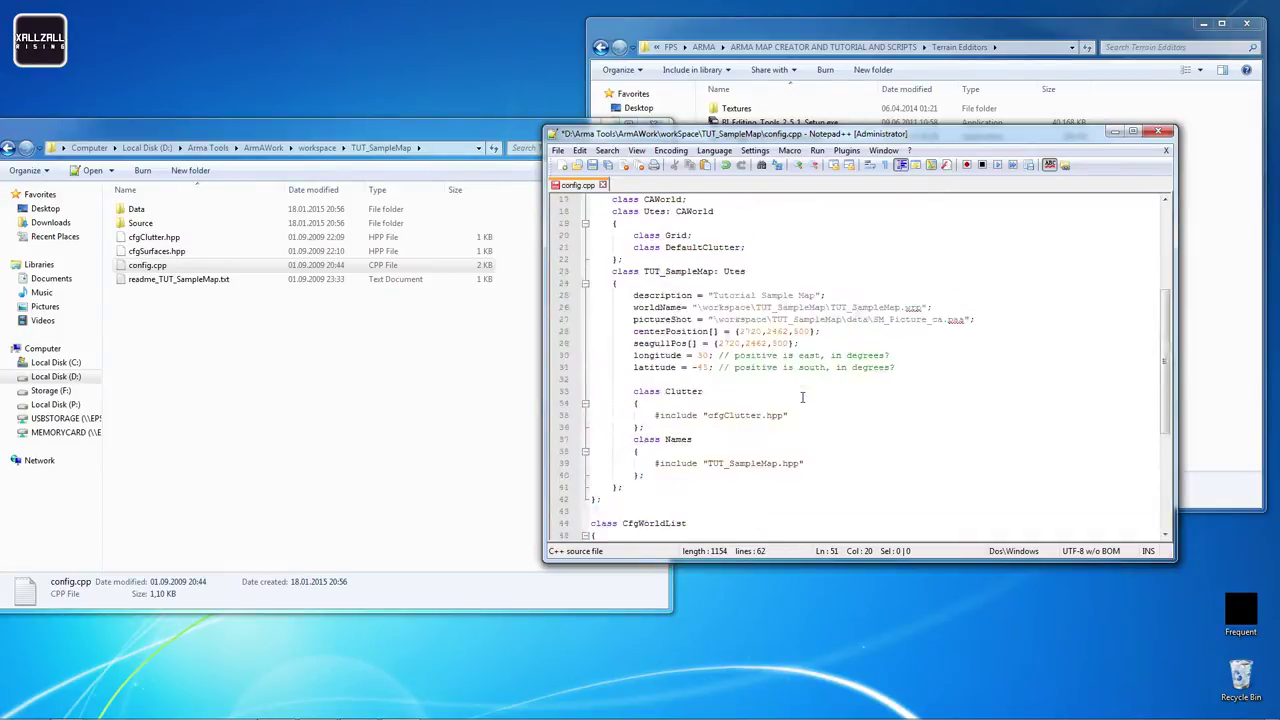
{"action": "scroll", "coordinate": [802, 397], "scroll_direction": "up", "scroll_amount": 1}
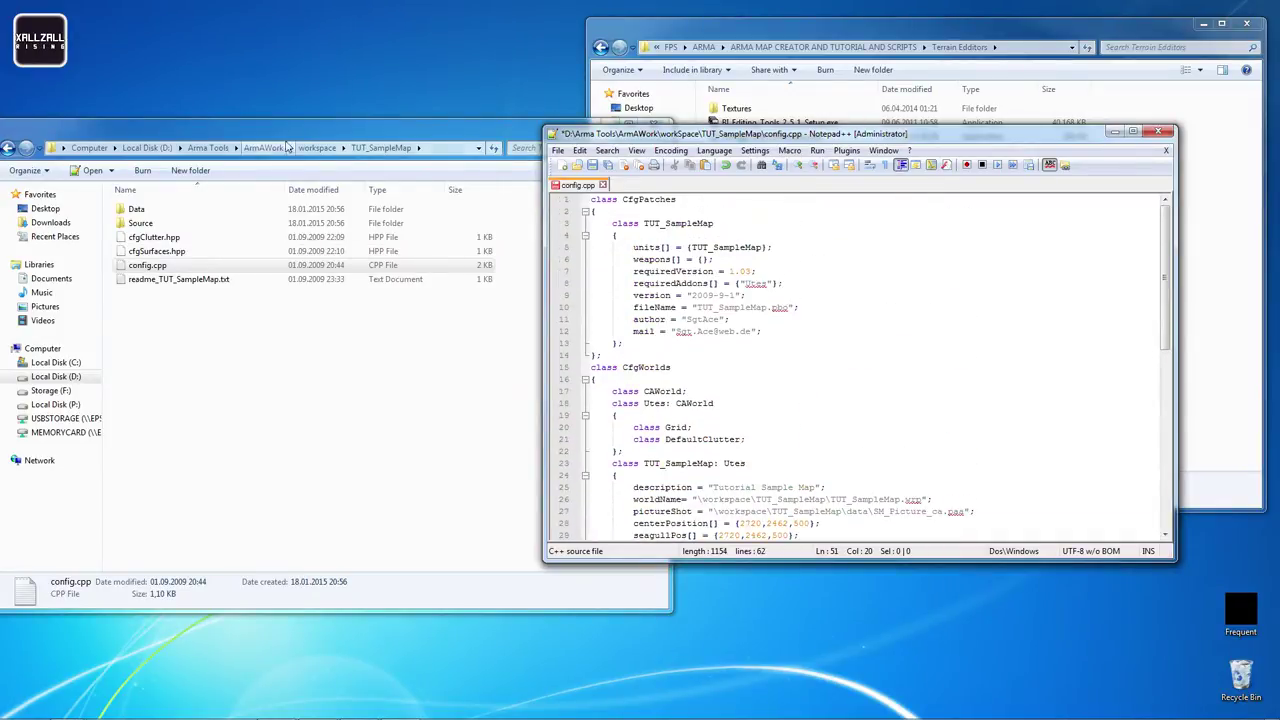
{"action": "left_click", "coordinate": [852, 332]}
{"action": "scroll", "coordinate": [853, 335], "scroll_direction": "down", "scroll_amount": 3}
{"action": "key", "text": "ctrl+s"}
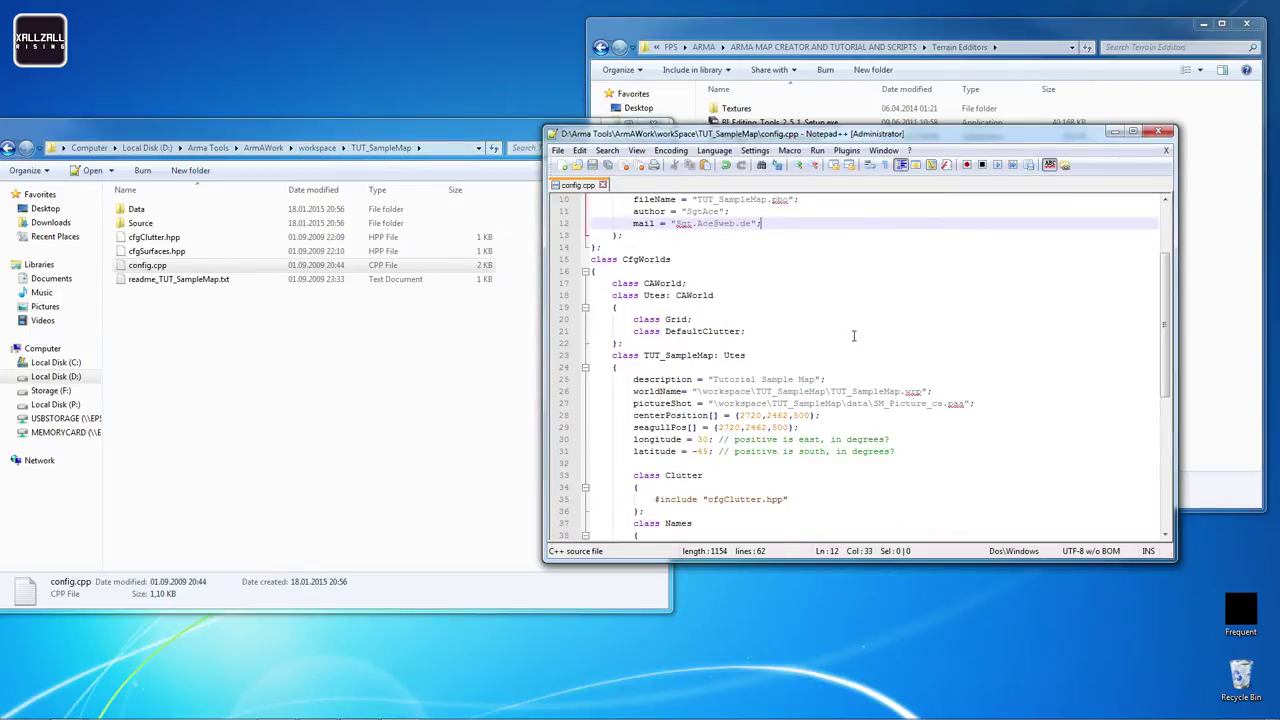
Check the workspace folder name in the worldName, pictureShot and directory paths of config.cpp
{"action": "scroll", "coordinate": [853, 335], "scroll_direction": "down", "scroll_amount": 8}
{"action": "scroll", "coordinate": [853, 335], "scroll_direction": "up", "scroll_amount": 11}
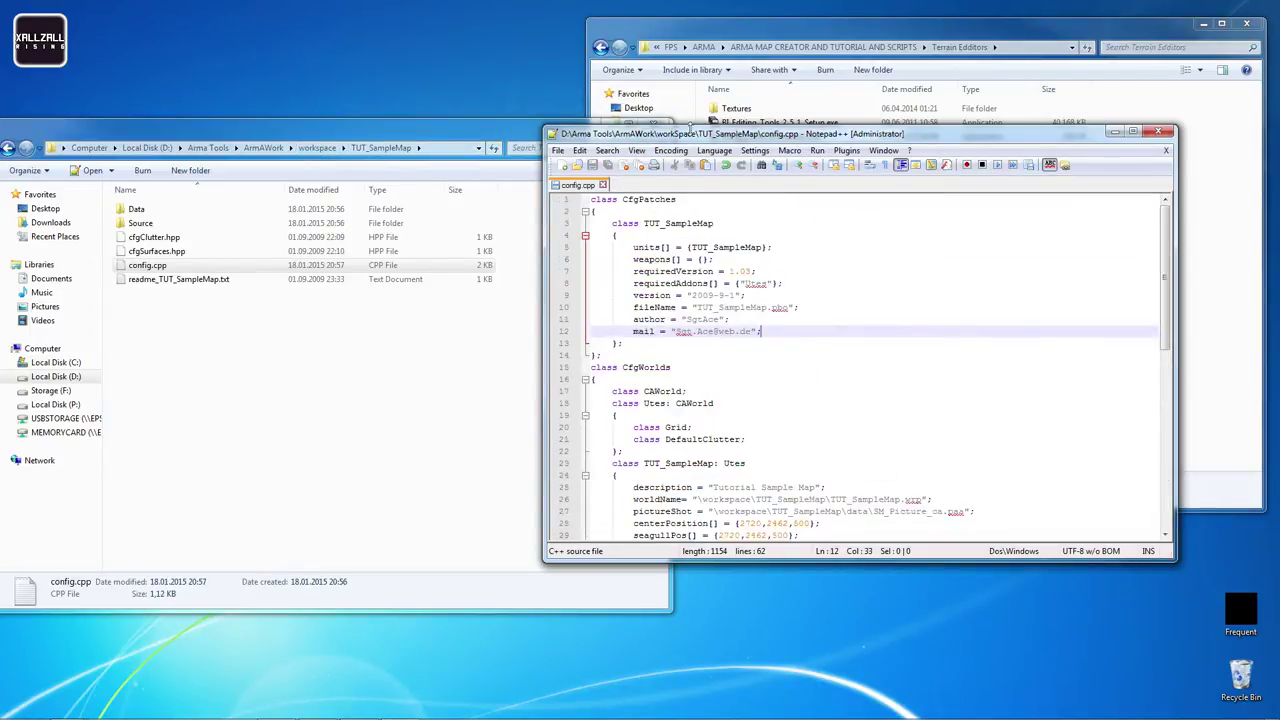
{"action": "left_click_drag", "start_coordinate": [806, 137], "coordinate": [691, 199]}
{"action": "scroll", "coordinate": [706, 327], "scroll_direction": "down", "scroll_amount": 7}
{"action": "scroll", "coordinate": [706, 327], "scroll_direction": "up", "scroll_amount": 2}
{"action": "scroll", "coordinate": [706, 327], "scroll_direction": "up", "scroll_amount": 3}
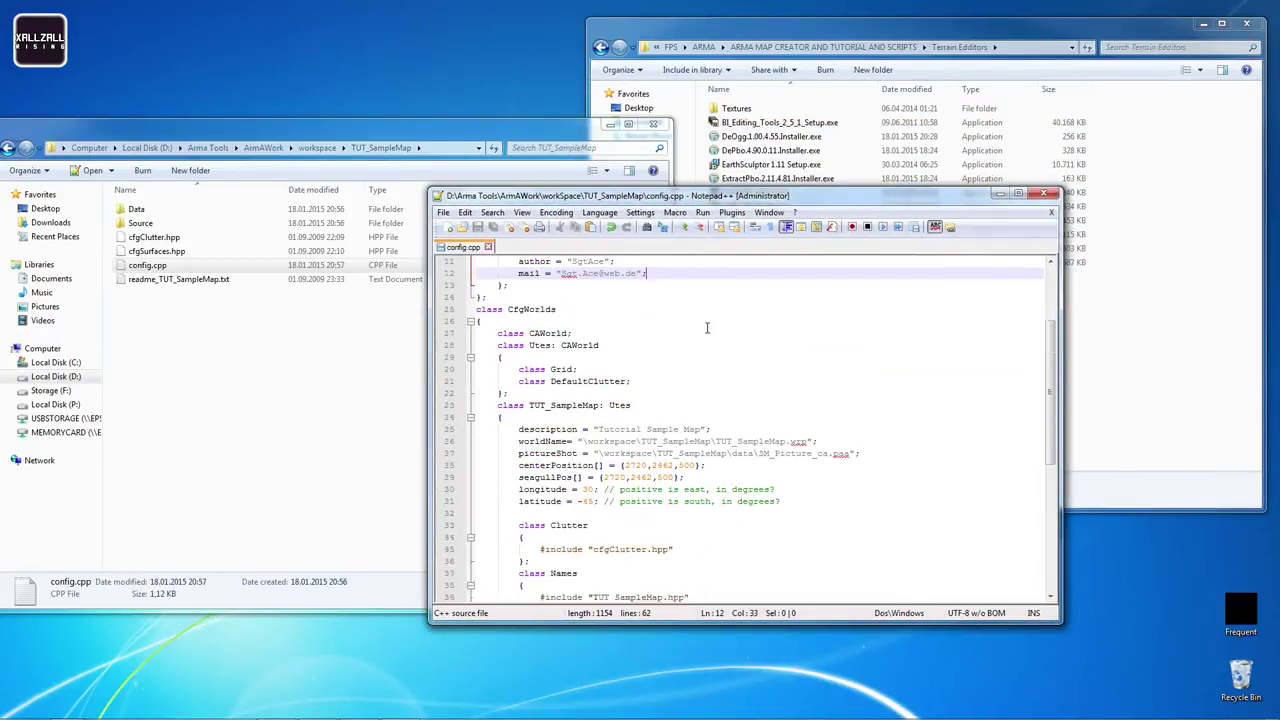
{"action": "scroll", "coordinate": [706, 327], "scroll_direction": "down", "scroll_amount": 9}
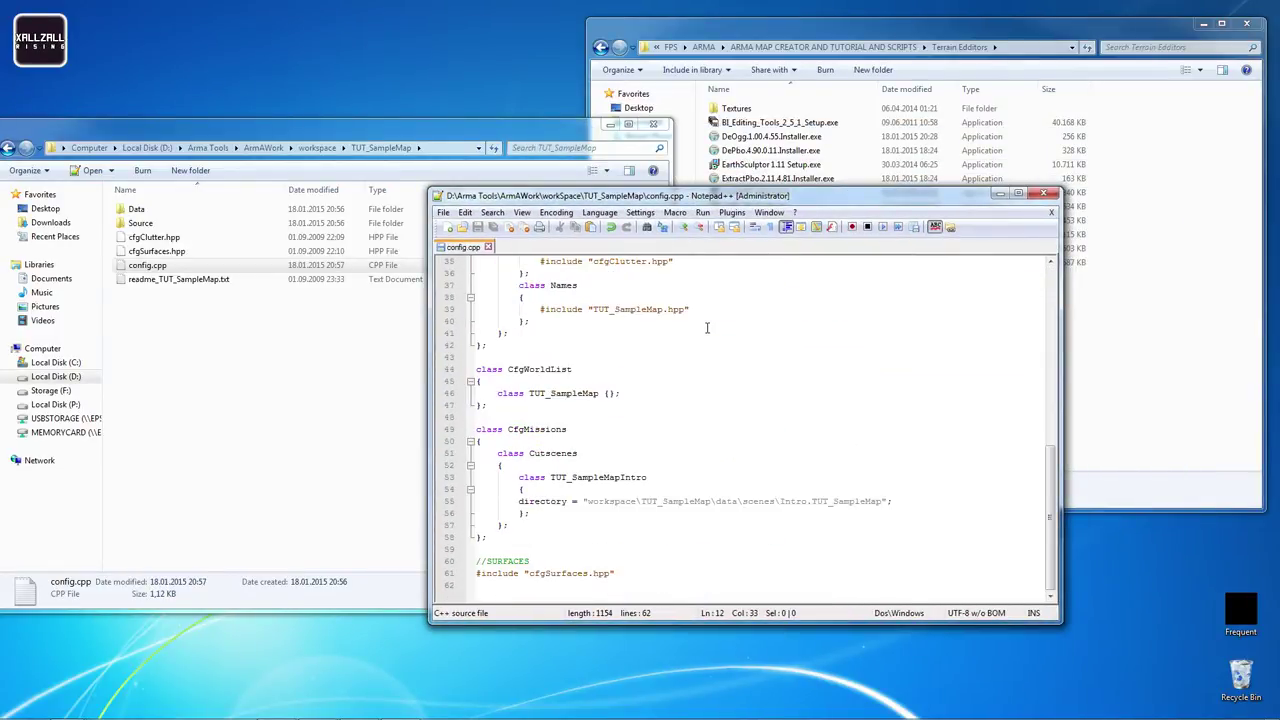
{"action": "double_click", "coordinate": [612, 500]}
{"action": "scroll", "coordinate": [650, 480], "scroll_direction": "up", "scroll_amount": 6}
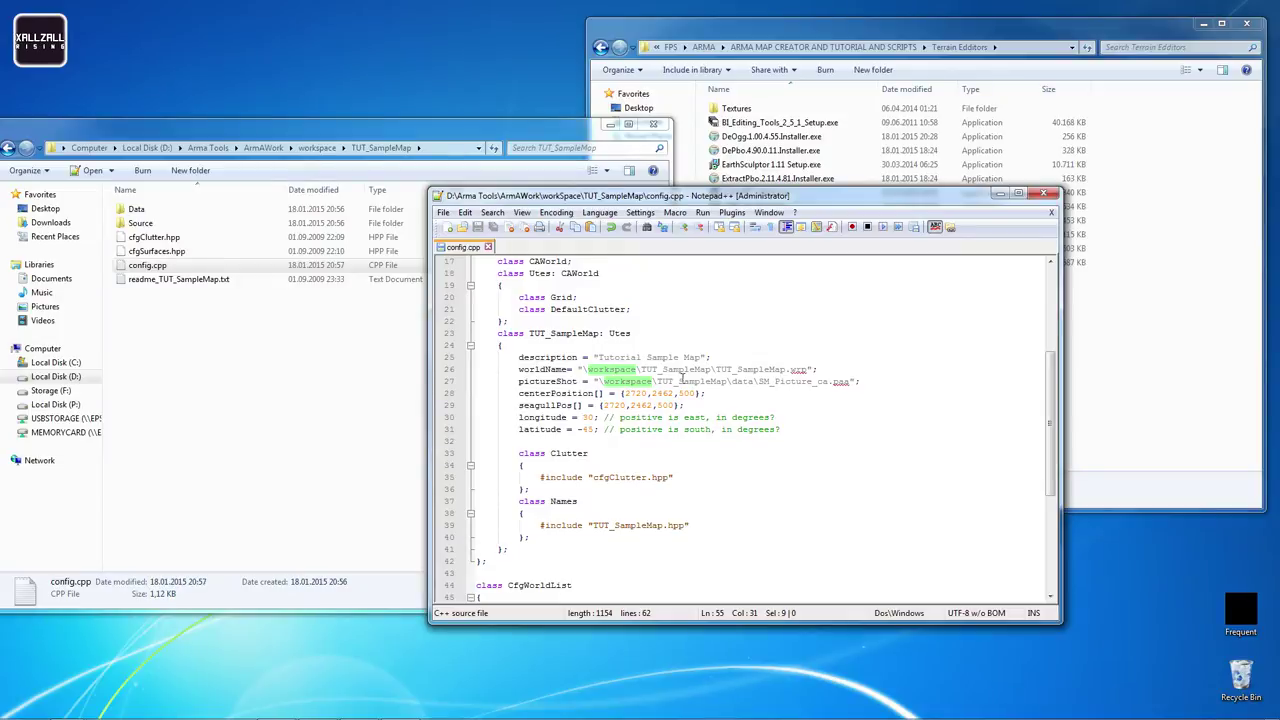
{"action": "scroll", "coordinate": [684, 382], "scroll_direction": "down", "scroll_amount": 6}
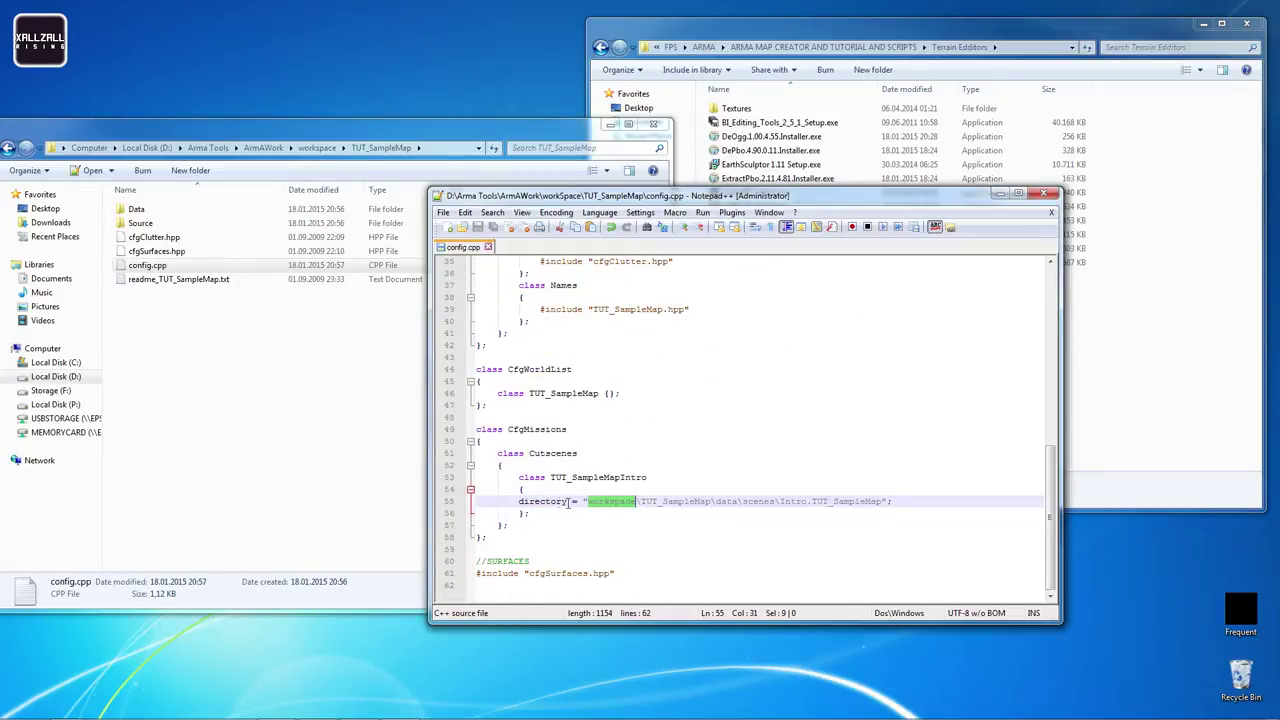
{"action": "scroll", "coordinate": [576, 496], "scroll_direction": "up", "scroll_amount": 7}
Close config.cpp and Notepad++, and move the TUT_SampleMap folder window fully into view
{"action": "left_click", "coordinate": [488, 247]}
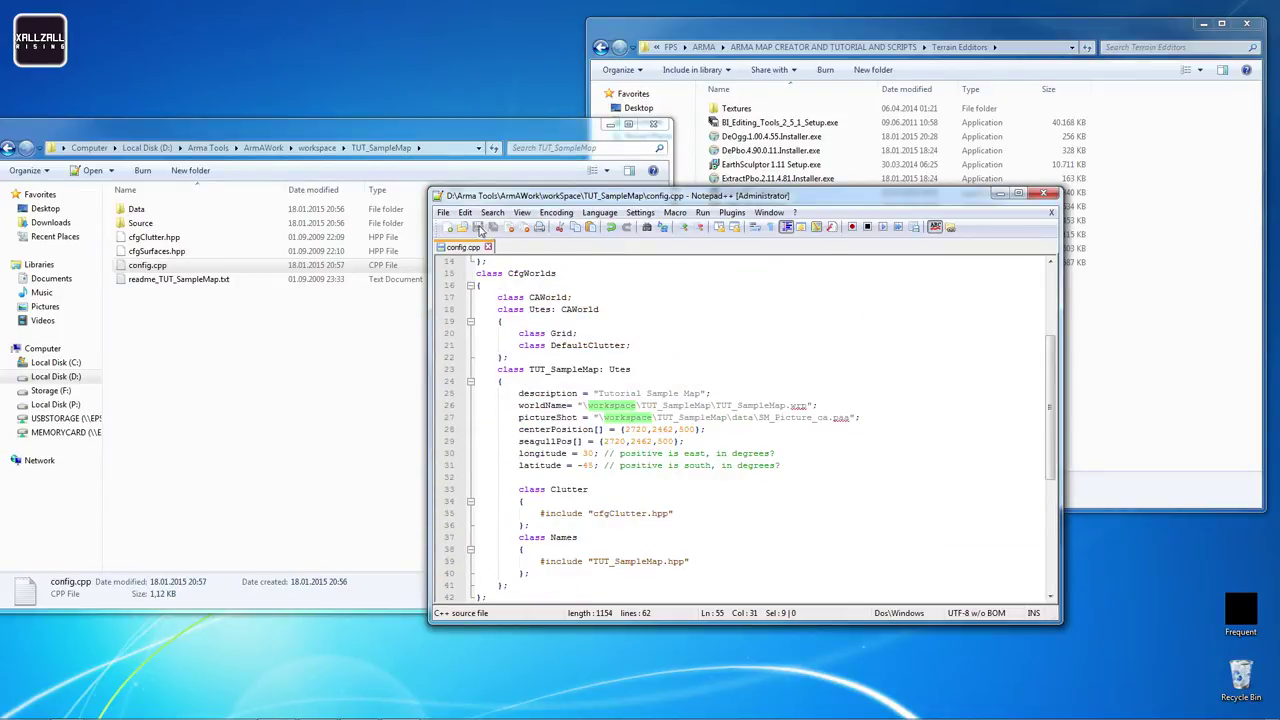
{"action": "left_click", "coordinate": [1046, 195]}
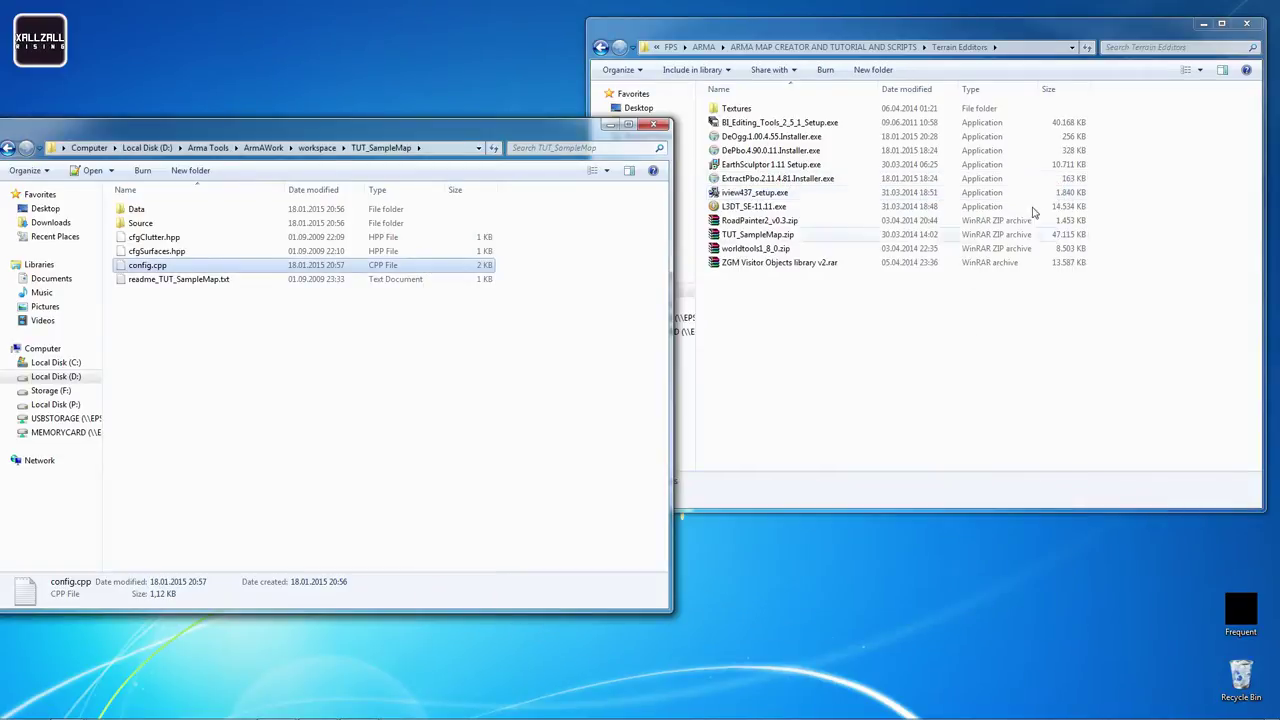
{"action": "left_click", "coordinate": [554, 460]}
{"action": "left_click_drag", "start_coordinate": [500, 137], "coordinate": [527, 122]}
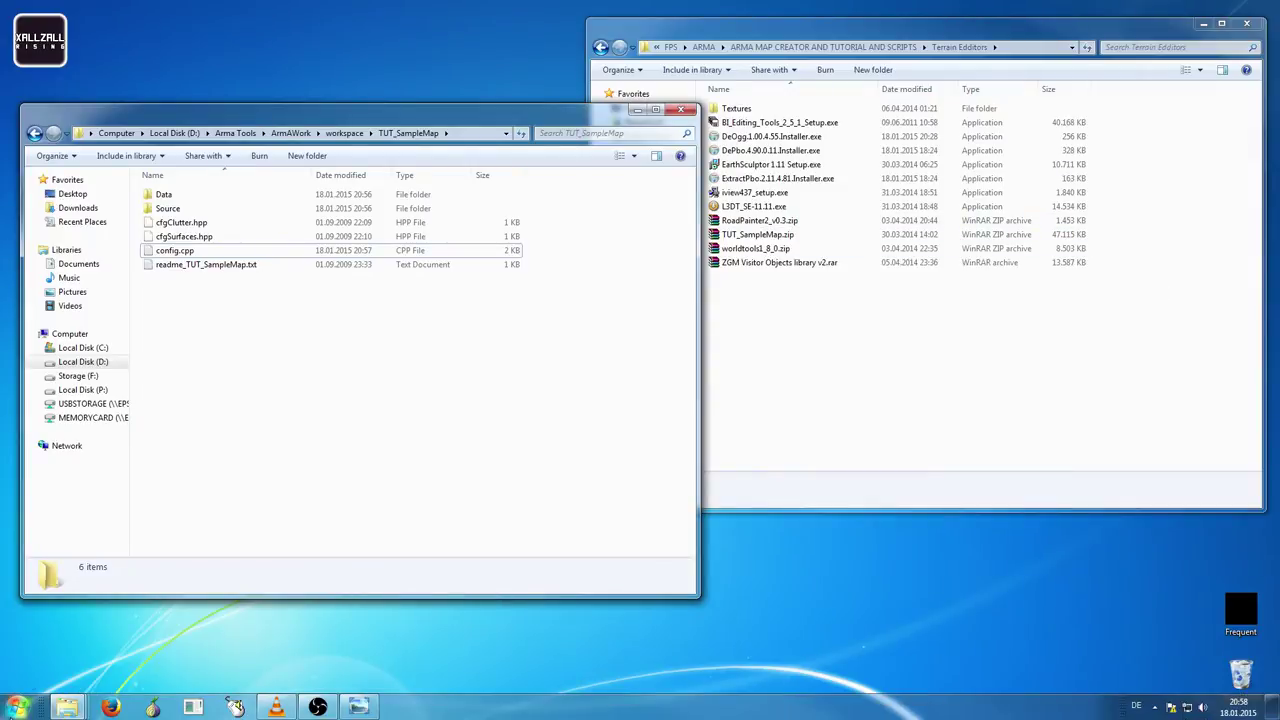
Open the ArmA 2 folder under Program Files (x86) on Local Disk (D:) in a separate Explorer window
{"action": "left_click", "coordinate": [18, 706]}
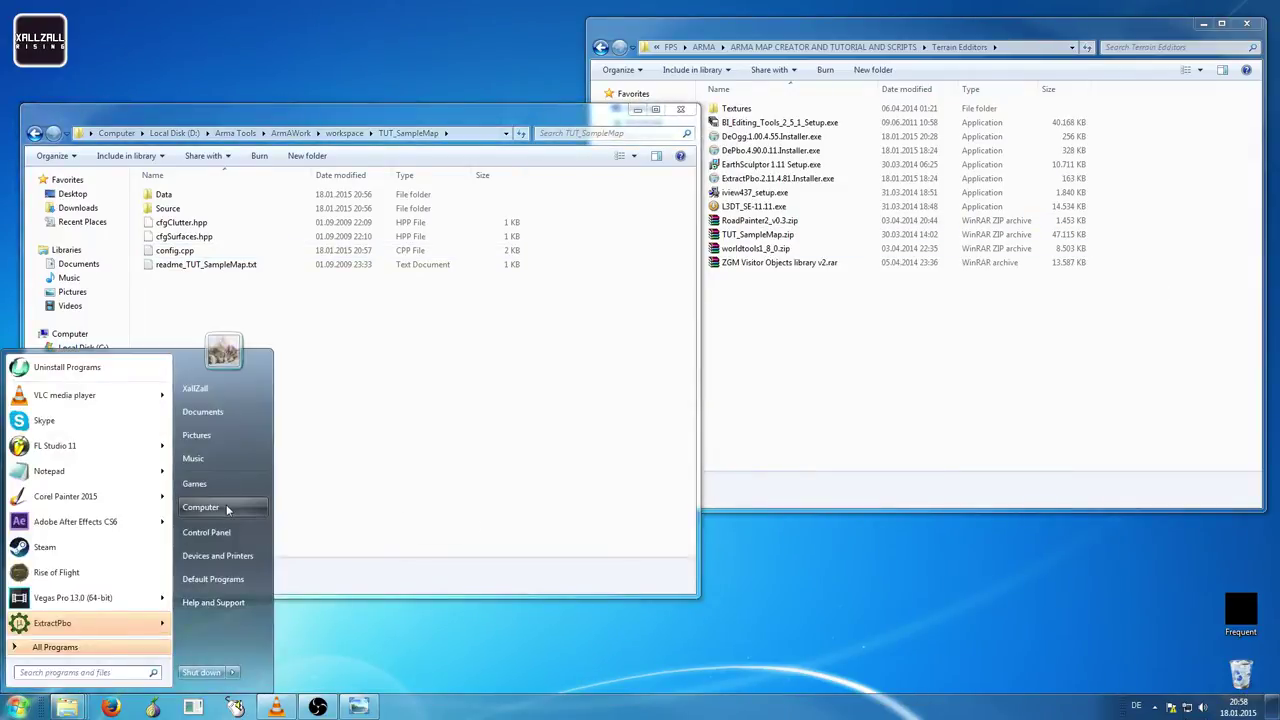
{"action": "left_click", "coordinate": [226, 506]}
{"action": "left_click_drag", "start_coordinate": [342, 128], "coordinate": [640, 148]}
{"action": "double_click", "coordinate": [716, 245]}
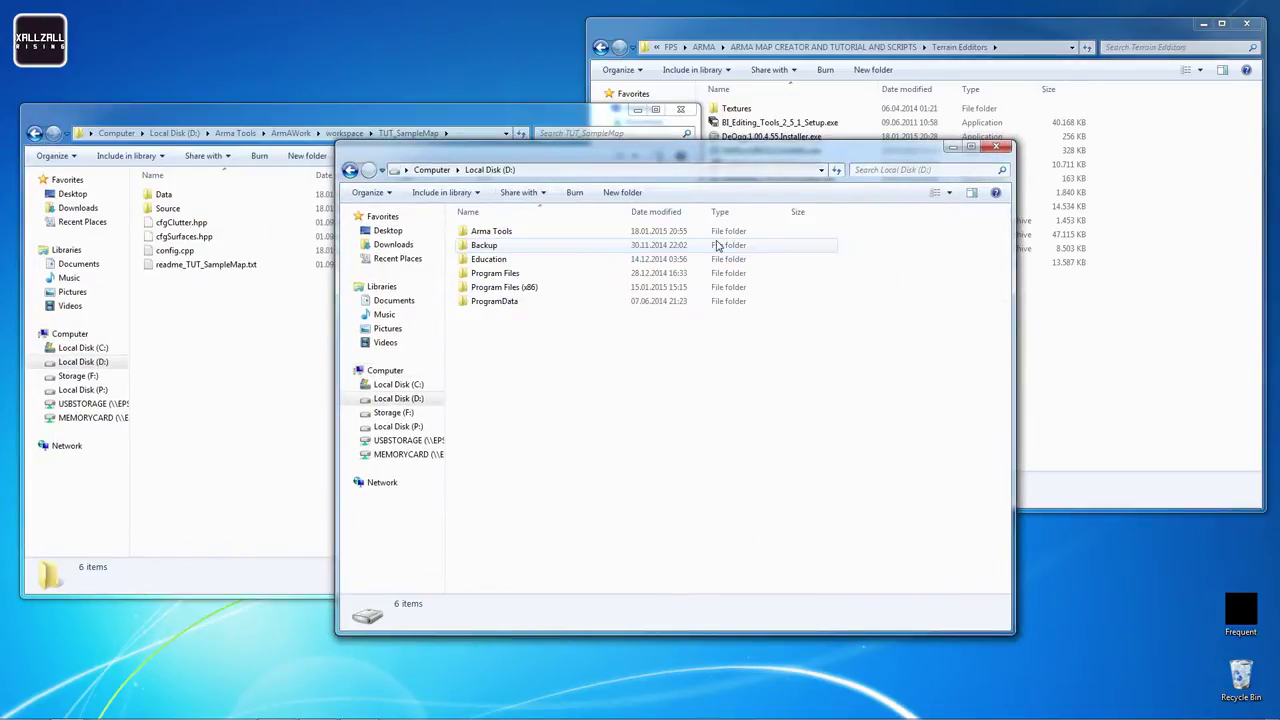
{"action": "double_click", "coordinate": [550, 289]}
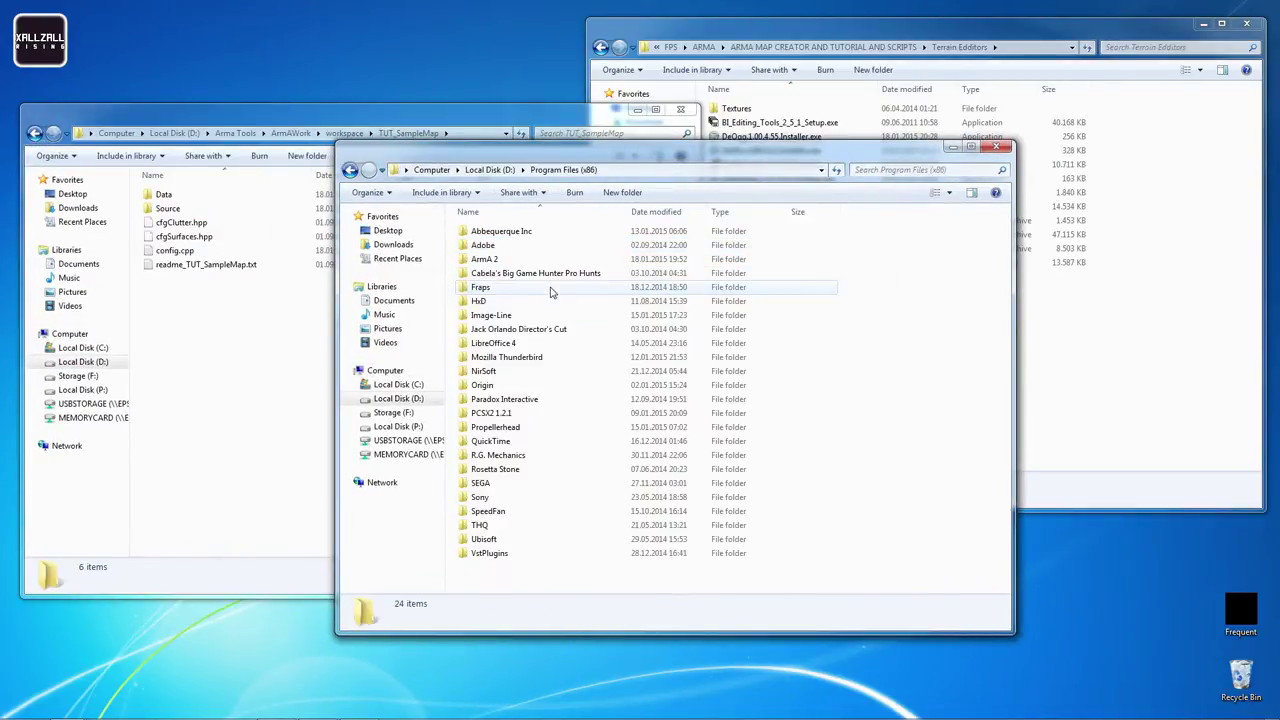
{"action": "double_click", "coordinate": [530, 258]}
Locate and select the AddOns folder in the ArmA 2 directory
{"action": "scroll", "coordinate": [566, 258], "scroll_direction": "down", "scroll_amount": 6}
{"action": "scroll", "coordinate": [566, 258], "scroll_direction": "down", "scroll_amount": 10}
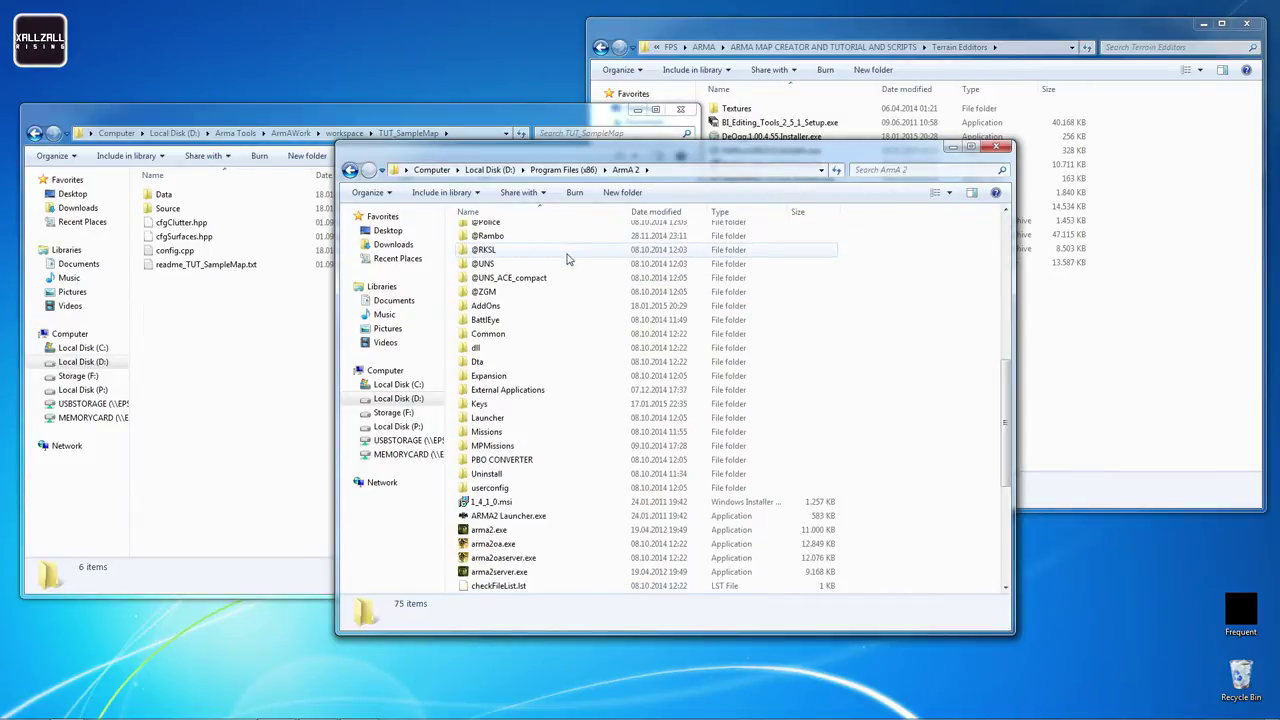
{"action": "scroll", "coordinate": [519, 330], "scroll_direction": "up", "scroll_amount": 4}
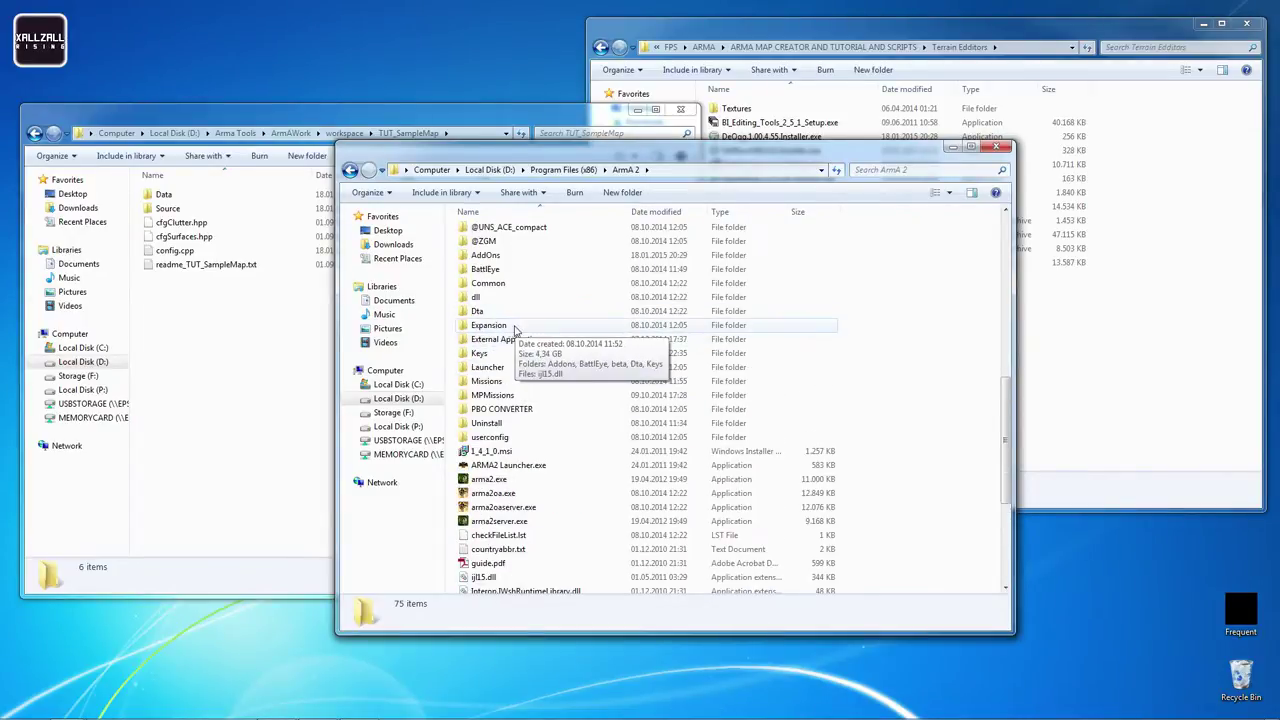
{"action": "left_click", "coordinate": [486, 258]}
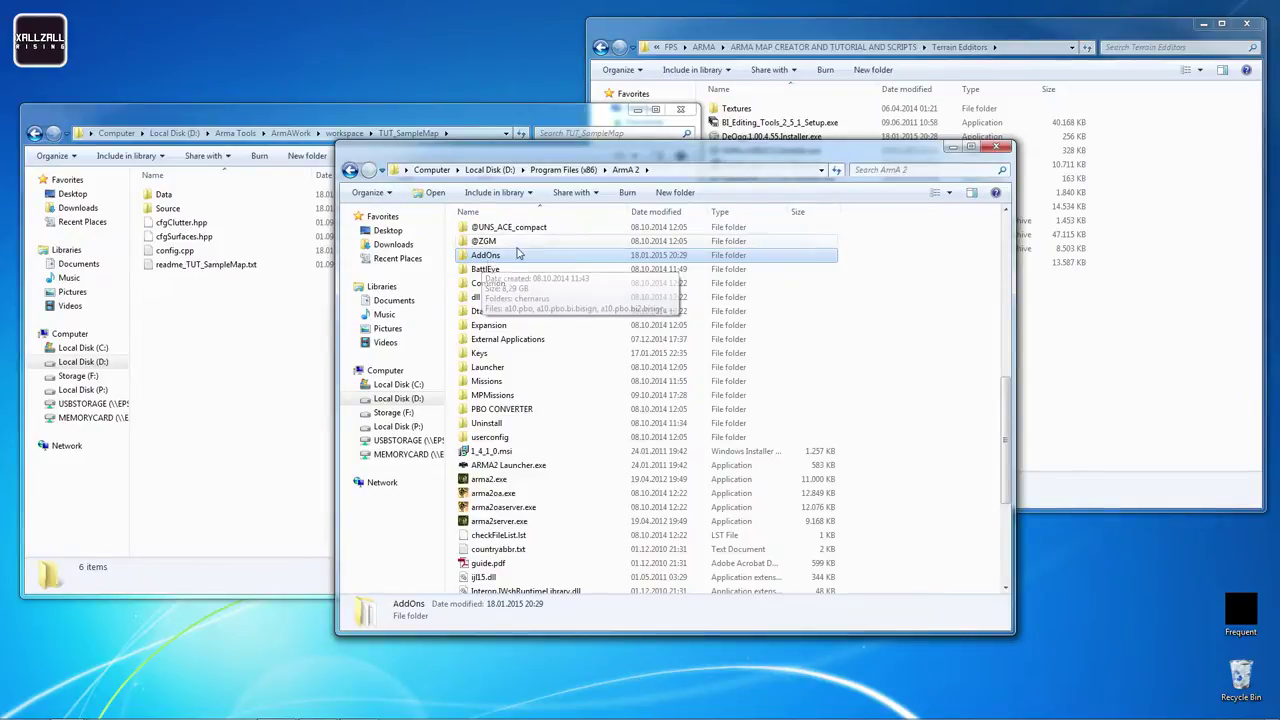
{"action": "right_click", "coordinate": [493, 258]}
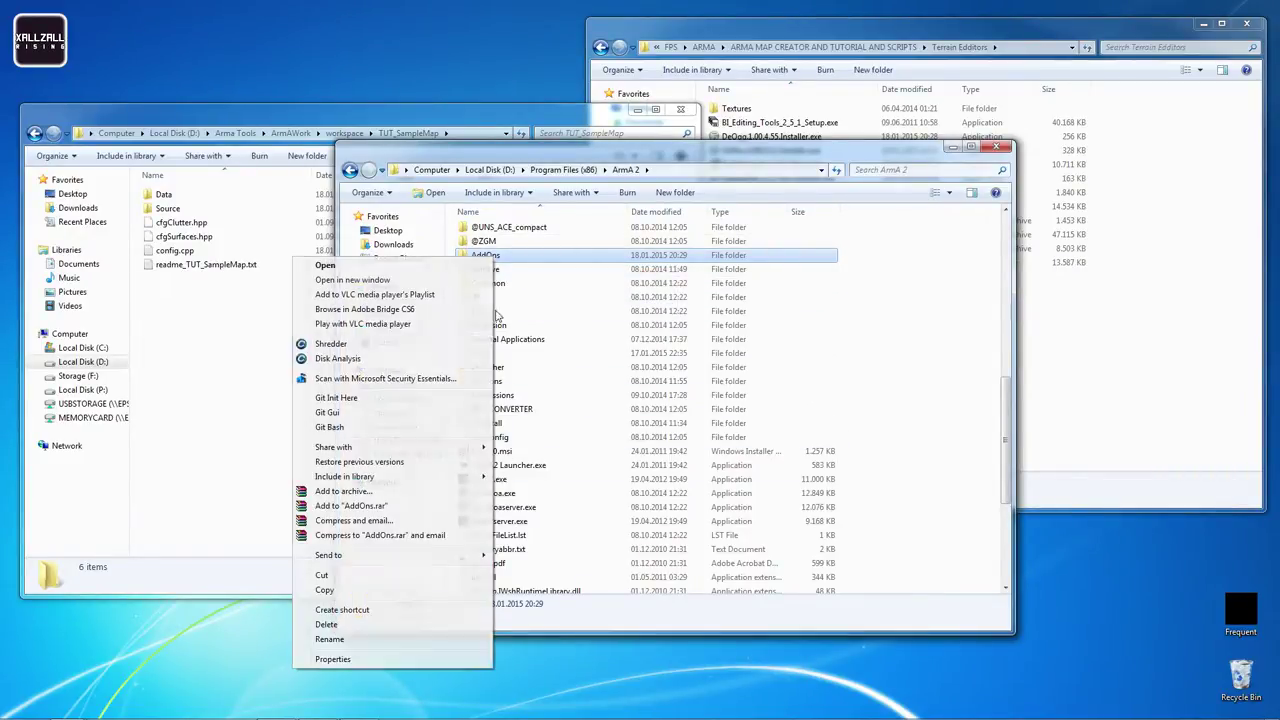
{"action": "left_click", "coordinate": [330, 639]}
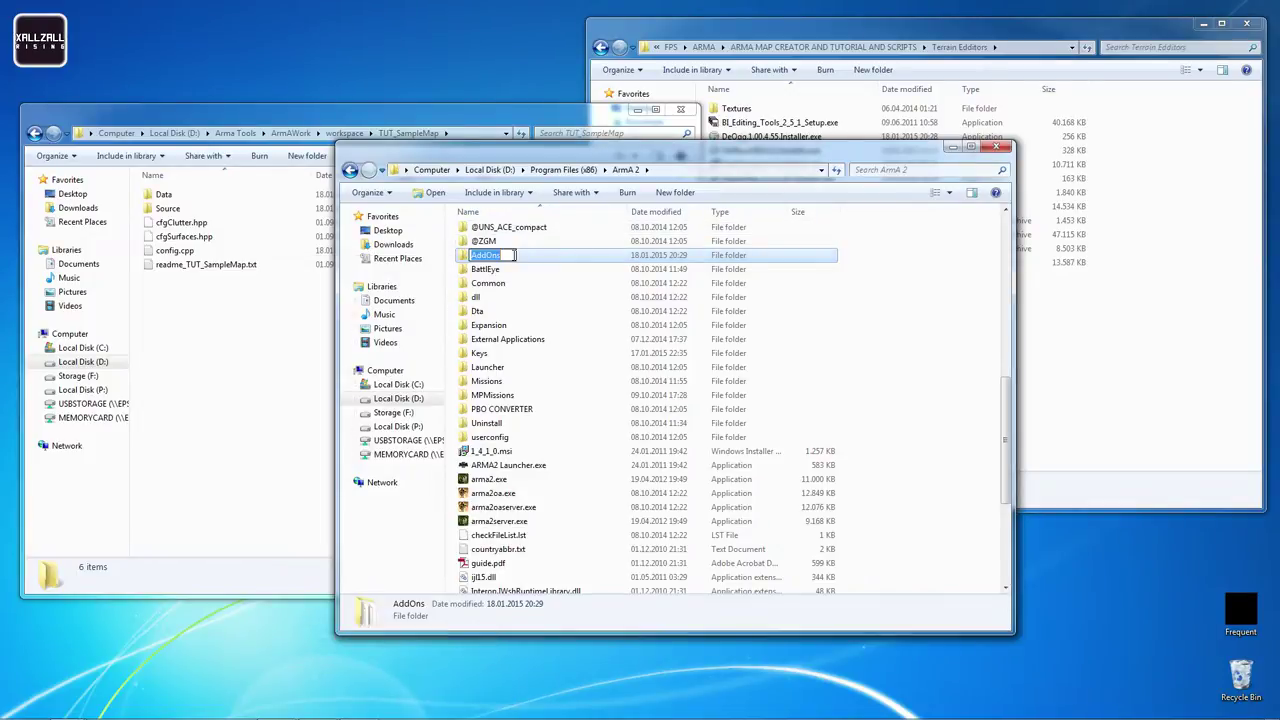
{"action": "left_click", "coordinate": [514, 256]}
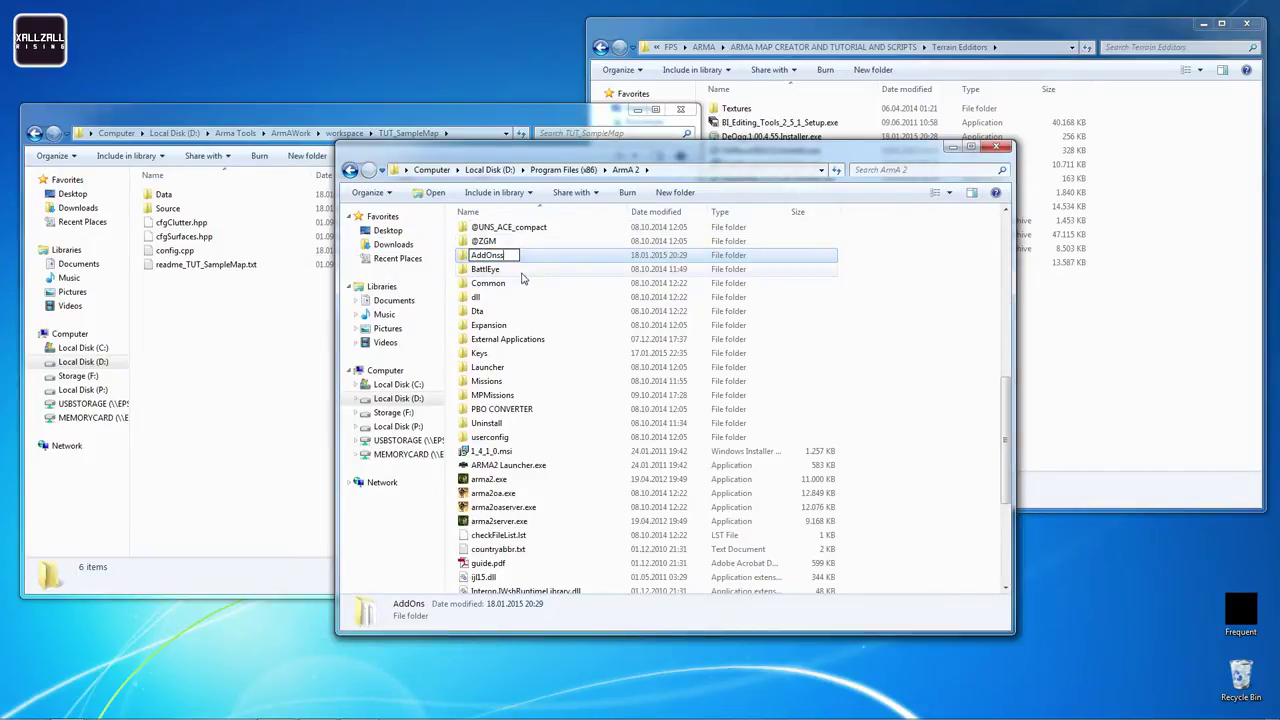
{"action": "left_click", "coordinate": [515, 284]}
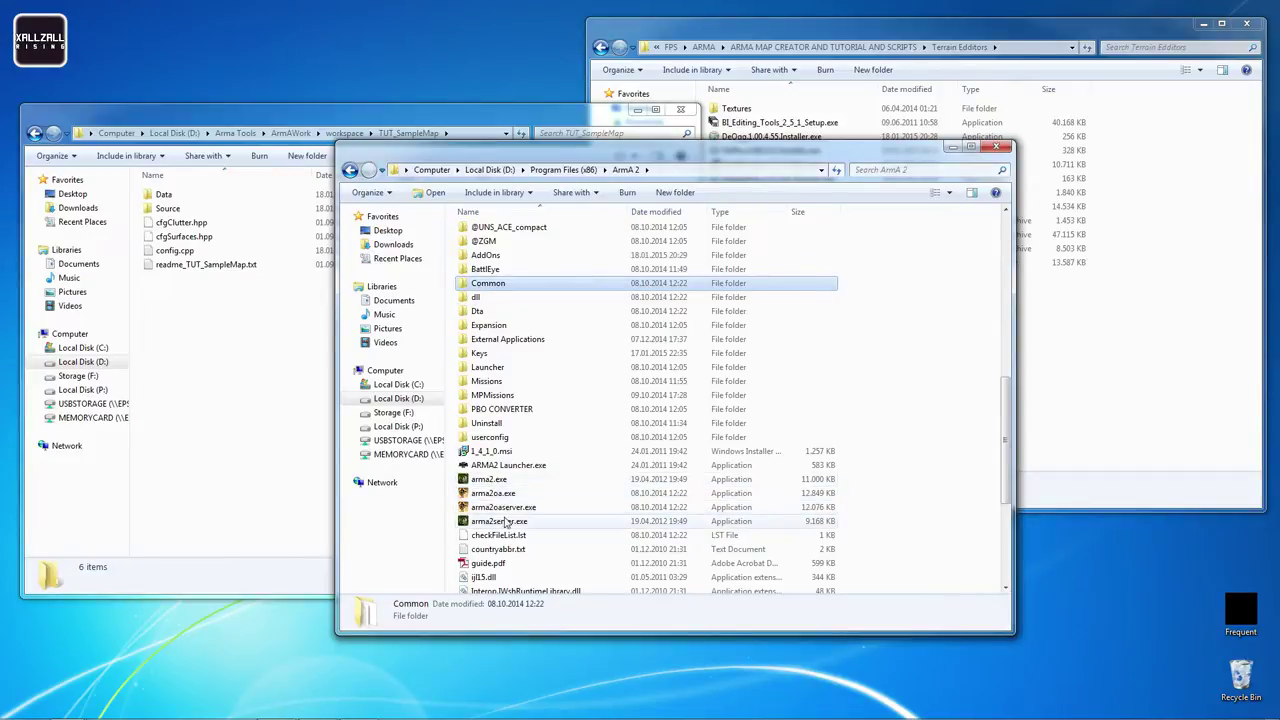
Look through the PBO files in the AddOns folder and open its chernarus subfolder
{"action": "scroll", "coordinate": [522, 328], "scroll_direction": "up", "scroll_amount": 2}
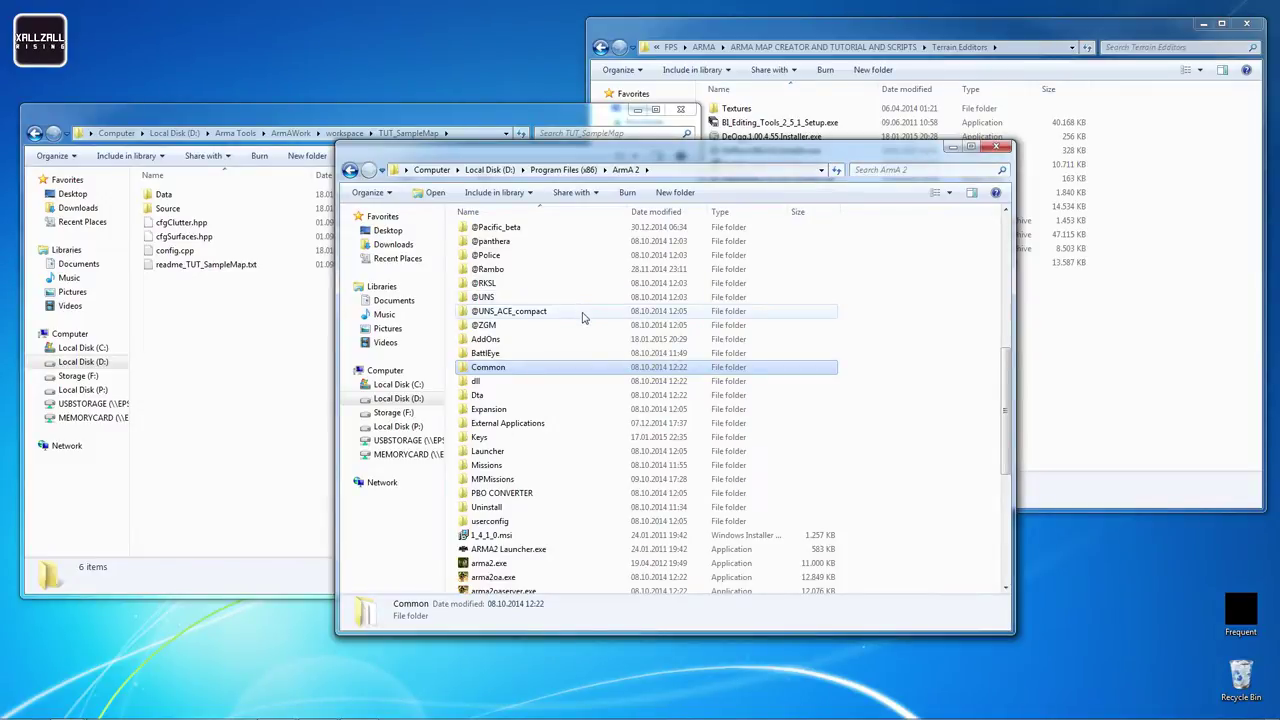
{"action": "double_click", "coordinate": [507, 342]}
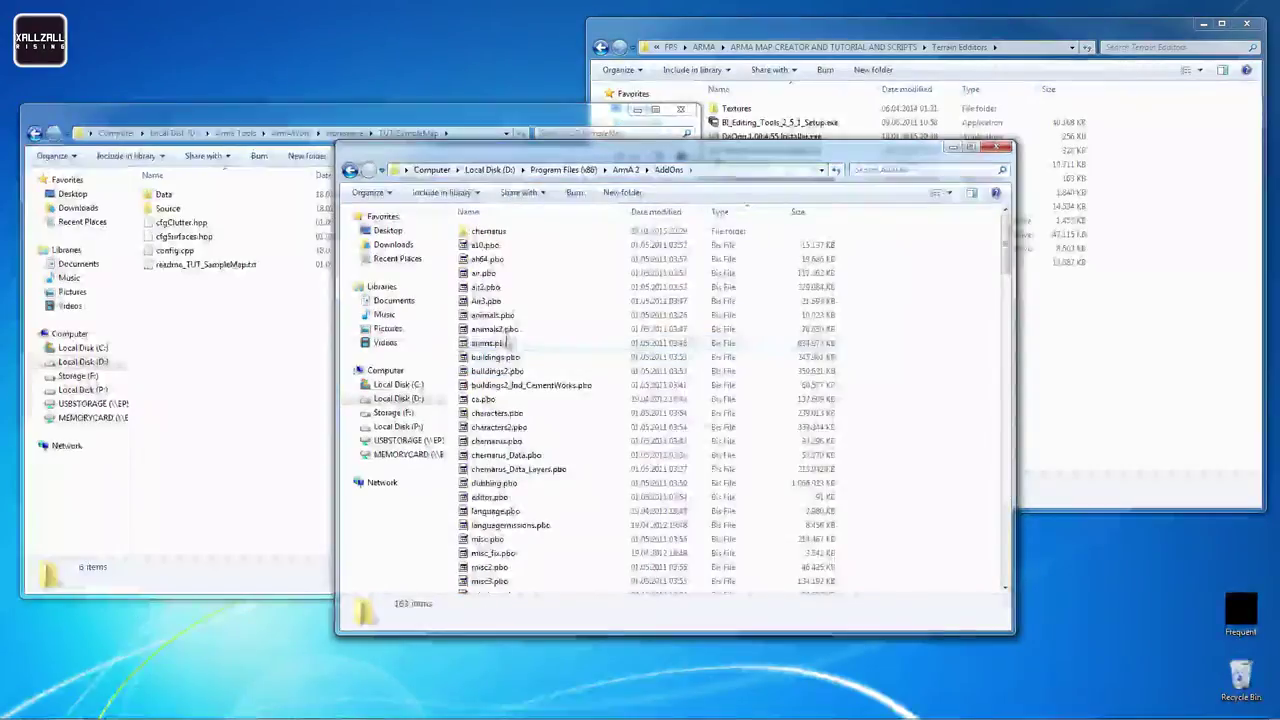
{"action": "left_click", "coordinate": [497, 232]}
{"action": "scroll", "coordinate": [497, 235], "scroll_direction": "down", "scroll_amount": 8}
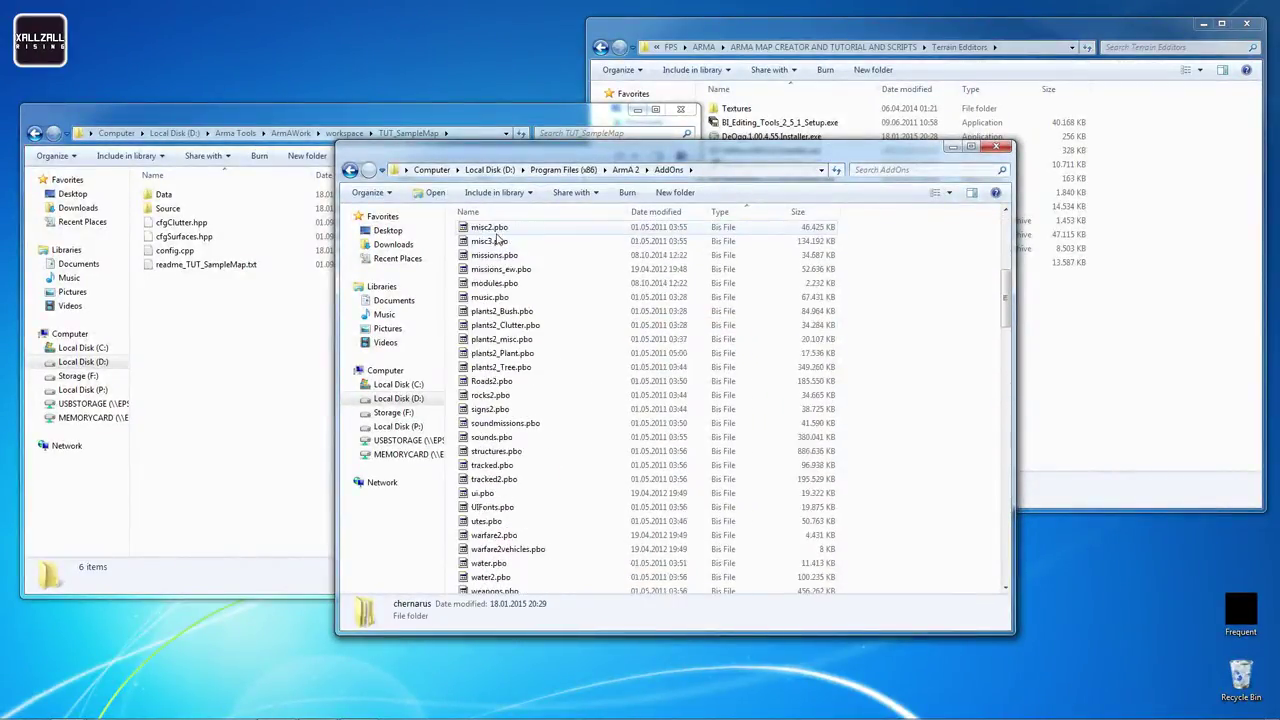
{"action": "scroll", "coordinate": [497, 236], "scroll_direction": "up", "scroll_amount": 8}
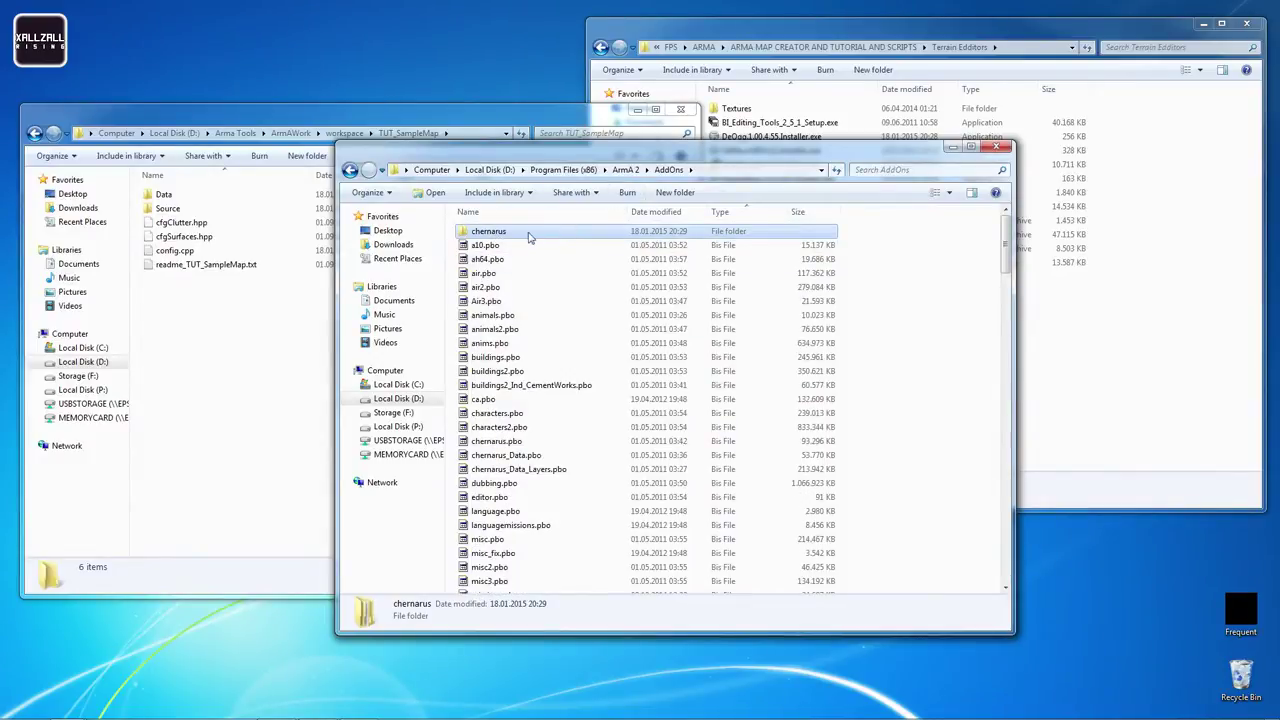
{"action": "double_click", "coordinate": [505, 234]}
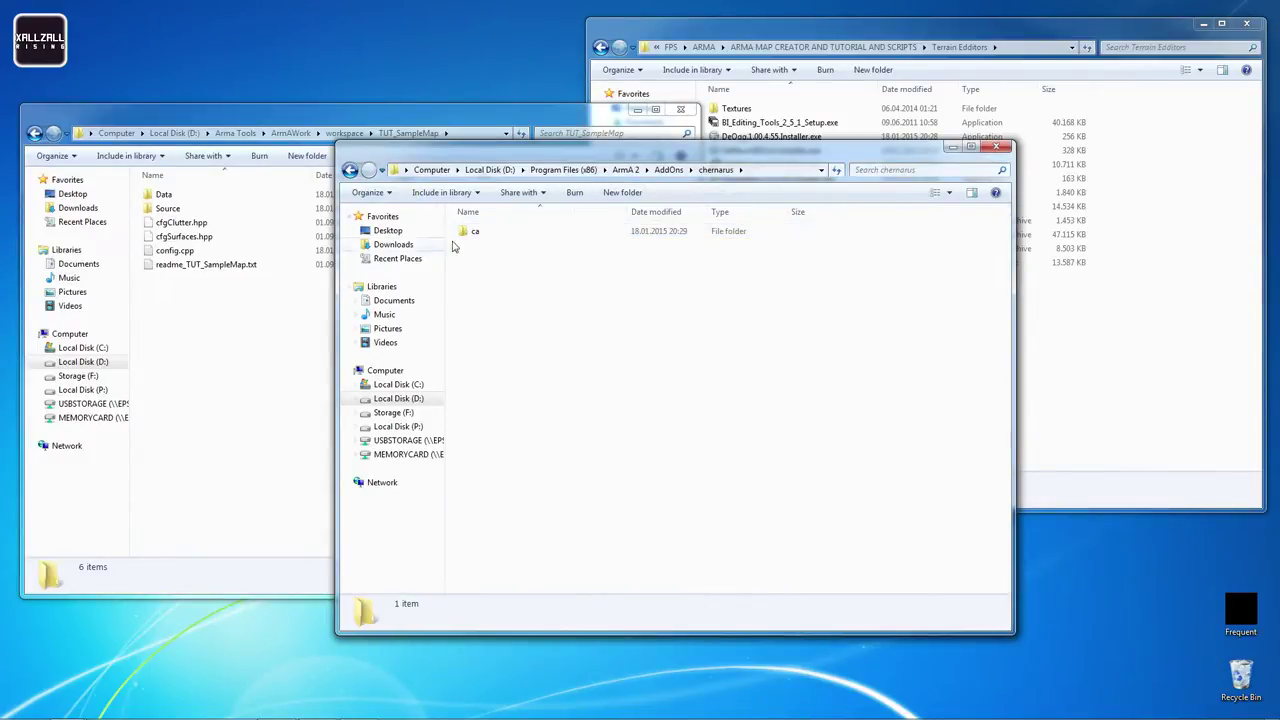
Return to the AddOns folder and delete its chernarus subfolder to the Recycle Bin
{"action": "left_click", "coordinate": [350, 170]}
{"action": "key", "text": "Delete"}
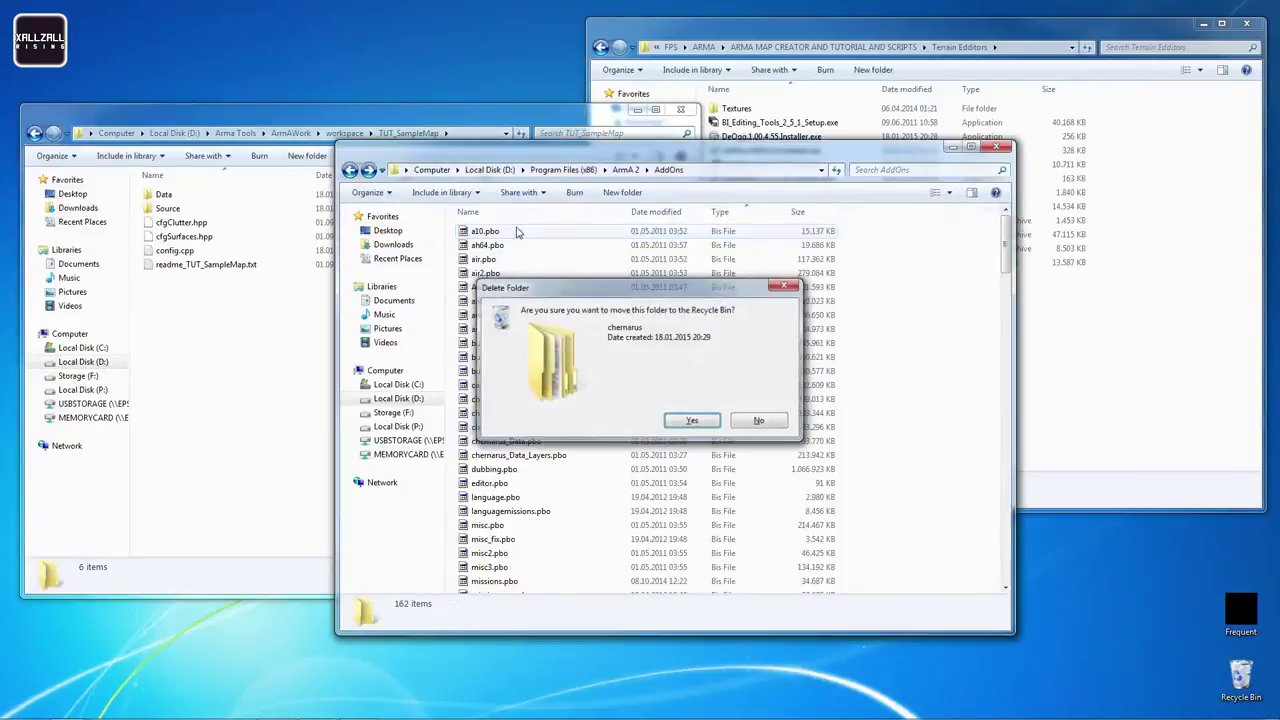
{"action": "key", "text": "Return"}
Look through the AddOns file list to review the PBO archives, down to the plants2 files
{"action": "left_click", "coordinate": [551, 247]}
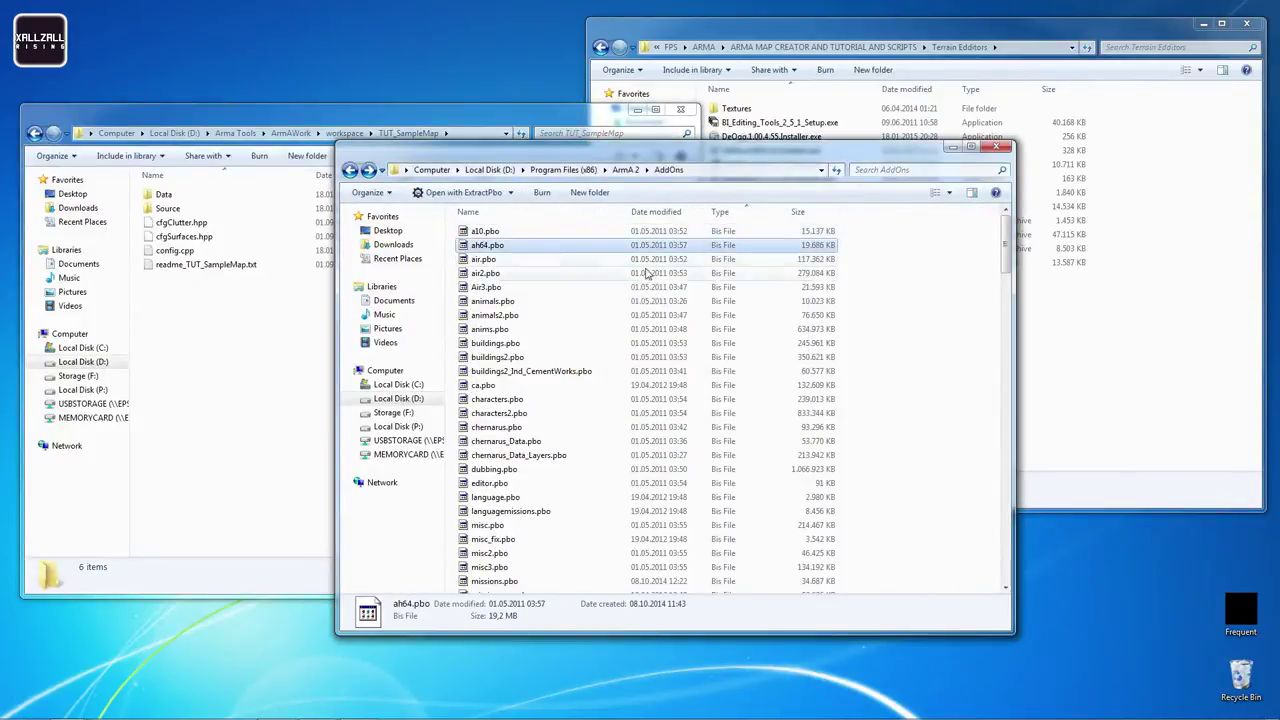
{"action": "scroll", "coordinate": [534, 251], "scroll_direction": "down", "scroll_amount": 10}
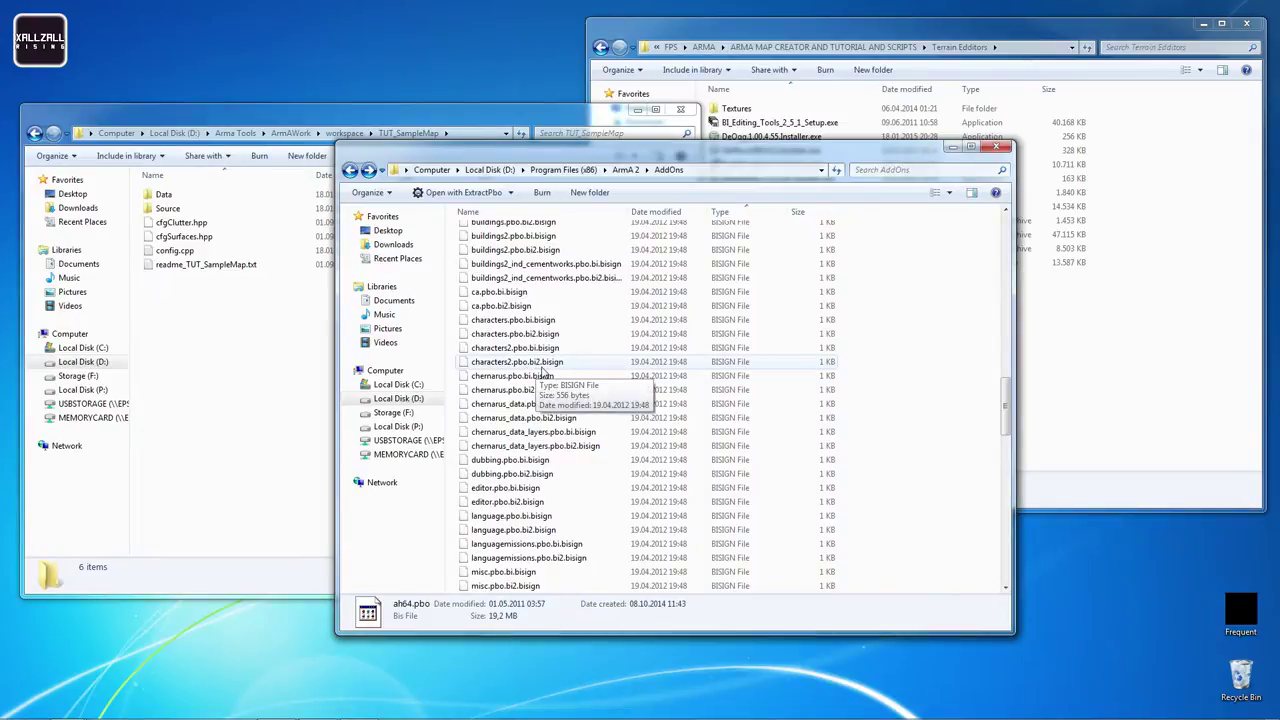
{"action": "scroll", "coordinate": [543, 370], "scroll_direction": "up", "scroll_amount": 8}
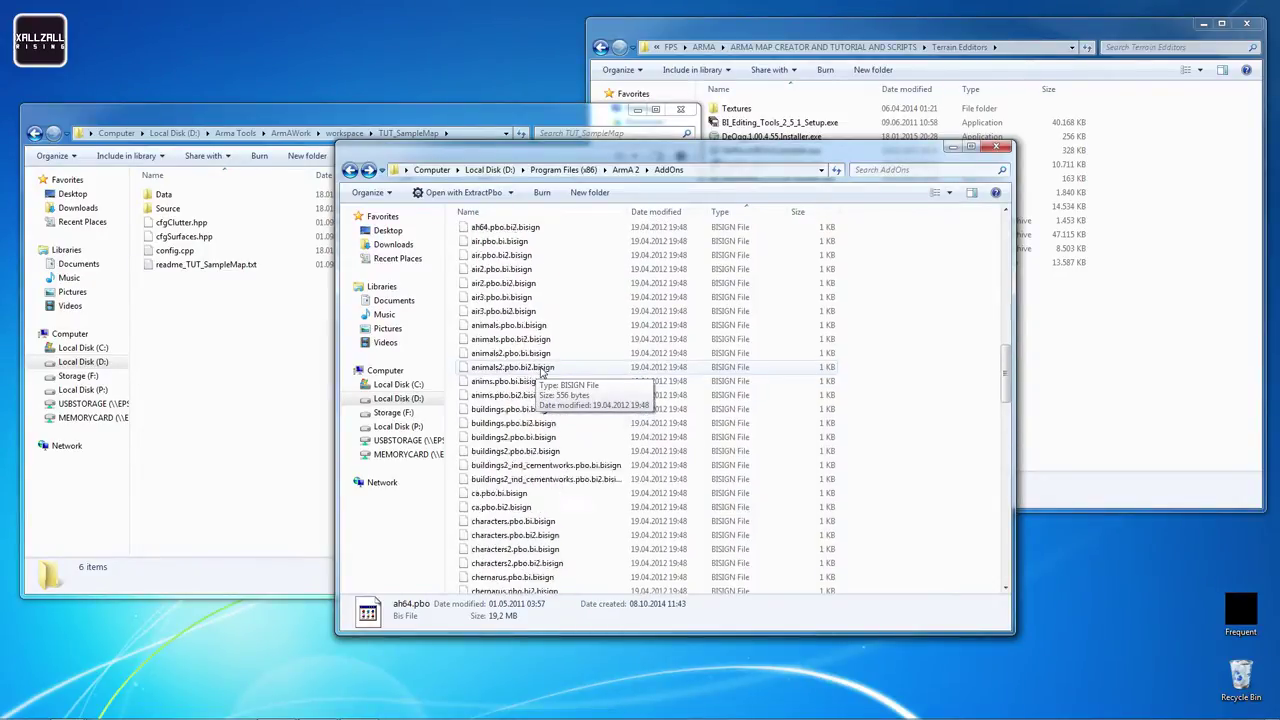
{"action": "right_click", "coordinate": [942, 310]}
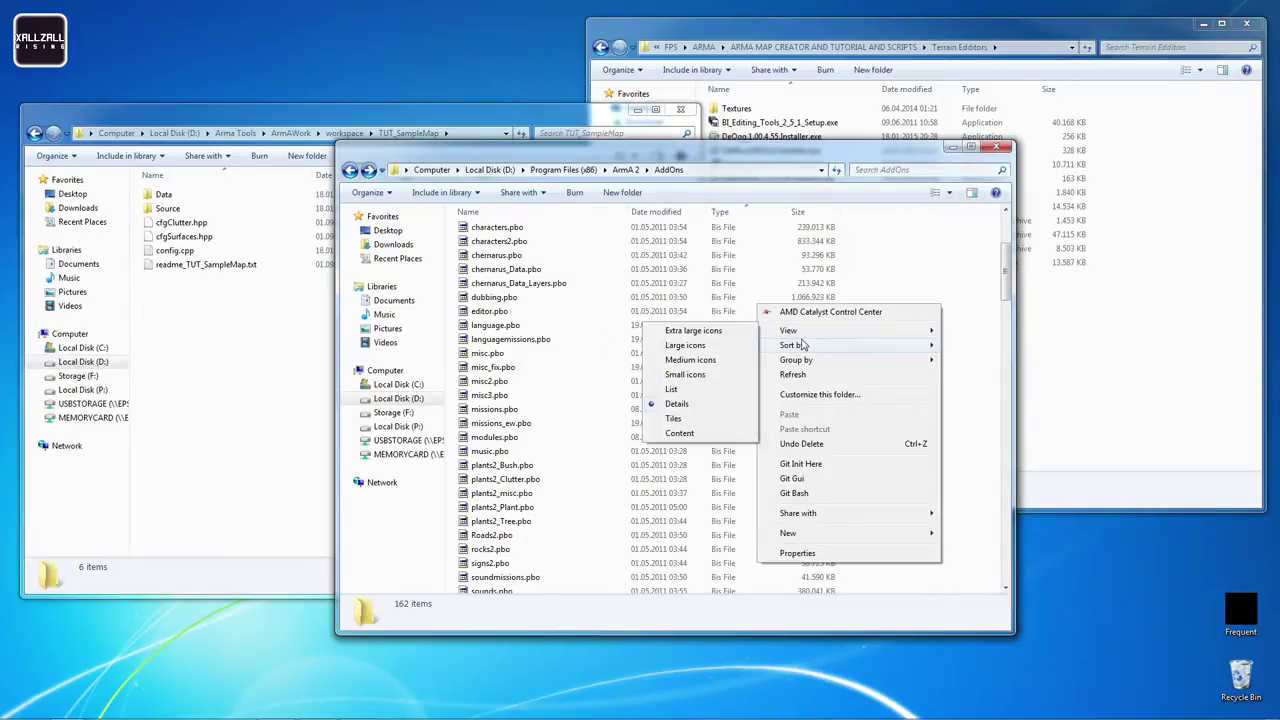
{"action": "left_click", "coordinate": [920, 253]}
{"action": "scroll", "coordinate": [568, 296], "scroll_direction": "up", "scroll_amount": 4}
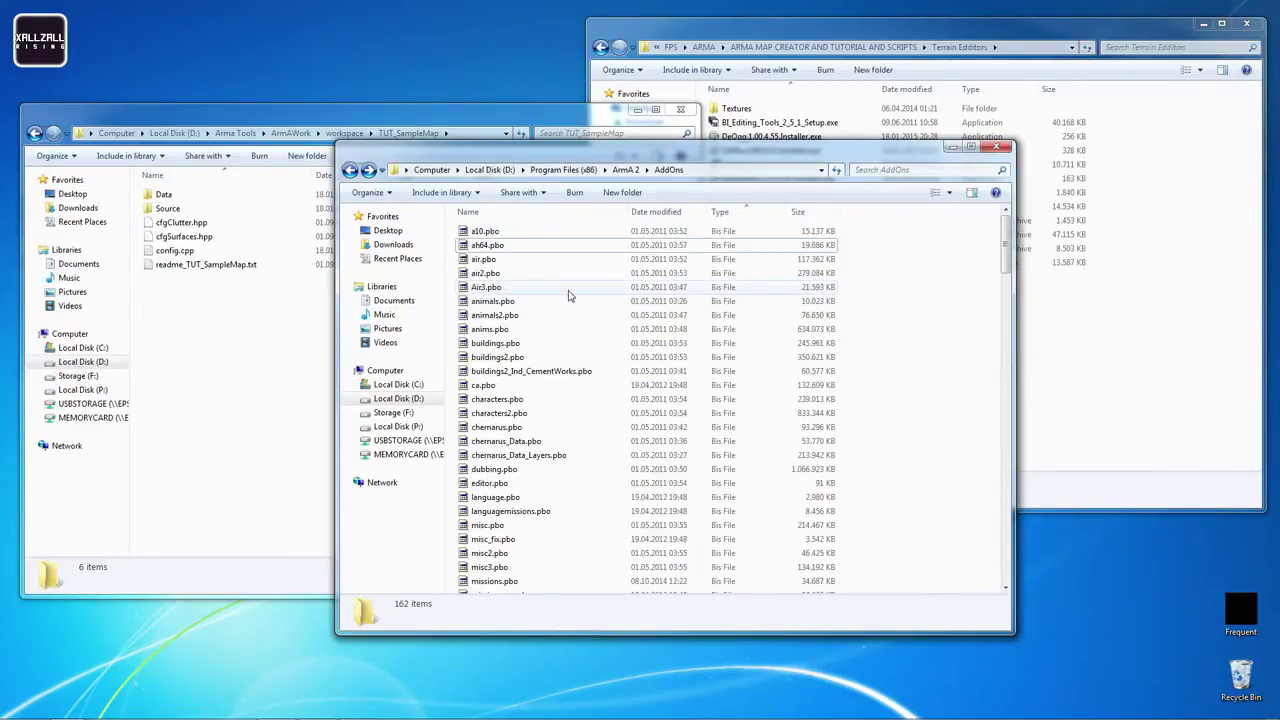
{"action": "scroll", "coordinate": [568, 296], "scroll_direction": "down", "scroll_amount": 5}
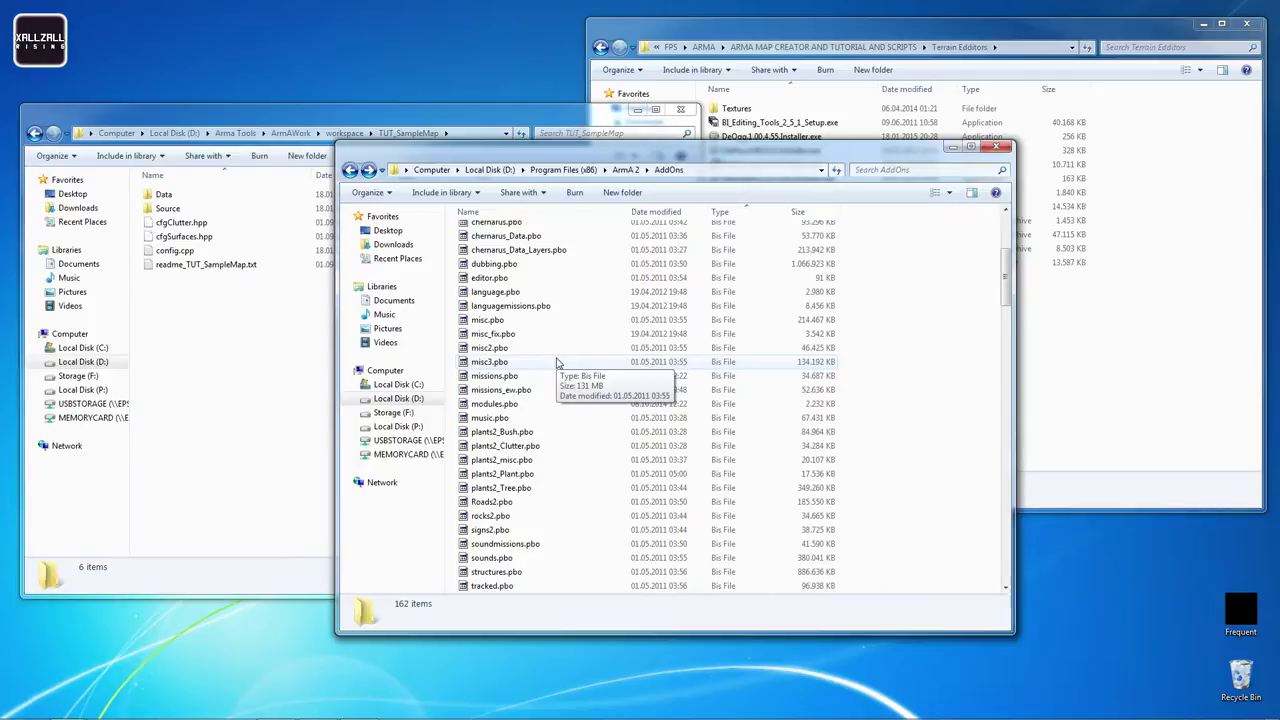
{"action": "scroll", "coordinate": [557, 362], "scroll_direction": "up", "scroll_amount": 5}
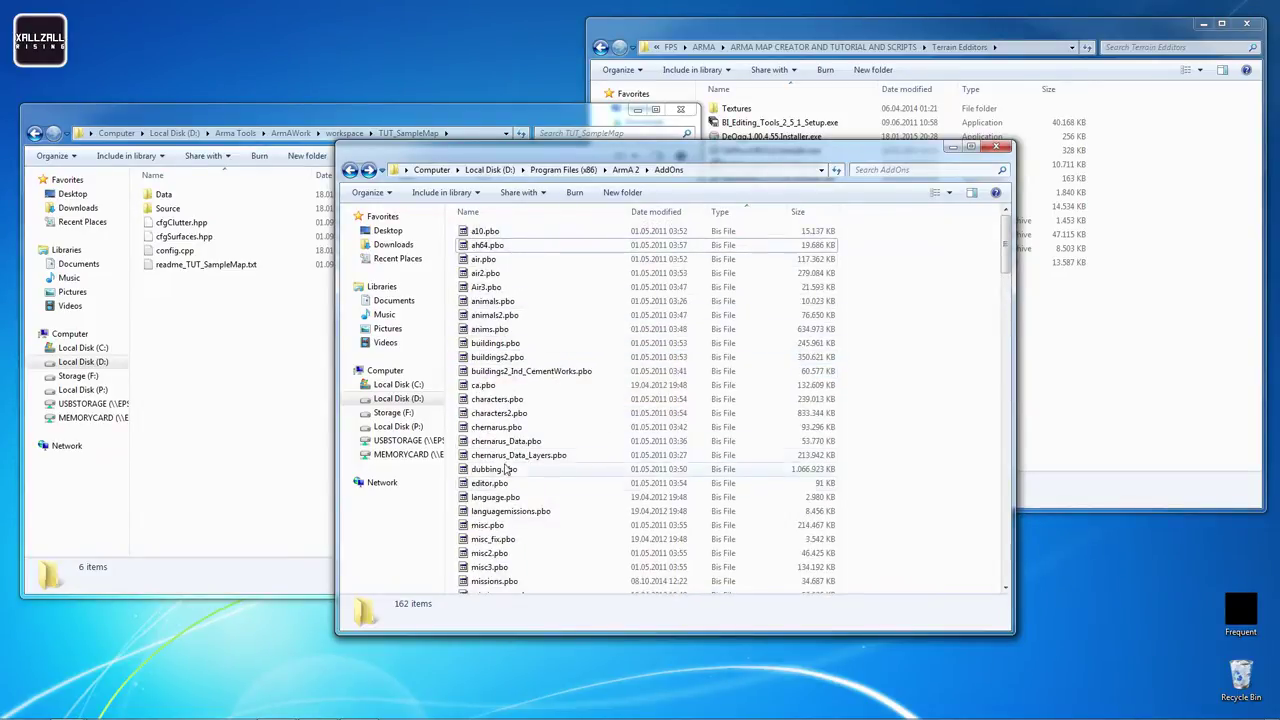
{"action": "left_click", "coordinate": [565, 413]}
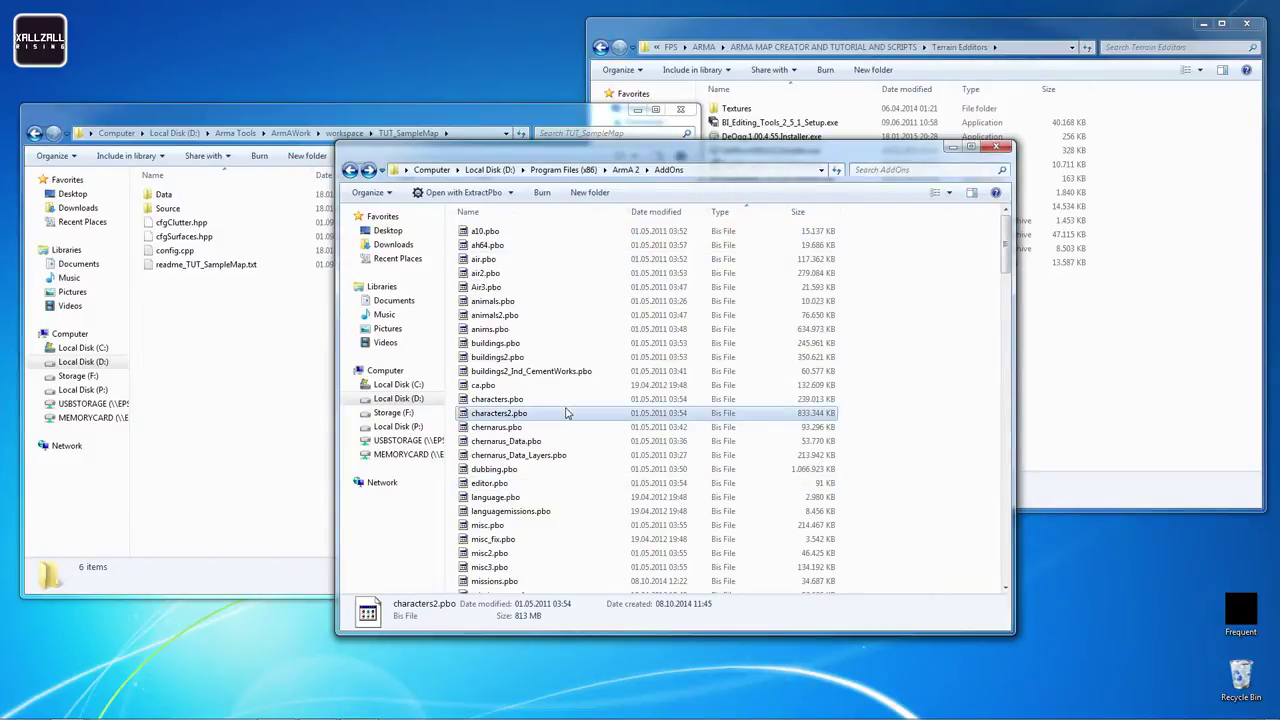
{"action": "scroll", "coordinate": [565, 413], "scroll_direction": "down", "scroll_amount": 4}
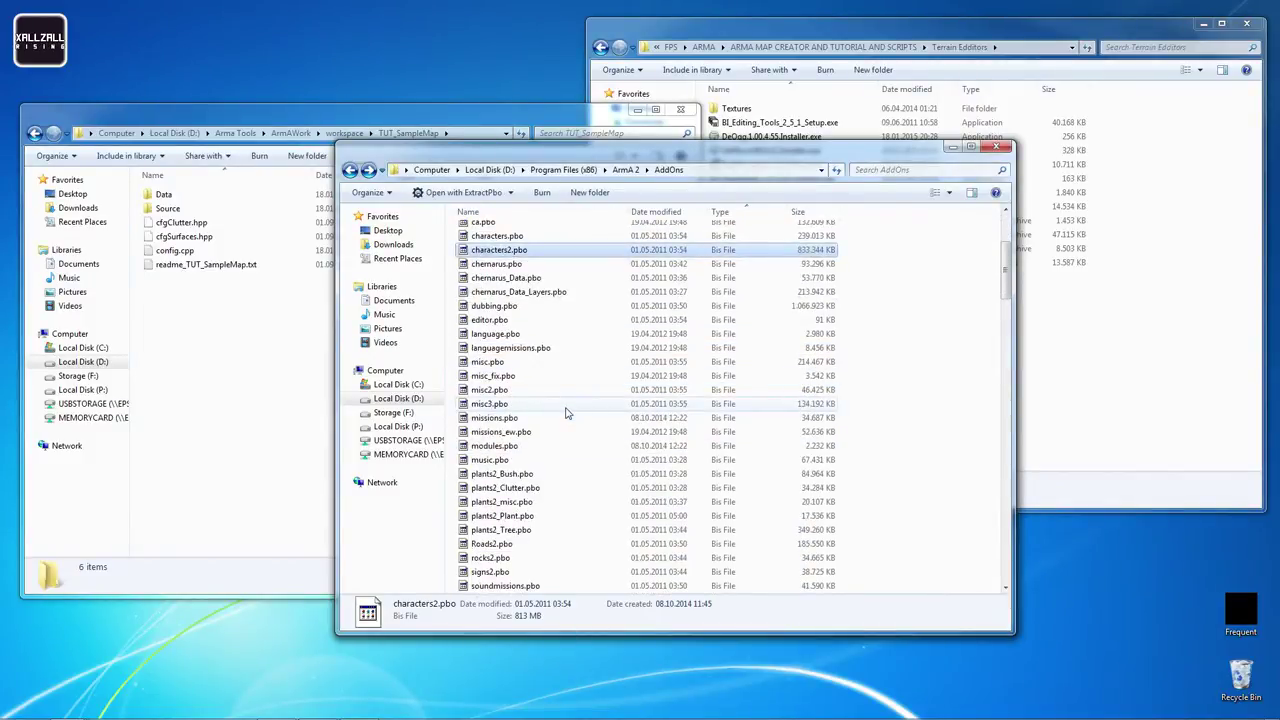
{"action": "scroll", "coordinate": [565, 413], "scroll_direction": "down", "scroll_amount": 2}
{"action": "scroll", "coordinate": [560, 400], "scroll_direction": "down", "scroll_amount": 1}
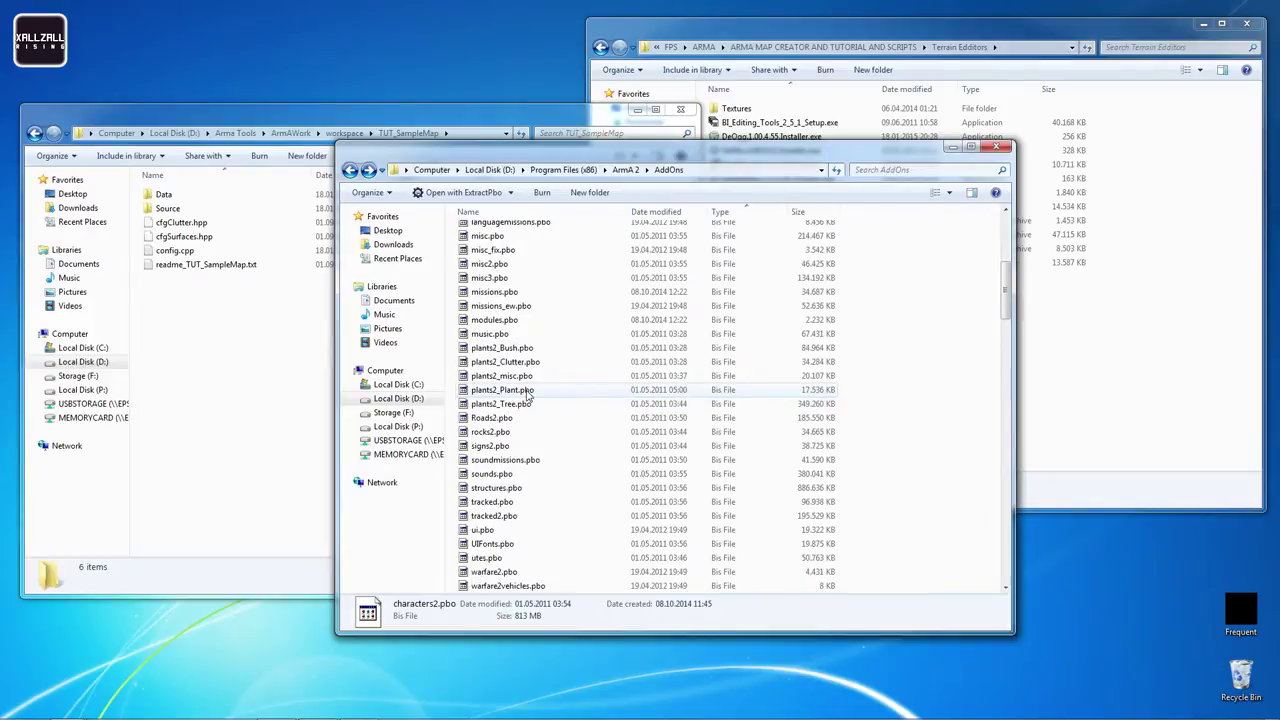
Extract plants2_Bush.pbo with ExtractPbo and dismiss its finished console
{"action": "left_click", "coordinate": [522, 350]}
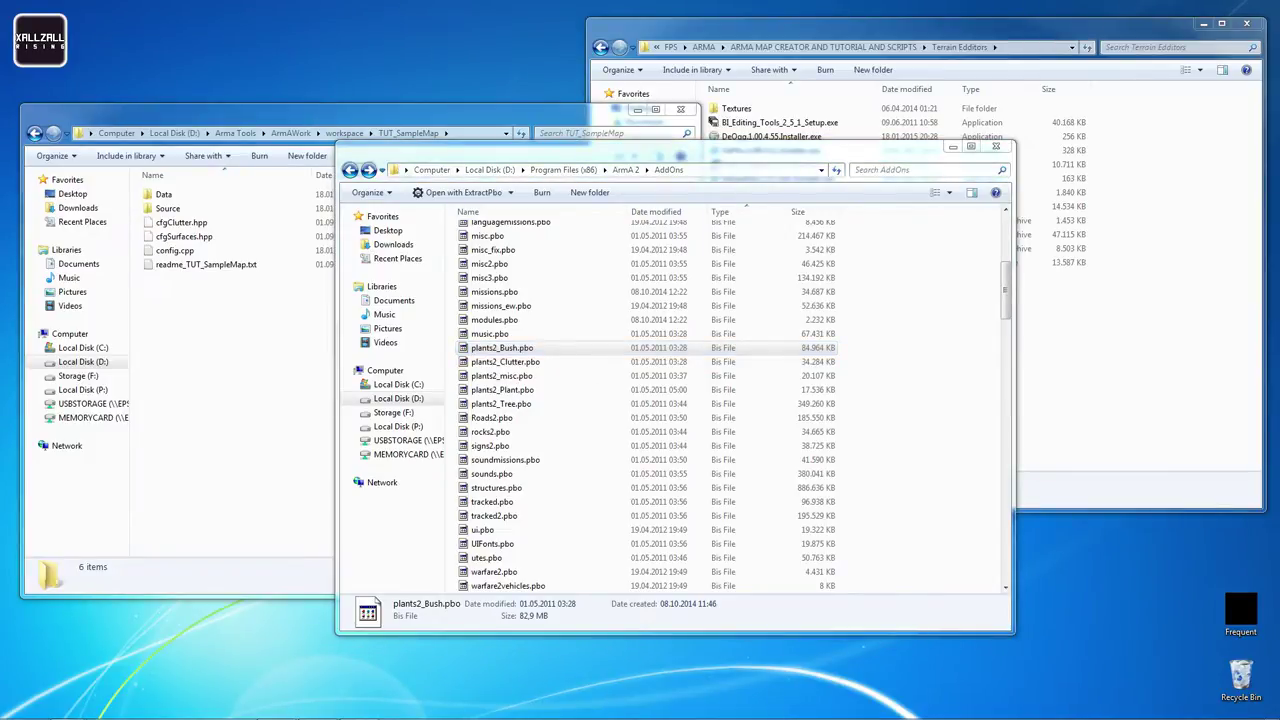
{"action": "left_click", "coordinate": [540, 390]}
{"action": "left_click", "coordinate": [522, 350]}
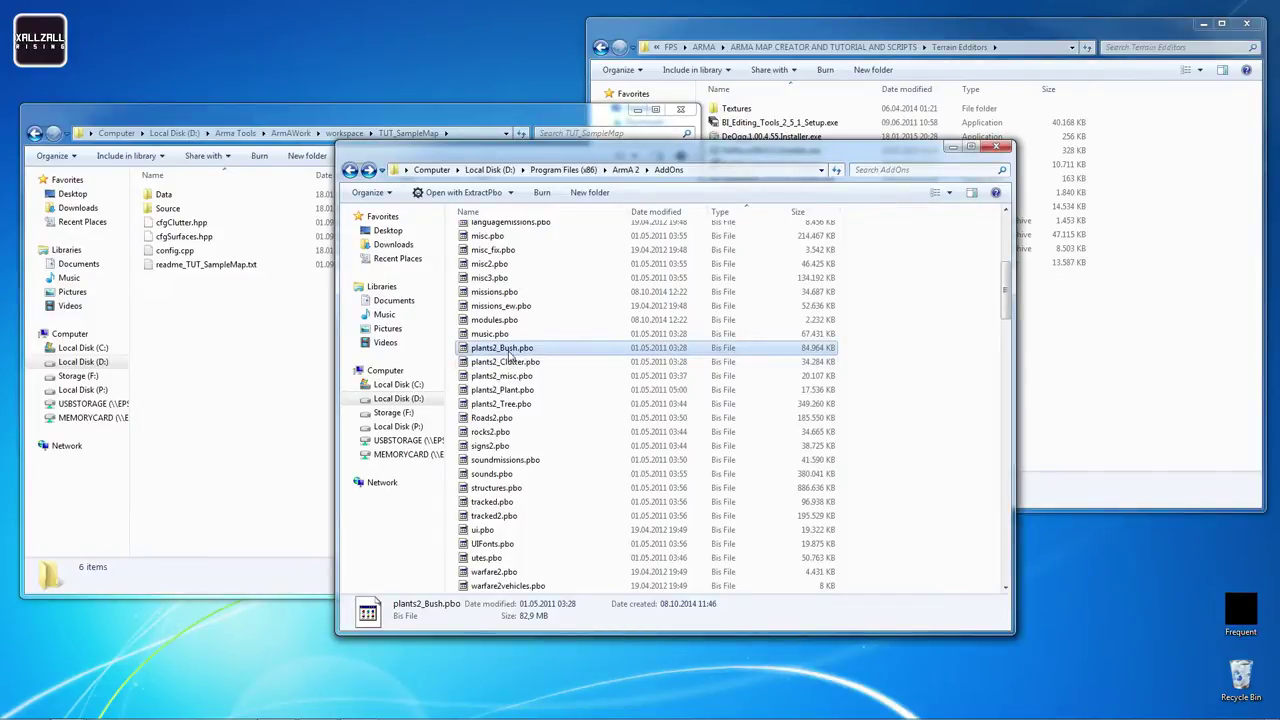
{"action": "double_click", "coordinate": [512, 352]}
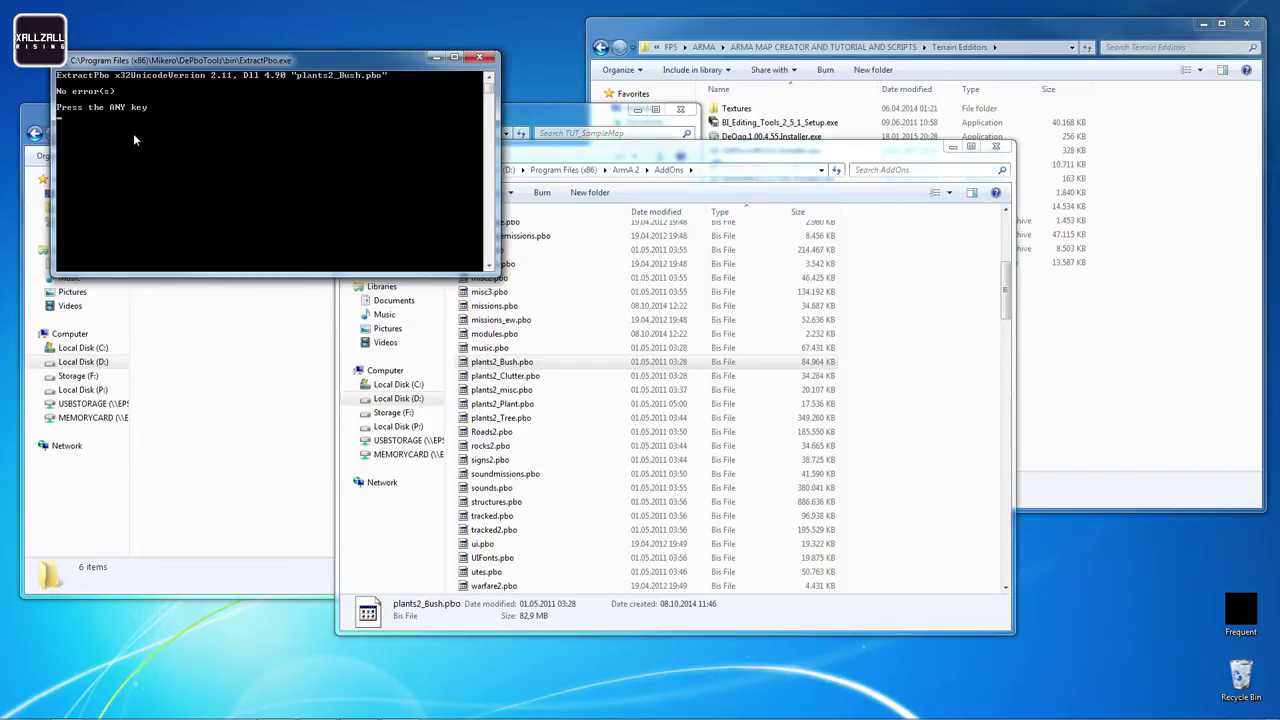
{"action": "key", "text": "Return"}
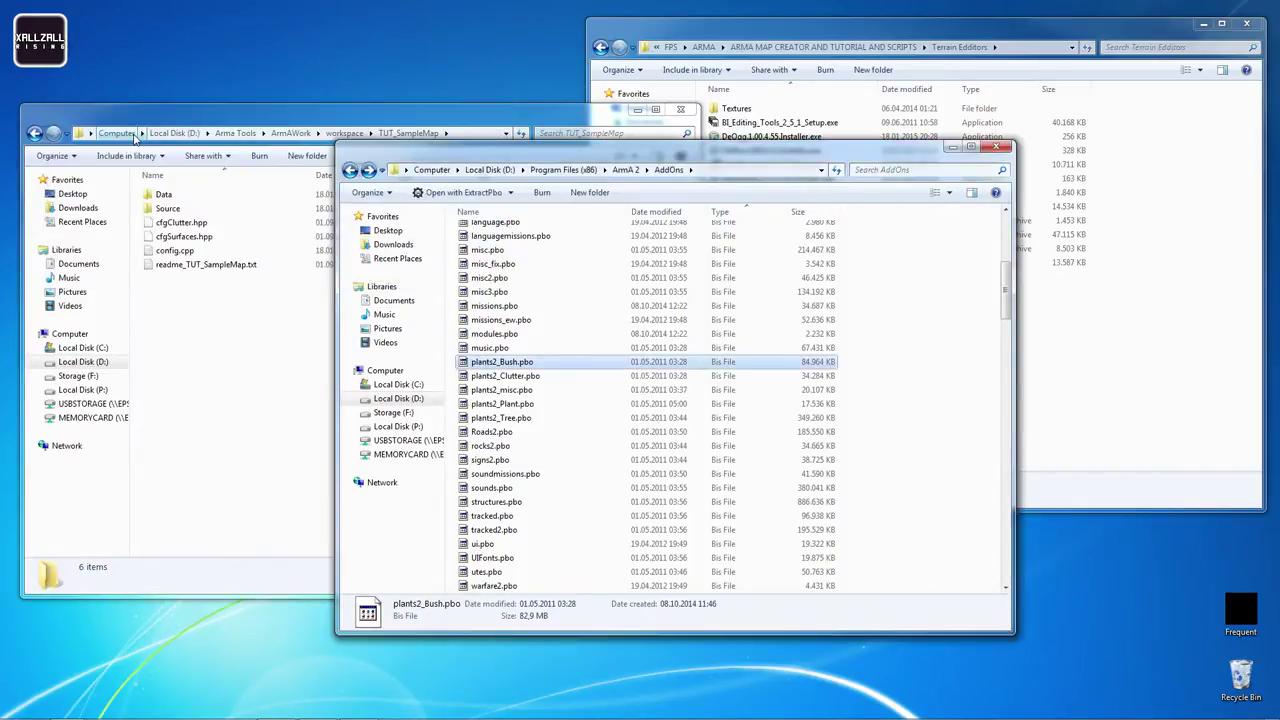
Extract plants2_Clutter.pbo, plants2_misc.pbo, plants2_Plant.pbo, plants2_Tree.pbo and Roads2.pbo with ExtractPbo
{"action": "left_click", "coordinate": [536, 377]}
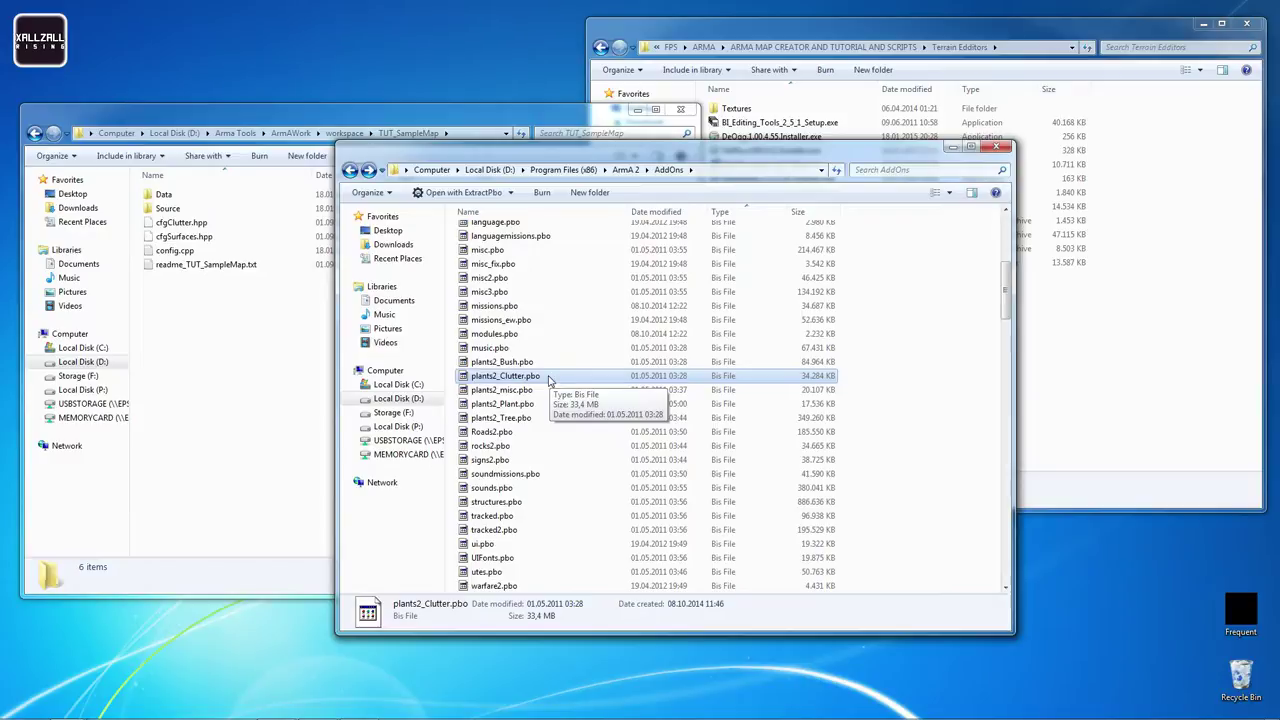
{"action": "left_click", "coordinate": [550, 378]}
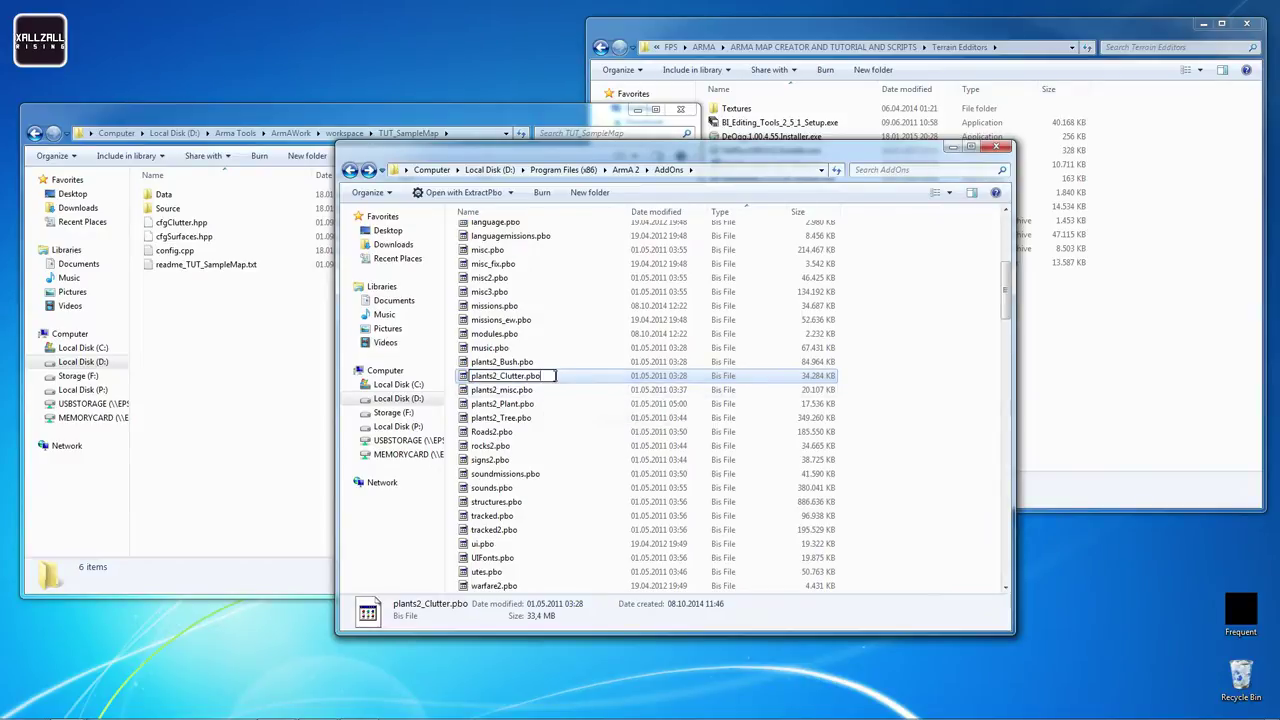
{"action": "double_click", "coordinate": [566, 378]}
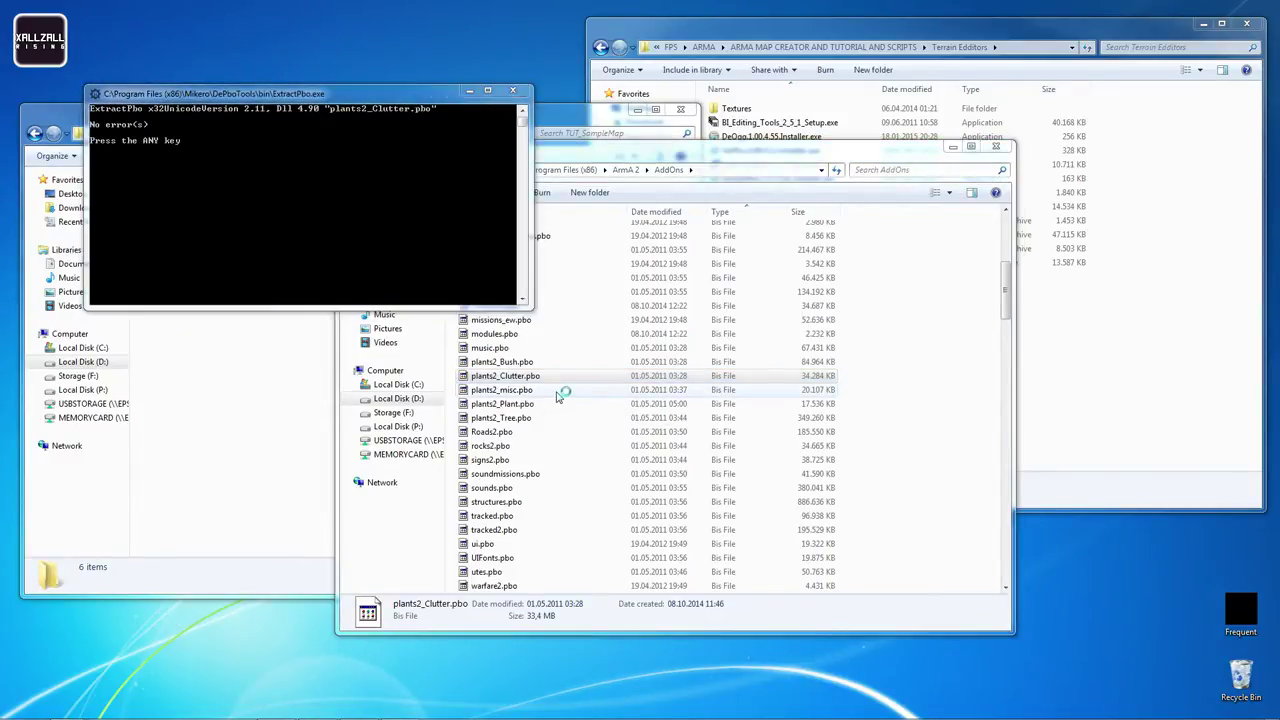
{"action": "double_click", "coordinate": [558, 390]}
{"action": "double_click", "coordinate": [558, 431]}
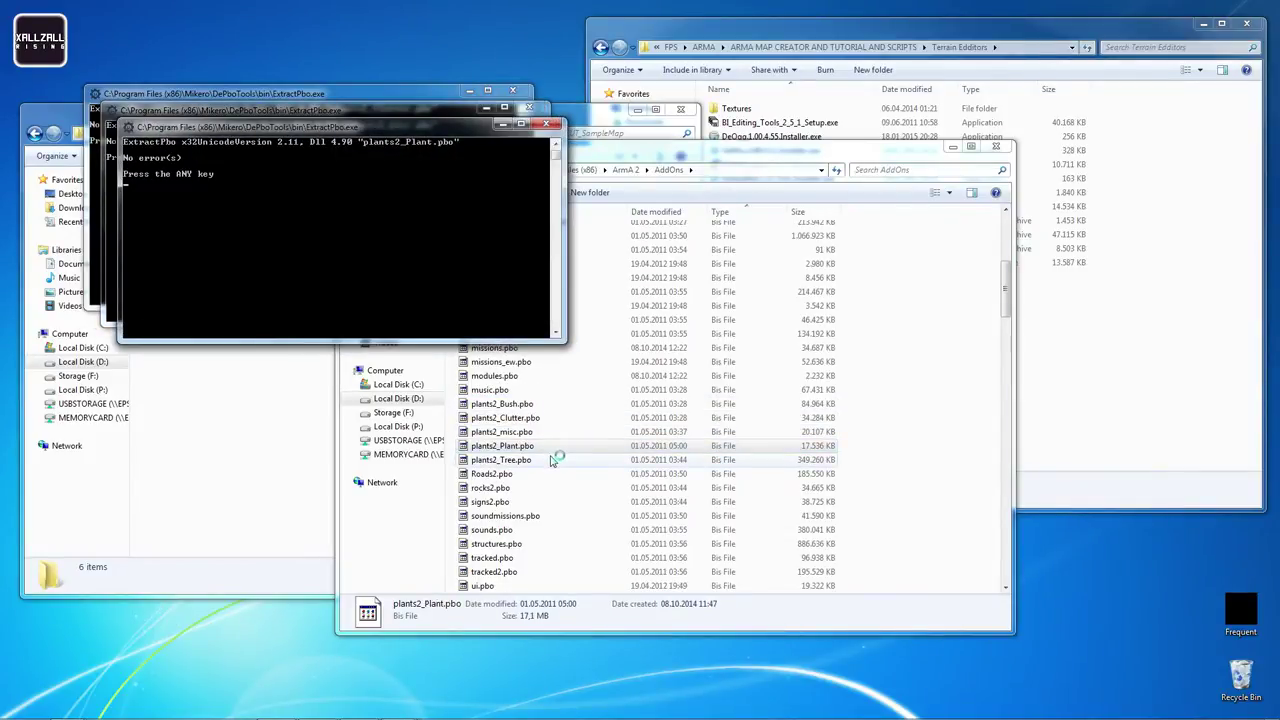
{"action": "double_click", "coordinate": [552, 460]}
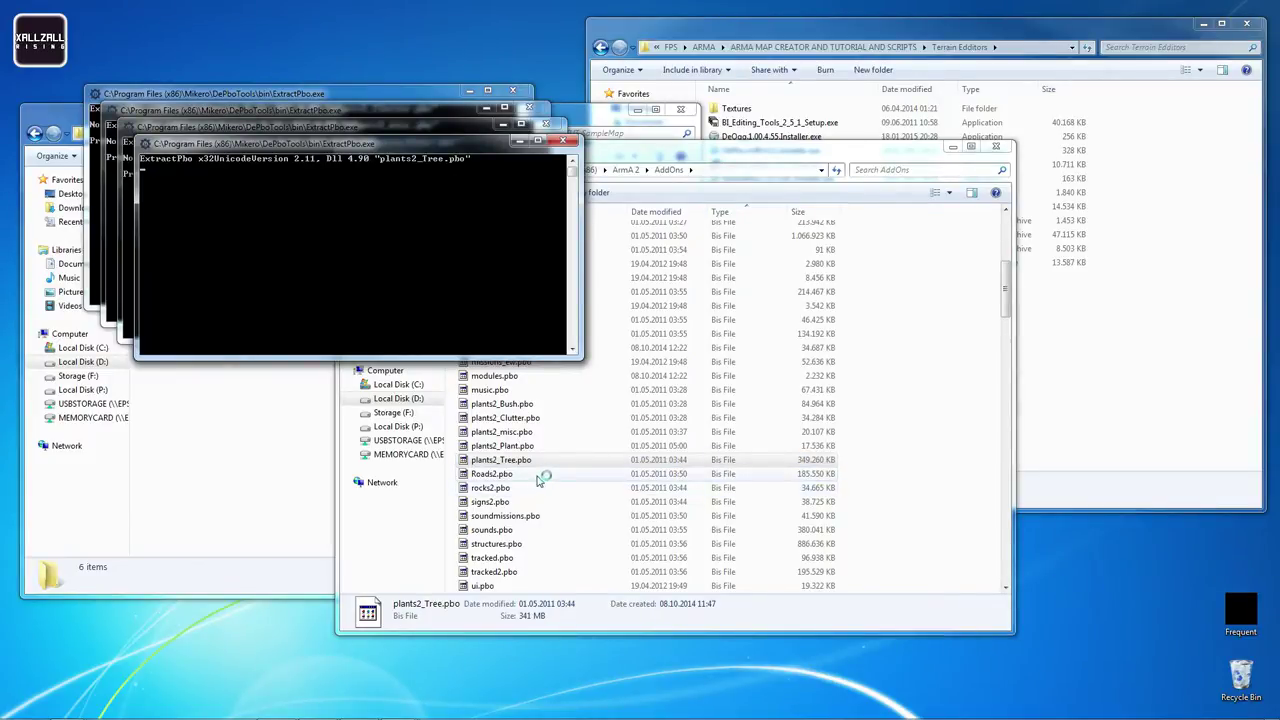
{"action": "double_click", "coordinate": [537, 476]}
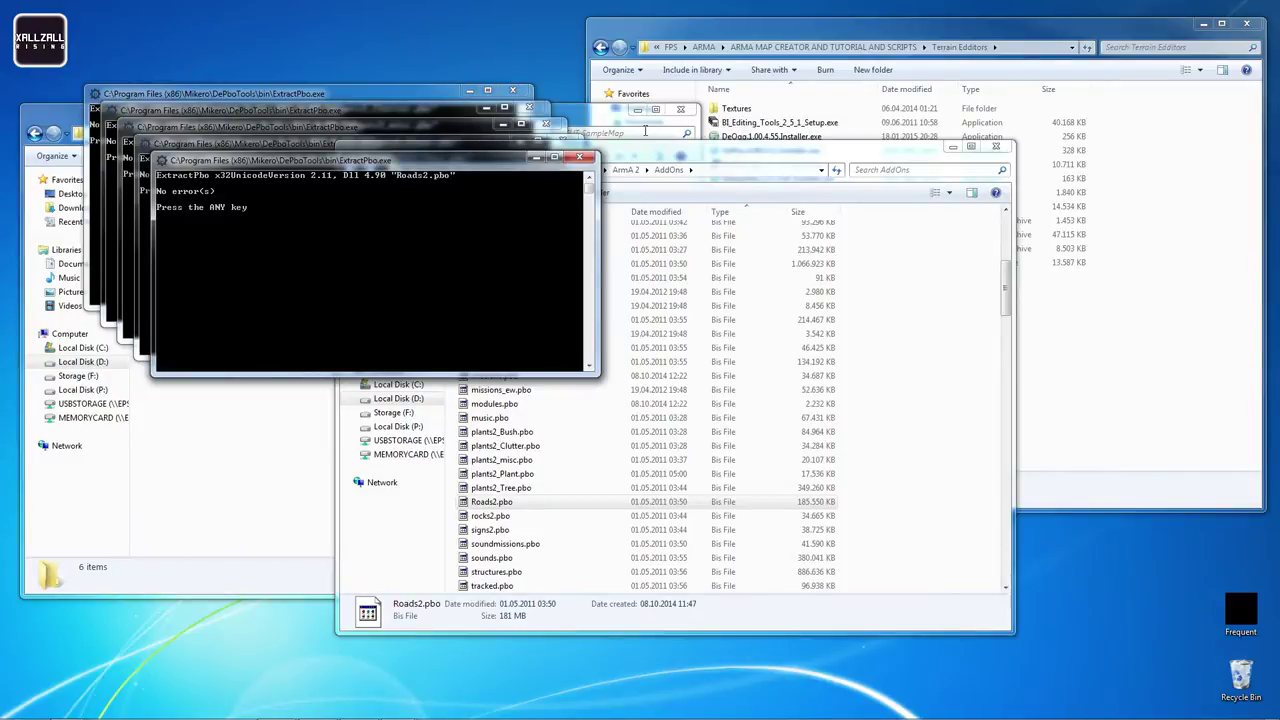
Move the AddOns window clear of the ExtractPbo consoles and dismiss all five finished ones
{"action": "left_click_drag", "start_coordinate": [638, 152], "coordinate": [755, 203]}
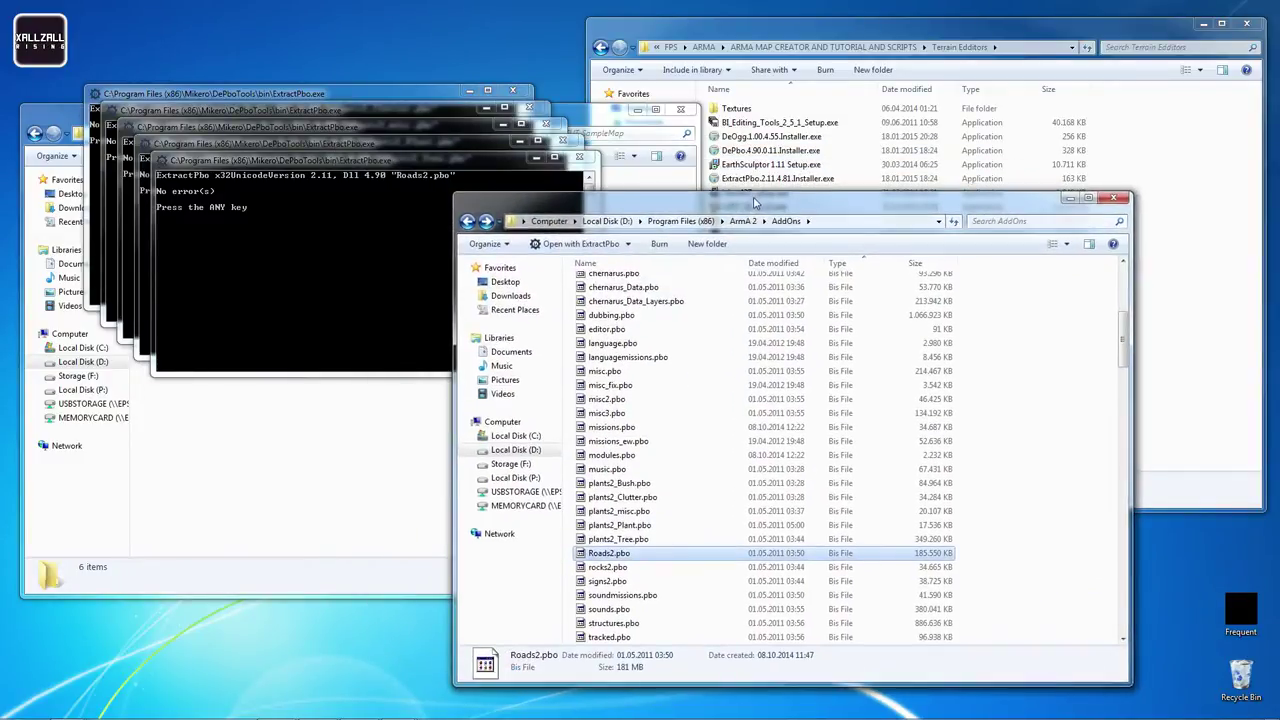
{"action": "left_click", "coordinate": [324, 225]}
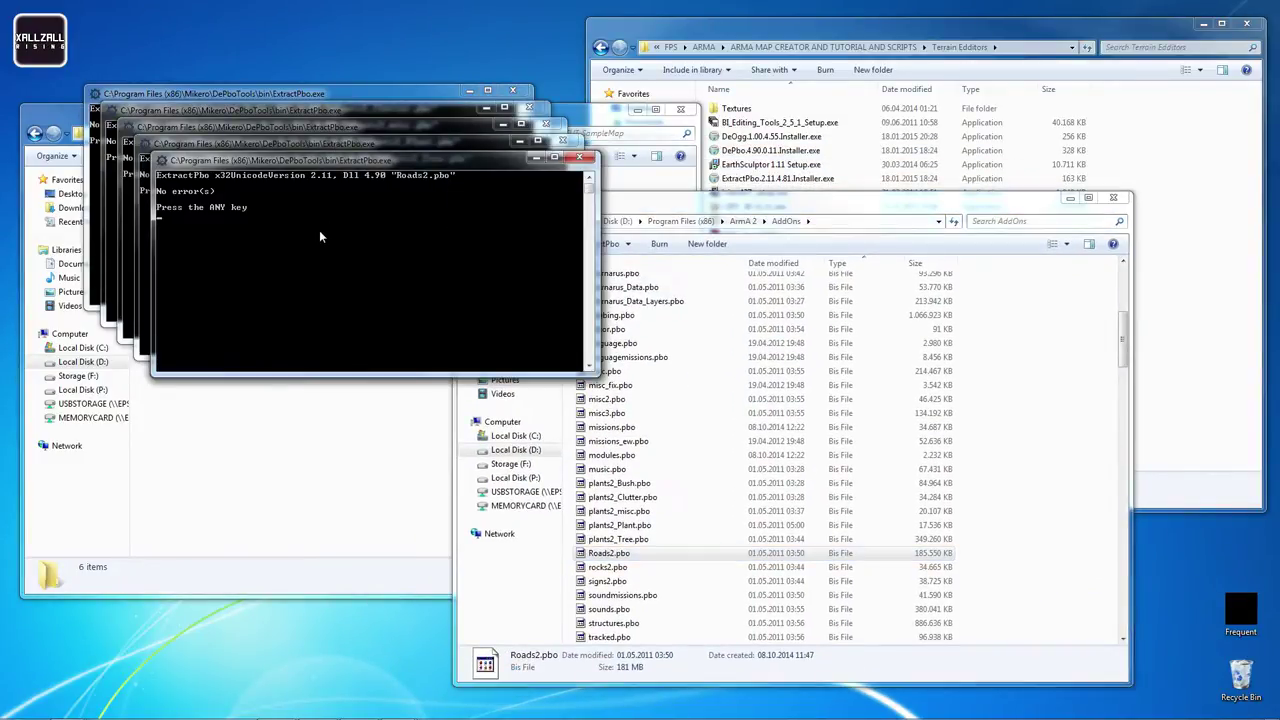
{"action": "key", "text": "Return"}
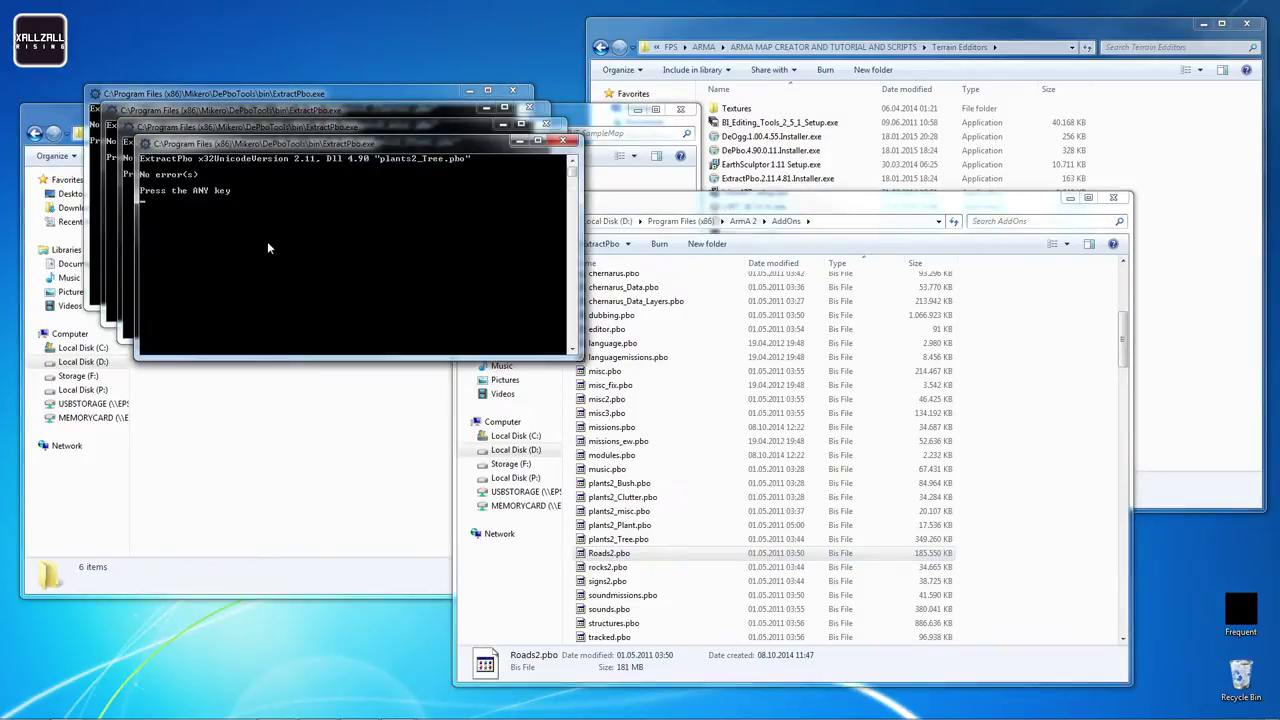
{"action": "key", "text": "Return"}
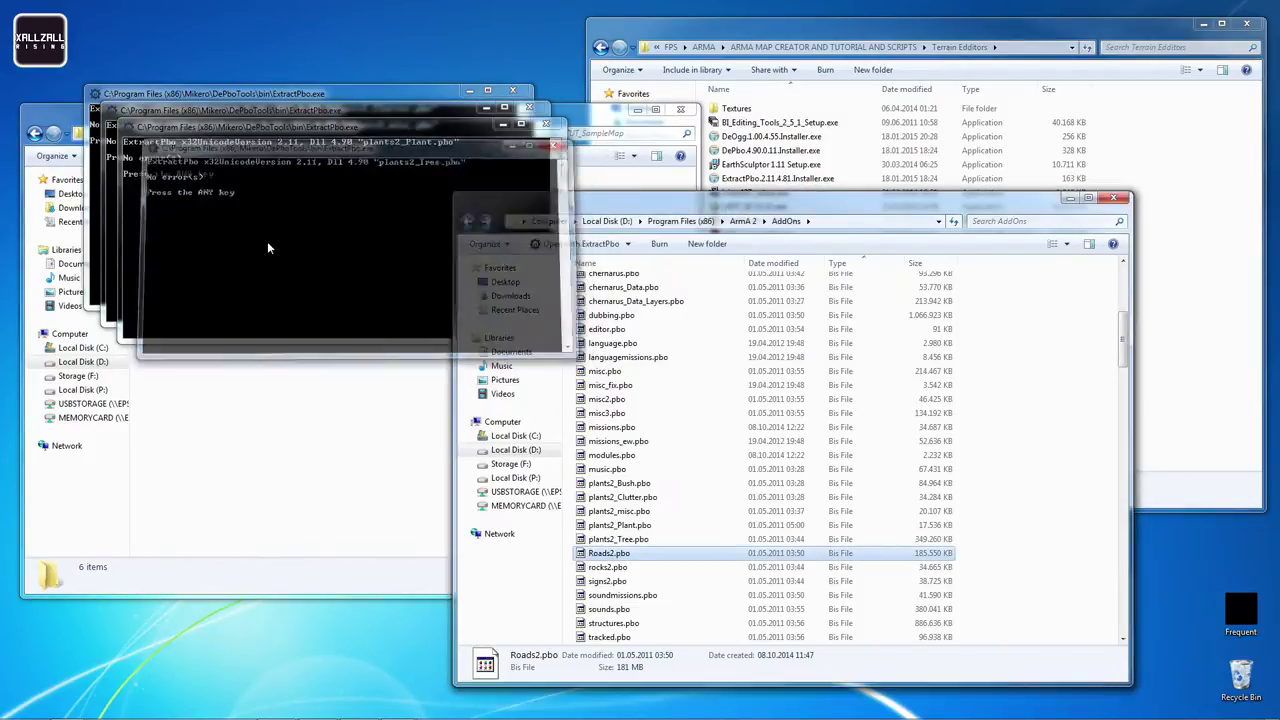
{"action": "key", "text": "Return"}
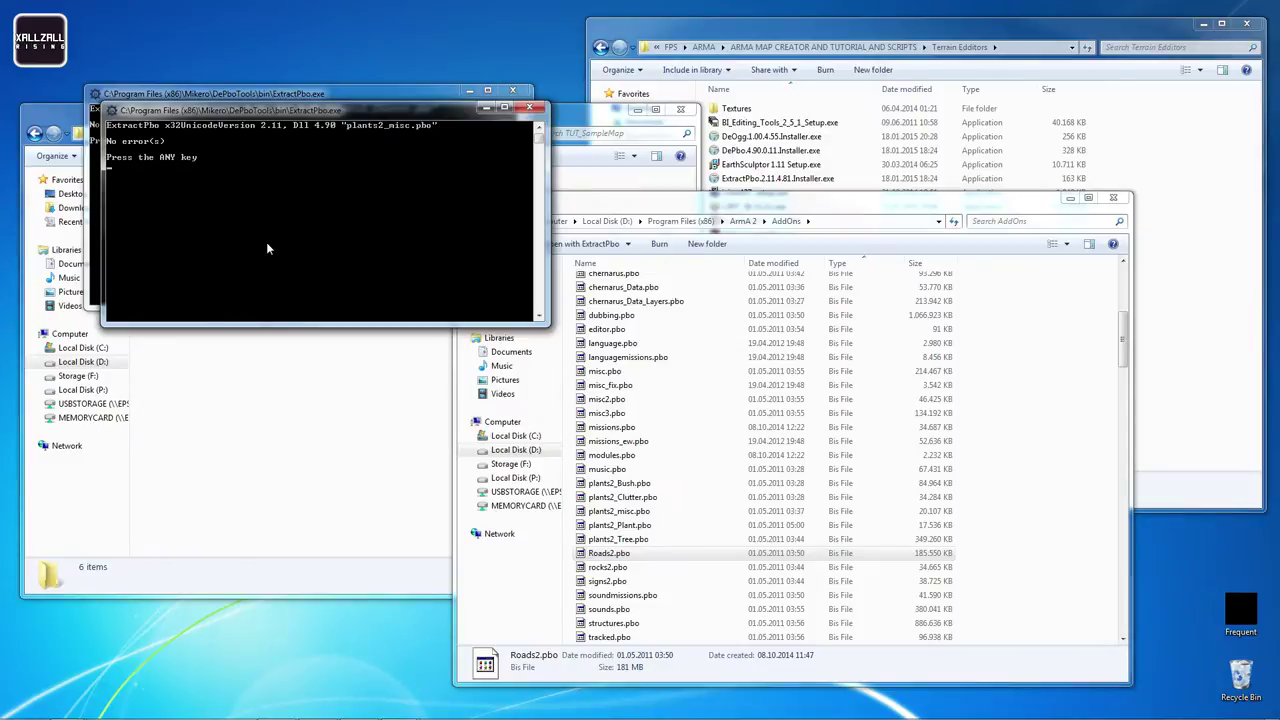
{"action": "key", "text": "Return"}
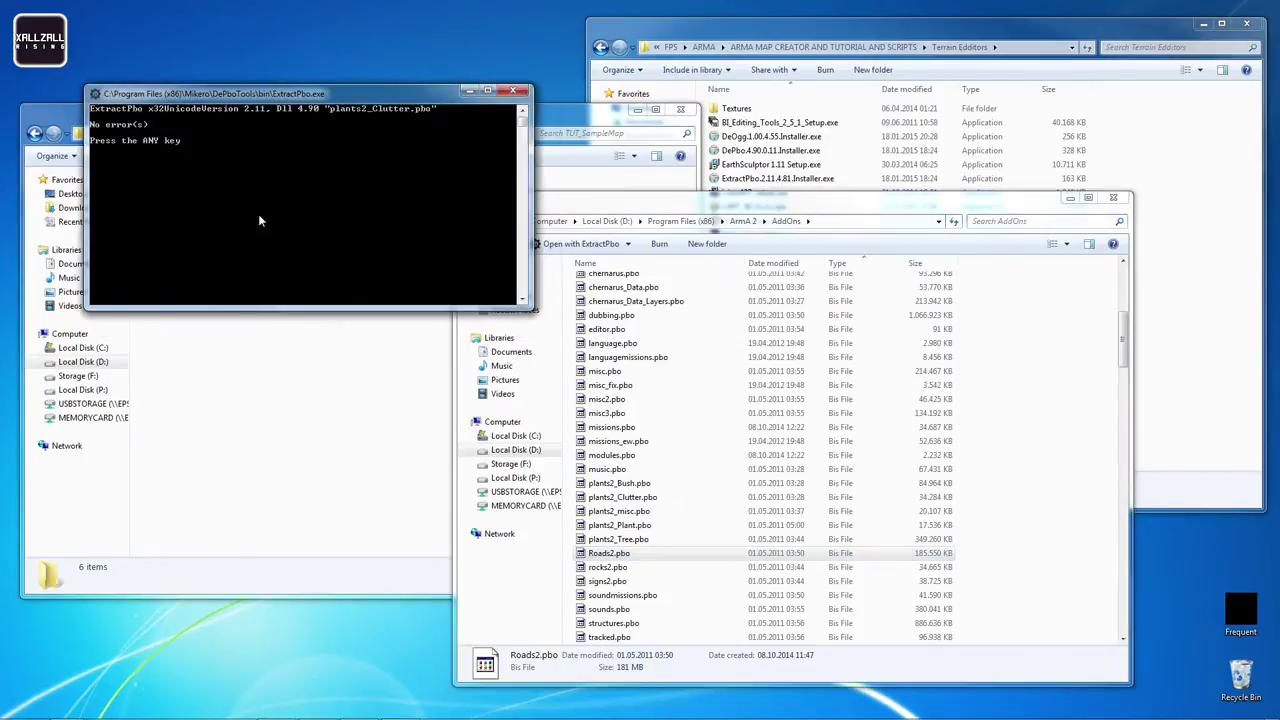
{"action": "key", "text": "Return"}
Extract ca.pbo and buildings2.pbo from the AddOns folder with ExtractPbo
{"action": "left_click", "coordinate": [618, 360]}
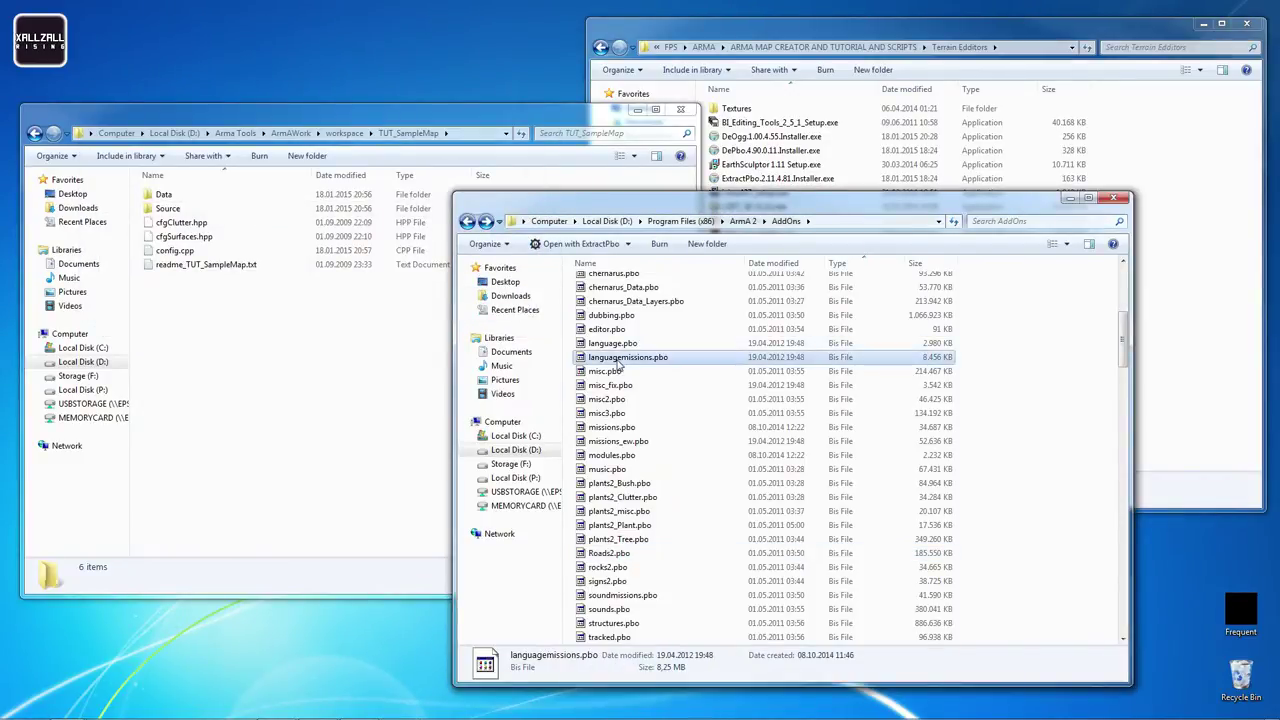
{"action": "scroll", "coordinate": [620, 366], "scroll_direction": "up", "scroll_amount": 7}
{"action": "scroll", "coordinate": [620, 366], "scroll_direction": "down", "scroll_amount": 2}
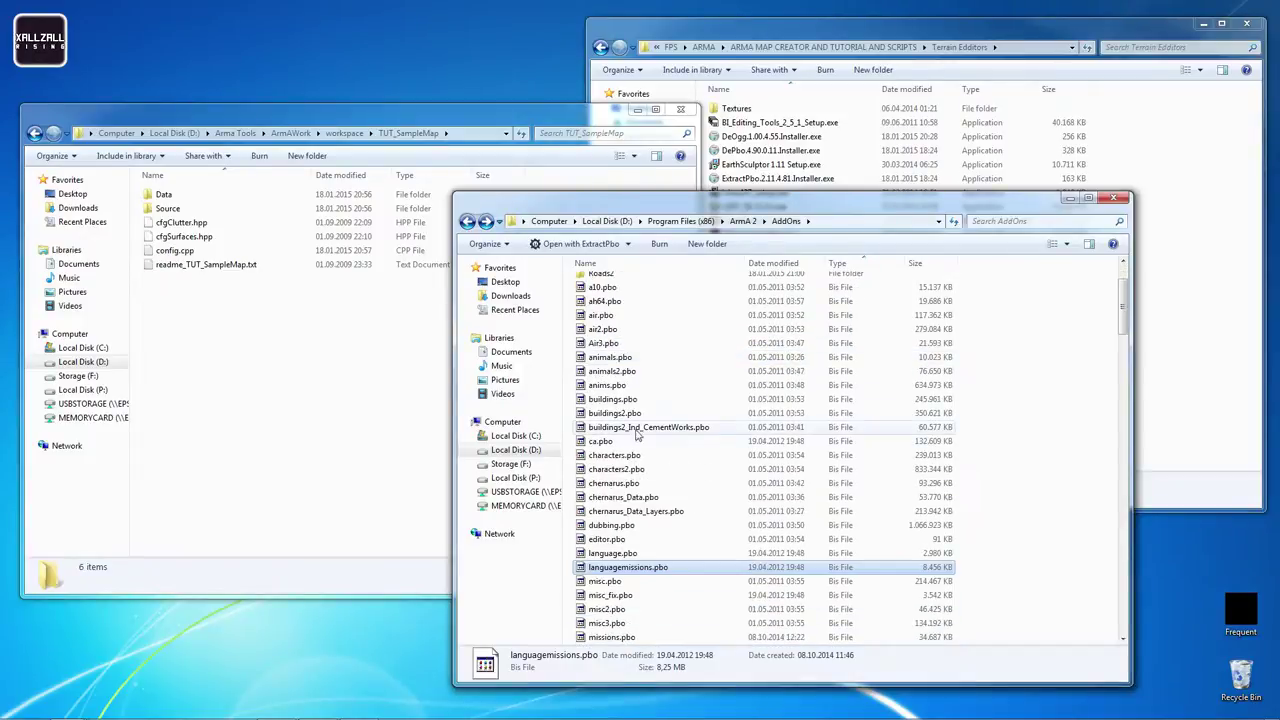
{"action": "left_click", "coordinate": [619, 442]}
{"action": "double_click", "coordinate": [619, 442]}
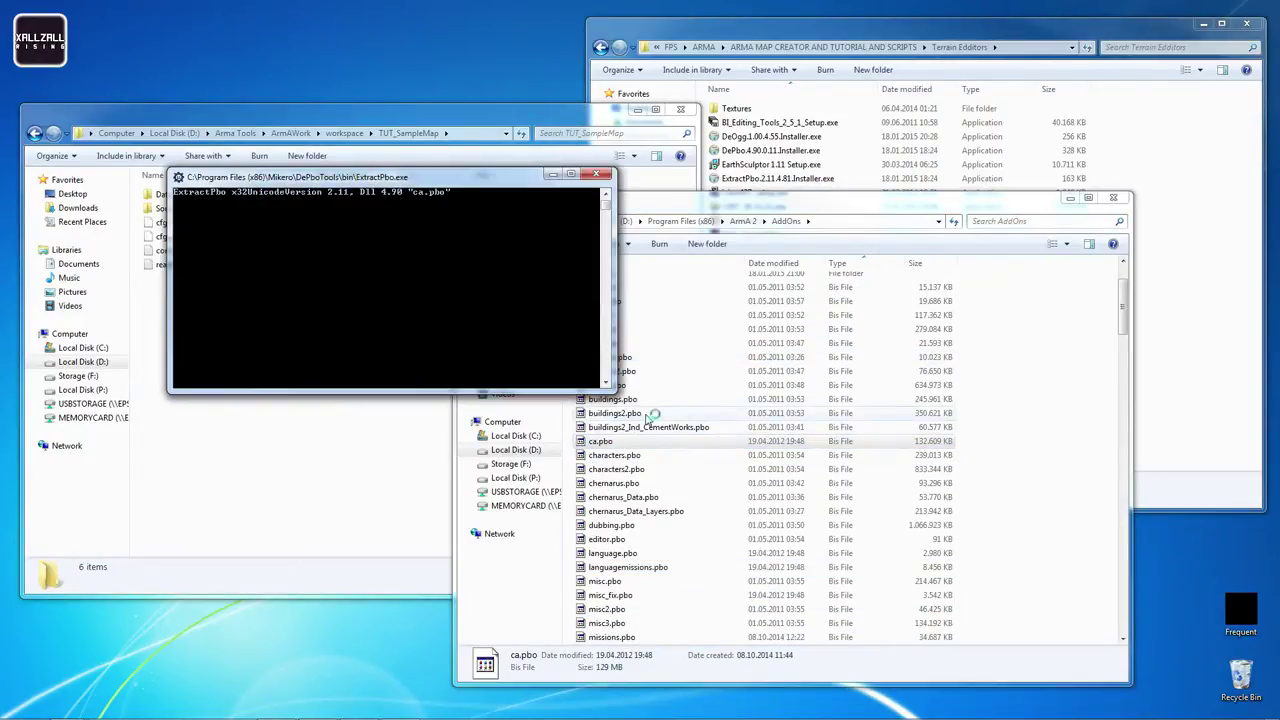
{"action": "left_click", "coordinate": [665, 416]}
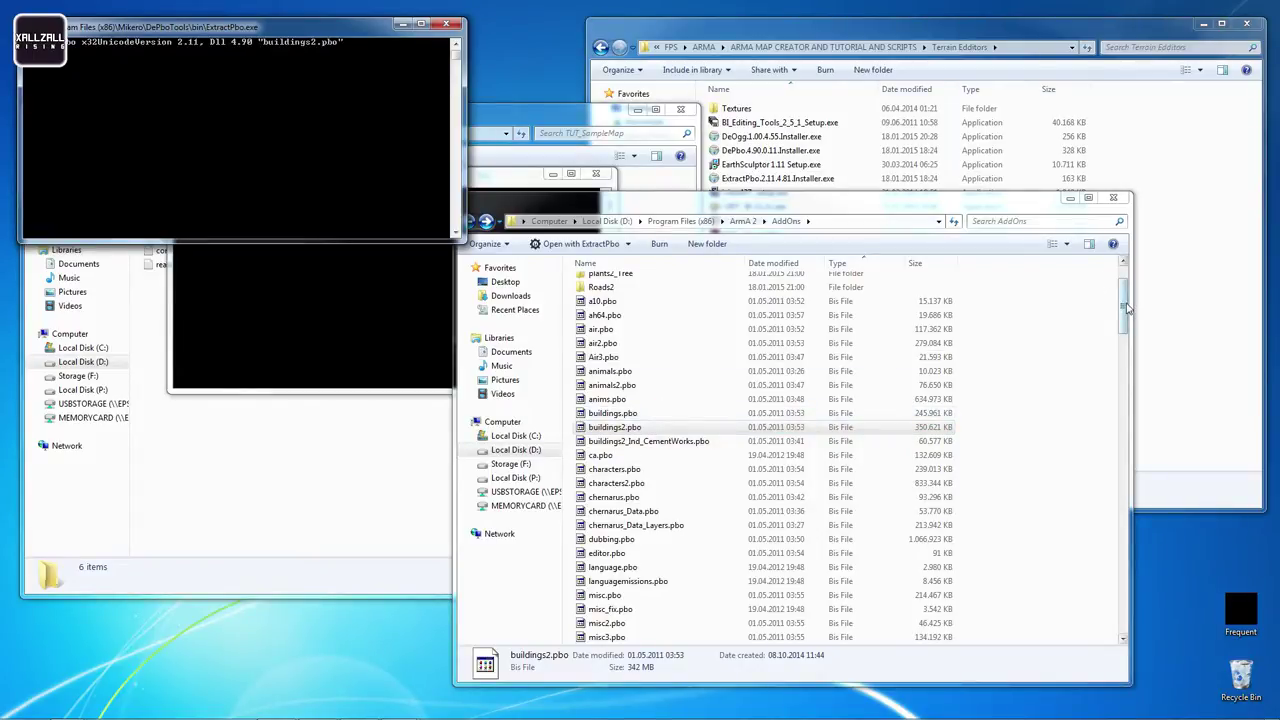
Check the extracted folders in AddOns and dismiss the finished buildings2.pbo and ca.pbo ExtractPbo consoles
{"action": "left_click_drag", "start_coordinate": [1125, 308], "coordinate": [1127, 288]}
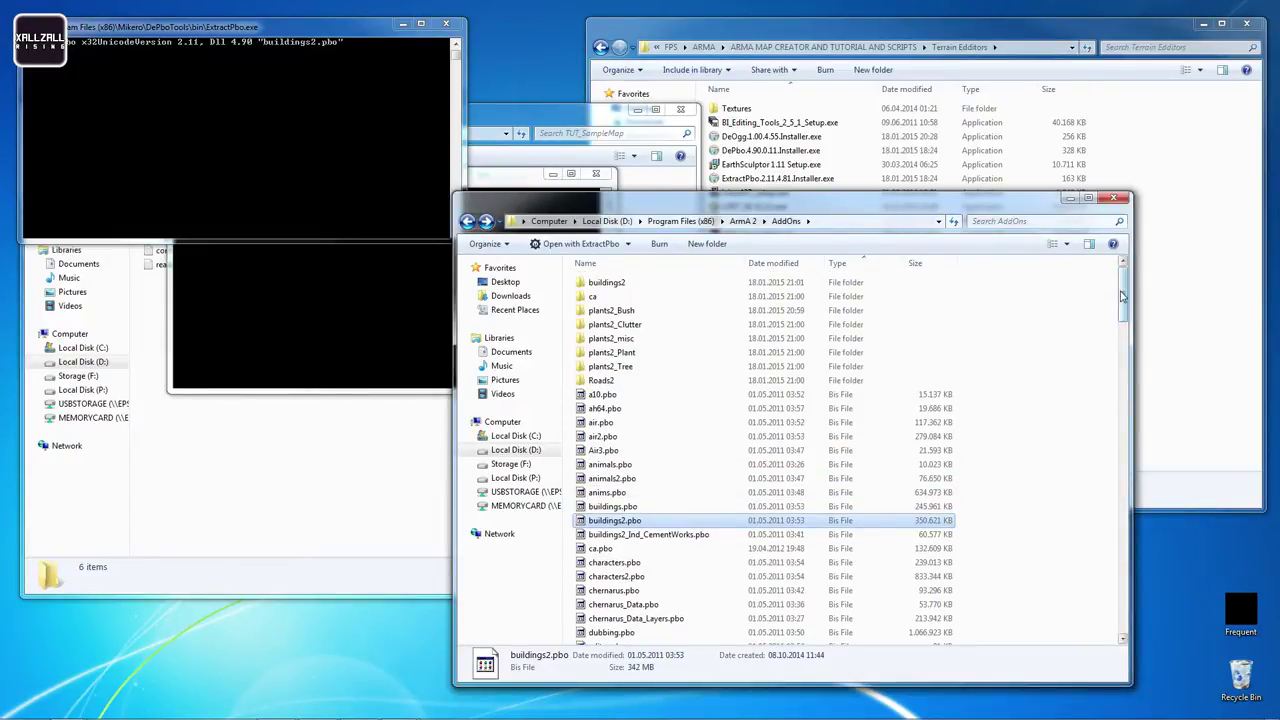
{"action": "left_click_drag", "start_coordinate": [1122, 296], "coordinate": [1124, 335]}
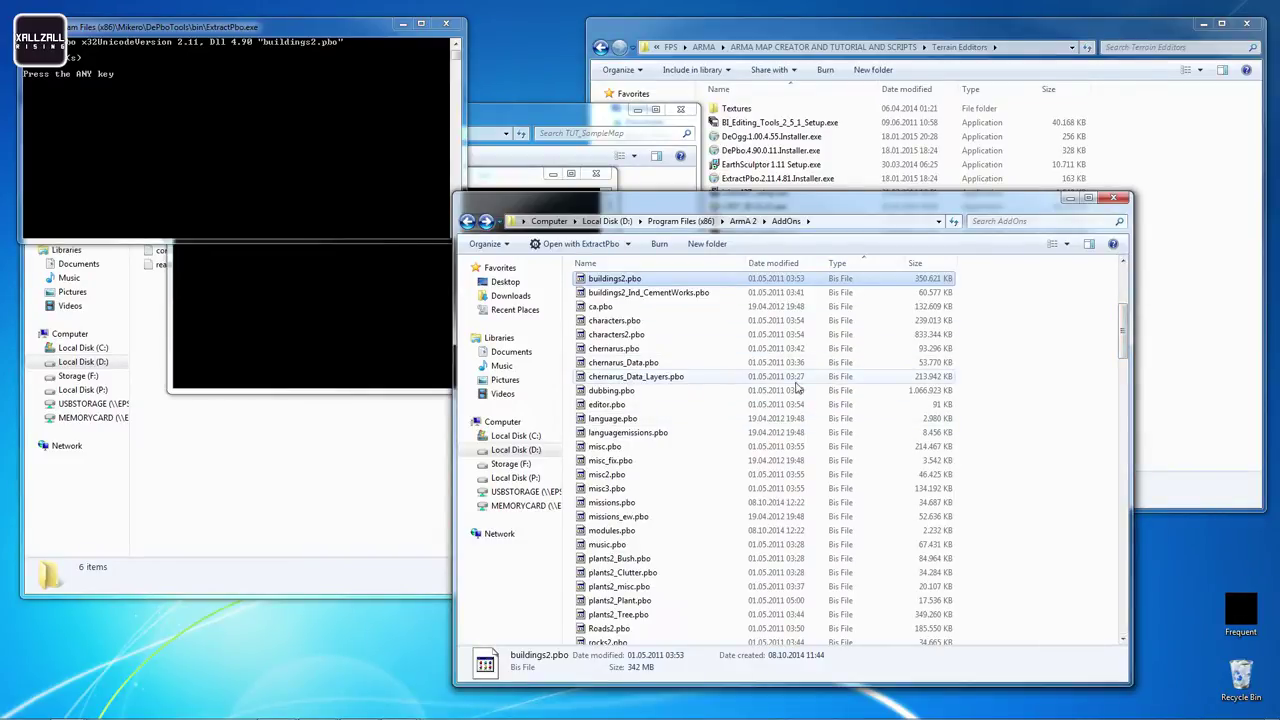
{"action": "left_click_drag", "start_coordinate": [1130, 345], "coordinate": [1128, 295]}
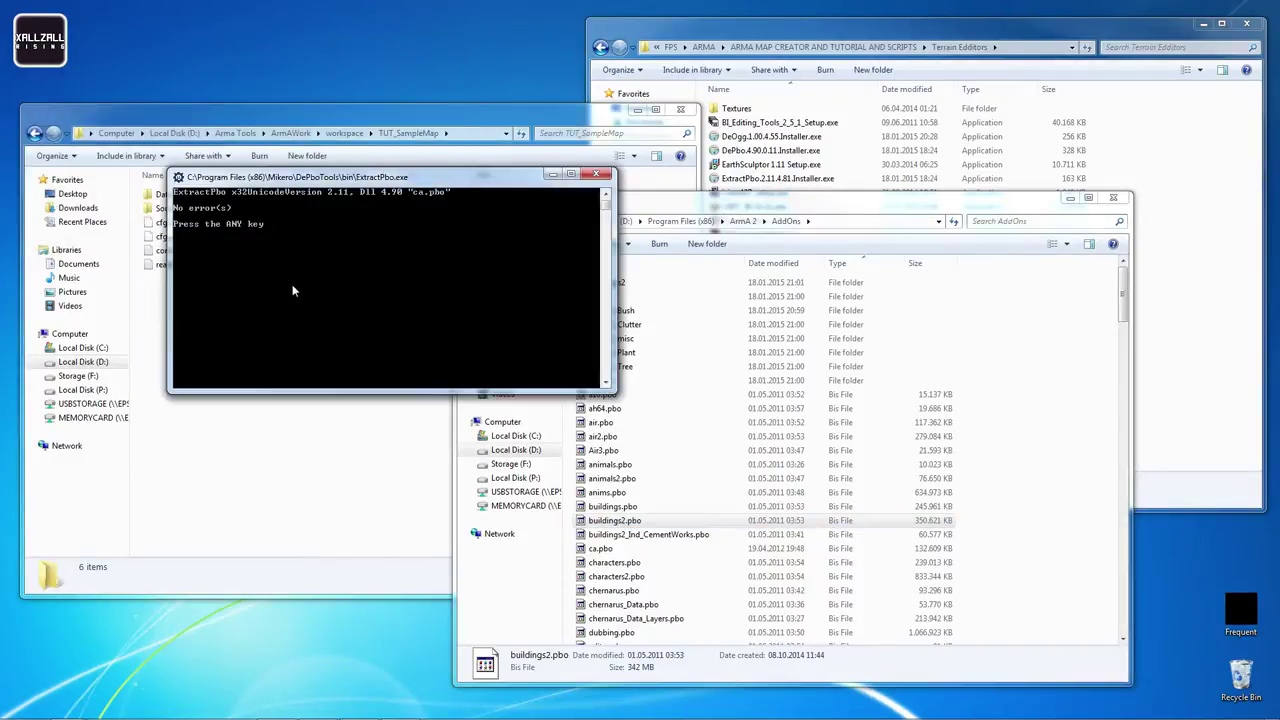
{"action": "key", "text": "space"}
{"action": "key", "text": "a"}
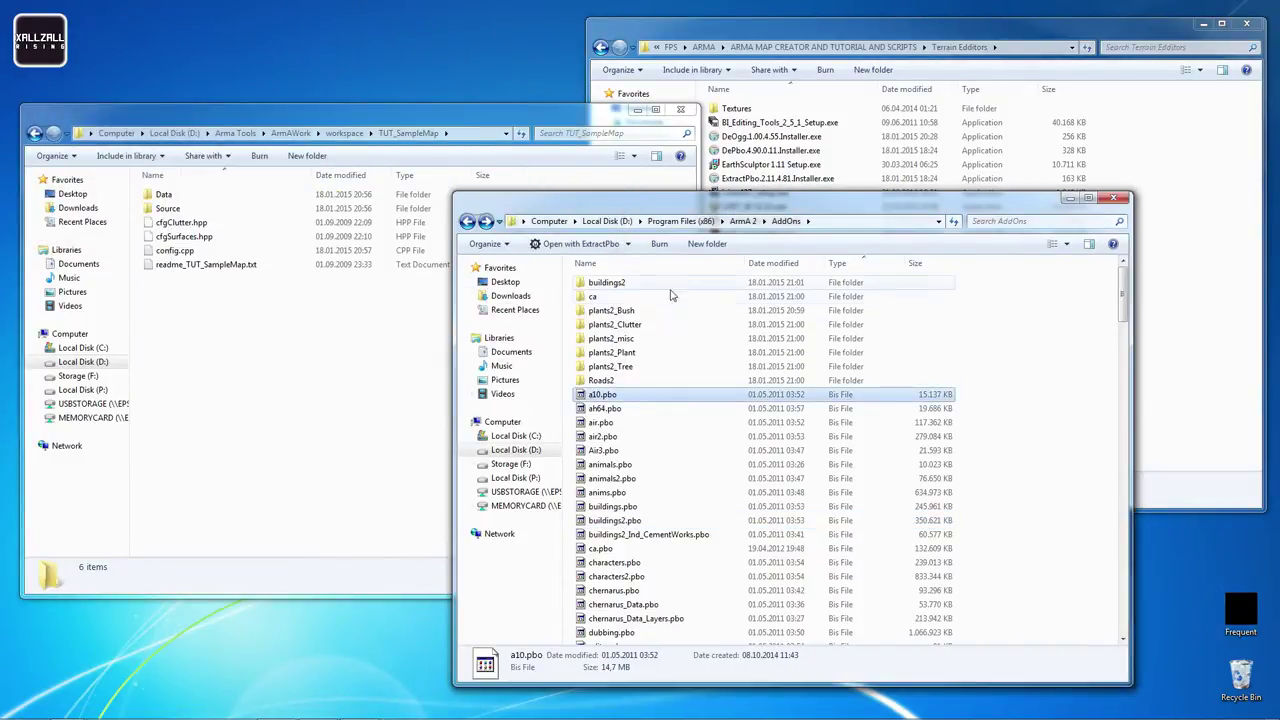
{"action": "left_click", "coordinate": [668, 283]}
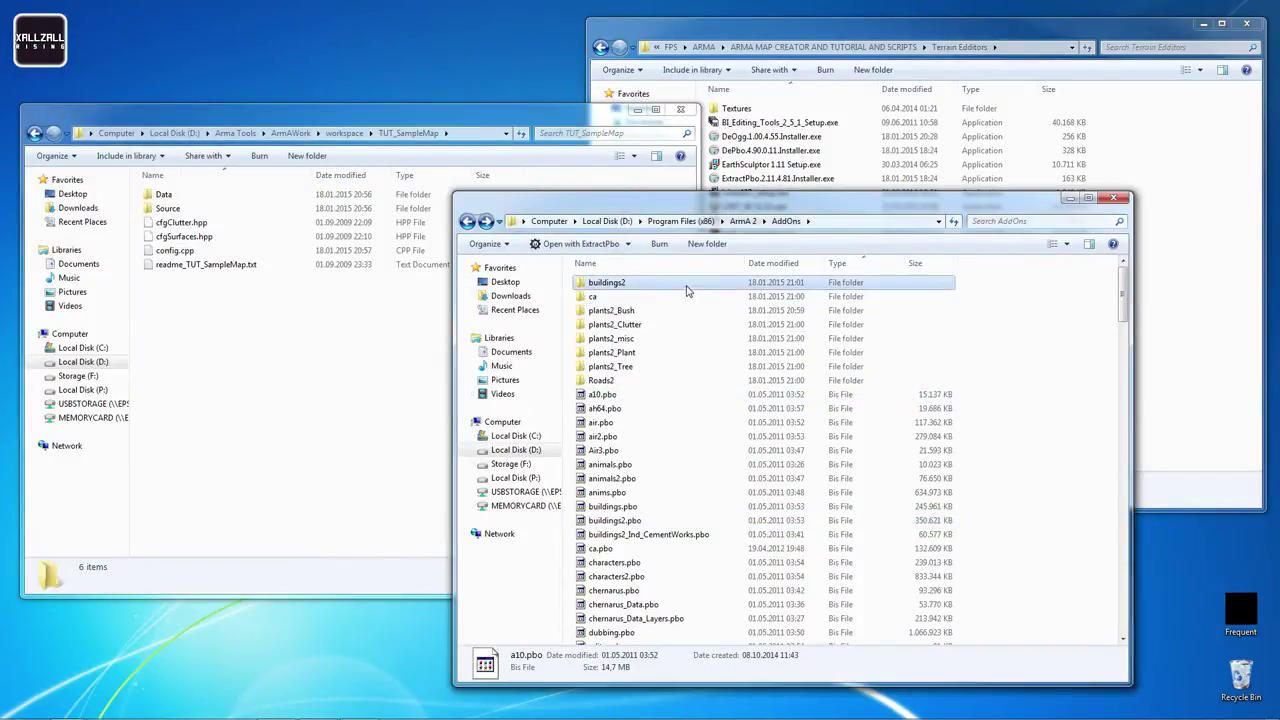
{"action": "left_click", "coordinate": [696, 381], "text": "shift"}
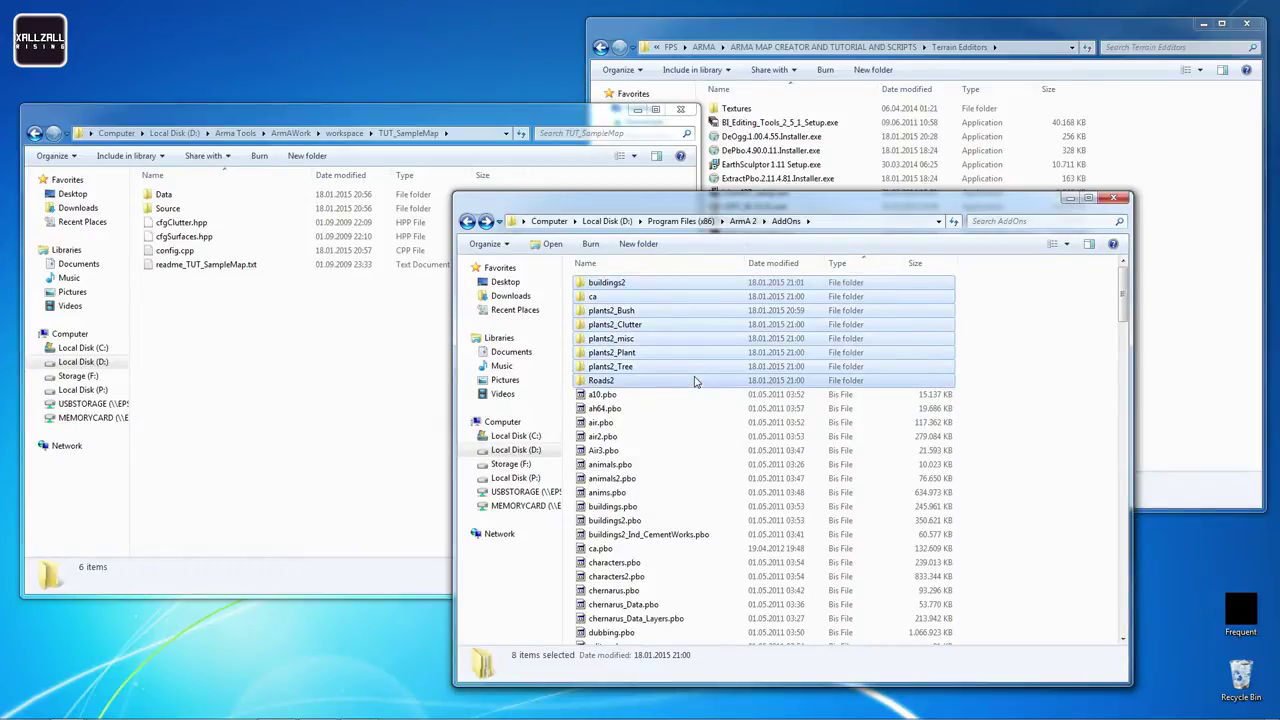
{"action": "left_click", "coordinate": [678, 341]}
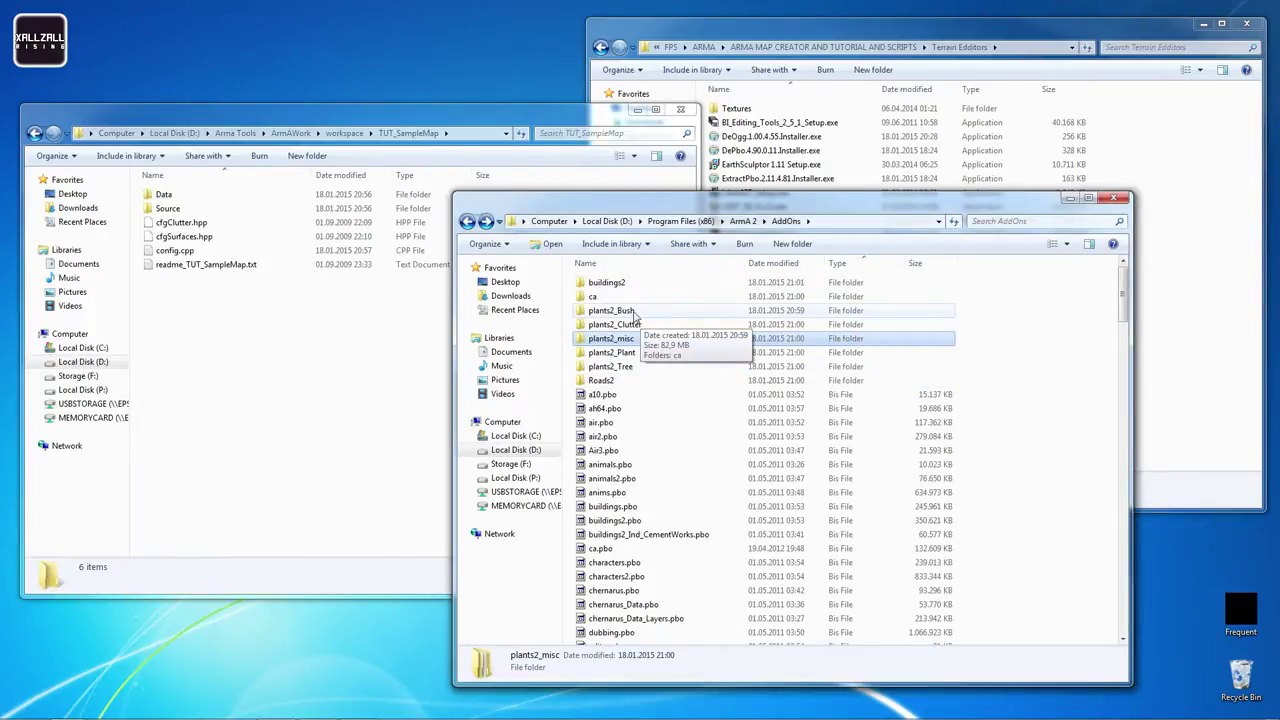
Create a new folder named plants2 in the ArmA 2 AddOns folder
{"action": "right_click", "coordinate": [1062, 344]}
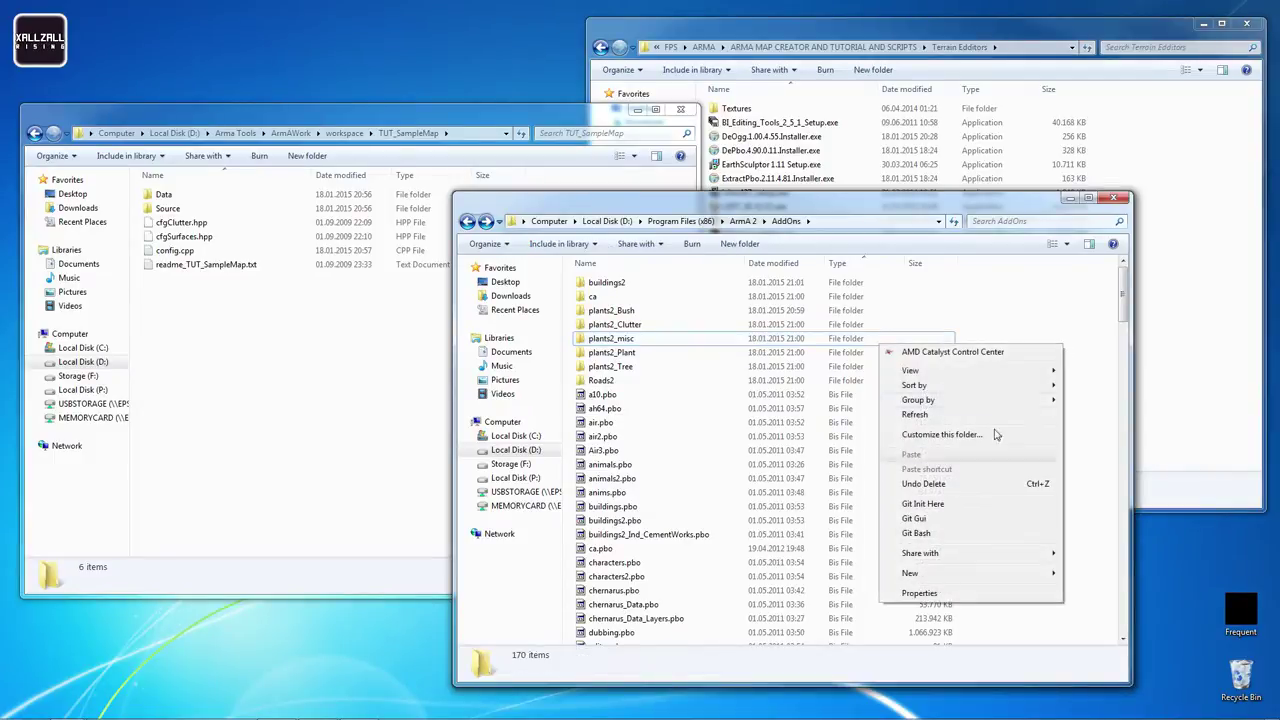
{"action": "mouse_move", "coordinate": [957, 576]}
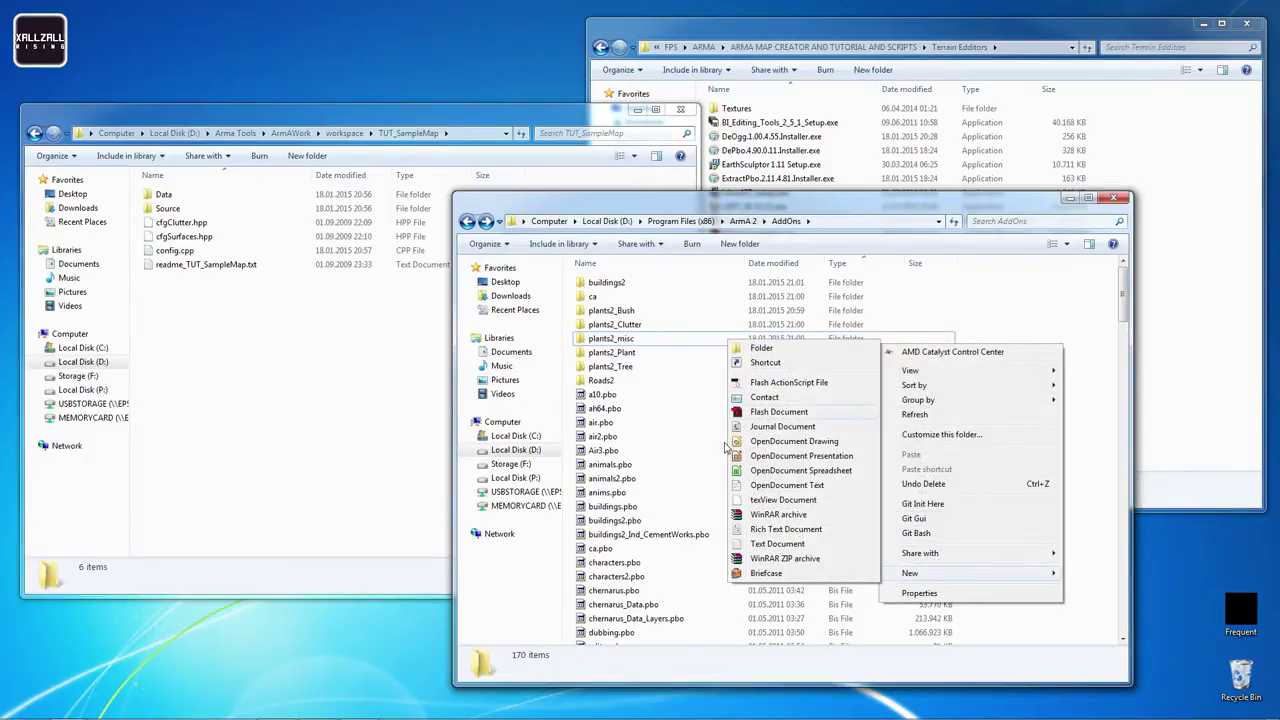
{"action": "left_click", "coordinate": [760, 350]}
{"action": "type", "text": "pla"}
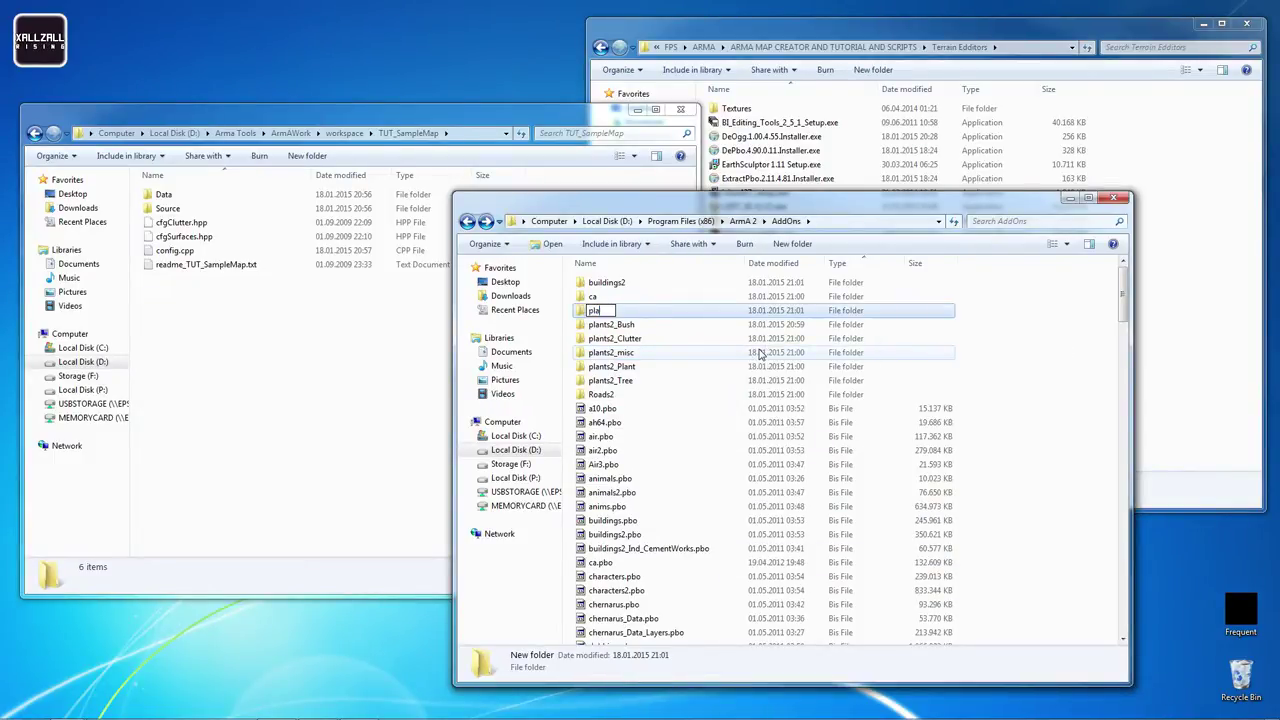
{"action": "type", "text": "nts2"}
{"action": "key", "text": "Return"}
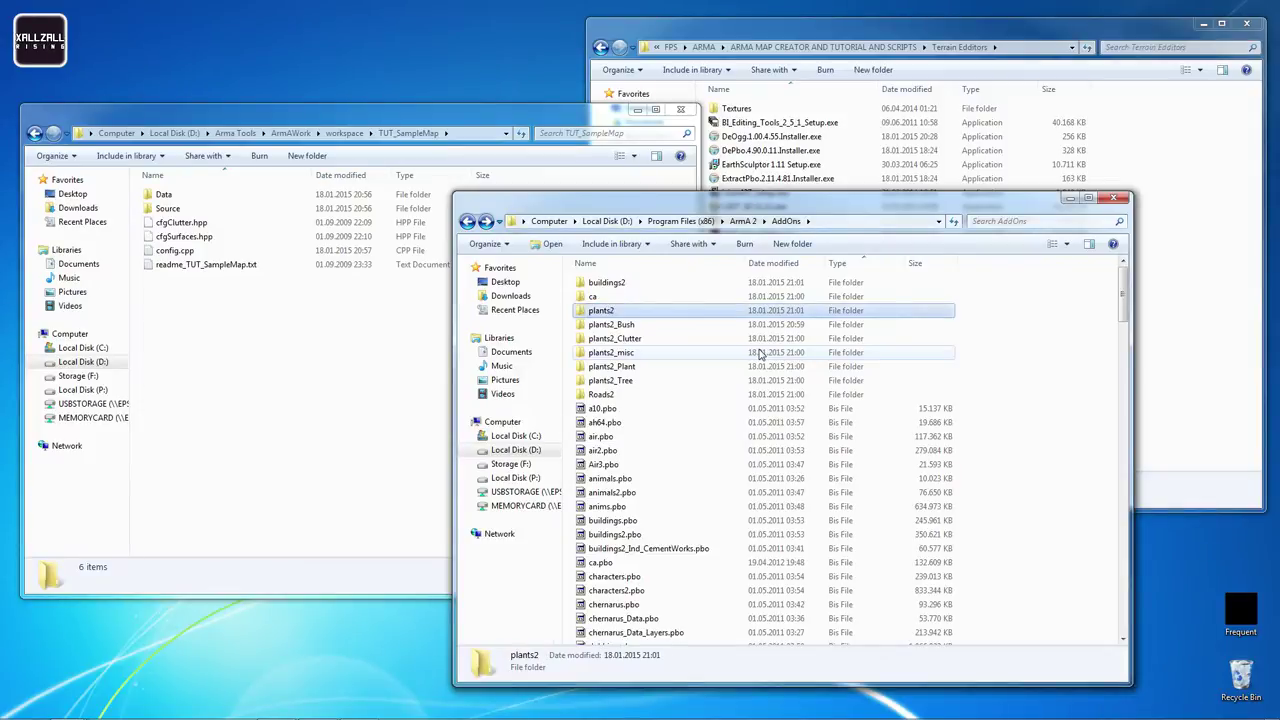
Examine the nested contents of plants2_Bush down to ca\plants2\bush, and return to the level that holds the bush folder
{"action": "left_click", "coordinate": [645, 330]}
{"action": "double_click", "coordinate": [671, 331]}
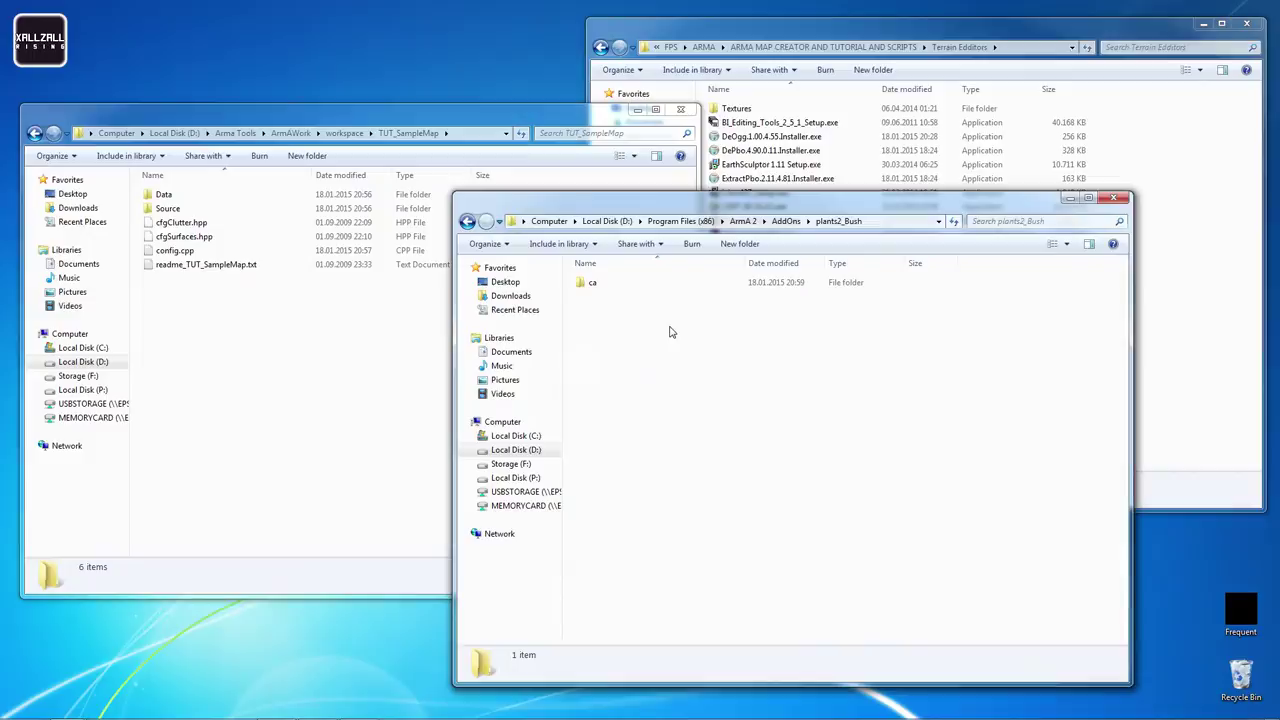
{"action": "double_click", "coordinate": [617, 290]}
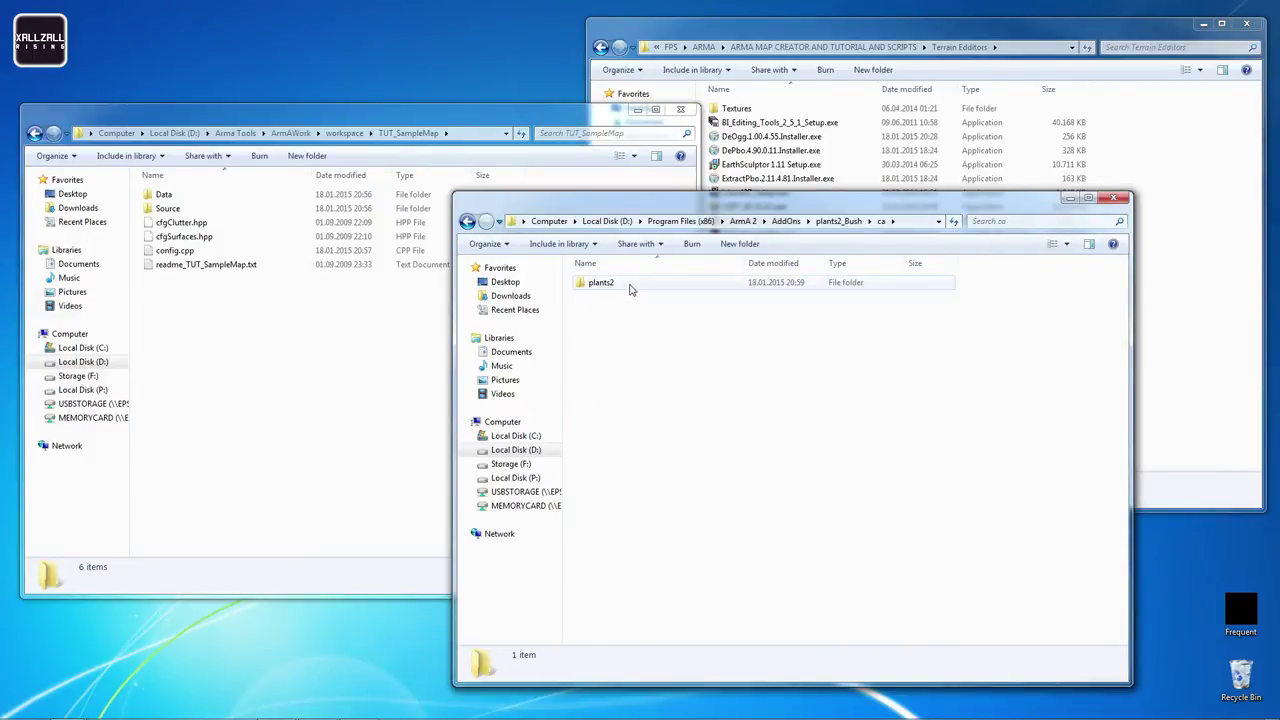
{"action": "double_click", "coordinate": [630, 289]}
{"action": "left_click", "coordinate": [629, 293]}
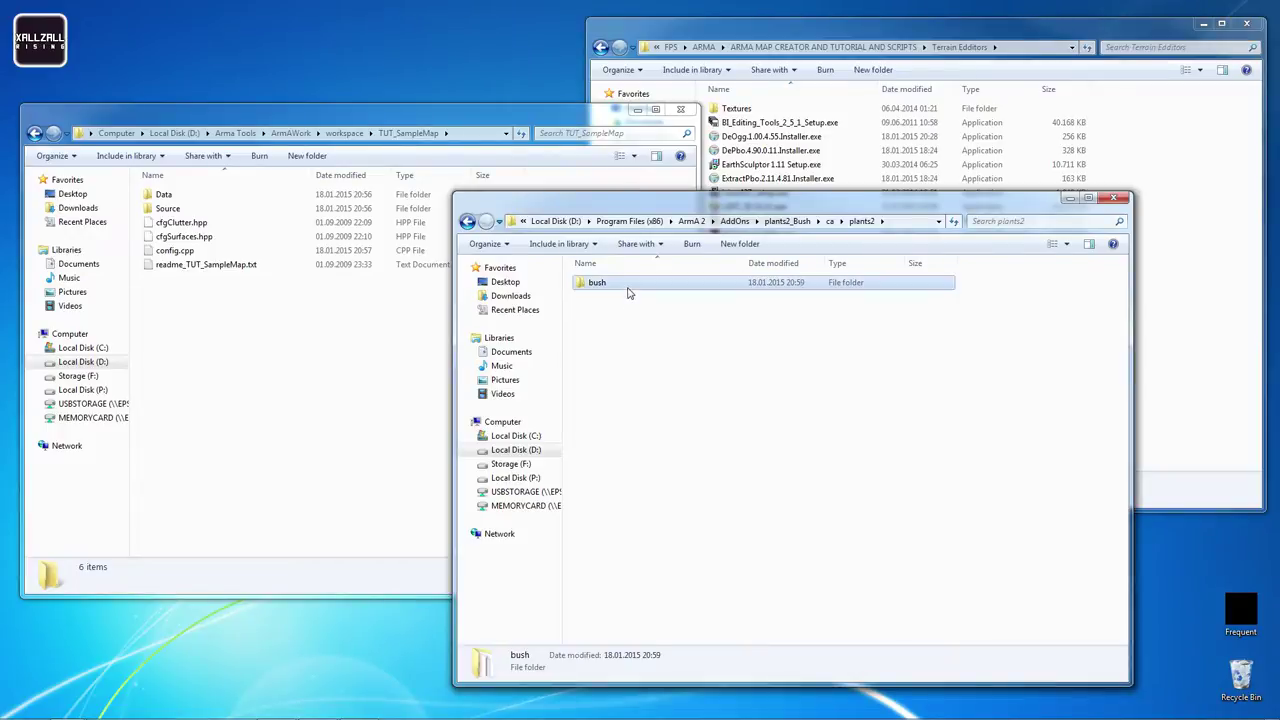
{"action": "double_click", "coordinate": [629, 290]}
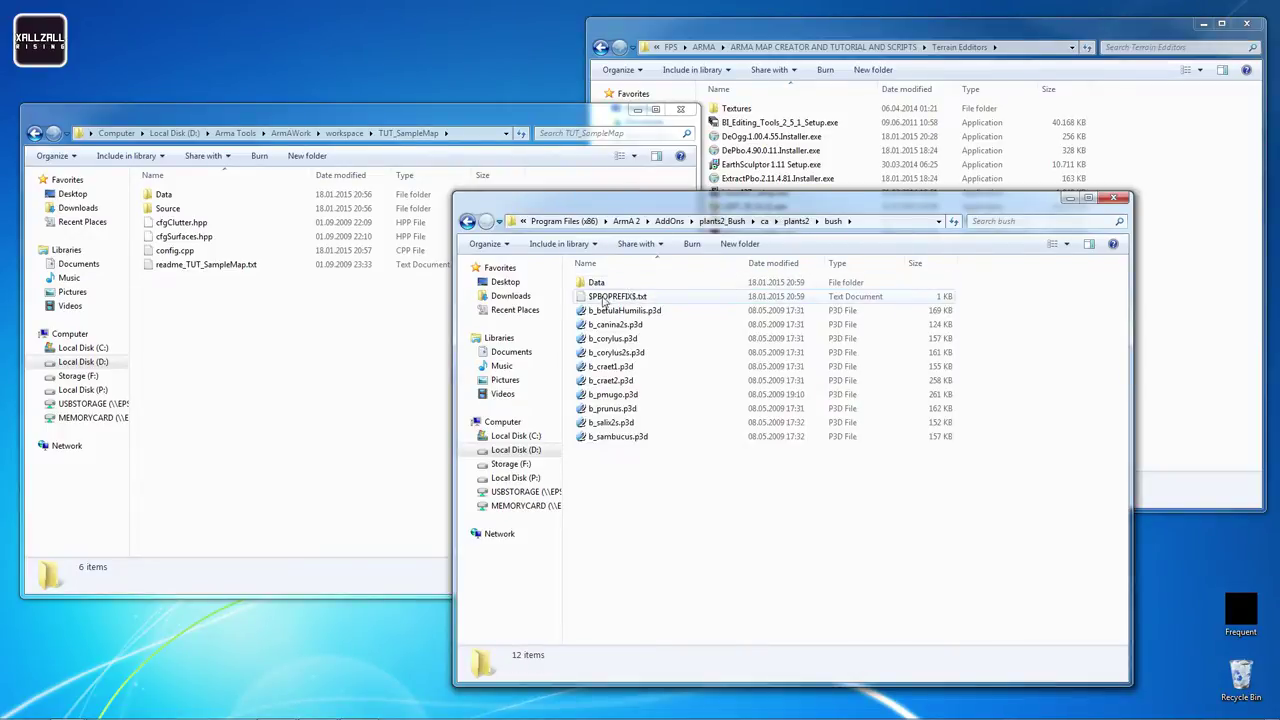
{"action": "left_click", "coordinate": [467, 221]}
{"action": "left_click", "coordinate": [467, 221]}
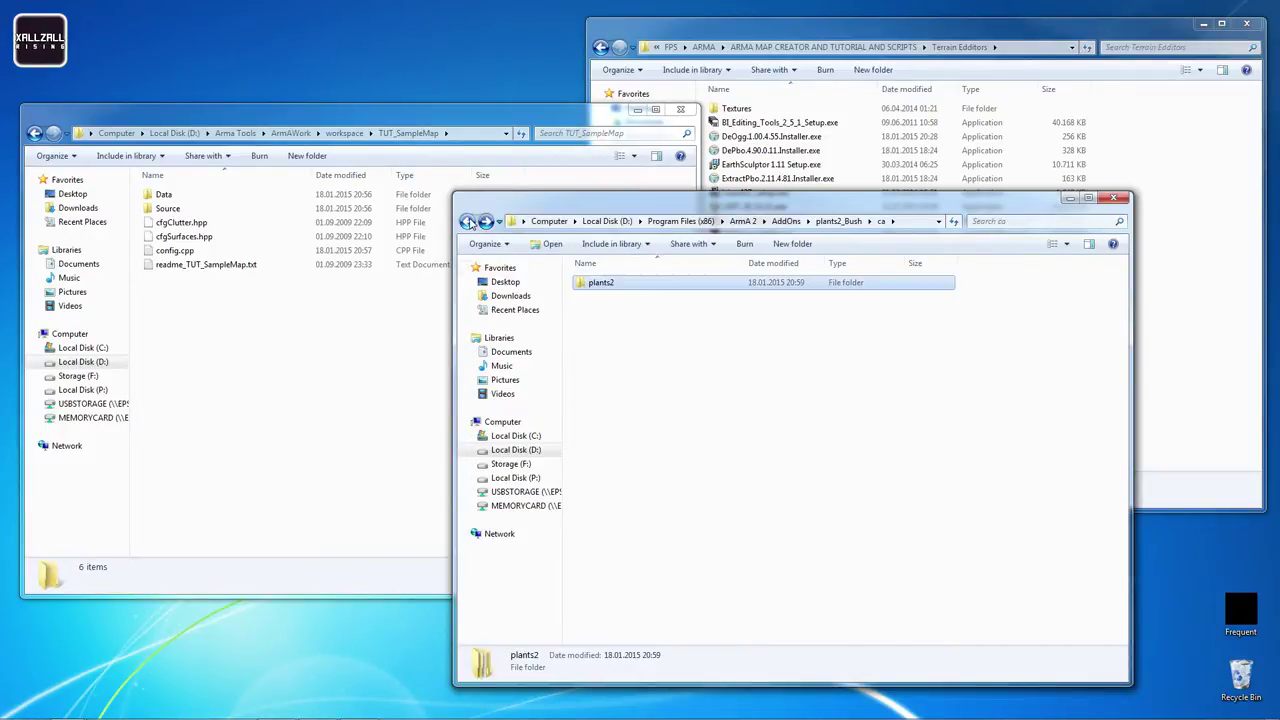
{"action": "left_click", "coordinate": [485, 221]}
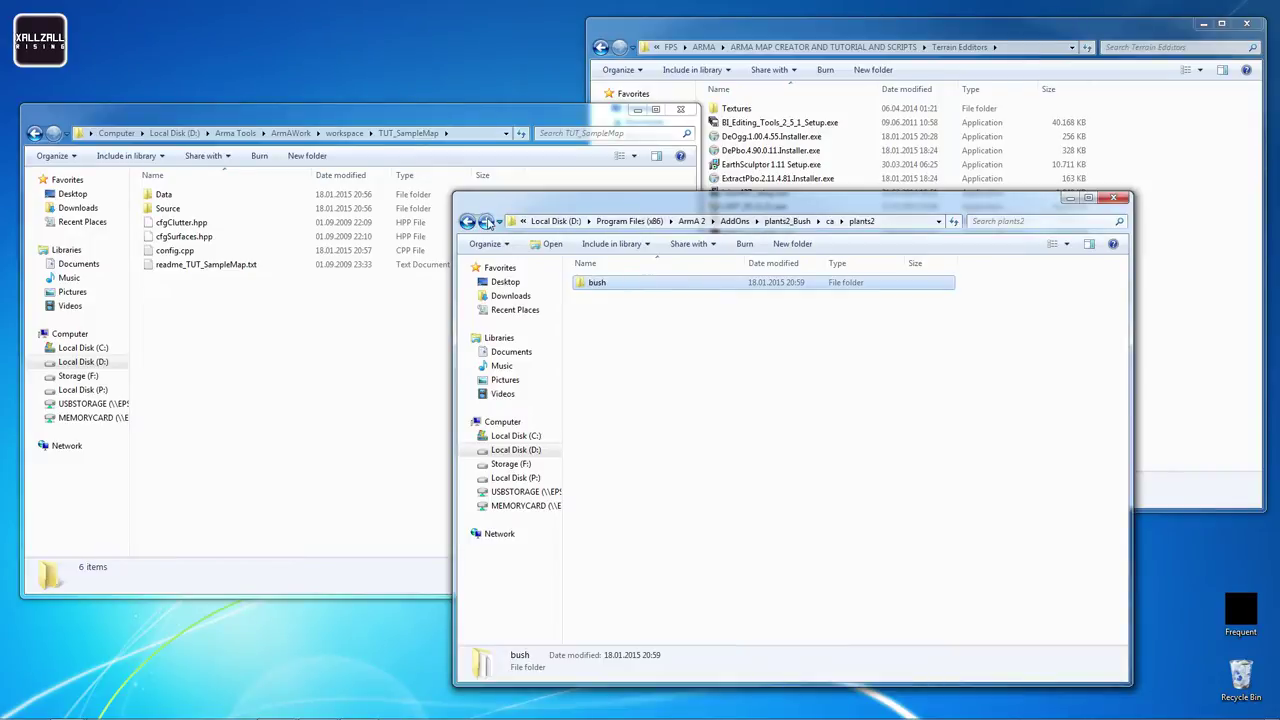
Move the bush folder from plants2_Bush\ca\plants2 into the new AddOns\plants2 folder
{"action": "left_click", "coordinate": [597, 284]}
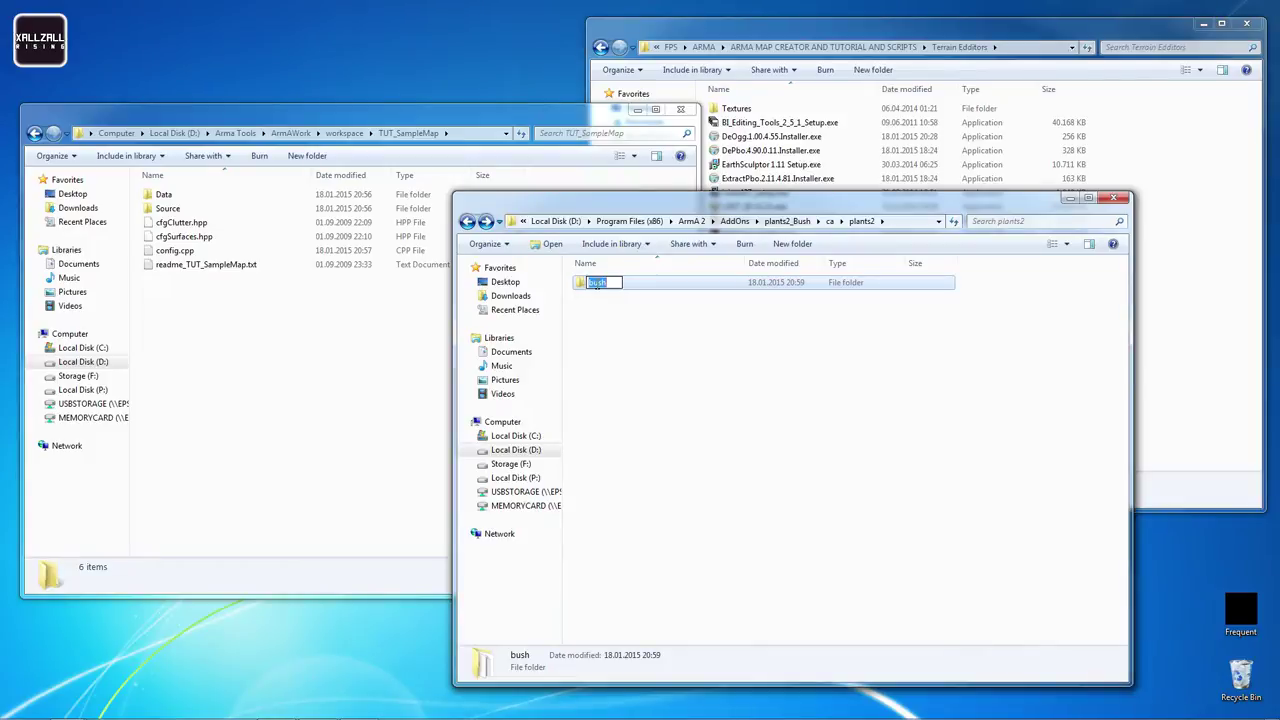
{"action": "left_click", "coordinate": [640, 286]}
{"action": "right_click", "coordinate": [638, 285]}
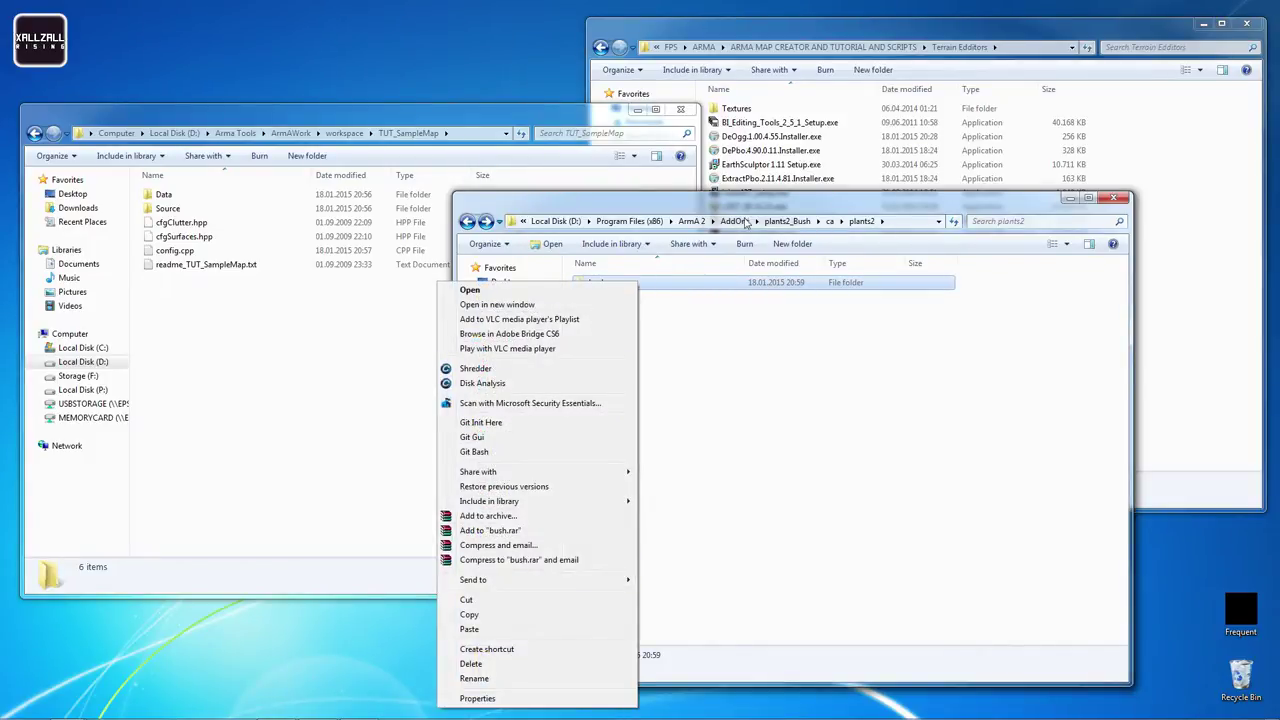
{"action": "left_click", "coordinate": [735, 221]}
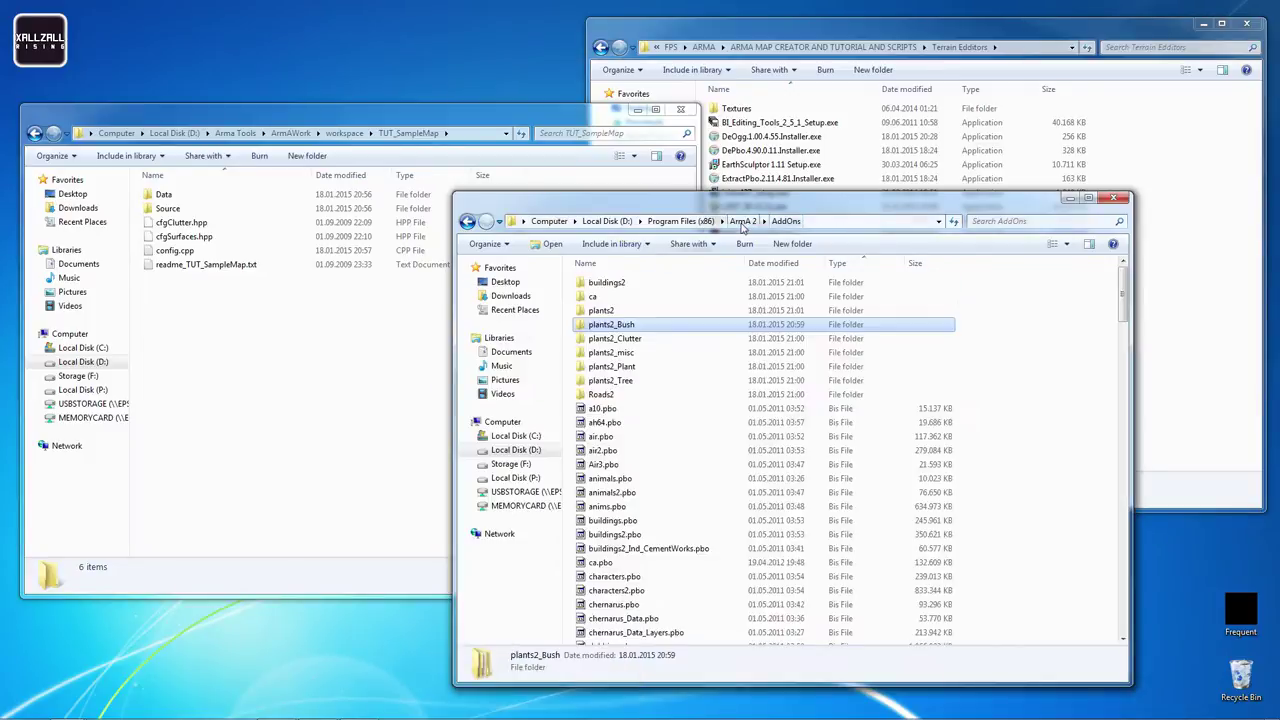
{"action": "double_click", "coordinate": [605, 311]}
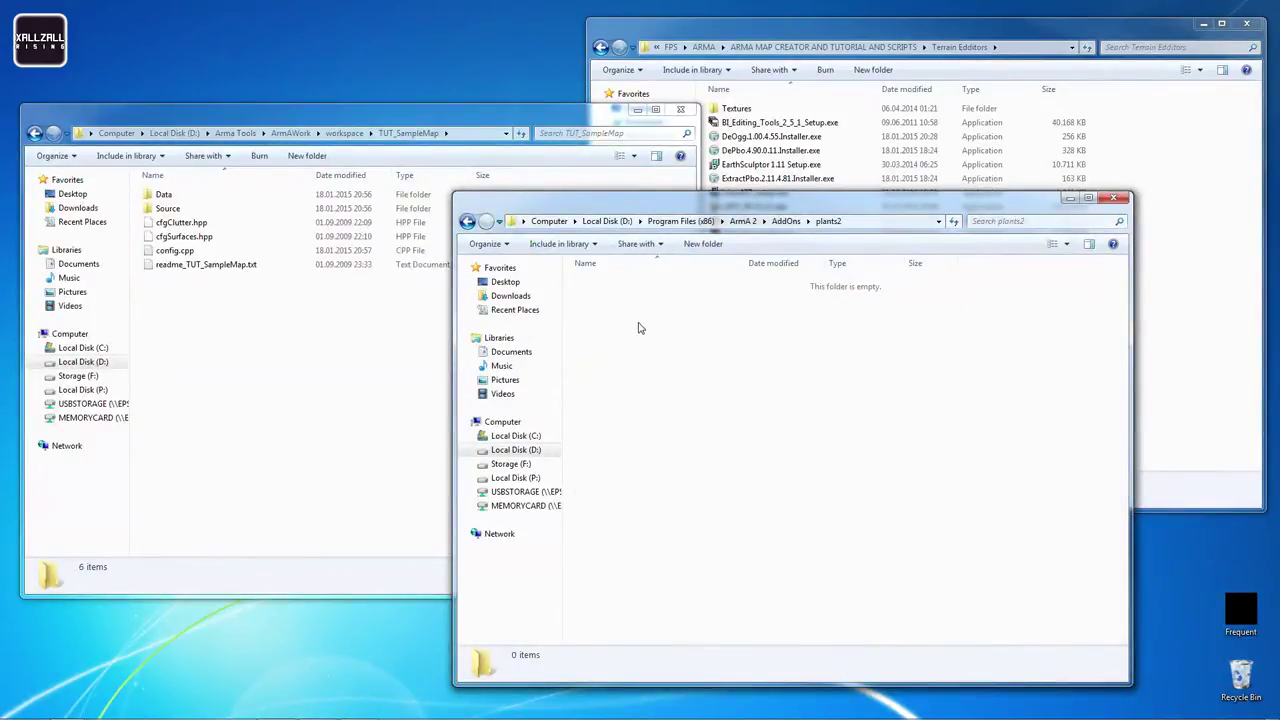
{"action": "key", "text": "ctrl+v"}
{"action": "left_click", "coordinate": [467, 221]}
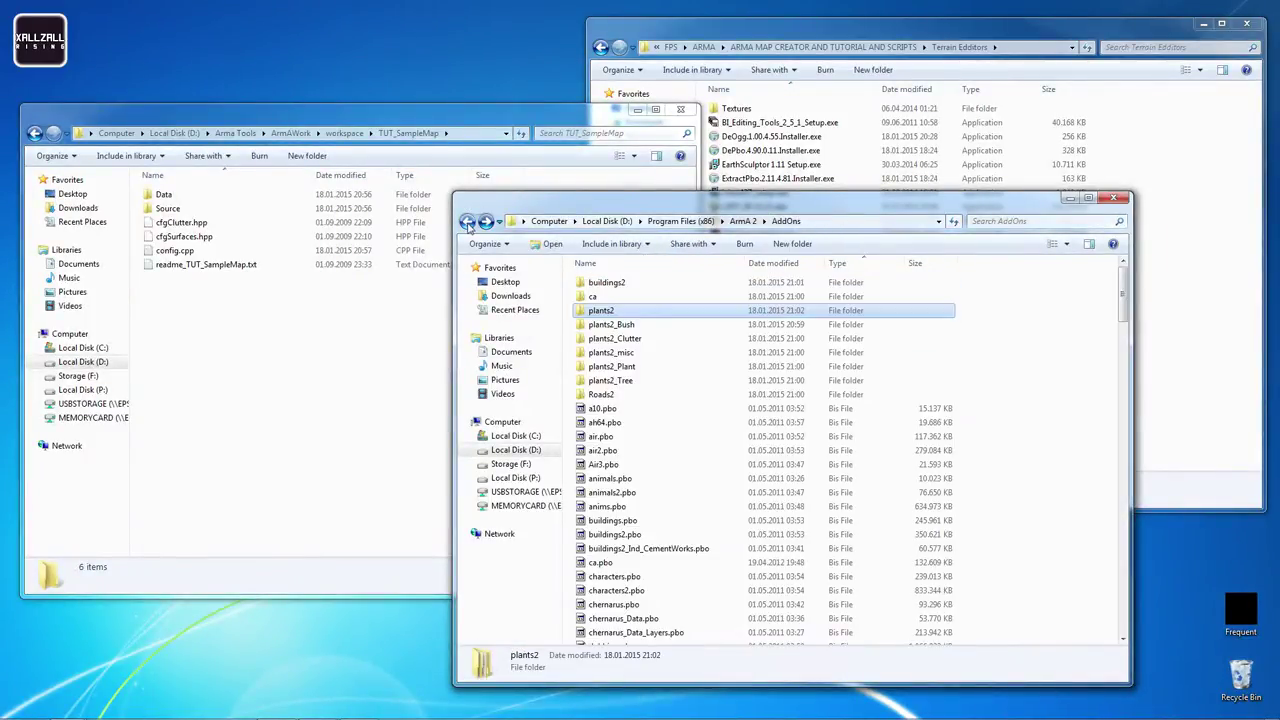
Check the contents of plants2_Bush\ca\plants2 and of AddOns\plants2 after moving the bush folder
{"action": "left_click", "coordinate": [615, 326]}
{"action": "double_click", "coordinate": [617, 328]}
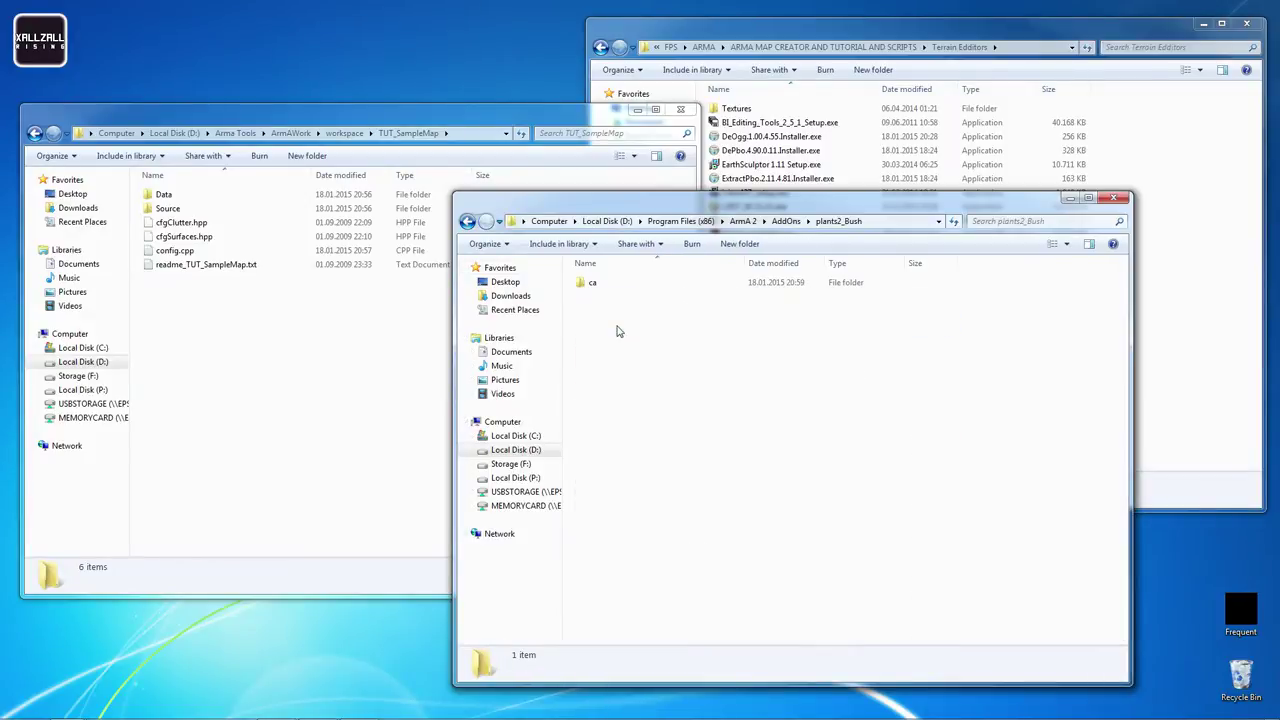
{"action": "double_click", "coordinate": [592, 282]}
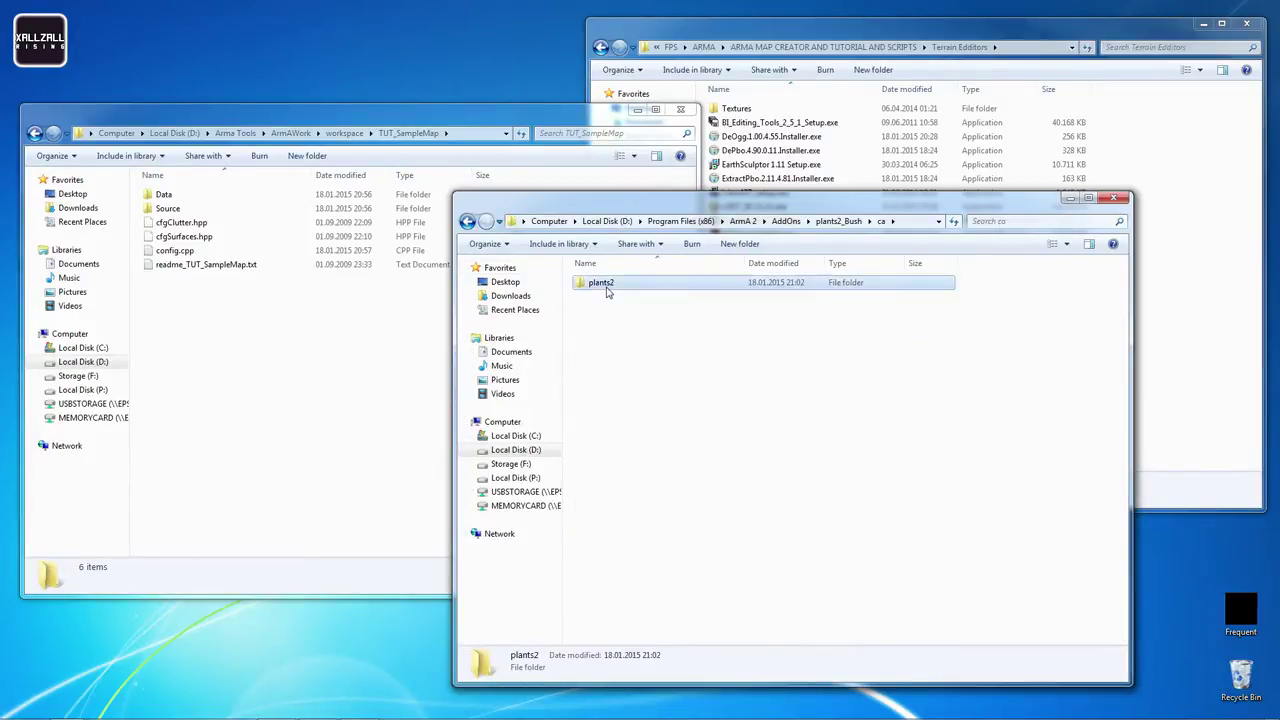
{"action": "double_click", "coordinate": [600, 282]}
{"action": "key", "text": "BackSpace"}
{"action": "key", "text": "BackSpace"}
{"action": "key", "text": "BackSpace"}
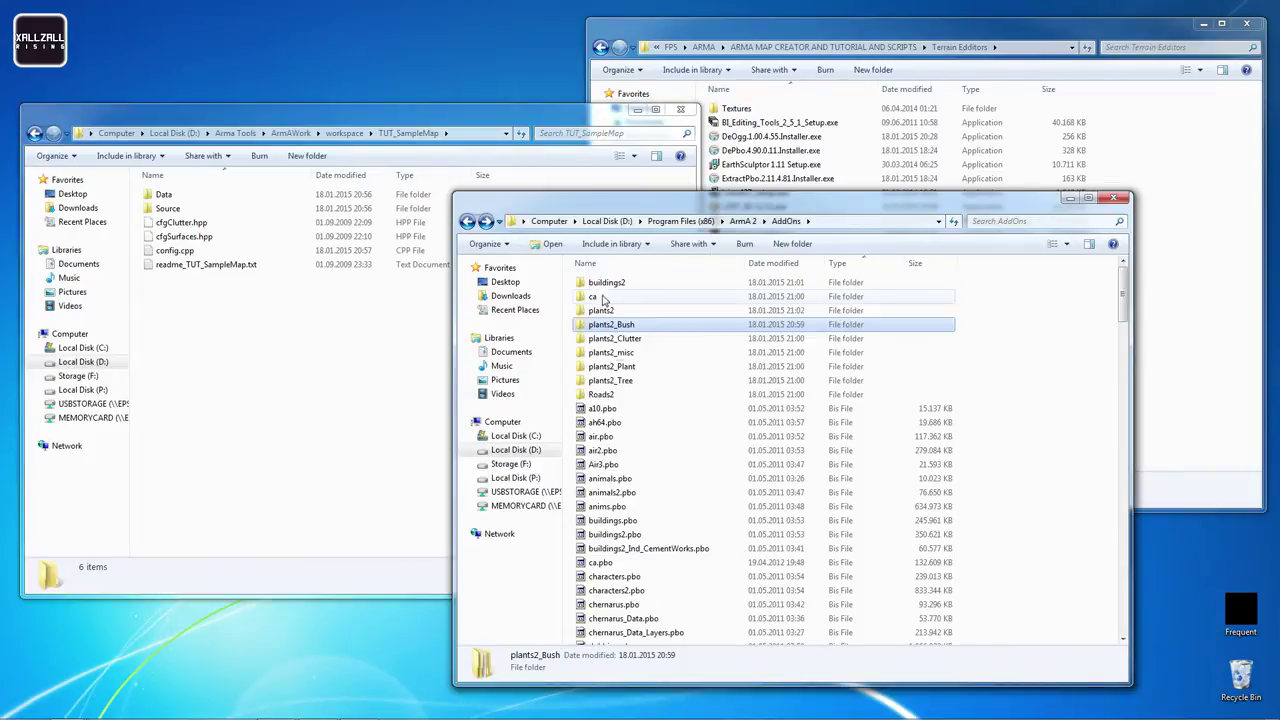
{"action": "double_click", "coordinate": [614, 313]}
{"action": "key", "text": "BackSpace"}
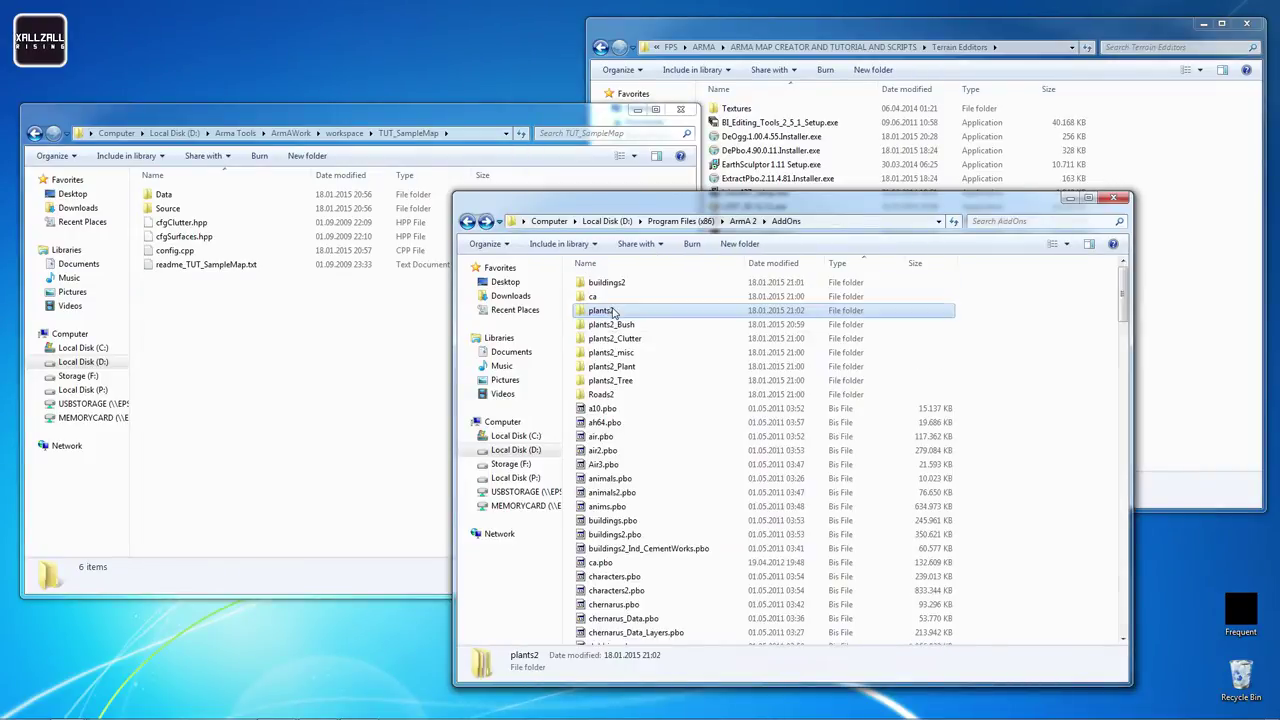
Delete the leftover plants2_Bush folder from AddOns
{"action": "left_click", "coordinate": [616, 328]}
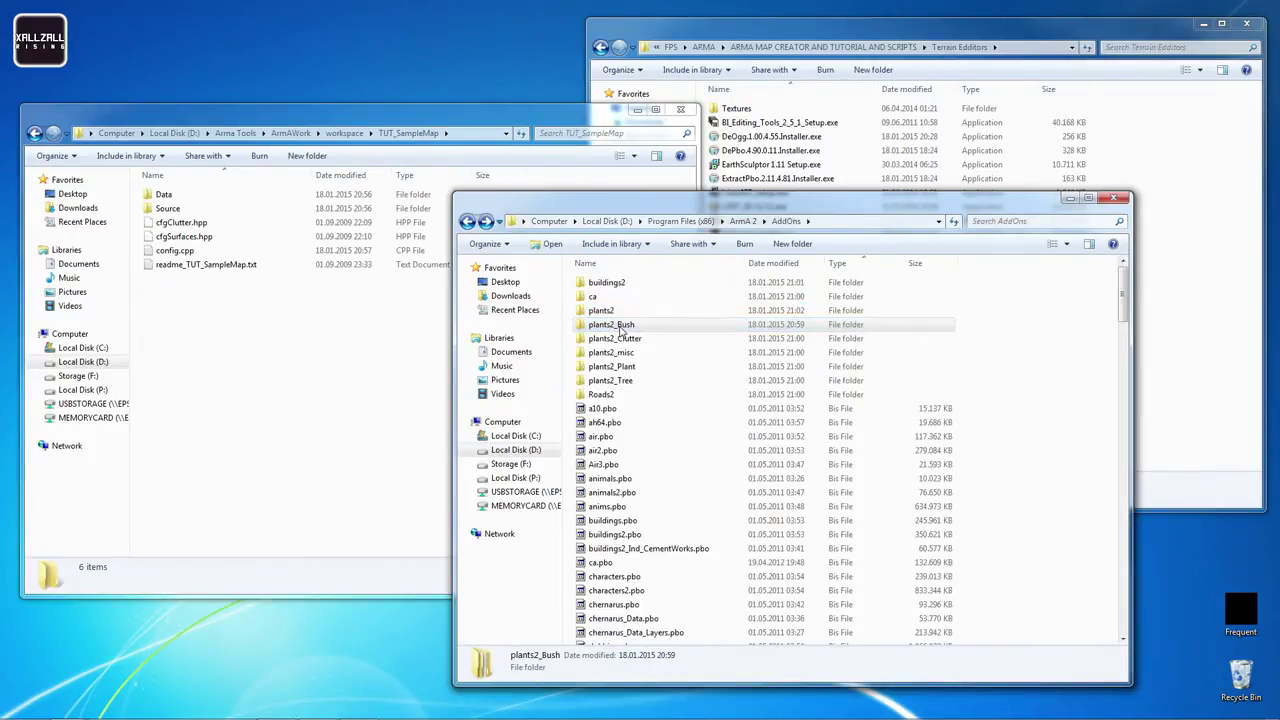
{"action": "key", "text": "Delete"}
{"action": "key", "text": "Return"}
Move the clutter folder from plants2_Clutter\ca\plants2 into AddOns\plants2
{"action": "double_click", "coordinate": [627, 328]}
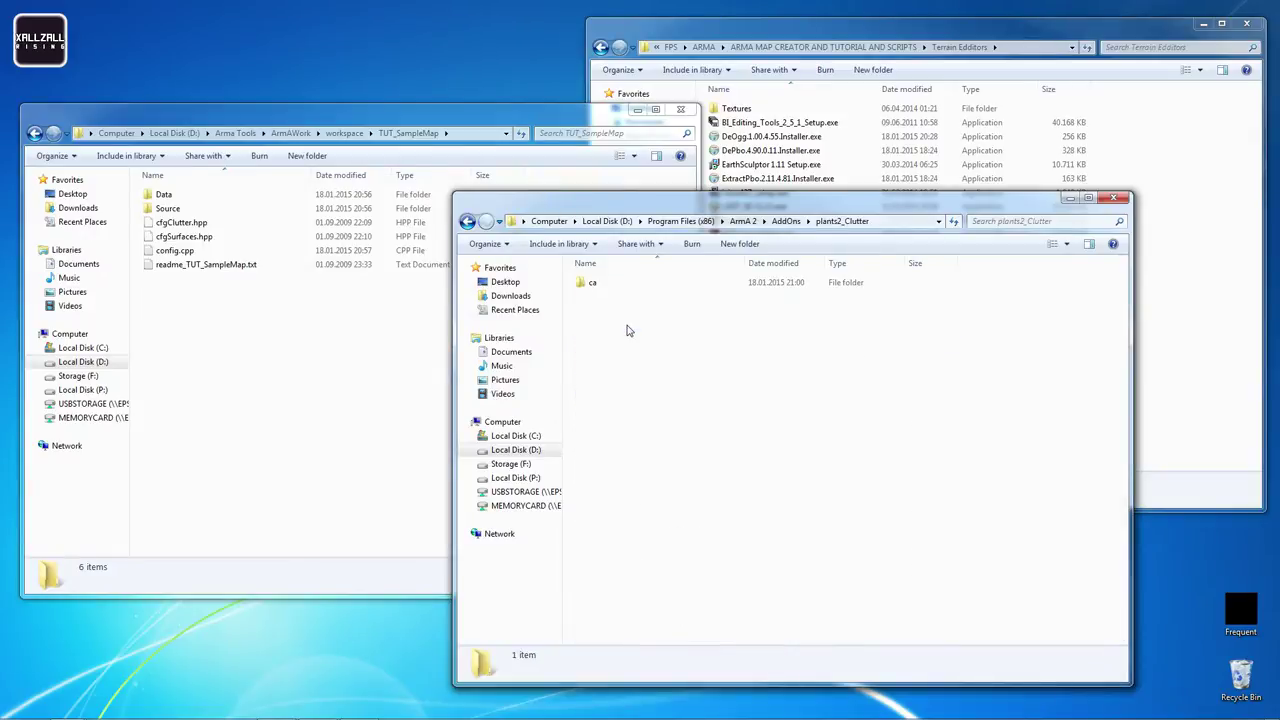
{"action": "double_click", "coordinate": [626, 288]}
{"action": "double_click", "coordinate": [618, 290]}
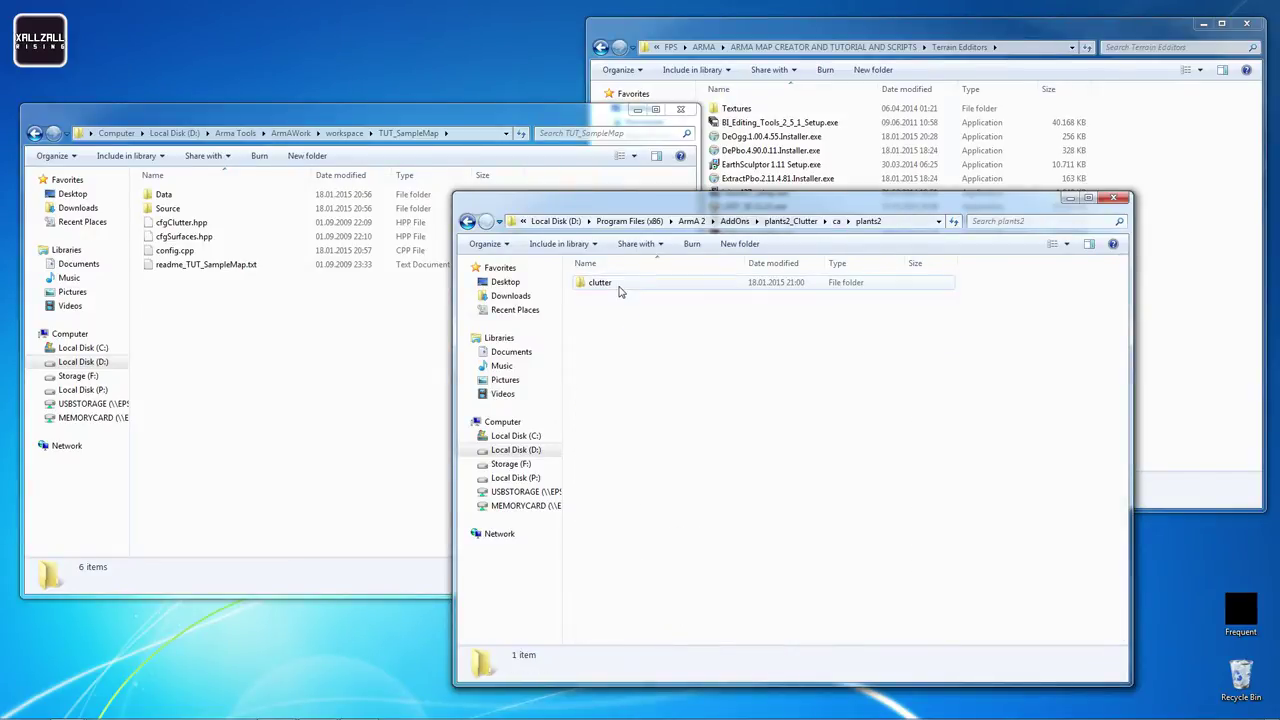
{"action": "left_click", "coordinate": [618, 290]}
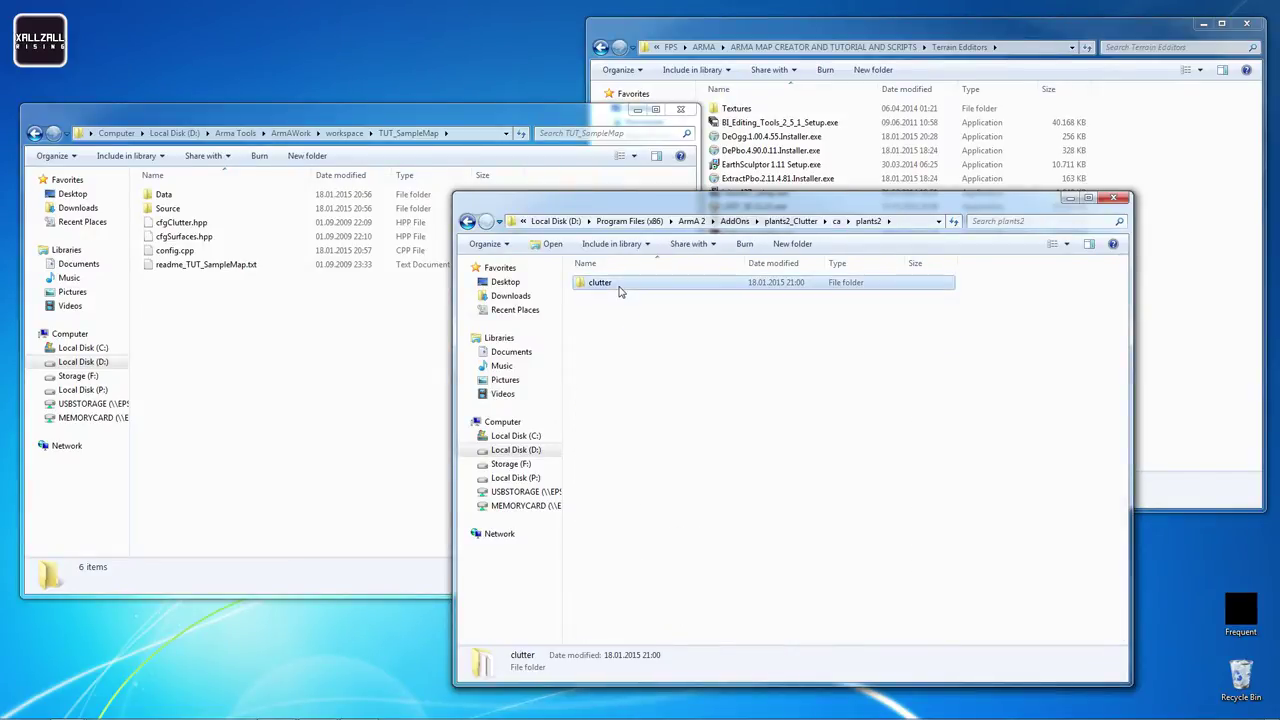
{"action": "left_click", "coordinate": [468, 222]}
{"action": "left_click", "coordinate": [468, 222]}
{"action": "left_click", "coordinate": [468, 222]}
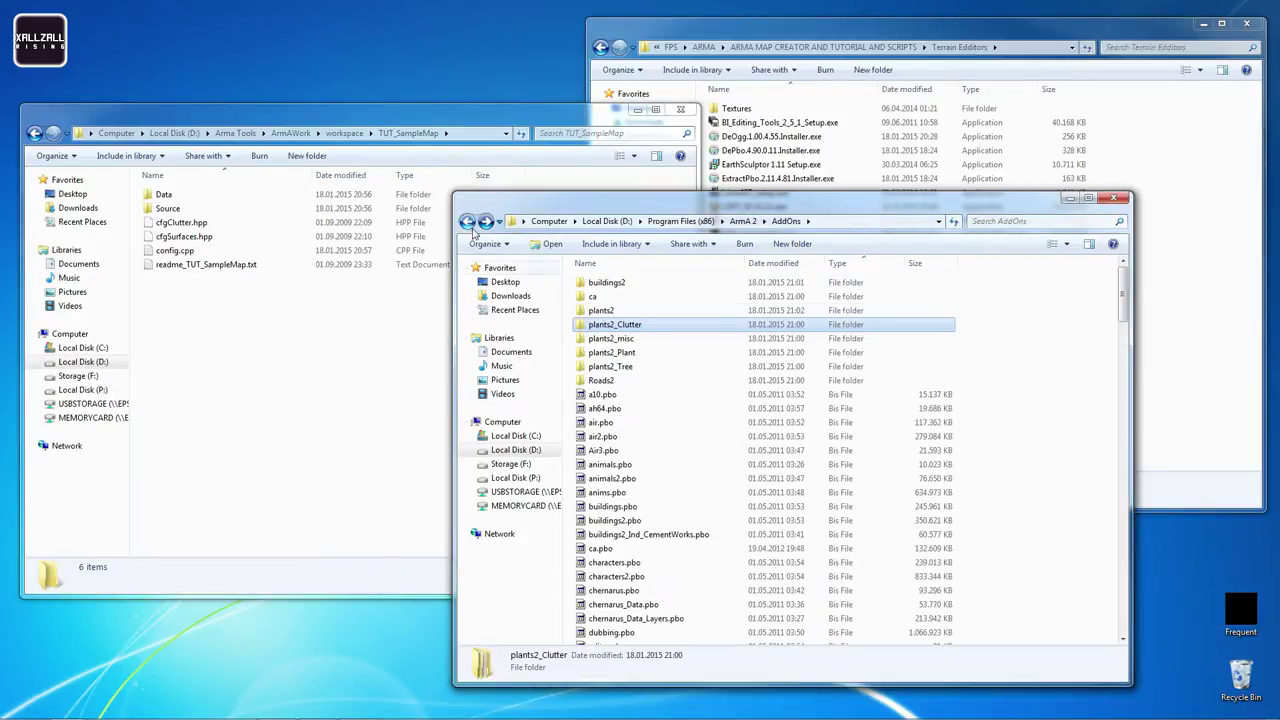
{"action": "double_click", "coordinate": [628, 311]}
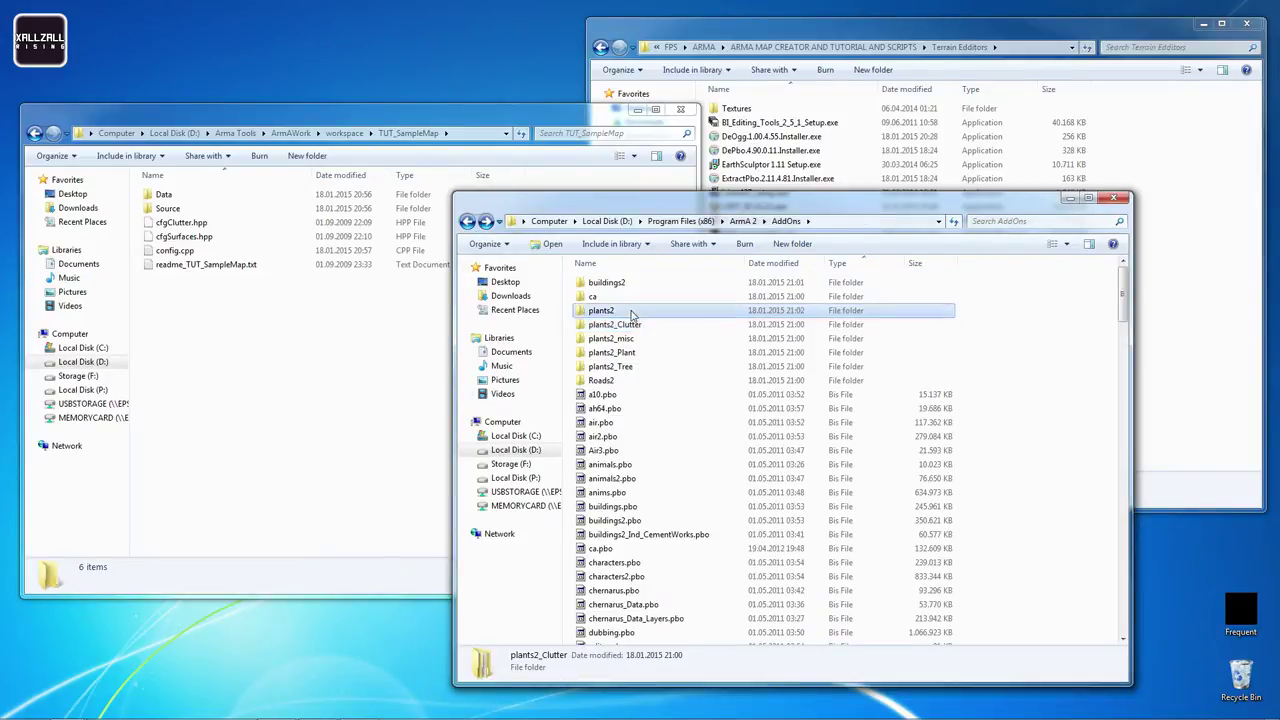
{"action": "left_click", "coordinate": [468, 222]}
Delete the leftover plants2_Clutter folder from AddOns
{"action": "left_click", "coordinate": [605, 325]}
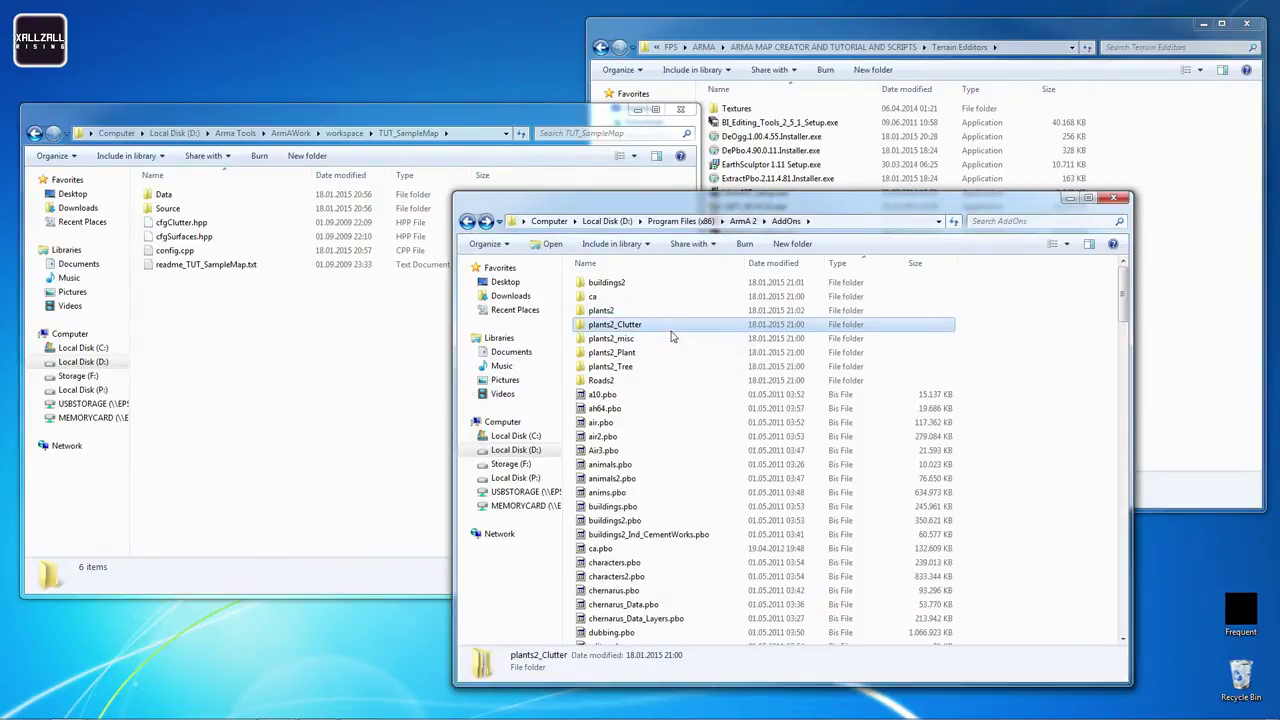
{"action": "key", "text": "Delete"}
{"action": "key", "text": "Return"}
Move the misc folder from plants2_misc\ca\plants2 into AddOns\plants2, and delete the leftover plants2_misc folder
{"action": "double_click", "coordinate": [622, 325]}
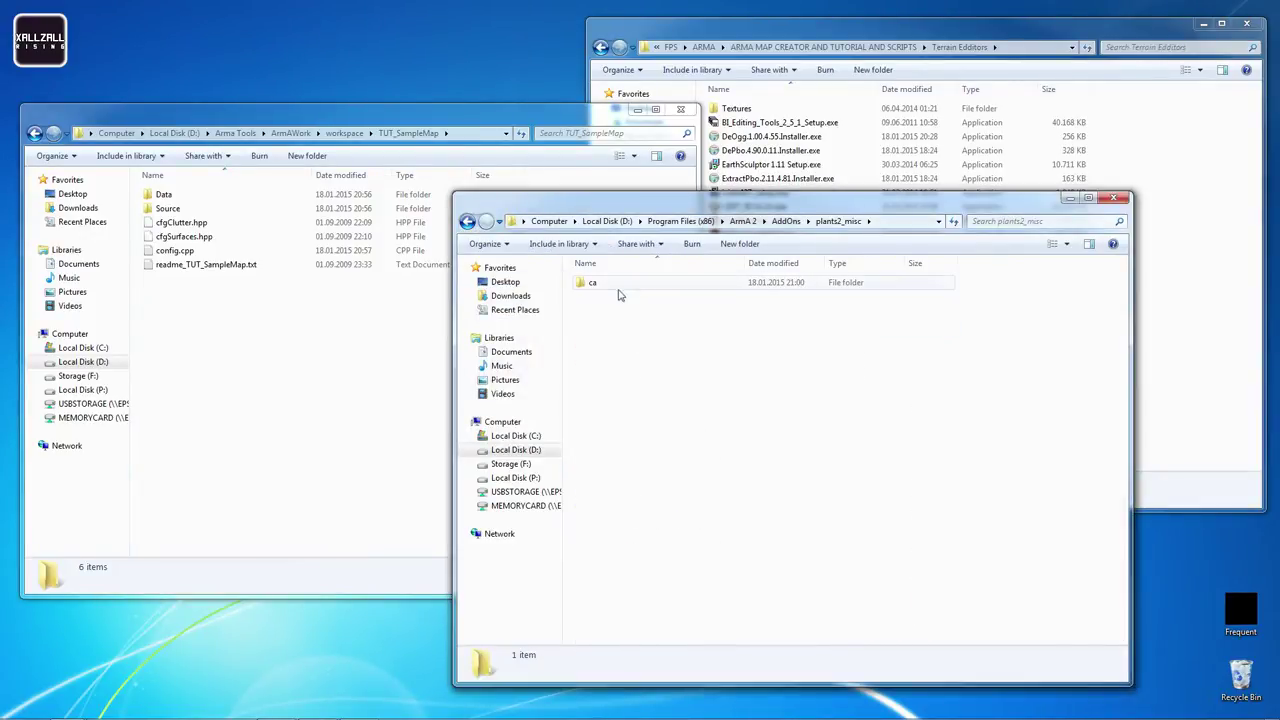
{"action": "double_click", "coordinate": [610, 283]}
{"action": "double_click", "coordinate": [610, 283]}
{"action": "left_click", "coordinate": [617, 285]}
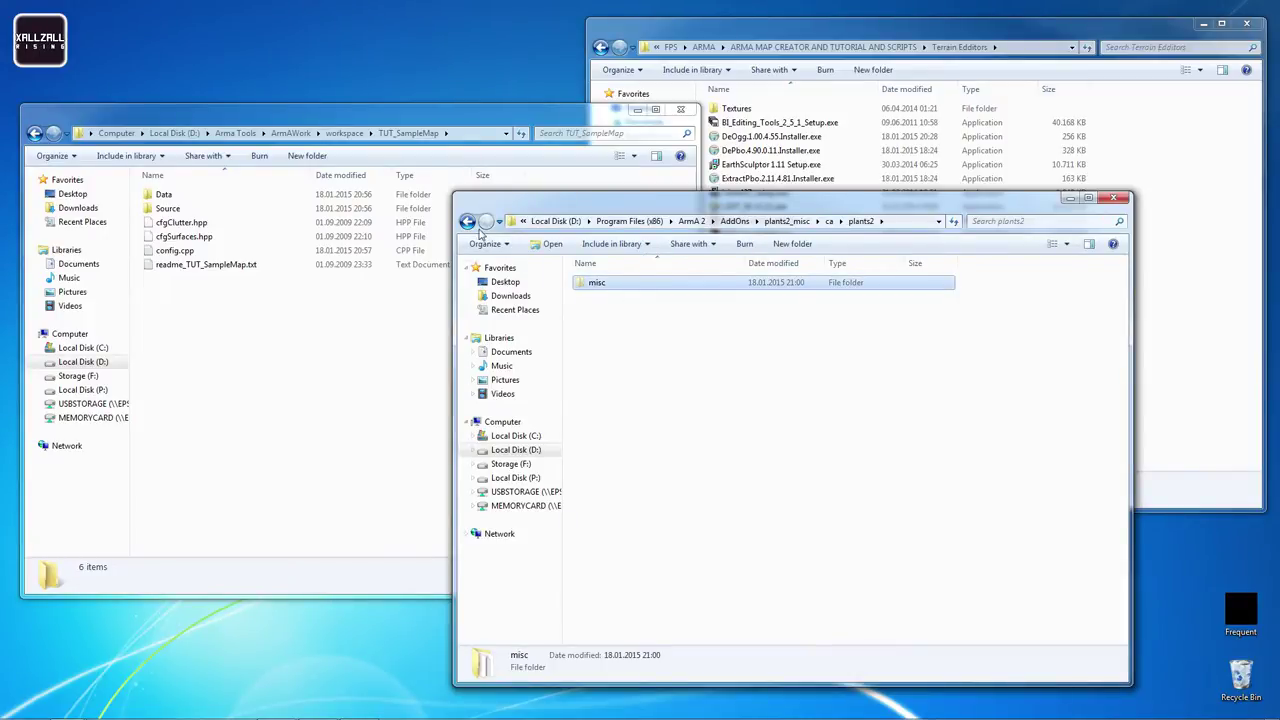
{"action": "left_click", "coordinate": [468, 222]}
{"action": "left_click", "coordinate": [468, 222]}
{"action": "left_click", "coordinate": [468, 222]}
{"action": "double_click", "coordinate": [601, 310]}
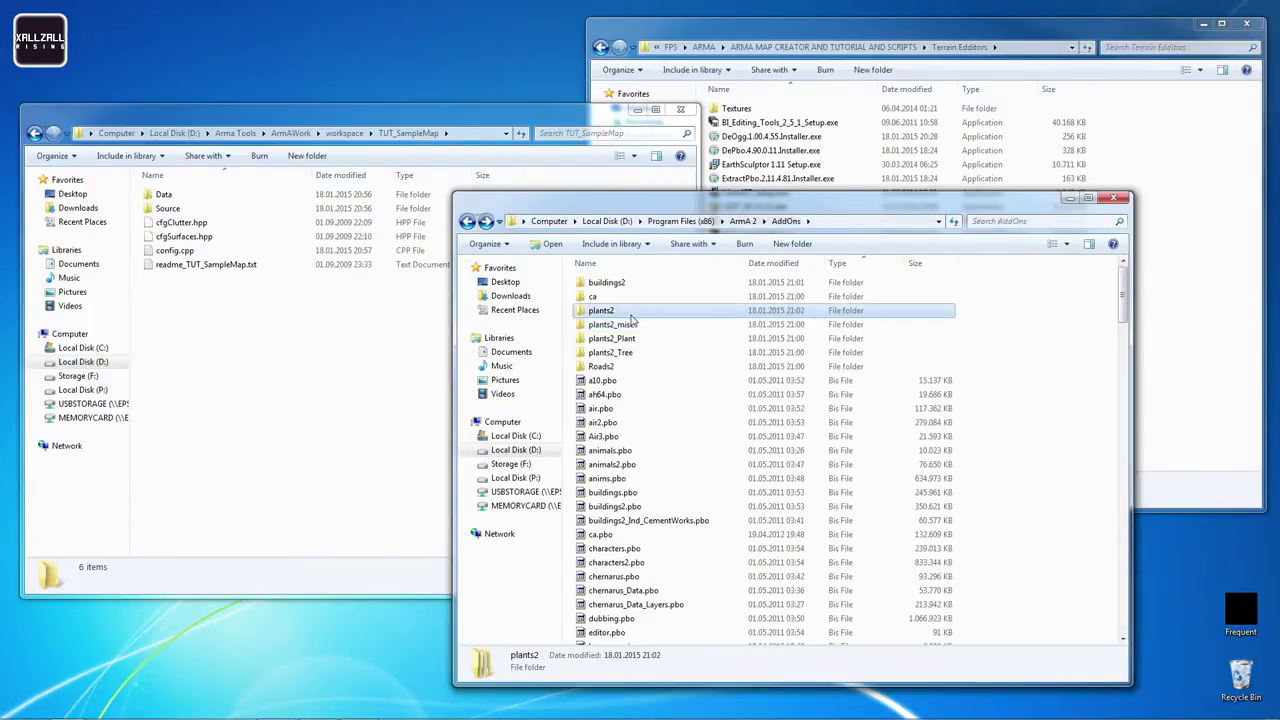
{"action": "left_click", "coordinate": [467, 222]}
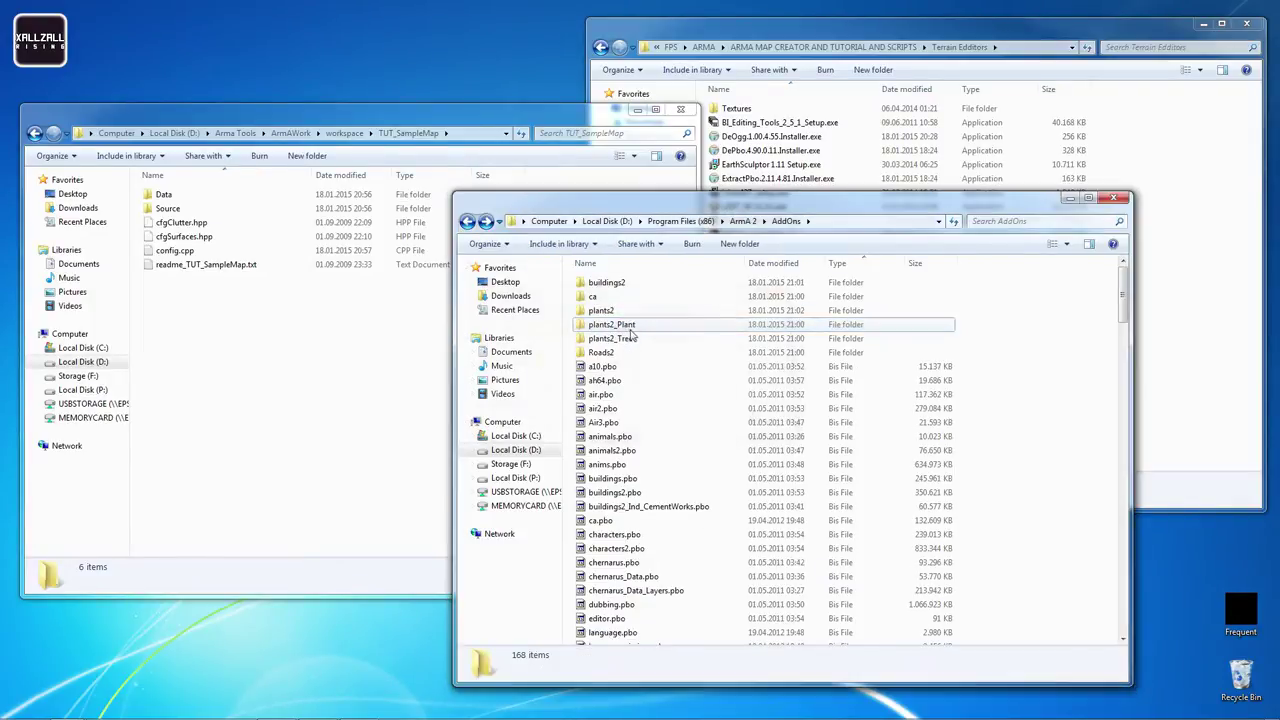
Move the plant folder from plants2_Plant\ca\plants2 into AddOns\plants2, and delete the leftover plants2_Plant folder
{"action": "double_click", "coordinate": [612, 325]}
{"action": "double_click", "coordinate": [592, 283]}
{"action": "left_click", "coordinate": [592, 285]}
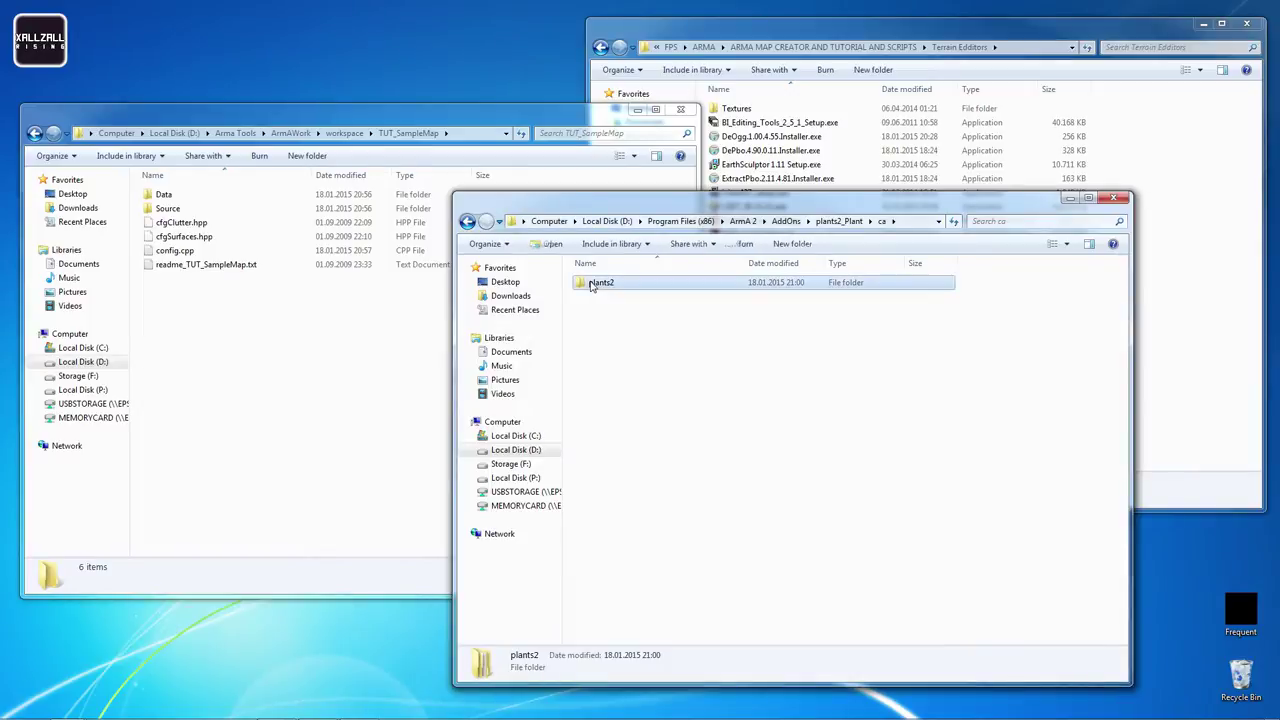
{"action": "double_click", "coordinate": [592, 285]}
{"action": "left_click", "coordinate": [594, 288]}
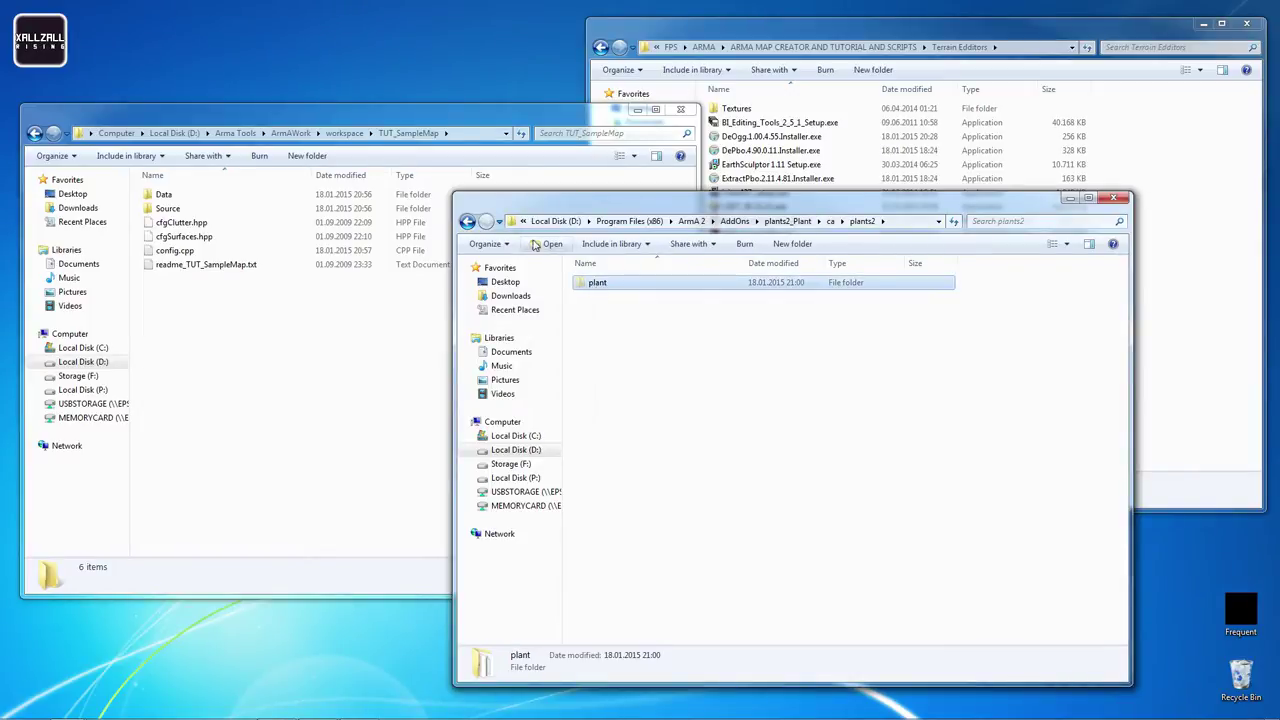
{"action": "left_click", "coordinate": [468, 228]}
{"action": "left_click", "coordinate": [468, 228]}
{"action": "left_click", "coordinate": [468, 226]}
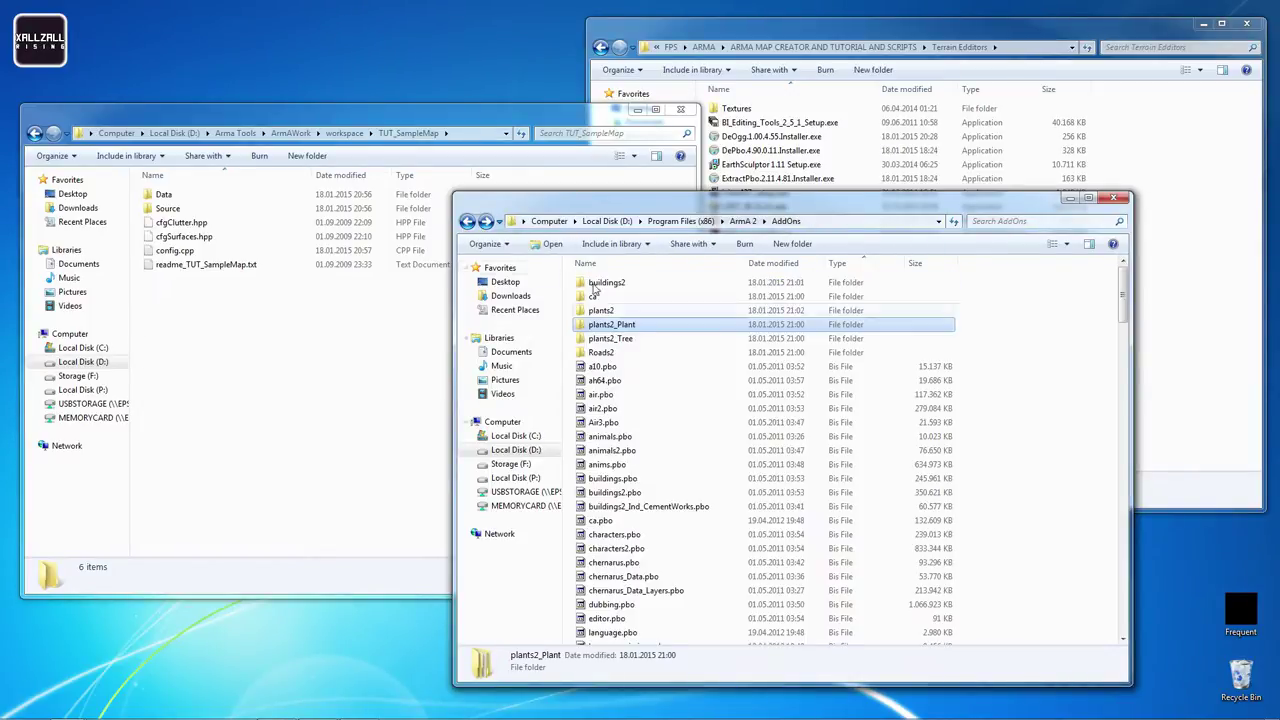
{"action": "double_click", "coordinate": [620, 311]}
{"action": "key", "text": "BackSpace"}
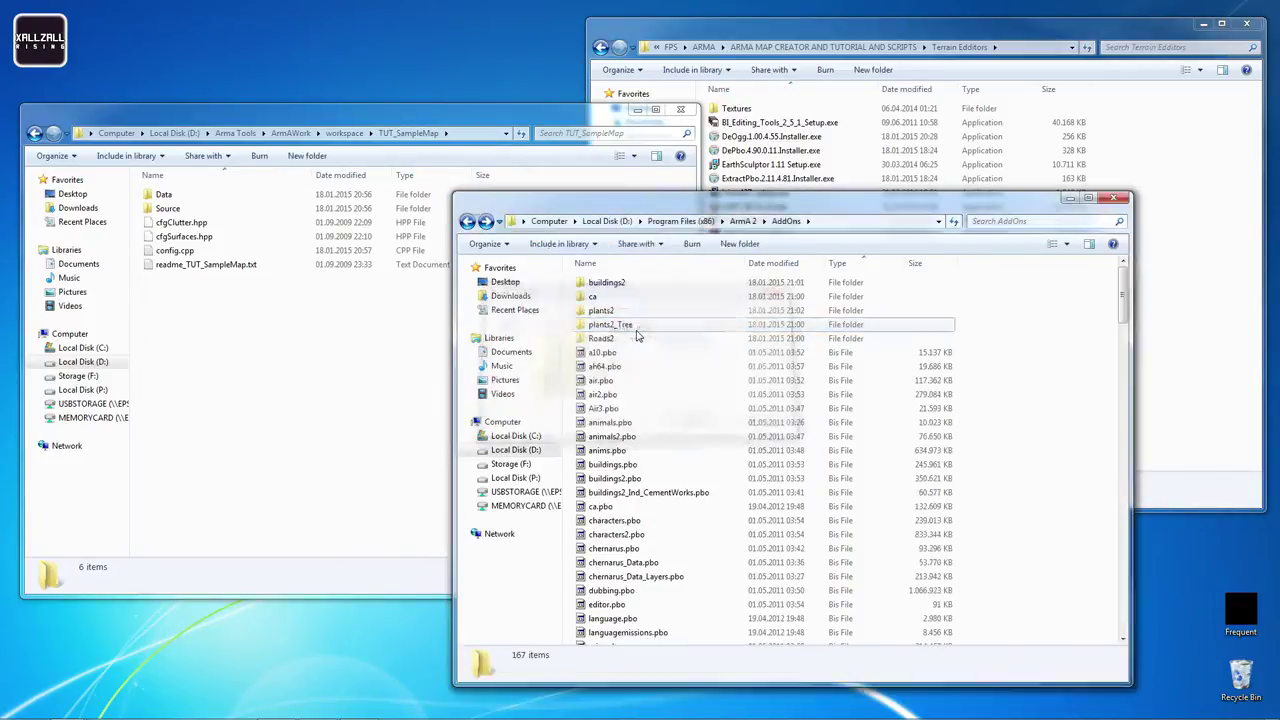
Move the tree folder from plants2_Tree\ca\plants2 into AddOns\plants2, and delete the leftover plants2_Tree folder
{"action": "double_click", "coordinate": [625, 338]}
{"action": "double_click", "coordinate": [595, 285]}
{"action": "double_click", "coordinate": [595, 285]}
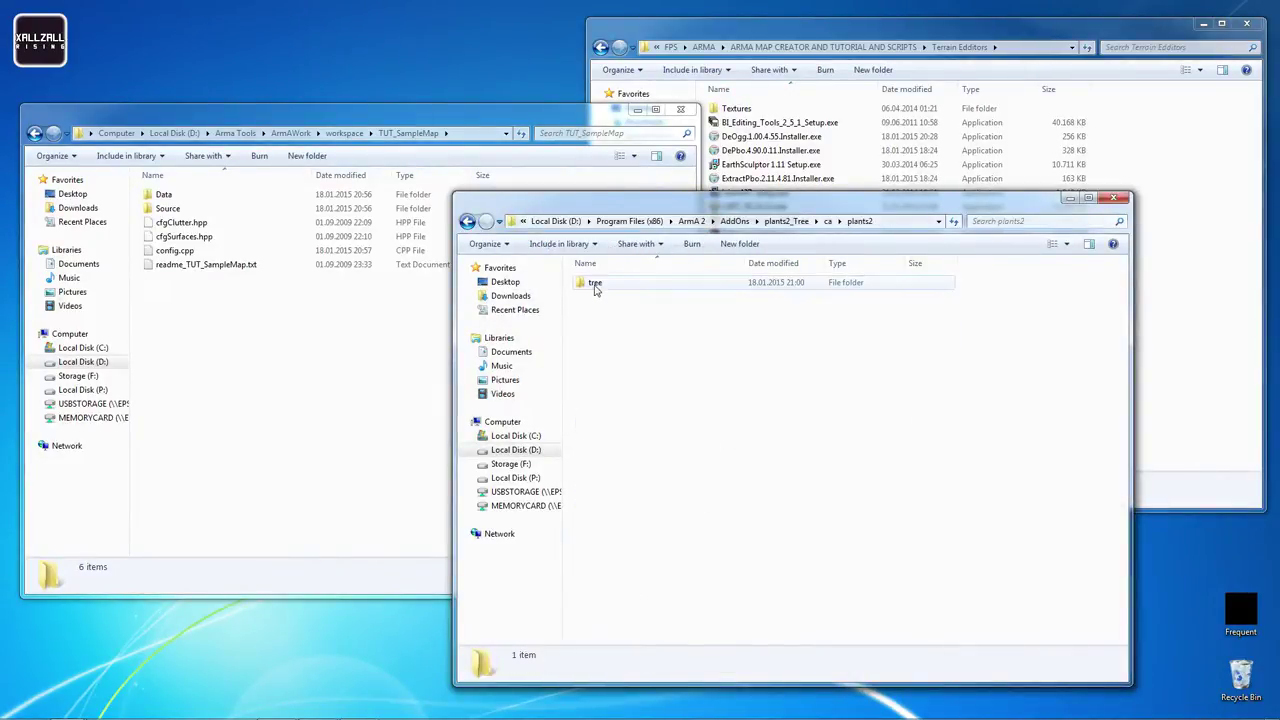
{"action": "left_click", "coordinate": [595, 286]}
{"action": "key", "text": "BackSpace"}
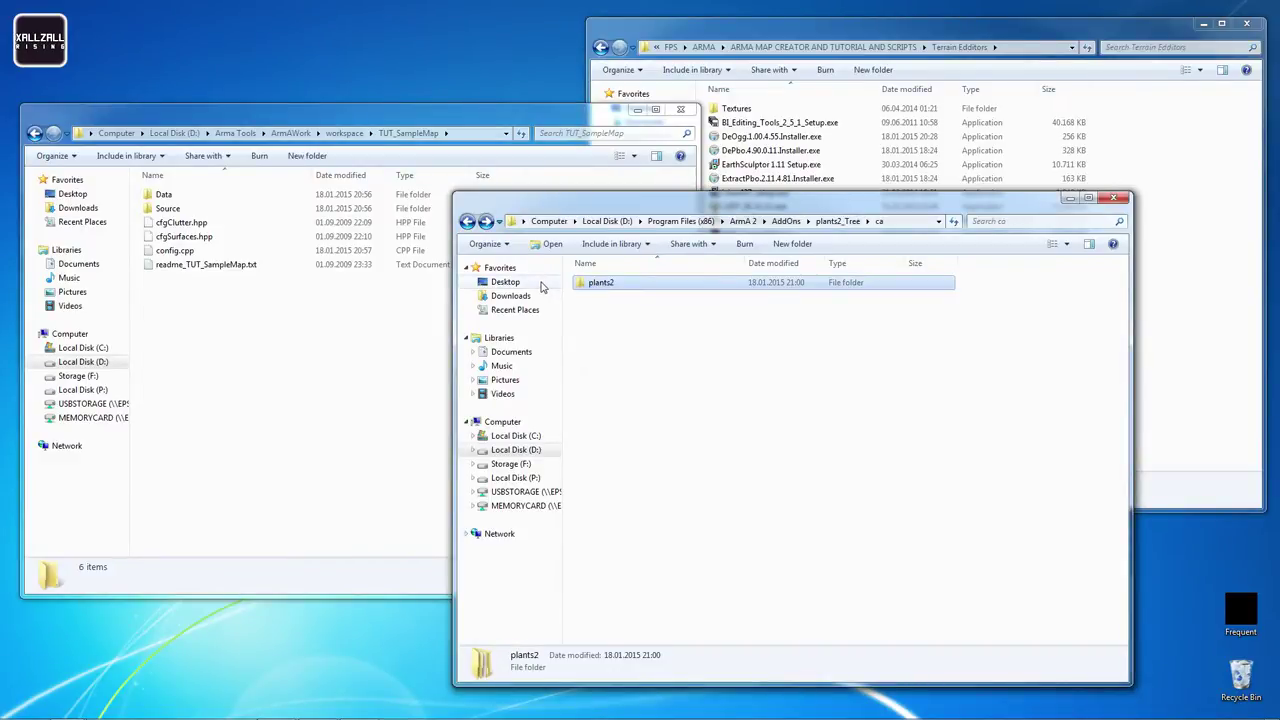
{"action": "key", "text": "BackSpace"}
{"action": "key", "text": "BackSpace"}
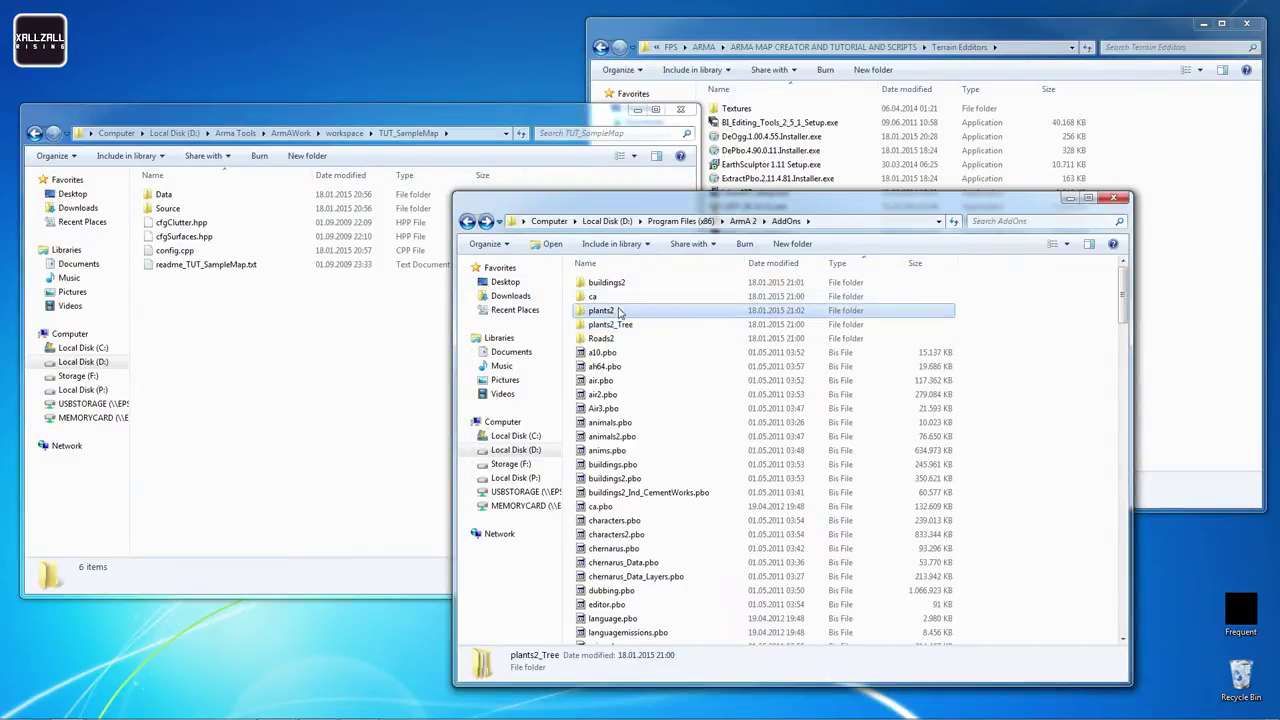
{"action": "double_click", "coordinate": [600, 310]}
{"action": "key", "text": "ctrl+v"}
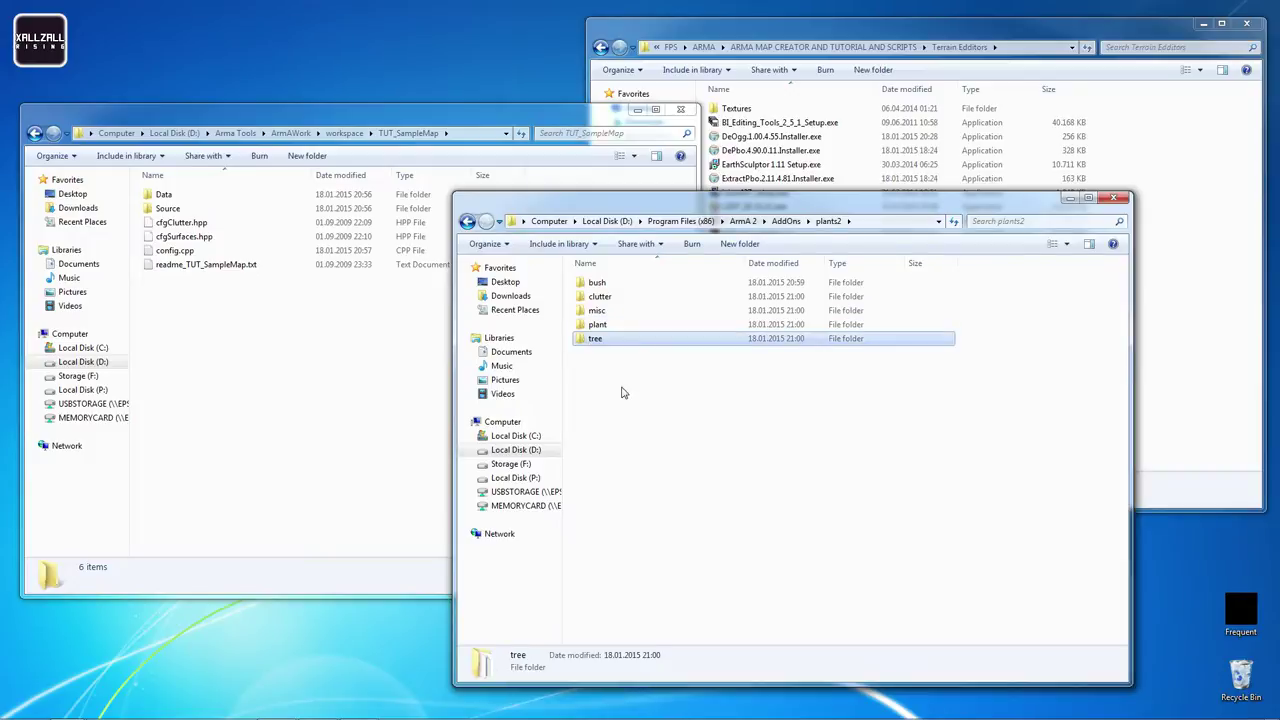
{"action": "left_click", "coordinate": [467, 221]}
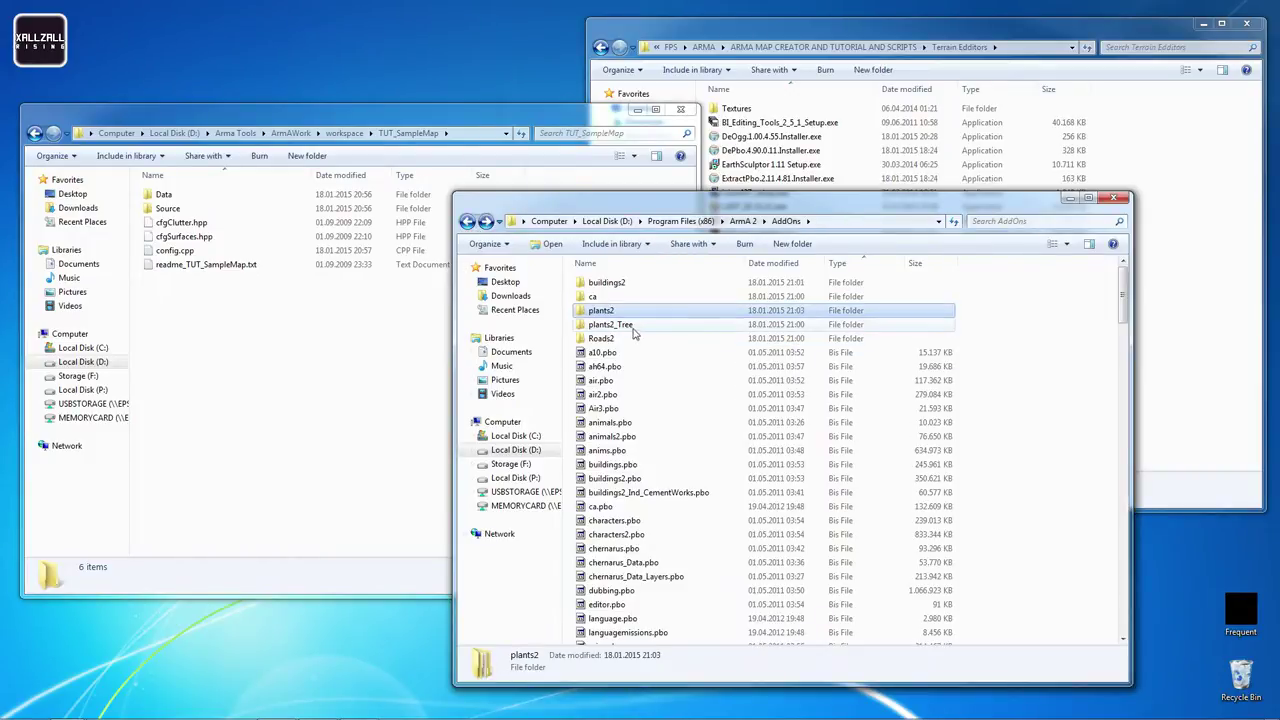
Move the inner buildings2 folder from buildings2\ca into AddOns, merging it with the existing buildings2 folder, and check the merged contents
{"action": "double_click", "coordinate": [606, 283]}
{"action": "double_click", "coordinate": [620, 287]}
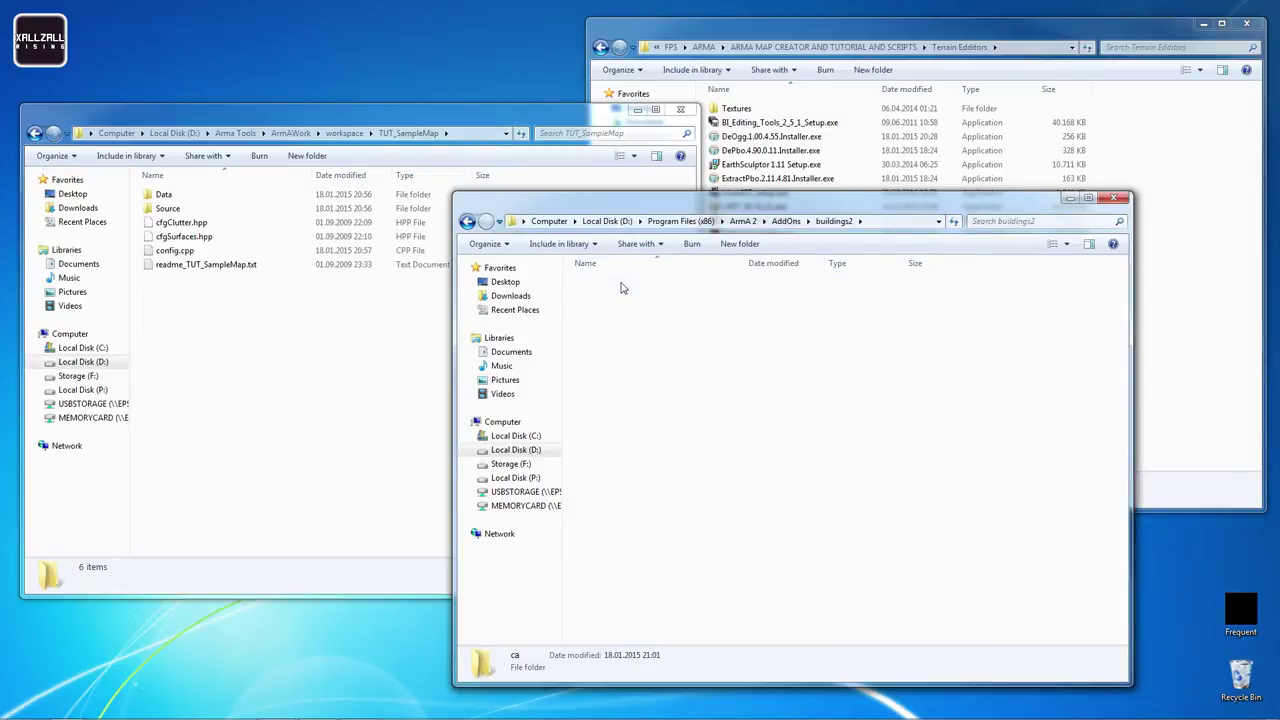
{"action": "left_click", "coordinate": [628, 290]}
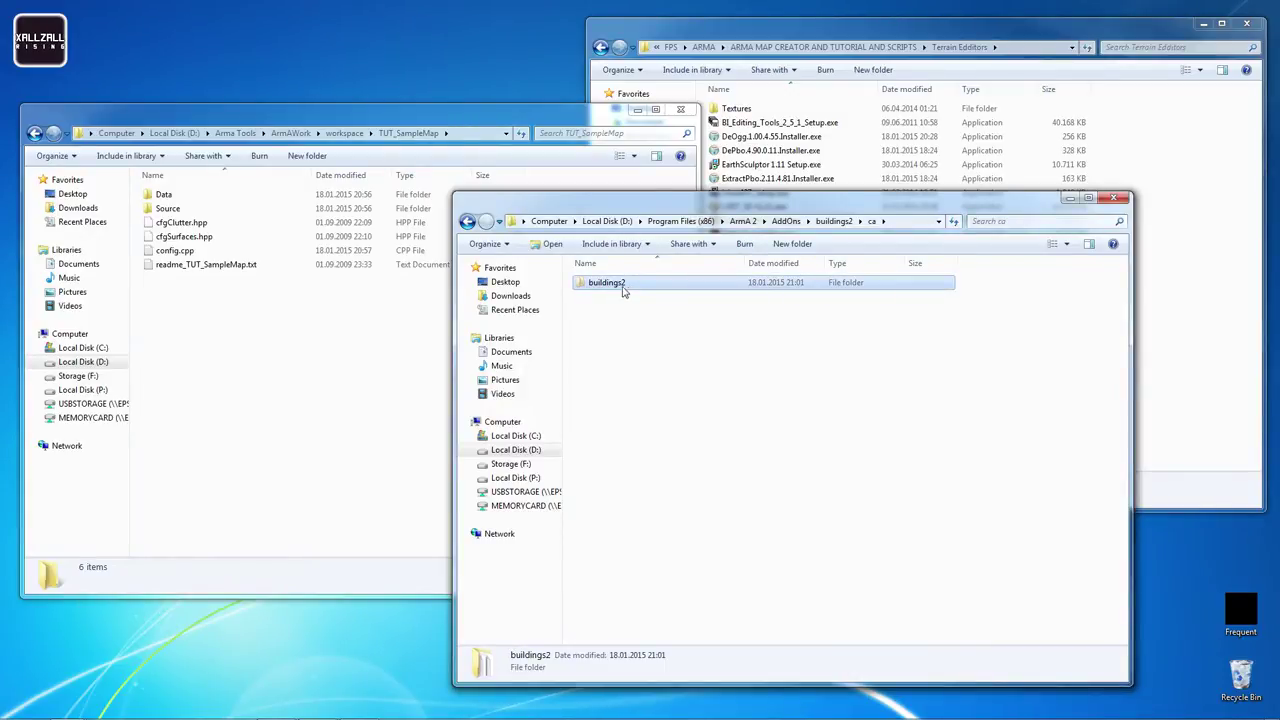
{"action": "key", "text": "BackSpace"}
{"action": "key", "text": "BackSpace"}
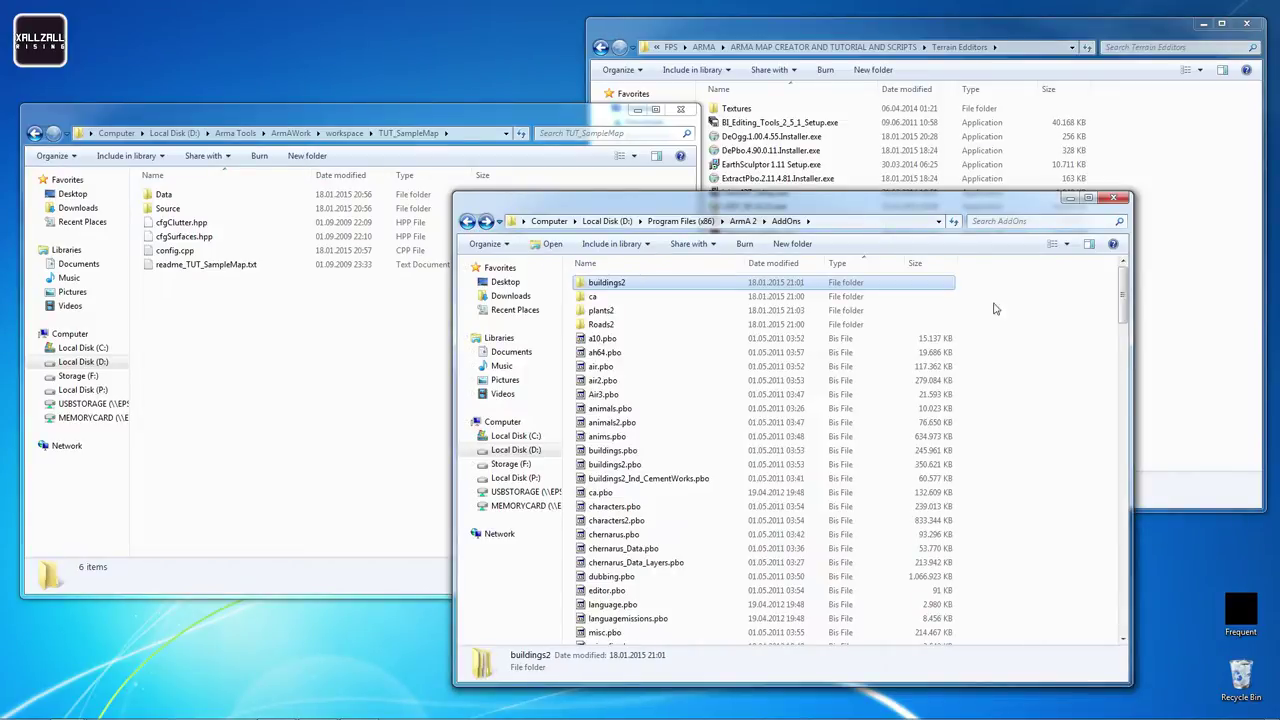
{"action": "left_click", "coordinate": [1033, 309]}
{"action": "key", "text": "ctrl+v"}
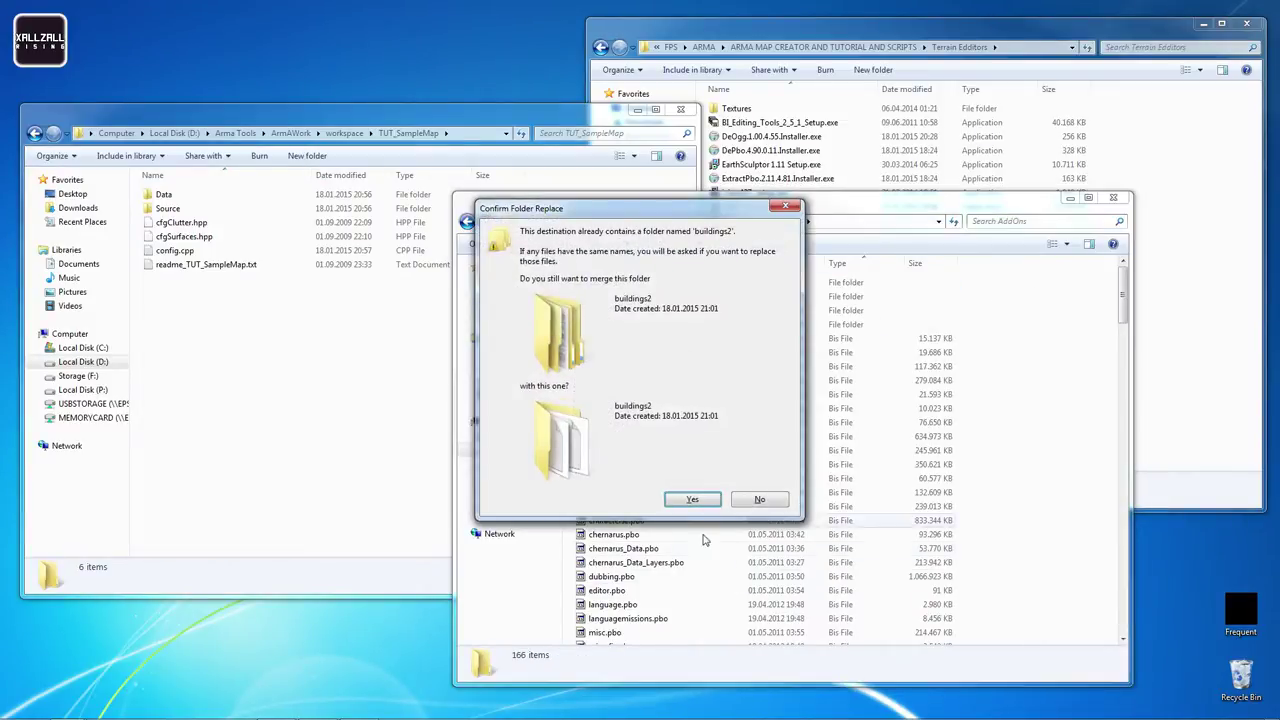
{"action": "left_click", "coordinate": [692, 499]}
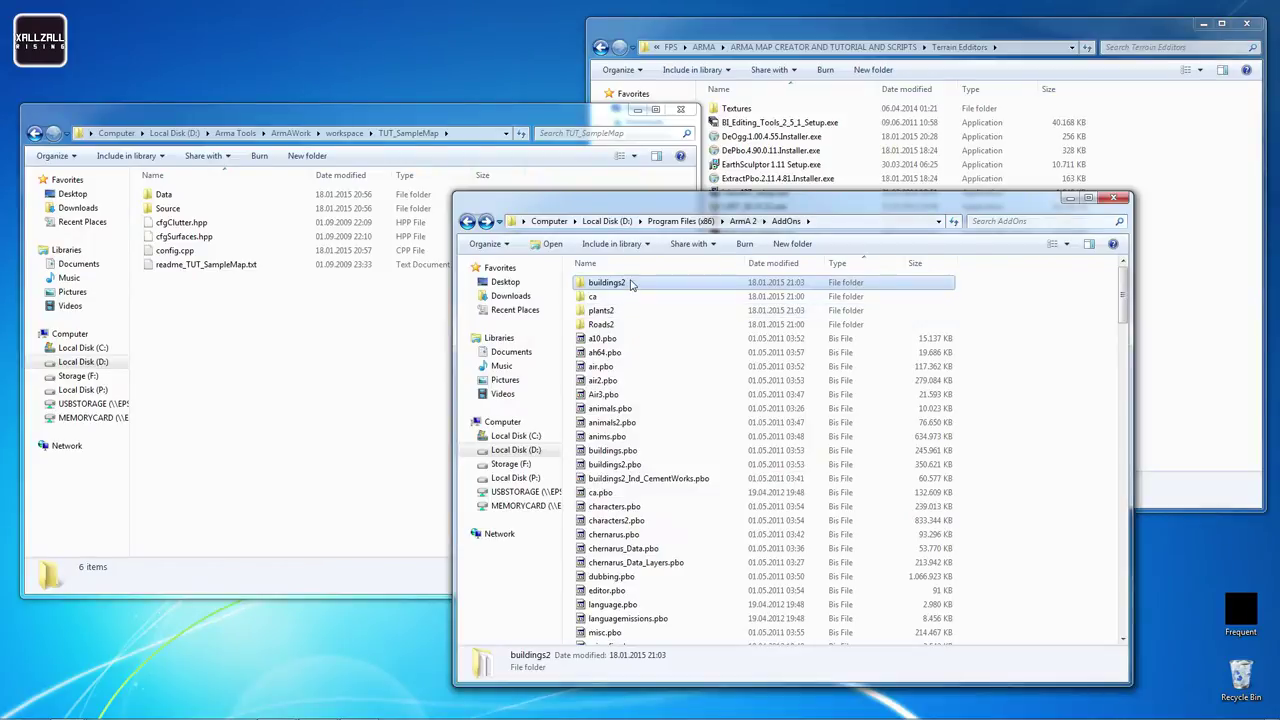
{"action": "double_click", "coordinate": [630, 284]}
{"action": "scroll", "coordinate": [645, 360], "scroll_direction": "down", "scroll_amount": 2}
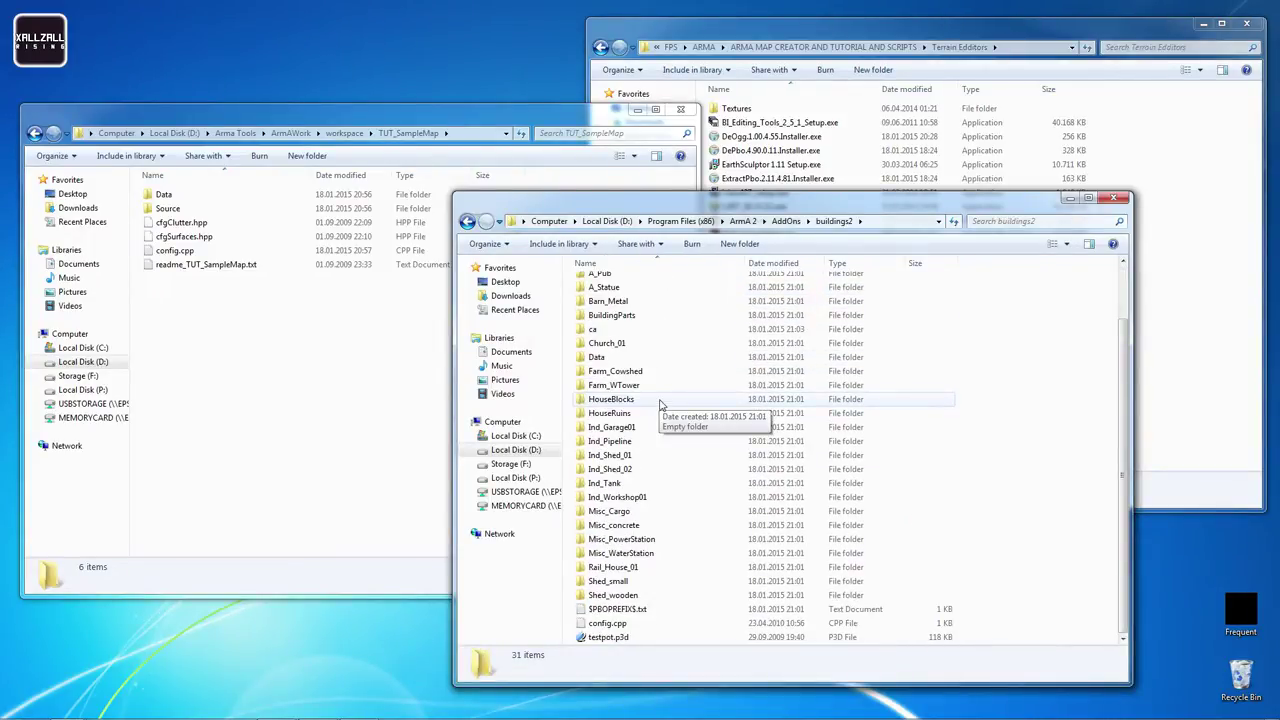
{"action": "scroll", "coordinate": [660, 403], "scroll_direction": "up", "scroll_amount": 2}
{"action": "left_click", "coordinate": [467, 221]}
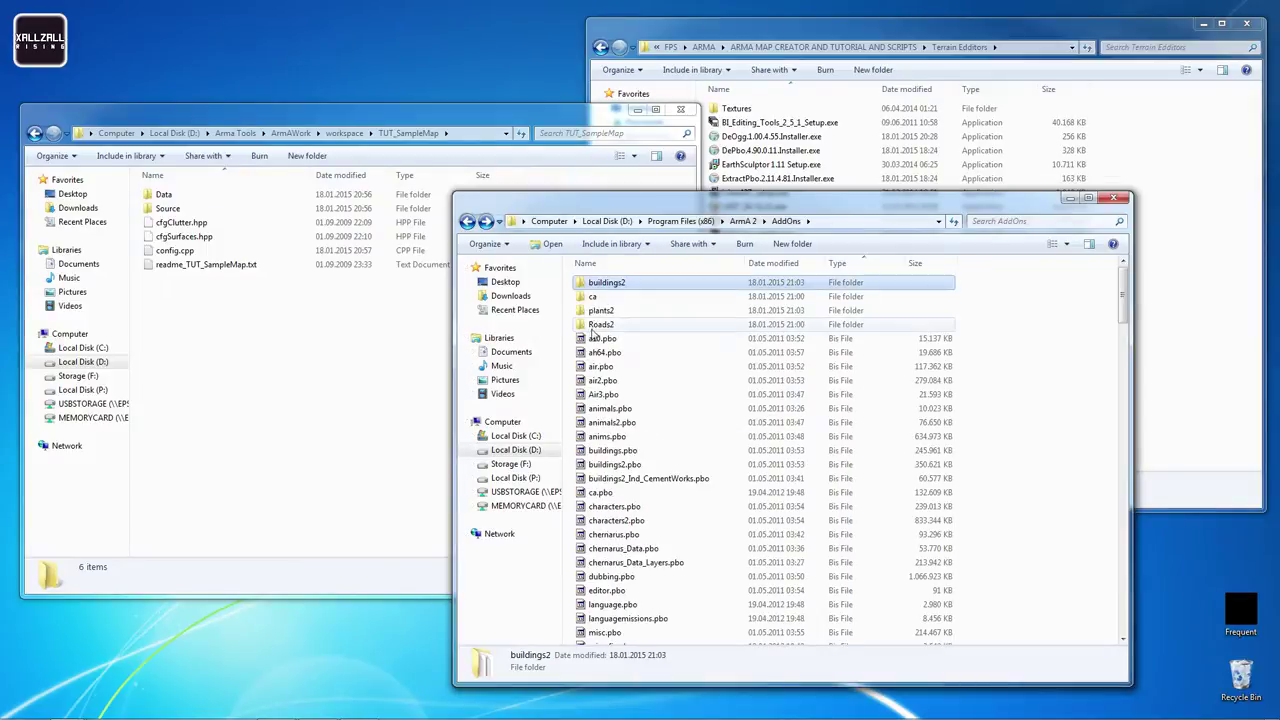
Check the merged plants2 folder, and move the inner Ca folder up into AddOns, merging it with the existing ca folder
{"action": "double_click", "coordinate": [640, 311]}
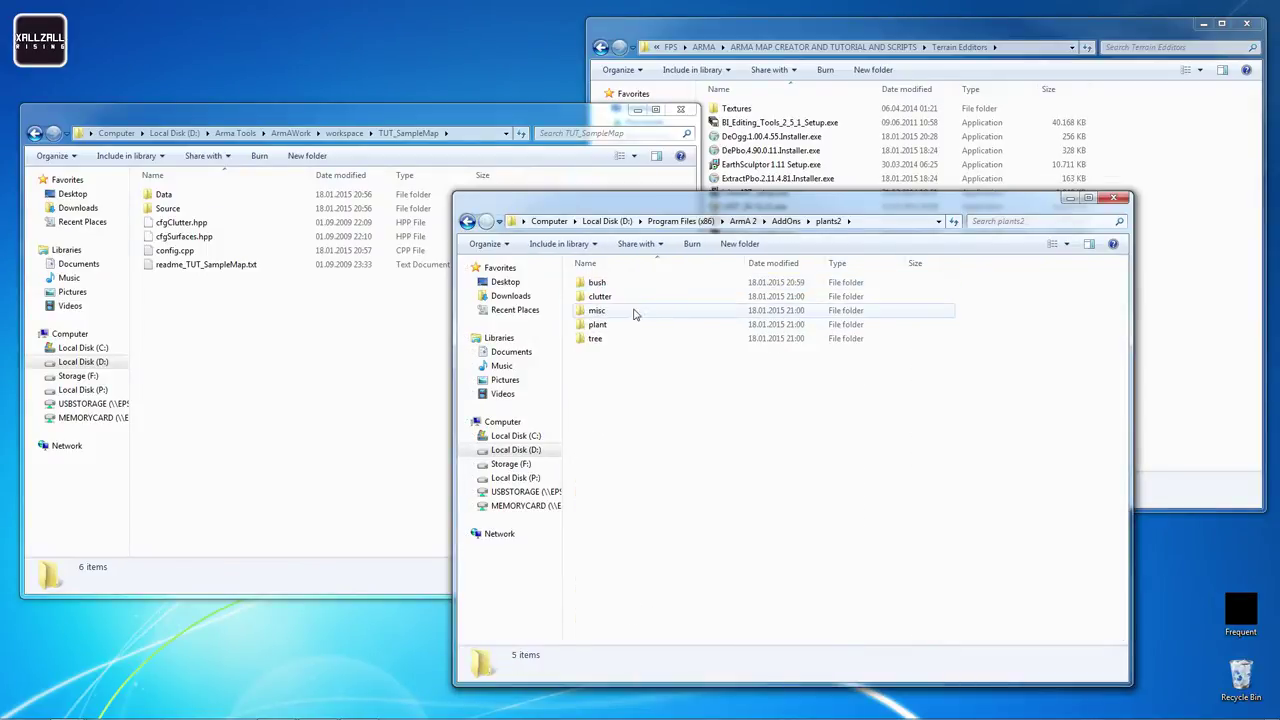
{"action": "left_click", "coordinate": [467, 221]}
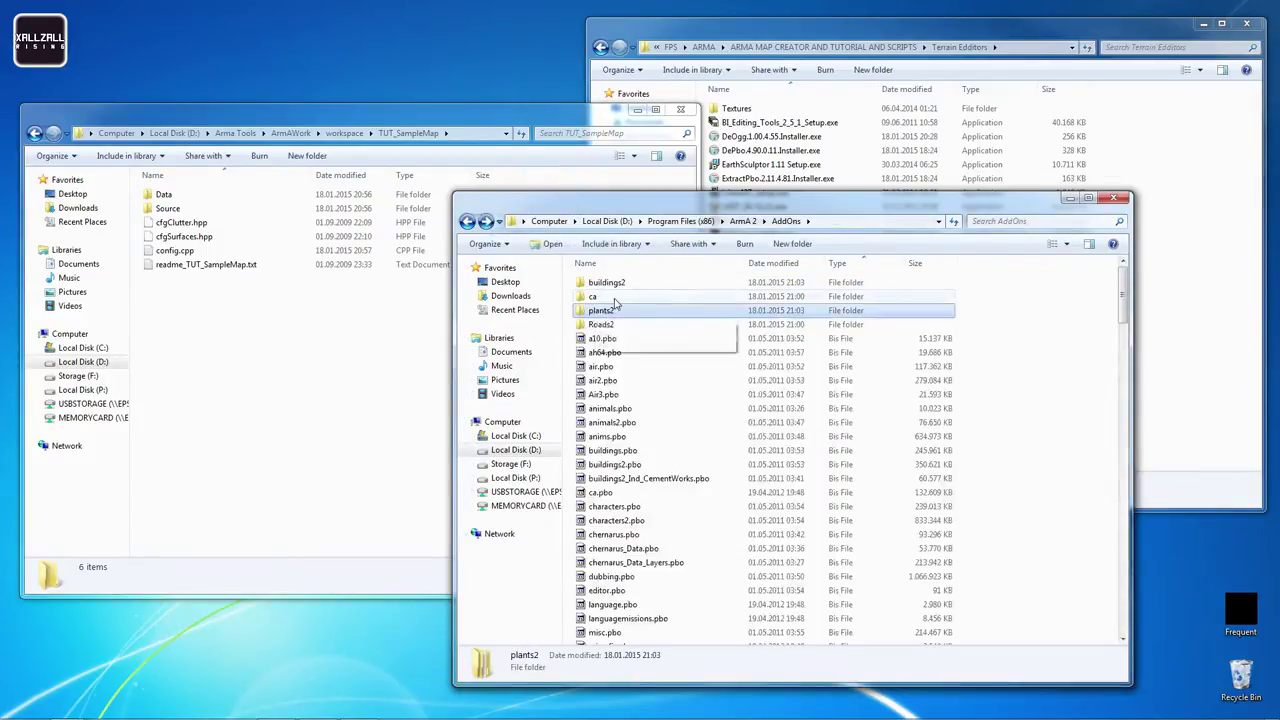
{"action": "double_click", "coordinate": [610, 297]}
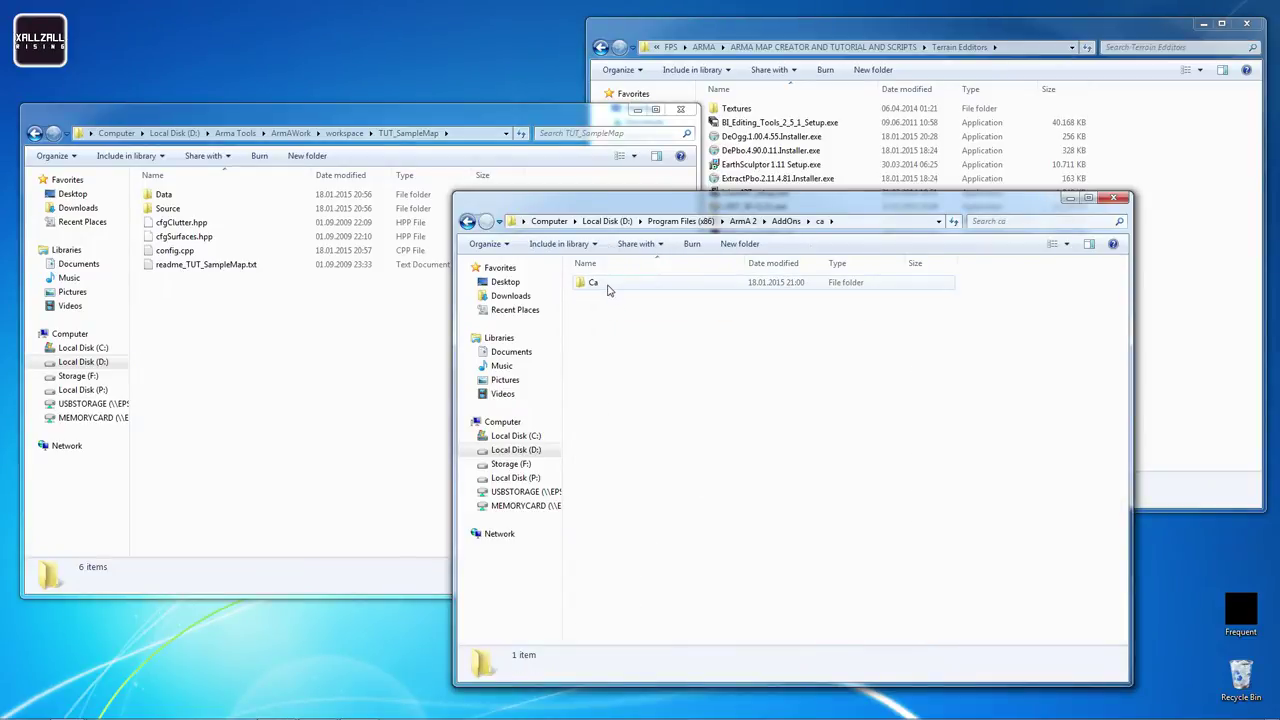
{"action": "left_click", "coordinate": [608, 286]}
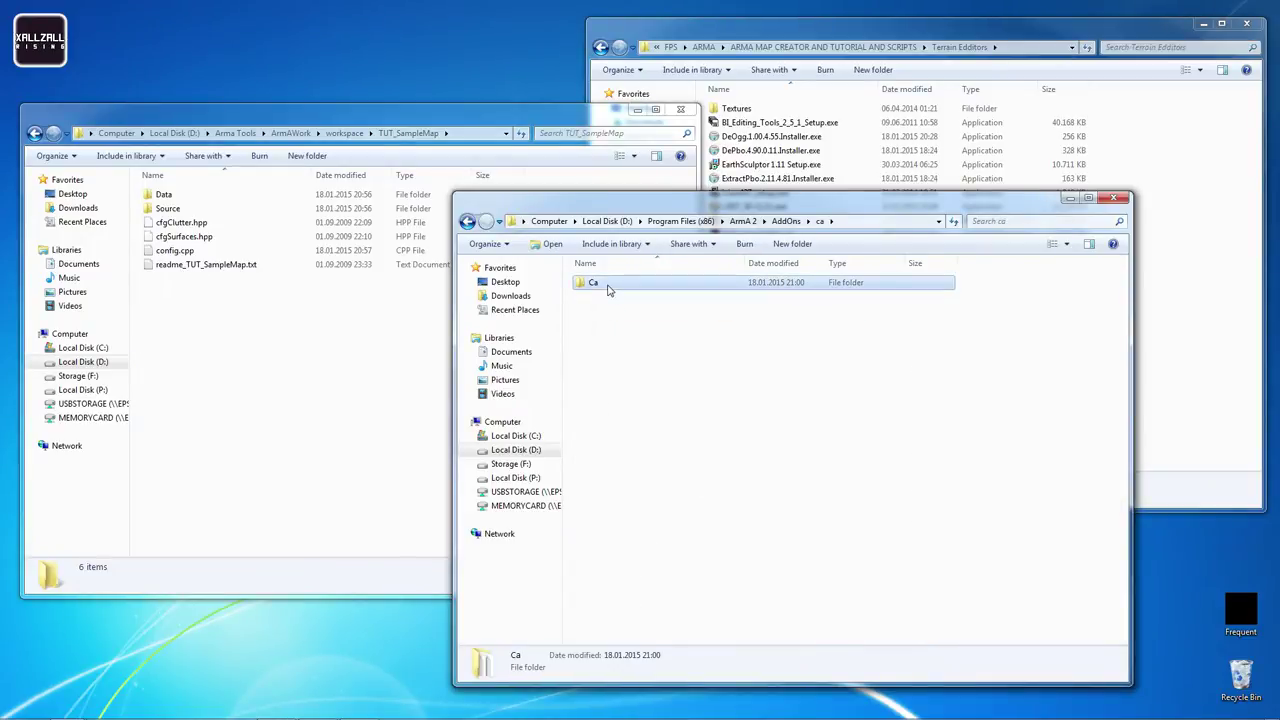
{"action": "left_click", "coordinate": [467, 221]}
{"action": "key", "text": "ctrl+v"}
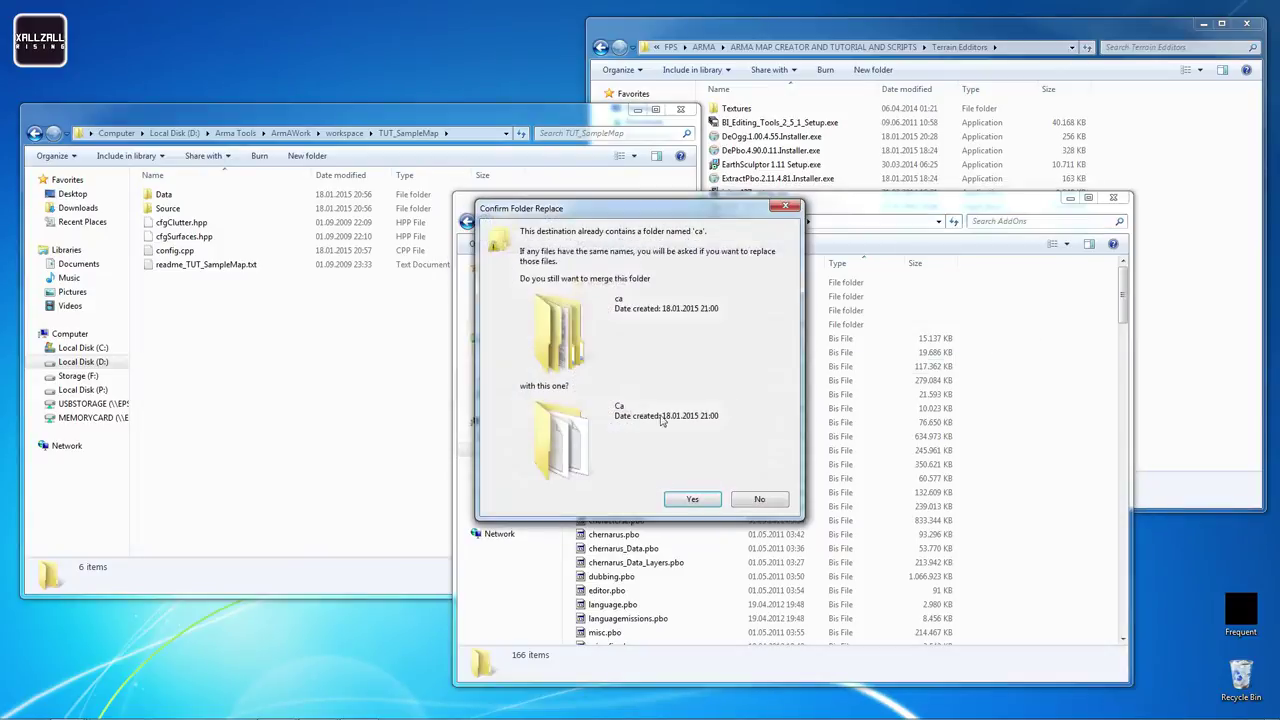
{"action": "left_click", "coordinate": [694, 503]}
Move the inner roads2 folder from Roads2\ca into AddOns, merging it with the existing Roads2 folder, and check the merged contents
{"action": "double_click", "coordinate": [616, 326]}
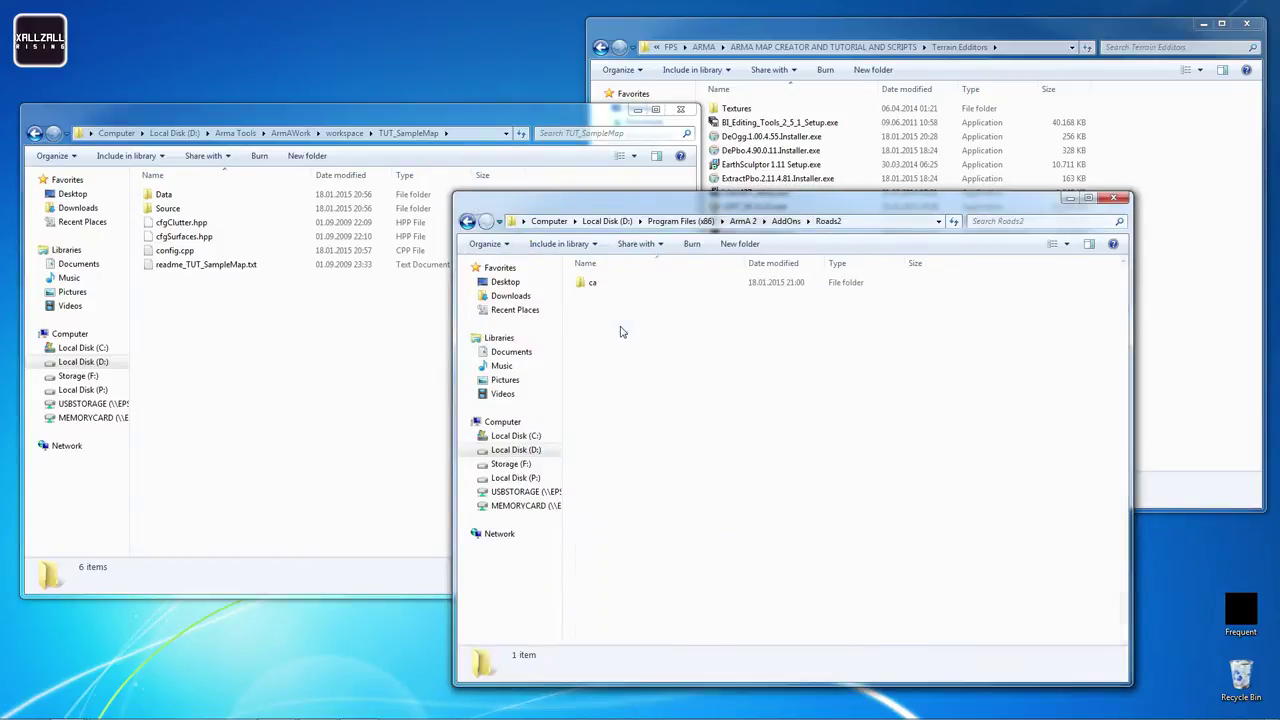
{"action": "left_click", "coordinate": [609, 288]}
{"action": "double_click", "coordinate": [609, 288]}
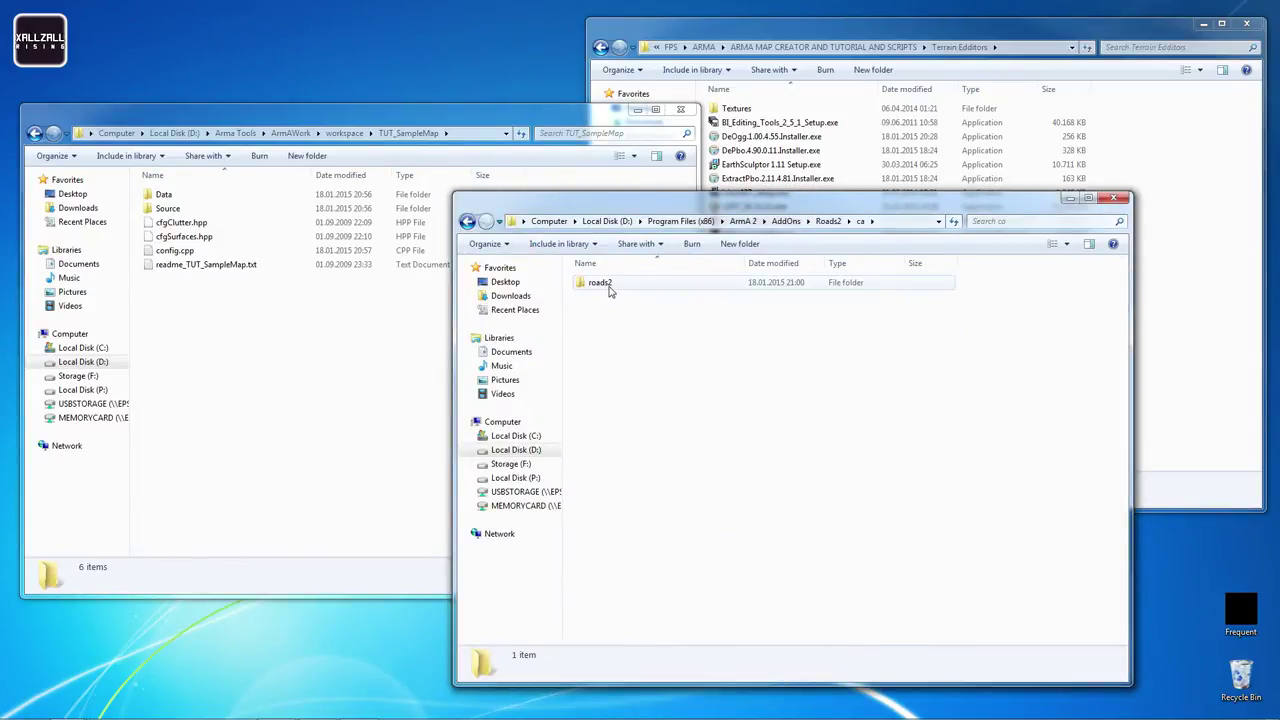
{"action": "left_click", "coordinate": [609, 288]}
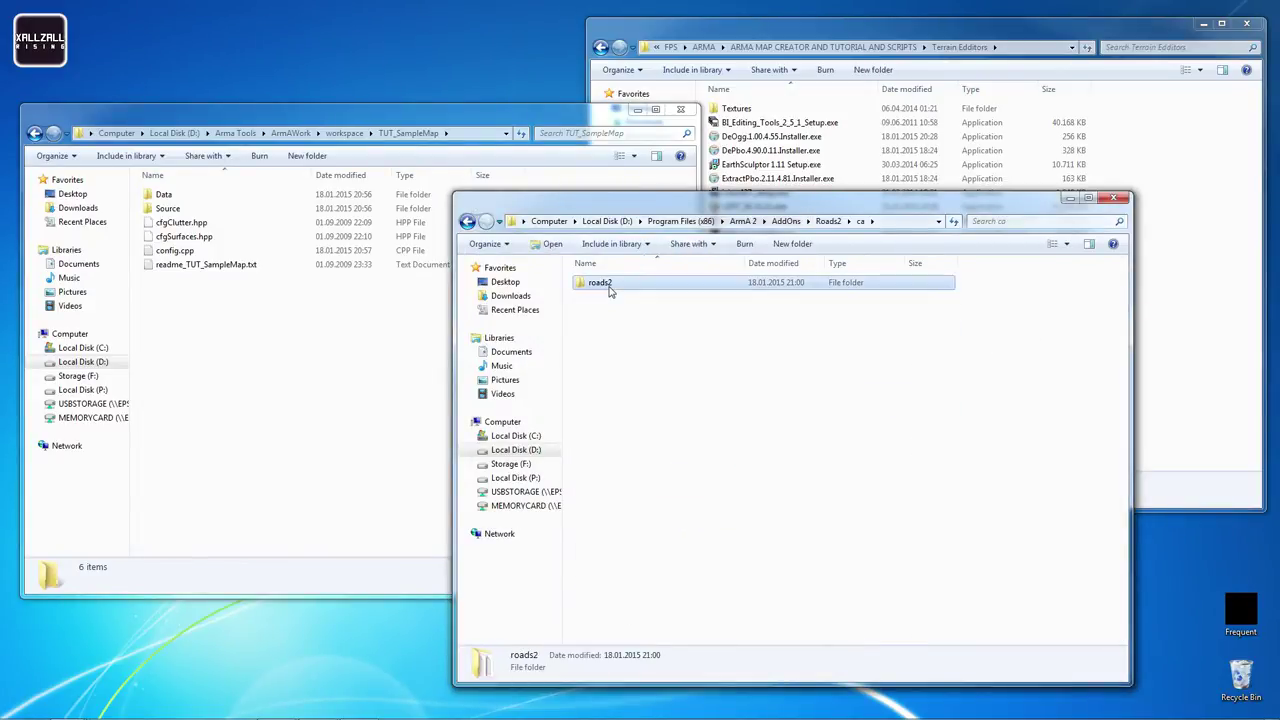
{"action": "left_click", "coordinate": [467, 221]}
{"action": "left_click", "coordinate": [467, 221]}
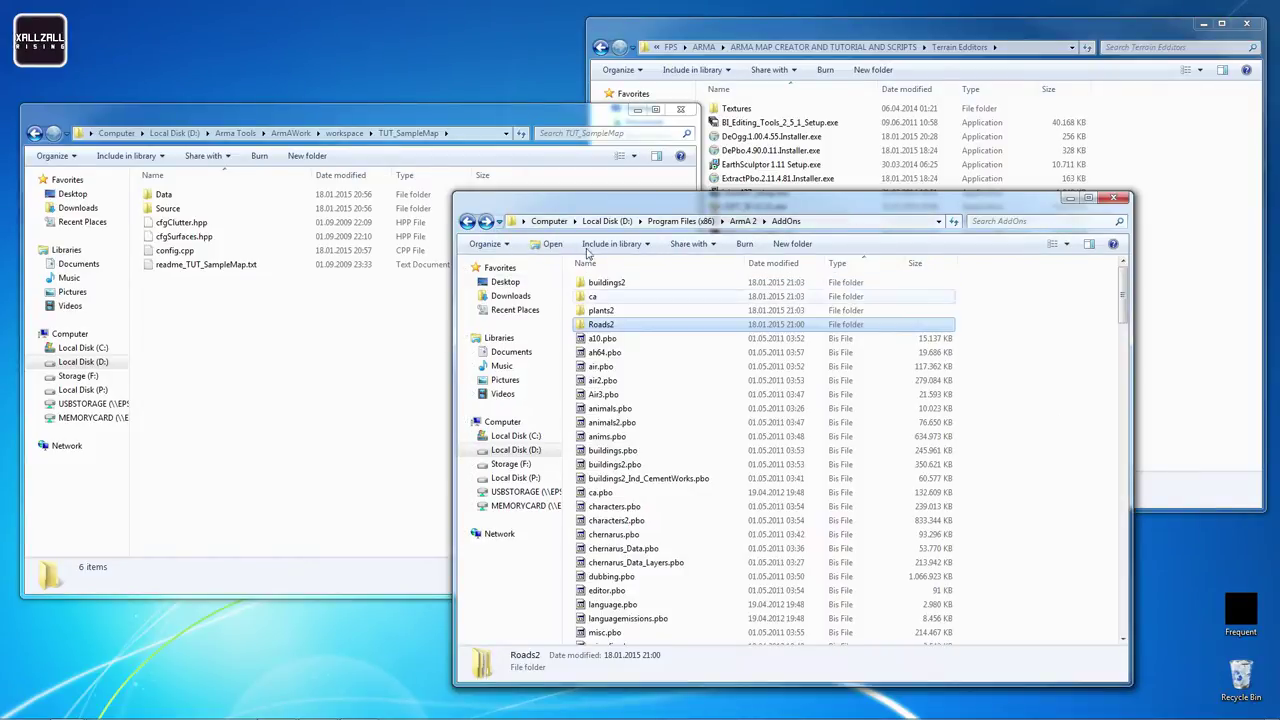
{"action": "key", "text": "ctrl+v"}
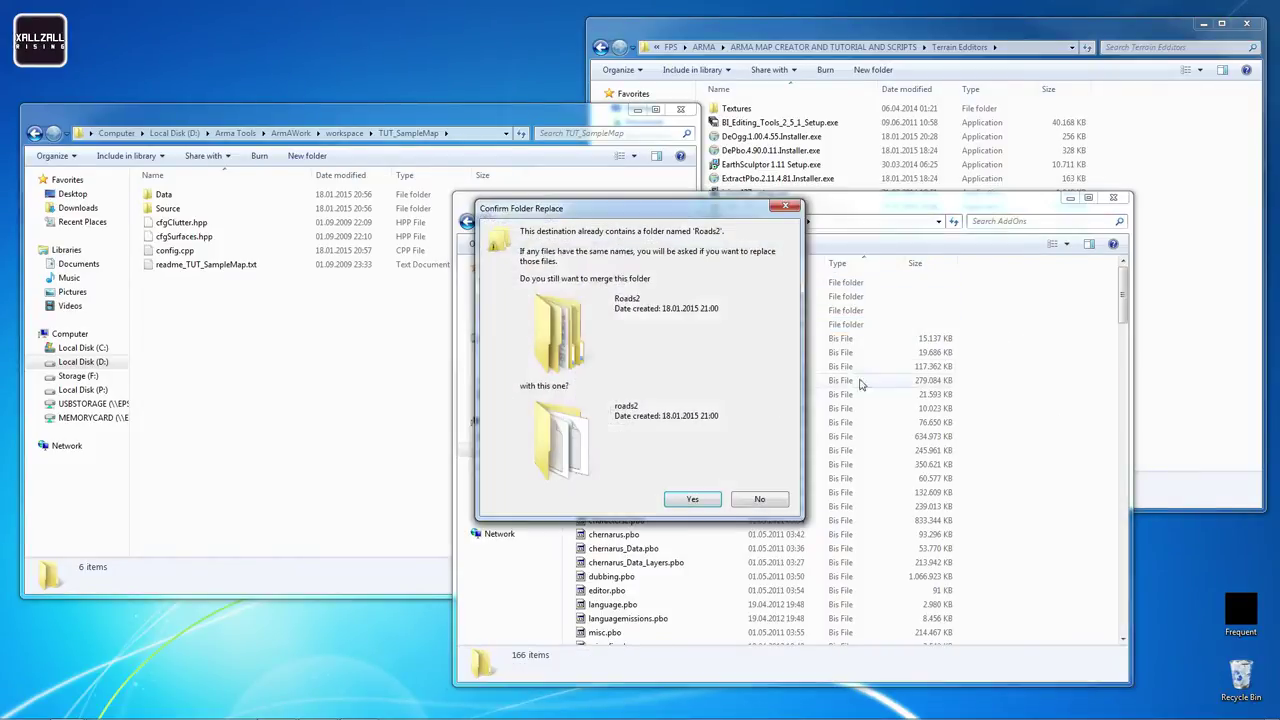
{"action": "left_click", "coordinate": [683, 493]}
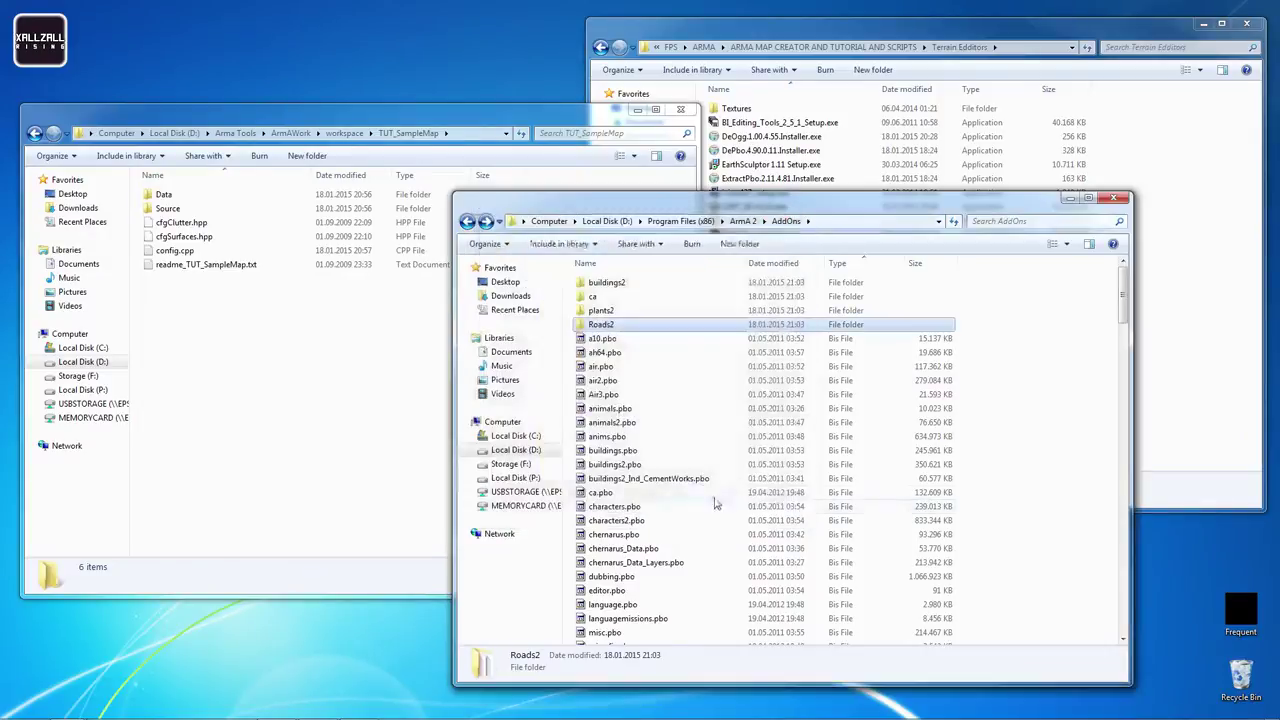
{"action": "double_click", "coordinate": [628, 330]}
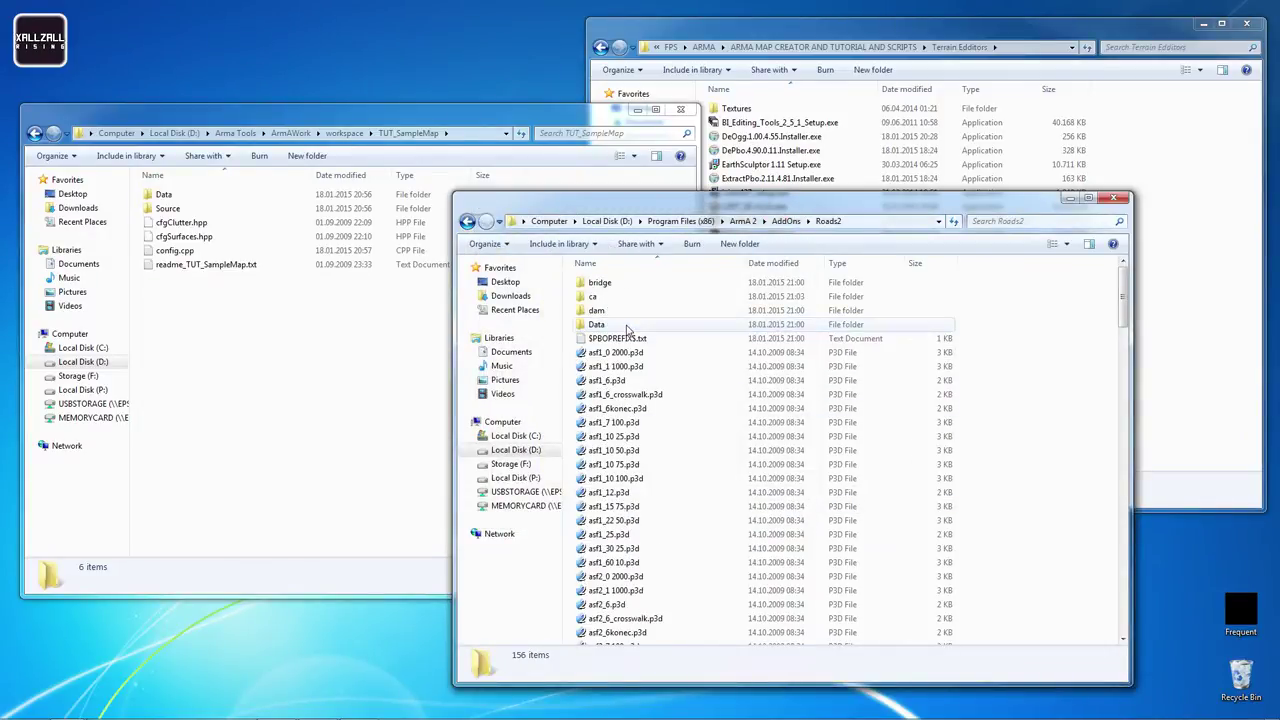
{"action": "left_click", "coordinate": [467, 221]}
Move the buildings2, ca, plants2 and Roads2 folders from the ArmA 2 AddOns folder into ArmAWork\CA
{"action": "left_click", "coordinate": [634, 286], "text": "shift"}
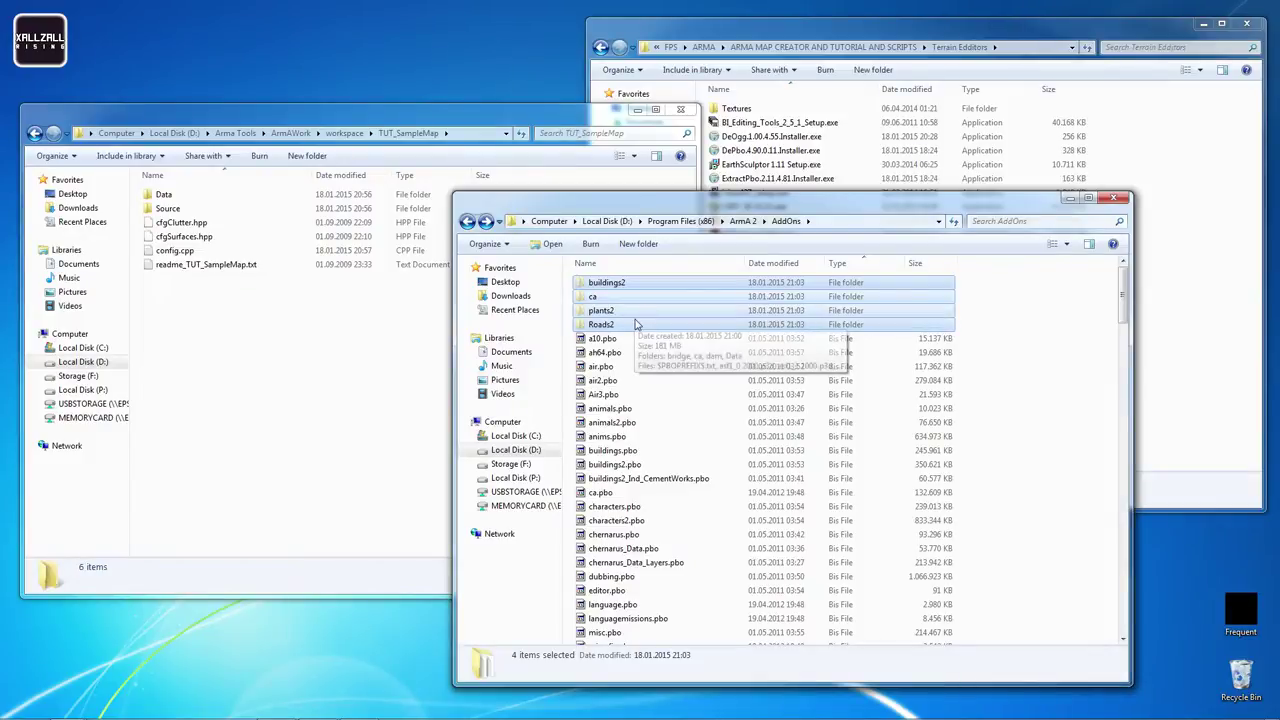
{"action": "right_click", "coordinate": [632, 316]}
{"action": "left_click", "coordinate": [1033, 347]}
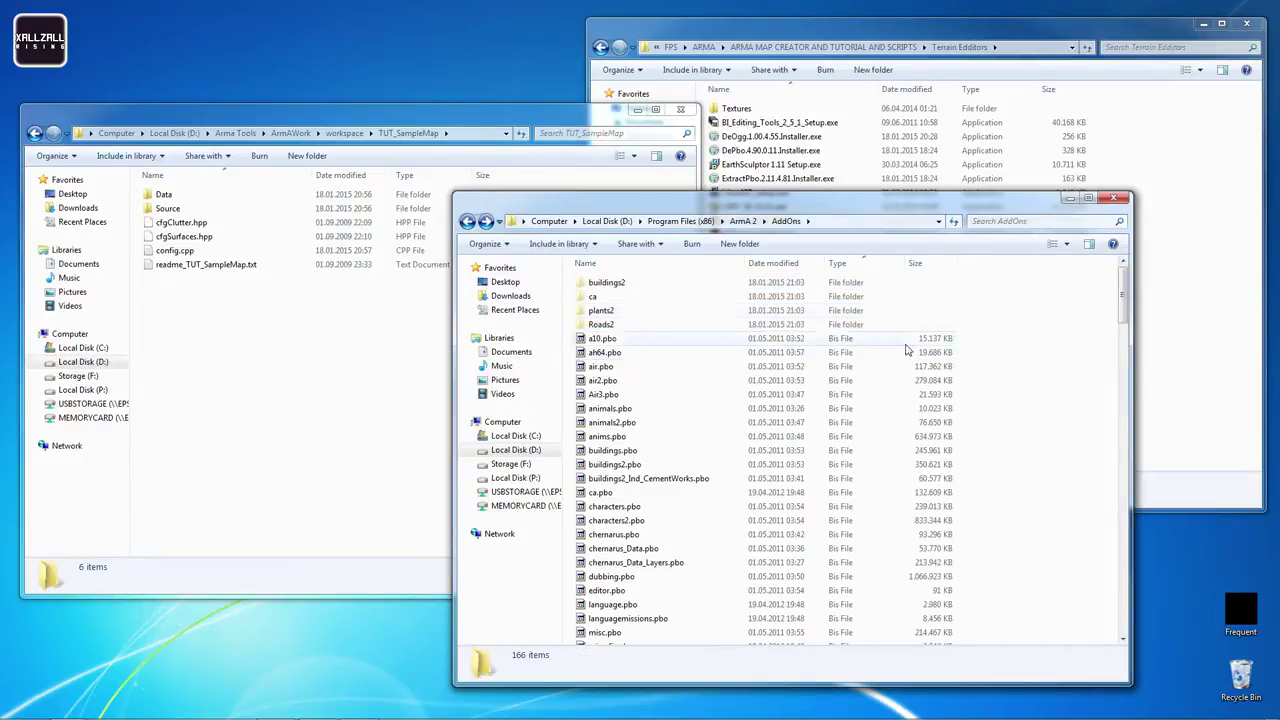
{"action": "left_click", "coordinate": [500, 118]}
{"action": "left_click", "coordinate": [345, 134]}
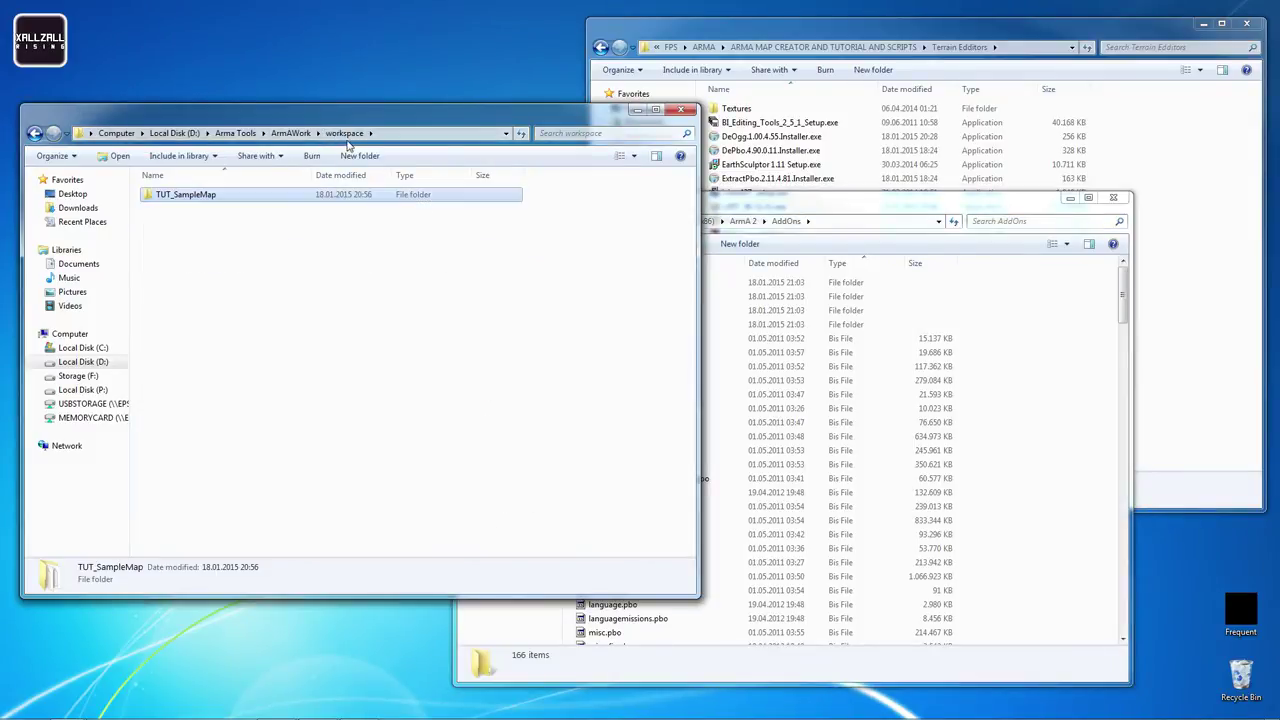
{"action": "left_click", "coordinate": [294, 134]}
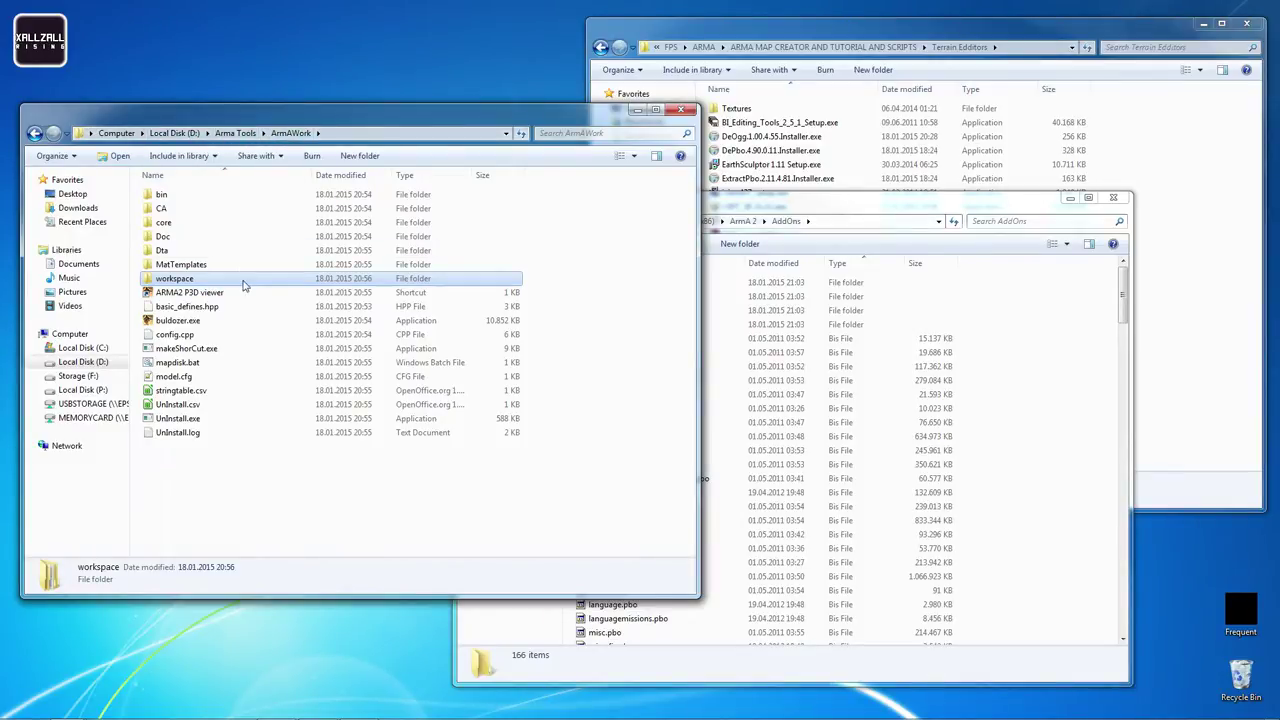
{"action": "left_click", "coordinate": [165, 209]}
{"action": "double_click", "coordinate": [166, 209]}
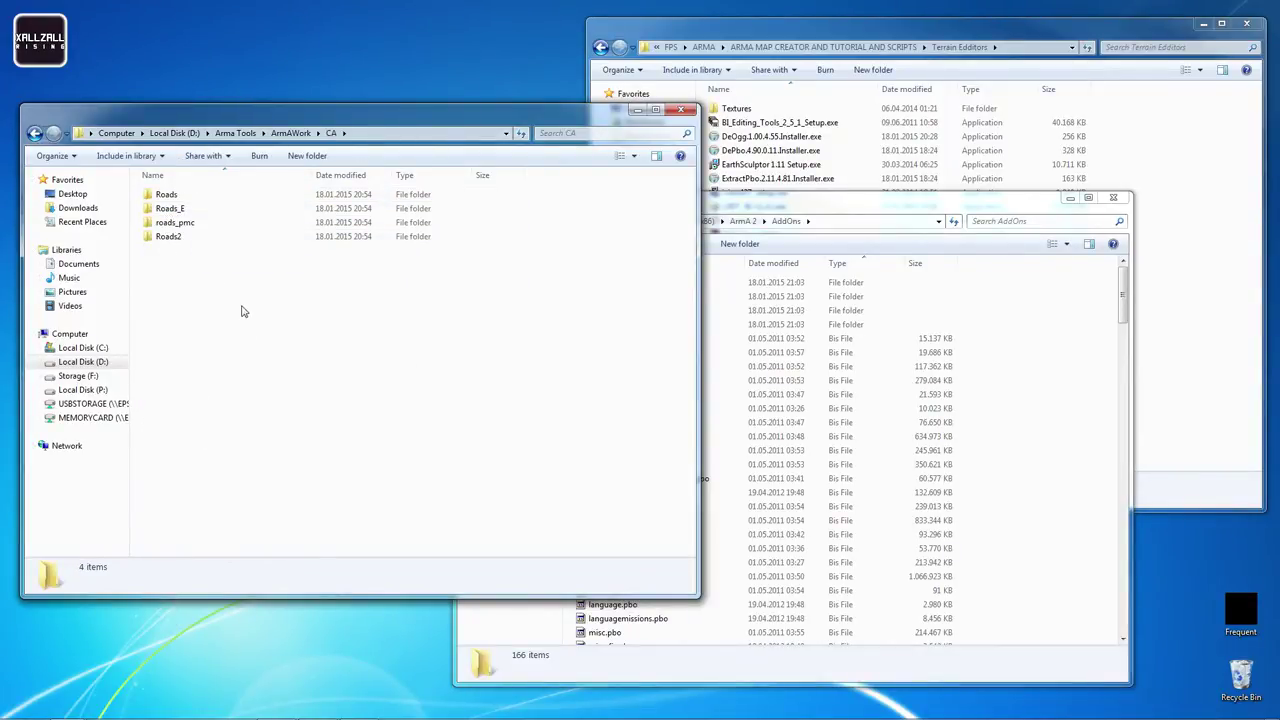
{"action": "key", "text": "ctrl+v"}
Merge the Roads2 folder with the existing one for all current items, moving and replacing every conflicting file
{"action": "left_click", "coordinate": [548, 516]}
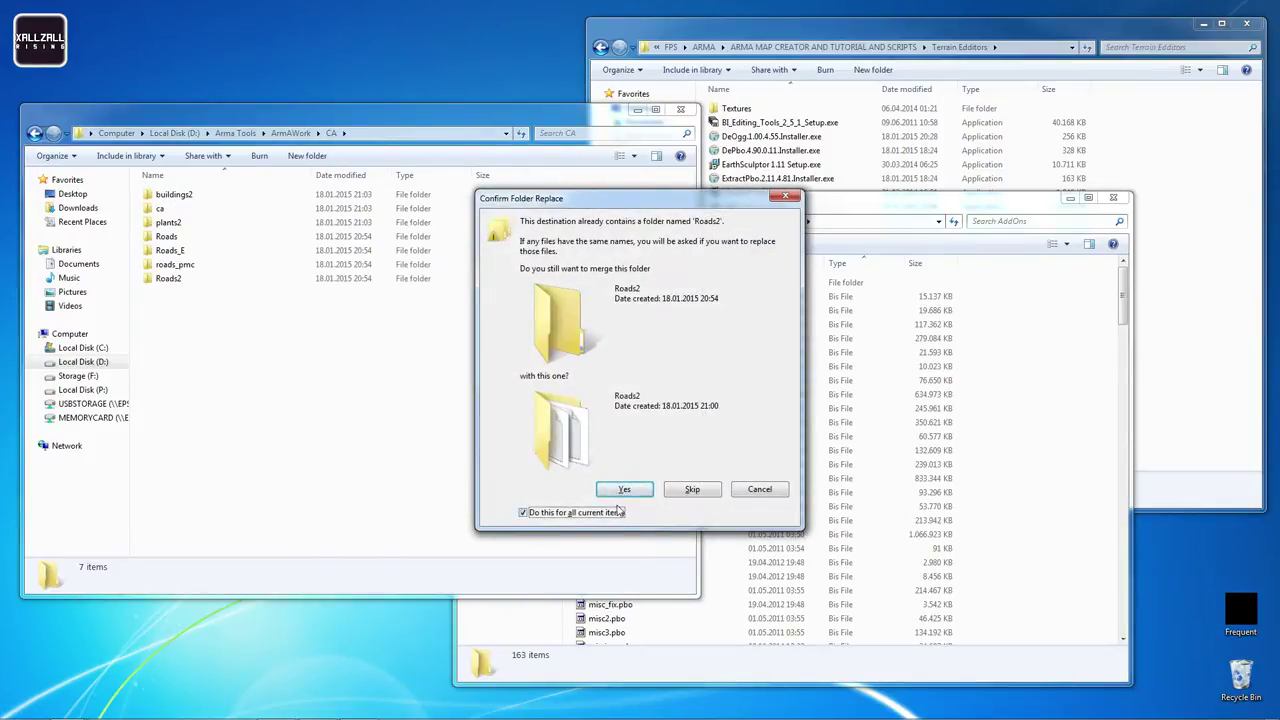
{"action": "left_click", "coordinate": [624, 489]}
{"action": "left_click", "coordinate": [516, 503]}
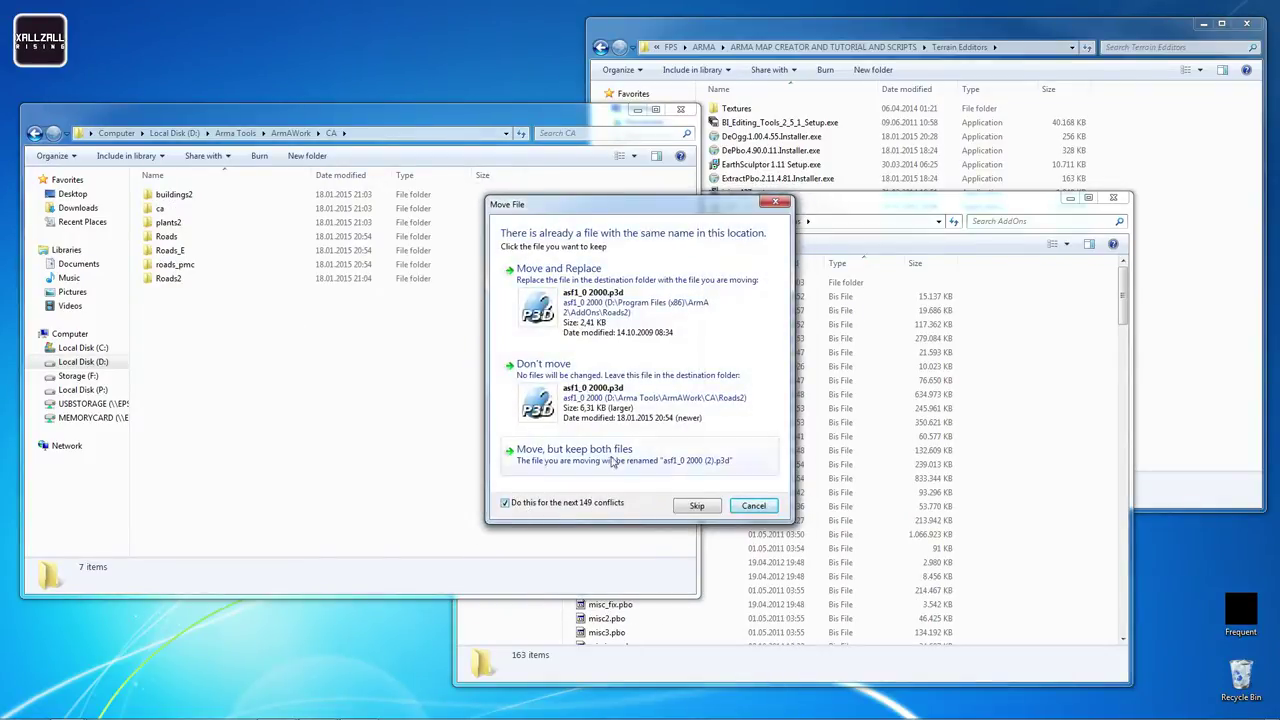
{"action": "left_click", "coordinate": [555, 290]}
{"action": "left_click", "coordinate": [277, 360]}
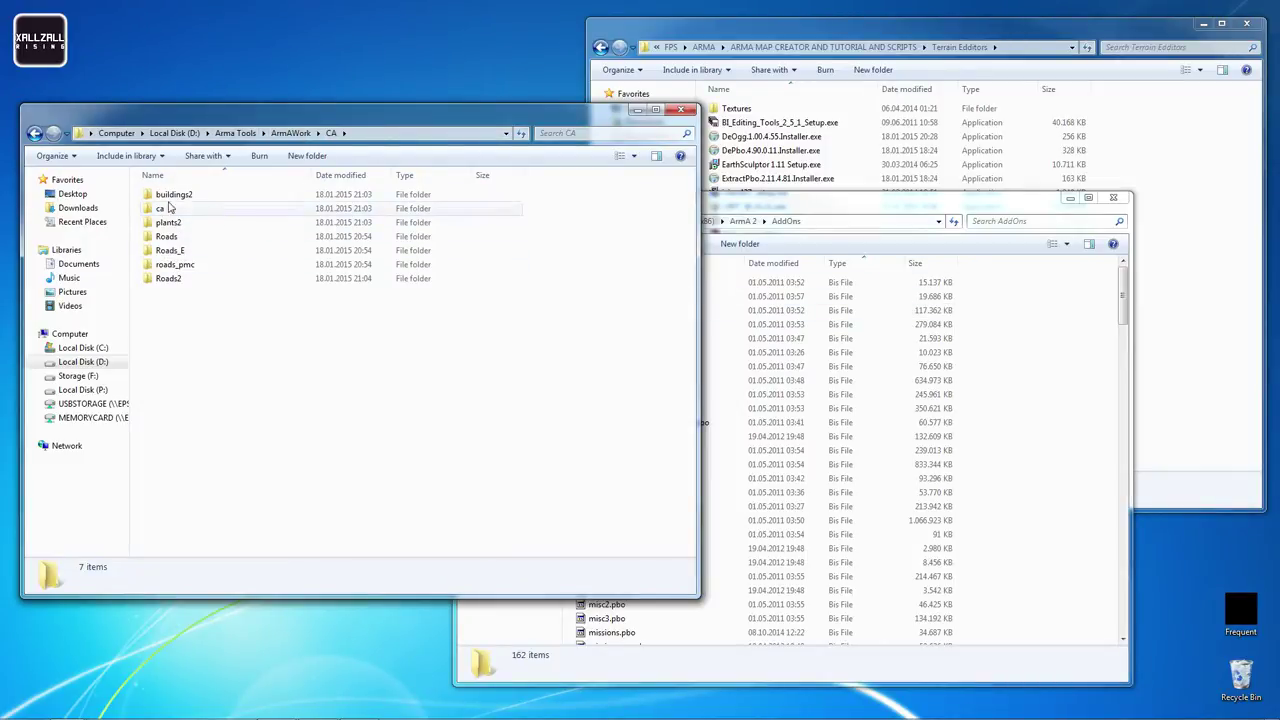
Check the contents of the ca, buildings2 and plants2 folders inside ArmAWork\CA
{"action": "double_click", "coordinate": [168, 212]}
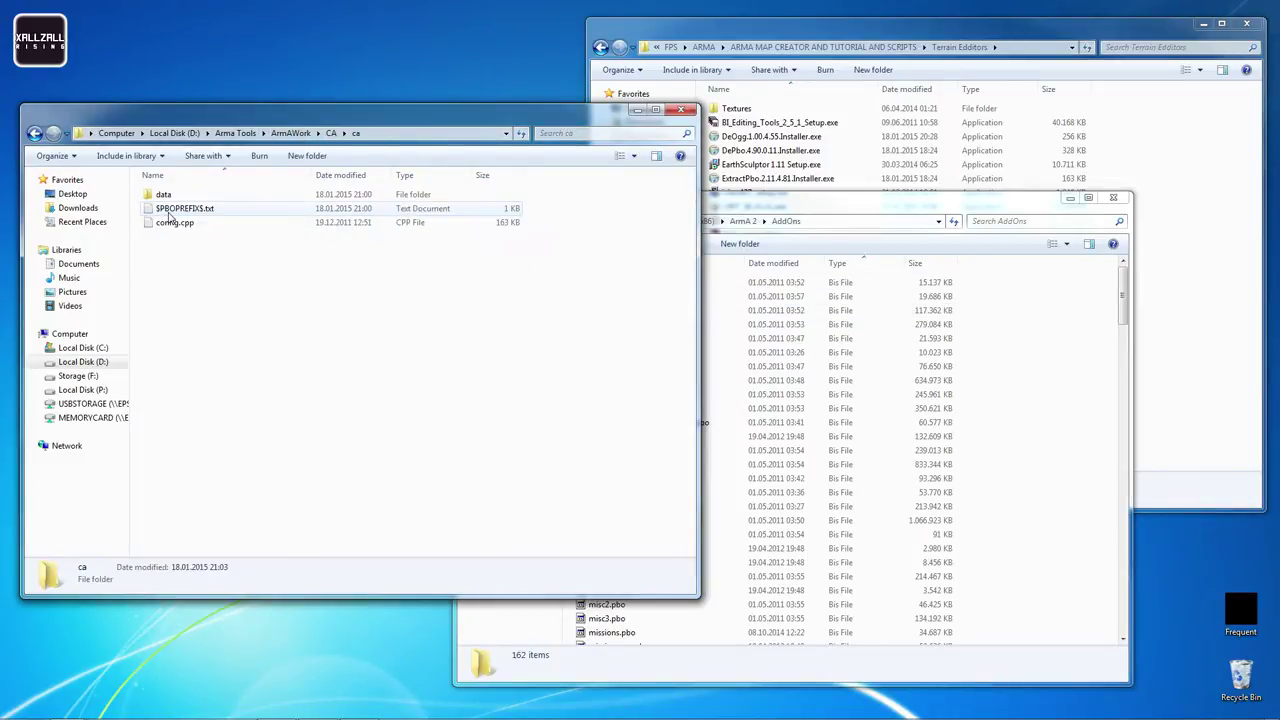
{"action": "left_click", "coordinate": [34, 133]}
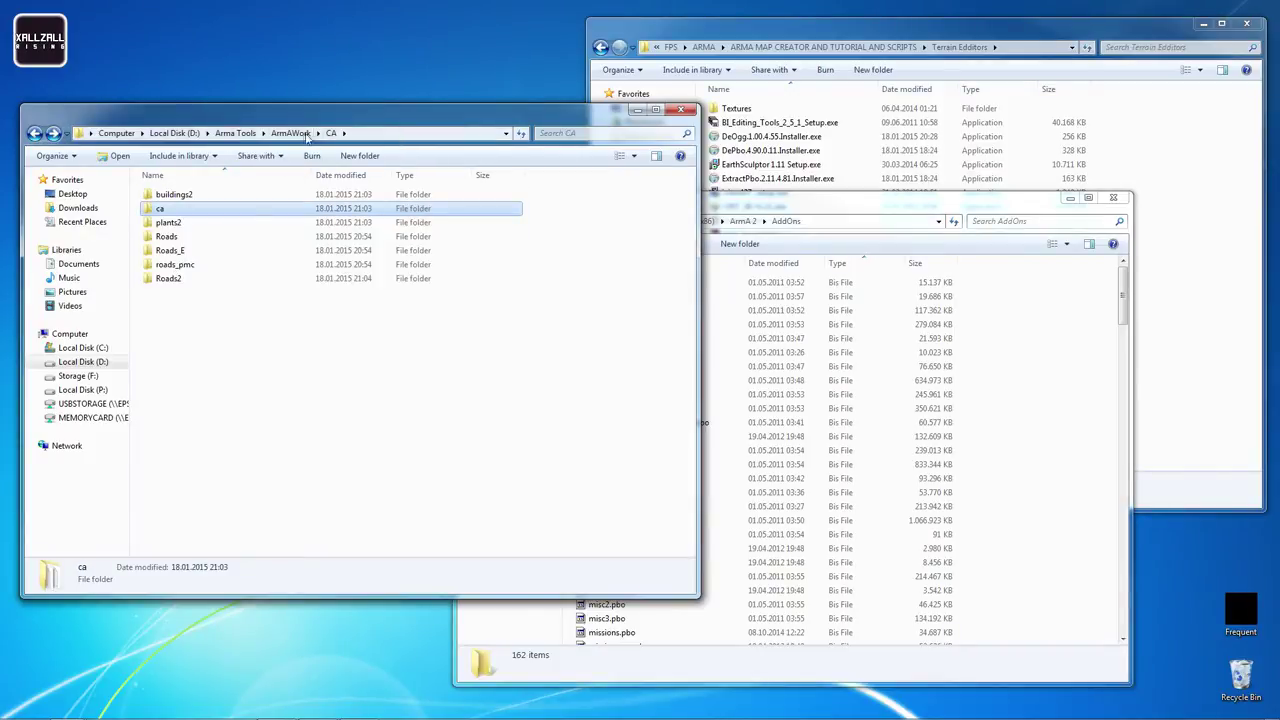
{"action": "double_click", "coordinate": [190, 194]}
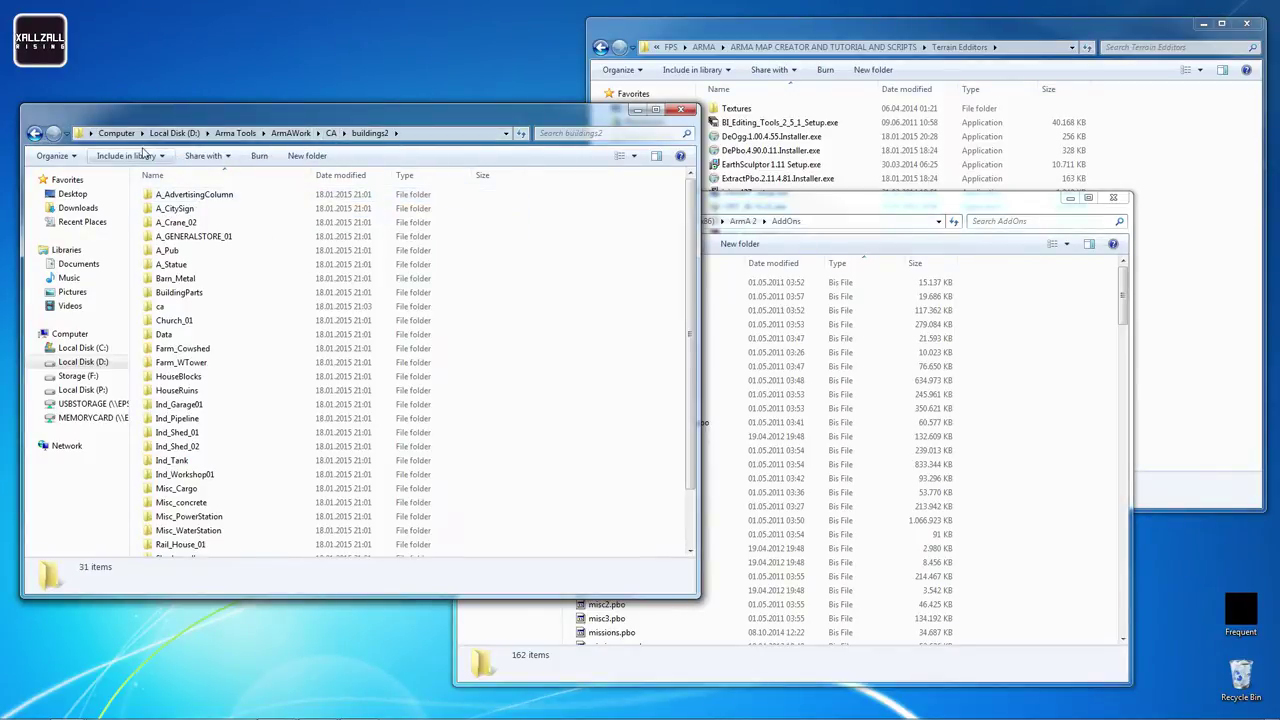
{"action": "left_click", "coordinate": [330, 133]}
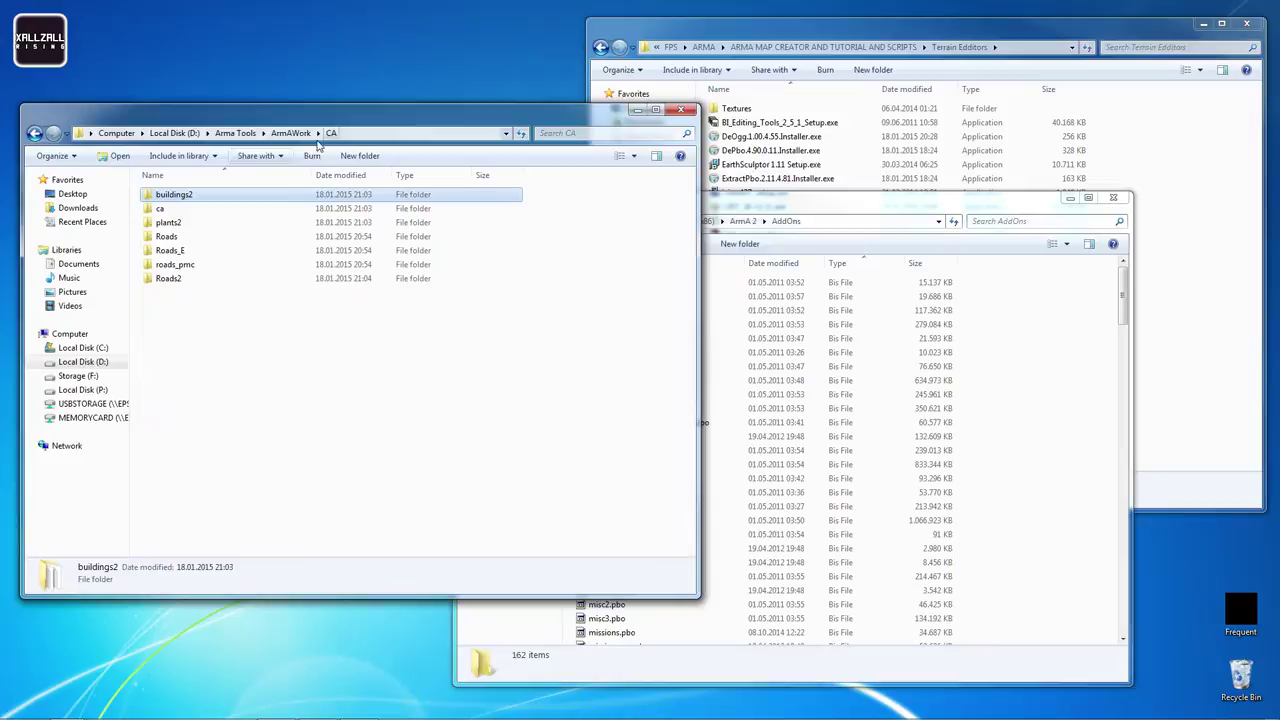
{"action": "double_click", "coordinate": [175, 223]}
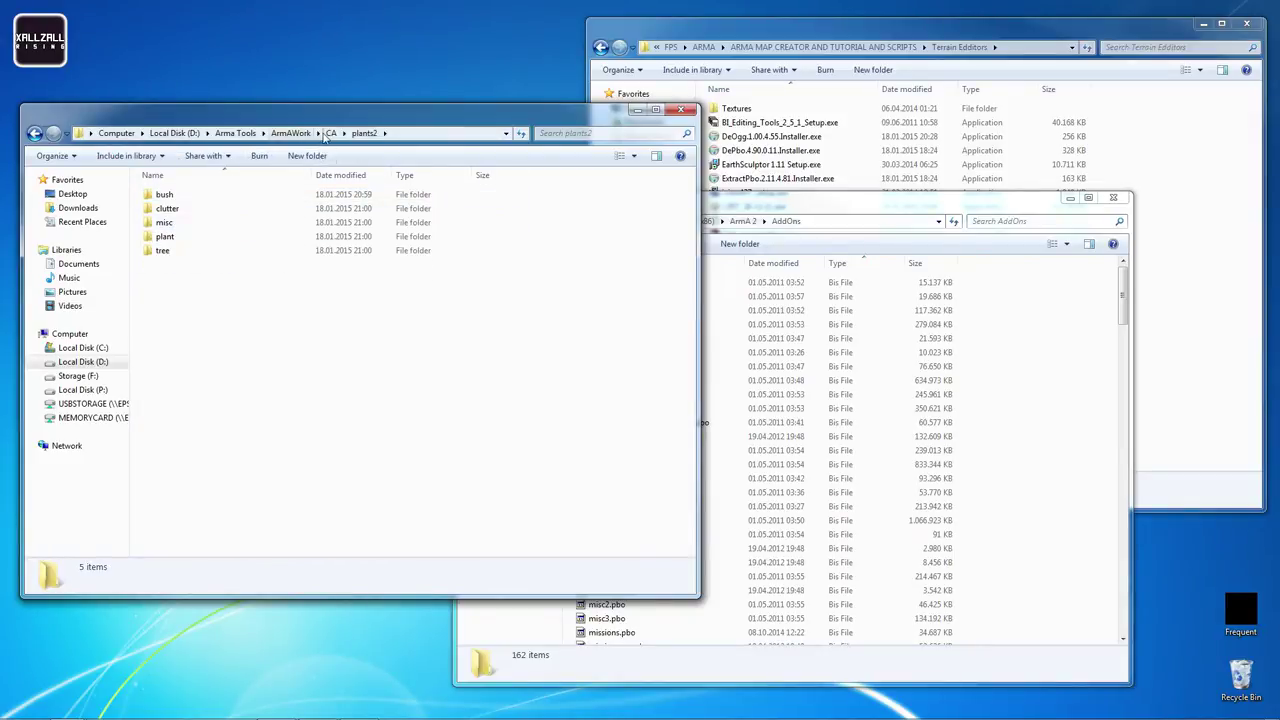
{"action": "left_click", "coordinate": [341, 133]}
{"action": "left_click", "coordinate": [330, 133]}
Copy the data folder, $PBOPREFIX$.txt and config.cpp from the inner ca folder up into ArmAWork\CA, and check the two copied files
{"action": "double_click", "coordinate": [163, 208]}
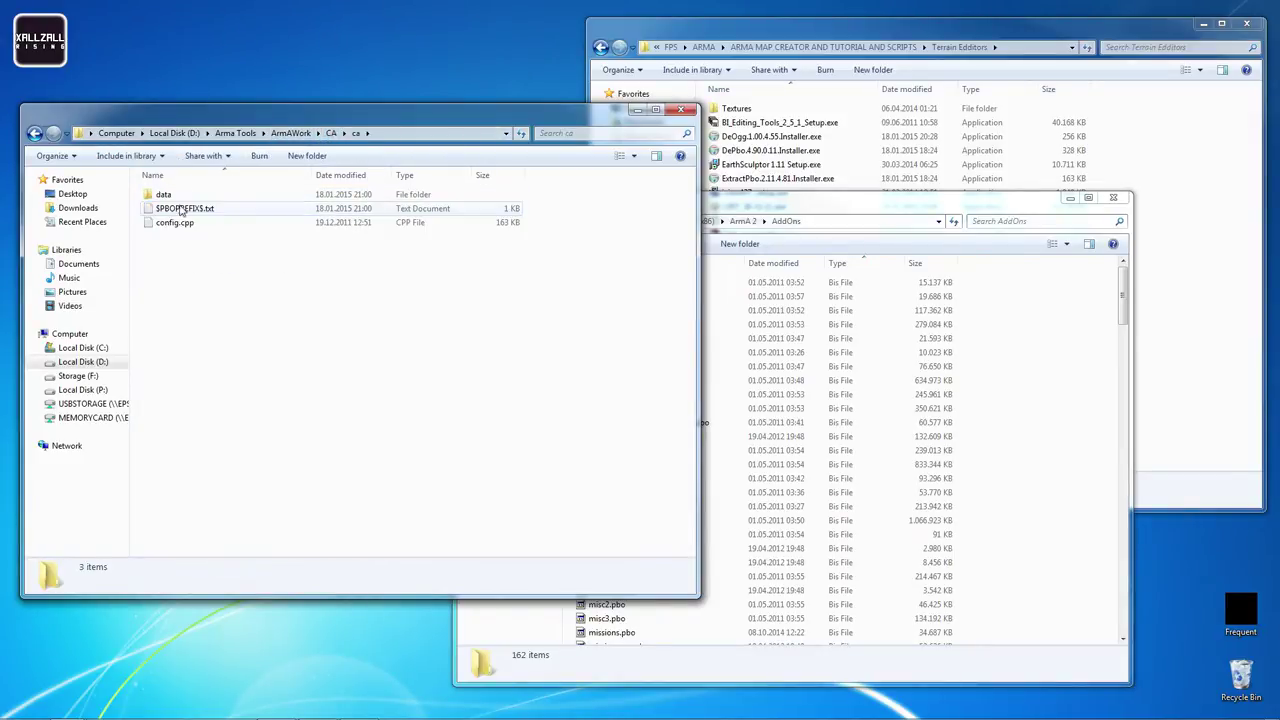
{"action": "left_click_drag", "start_coordinate": [242, 262], "coordinate": [168, 180]}
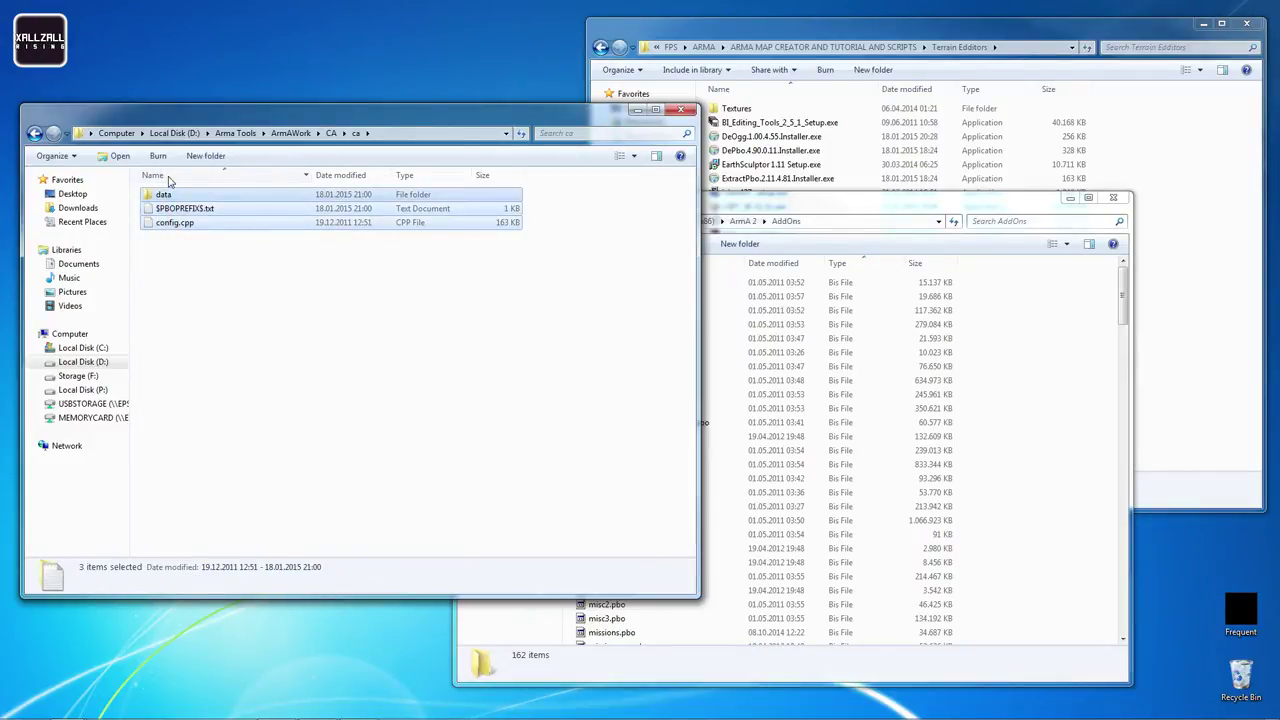
{"action": "left_click", "coordinate": [34, 133]}
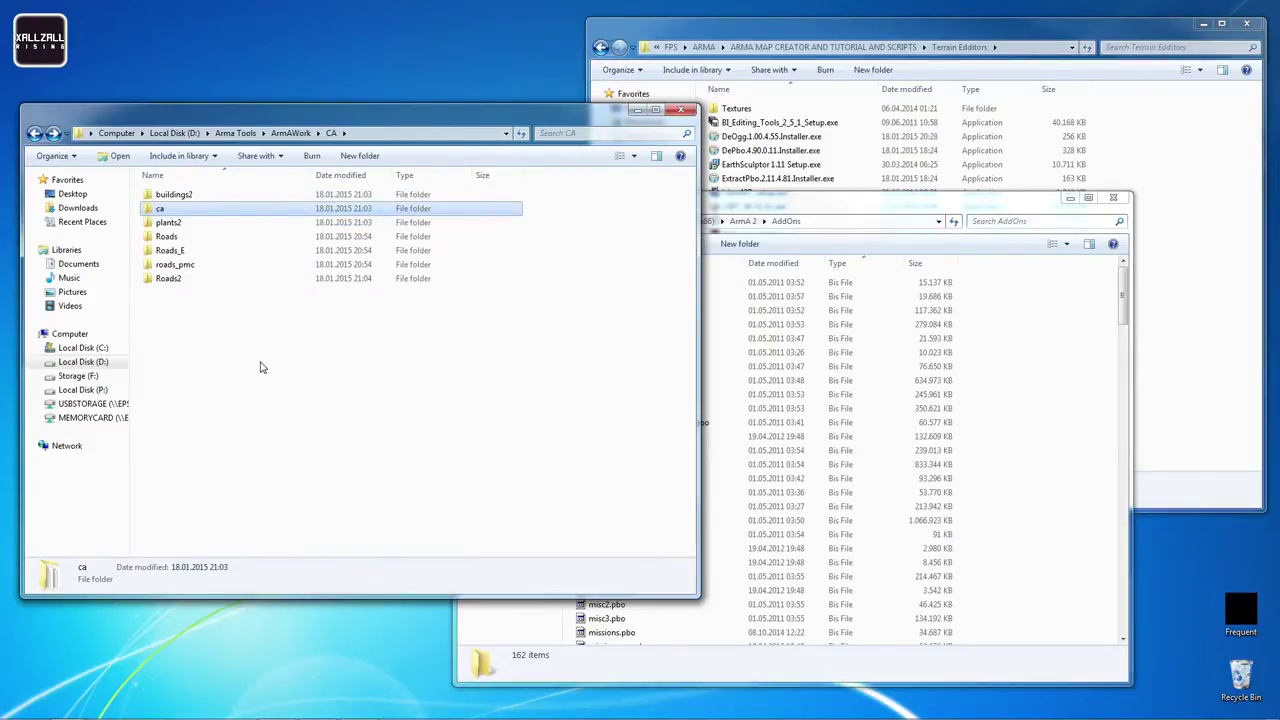
{"action": "left_click", "coordinate": [260, 368]}
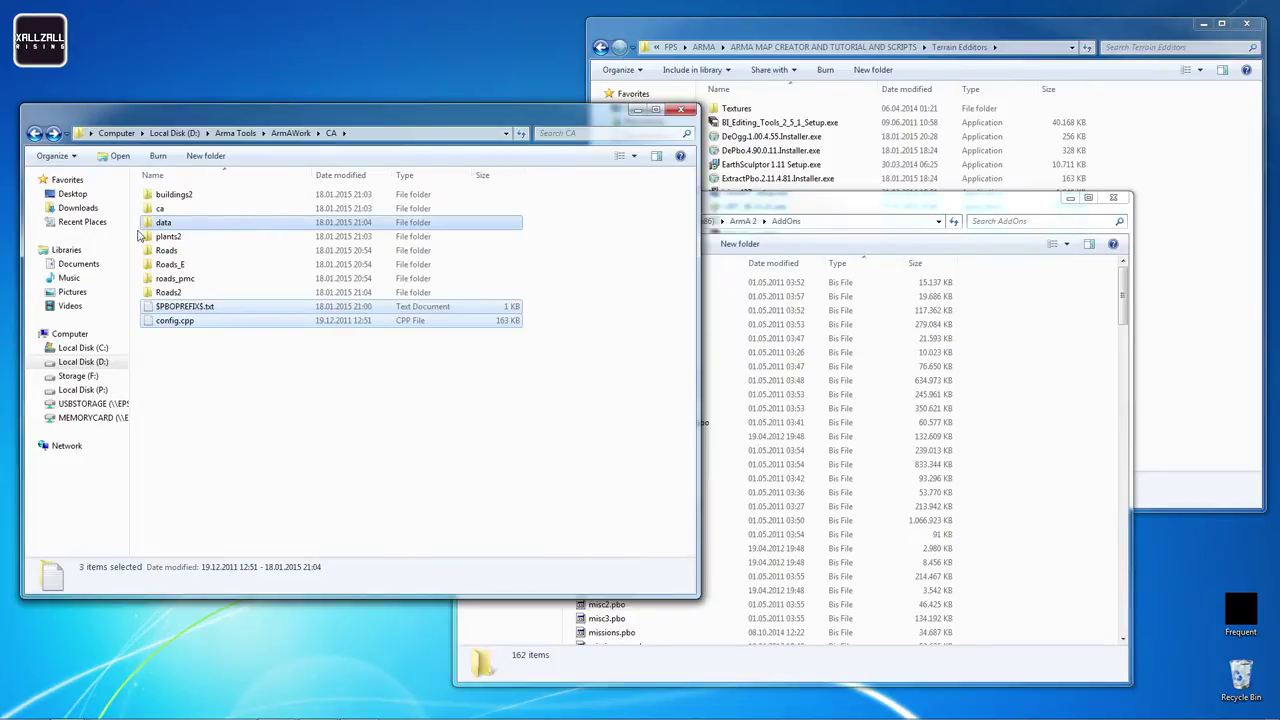
{"action": "left_click", "coordinate": [164, 348]}
{"action": "left_click", "coordinate": [176, 322]}
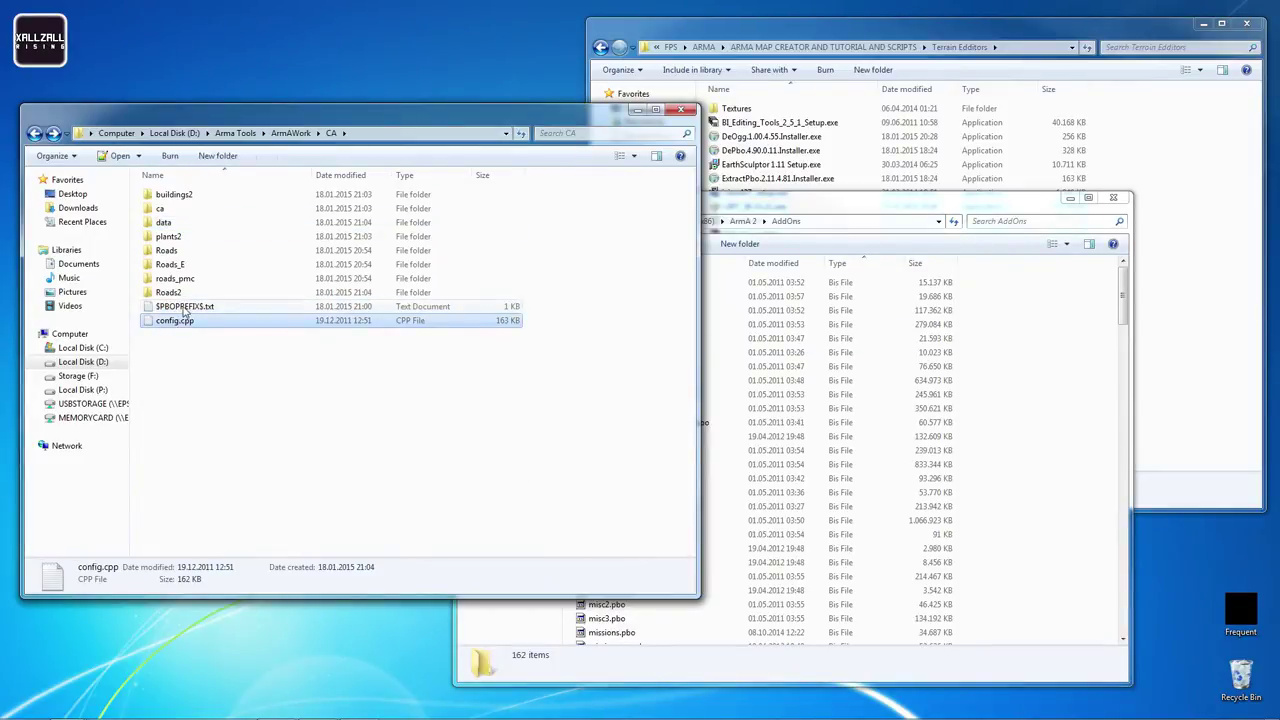
{"action": "left_click", "coordinate": [185, 306]}
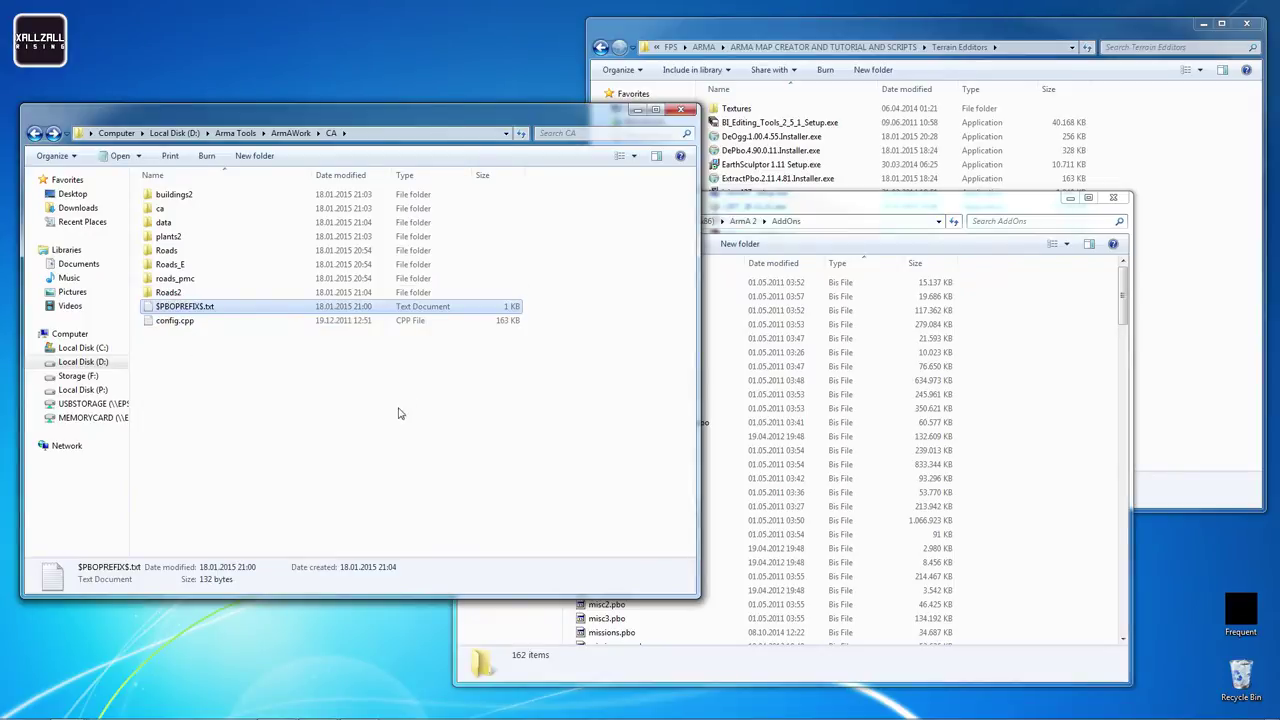
{"action": "left_click", "coordinate": [497, 445]}
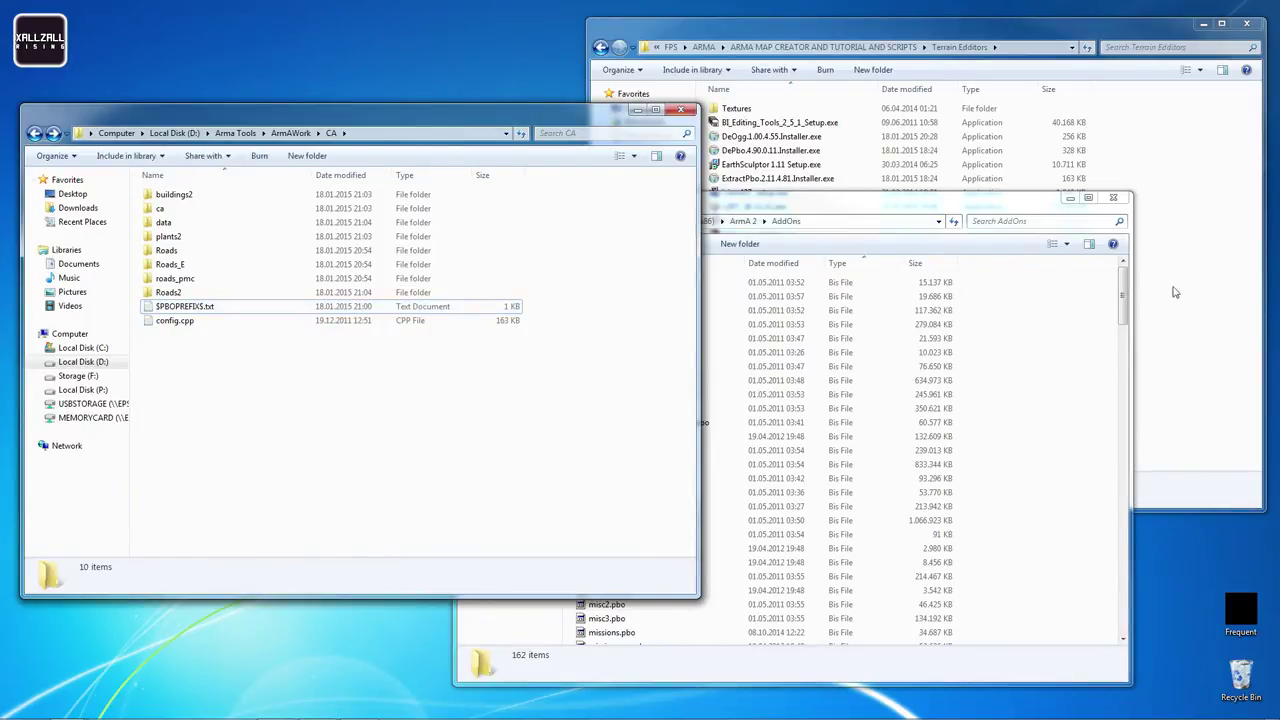
Close the ArmA 2 AddOns window and go back to the plants2 folder in the ArmAWork\CA window
{"action": "left_click", "coordinate": [951, 206]}
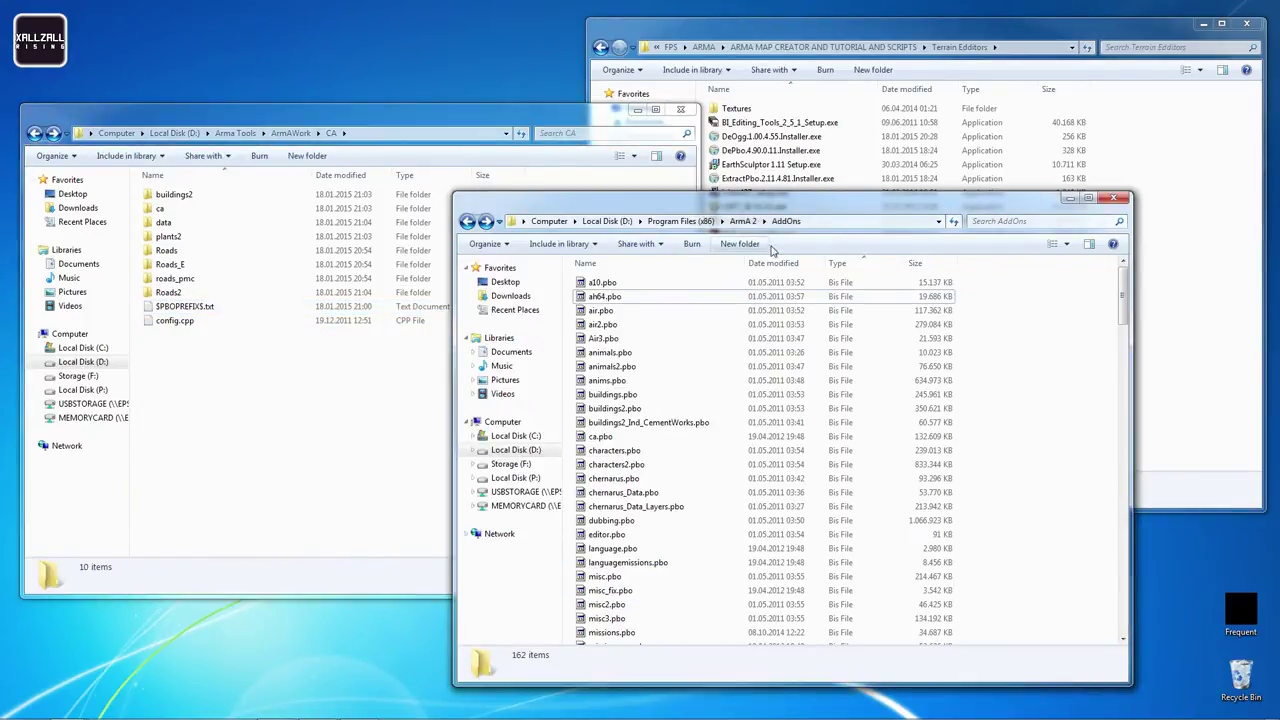
{"action": "left_click_drag", "start_coordinate": [797, 205], "coordinate": [791, 212]}
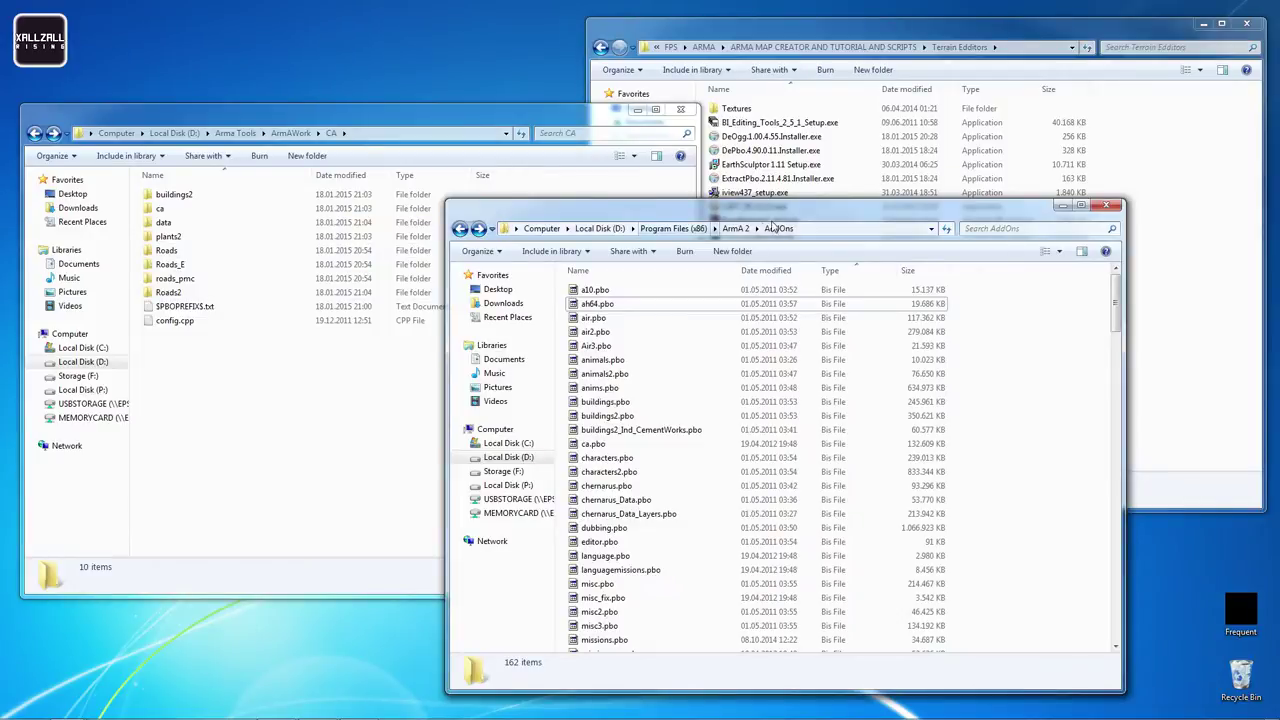
{"action": "left_click", "coordinate": [1106, 205]}
{"action": "left_click", "coordinate": [1127, 361]}
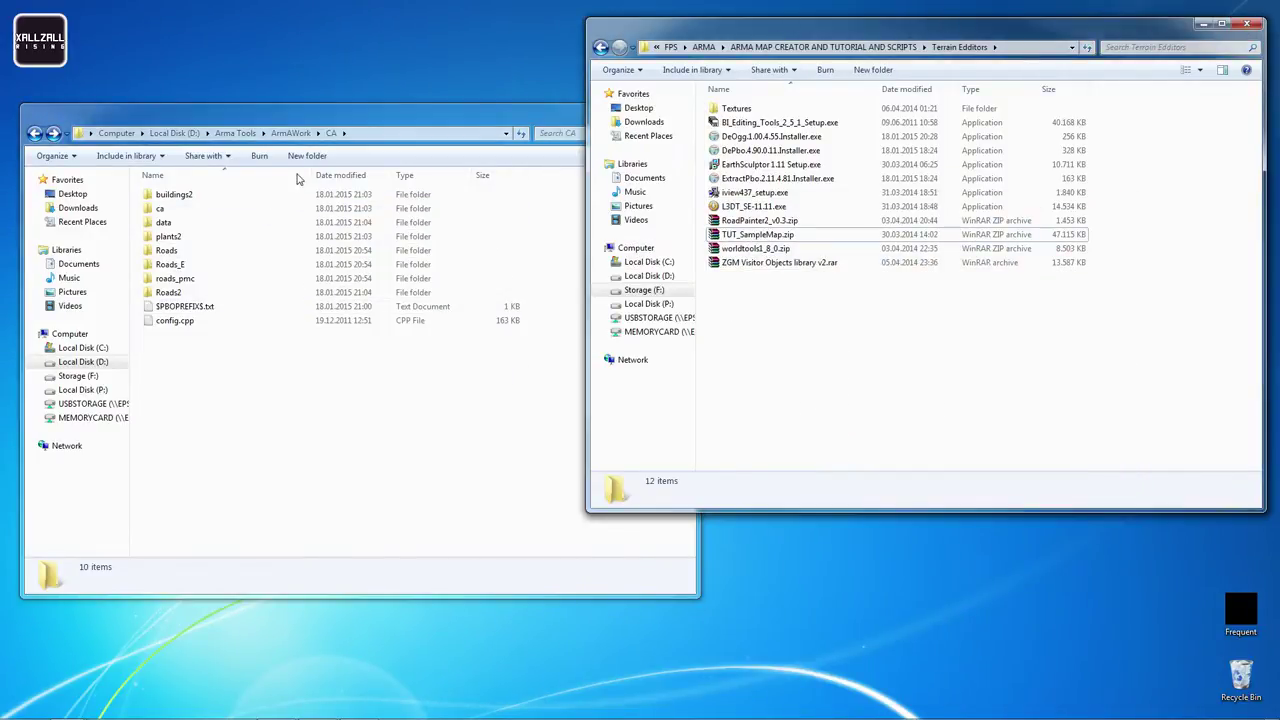
{"action": "left_click", "coordinate": [300, 113]}
{"action": "left_click", "coordinate": [33, 134]}
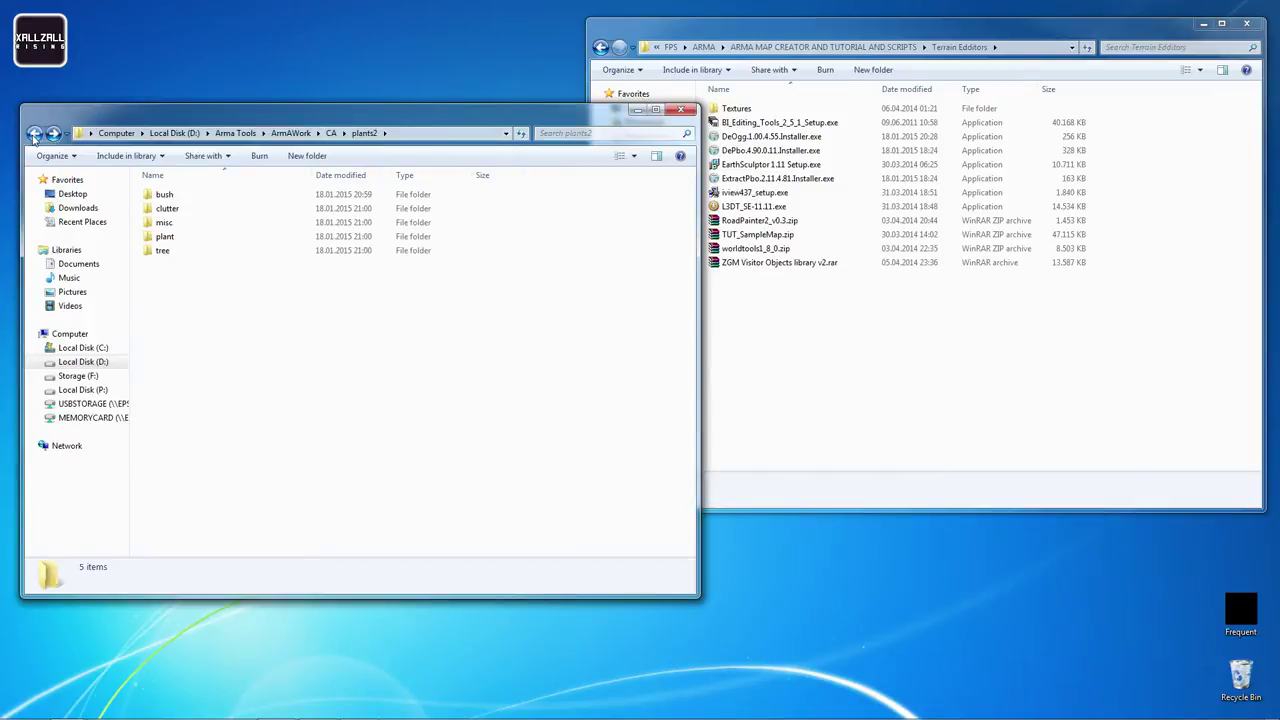
Go back to the CA folder and open its buildings2 subfolder to view the contents
{"action": "left_click", "coordinate": [33, 134]}
{"action": "double_click", "coordinate": [174, 194]}
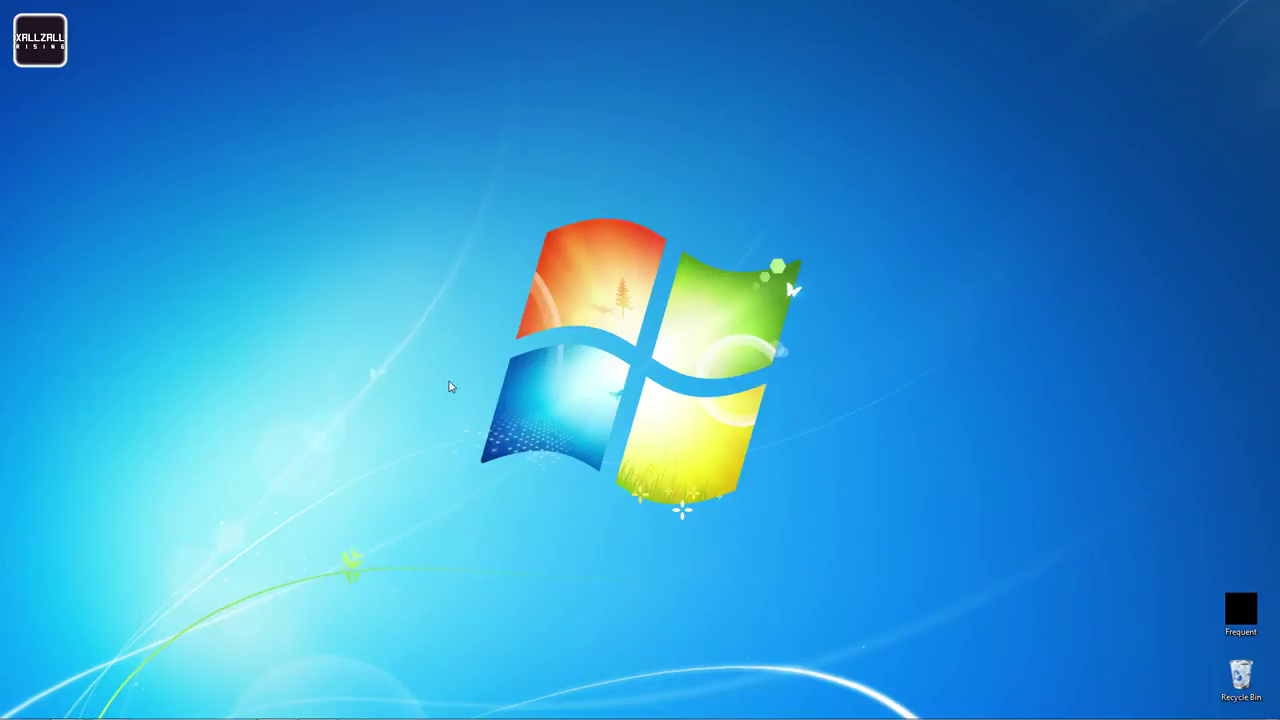
In a Command Prompt, change to p:\ca and run xcopy *.cpp P:\workspace\ca\ /S /Y
{"action": "key", "text": "super"}
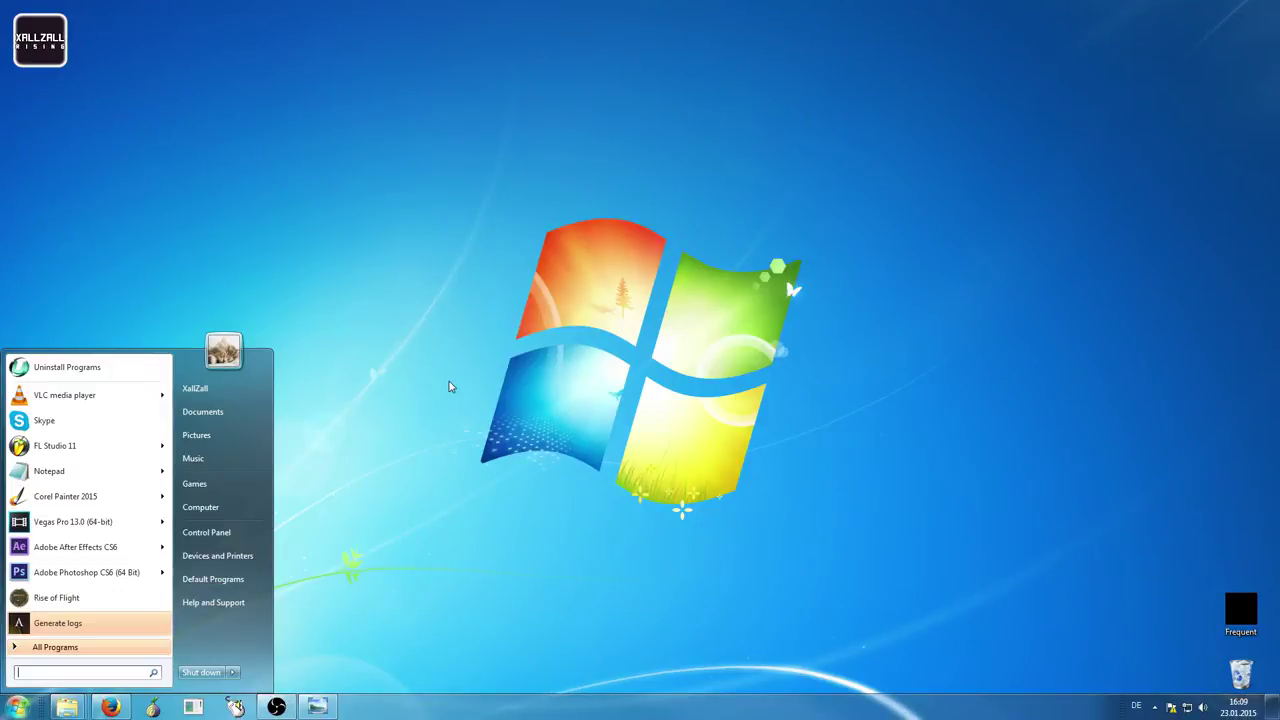
{"action": "type", "text": "cmd"}
{"action": "key", "text": "Return"}
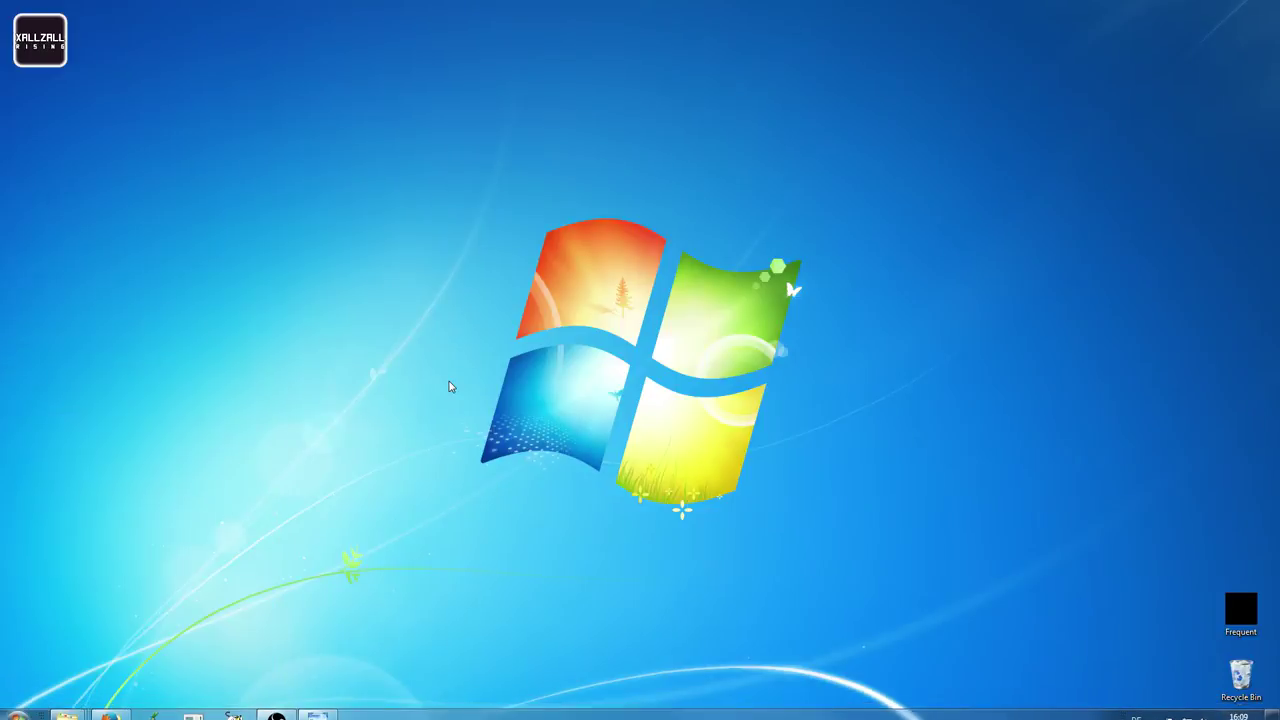
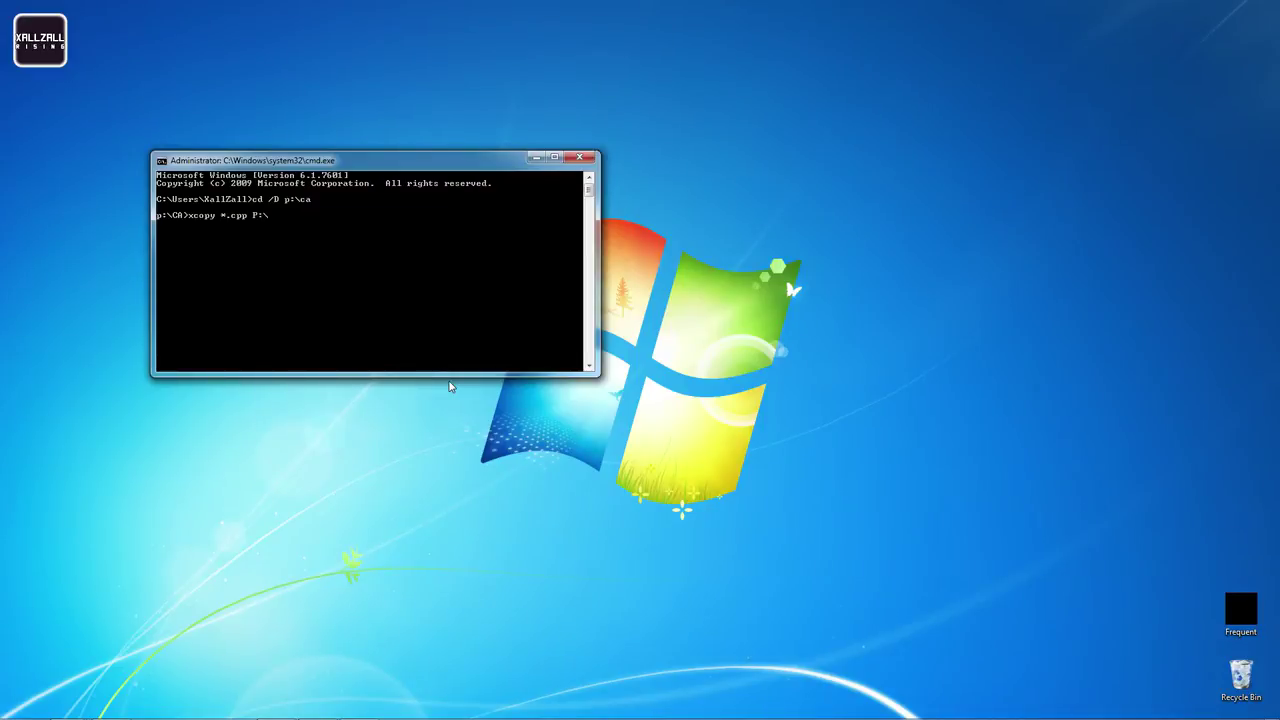
{"action": "type", "text": "workspace\\ca\\ /S /Y"}
{"action": "key", "text": "Return"}
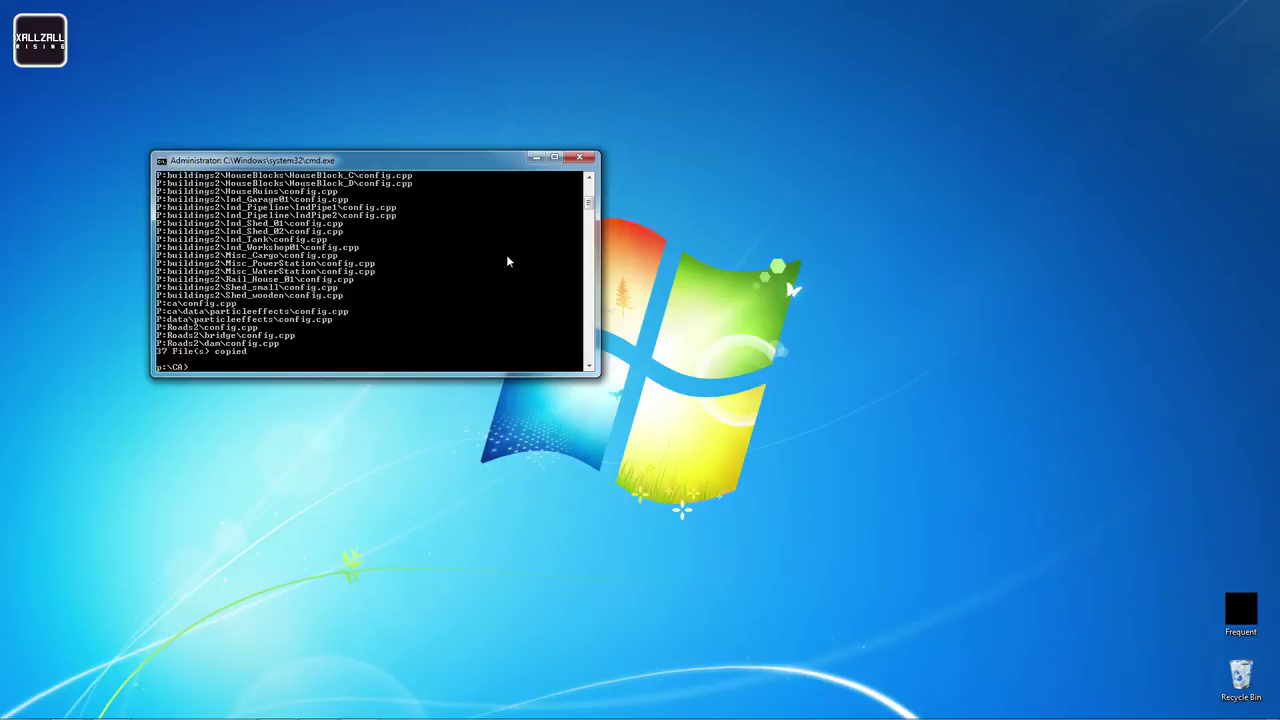
{"action": "key", "text": "Return"}
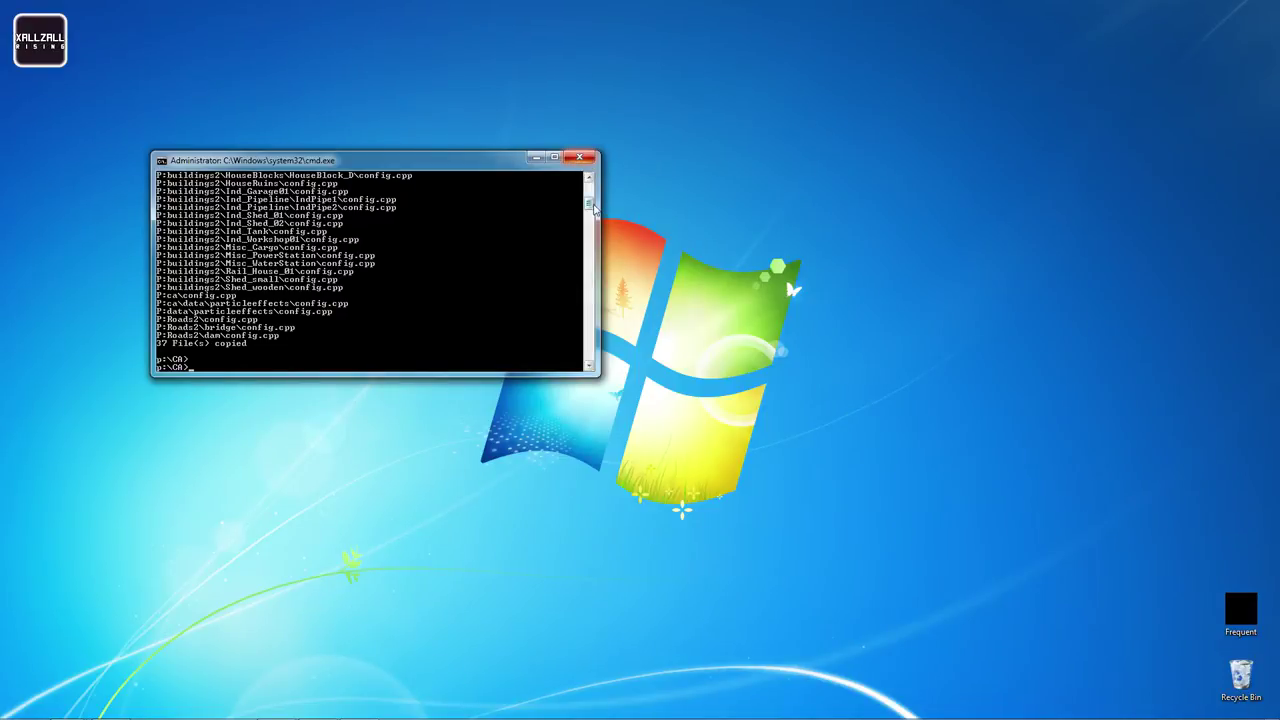
Review the list of config.cpp files copied by xcopy, and close the Command Prompt
{"action": "left_click", "coordinate": [593, 193]}
{"action": "mouse_move", "coordinate": [593, 193]}
{"action": "left_mouse_down"}
{"action": "mouse_move", "coordinate": [590, 215]}
{"action": "mouse_move", "coordinate": [588, 198]}
{"action": "left_mouse_up"}
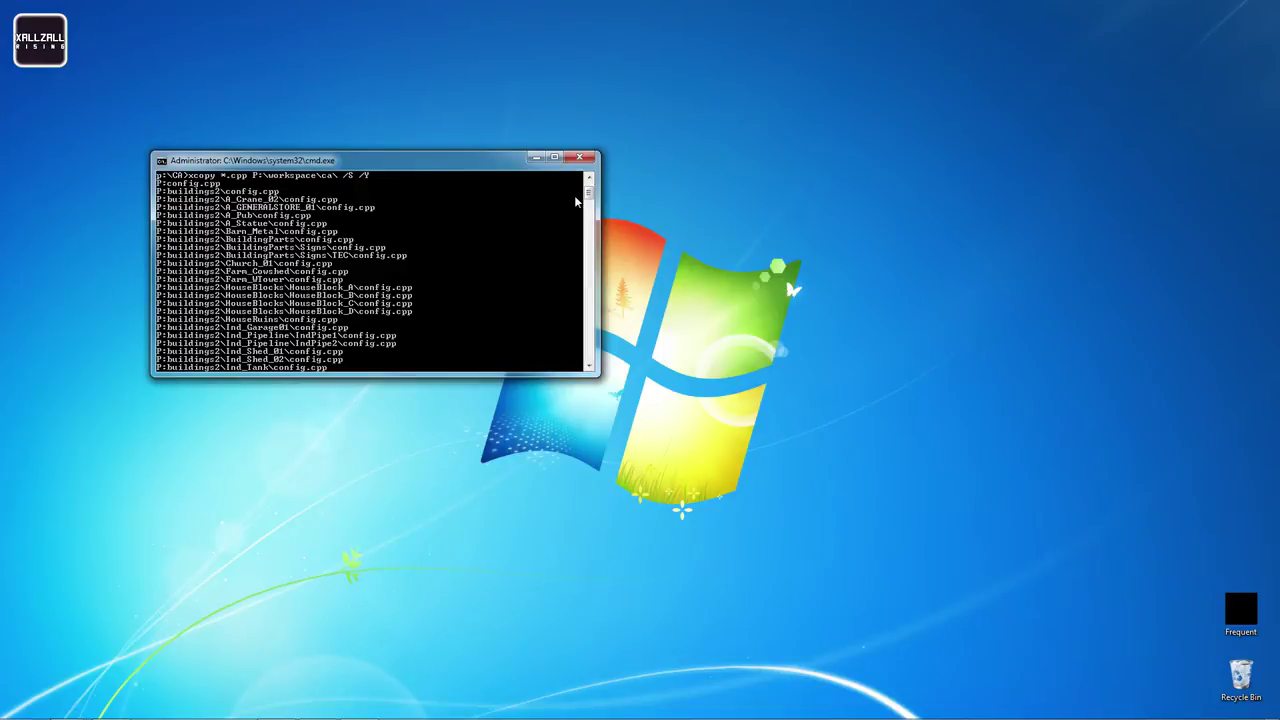
{"action": "left_click_drag", "start_coordinate": [397, 161], "coordinate": [476, 189]}
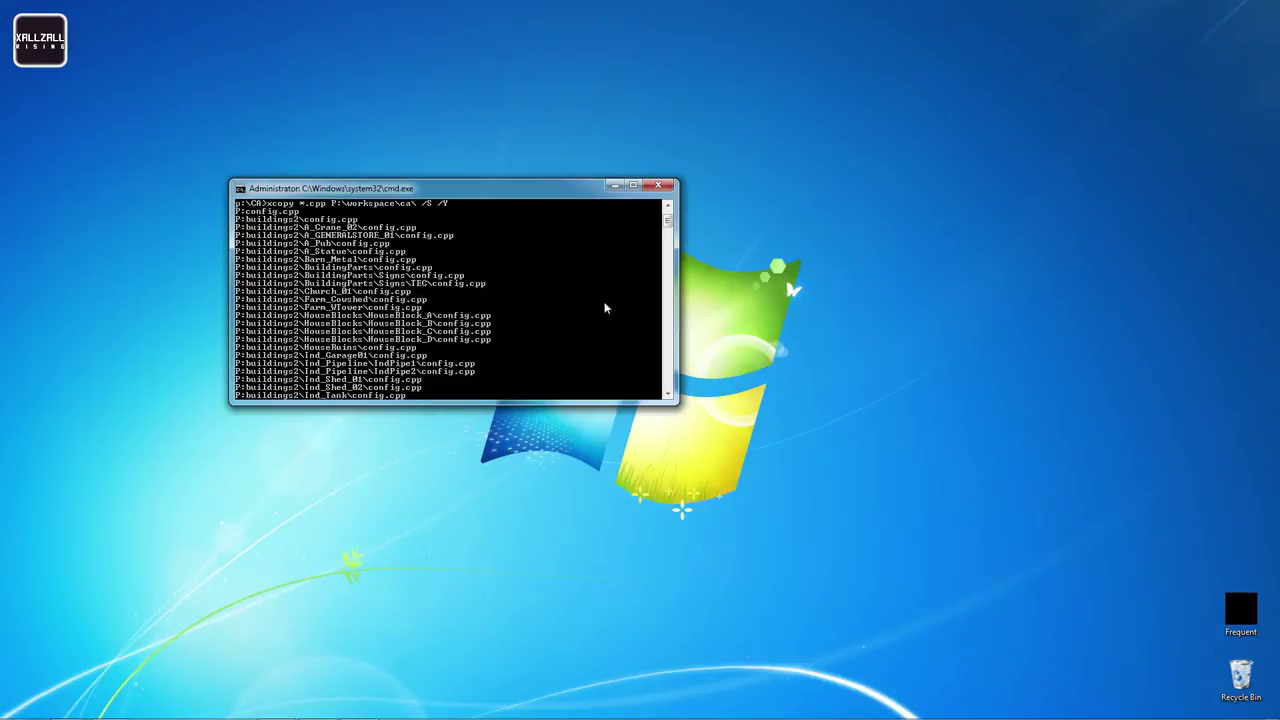
{"action": "left_click_drag", "start_coordinate": [668, 230], "coordinate": [669, 239]}
{"action": "scroll", "coordinate": [526, 303], "scroll_direction": "up", "scroll_amount": 3}
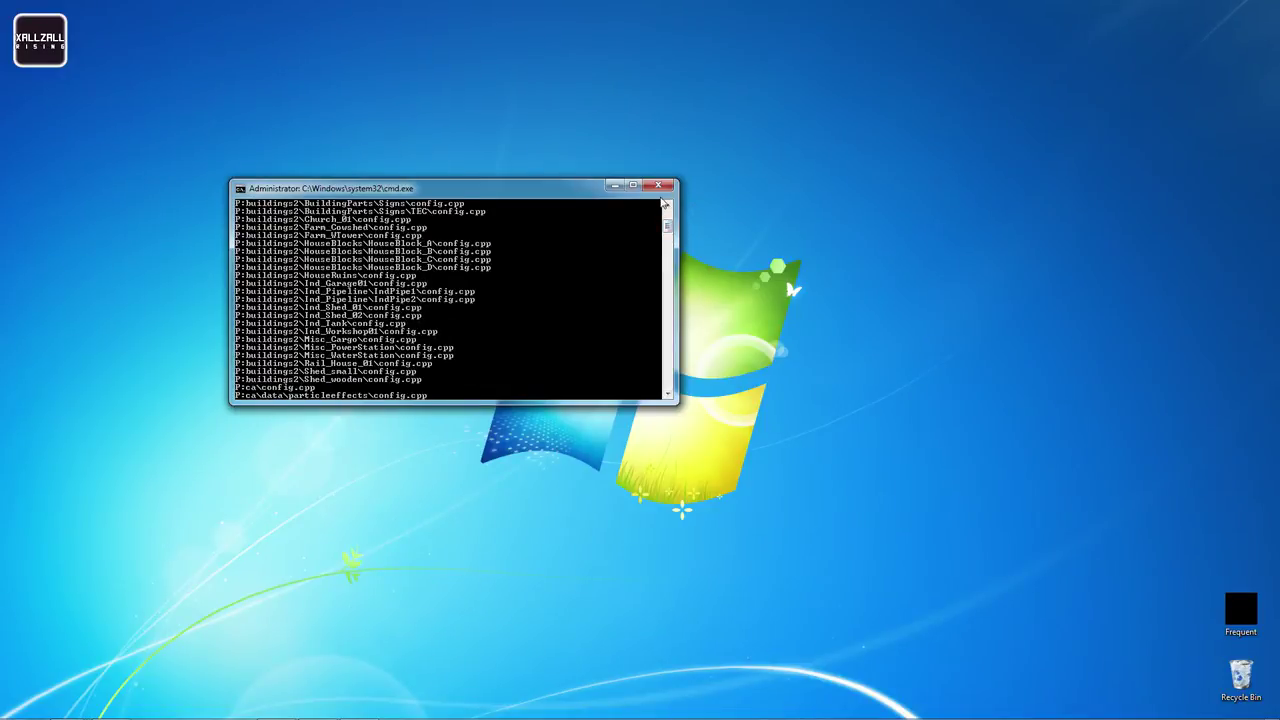
{"action": "left_click", "coordinate": [659, 187]}
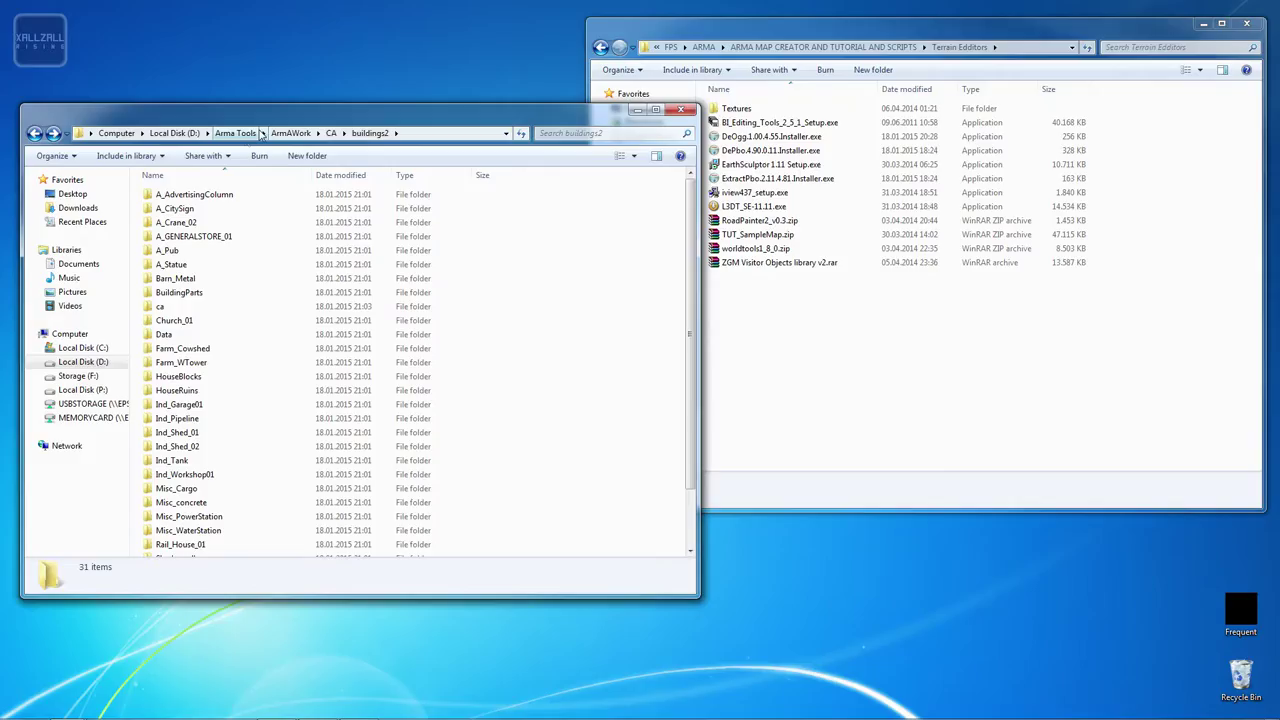
Launch Visitor3.exe from the Visitor 3 folder inside Arma Tools
{"action": "left_click", "coordinate": [240, 134]}
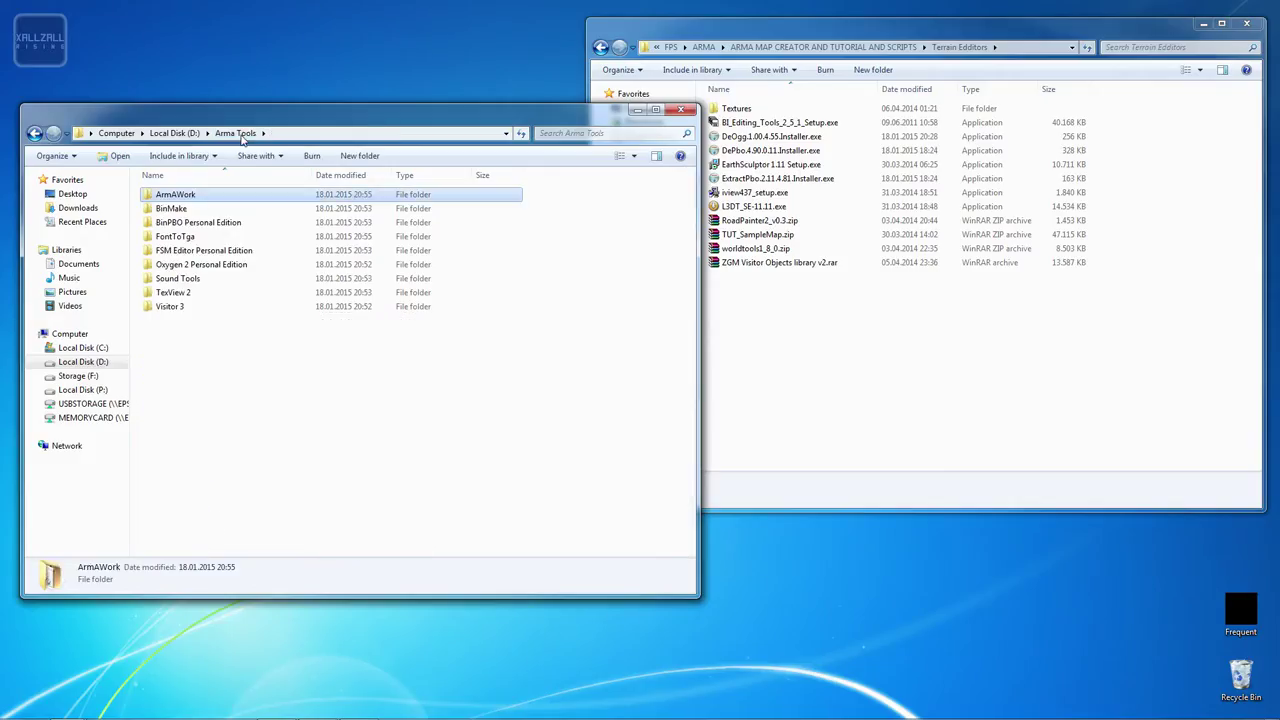
{"action": "left_click", "coordinate": [182, 309]}
{"action": "double_click", "coordinate": [182, 309]}
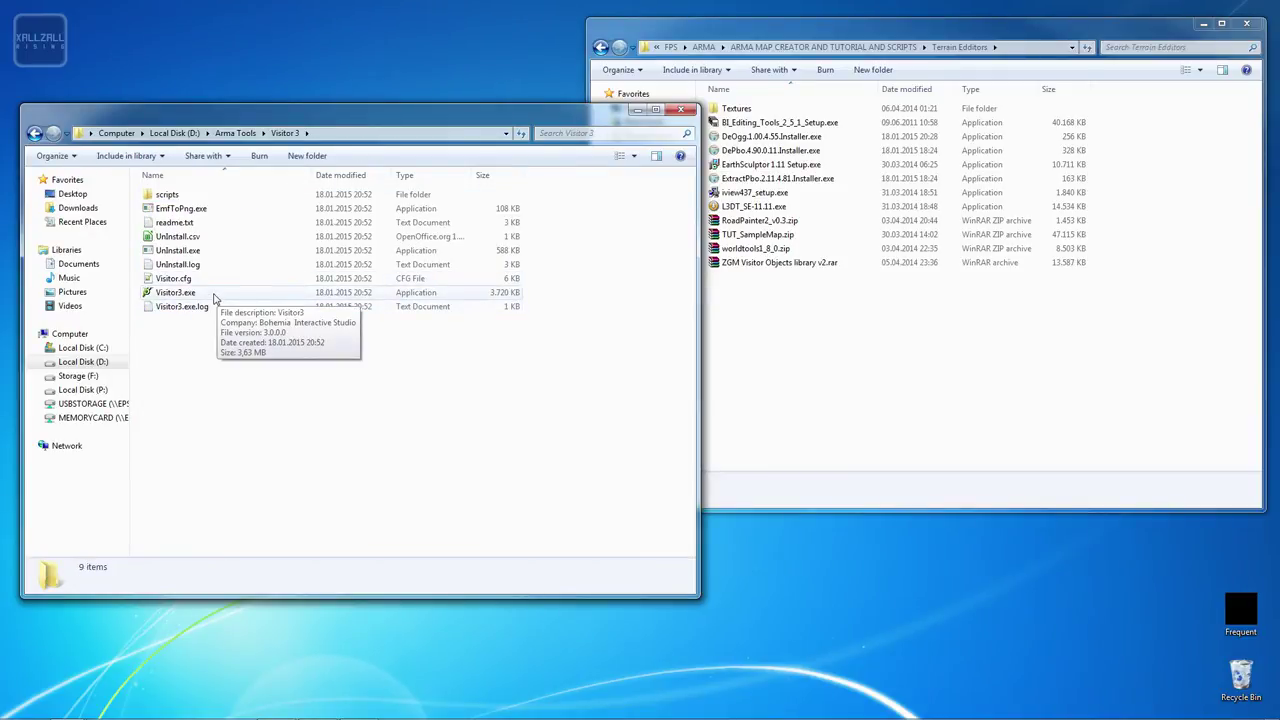
{"action": "double_click", "coordinate": [175, 293]}
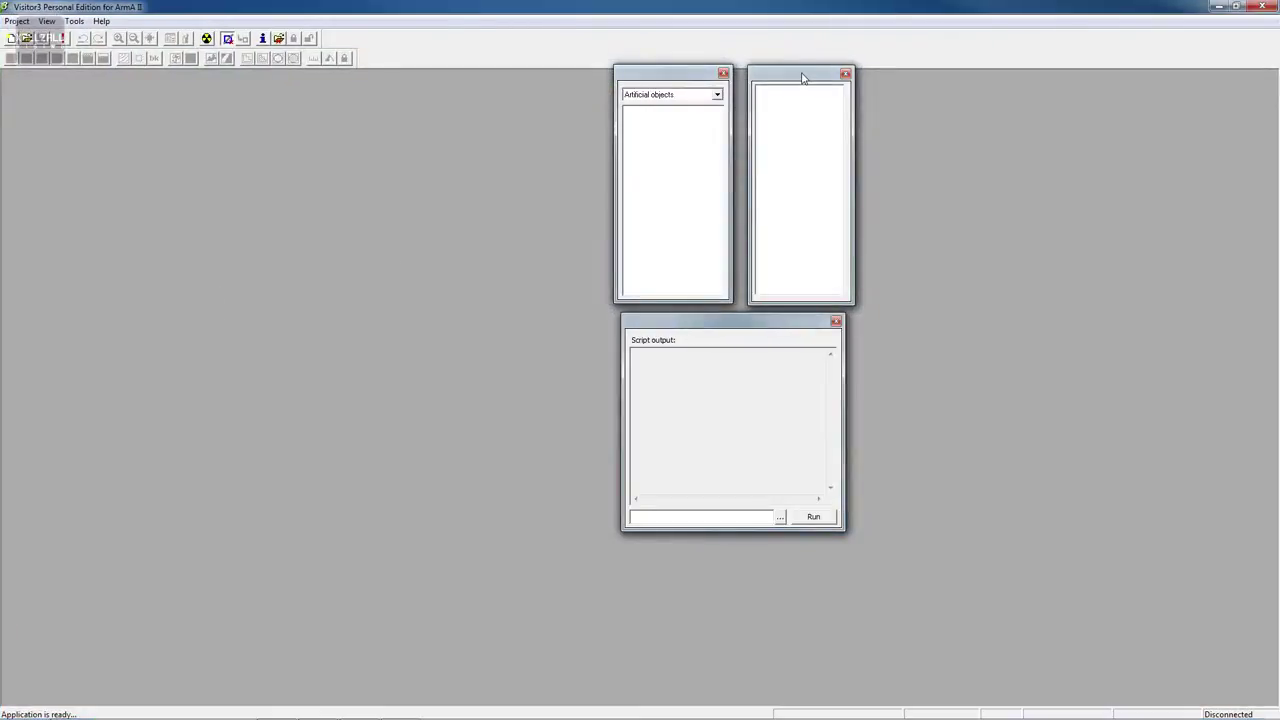
Move the two floating list windows and the script output window aside to clear the middle of the workspace
{"action": "left_click_drag", "start_coordinate": [814, 74], "coordinate": [1214, 80]}
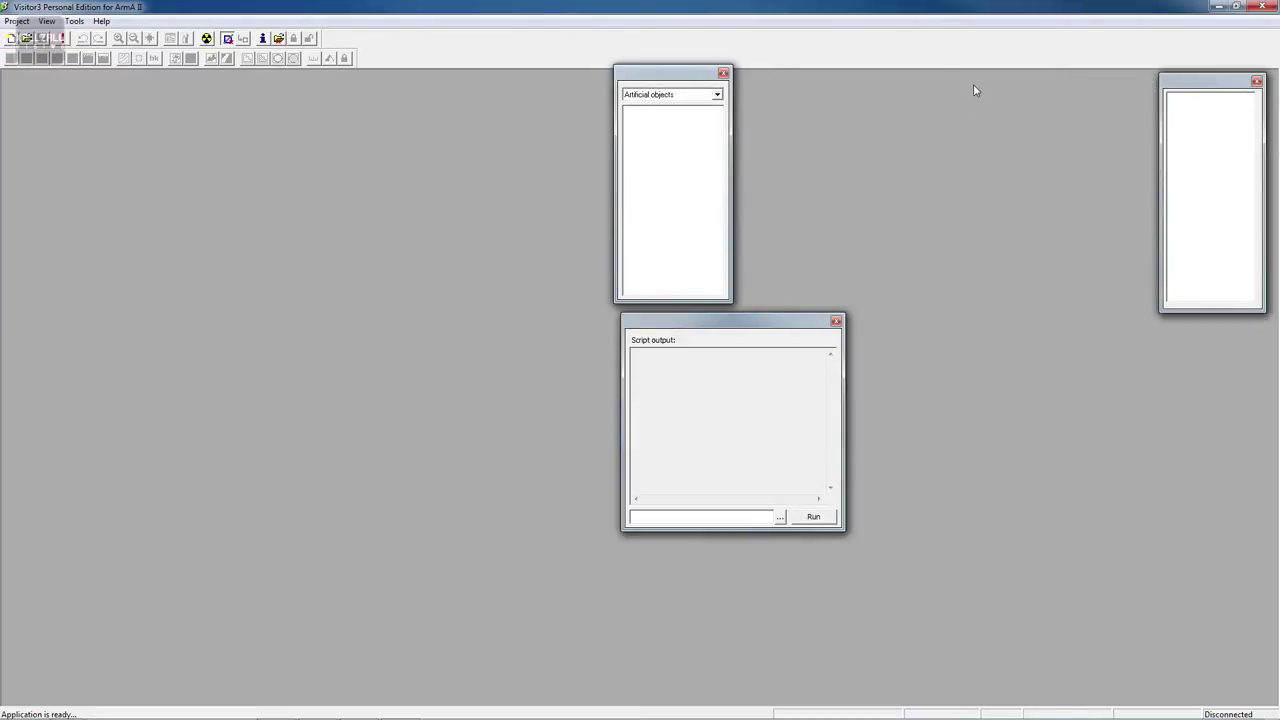
{"action": "left_click_drag", "start_coordinate": [660, 74], "coordinate": [1098, 92]}
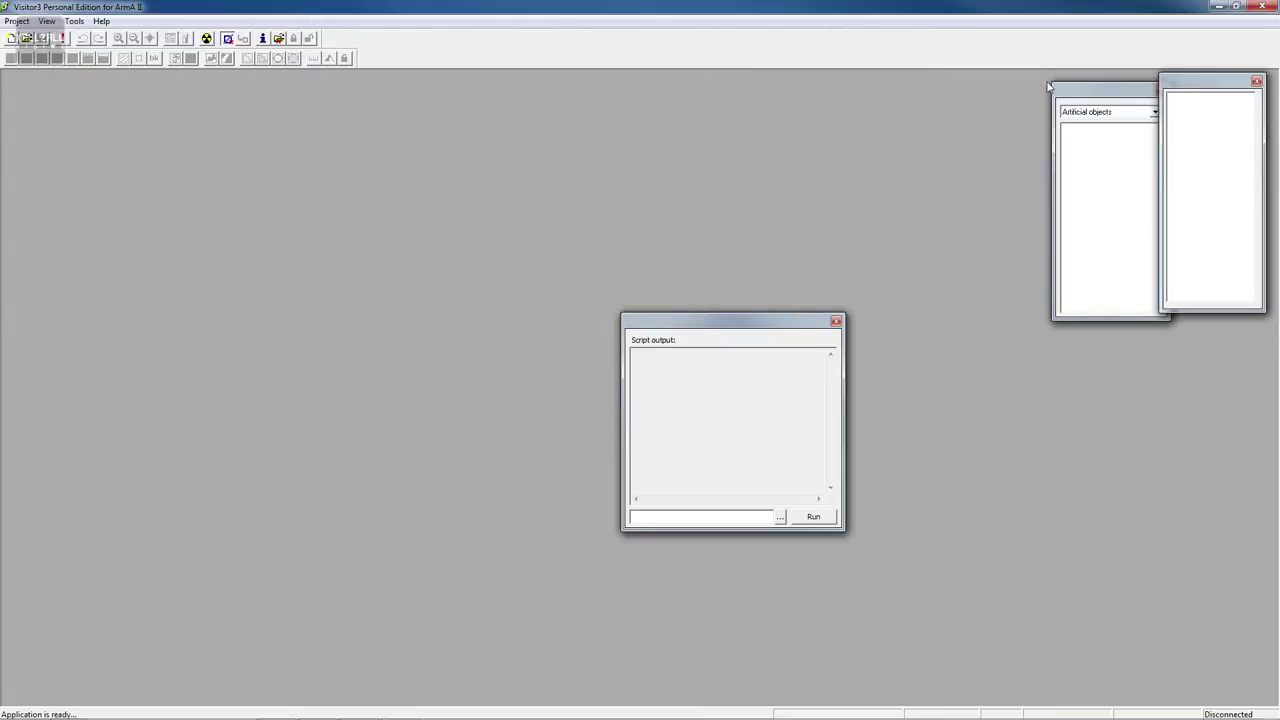
{"action": "left_click_drag", "start_coordinate": [1046, 88], "coordinate": [1090, 92]}
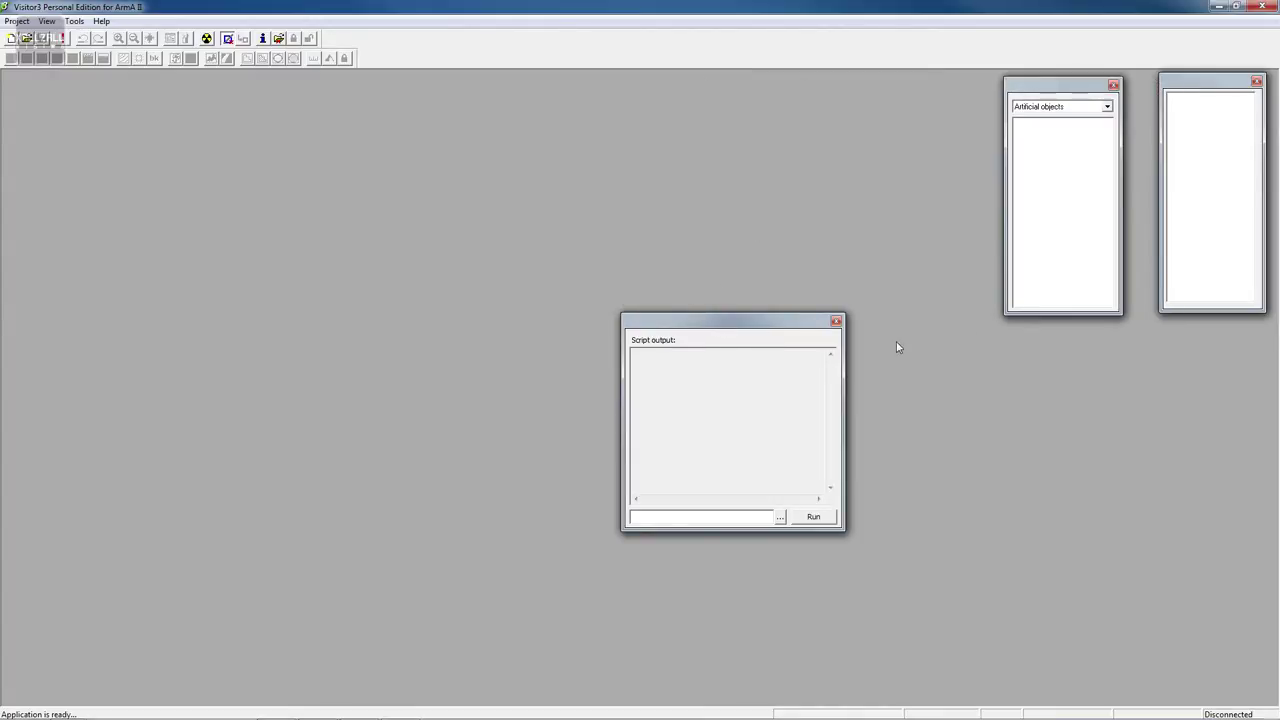
{"action": "left_click_drag", "start_coordinate": [1063, 335], "coordinate": [1108, 346]}
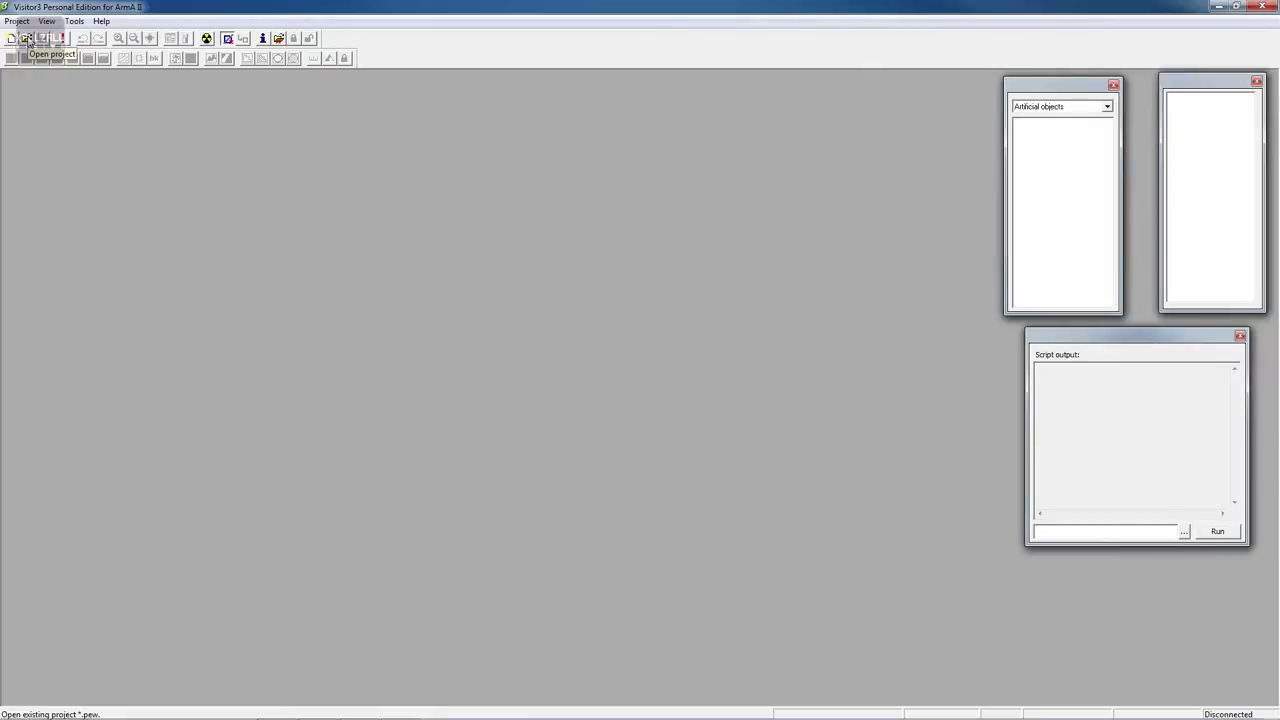
Start a new project with a 512 x 512 terrain grid and a terrain cell size of 10 meters
{"action": "left_click", "coordinate": [16, 22]}
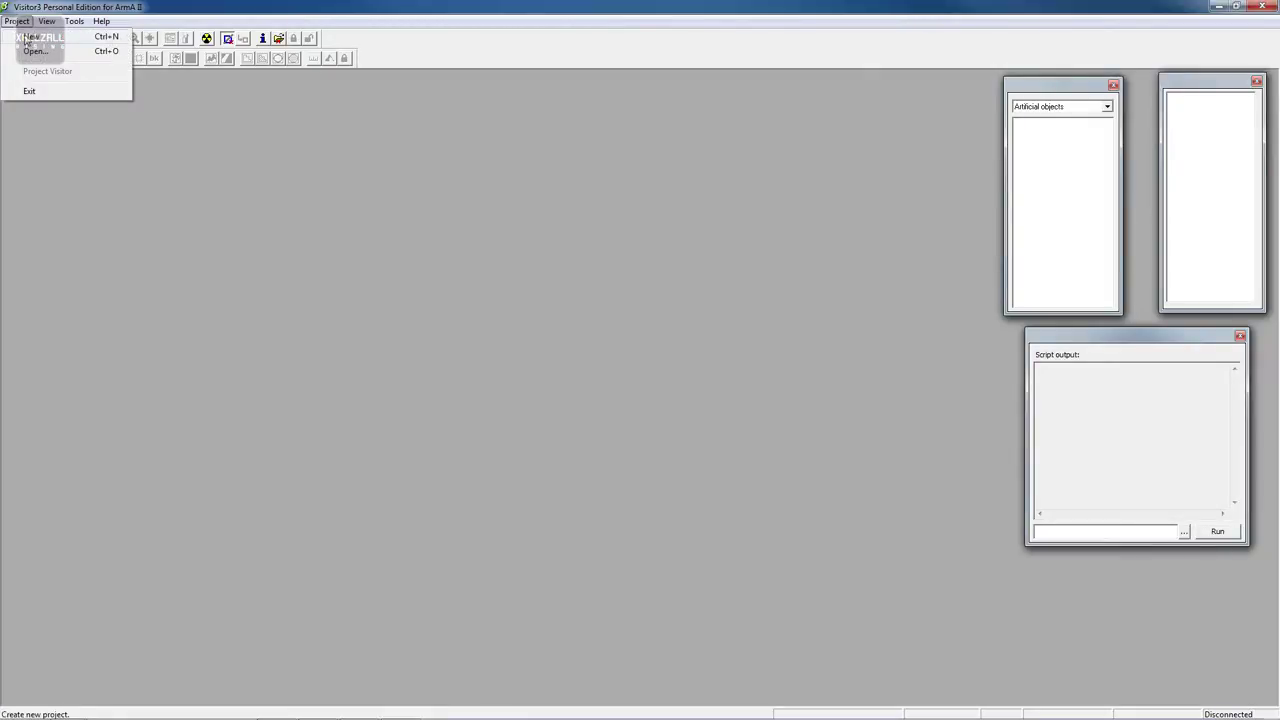
{"action": "left_click", "coordinate": [36, 40]}
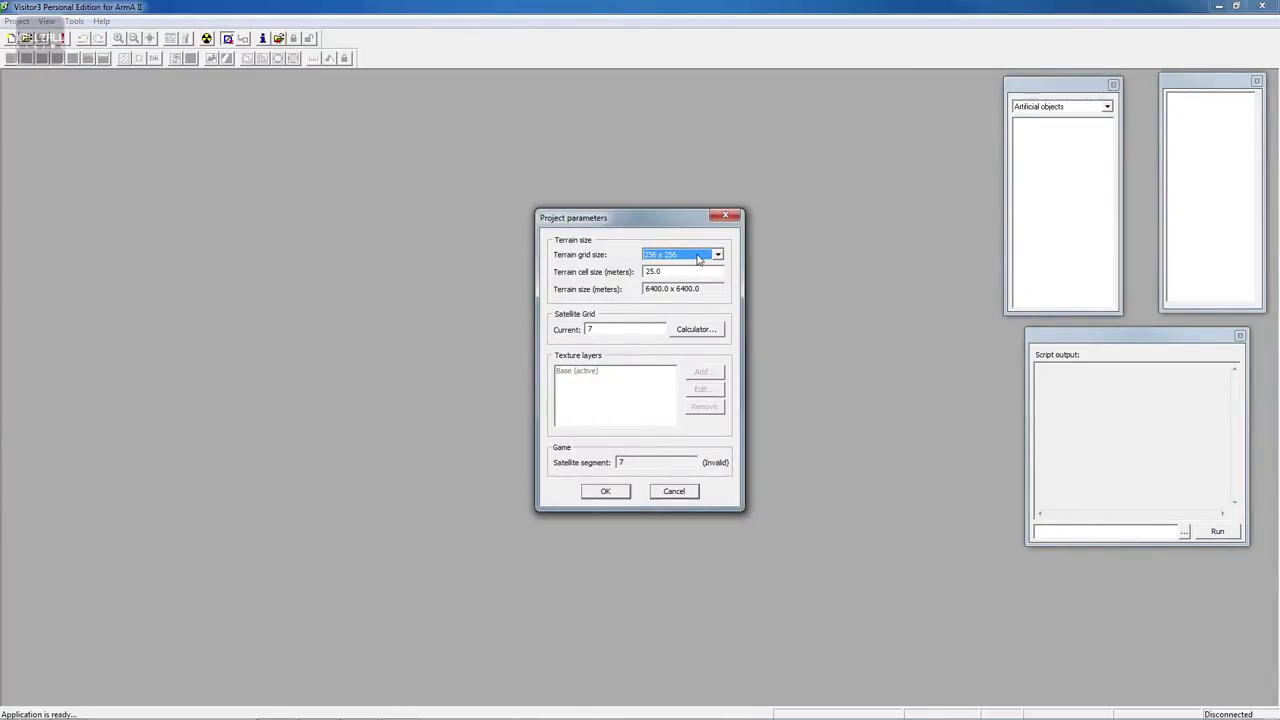
{"action": "left_click", "coordinate": [700, 256]}
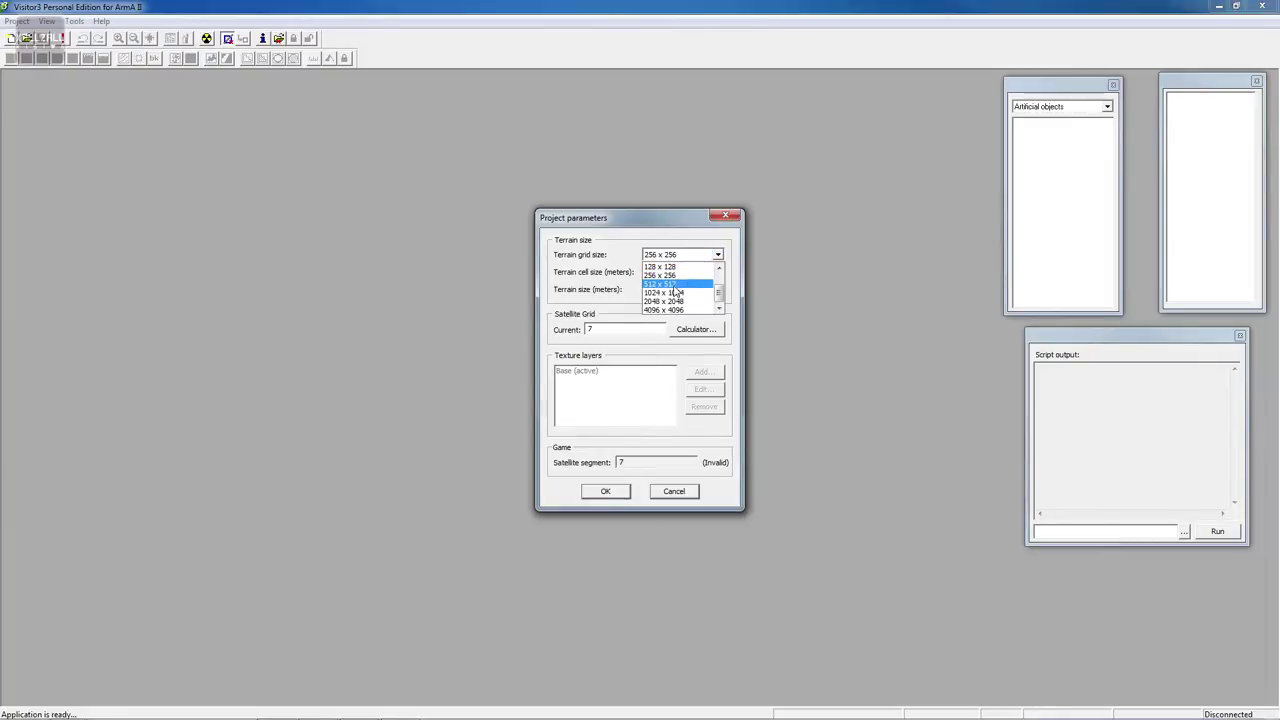
{"action": "left_click", "coordinate": [675, 286]}
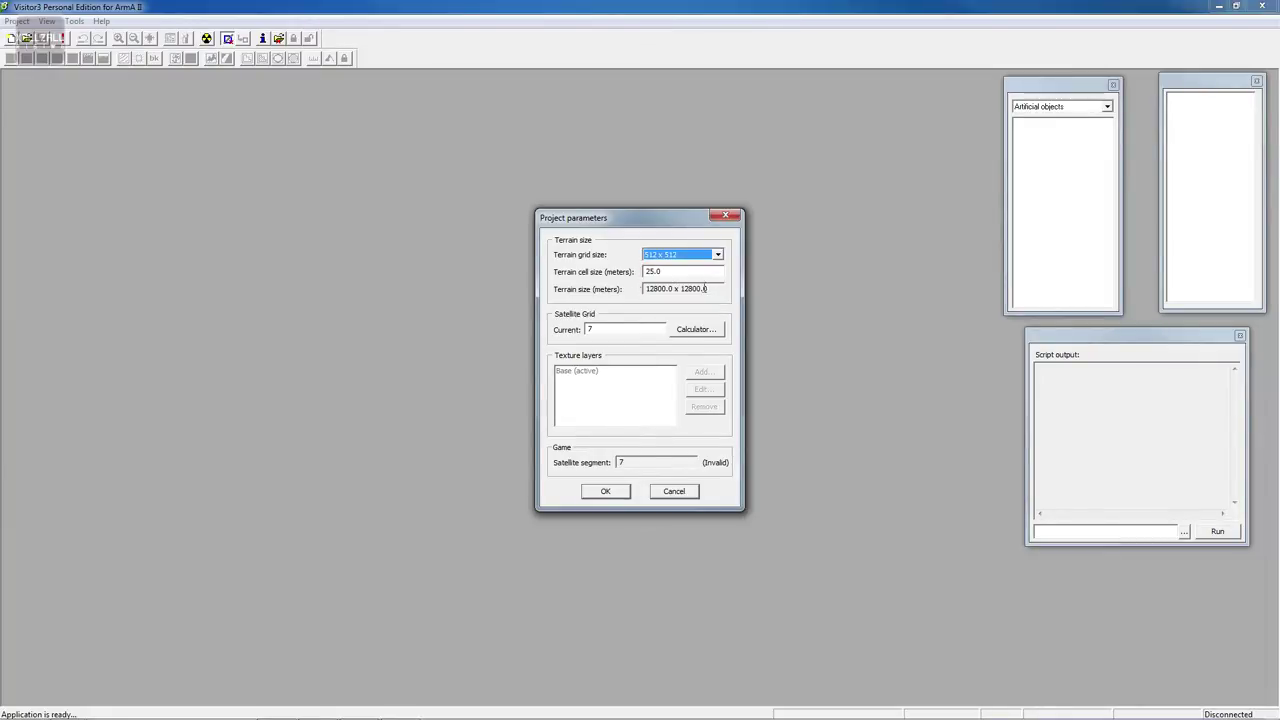
{"action": "left_click_drag", "start_coordinate": [673, 271], "coordinate": [600, 287]}
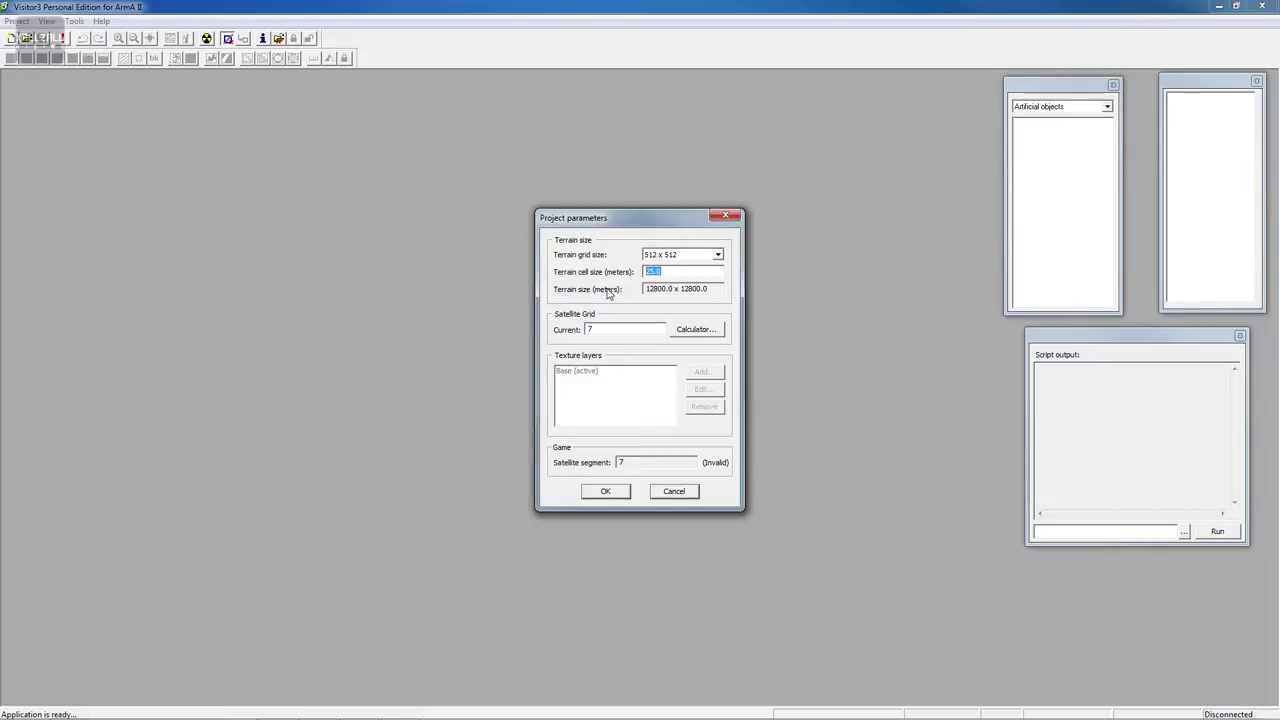
{"action": "type", "text": "10"}
Apply the proposed satellite grid calculated for an image size of 5120 pixels, and create the project
{"action": "left_click", "coordinate": [706, 335]}
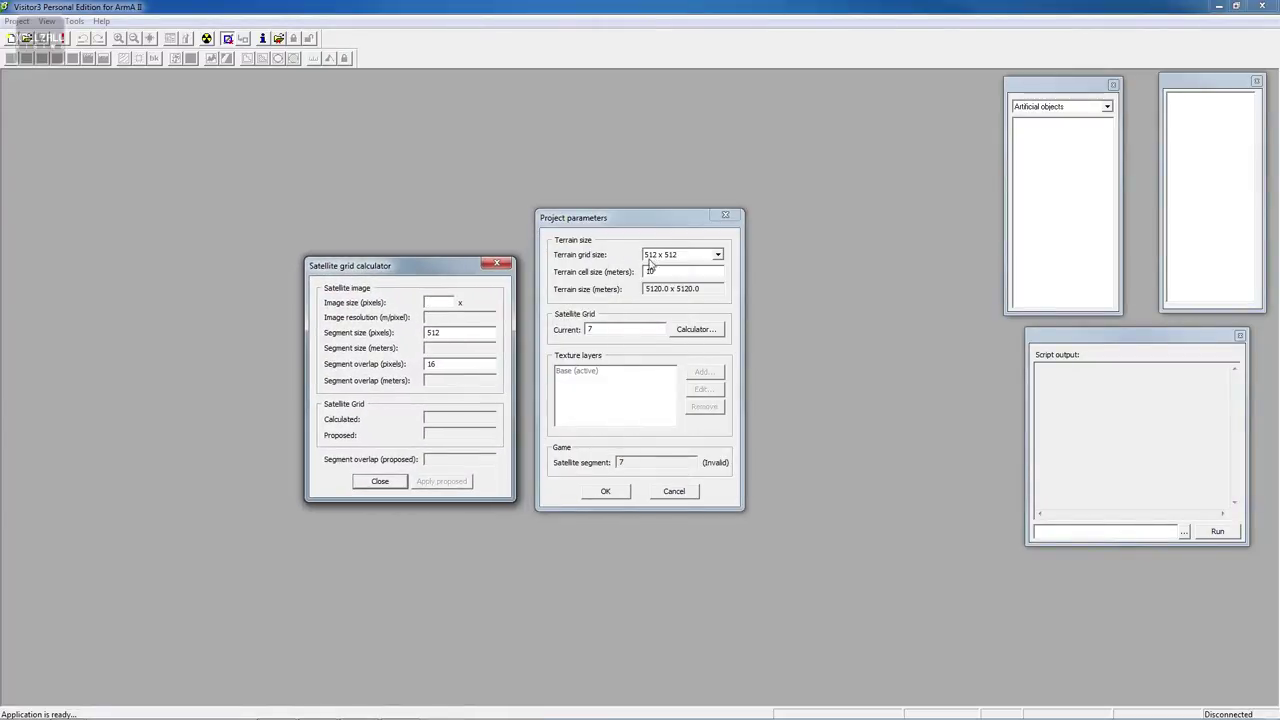
{"action": "left_click", "coordinate": [437, 302]}
{"action": "type", "text": "51"}
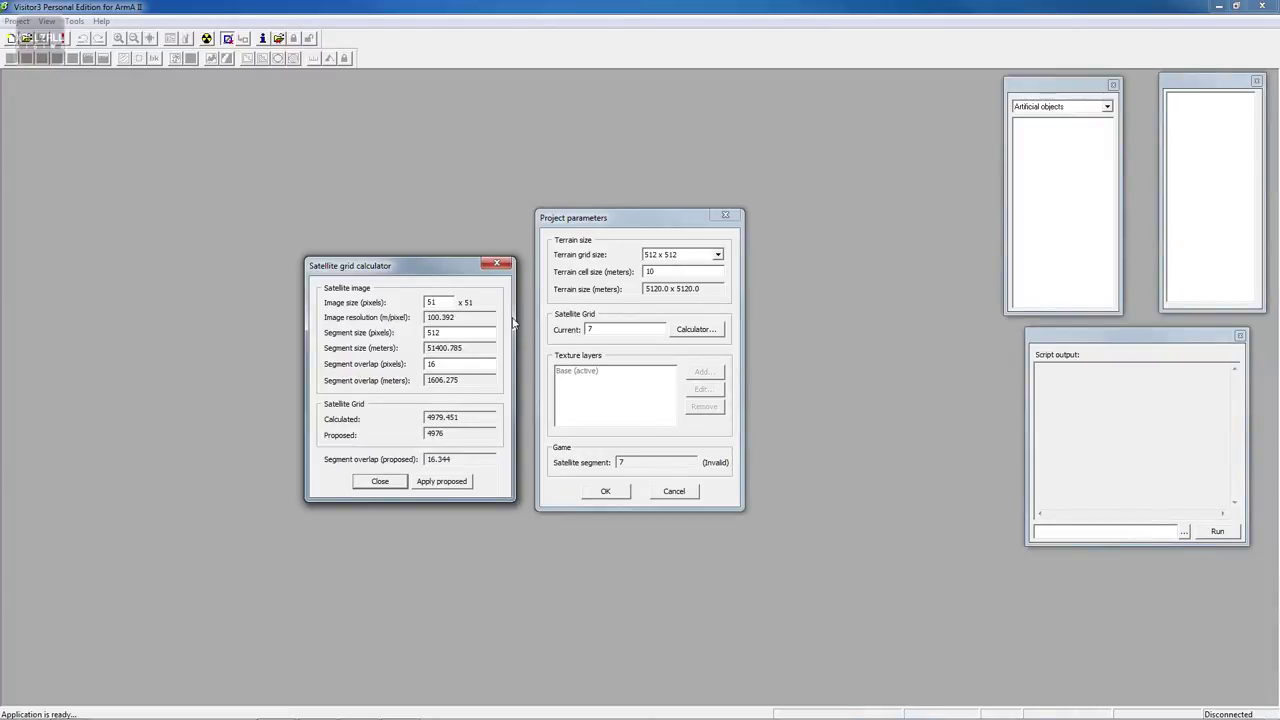
{"action": "type", "text": "20"}
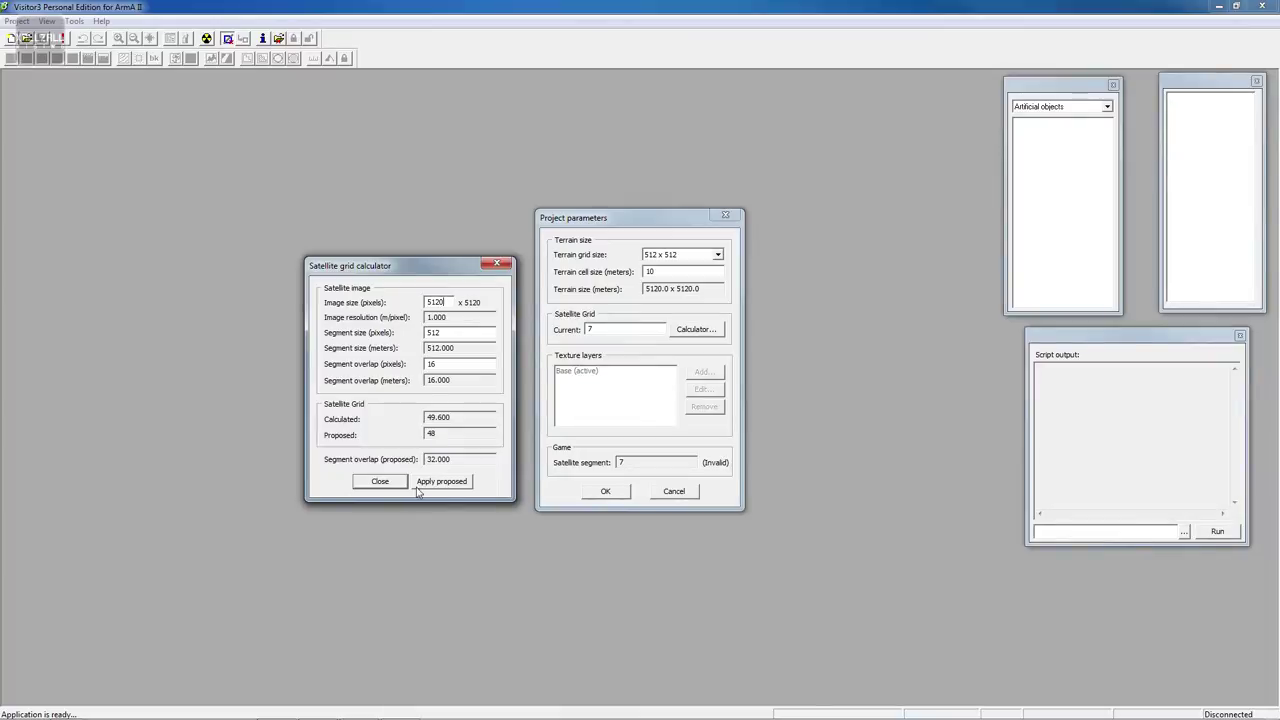
{"action": "left_click", "coordinate": [446, 482]}
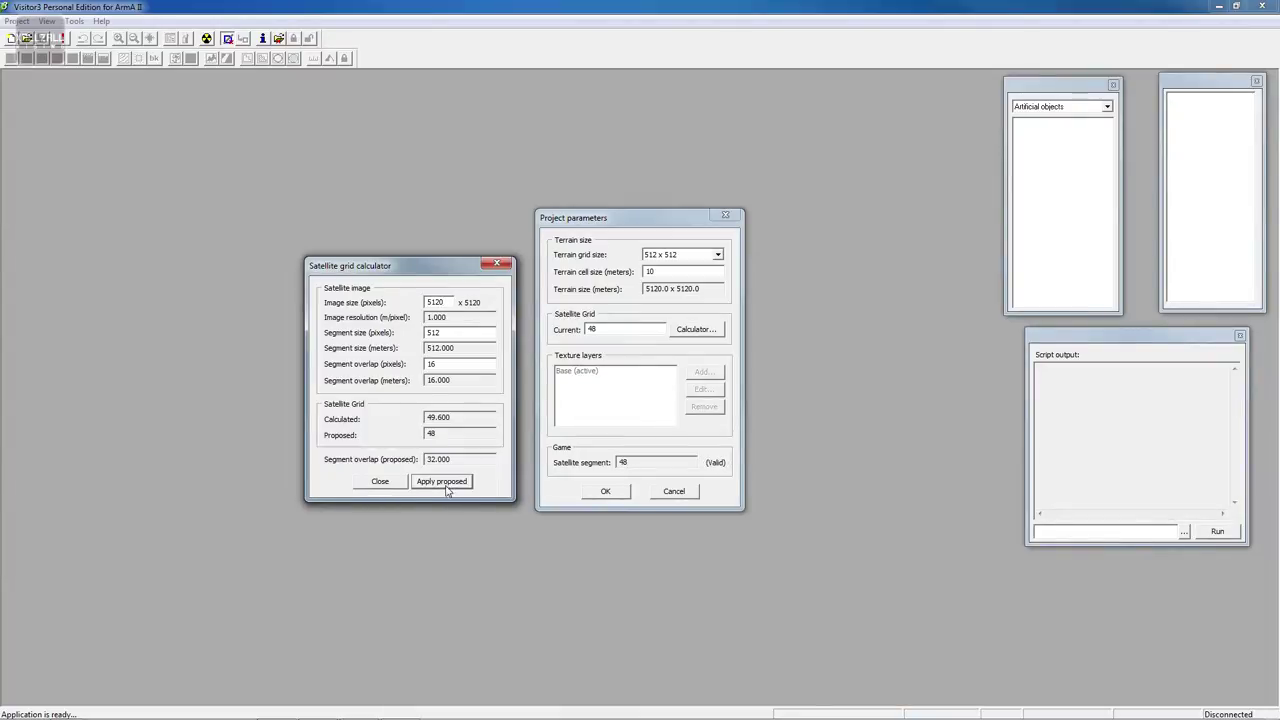
{"action": "left_click", "coordinate": [392, 486]}
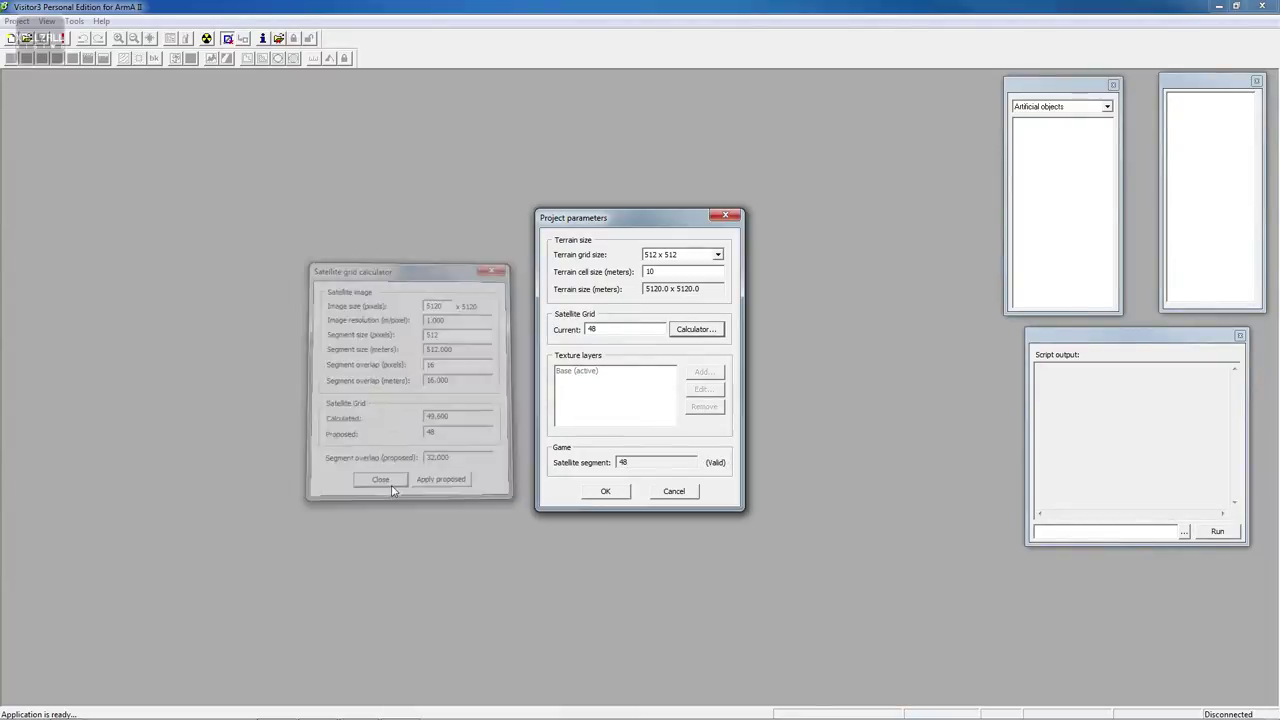
{"action": "left_click", "coordinate": [606, 492]}
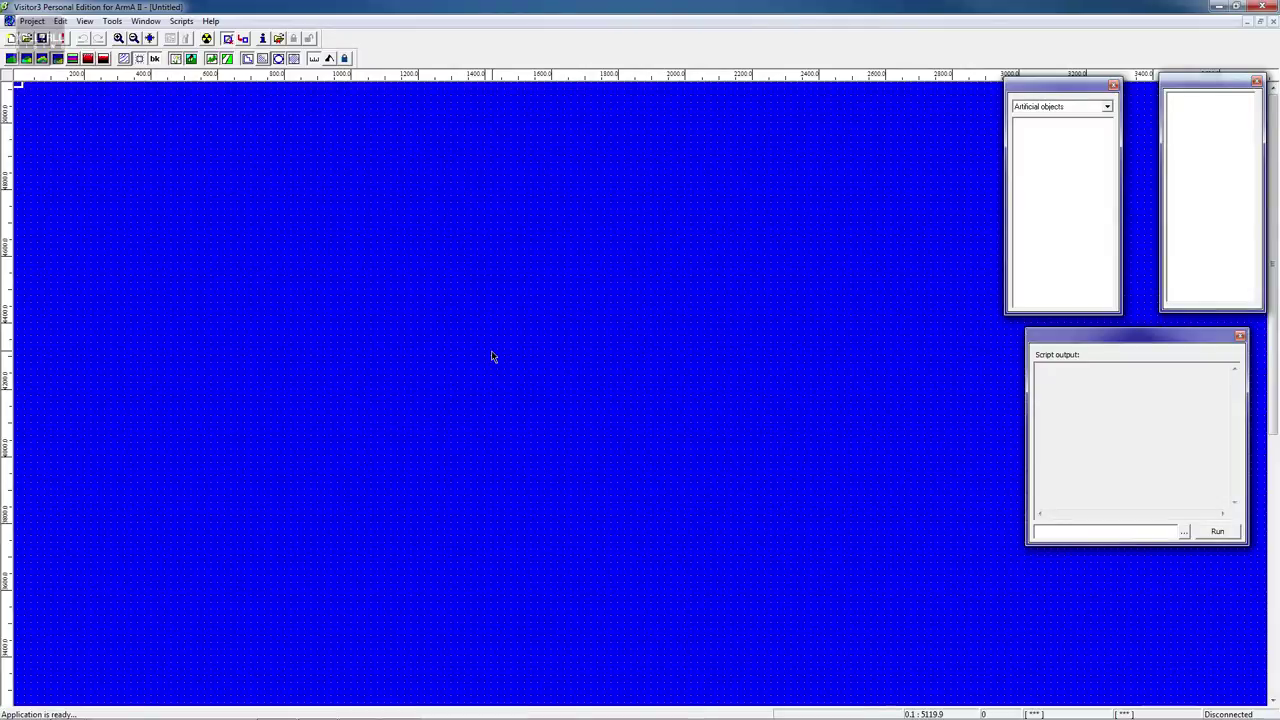
Start importing the terrain from a picture and browse up to the root of Local Disk (D:)
{"action": "left_click", "coordinate": [45, 24]}
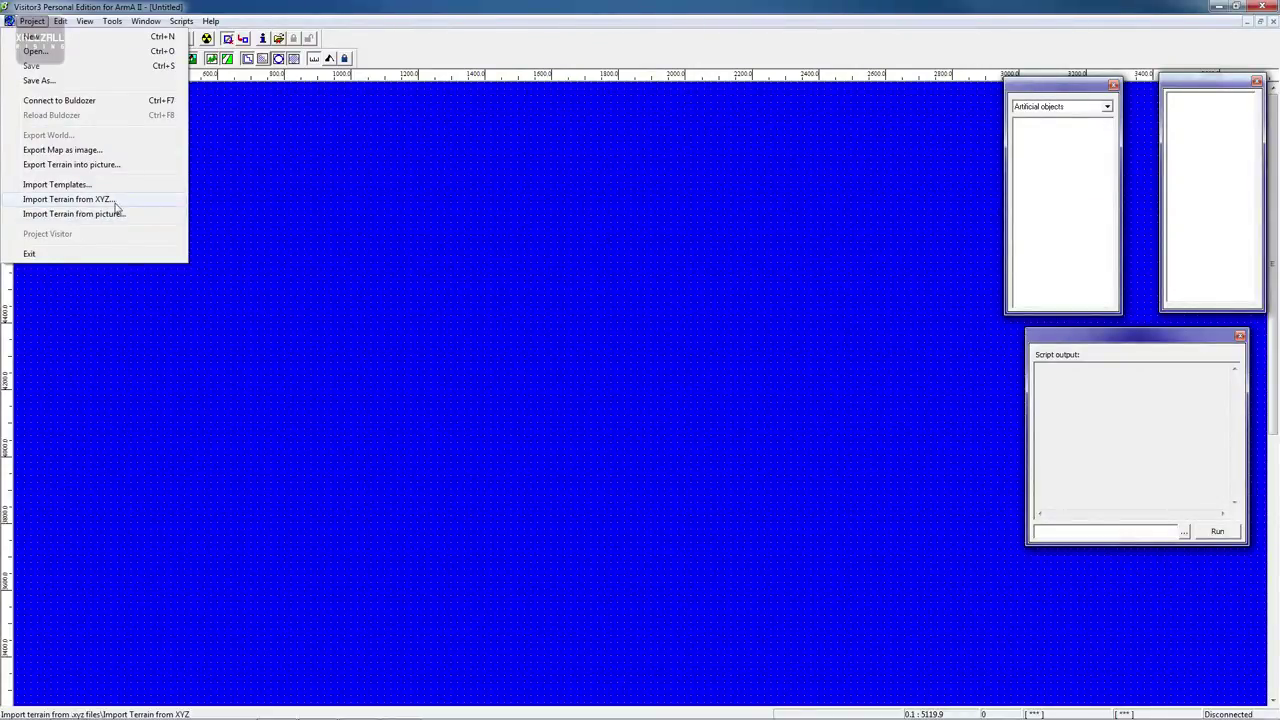
{"action": "left_click", "coordinate": [106, 216]}
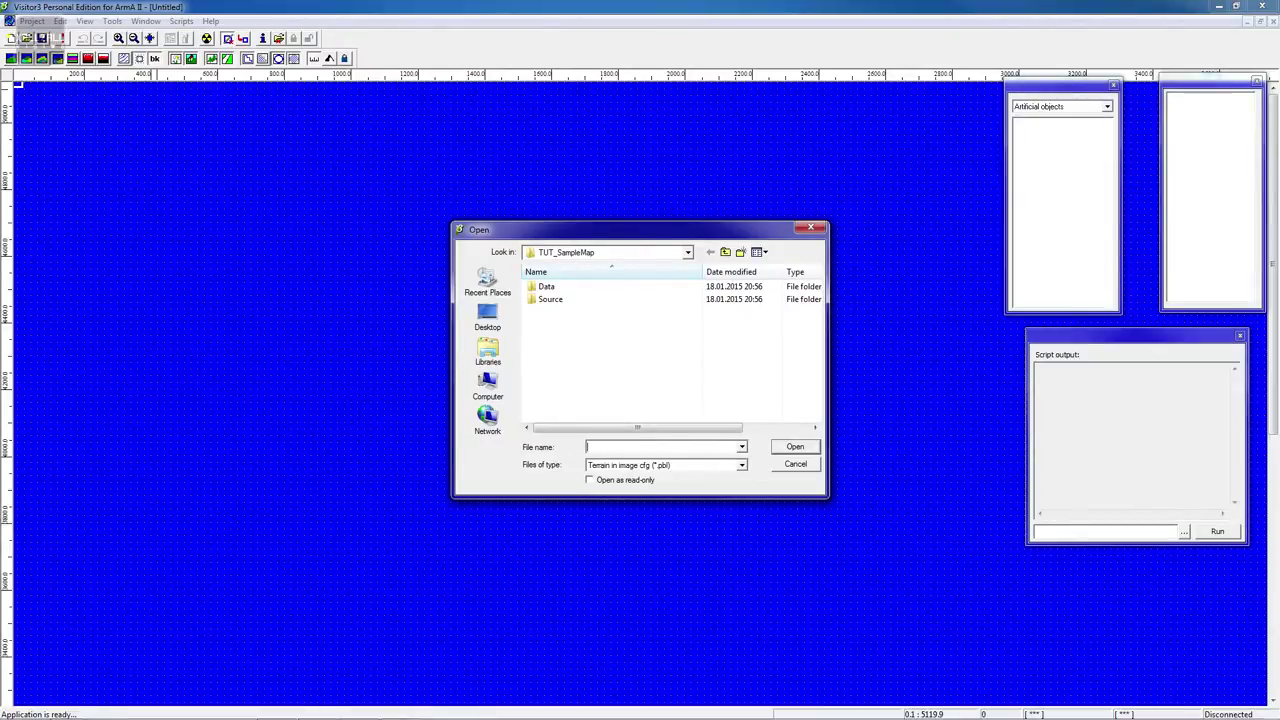
{"action": "left_click", "coordinate": [725, 251]}
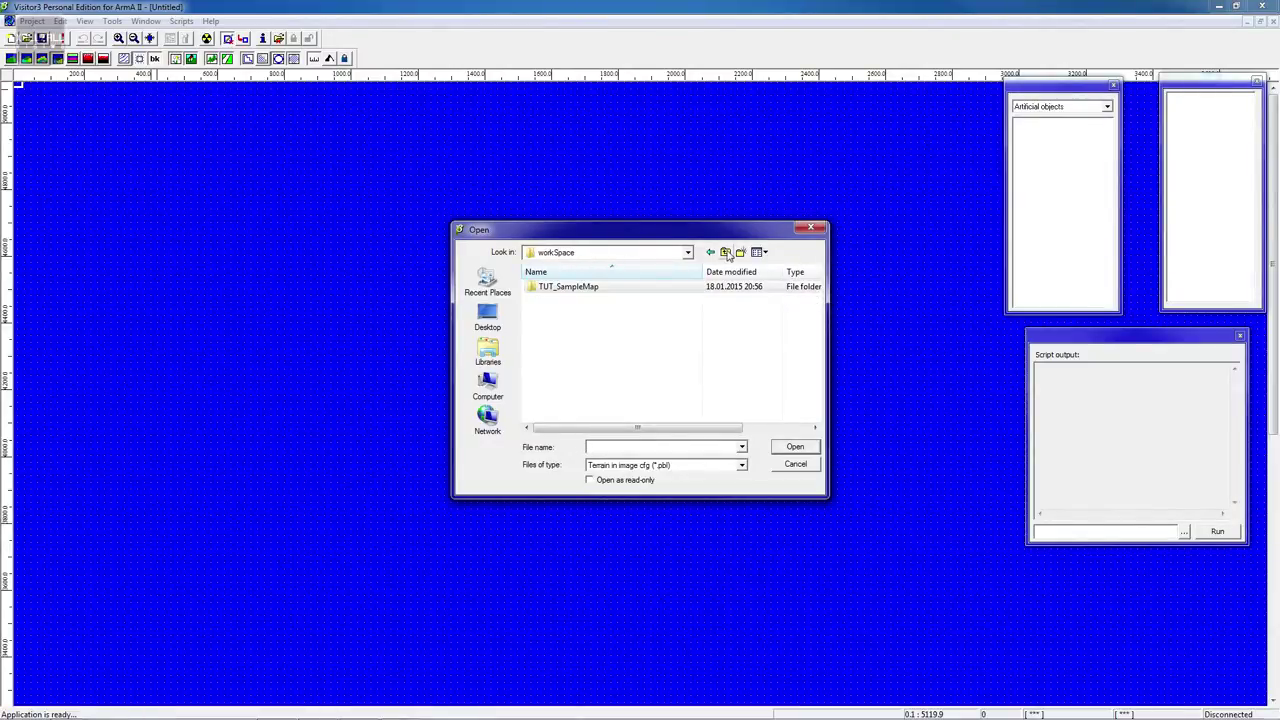
{"action": "left_click", "coordinate": [725, 251]}
{"action": "left_click", "coordinate": [725, 251]}
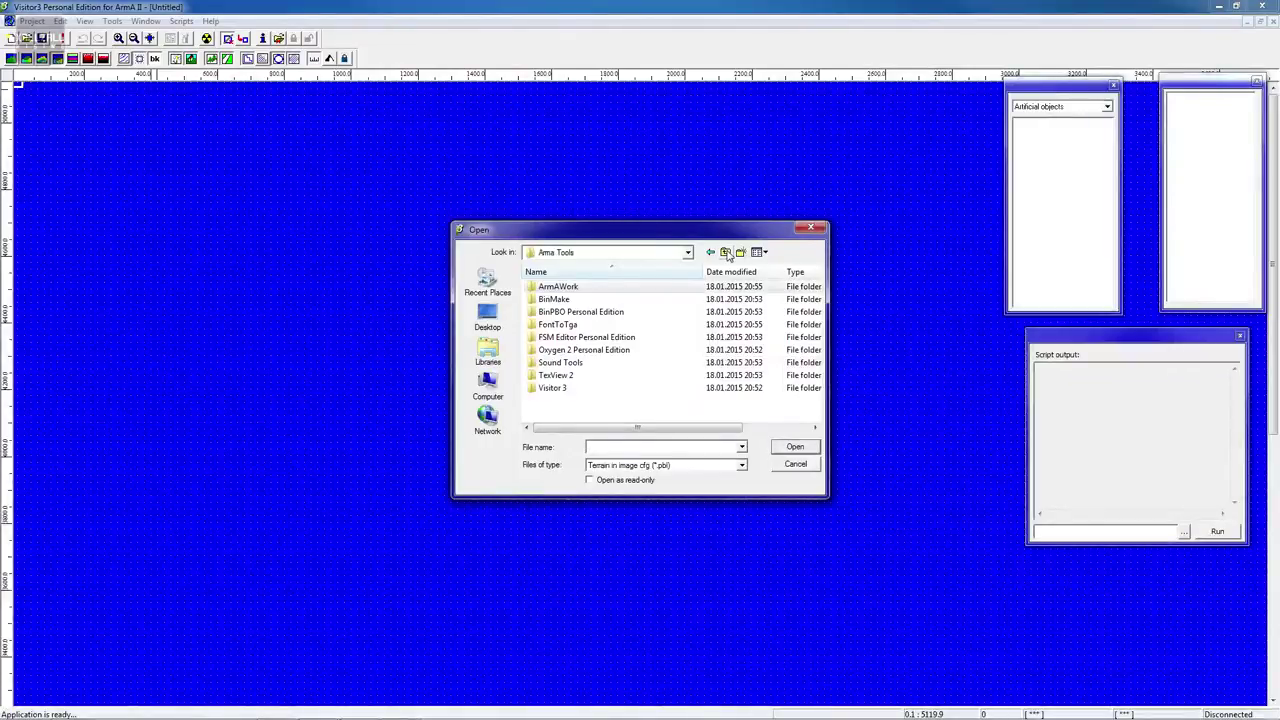
{"action": "left_click", "coordinate": [725, 251]}
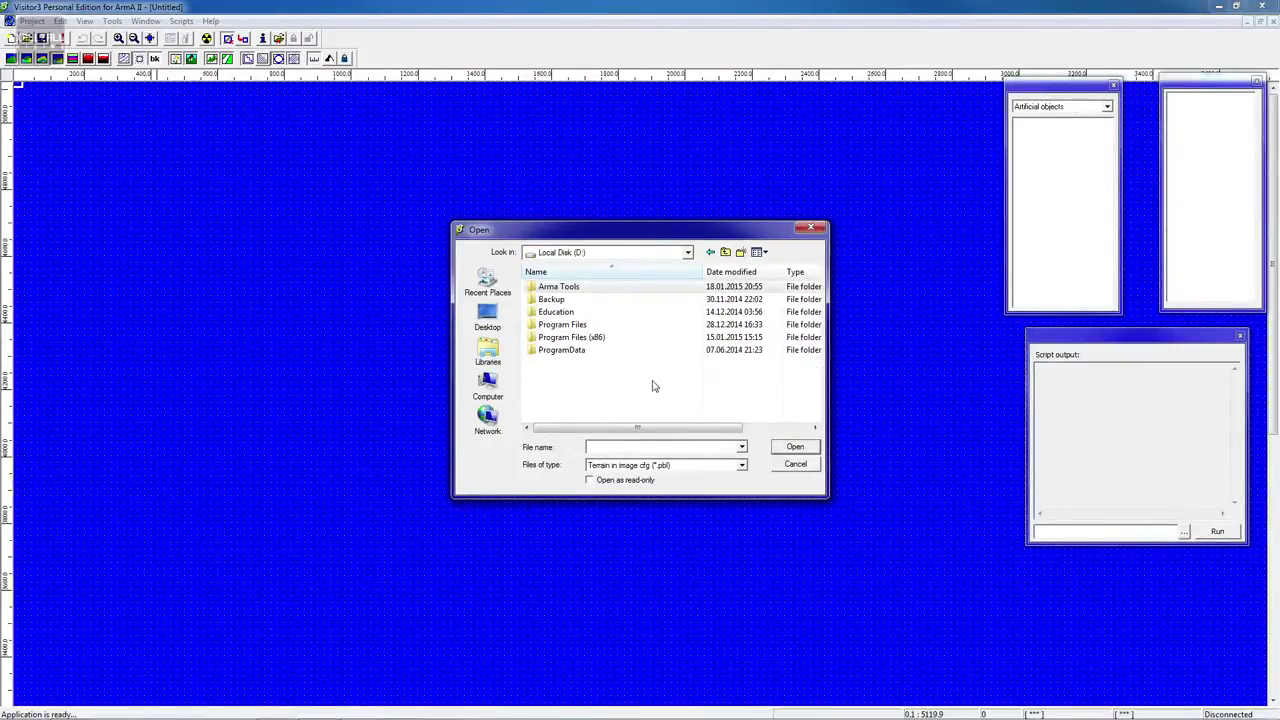
Import terrain.pbl from the Source\terrain folder of TUT_SampleMap, inside the ArmAWork workspace of Arma Tools
{"action": "double_click", "coordinate": [585, 290]}
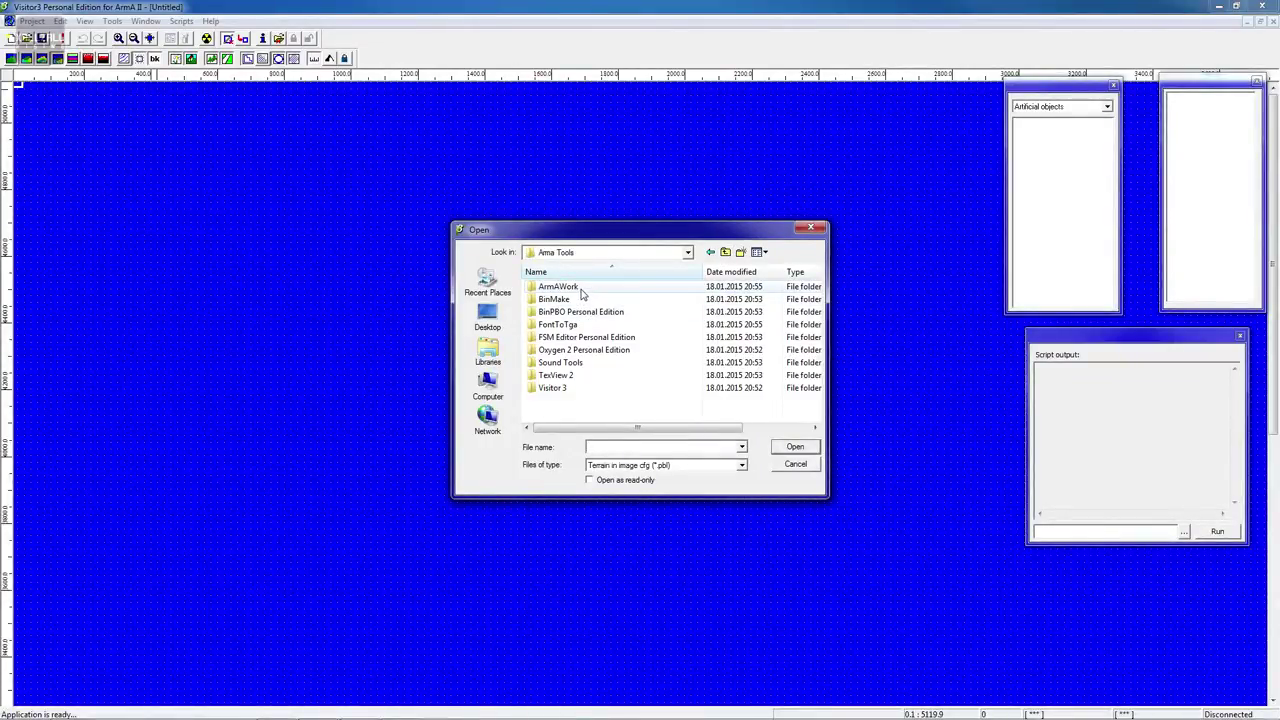
{"action": "double_click", "coordinate": [560, 287]}
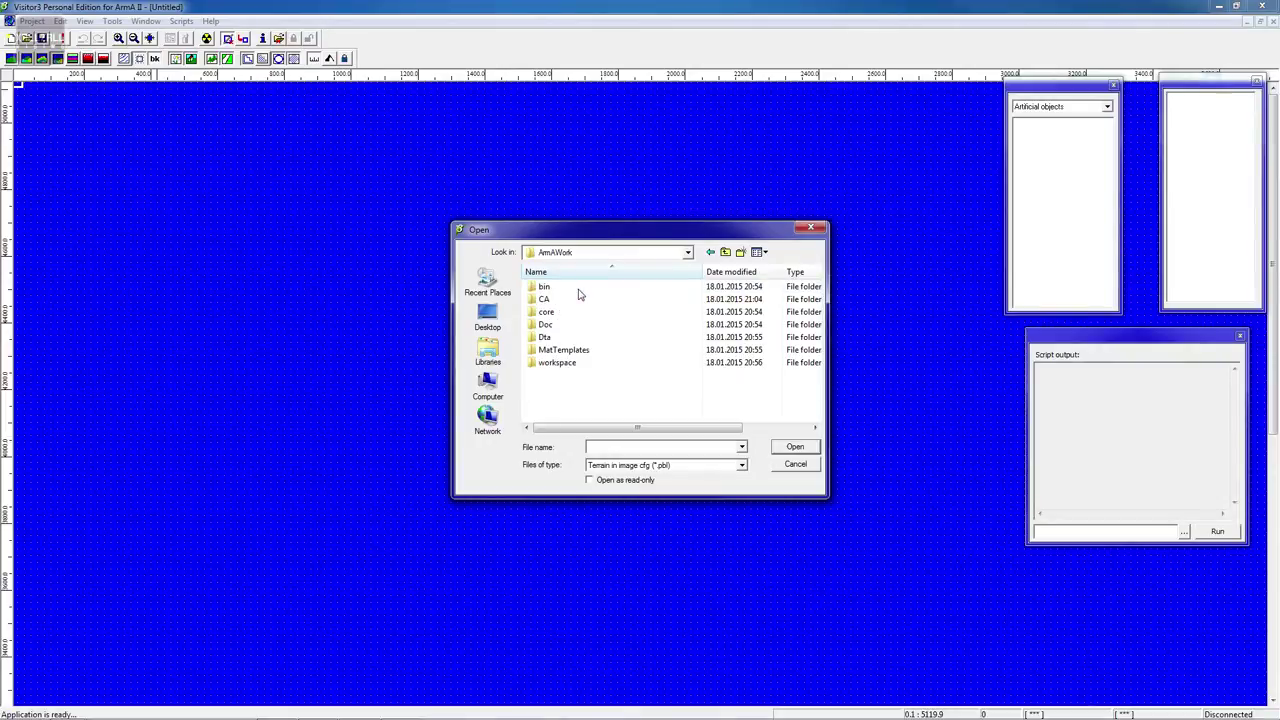
{"action": "double_click", "coordinate": [566, 351]}
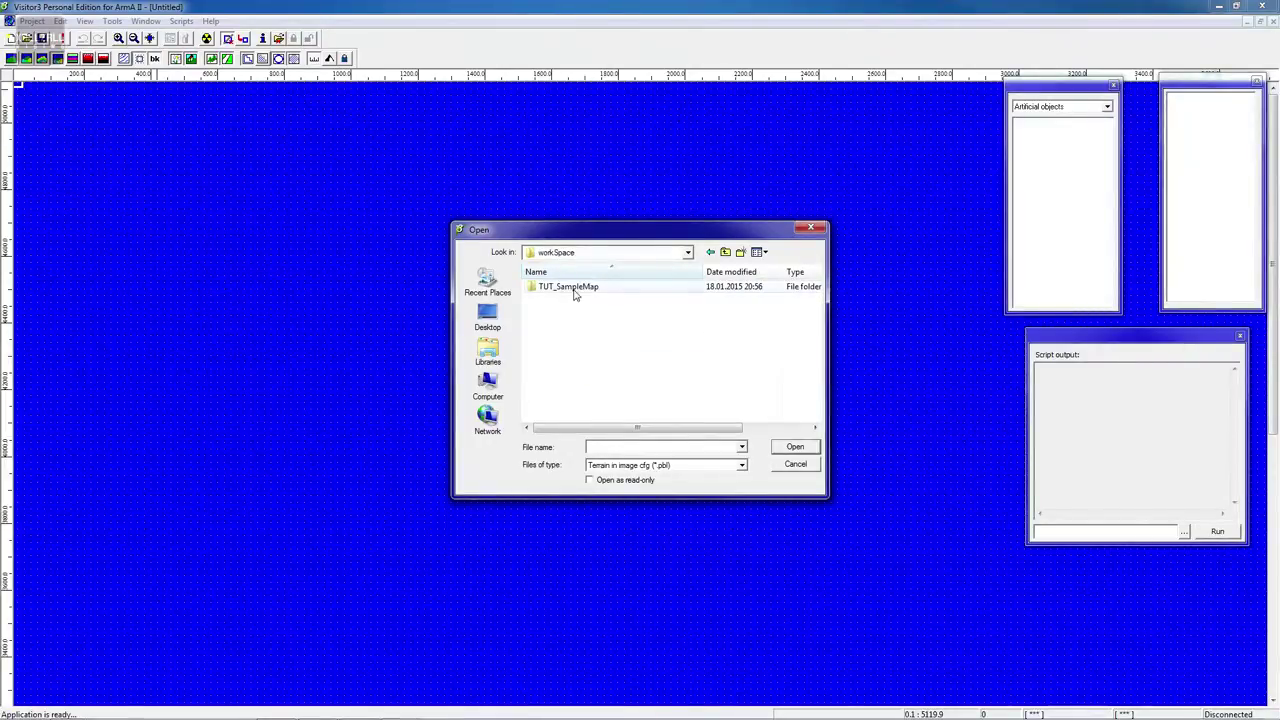
{"action": "double_click", "coordinate": [576, 289]}
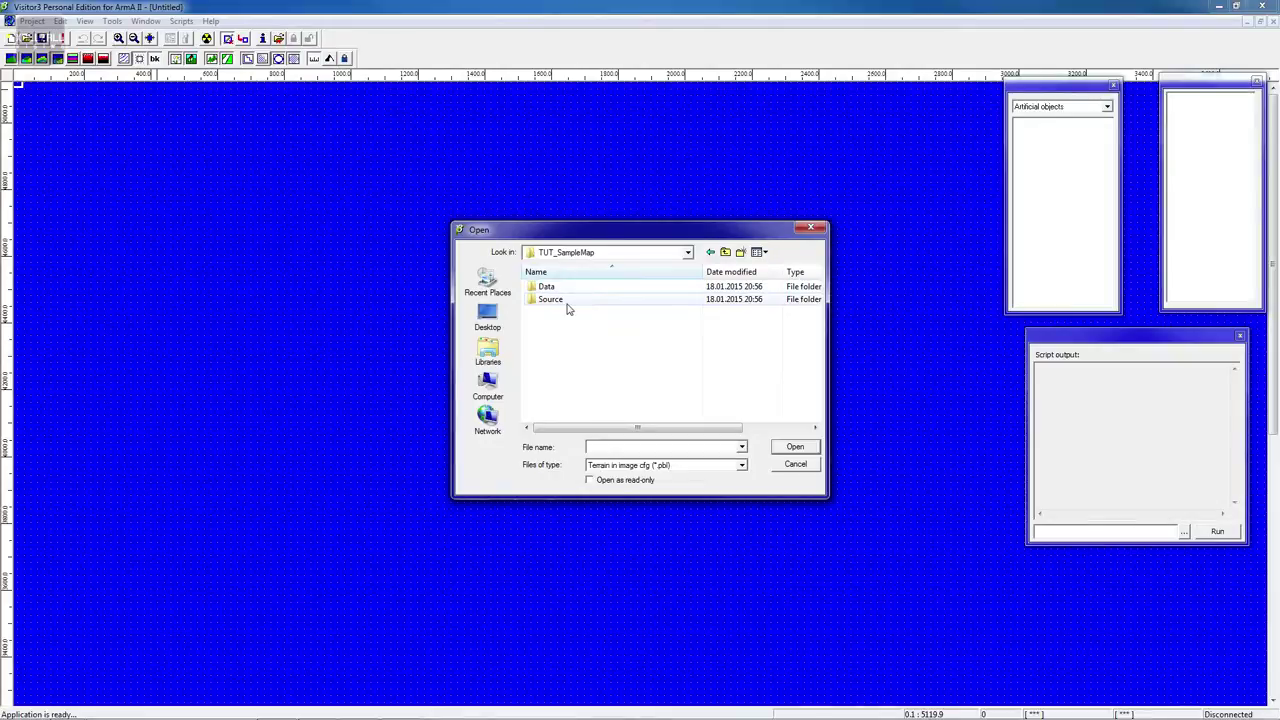
{"action": "double_click", "coordinate": [568, 304]}
{"action": "double_click", "coordinate": [568, 306]}
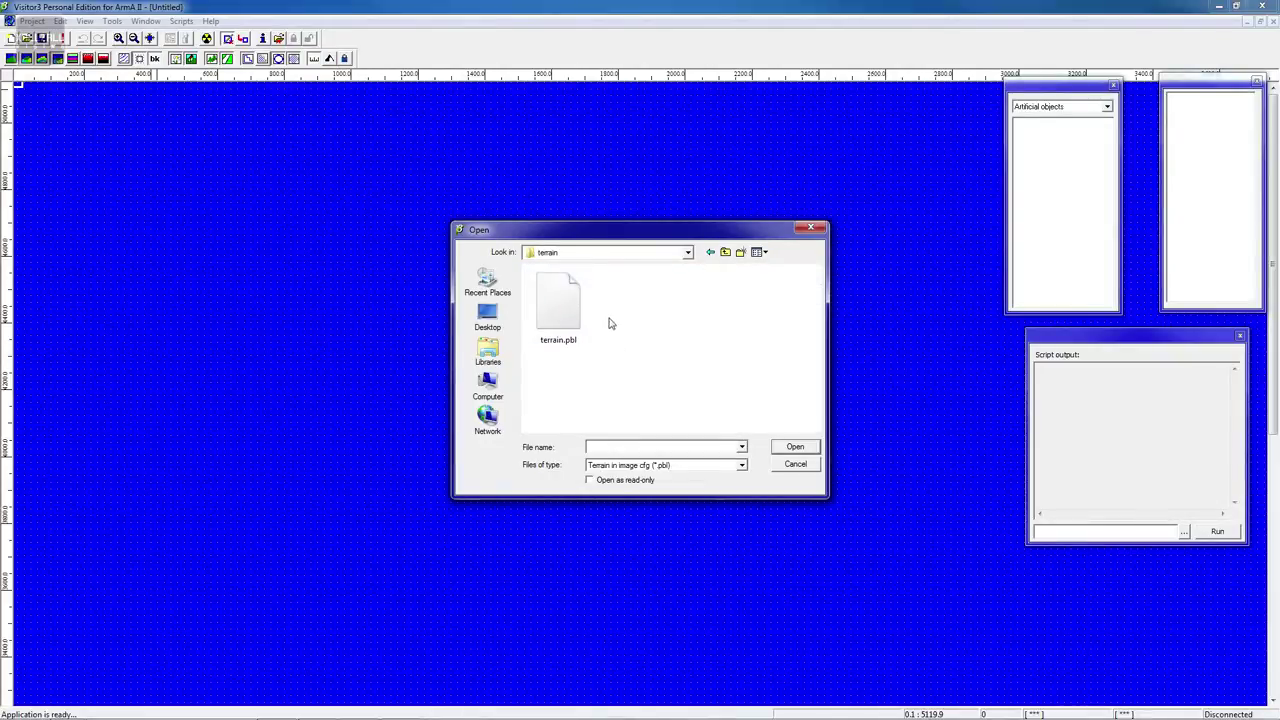
{"action": "left_click", "coordinate": [578, 308]}
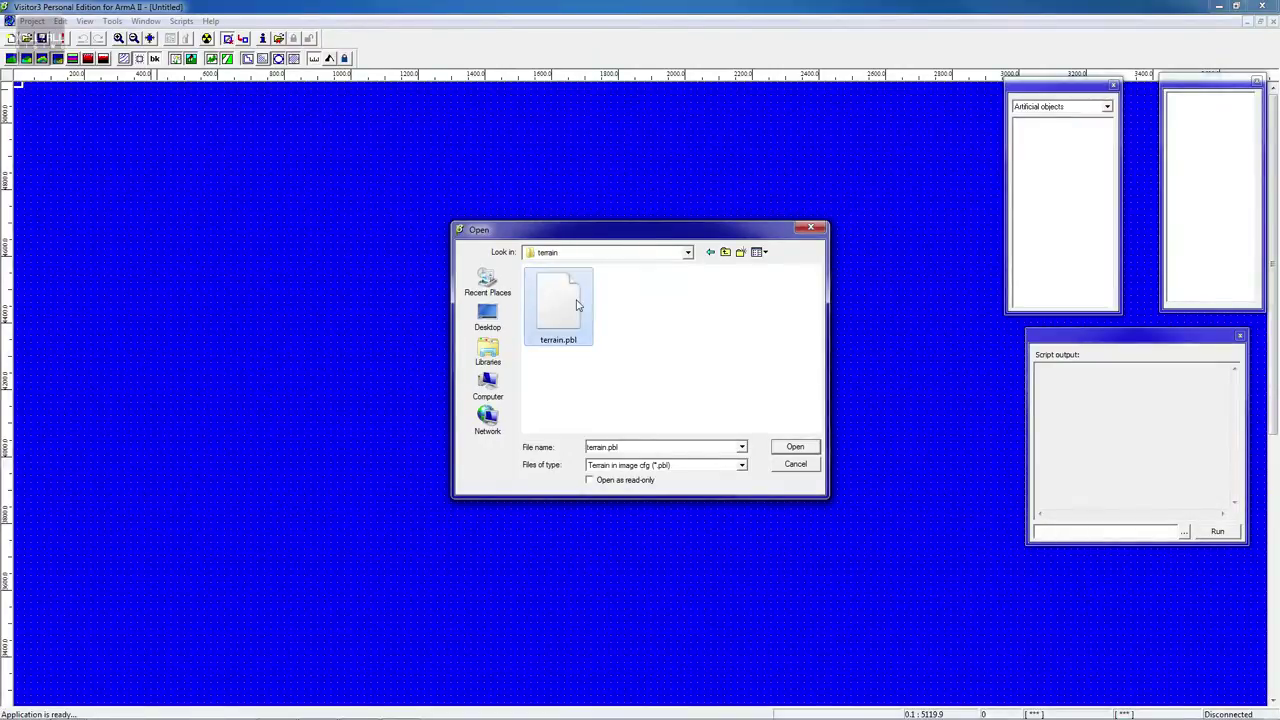
{"action": "left_click", "coordinate": [795, 446]}
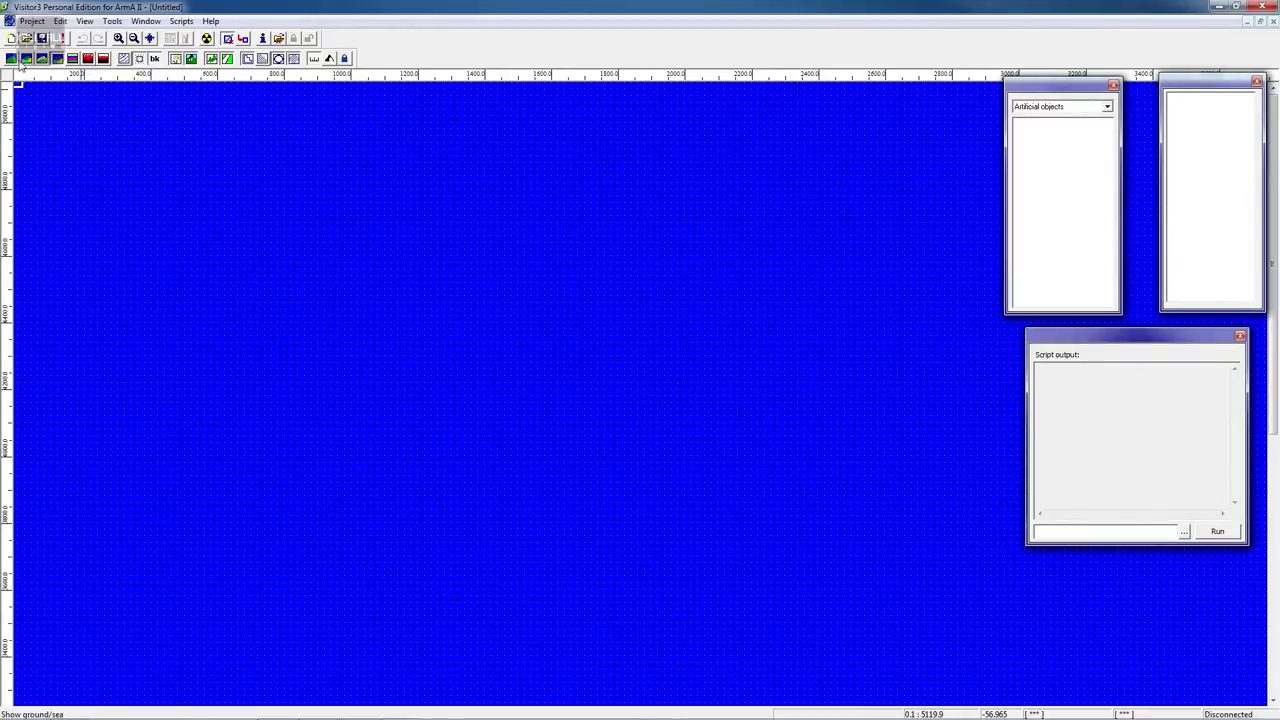
Switch the map display to elevation colours for land and sea, and show the whole island
{"action": "left_click", "coordinate": [73, 59]}
{"action": "left_click_drag", "start_coordinate": [610, 312], "coordinate": [585, 308]}
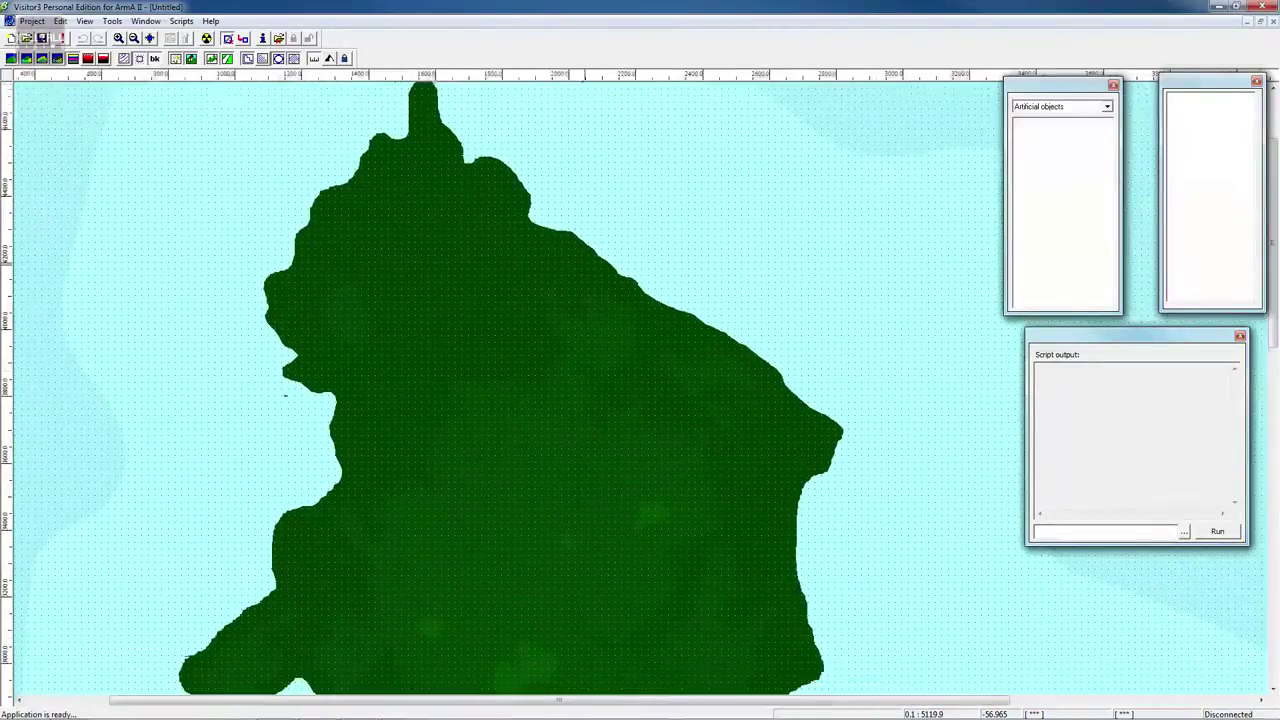
{"action": "scroll", "coordinate": [585, 308], "scroll_direction": "down", "scroll_amount": 4}
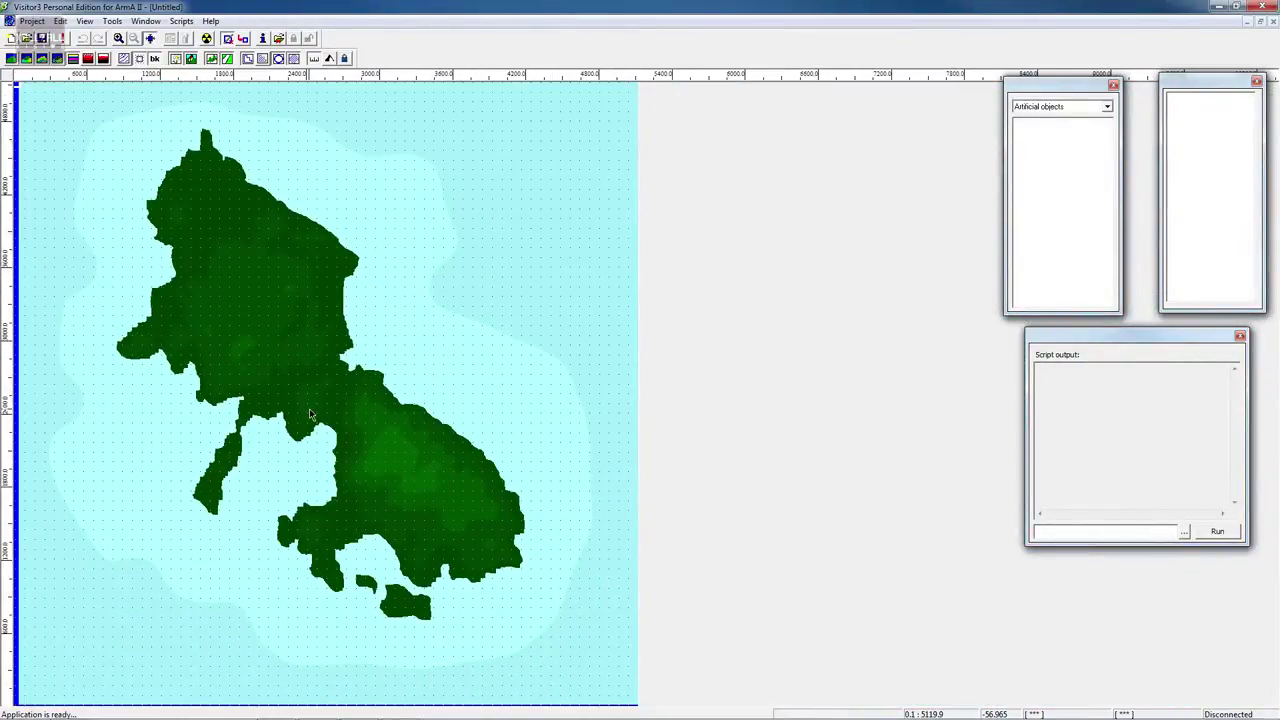
{"action": "scroll", "coordinate": [309, 412], "scroll_direction": "up", "scroll_amount": 3}
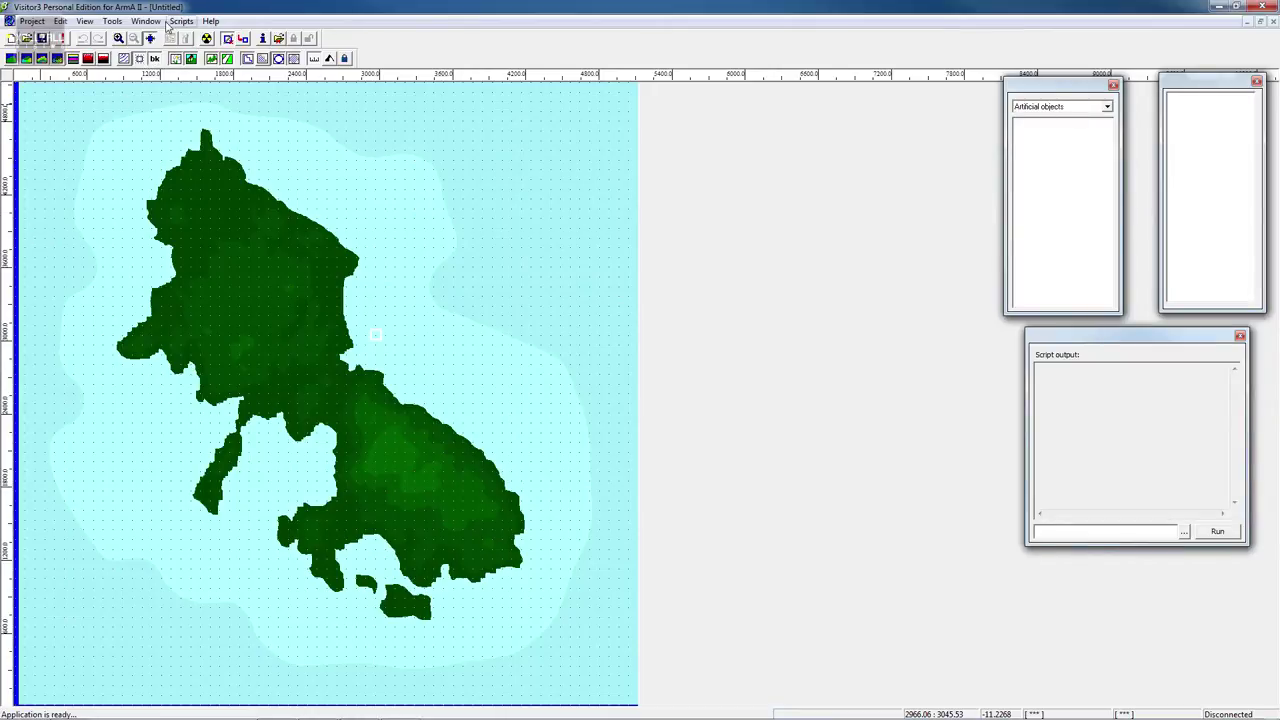
Remove the p:\ prefix before buldozer.exe in the real time viewer launch command in the system preferences
{"action": "left_click", "coordinate": [152, 22]}
{"action": "mouse_move", "coordinate": [114, 24]}
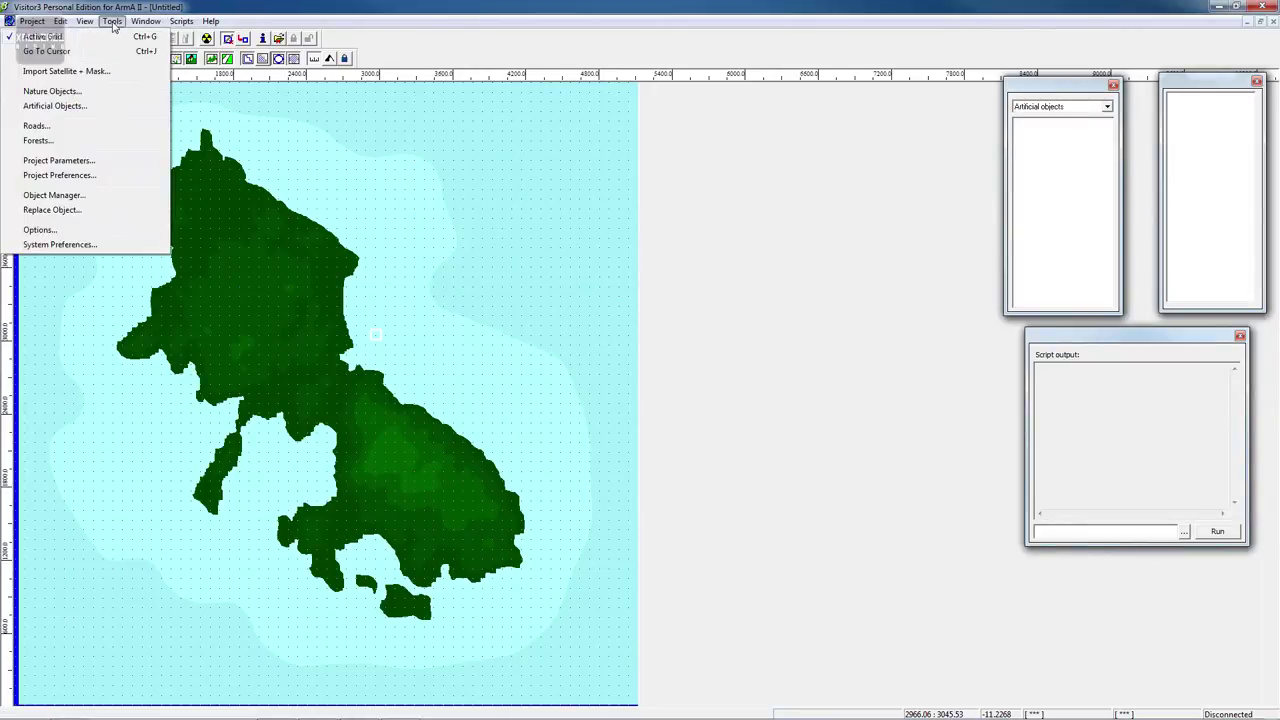
{"action": "mouse_move", "coordinate": [181, 24]}
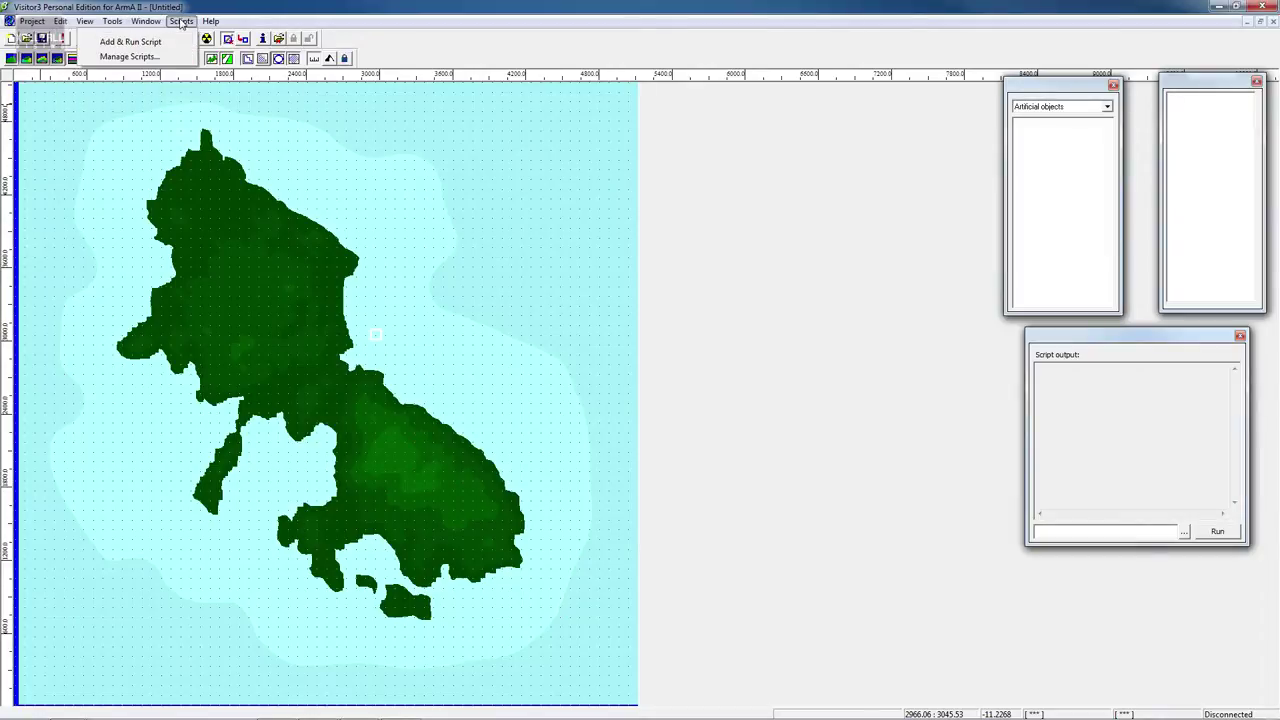
{"action": "mouse_move", "coordinate": [115, 24]}
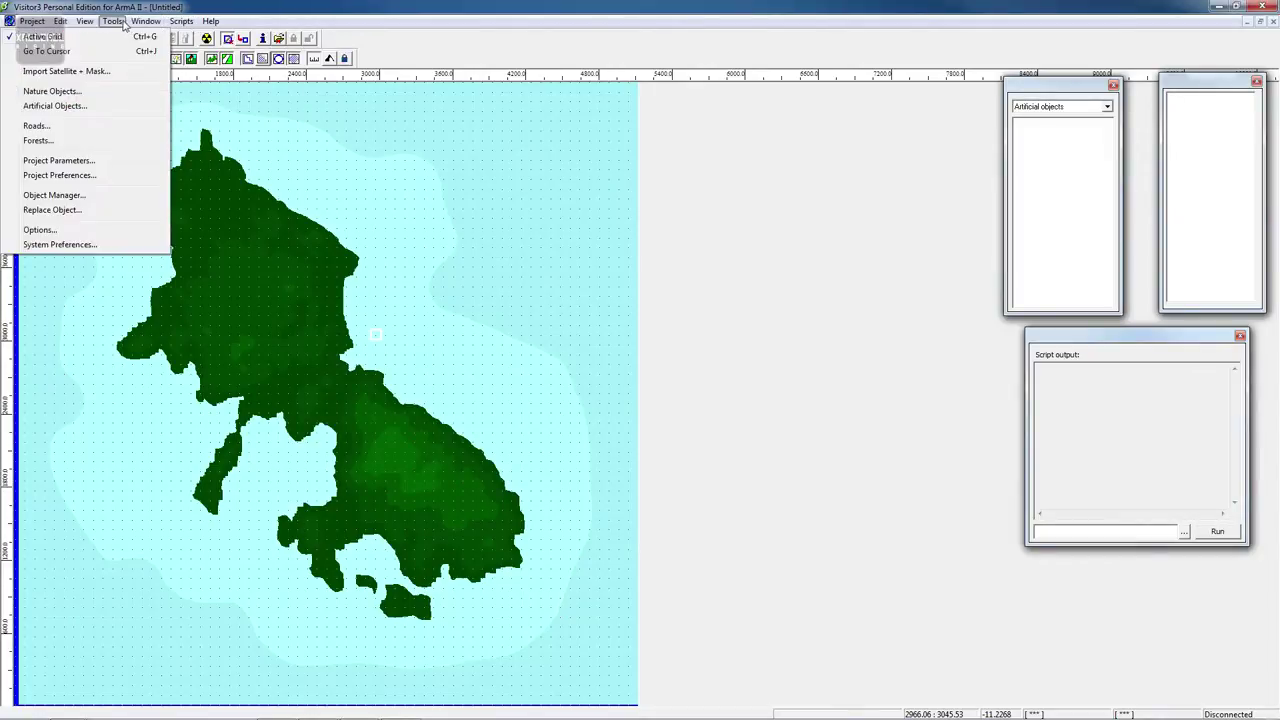
{"action": "left_click", "coordinate": [100, 247]}
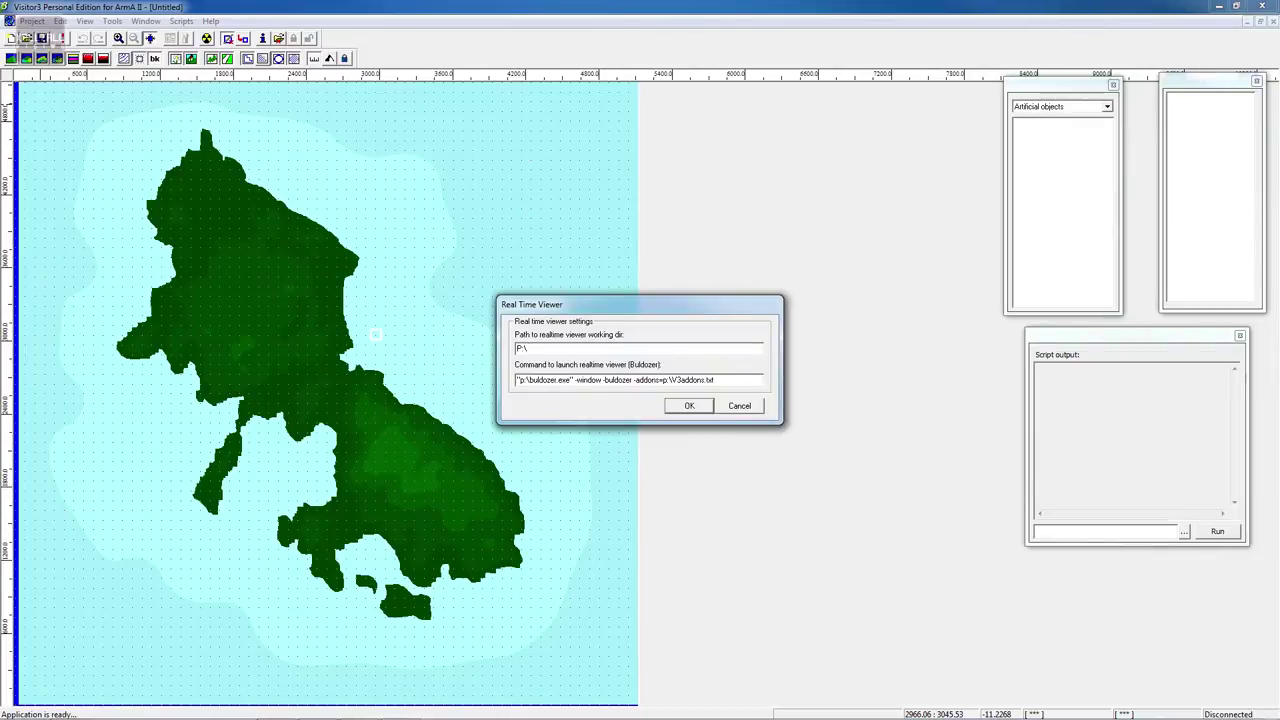
{"action": "left_click", "coordinate": [529, 381]}
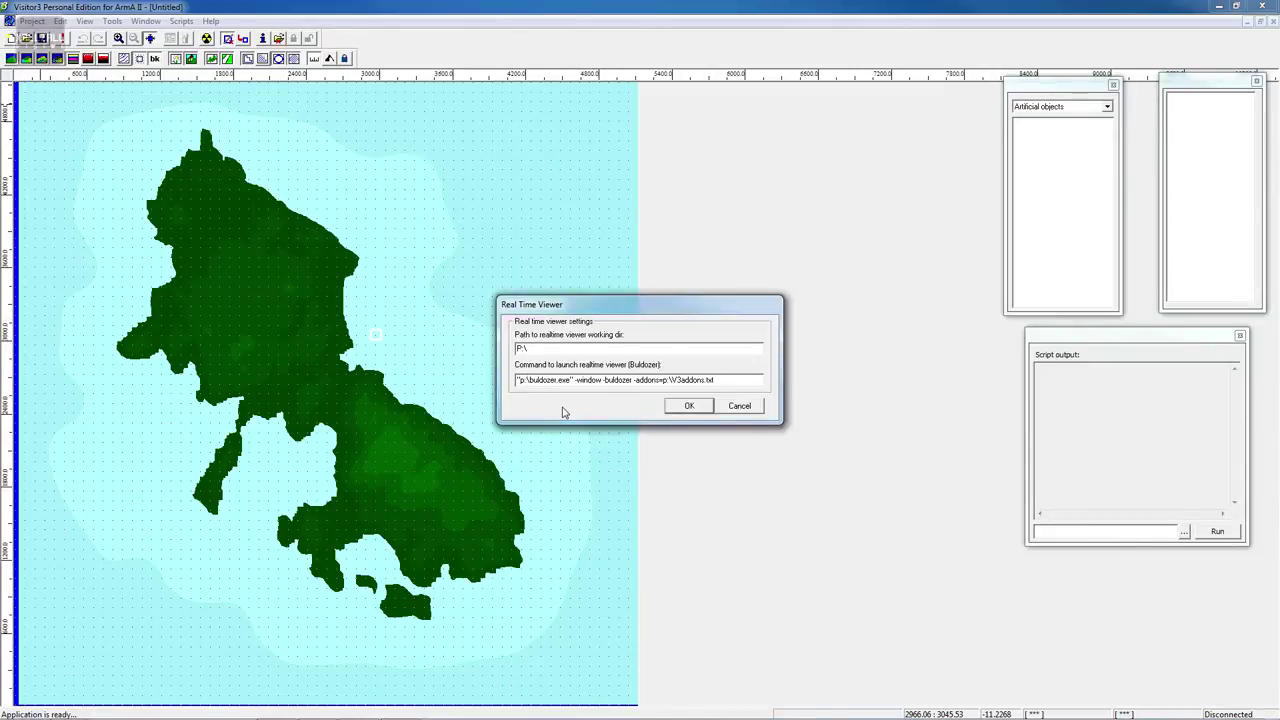
{"action": "key", "text": "BackSpace"}
{"action": "key", "text": "BackSpace"}
{"action": "key", "text": "BackSpace"}
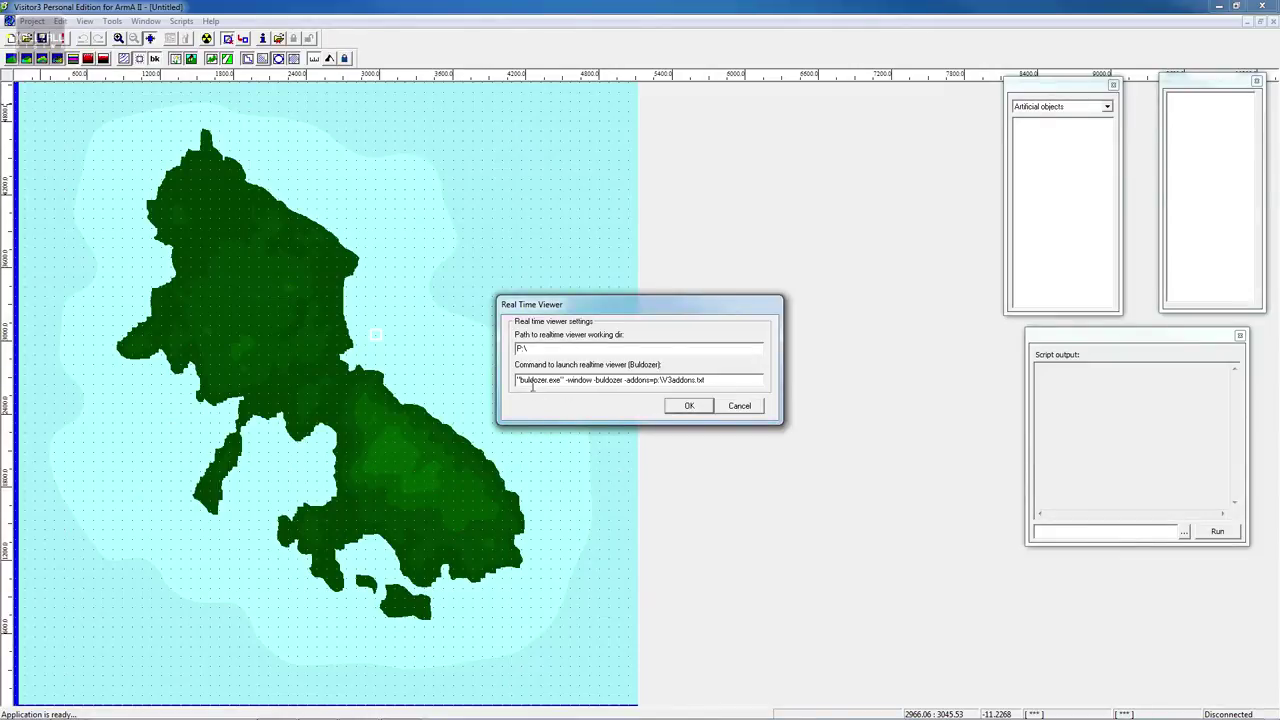
{"action": "left_click", "coordinate": [690, 406]}
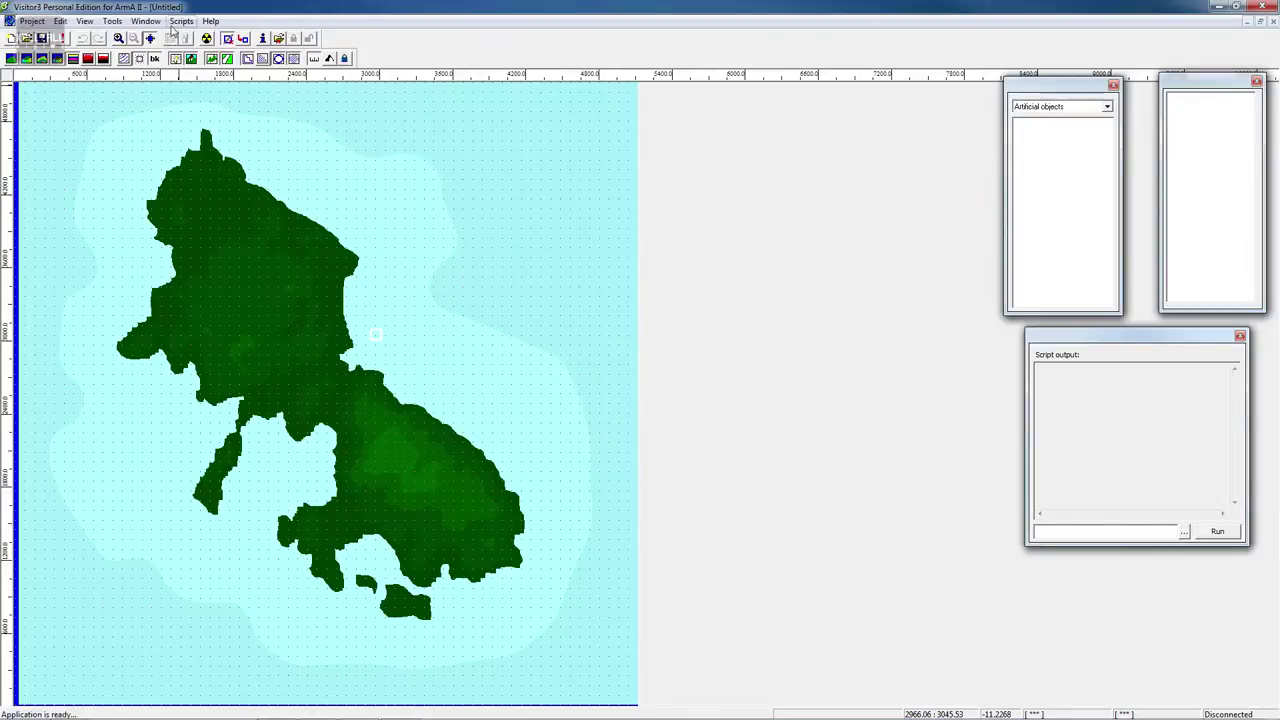
Set the textures folder in the project preferences to workspace\TUT_SampleMap\Data
{"action": "left_click", "coordinate": [141, 27]}
{"action": "mouse_move", "coordinate": [113, 22]}
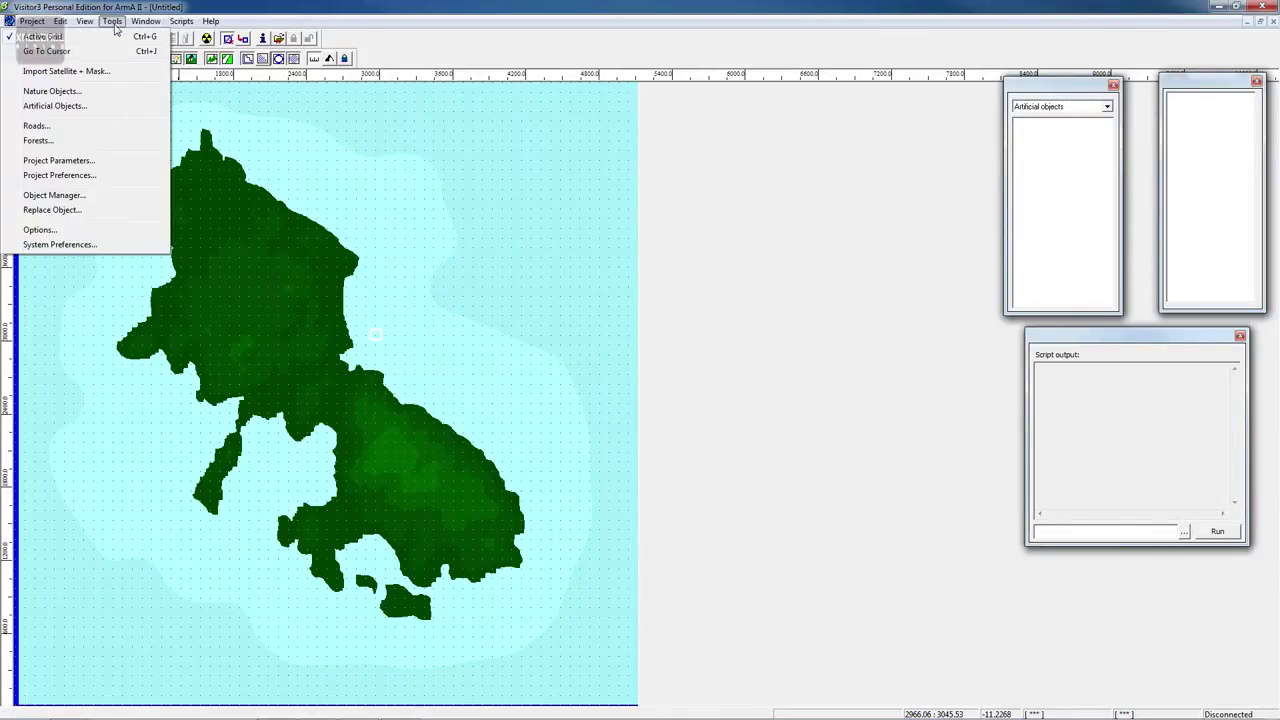
{"action": "left_click", "coordinate": [97, 181]}
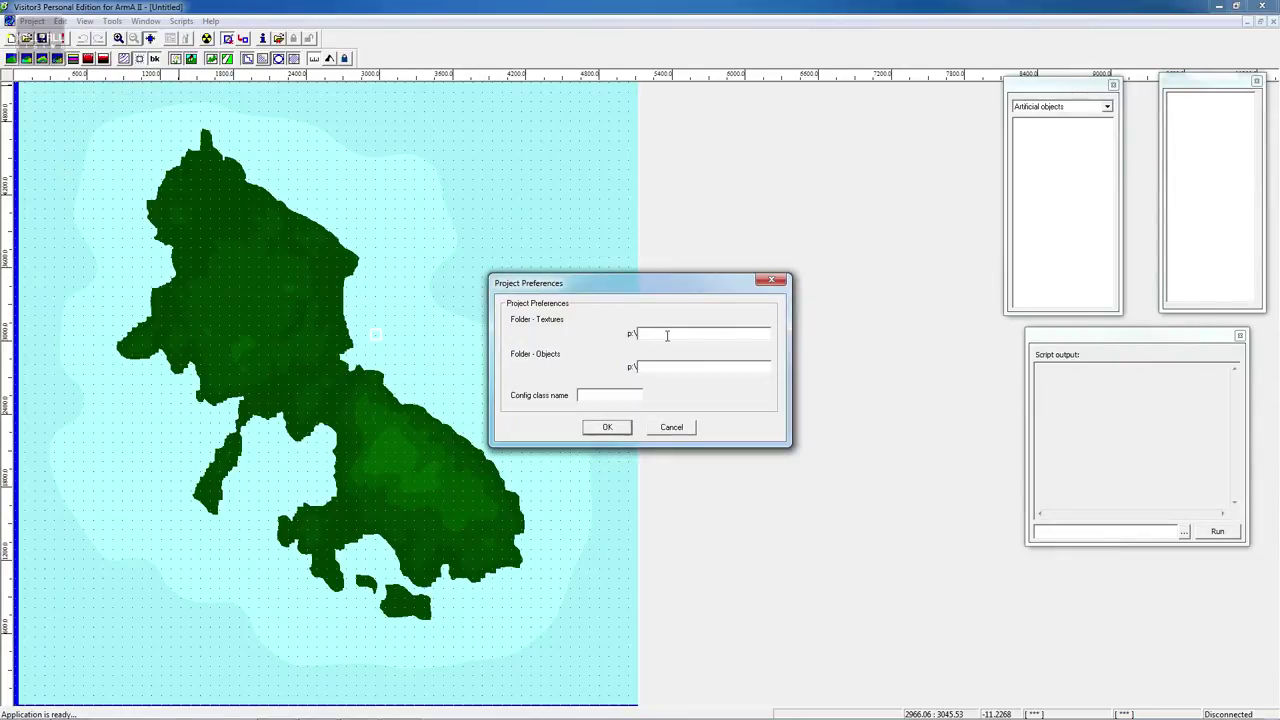
{"action": "type", "text": "workspace"}
{"action": "key", "text": "BackSpace"}
{"action": "type", "text": "UT_SampleMap\\Data"}
{"action": "left_click", "coordinate": [606, 427]}
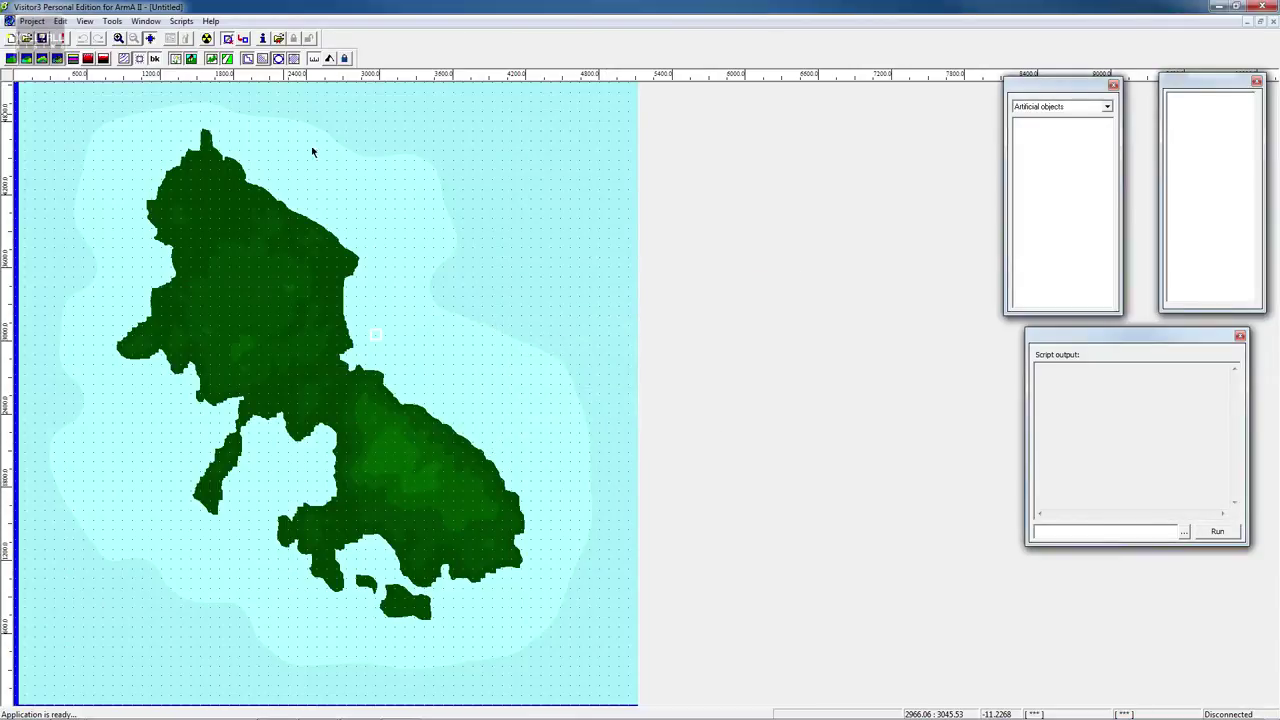
Choose a larger texture size for the Base texture layer and apply the project parameters
{"action": "left_click", "coordinate": [146, 21]}
{"action": "mouse_move", "coordinate": [112, 21]}
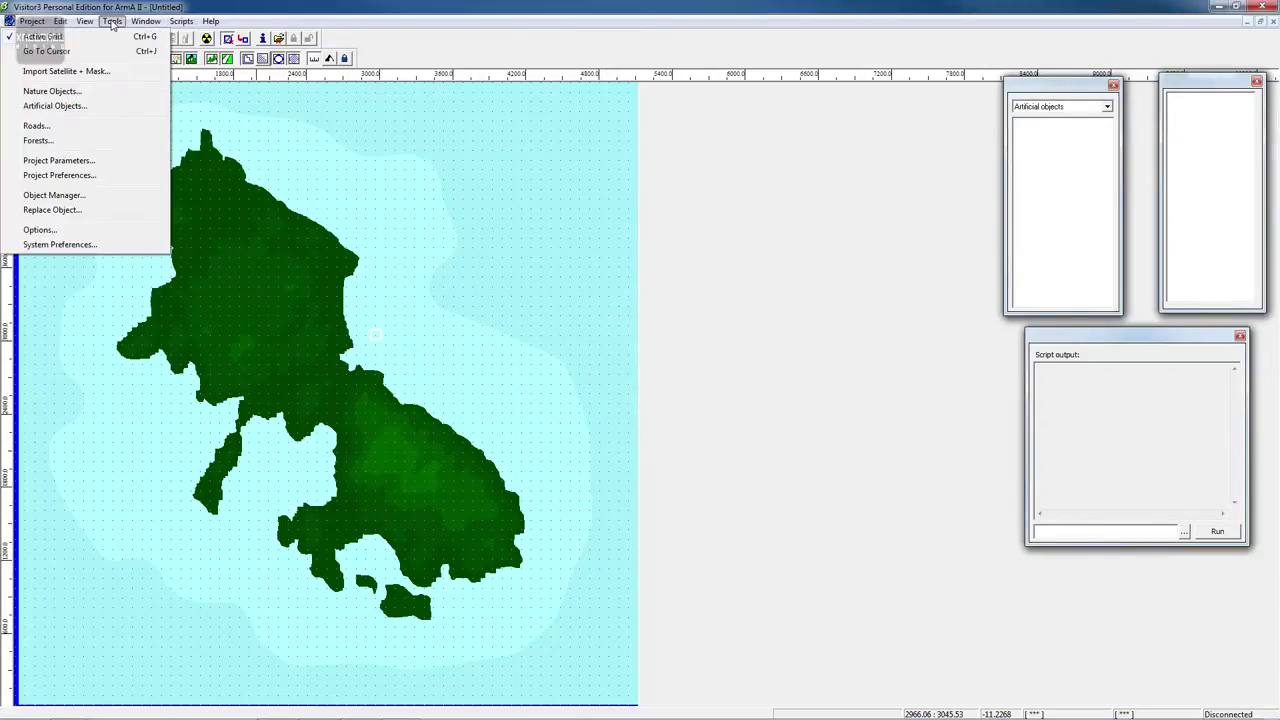
{"action": "left_click", "coordinate": [79, 162]}
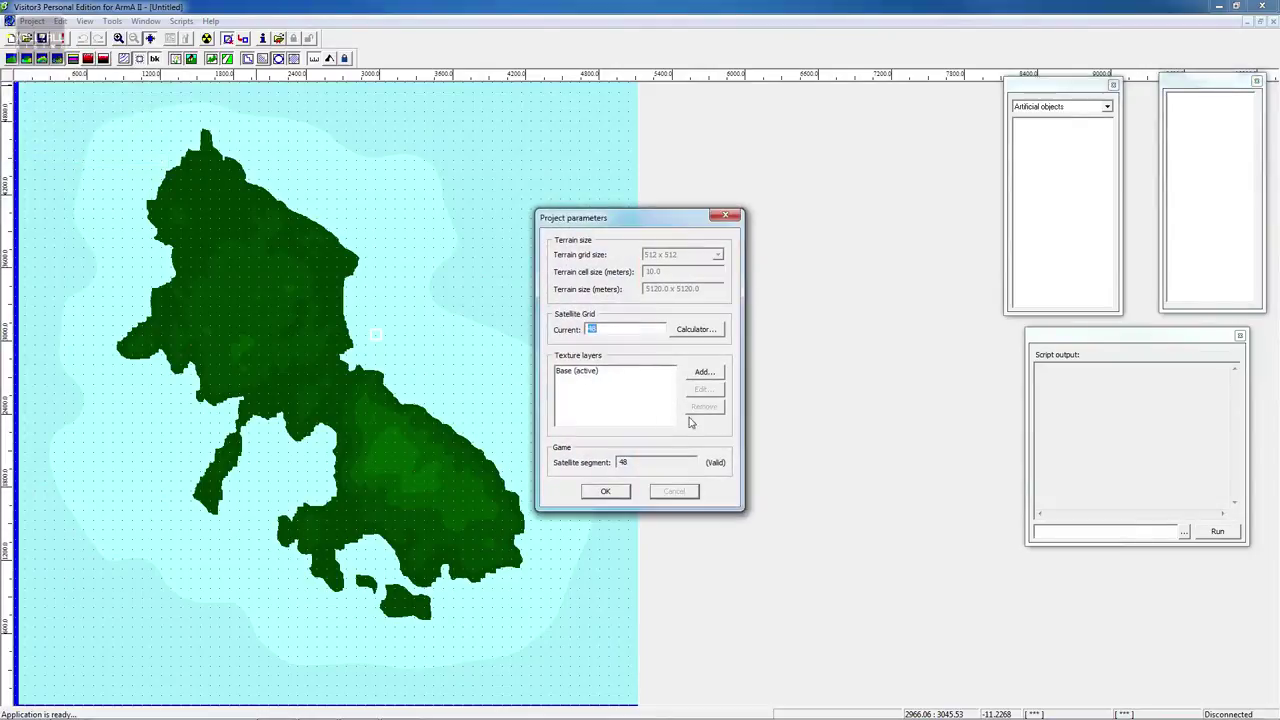
{"action": "left_click", "coordinate": [577, 379]}
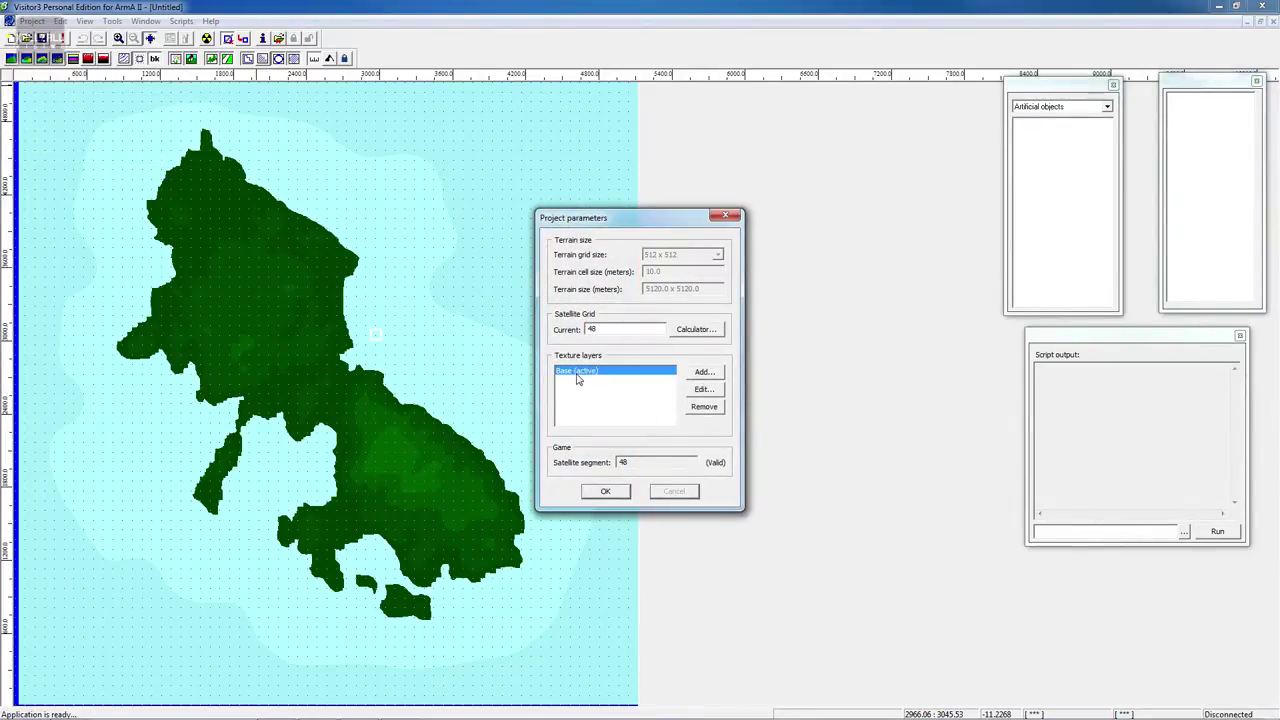
{"action": "left_click", "coordinate": [706, 390]}
{"action": "left_click", "coordinate": [640, 364]}
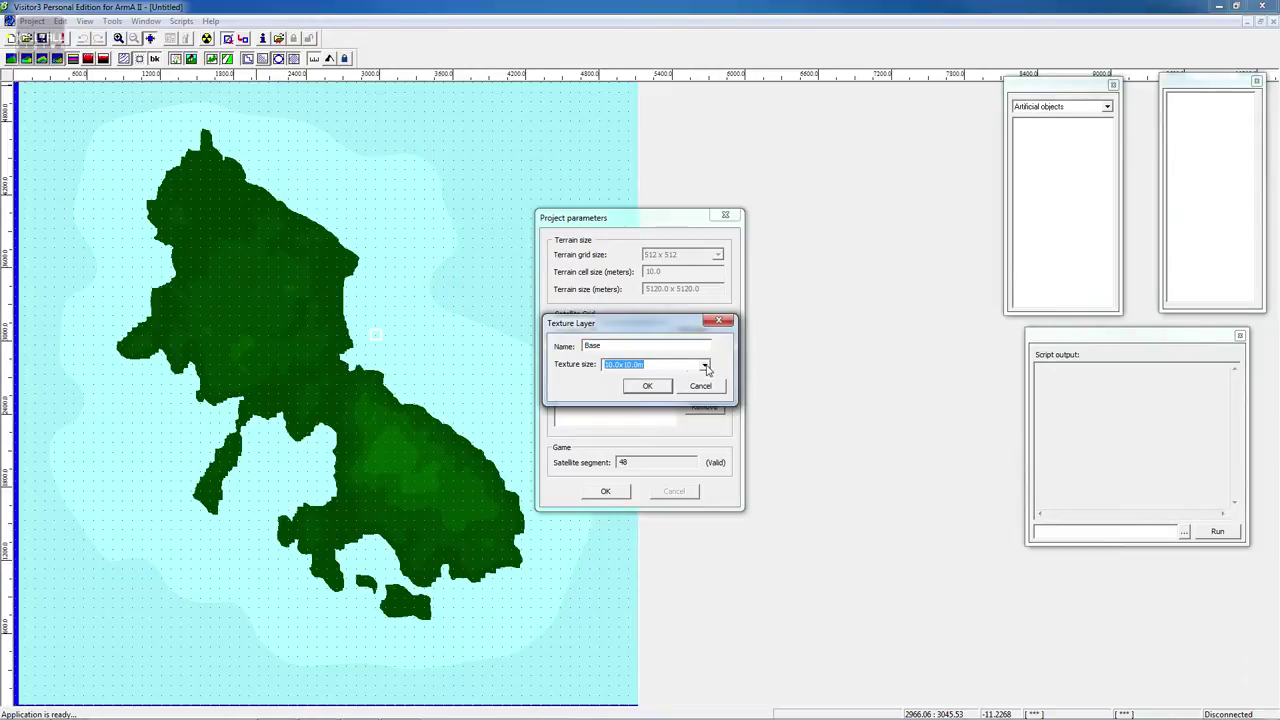
{"action": "left_click", "coordinate": [705, 365]}
{"action": "left_click", "coordinate": [665, 396]}
{"action": "left_click", "coordinate": [658, 387]}
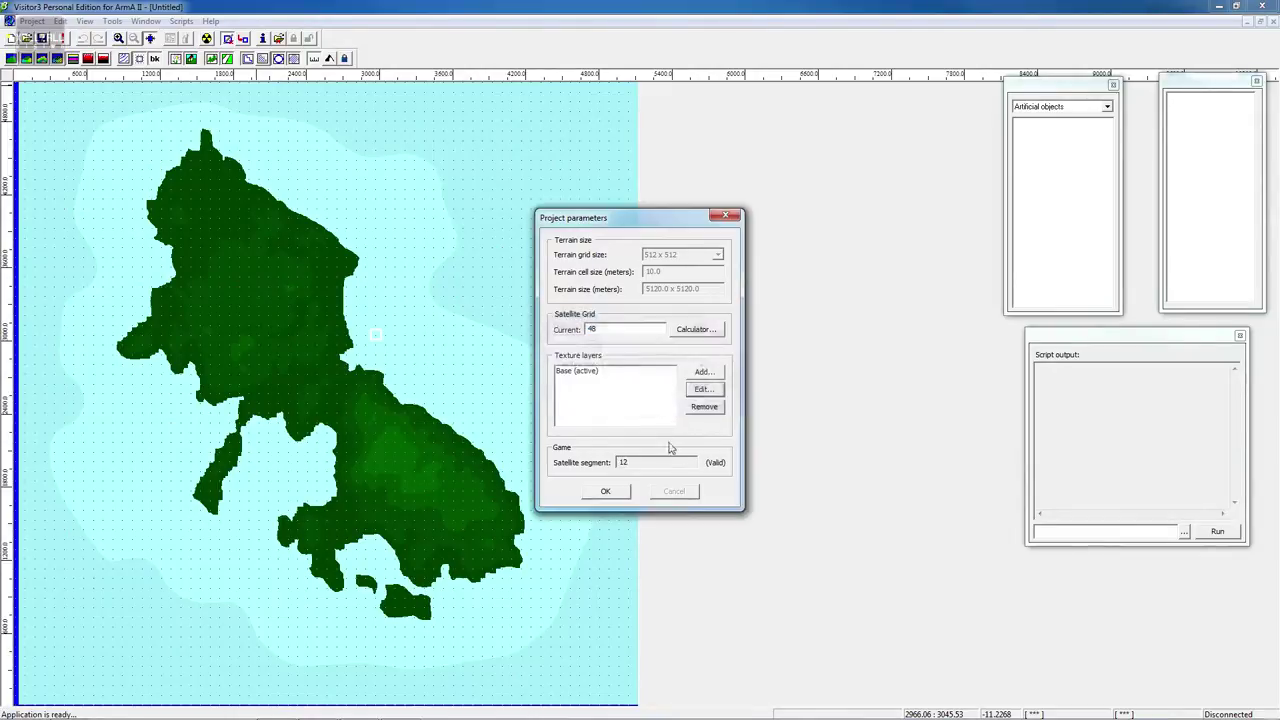
{"action": "left_click", "coordinate": [605, 491]}
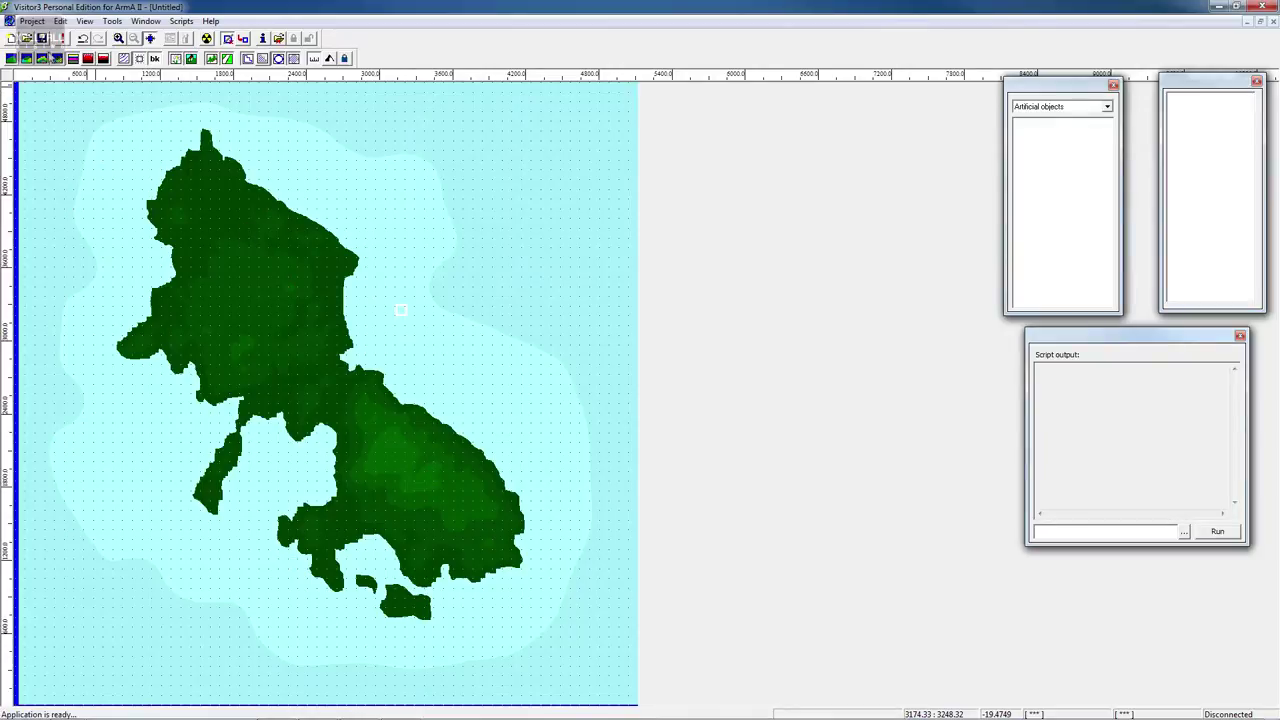
Save the project as TUT_SampleMap.pew in the TUT_SampleMap folder
{"action": "left_click", "coordinate": [42, 39]}
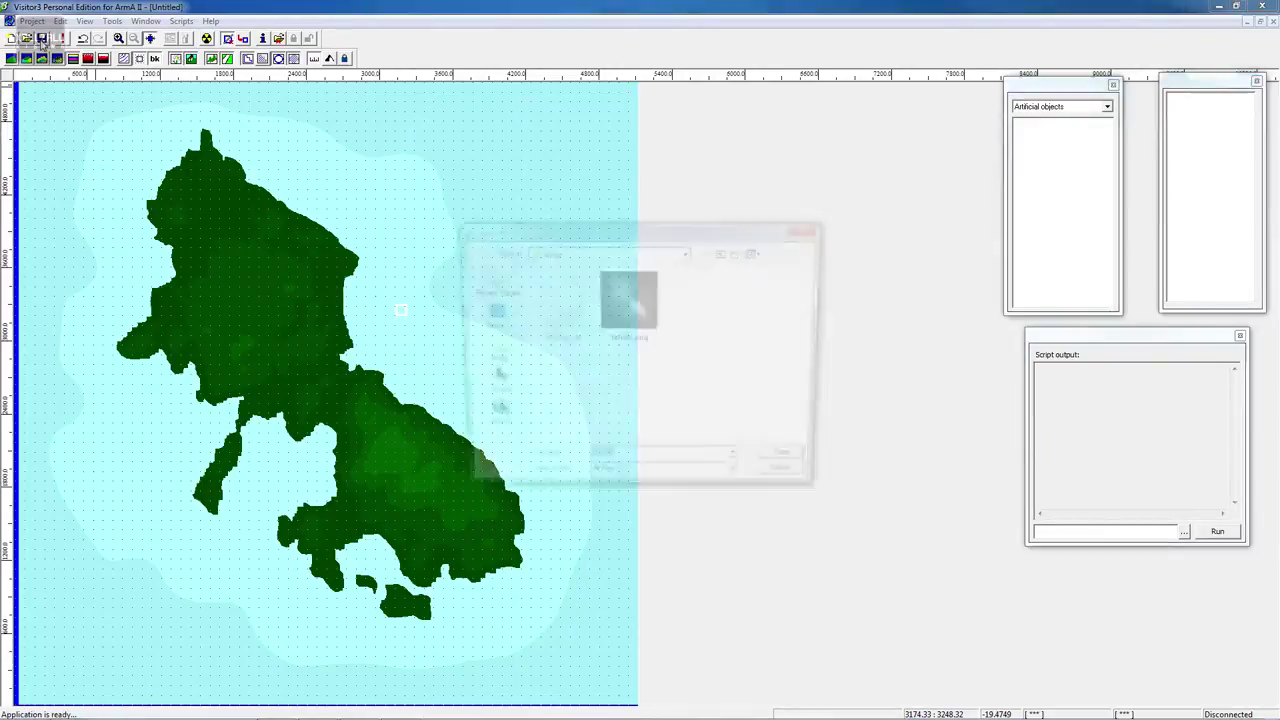
{"action": "left_click", "coordinate": [726, 254]}
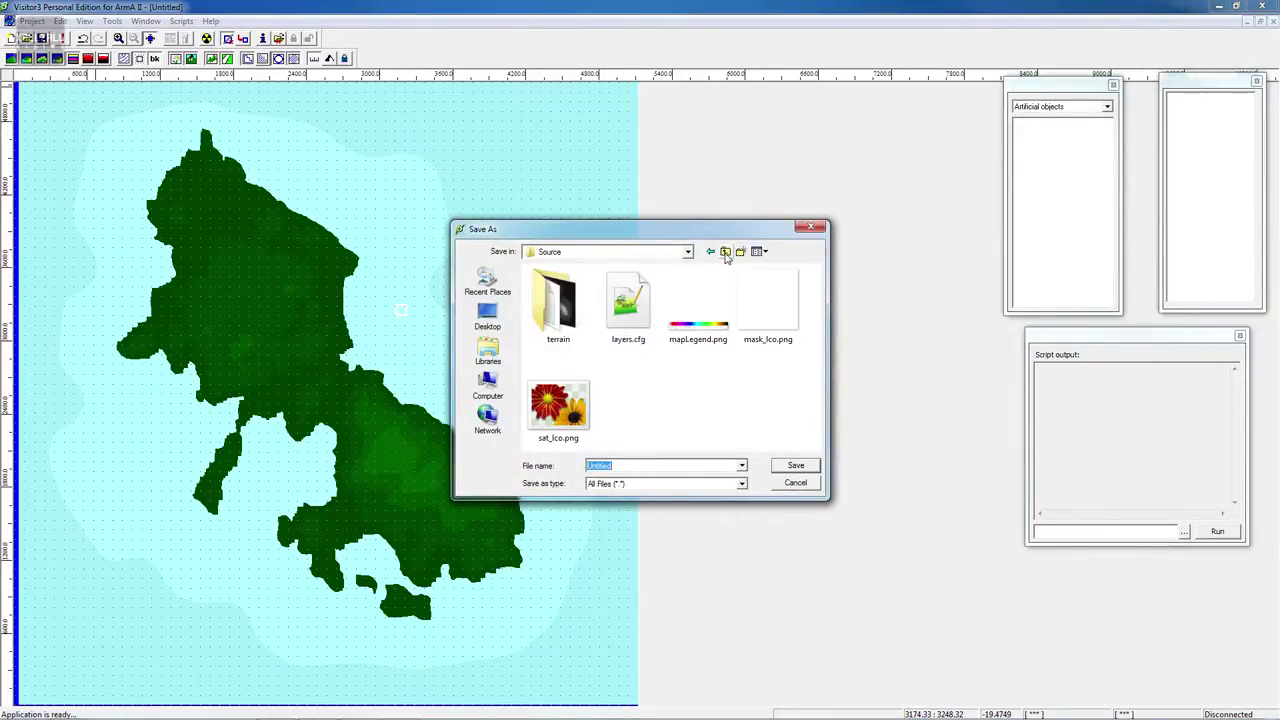
{"action": "left_click", "coordinate": [726, 254]}
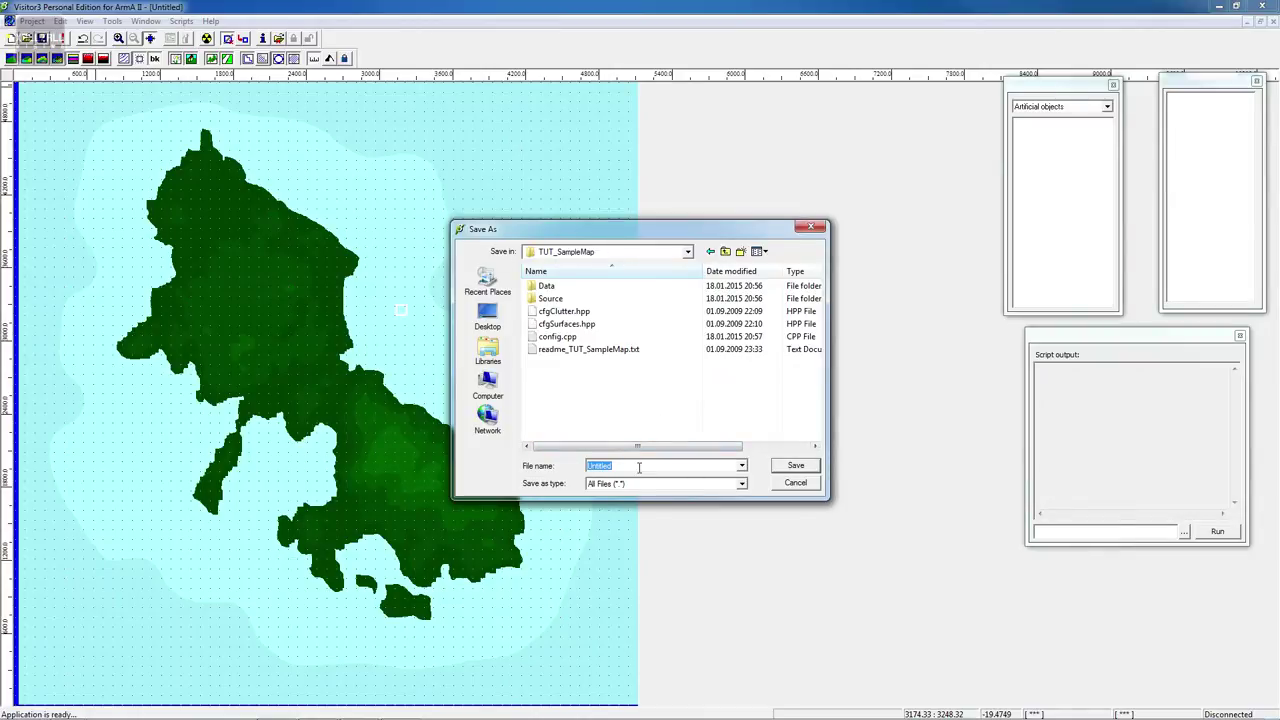
{"action": "type", "text": "TUT_SampleM"}
{"action": "type", "text": "ap.pew"}
{"action": "left_click", "coordinate": [804, 466]}
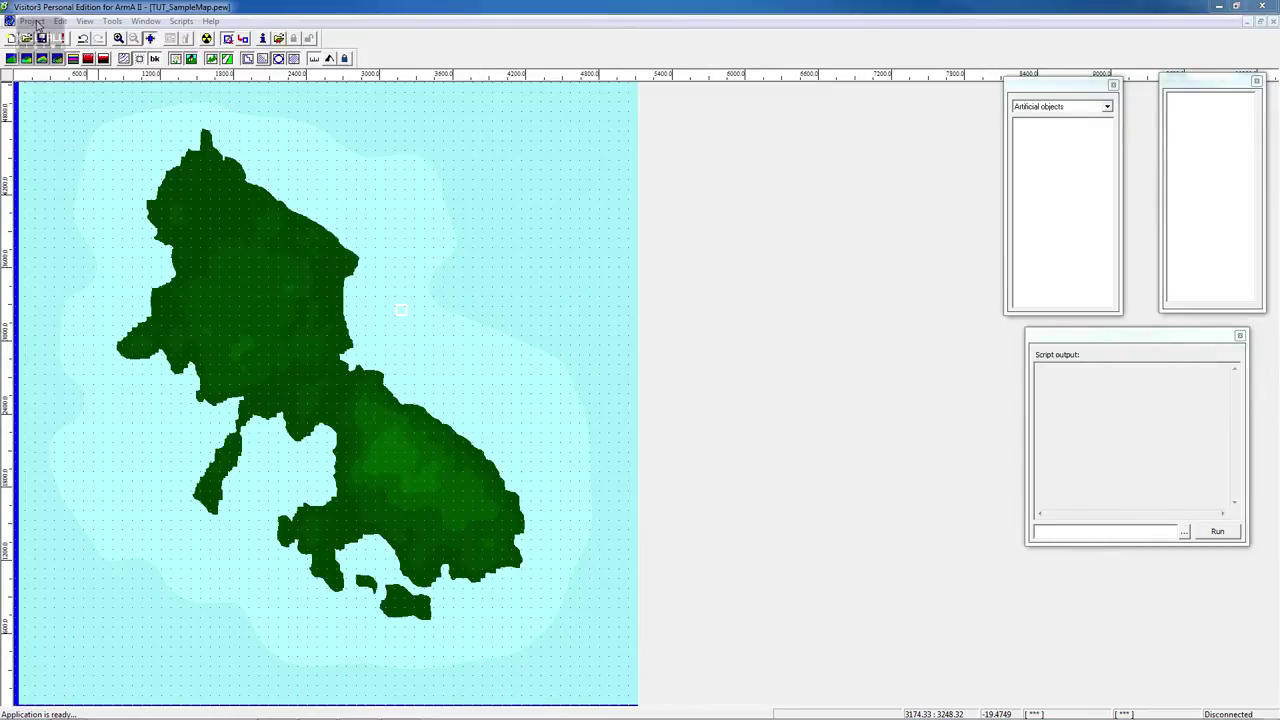
Switch to the Visitor 3 folder window in Windows Explorer and go to the ArmAWork folder under Arma Tools
{"action": "mouse_move", "coordinate": [60, 706]}
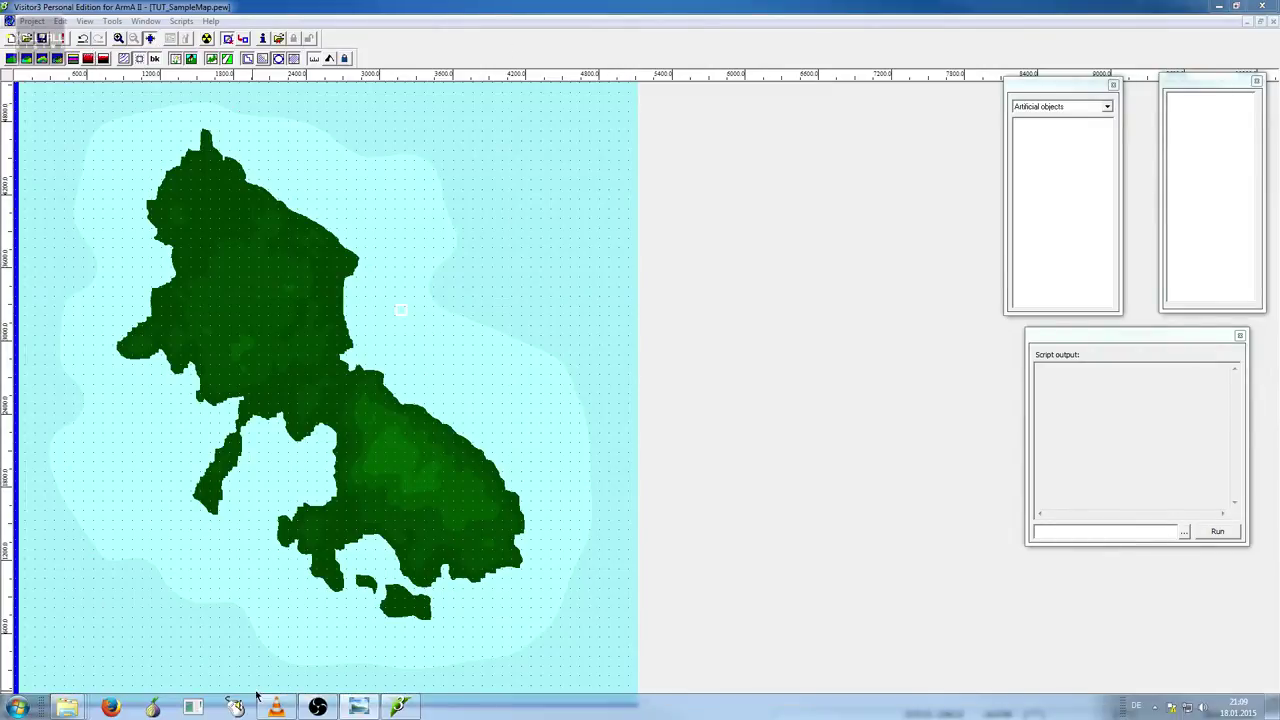
{"action": "mouse_move", "coordinate": [318, 632]}
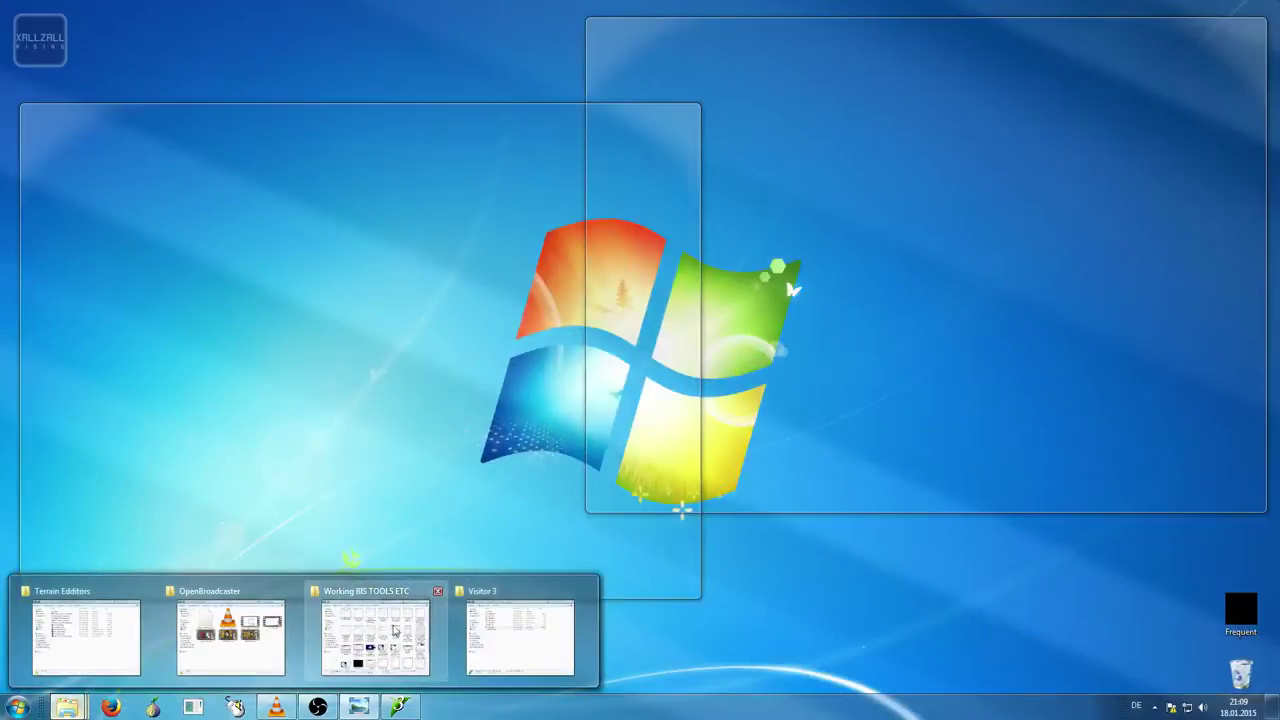
{"action": "mouse_move", "coordinate": [535, 632]}
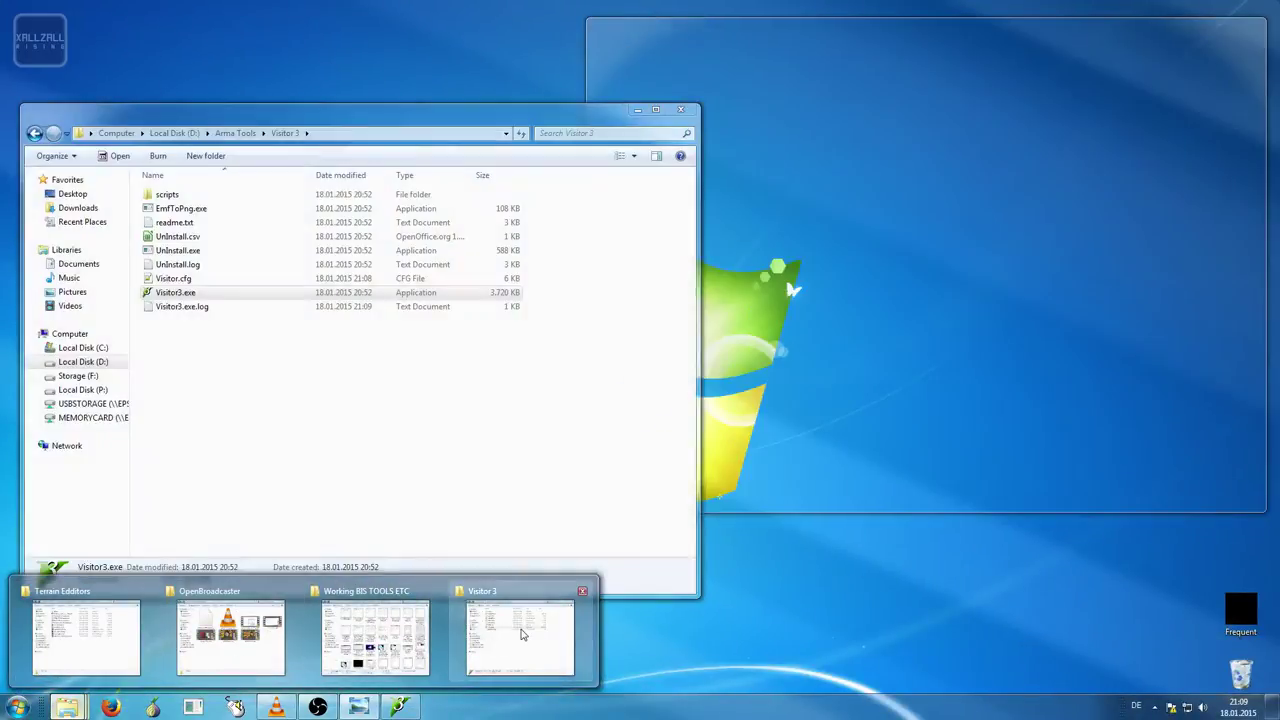
{"action": "left_click", "coordinate": [513, 627]}
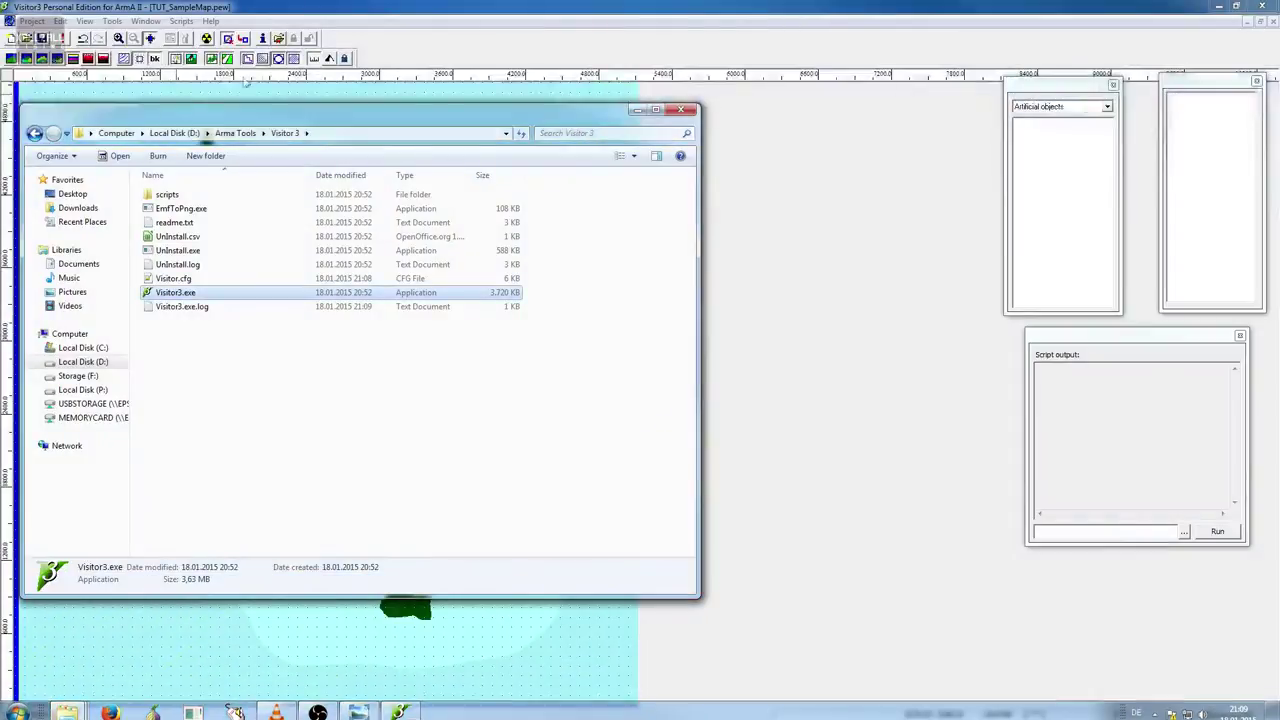
{"action": "left_click_drag", "start_coordinate": [246, 111], "coordinate": [368, 125]}
{"action": "left_click", "coordinate": [368, 152]}
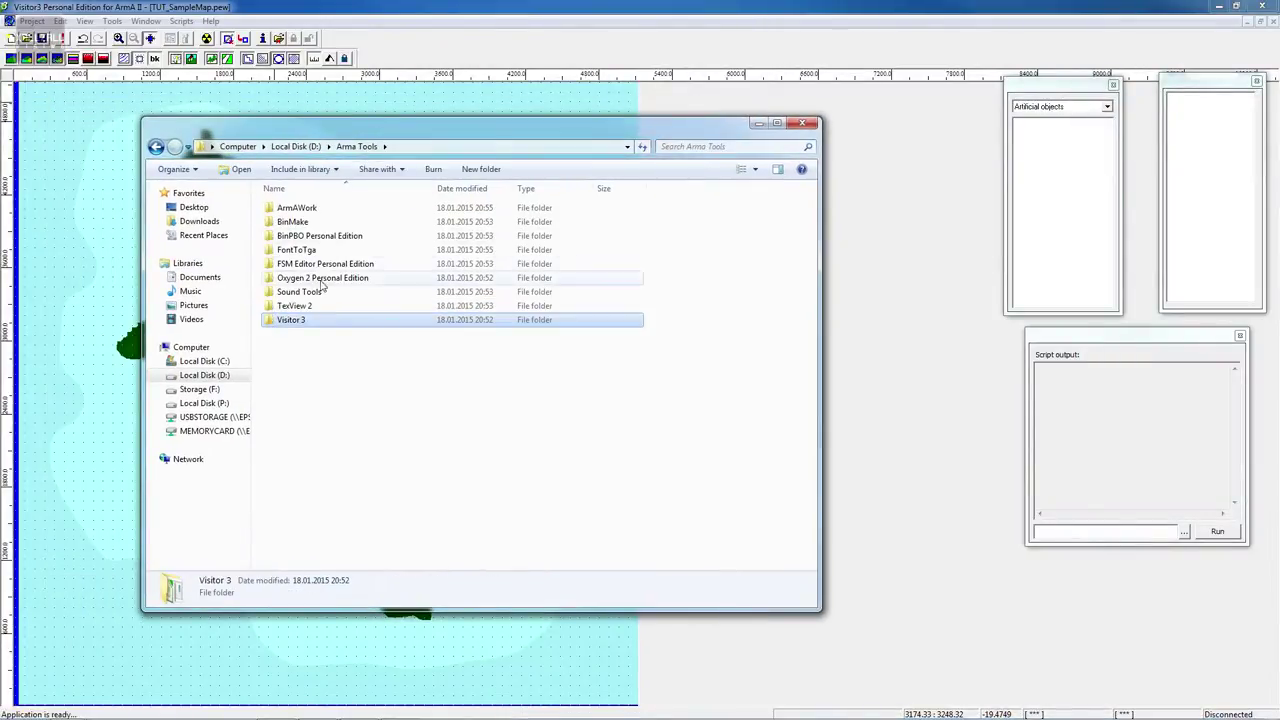
{"action": "double_click", "coordinate": [323, 209]}
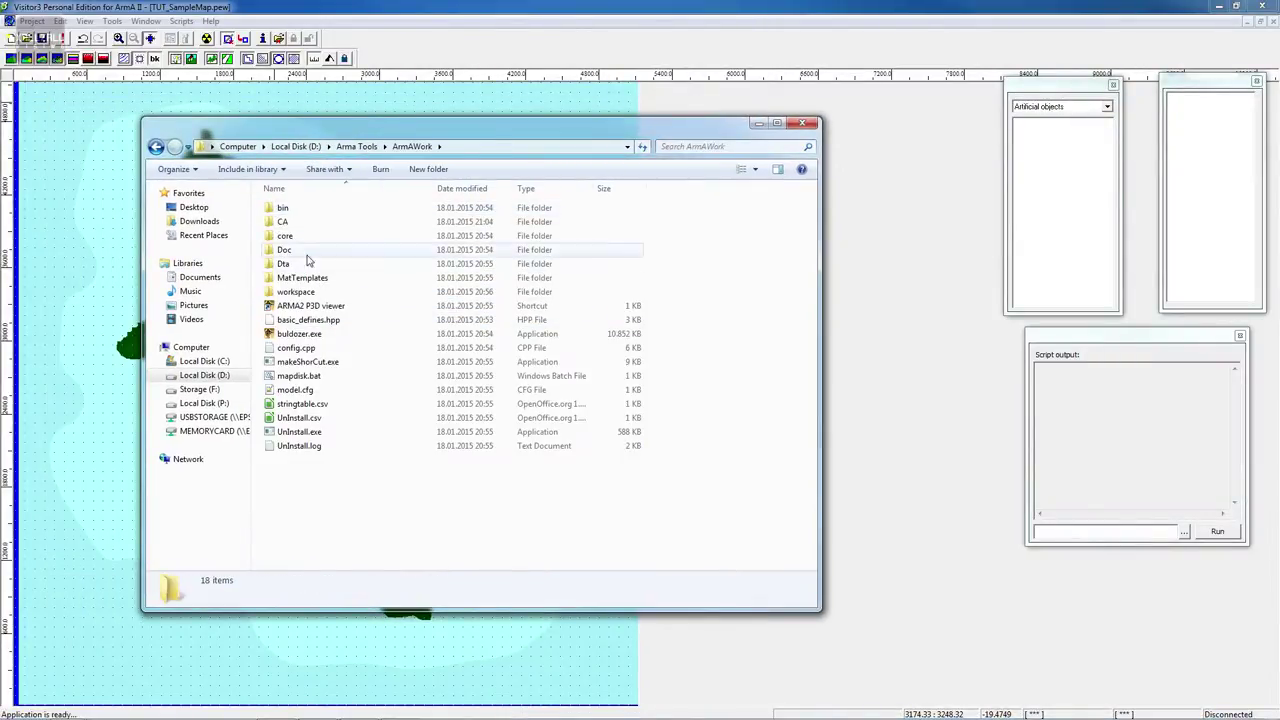
Open layers.cfg from workspace\TUT_SampleMap\Source in Notepad++
{"action": "left_click", "coordinate": [319, 293]}
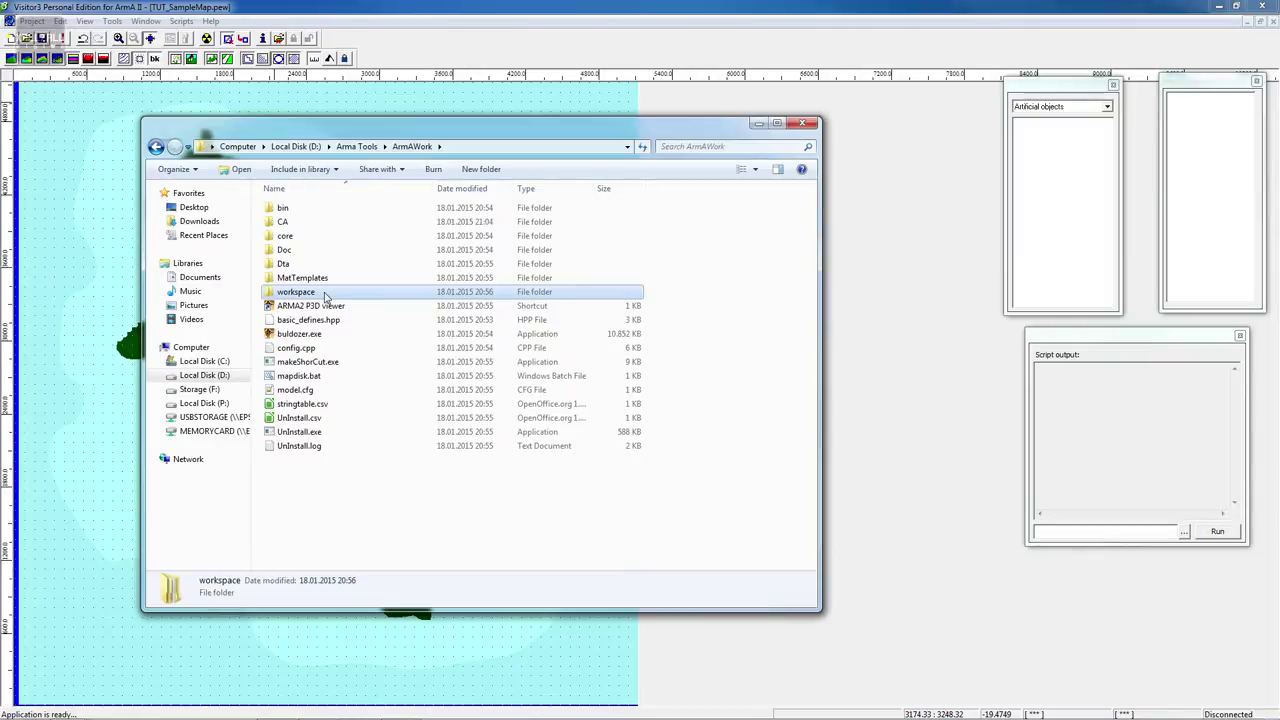
{"action": "double_click", "coordinate": [330, 296]}
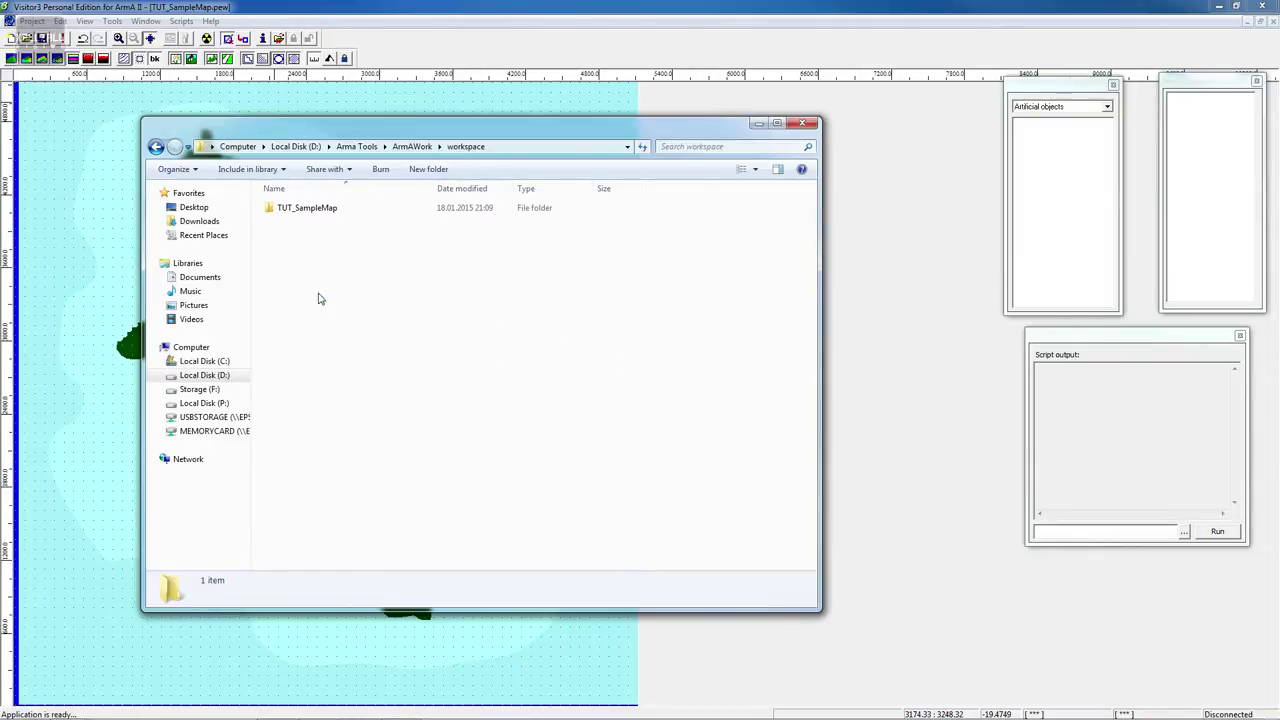
{"action": "left_click", "coordinate": [315, 213]}
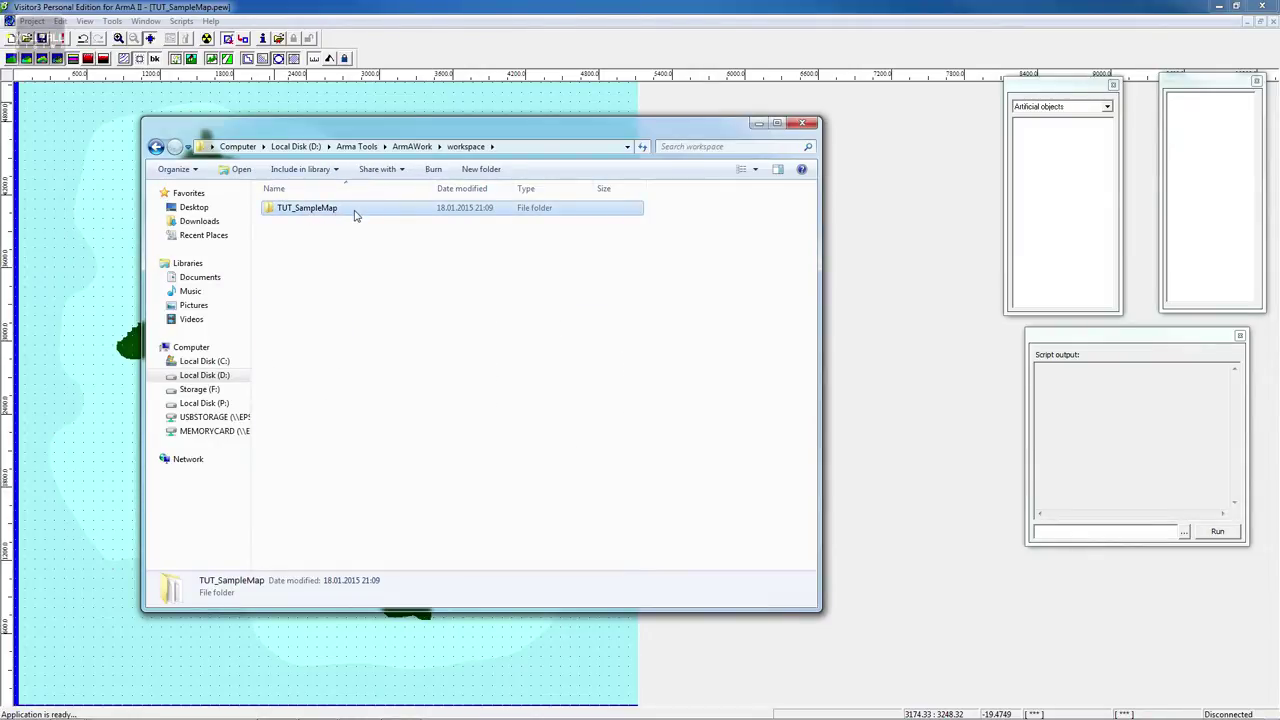
{"action": "double_click", "coordinate": [354, 215]}
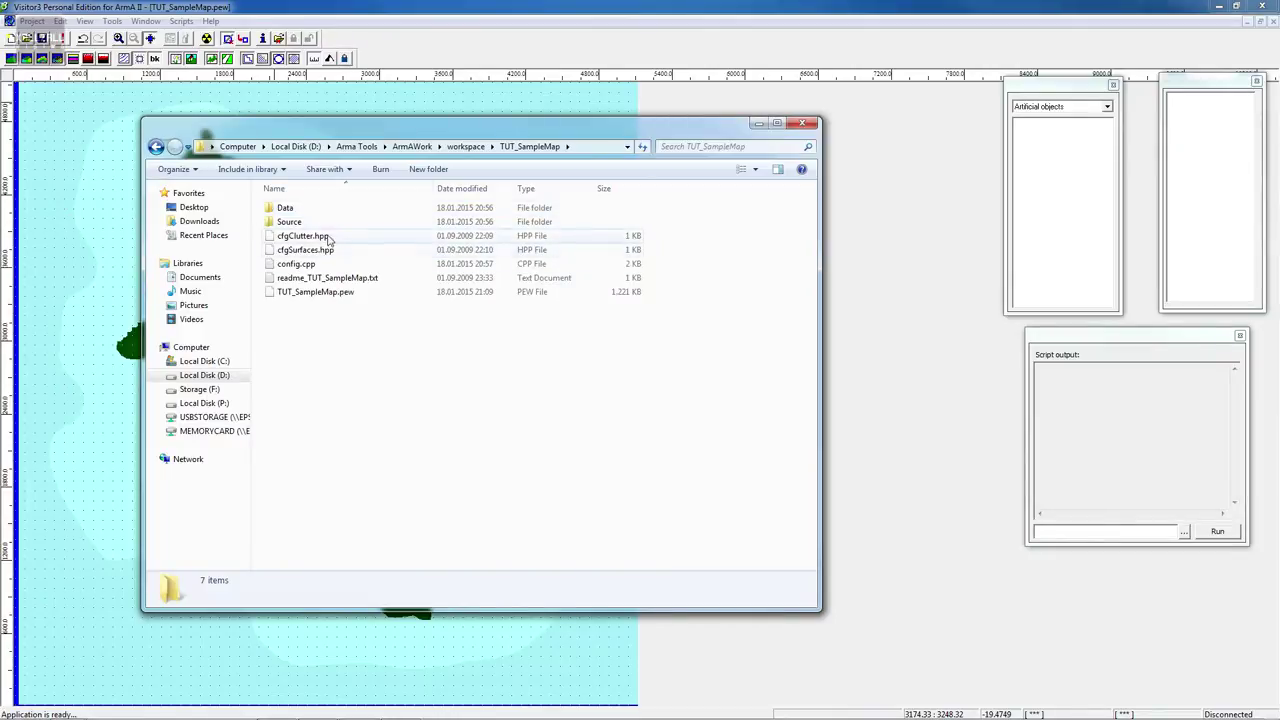
{"action": "double_click", "coordinate": [328, 224]}
{"action": "left_click", "coordinate": [376, 240]}
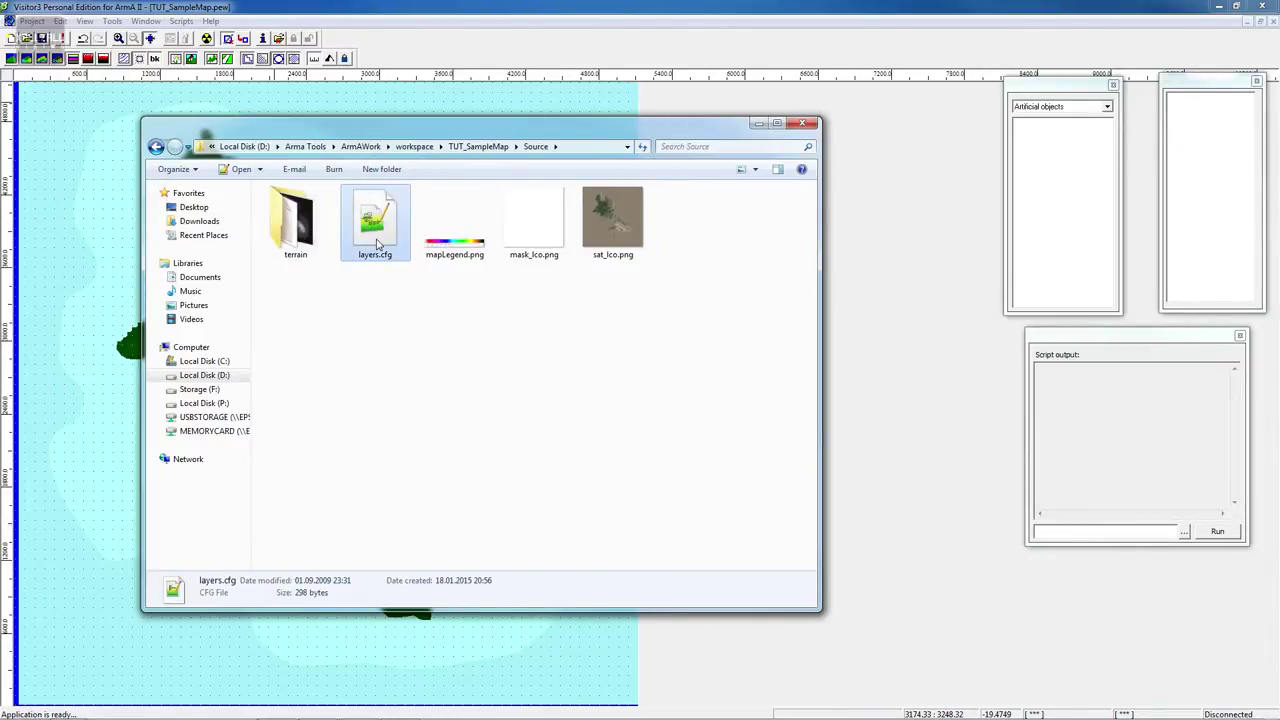
{"action": "double_click", "coordinate": [378, 244]}
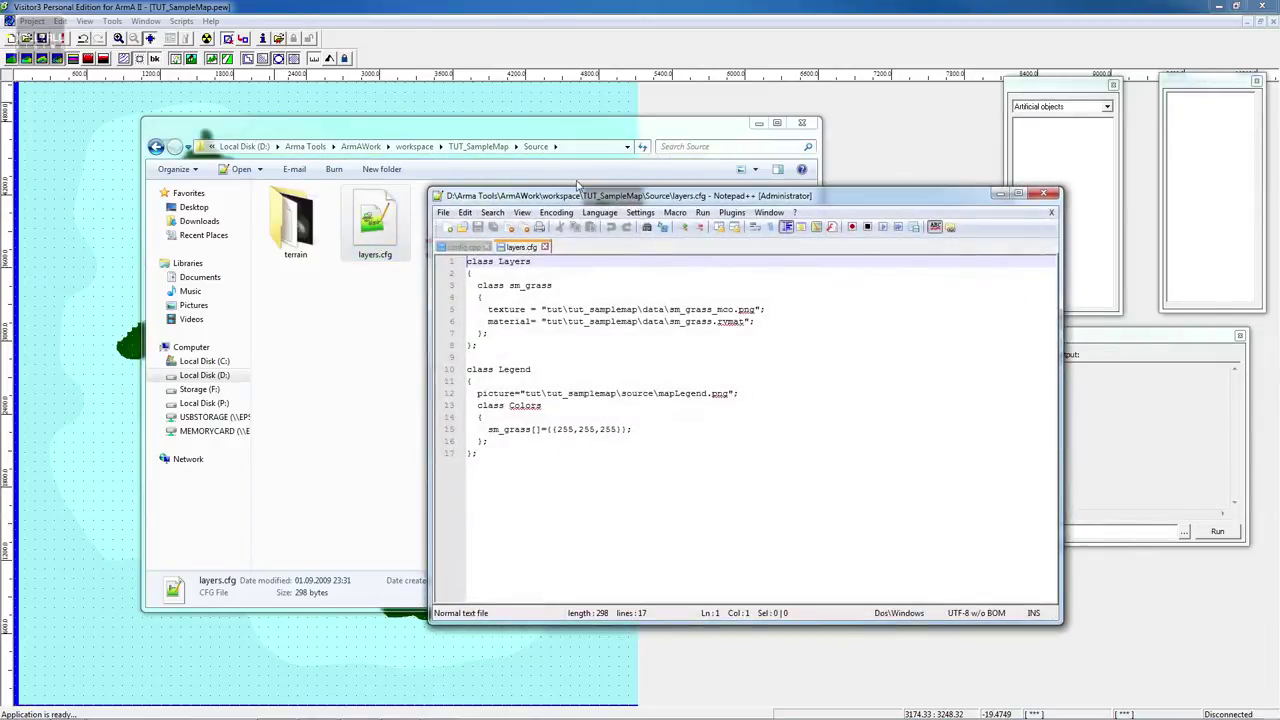
{"action": "left_click_drag", "start_coordinate": [585, 197], "coordinate": [498, 160]}
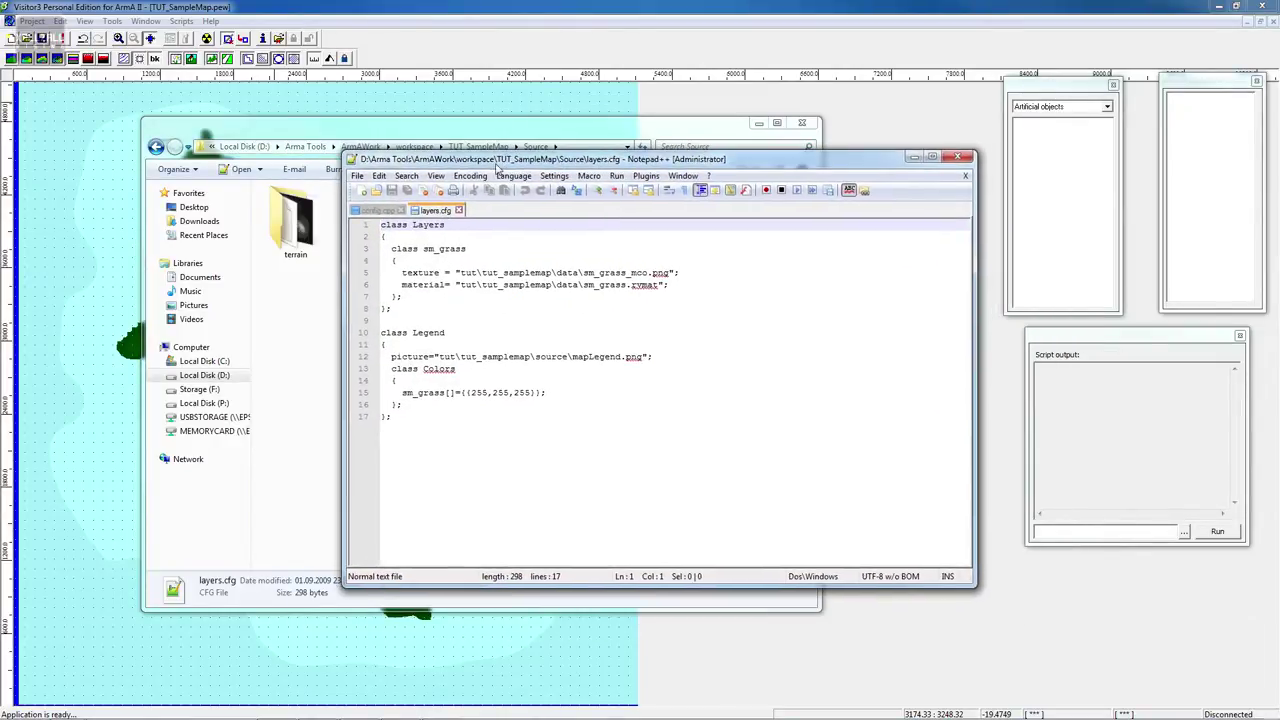
Replace the leading tut folder with workspace in the texture and material paths of the sm_grass class
{"action": "double_click", "coordinate": [470, 273]}
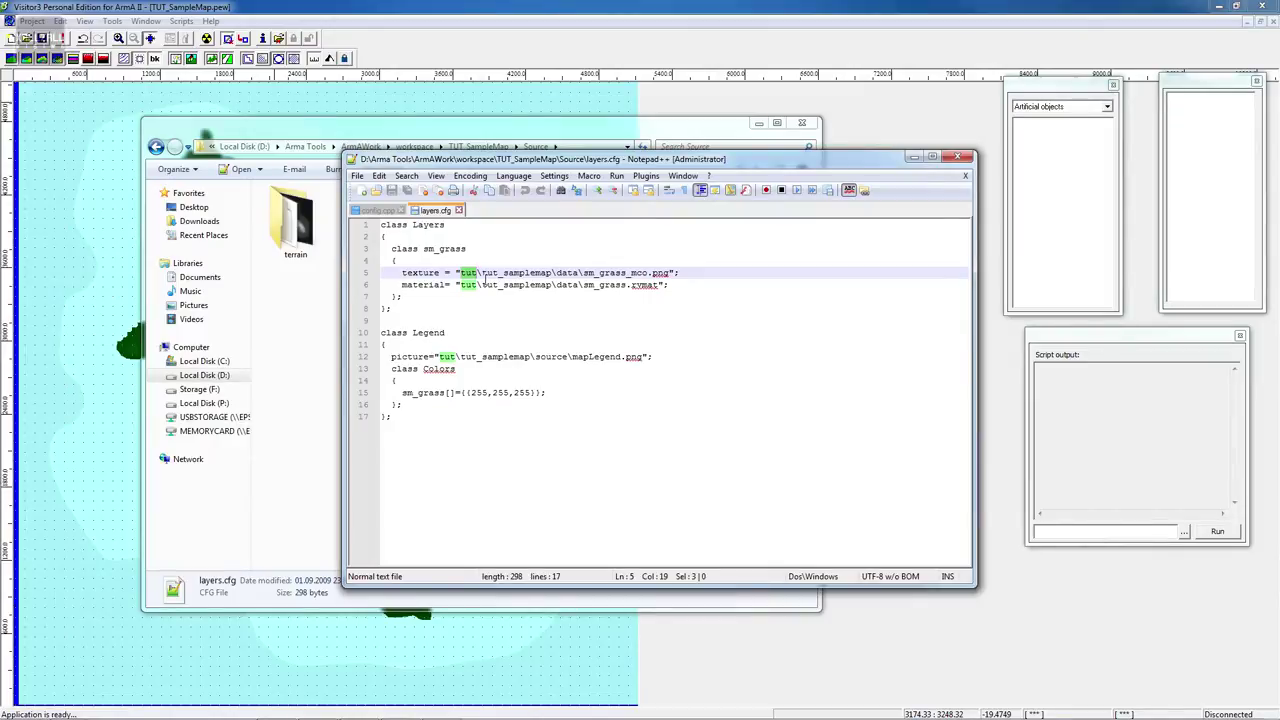
{"action": "type", "text": "workspace"}
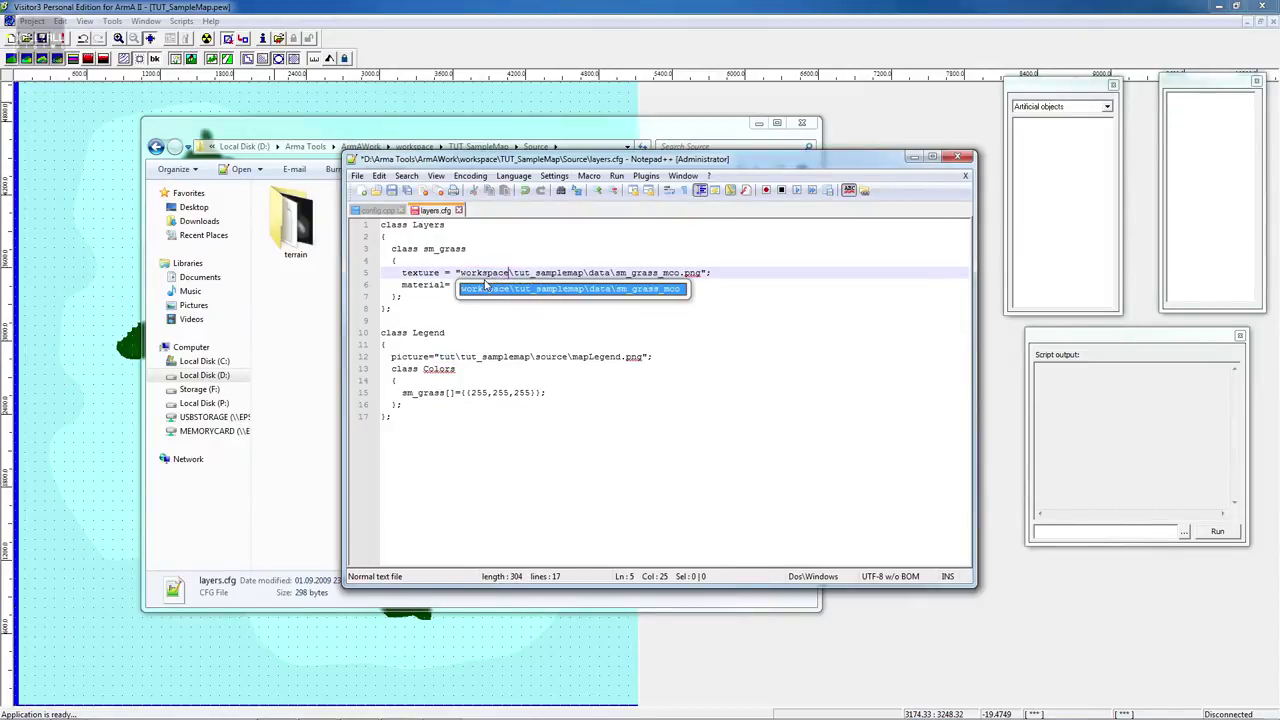
{"action": "key", "text": "Escape"}
{"action": "key", "text": "Down"}
{"action": "key", "text": "Down"}
{"action": "key", "text": "Down"}
{"action": "key", "text": "Down"}
{"action": "double_click", "coordinate": [468, 284]}
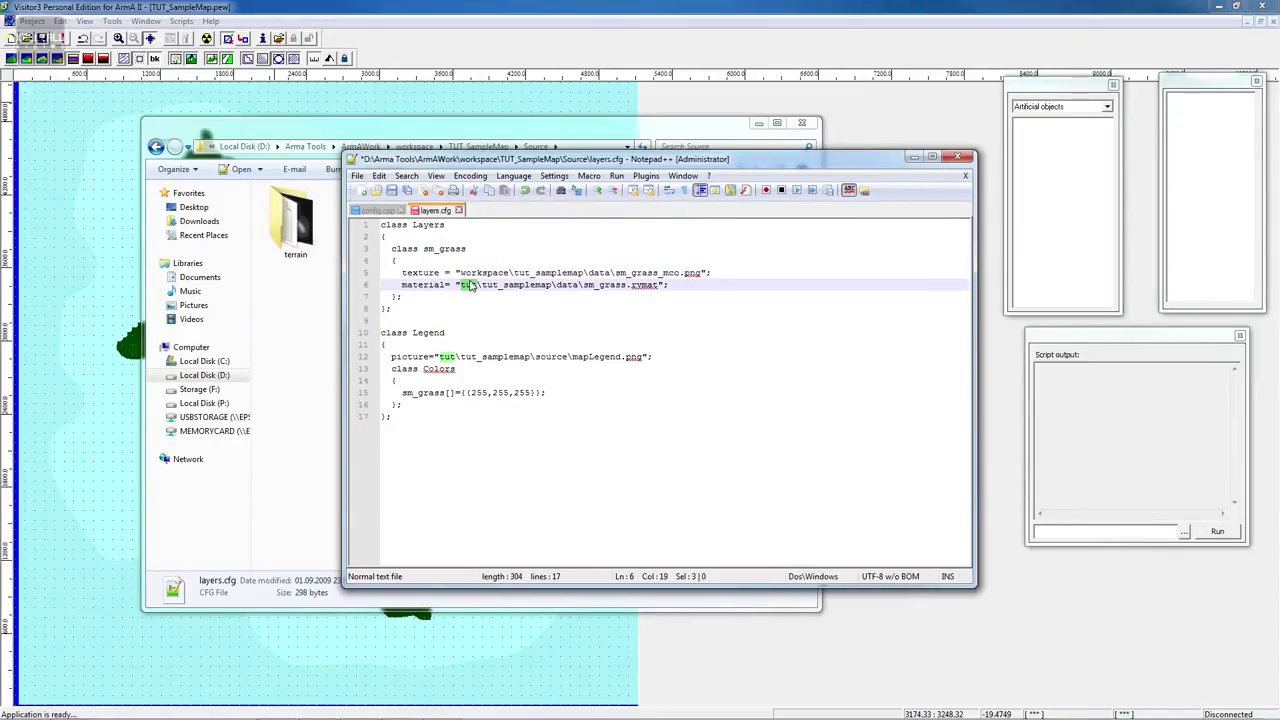
{"action": "type", "text": "workspace"}
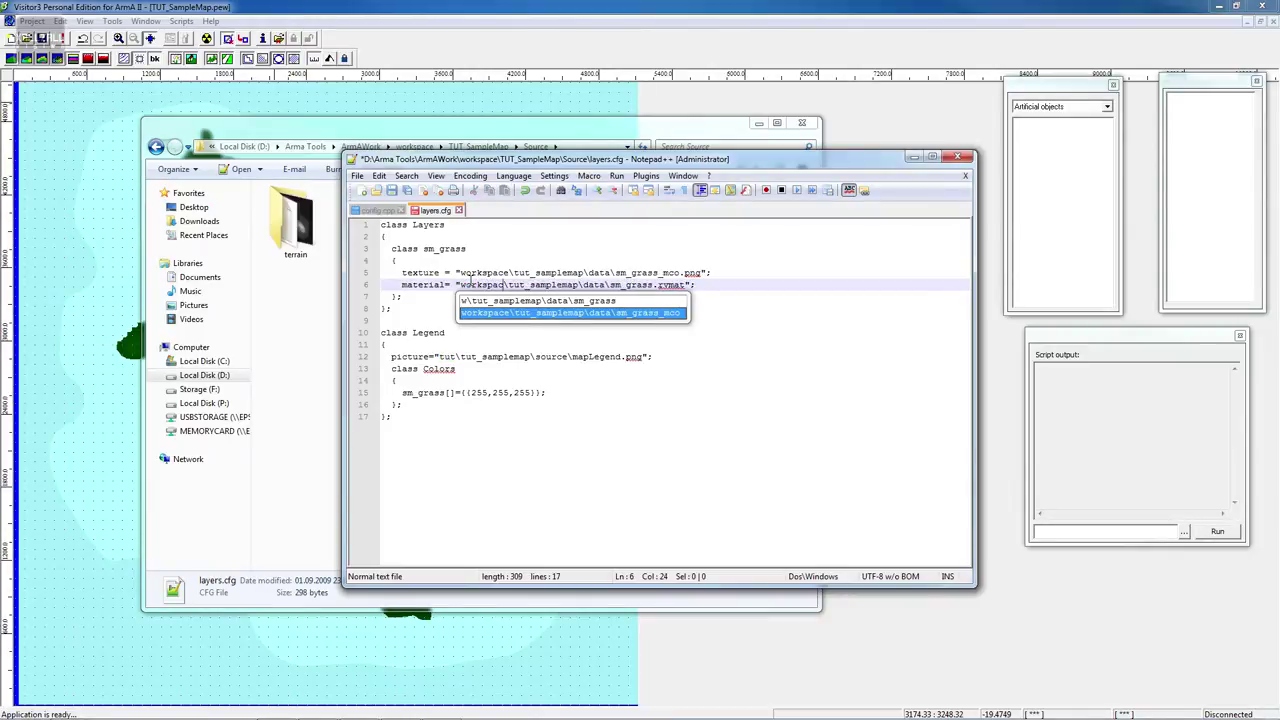
Replace the leading tut folder with workspace in the mapLegend.png picture path of the Legend class
{"action": "left_click", "coordinate": [452, 360]}
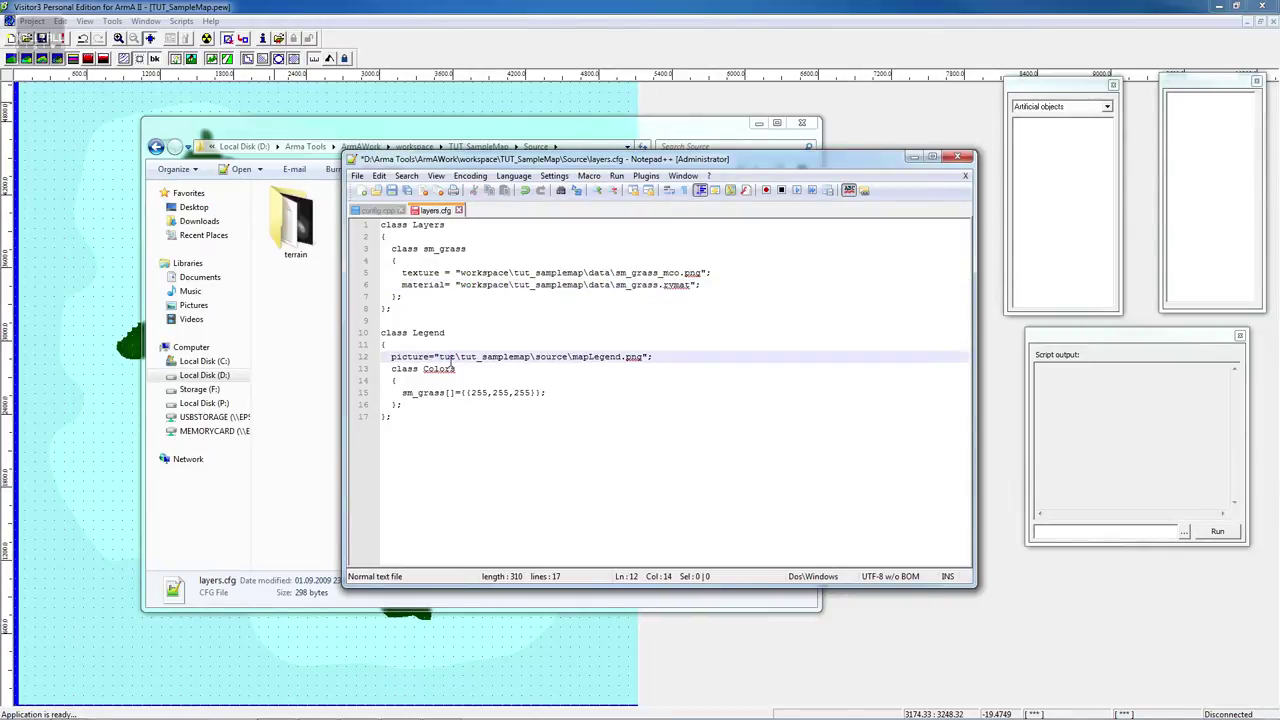
{"action": "double_click", "coordinate": [450, 358]}
{"action": "type", "text": "workspace"}
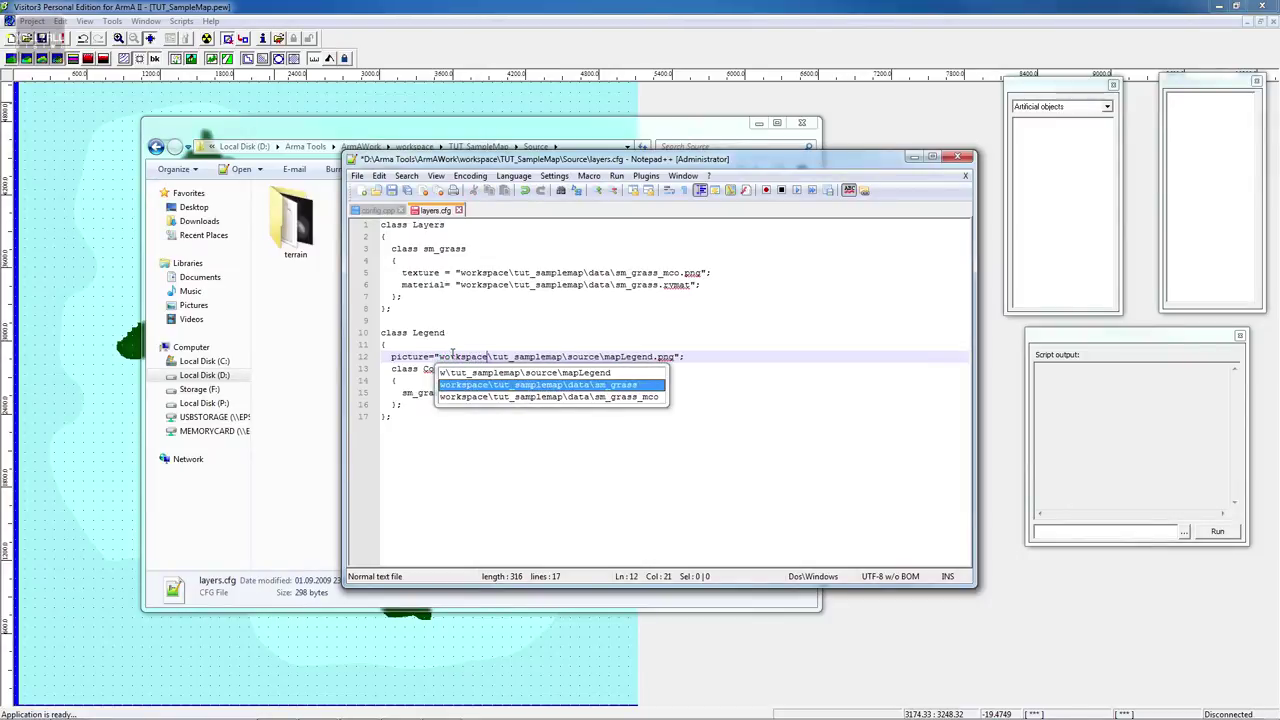
{"action": "left_click", "coordinate": [608, 461]}
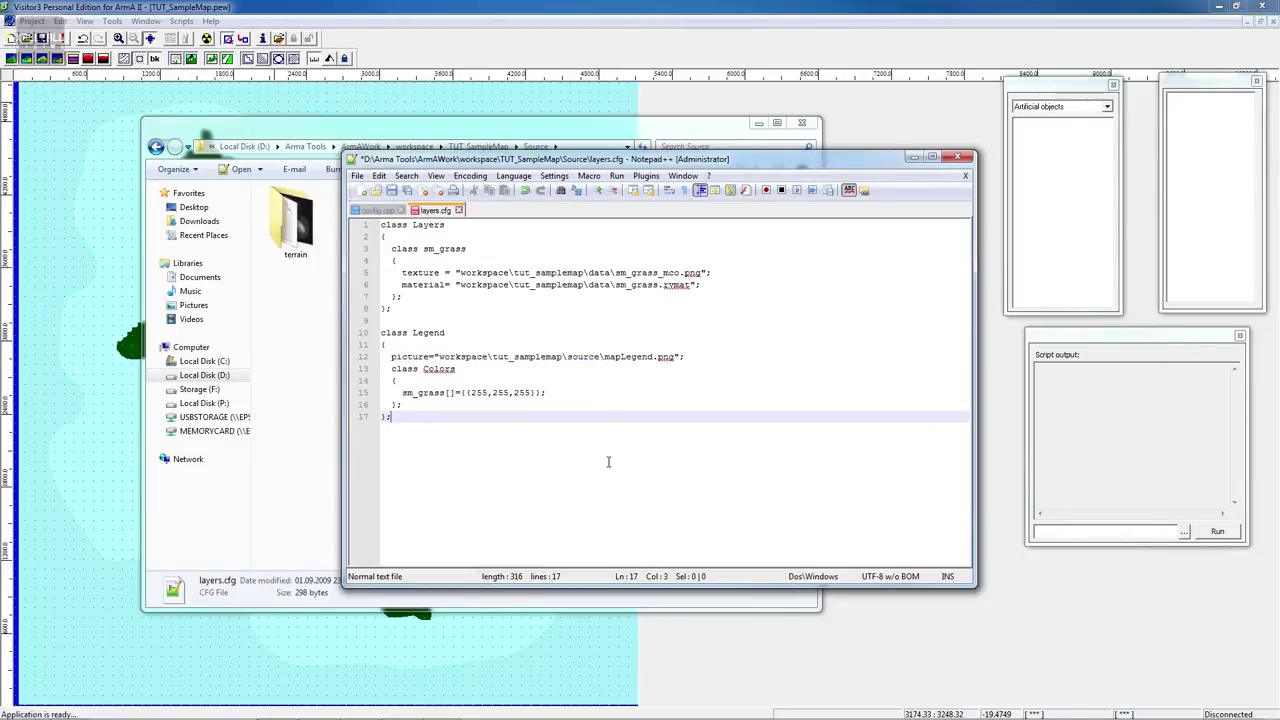
Set the sm_grass colour in the Legend's Colors class to 0,0,0
{"action": "double_click", "coordinate": [478, 393]}
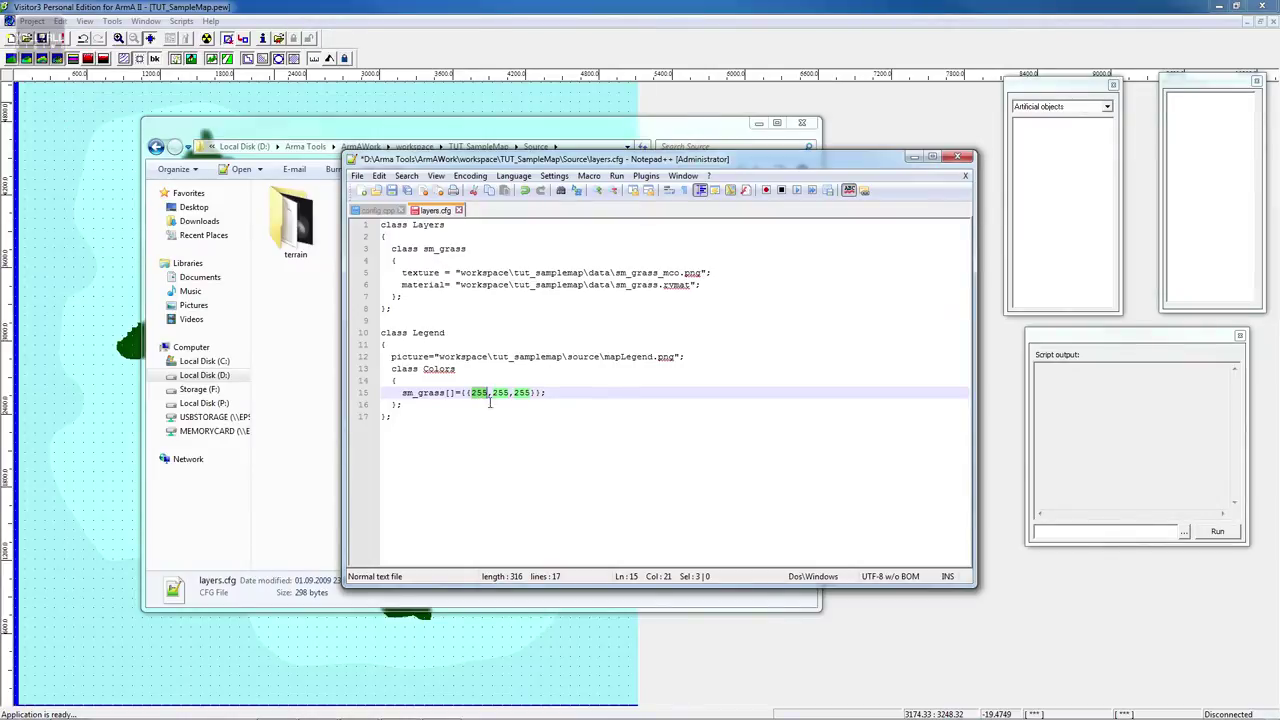
{"action": "left_click_drag", "start_coordinate": [582, 165], "coordinate": [618, 303]}
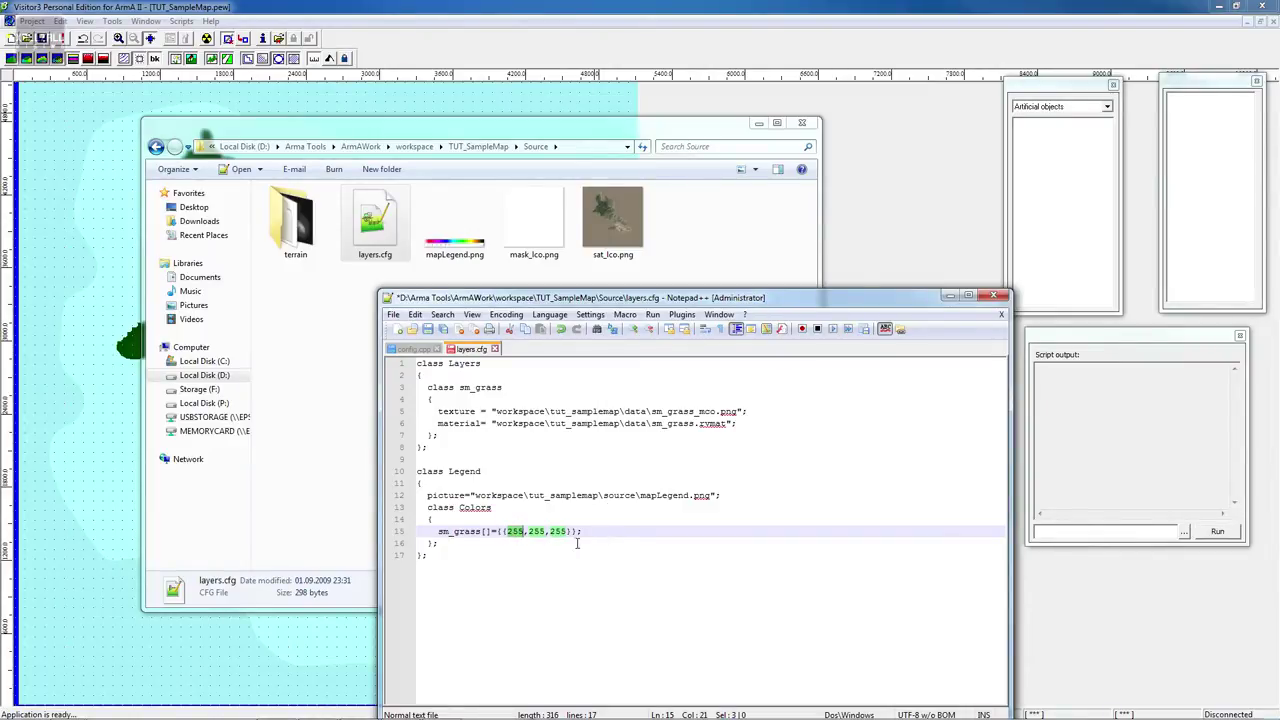
{"action": "left_click", "coordinate": [517, 531]}
{"action": "double_click", "coordinate": [517, 531]}
{"action": "type", "text": "0"}
{"action": "double_click", "coordinate": [526, 532]}
{"action": "type", "text": "0"}
{"action": "double_click", "coordinate": [537, 531]}
{"action": "type", "text": "0"}
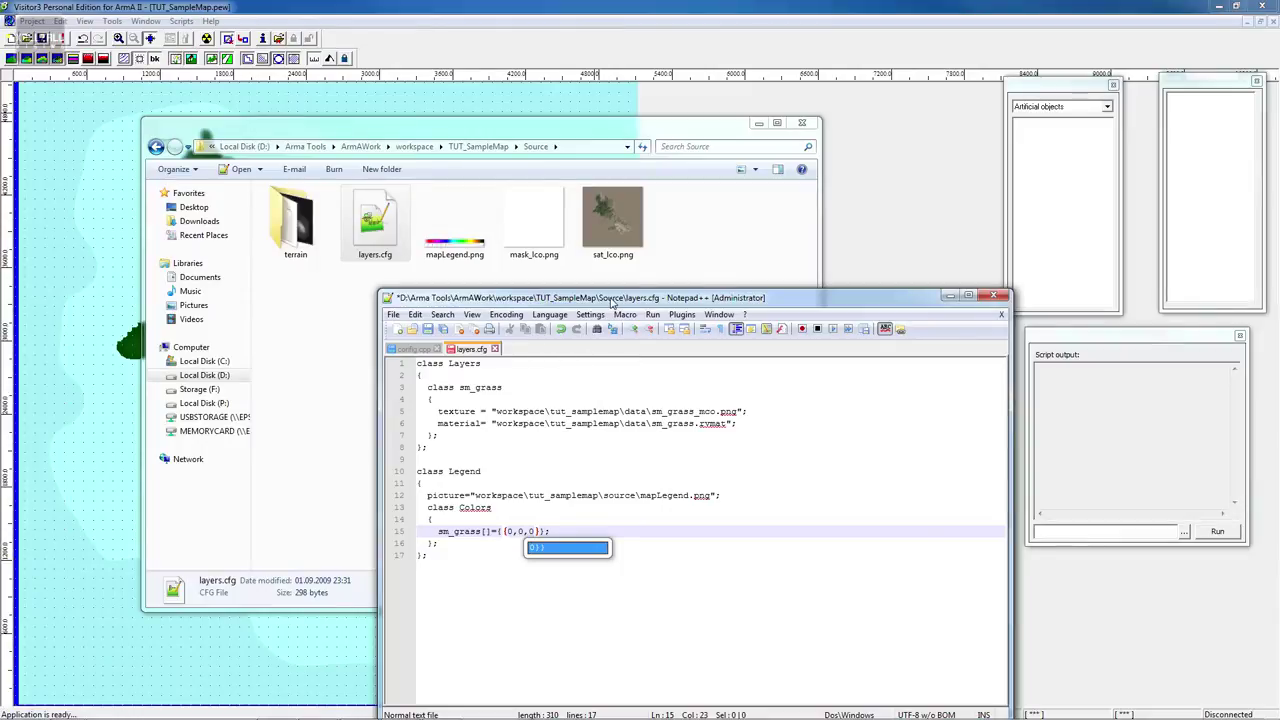
Save layers.cfg and close Notepad++
{"action": "left_click_drag", "start_coordinate": [612, 298], "coordinate": [629, 256]}
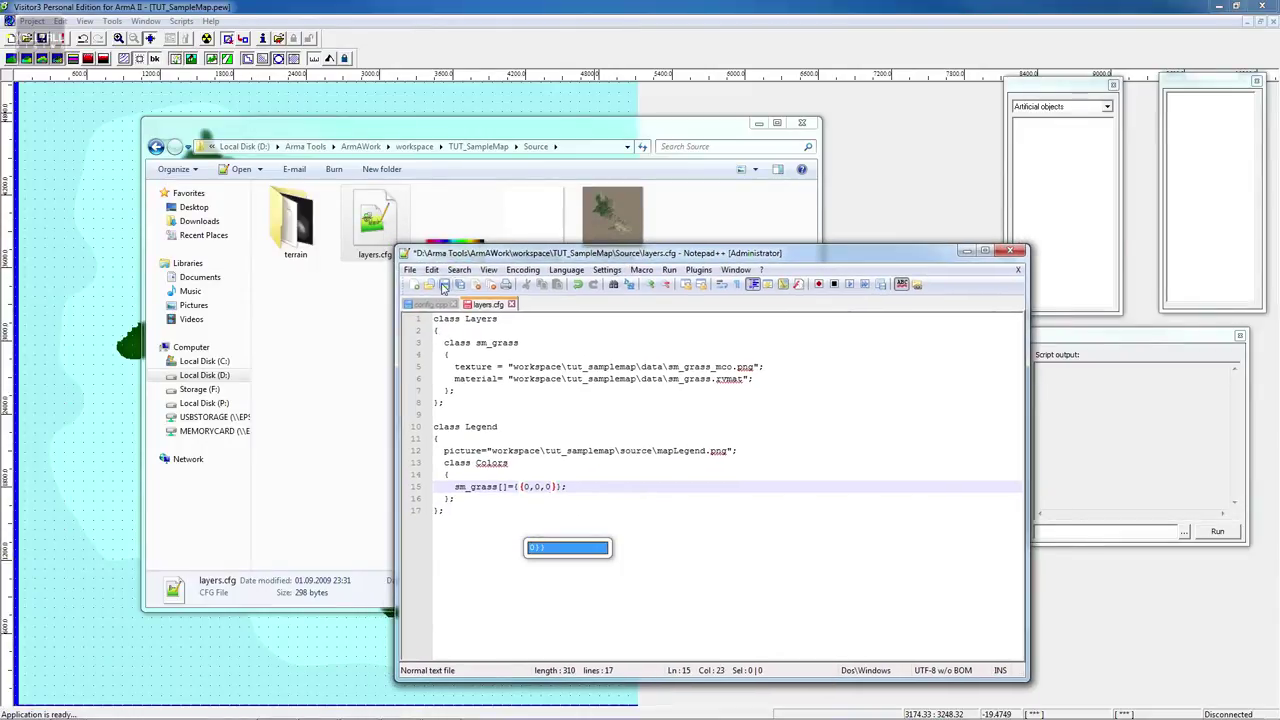
{"action": "key", "text": "ctrl+s"}
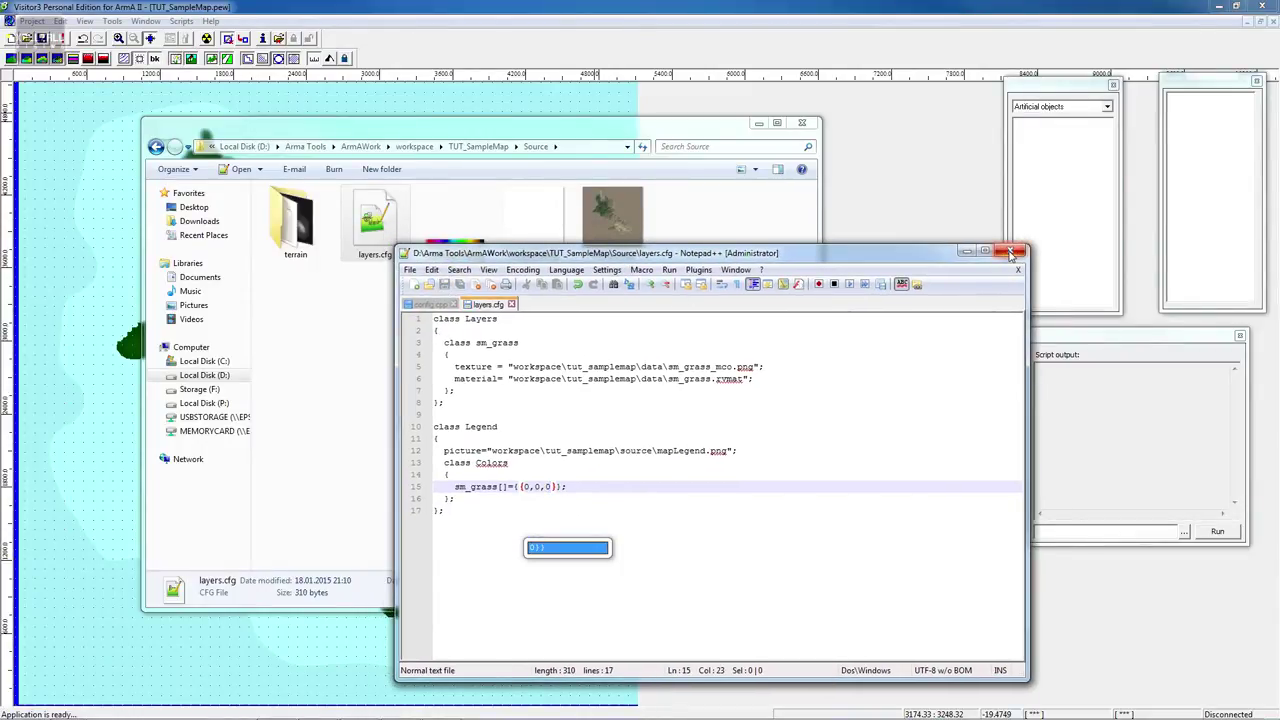
{"action": "key", "text": "Down"}
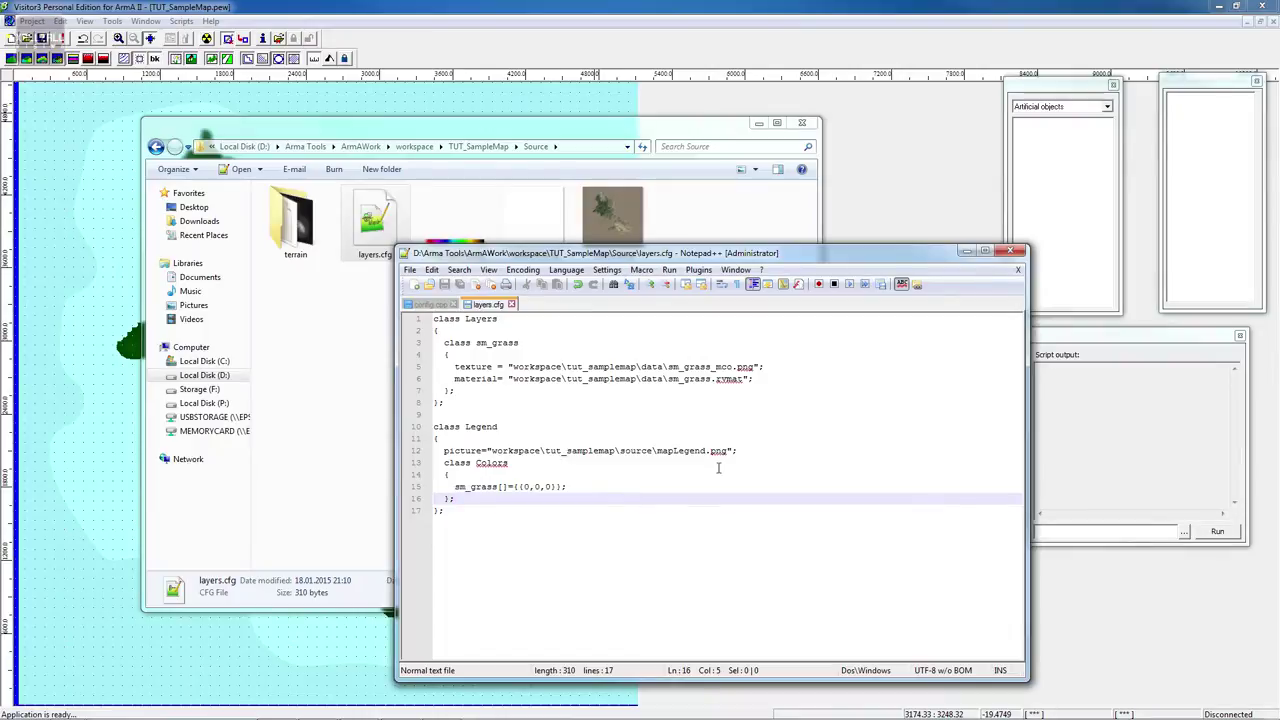
{"action": "left_click", "coordinate": [1018, 252]}
Open mask_lco.png from the Source folder for editing in Paint and fill the whole image with black
{"action": "left_click", "coordinate": [522, 226]}
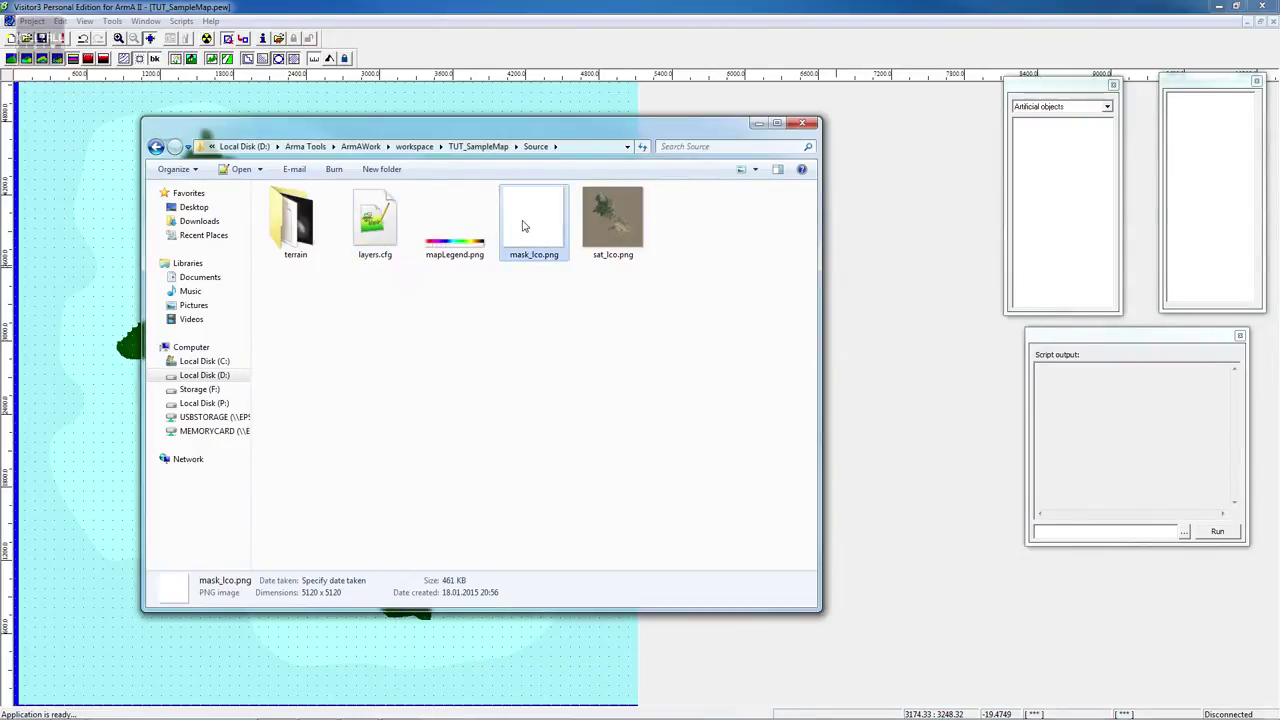
{"action": "right_click", "coordinate": [522, 226]}
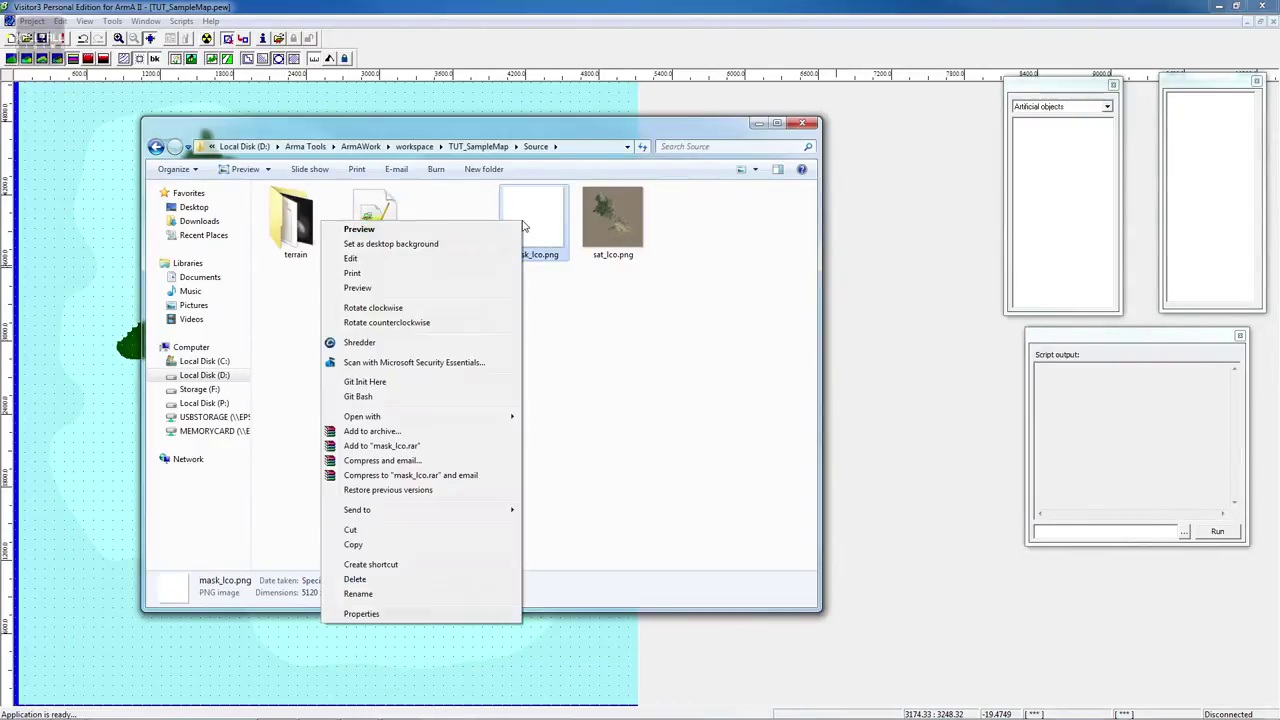
{"action": "left_click", "coordinate": [422, 260]}
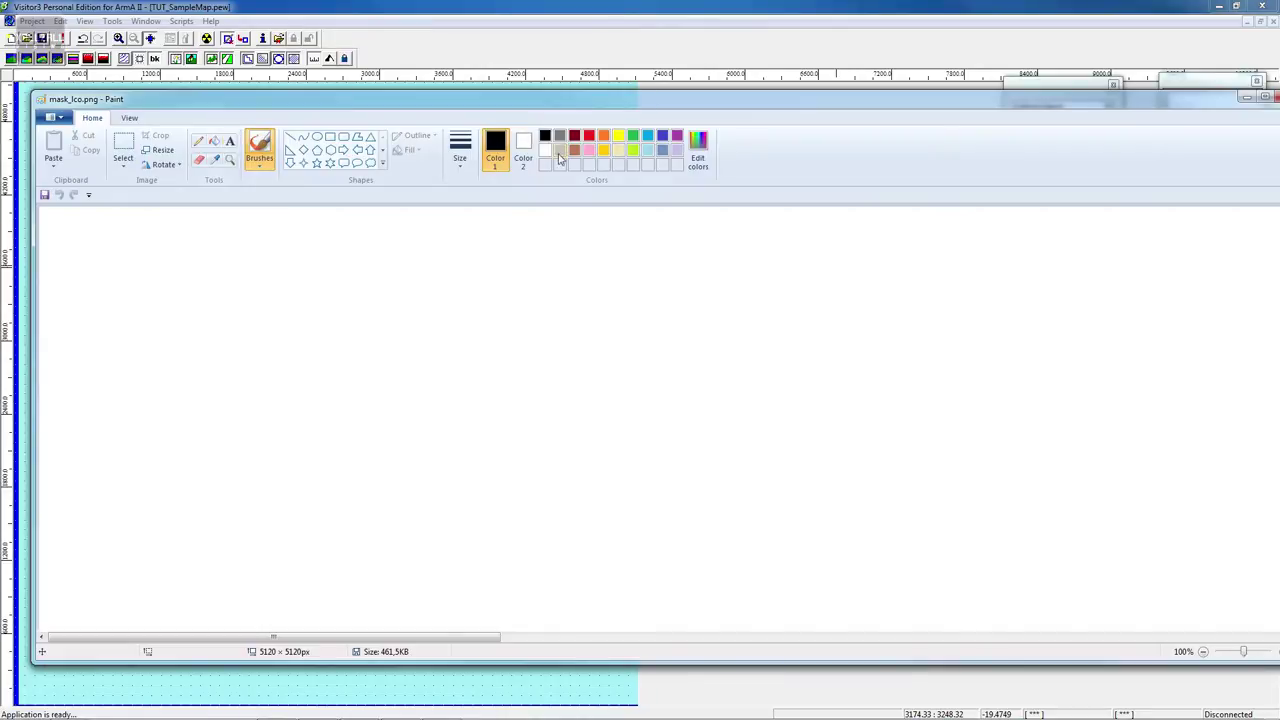
{"action": "left_click", "coordinate": [214, 141]}
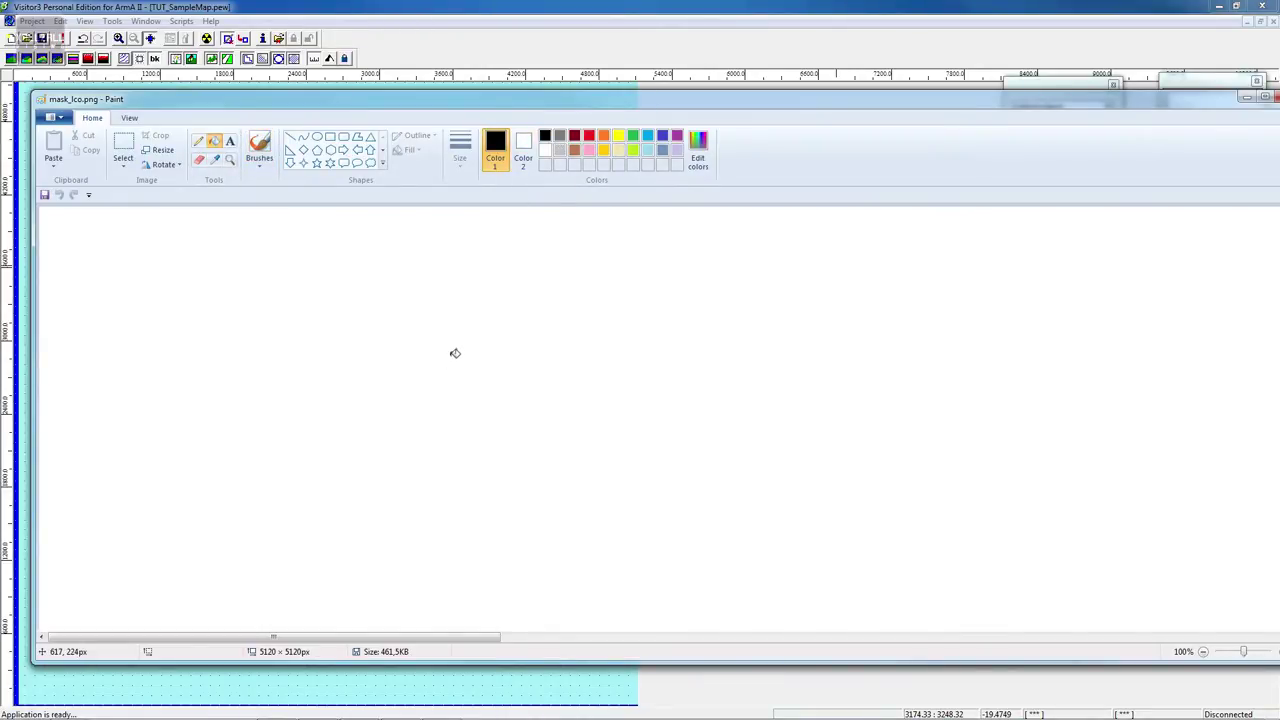
{"action": "left_click", "coordinate": [454, 353]}
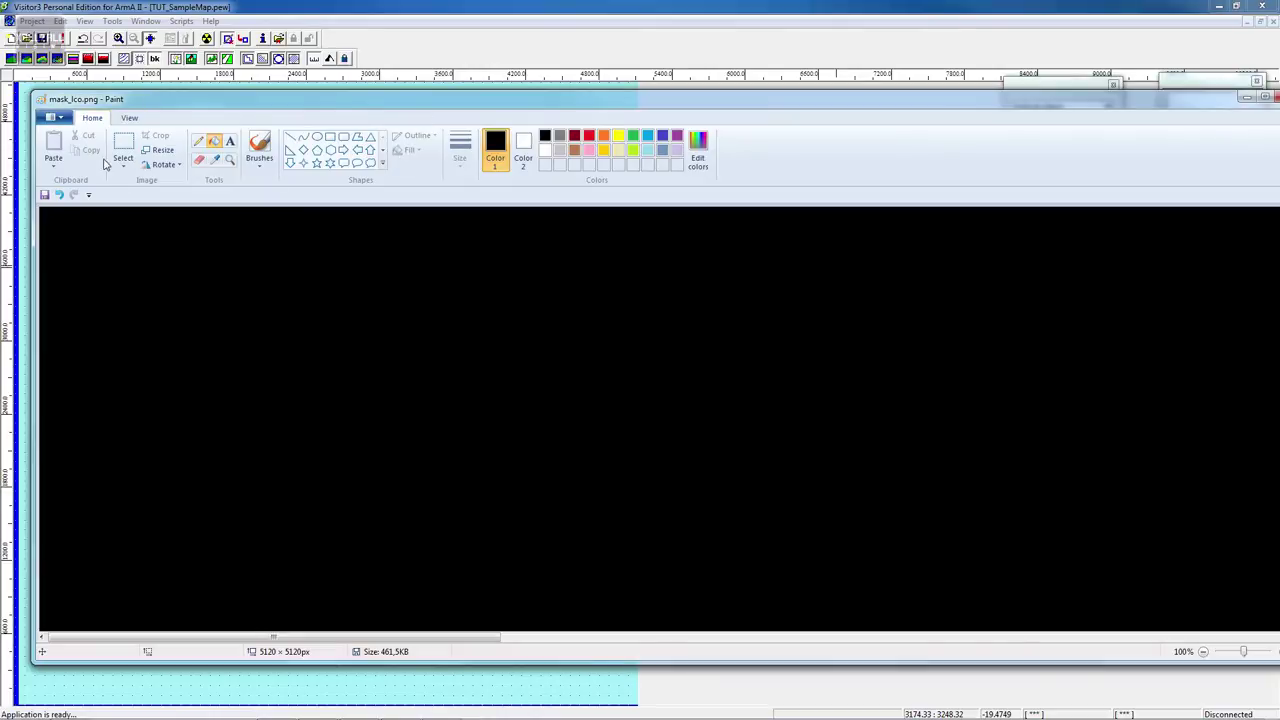
Save mask_lco.png, close Paint and return to the TUT_SampleMap folder
{"action": "left_click", "coordinate": [62, 120]}
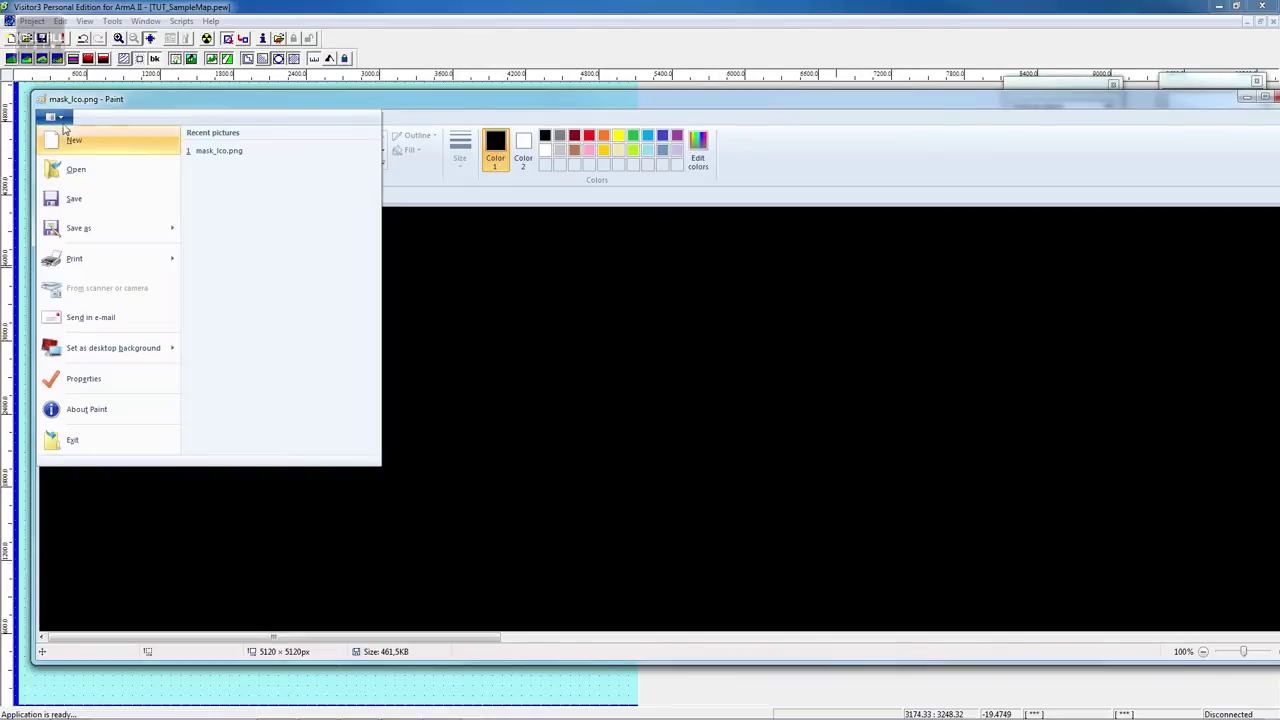
{"action": "left_click", "coordinate": [80, 197]}
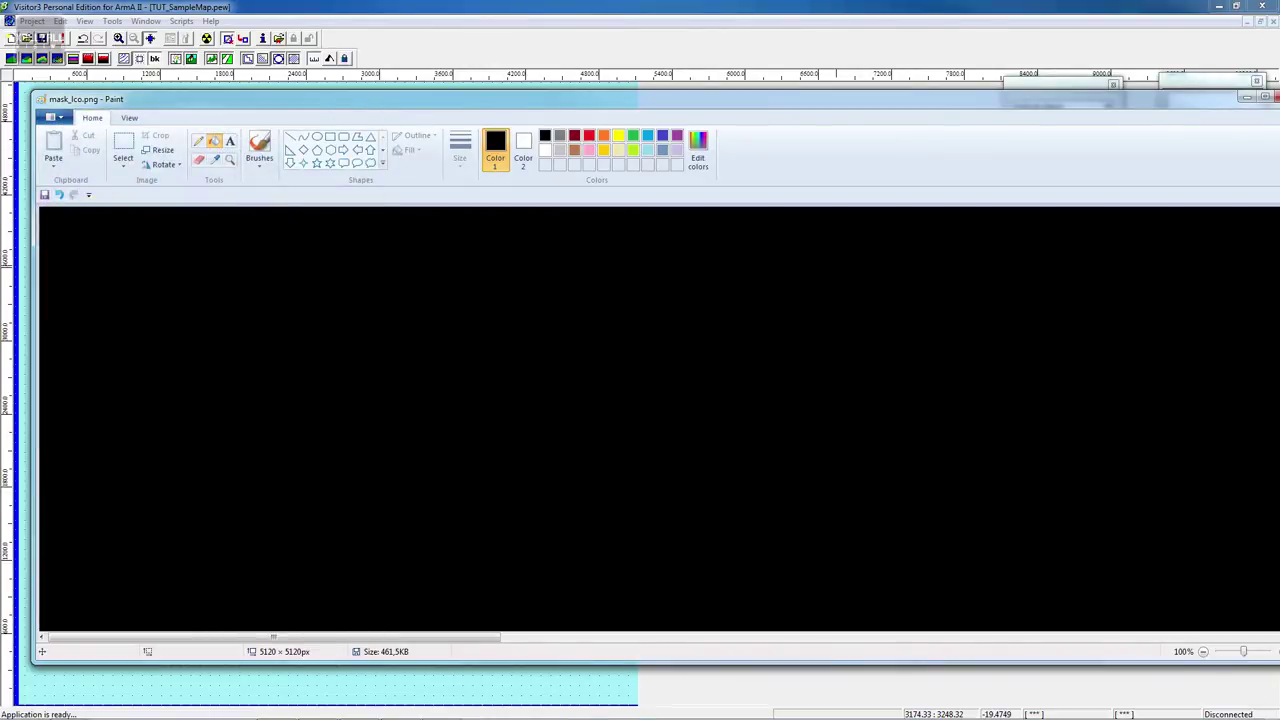
{"action": "left_click", "coordinate": [1275, 97]}
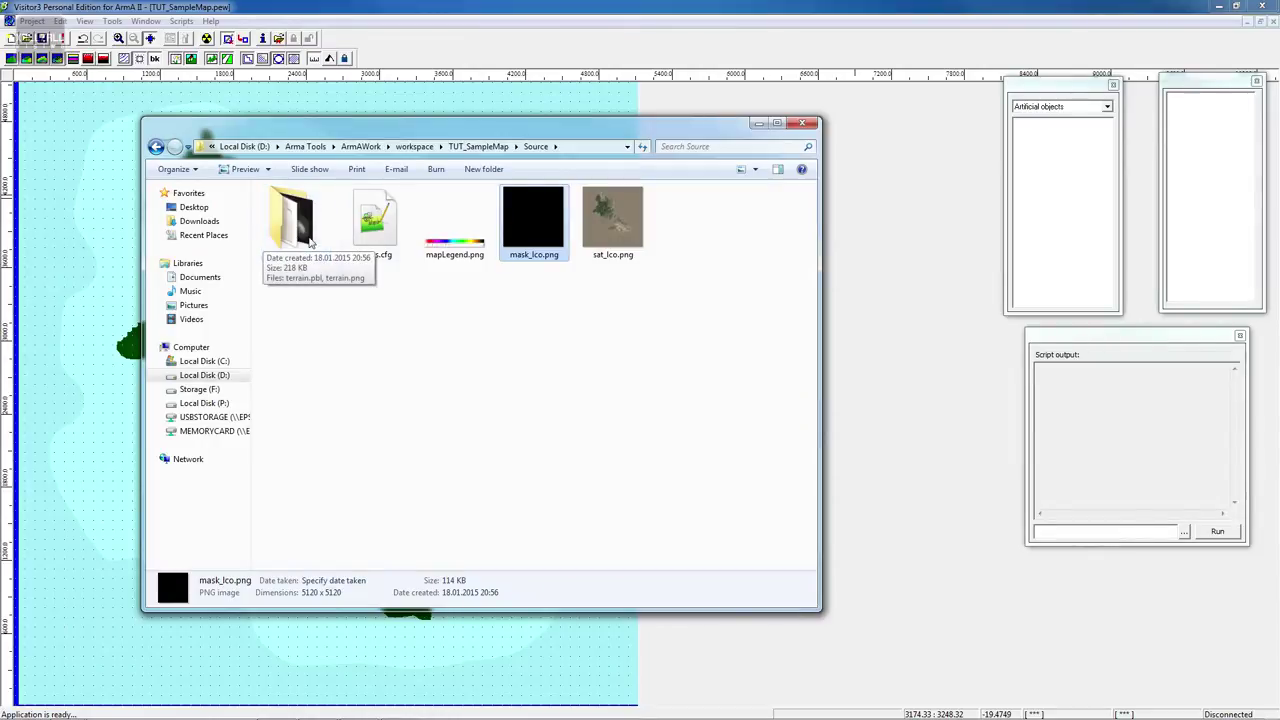
{"action": "left_click", "coordinate": [155, 146]}
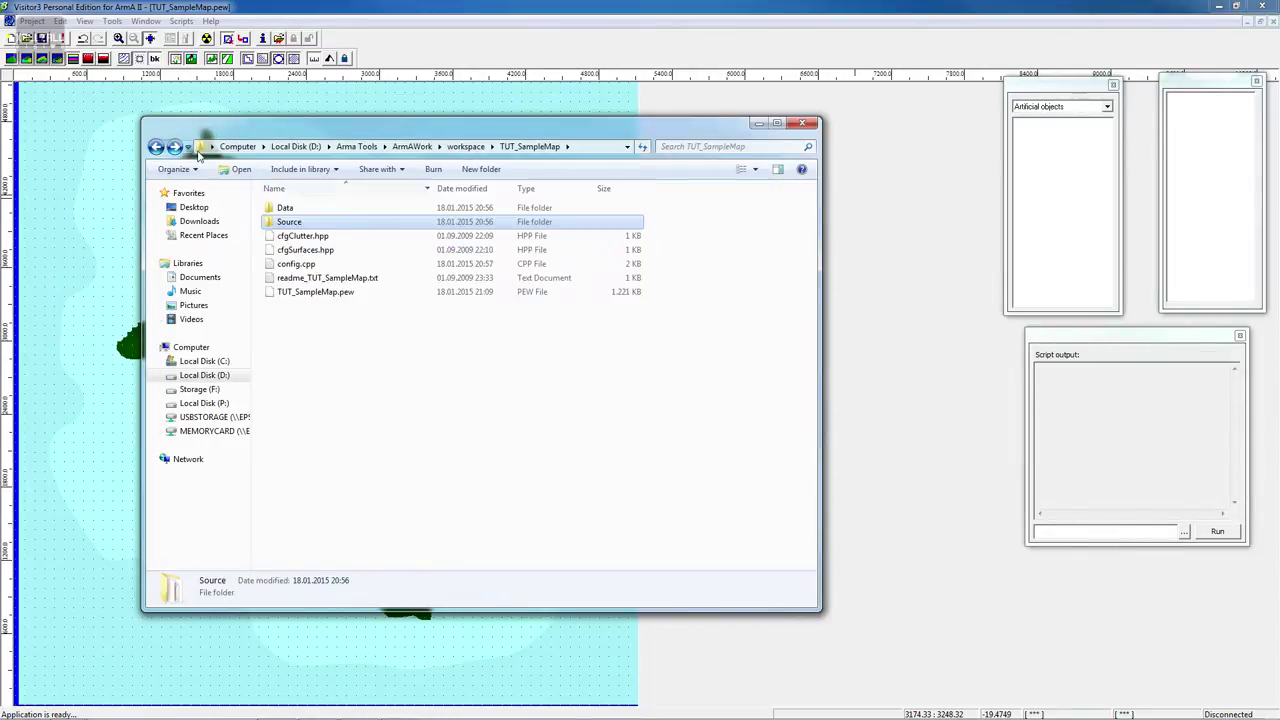
Open sm_grass.rvmat from the Data folder in Material Editor and change the stage 1 source name's root folder to workspace
{"action": "double_click", "coordinate": [314, 208]}
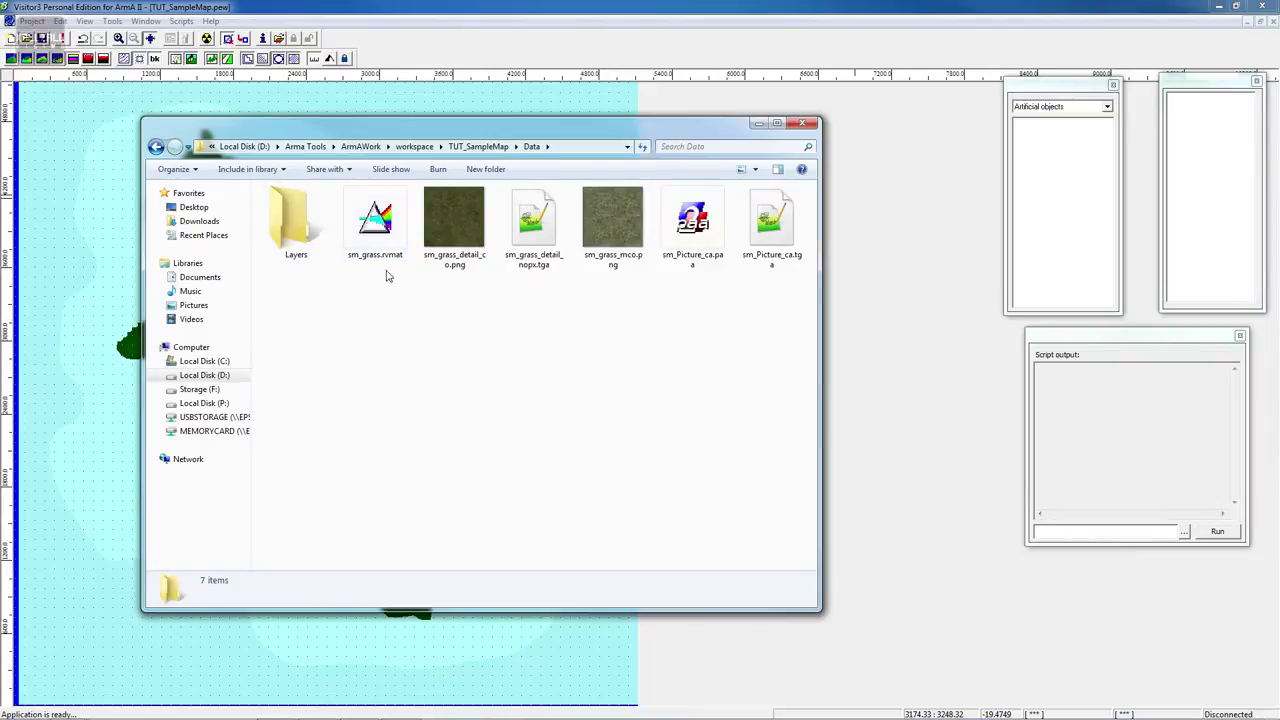
{"action": "double_click", "coordinate": [377, 222]}
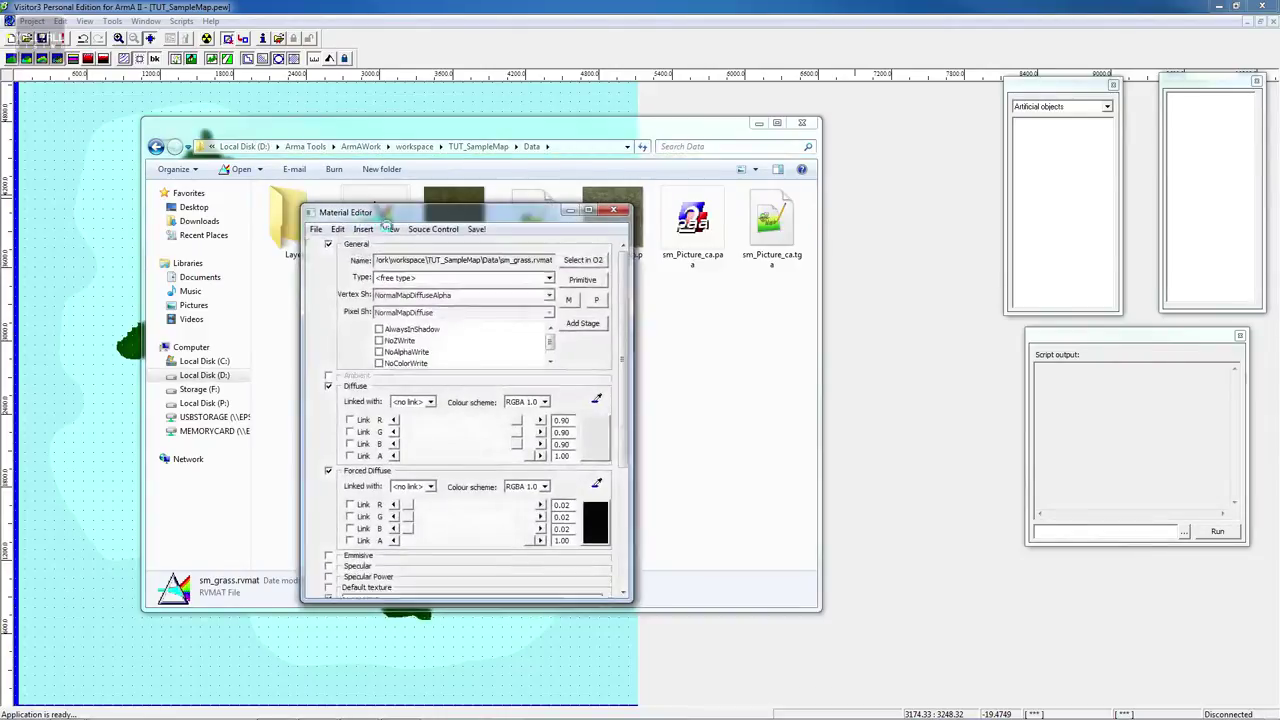
{"action": "left_click_drag", "start_coordinate": [520, 219], "coordinate": [572, 215]}
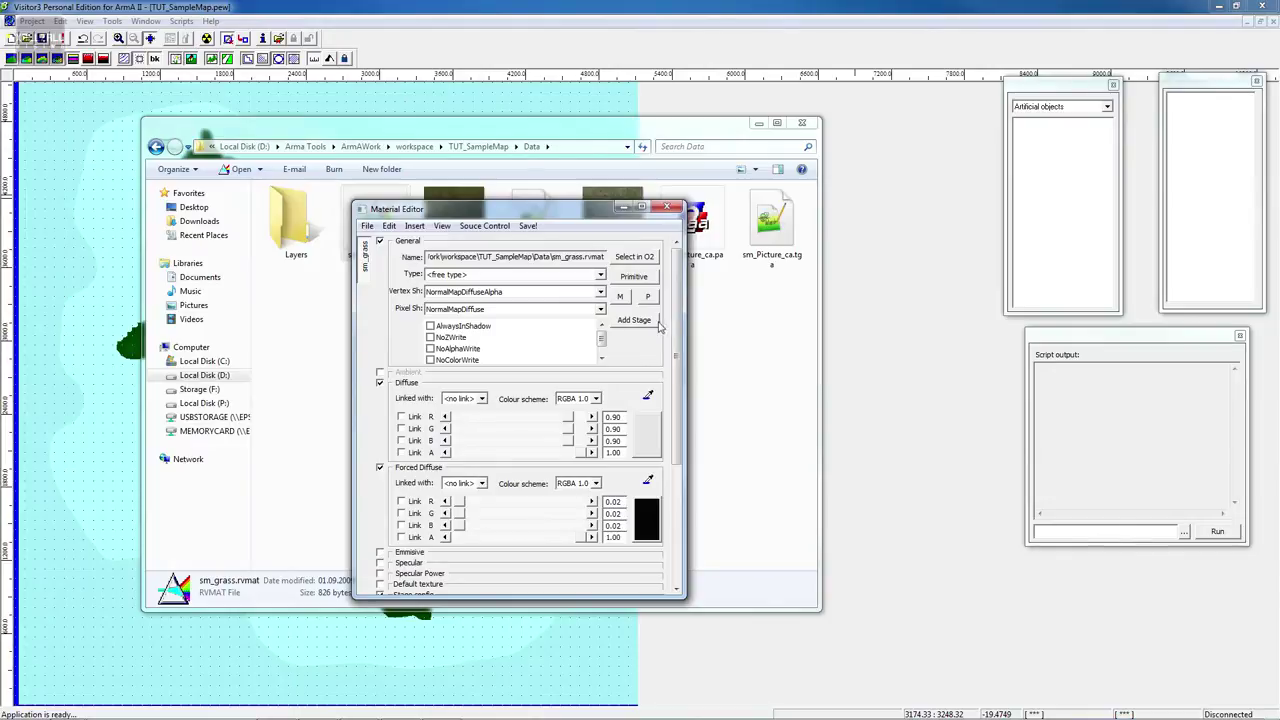
{"action": "left_click_drag", "start_coordinate": [677, 325], "coordinate": [700, 462]}
{"action": "double_click", "coordinate": [454, 434]}
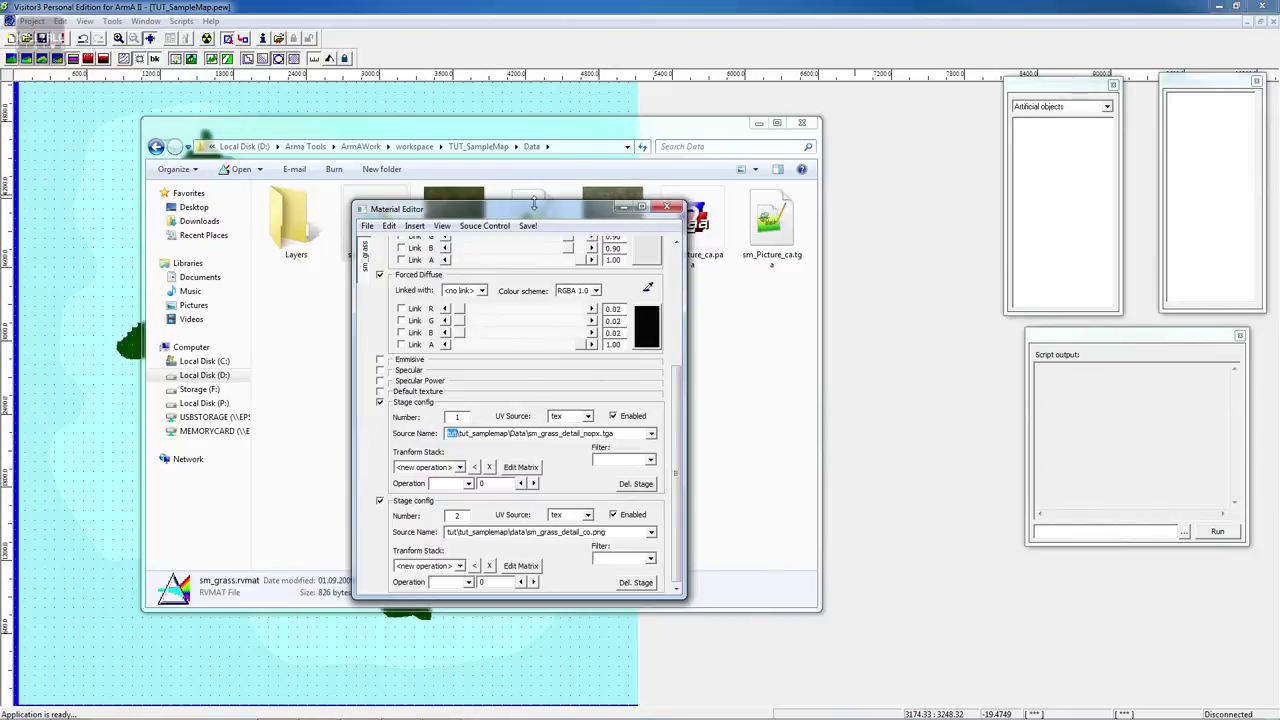
{"action": "type", "text": "work"}
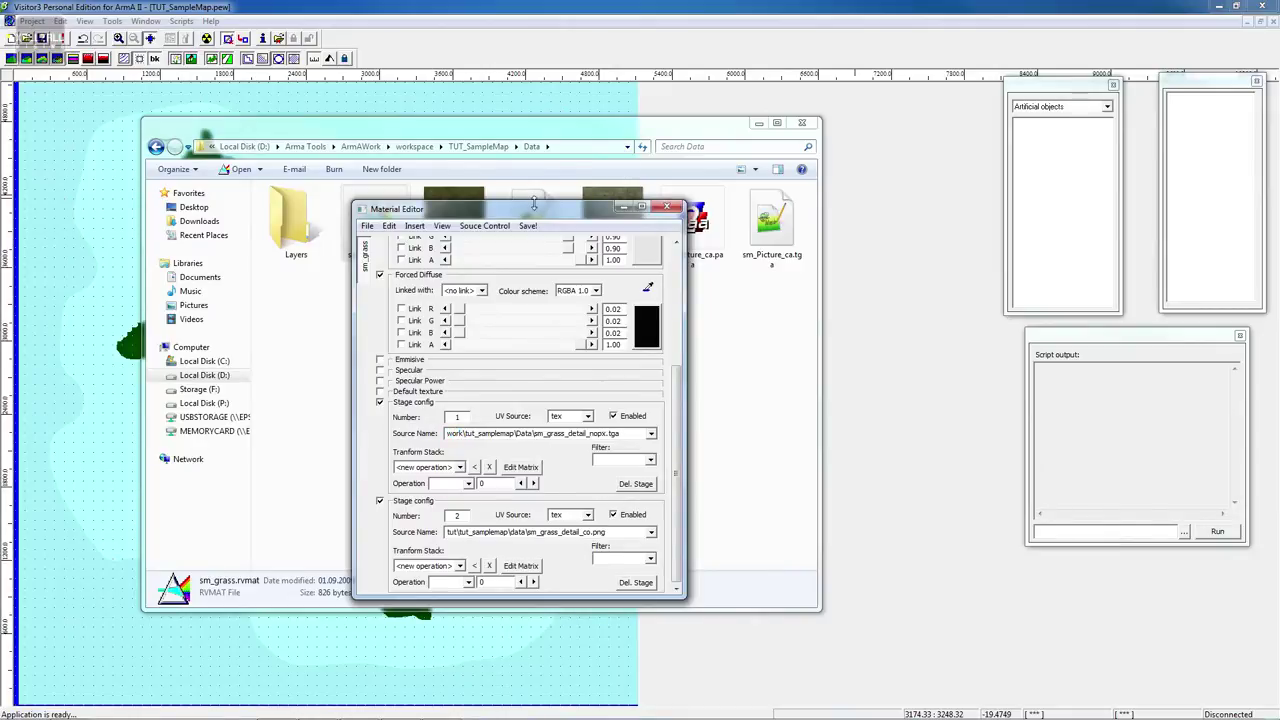
{"action": "type", "text": "space"}
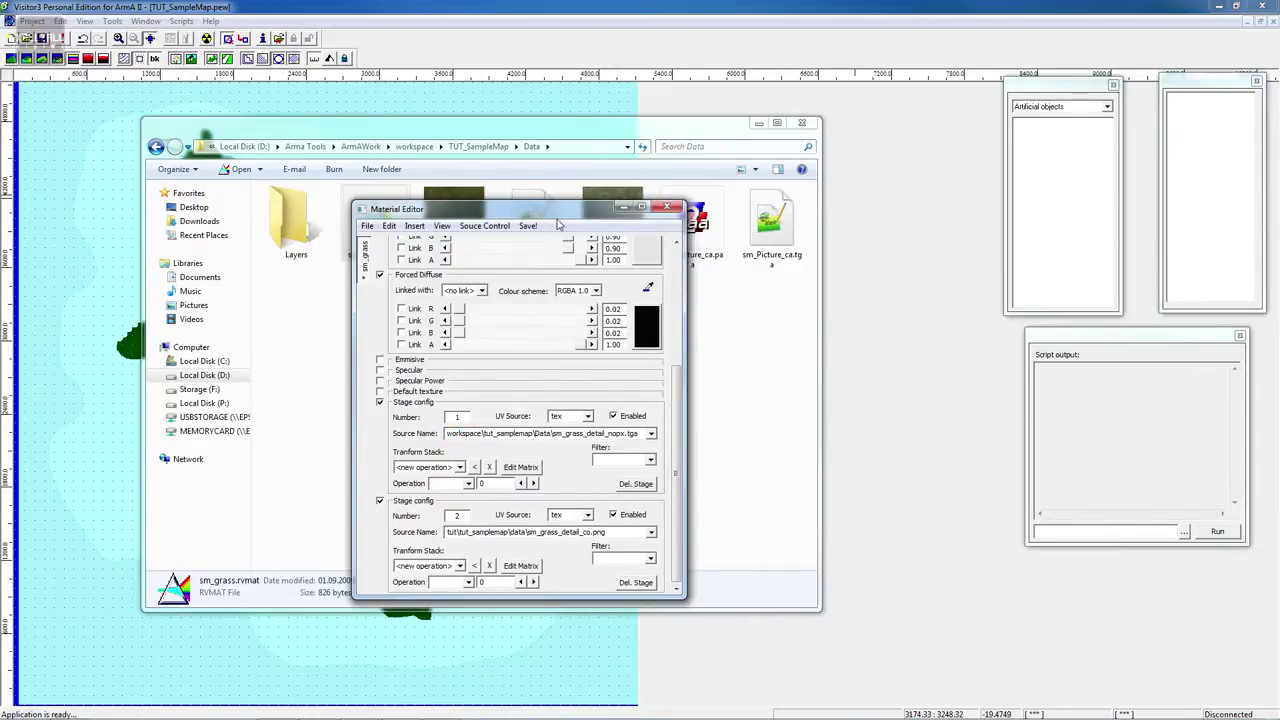
Change the stage 2 source name's root folder to workspace, save the sm_grass.rvmat material and close Material Editor
{"action": "left_click_drag", "start_coordinate": [446, 532], "coordinate": [456, 532]}
{"action": "type", "text": "workspace"}
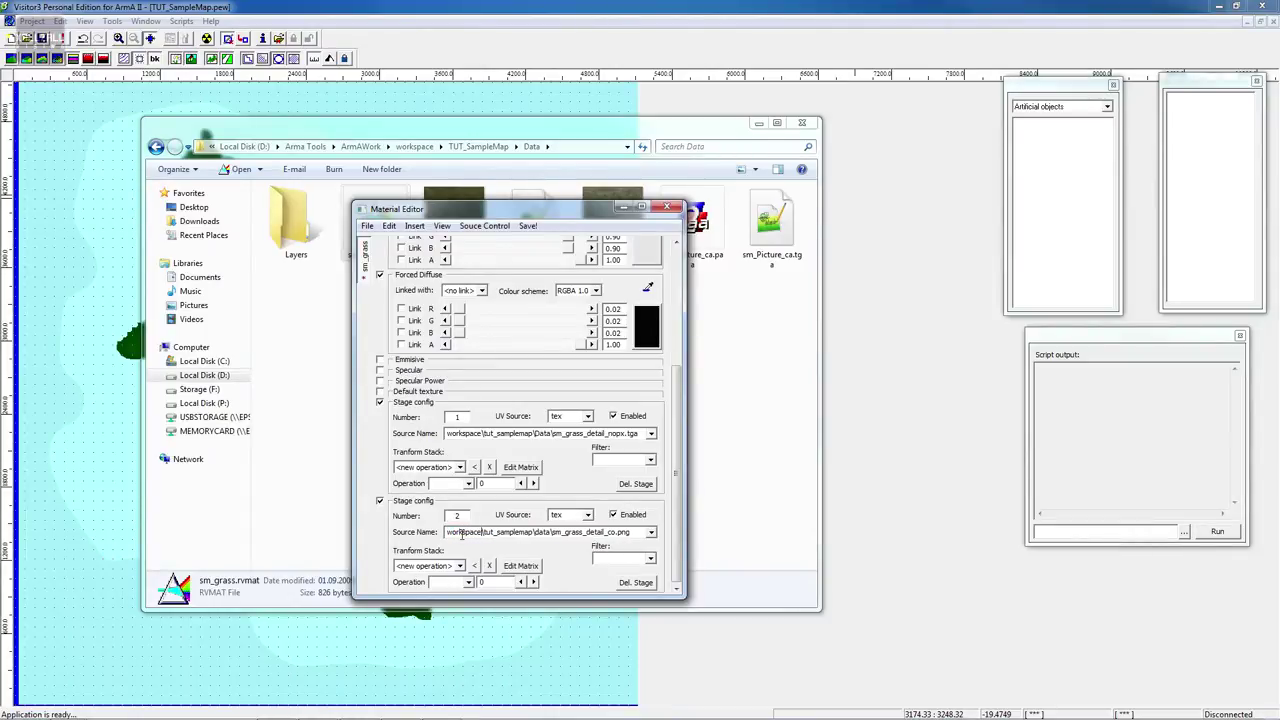
{"action": "left_click", "coordinate": [678, 500]}
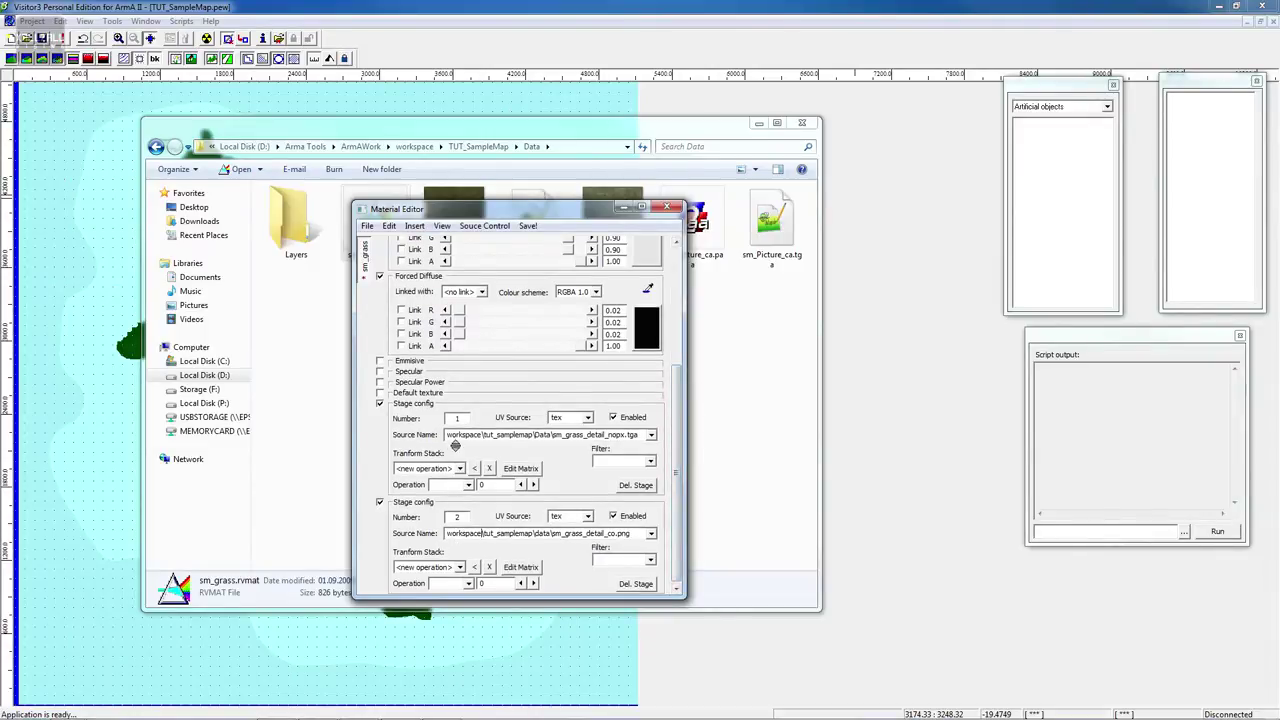
{"action": "left_click_drag", "start_coordinate": [679, 452], "coordinate": [676, 335]}
{"action": "left_click_drag", "start_coordinate": [466, 256], "coordinate": [540, 248]}
{"action": "left_click", "coordinate": [367, 225]}
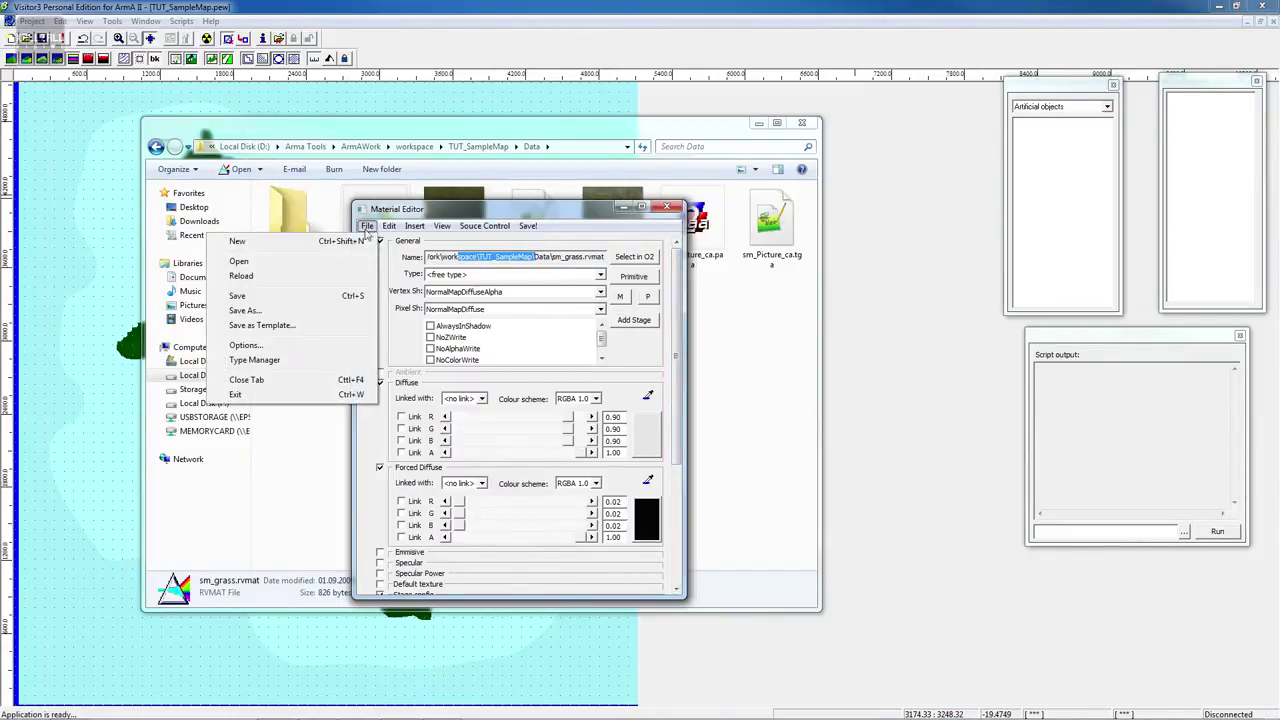
{"action": "left_click", "coordinate": [285, 295]}
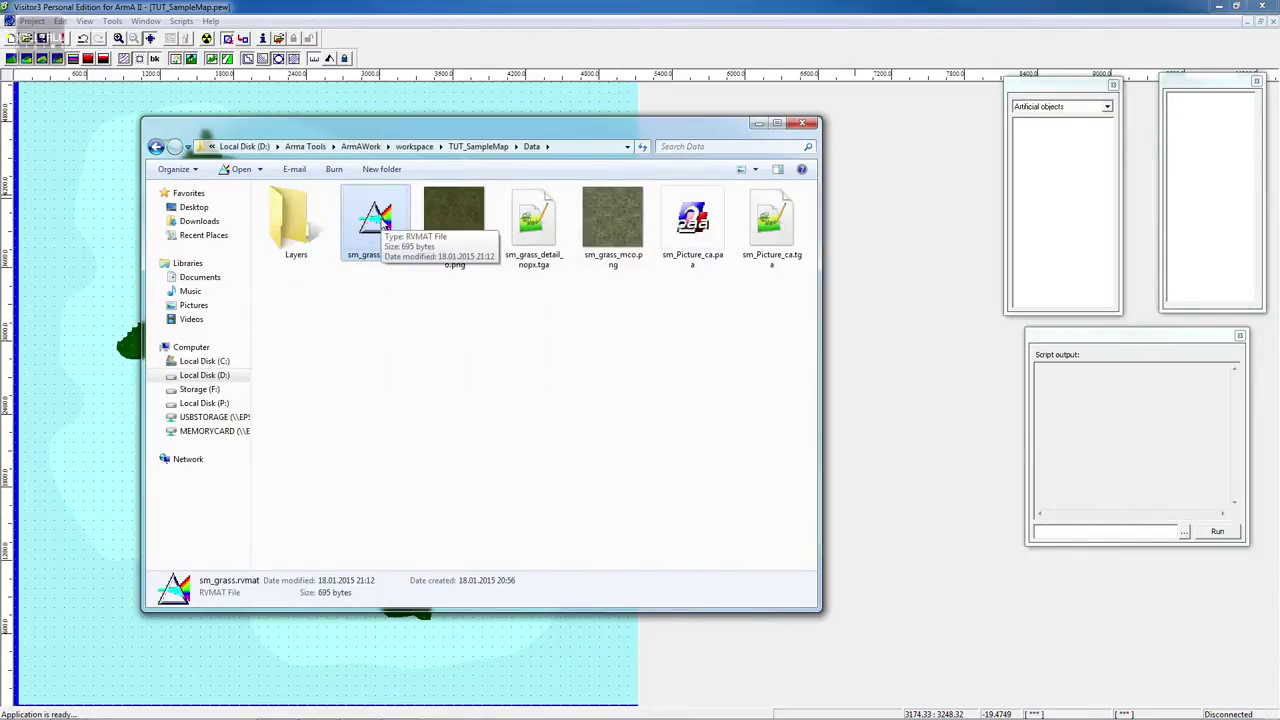
Review the texture paths of sm_grass.rvmat in Notepad++, close it, go back to TUT_SampleMap and minimize the folder window
{"action": "right_click", "coordinate": [383, 224]}
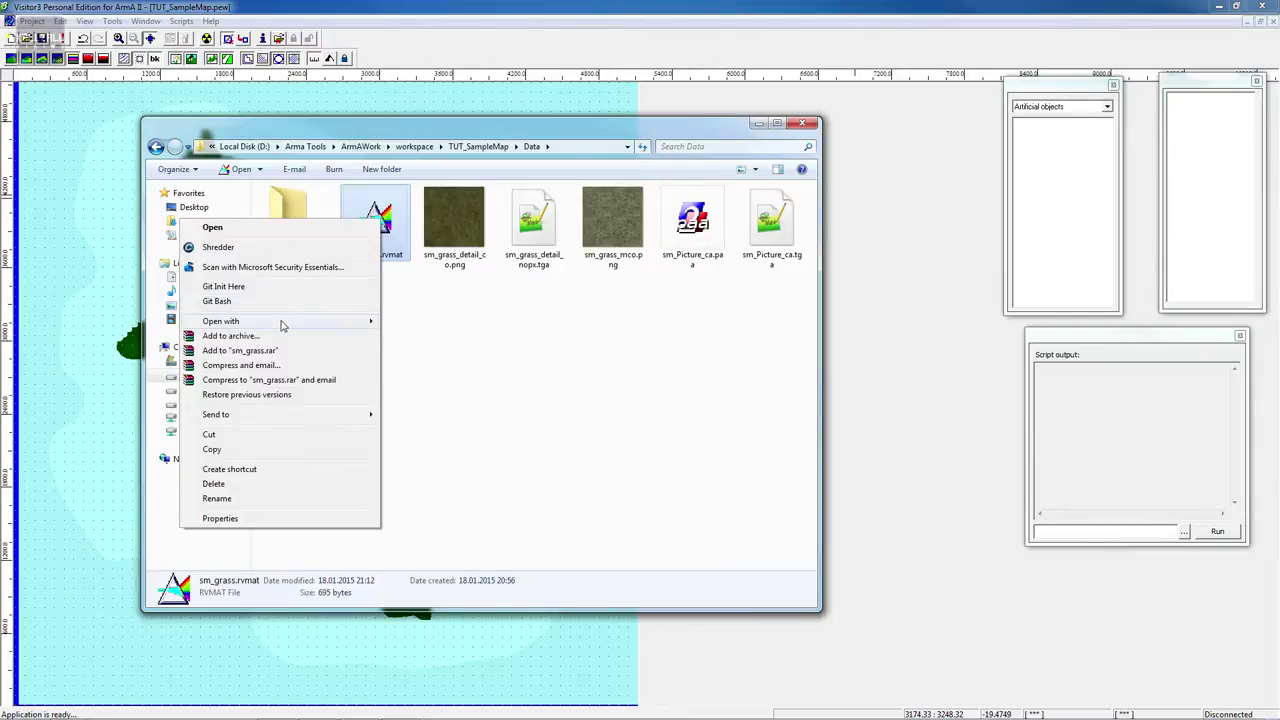
{"action": "mouse_move", "coordinate": [286, 324]}
{"action": "left_click", "coordinate": [443, 337]}
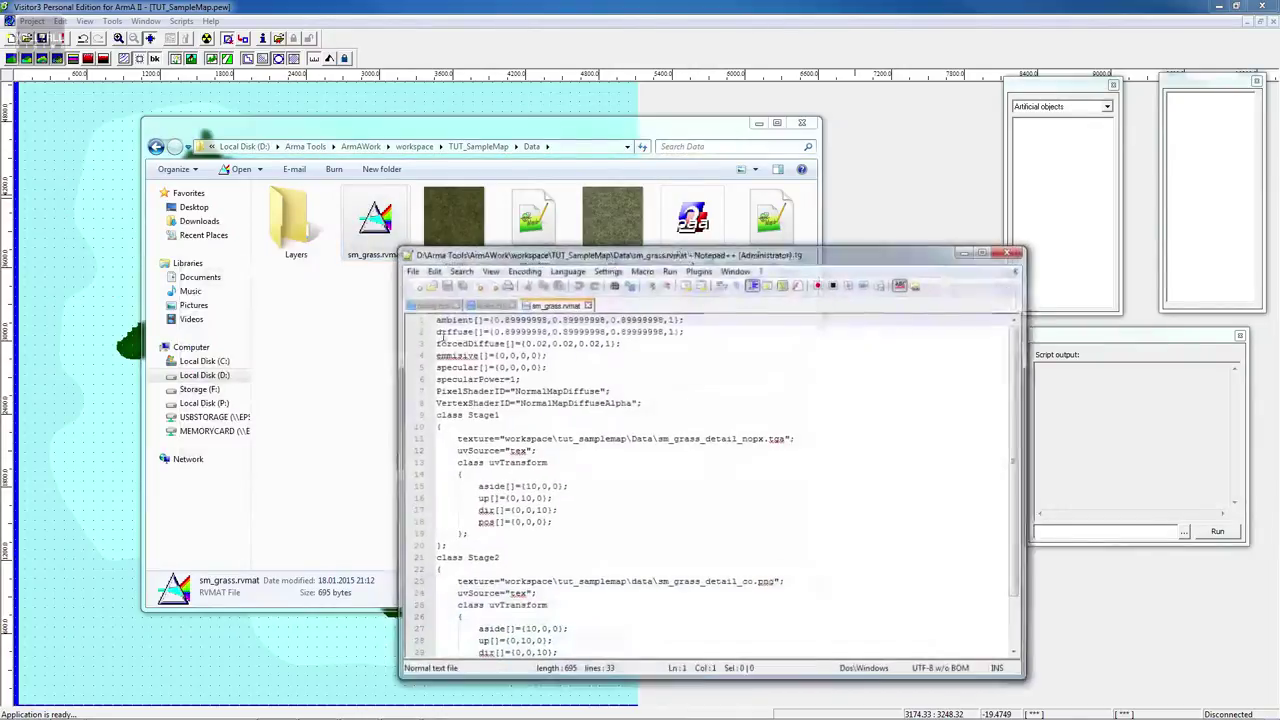
{"action": "double_click", "coordinate": [622, 370]}
{"action": "scroll", "coordinate": [622, 372], "scroll_direction": "down", "scroll_amount": 2}
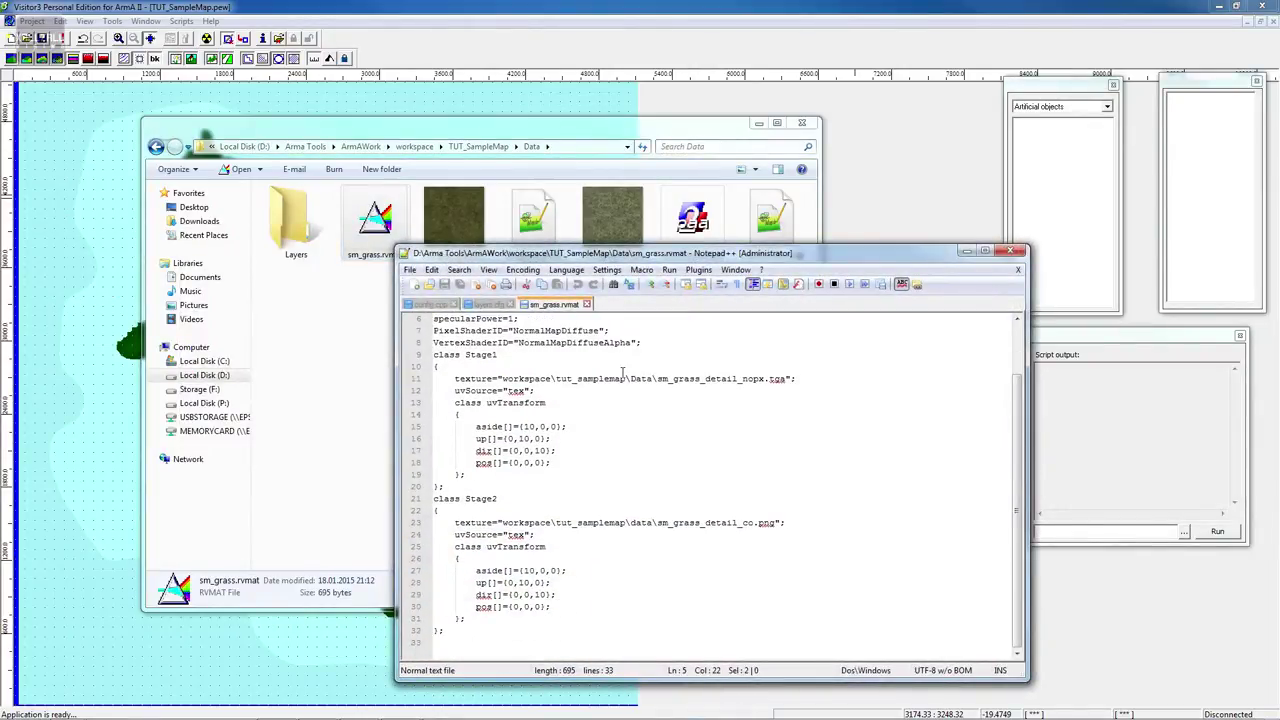
{"action": "scroll", "coordinate": [602, 402], "scroll_direction": "up", "scroll_amount": 1}
{"action": "double_click", "coordinate": [538, 414]}
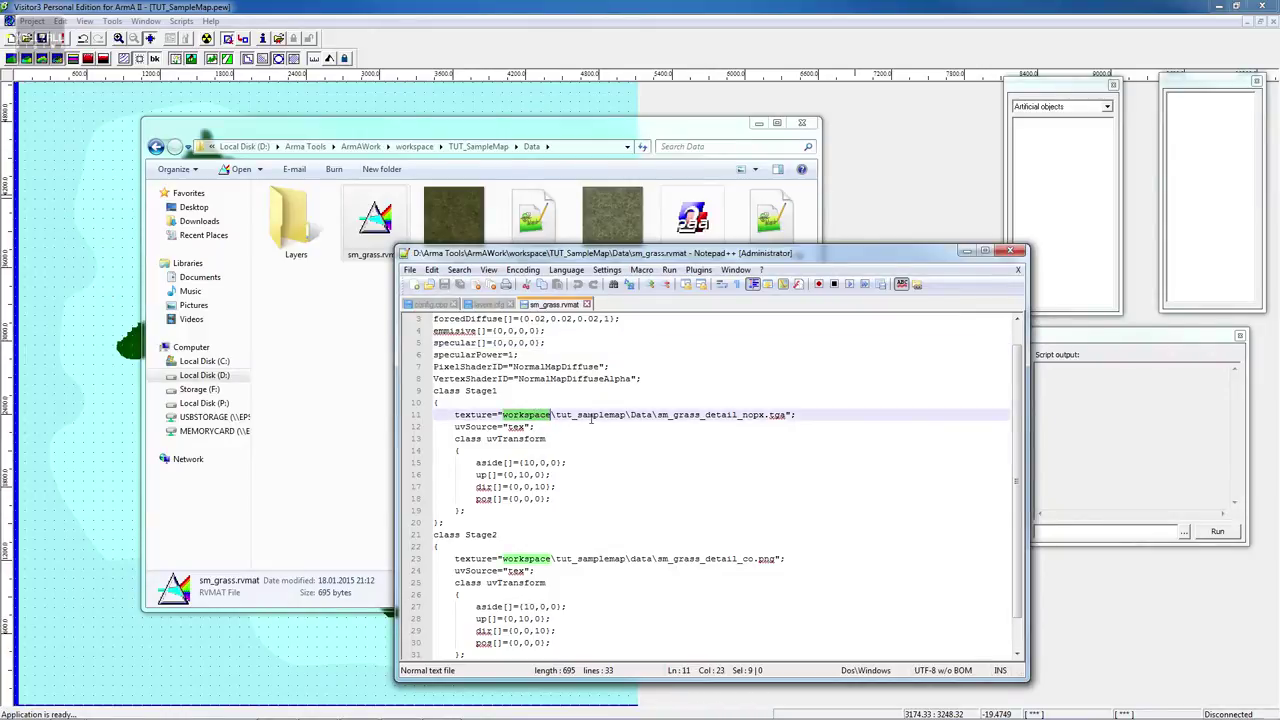
{"action": "scroll", "coordinate": [590, 420], "scroll_direction": "down", "scroll_amount": 1}
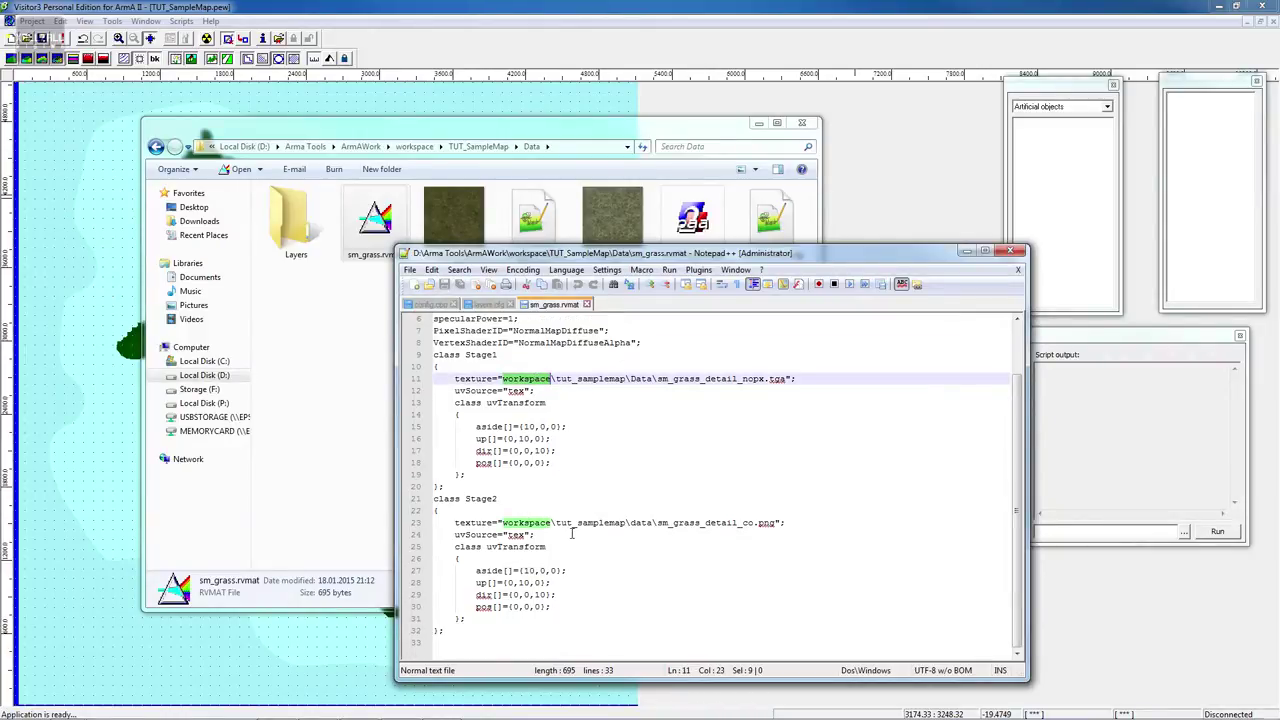
{"action": "scroll", "coordinate": [575, 533], "scroll_direction": "up", "scroll_amount": 2}
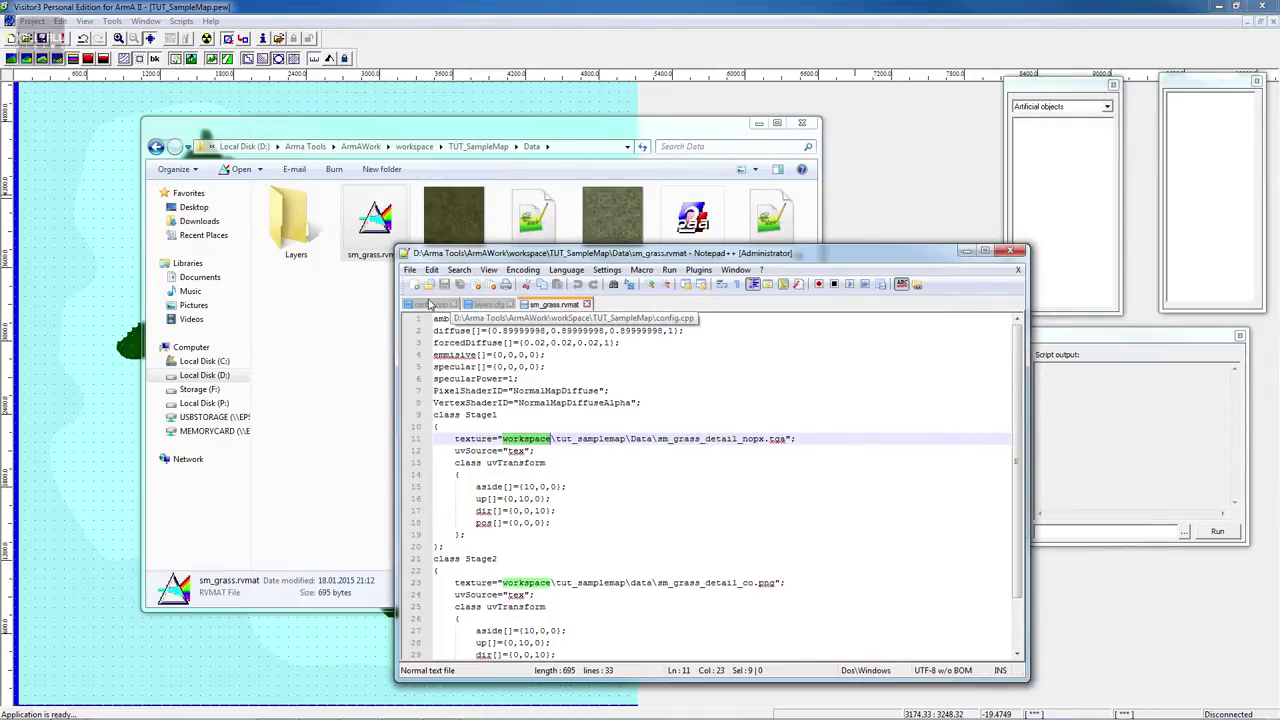
{"action": "left_click", "coordinate": [409, 270]}
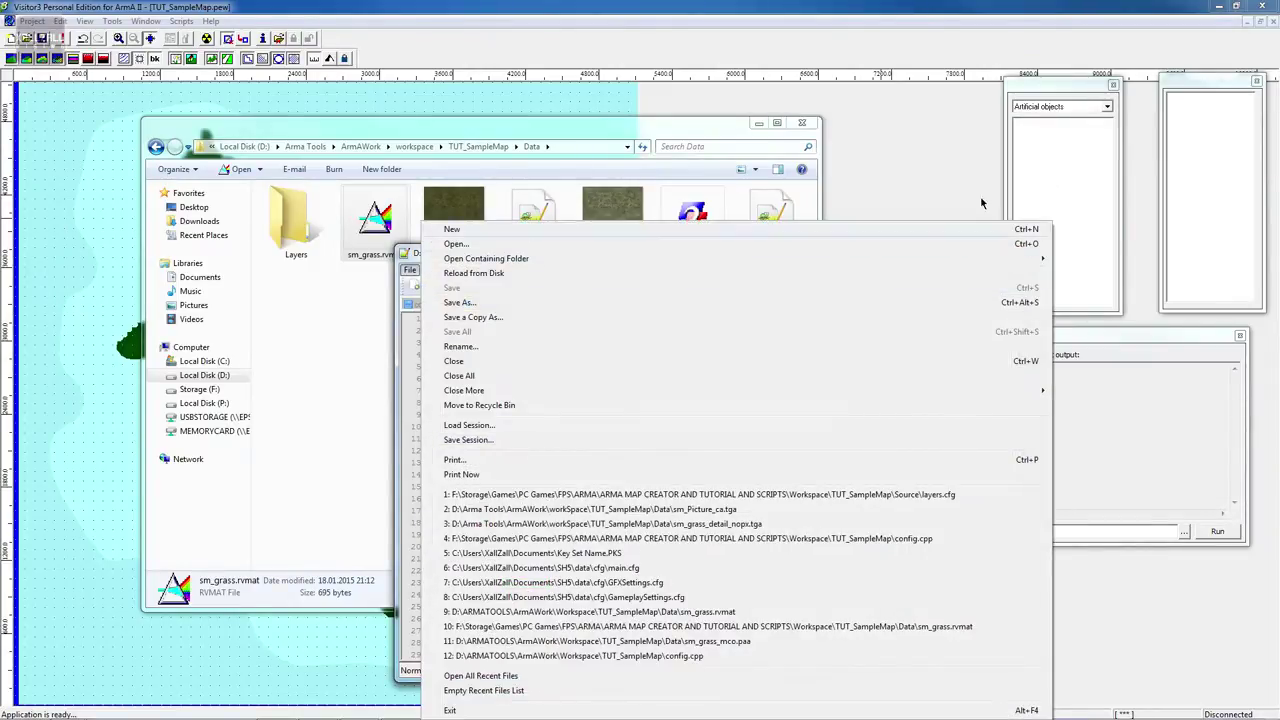
{"action": "key", "text": "Escape"}
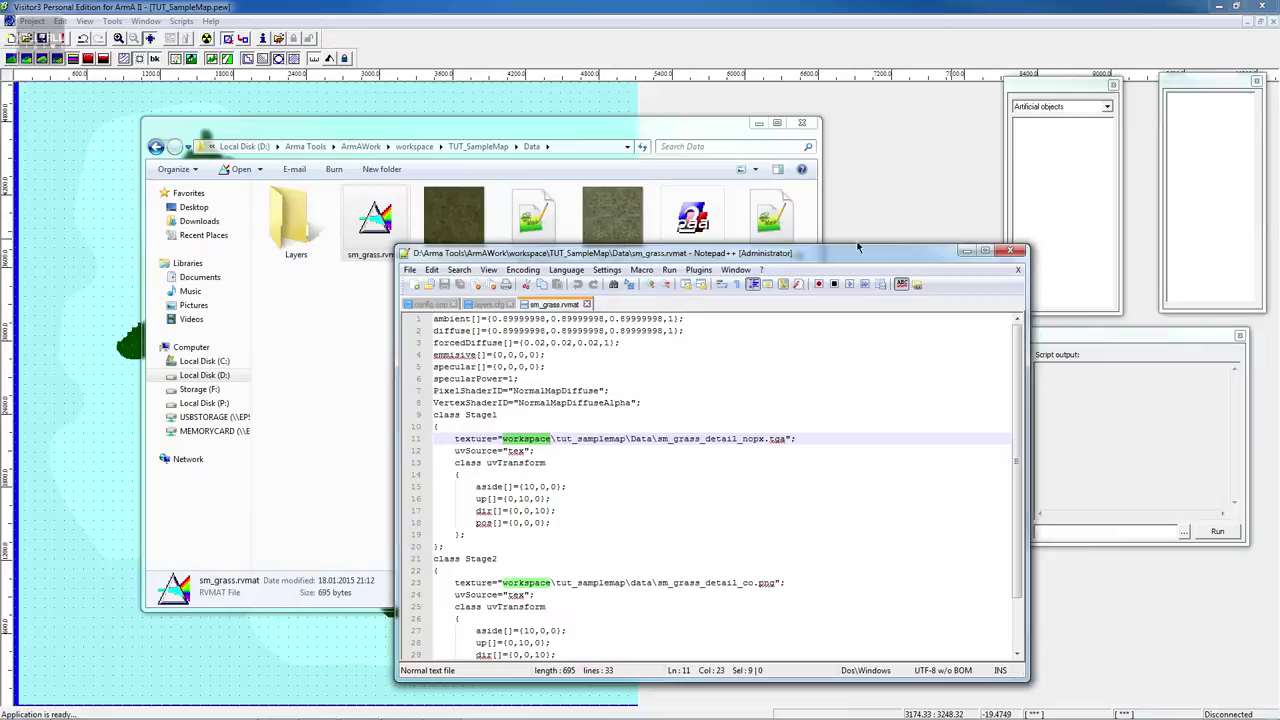
{"action": "left_click", "coordinate": [1014, 251]}
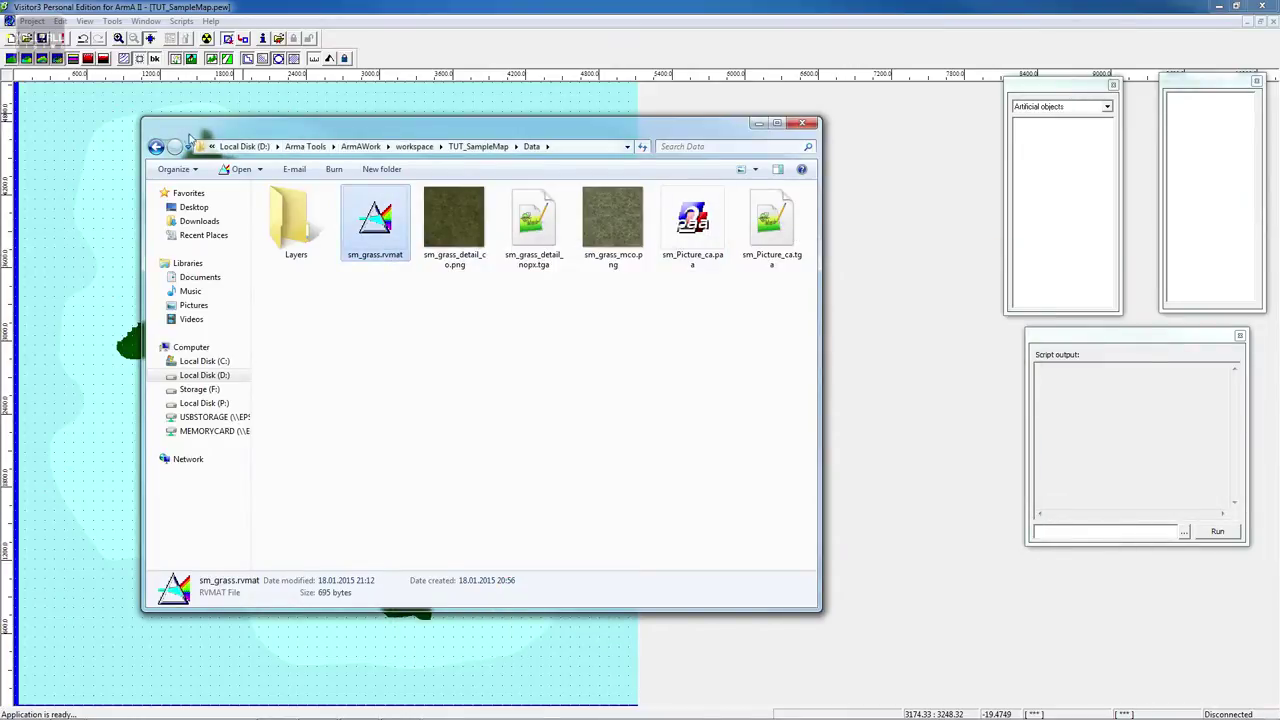
{"action": "key", "text": "BackSpace"}
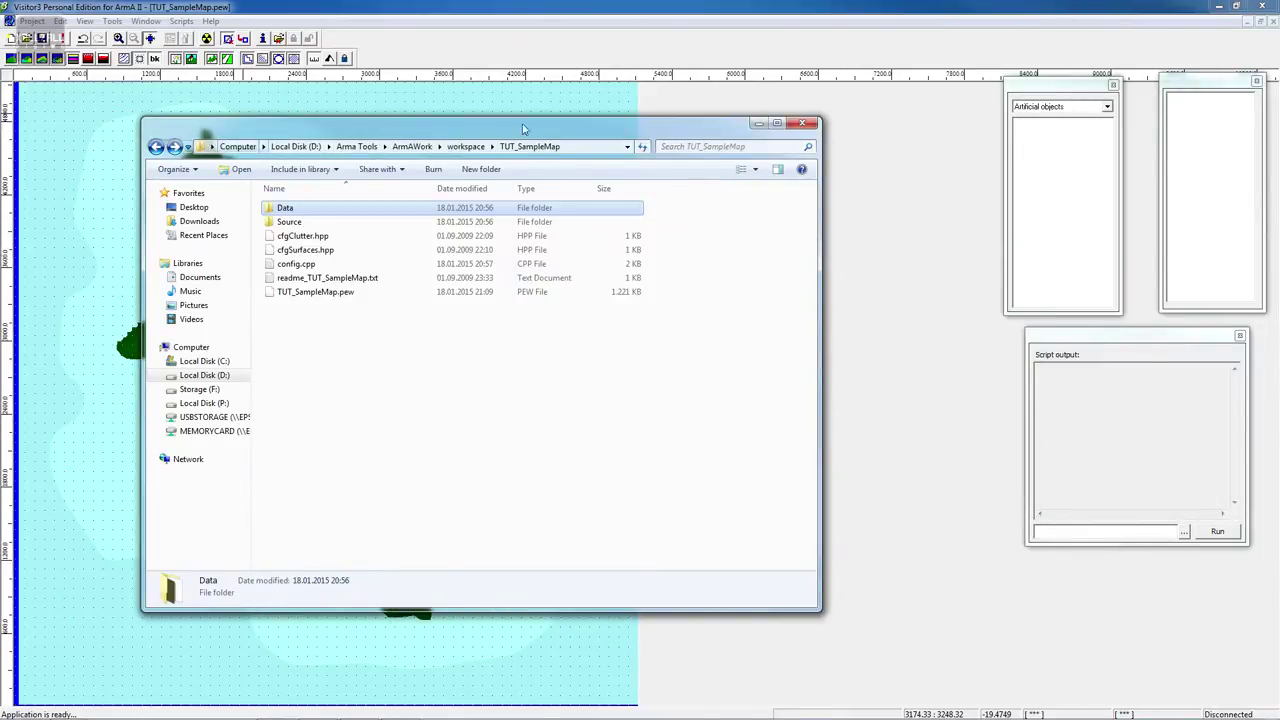
{"action": "left_click", "coordinate": [759, 123]}
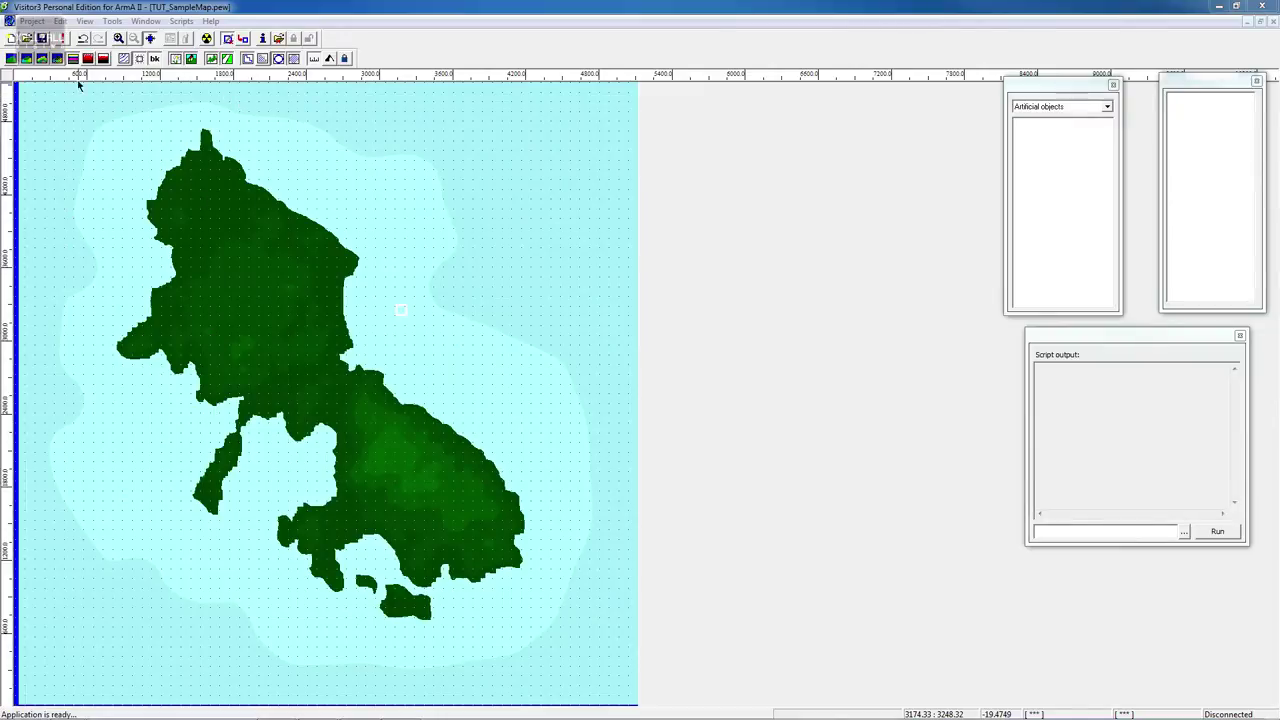
Try to launch the Buldozer 3D preview of the map, and close the viewer
{"action": "left_click", "coordinate": [374, 237]}
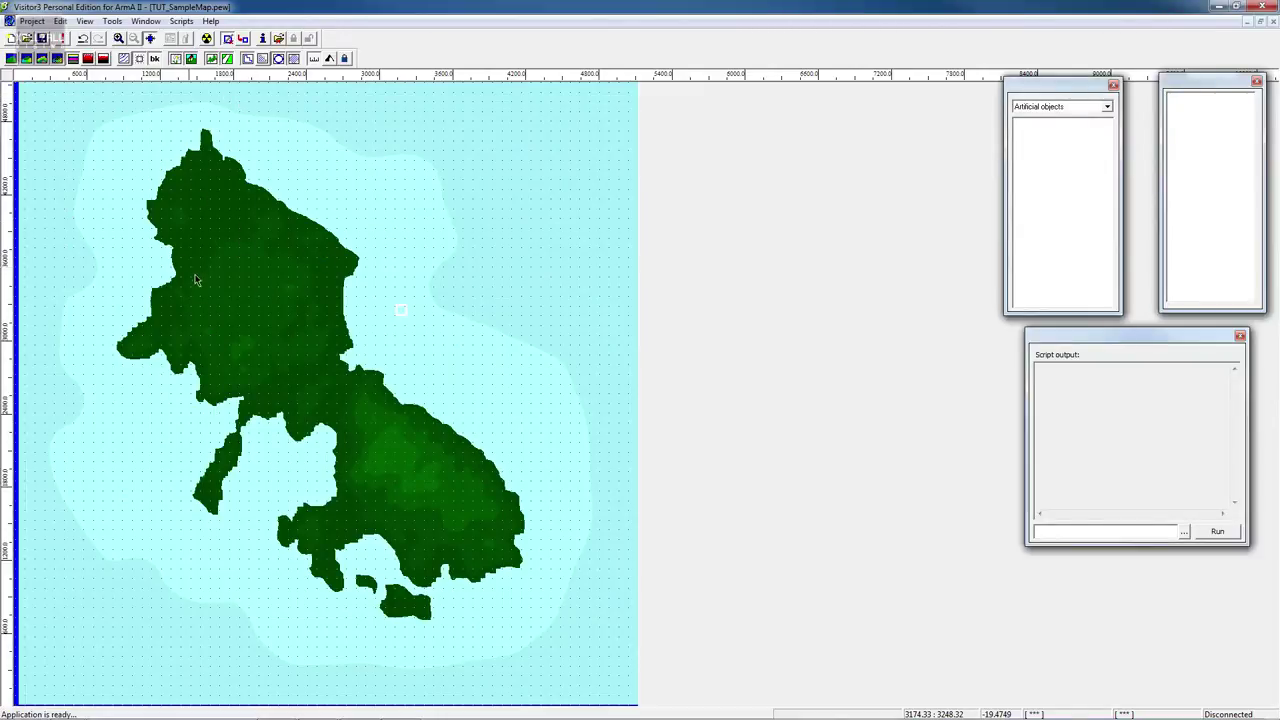
{"action": "left_click", "coordinate": [62, 39]}
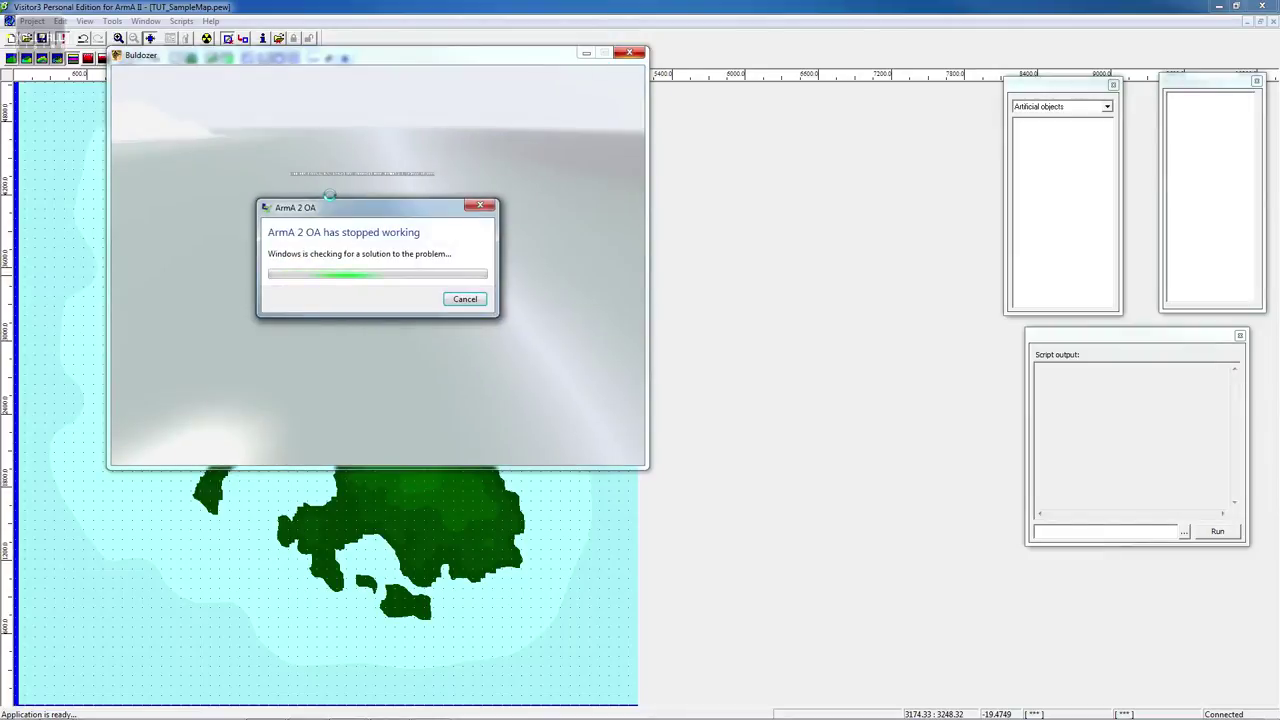
{"action": "left_click", "coordinate": [465, 299]}
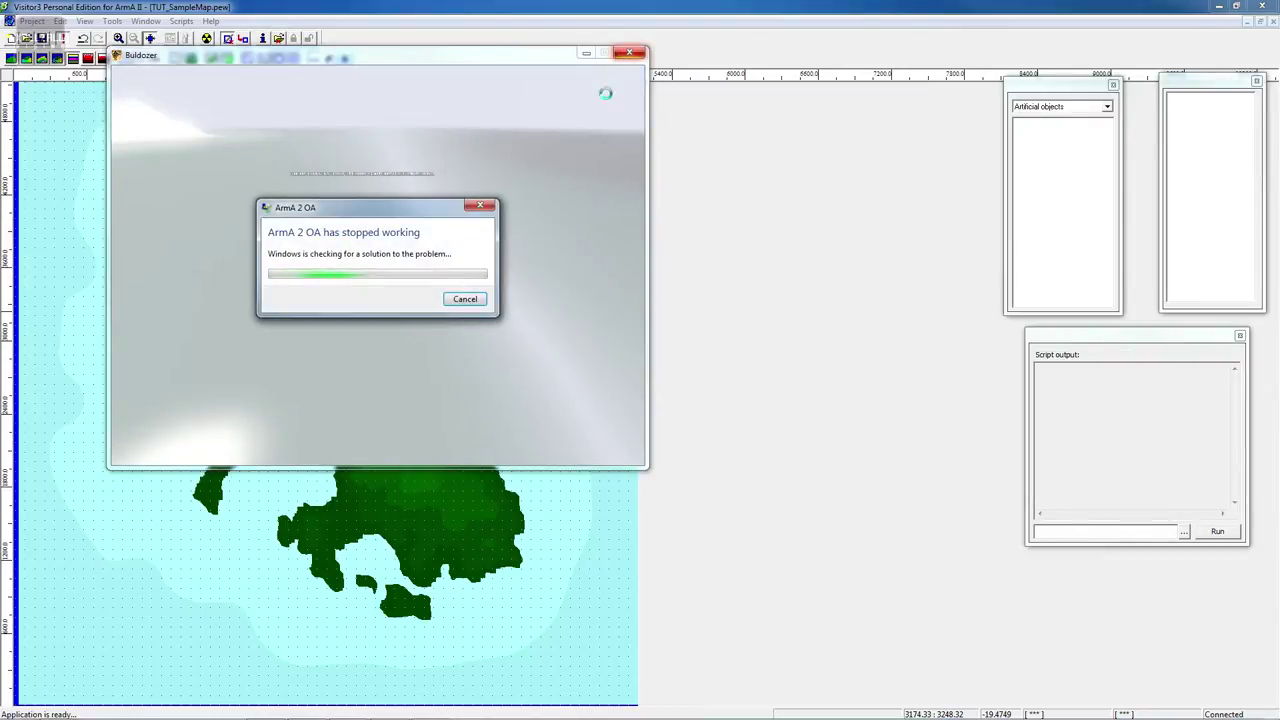
{"action": "left_click", "coordinate": [465, 299]}
Start the satellite and mask import with layers.cfg from the Source folder, saving the .rvmat files as Text
{"action": "left_click", "coordinate": [148, 21]}
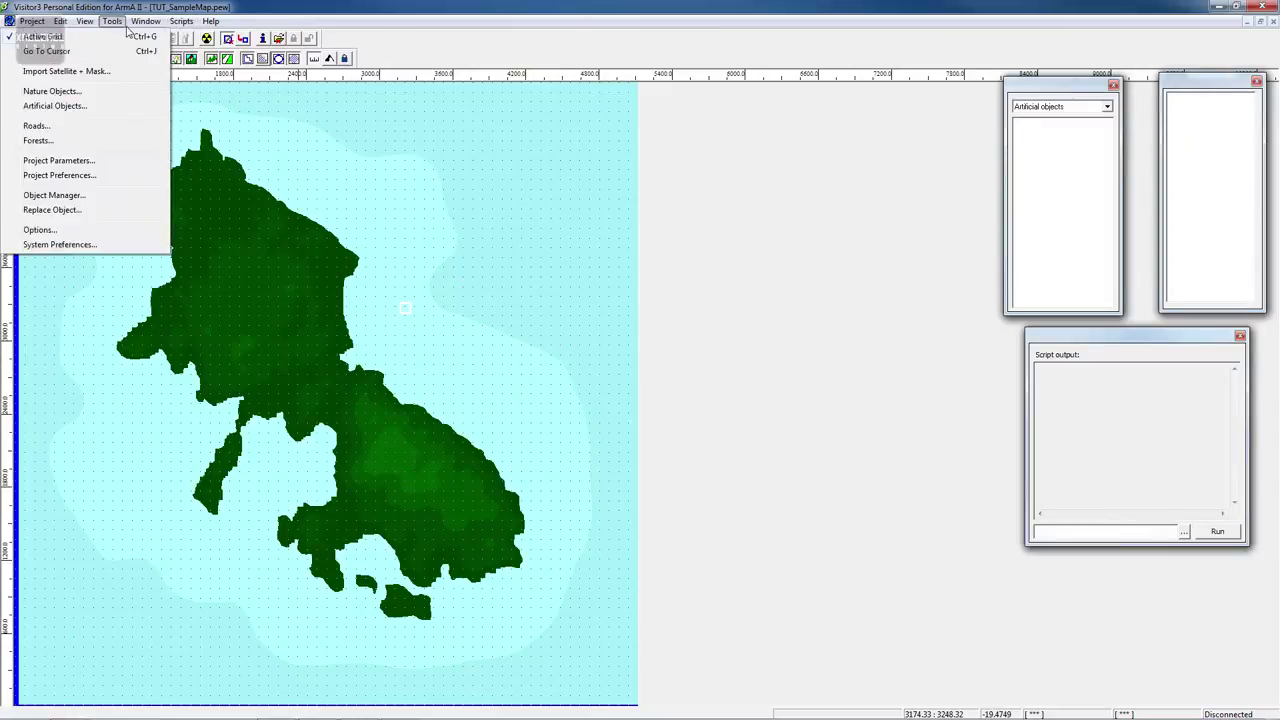
{"action": "mouse_move", "coordinate": [112, 21]}
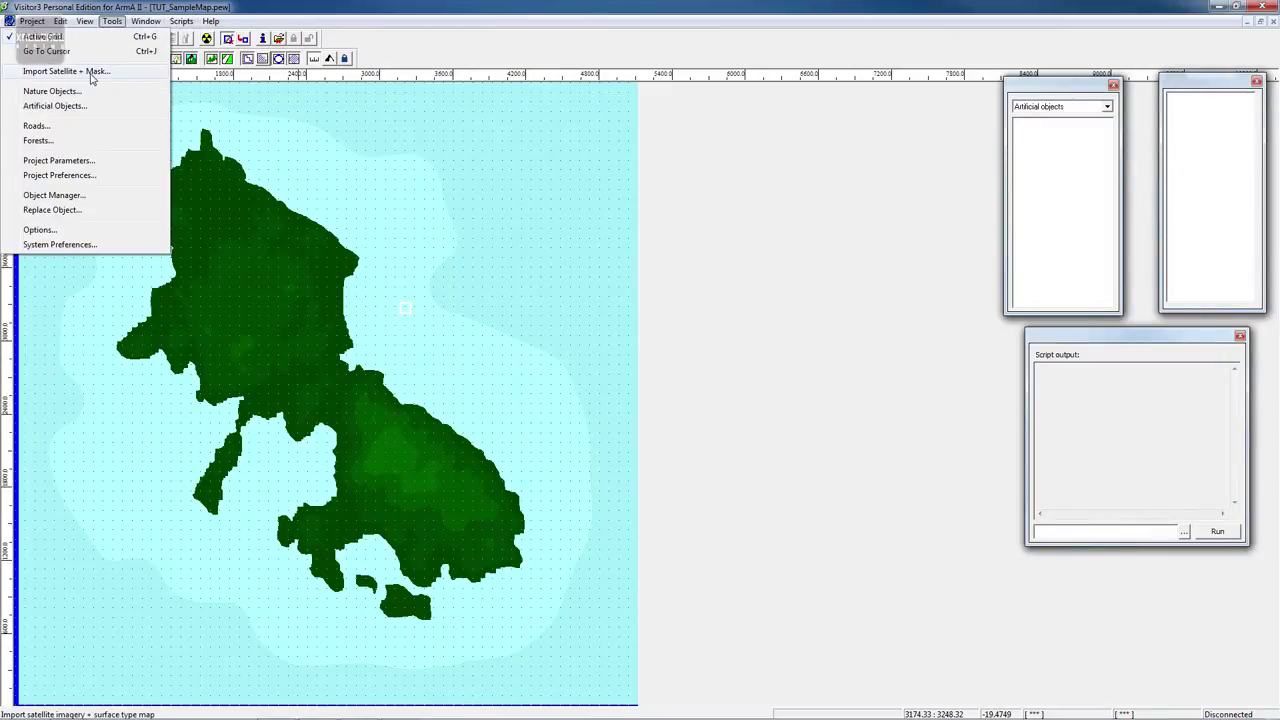
{"action": "left_click", "coordinate": [91, 74]}
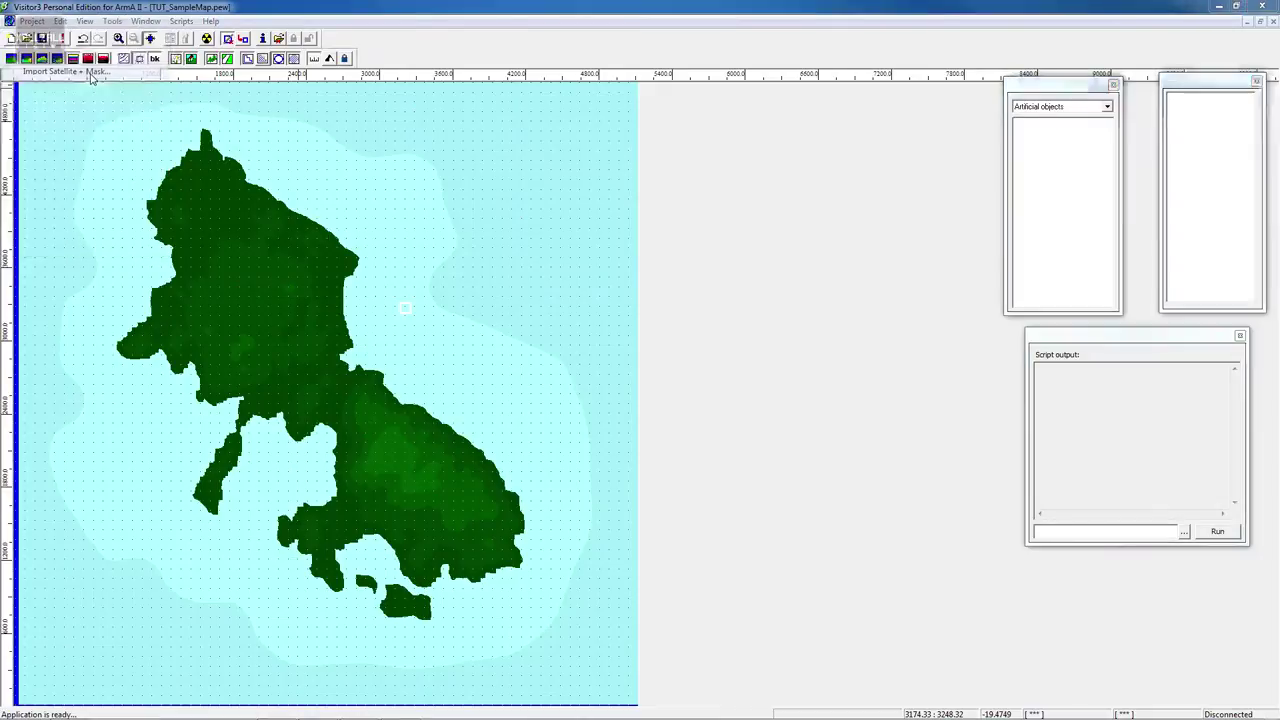
{"action": "left_click_drag", "start_coordinate": [705, 238], "coordinate": [579, 206]}
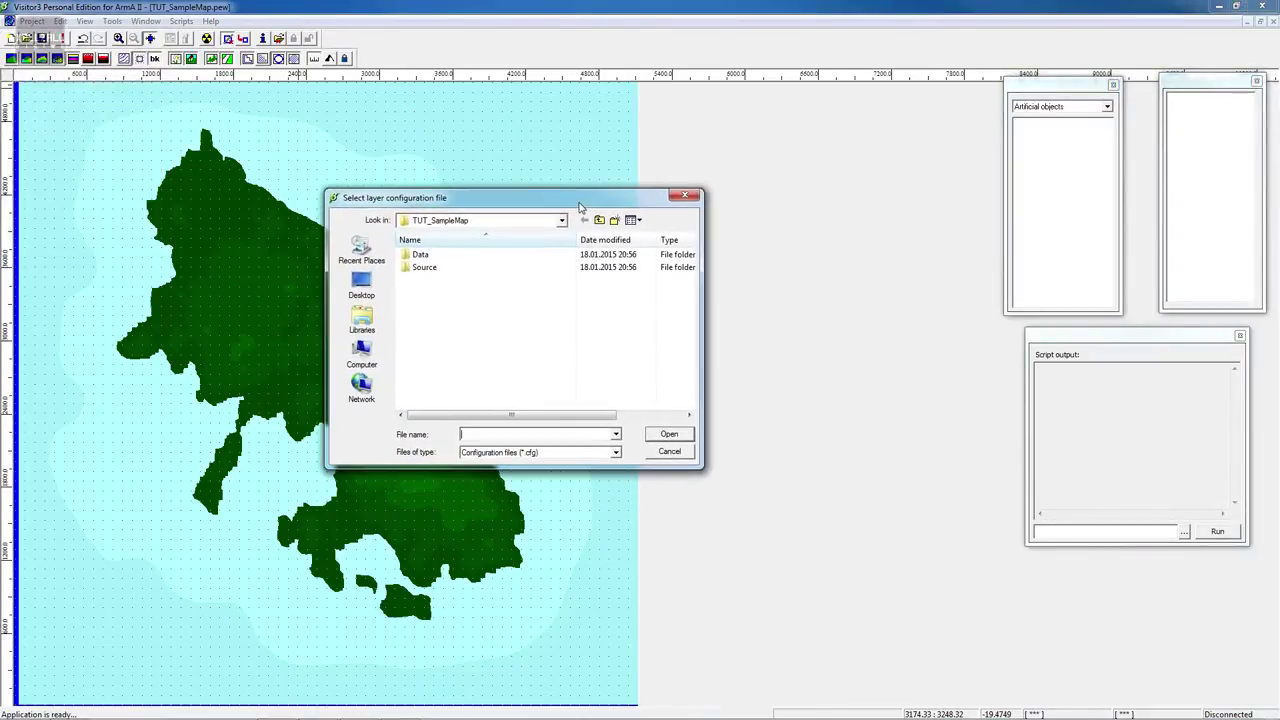
{"action": "left_click", "coordinate": [456, 268]}
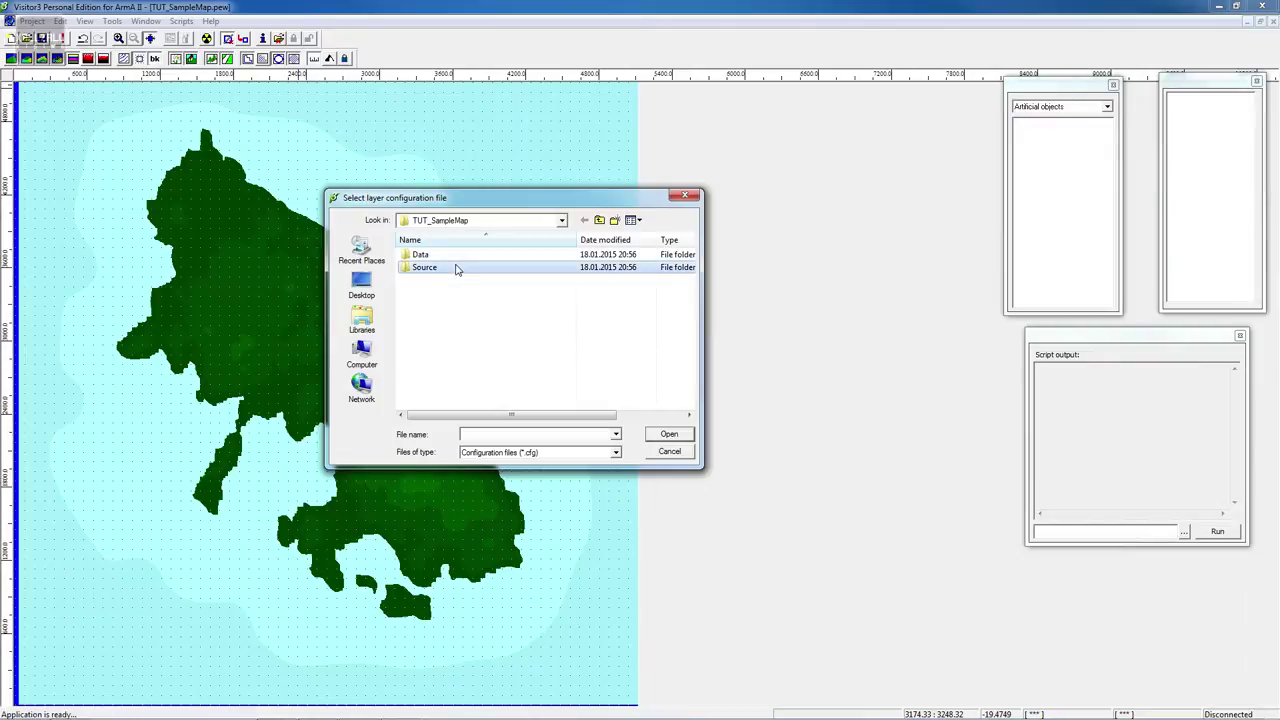
{"action": "double_click", "coordinate": [456, 268]}
{"action": "left_click", "coordinate": [515, 282]}
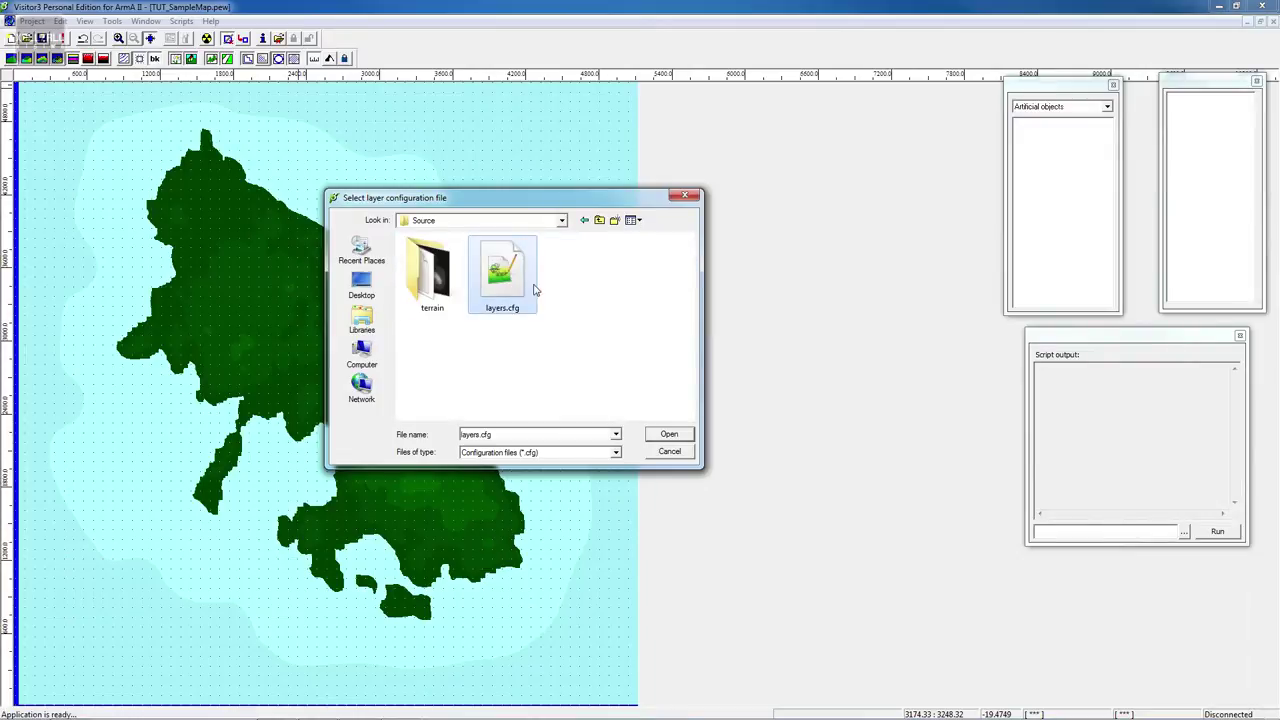
{"action": "left_click", "coordinate": [667, 433]}
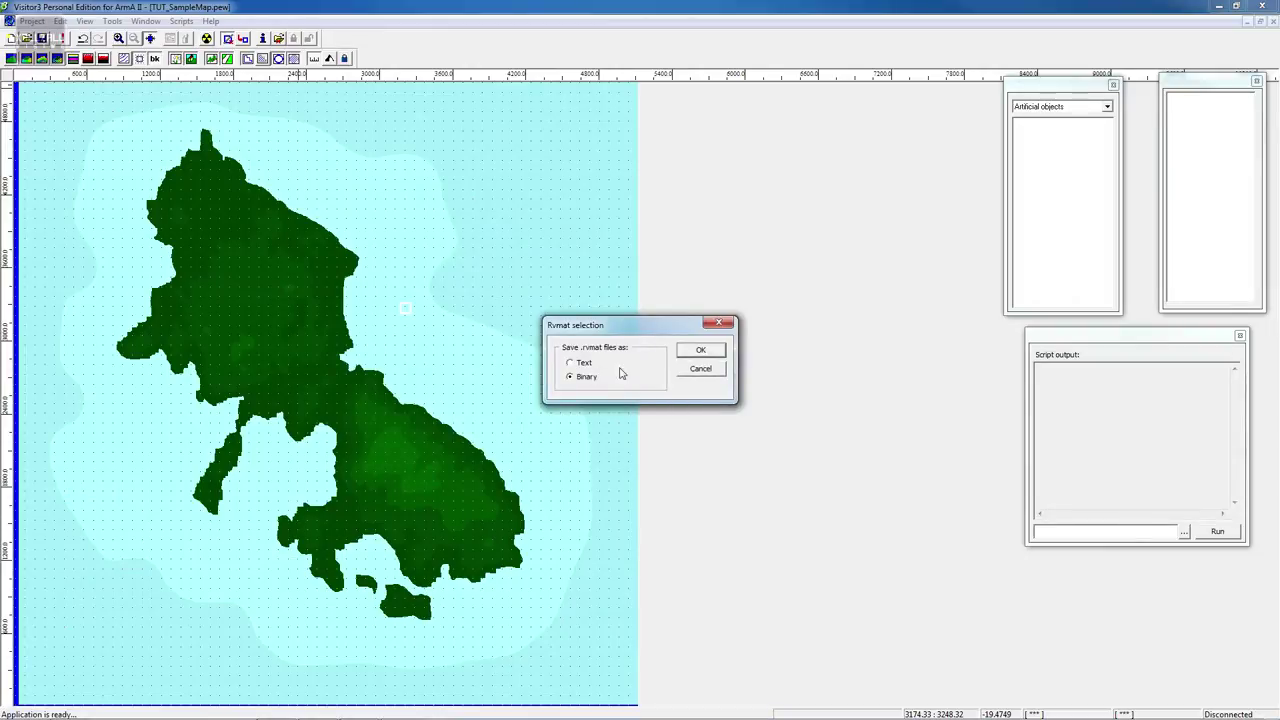
{"action": "left_click", "coordinate": [571, 363]}
{"action": "left_click", "coordinate": [701, 352]}
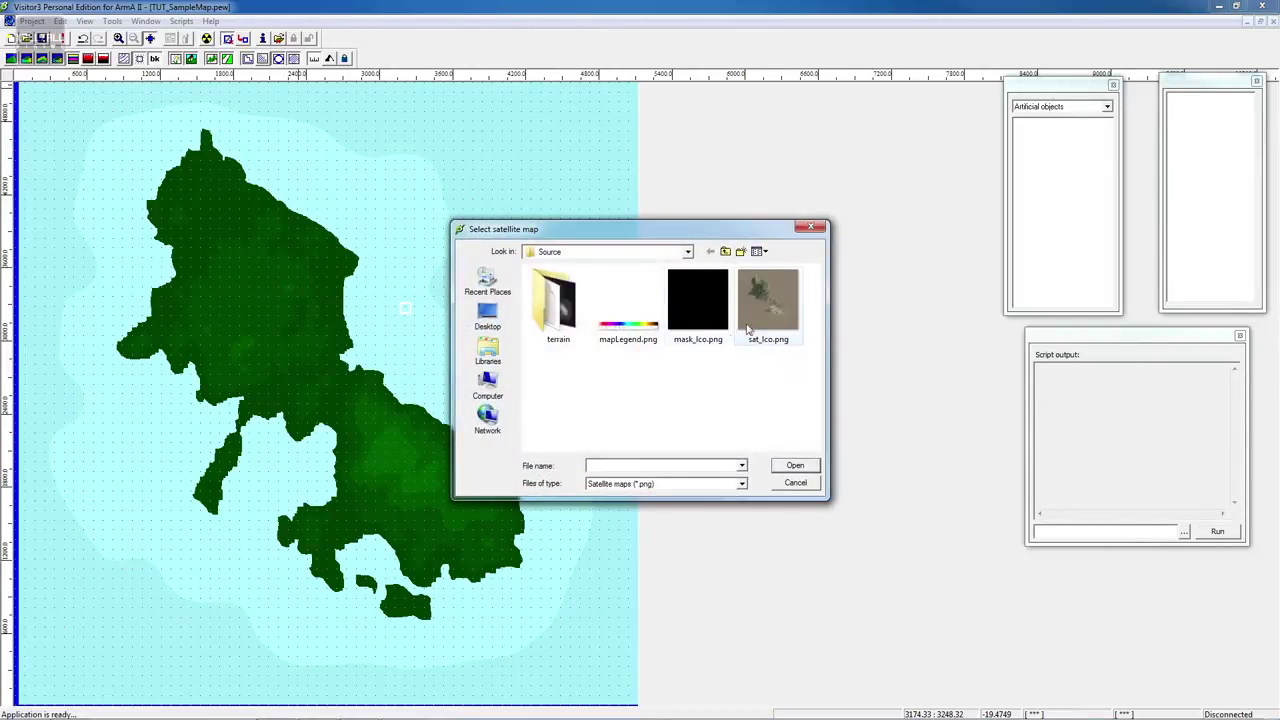
Preview sat_lco.png in Windows Photo Viewer, examine its terrain detail across the island, and close the viewer
{"action": "left_click", "coordinate": [784, 294]}
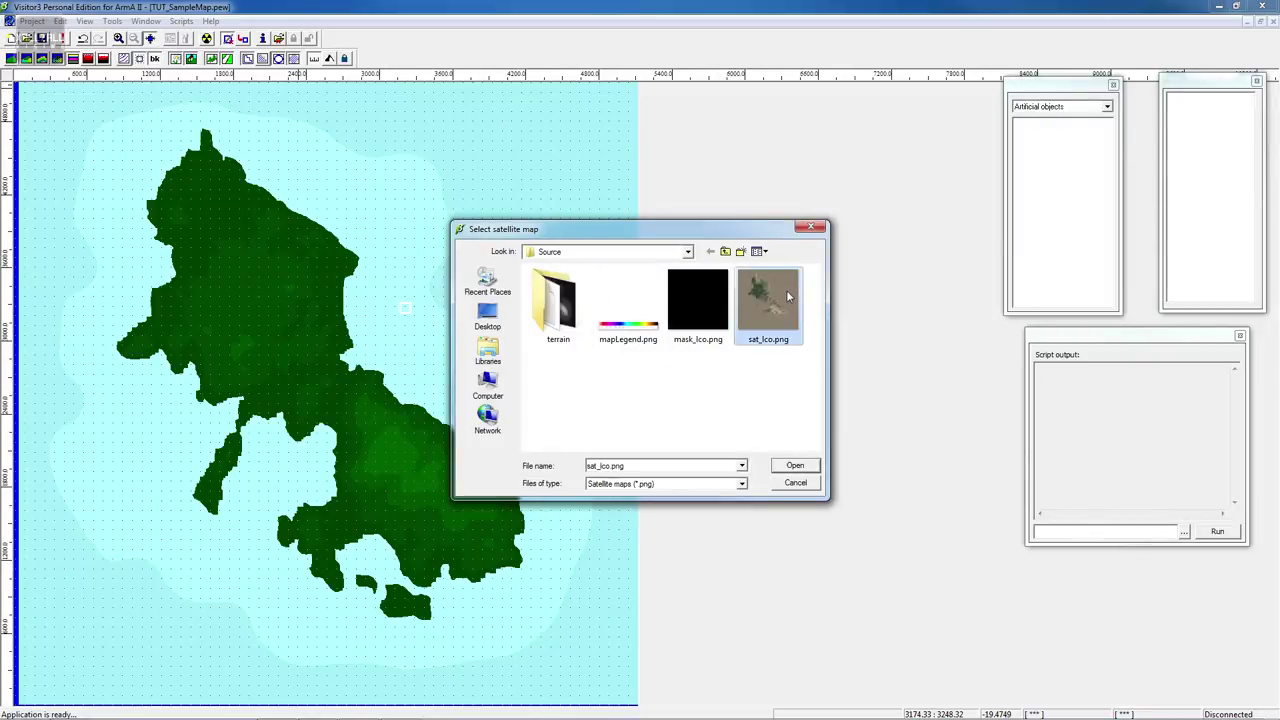
{"action": "right_click", "coordinate": [786, 292]}
{"action": "left_click", "coordinate": [646, 327]}
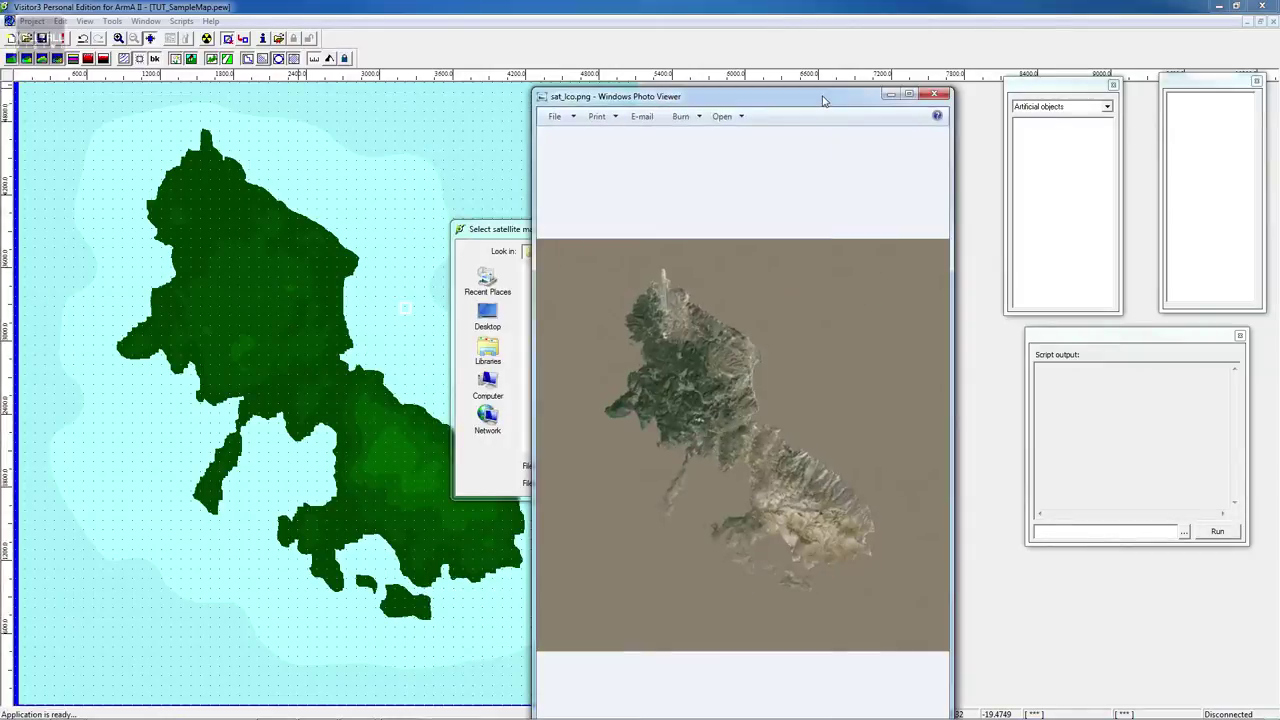
{"action": "double_click", "coordinate": [824, 101]}
{"action": "scroll", "coordinate": [690, 192], "scroll_direction": "up", "scroll_amount": 5}
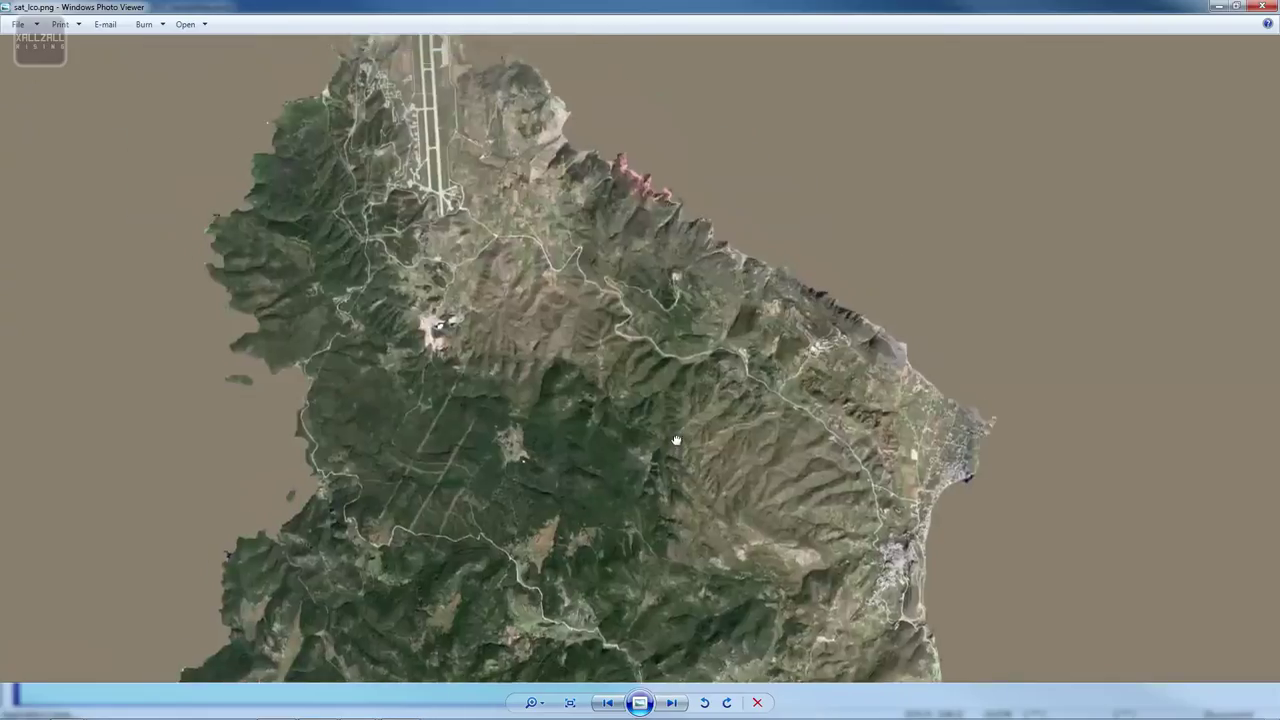
{"action": "scroll", "coordinate": [676, 440], "scroll_direction": "up", "scroll_amount": 3}
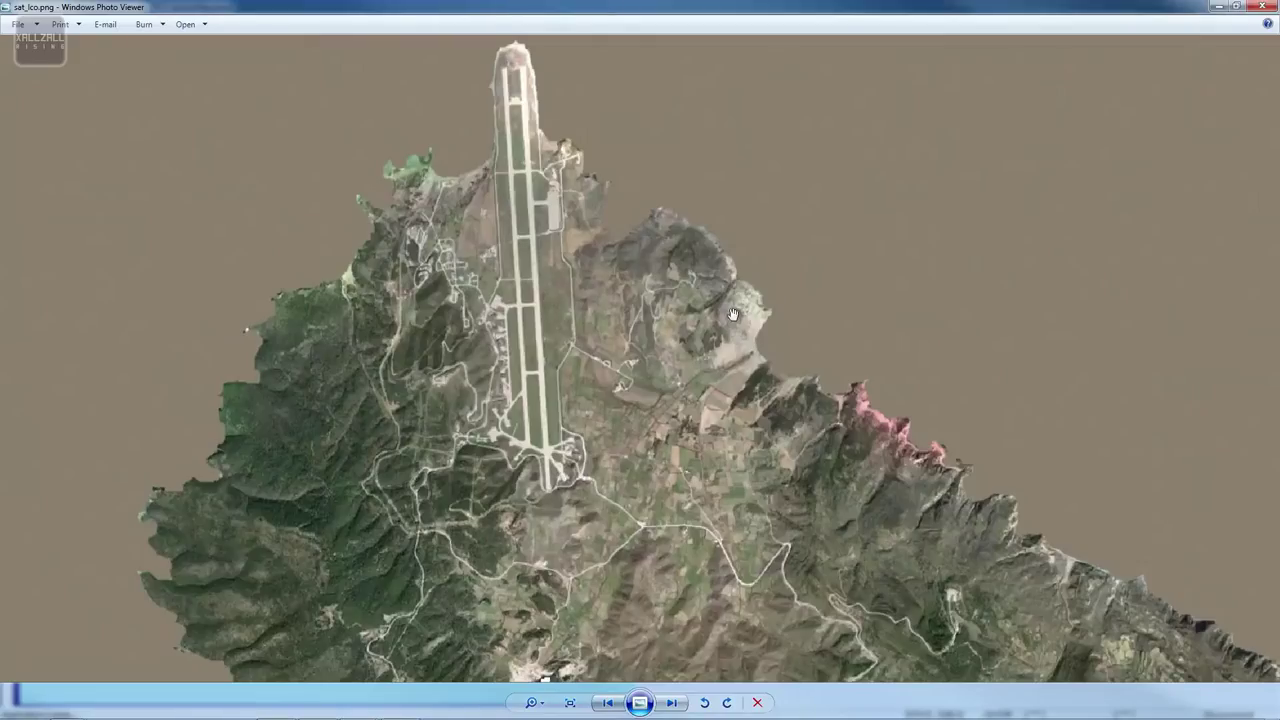
{"action": "scroll", "coordinate": [733, 314], "scroll_direction": "down", "scroll_amount": 2}
{"action": "scroll", "coordinate": [700, 312], "scroll_direction": "up", "scroll_amount": 4}
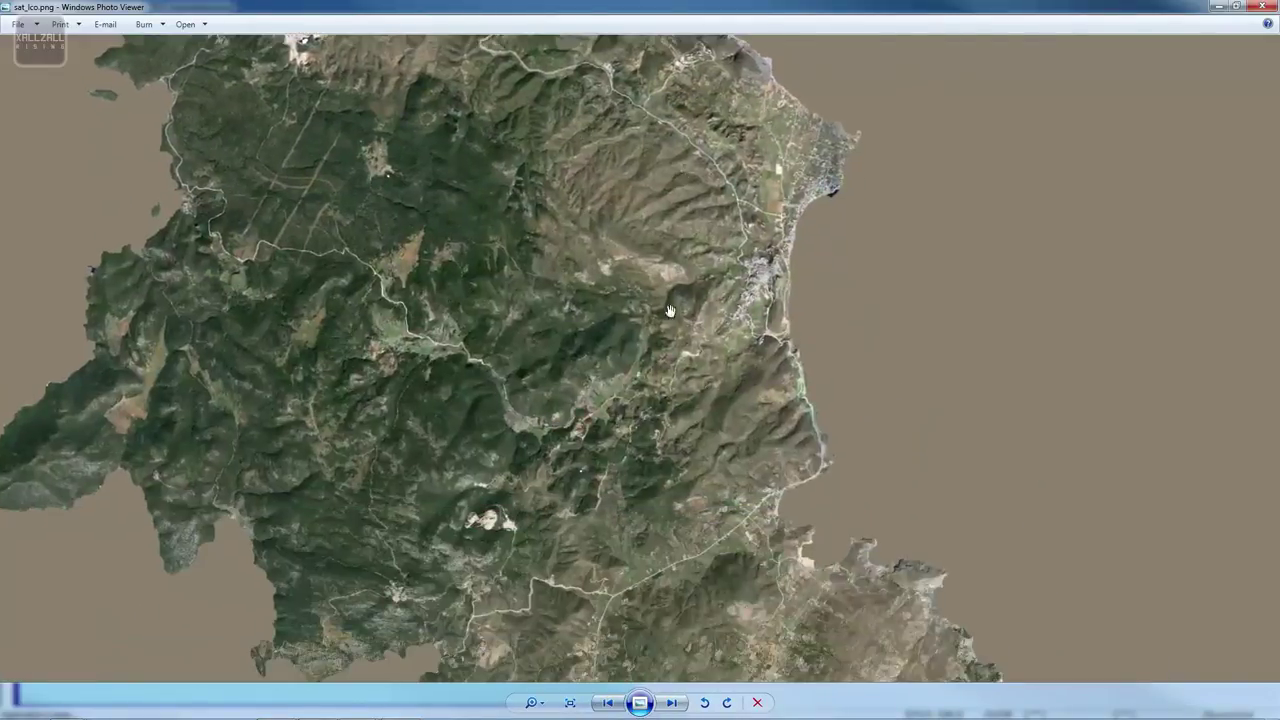
{"action": "left_click_drag", "start_coordinate": [670, 311], "coordinate": [670, 170]}
{"action": "left_click_drag", "start_coordinate": [775, 346], "coordinate": [690, 222]}
{"action": "scroll", "coordinate": [848, 469], "scroll_direction": "up", "scroll_amount": 2}
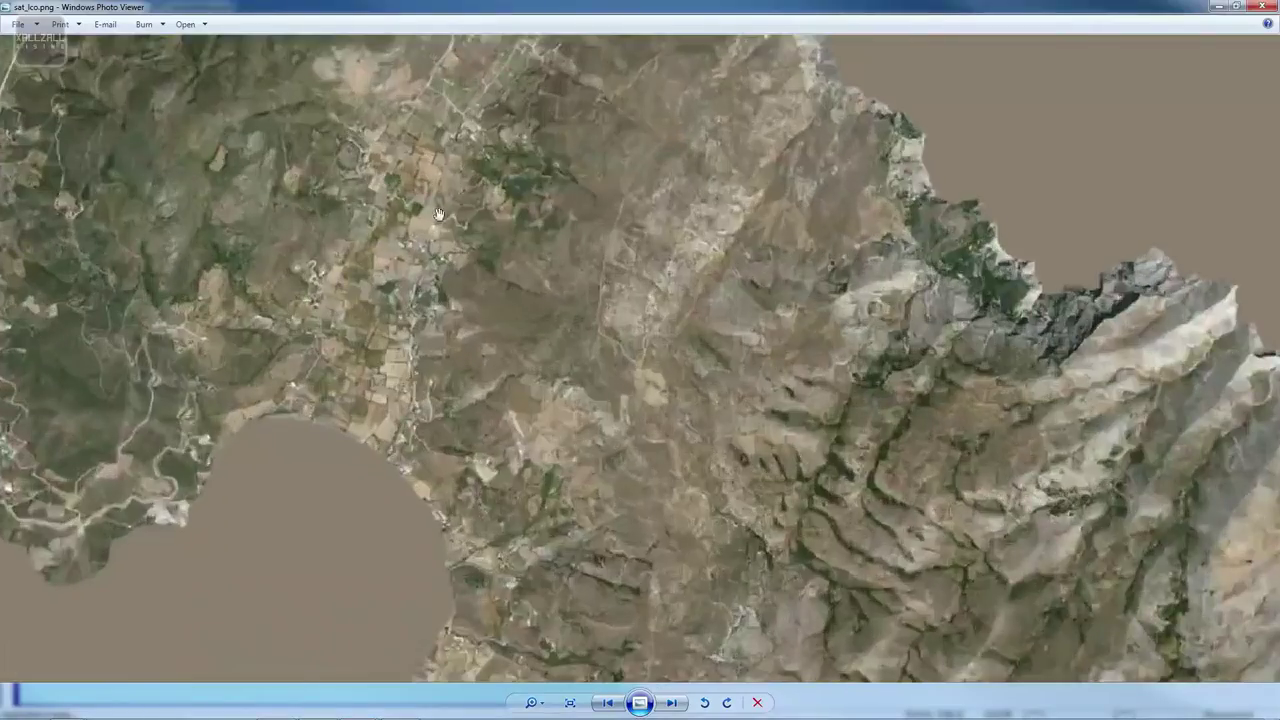
{"action": "scroll", "coordinate": [438, 214], "scroll_direction": "down", "scroll_amount": 5}
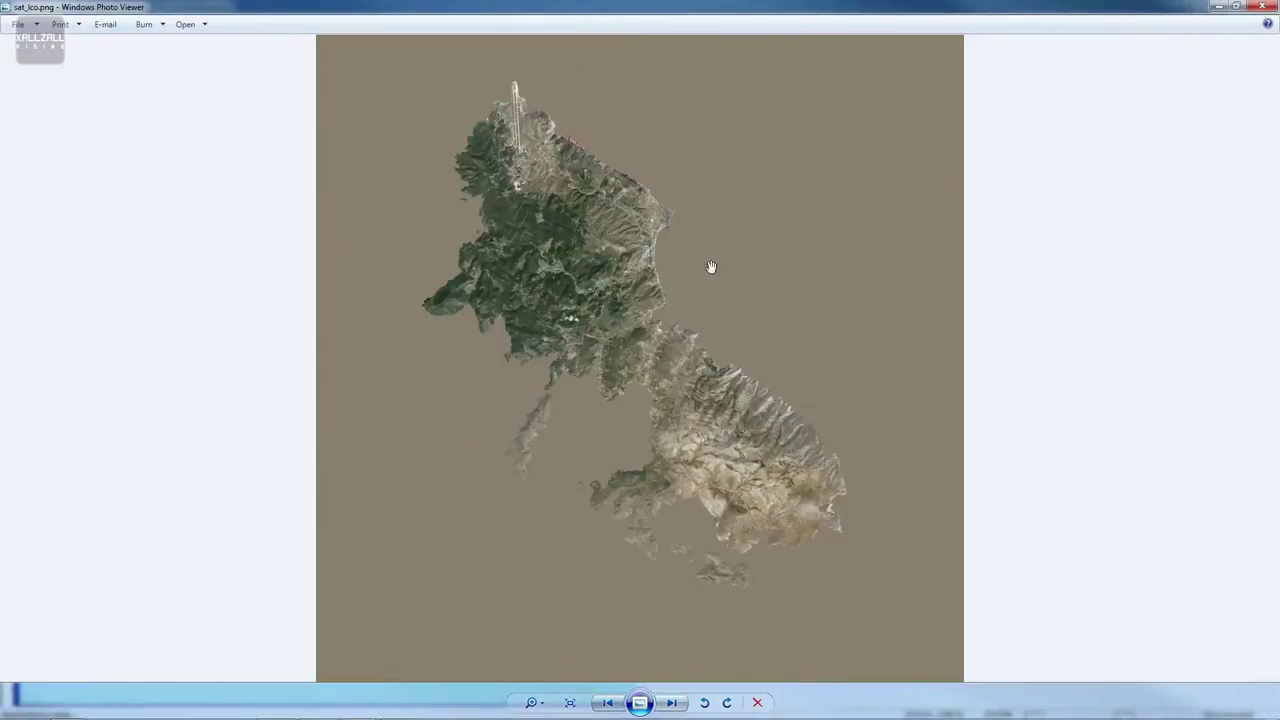
{"action": "scroll", "coordinate": [705, 348], "scroll_direction": "up", "scroll_amount": 2}
{"action": "left_click", "coordinate": [1256, 7]}
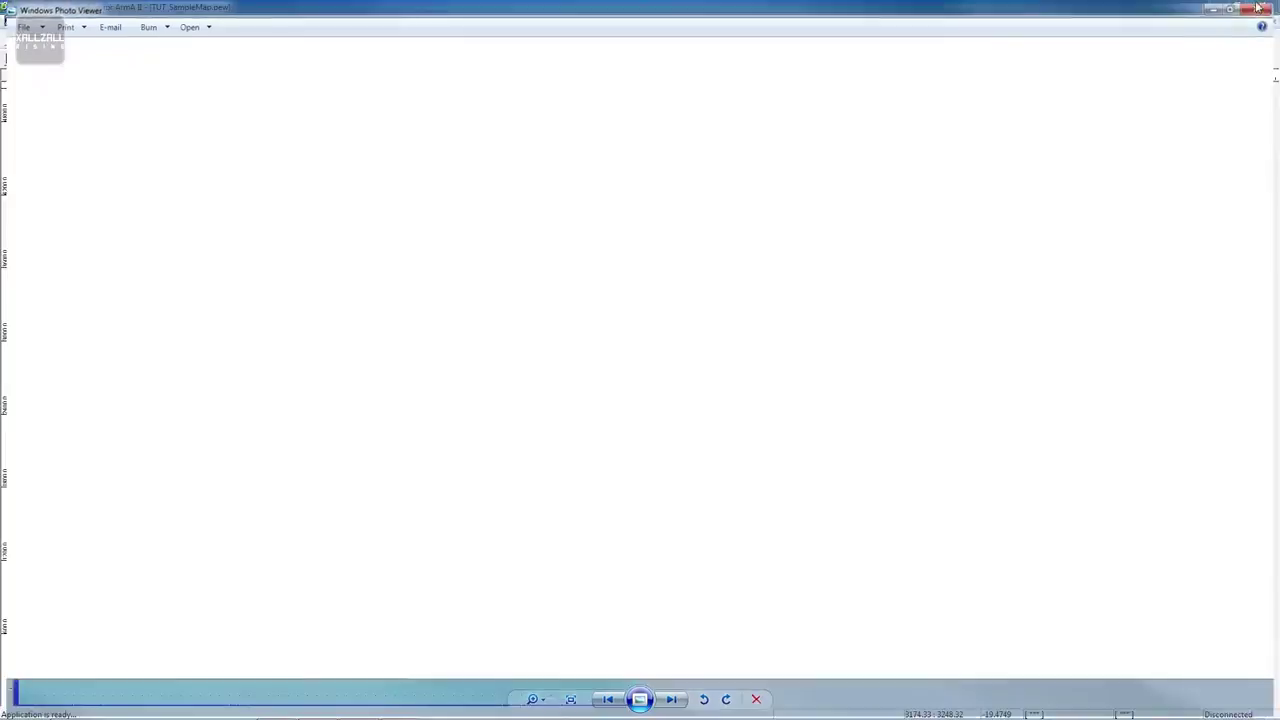
Load sat_lco.png as the satellite map and mask_lco.png as the layer mask for the import
{"action": "left_click", "coordinate": [794, 466]}
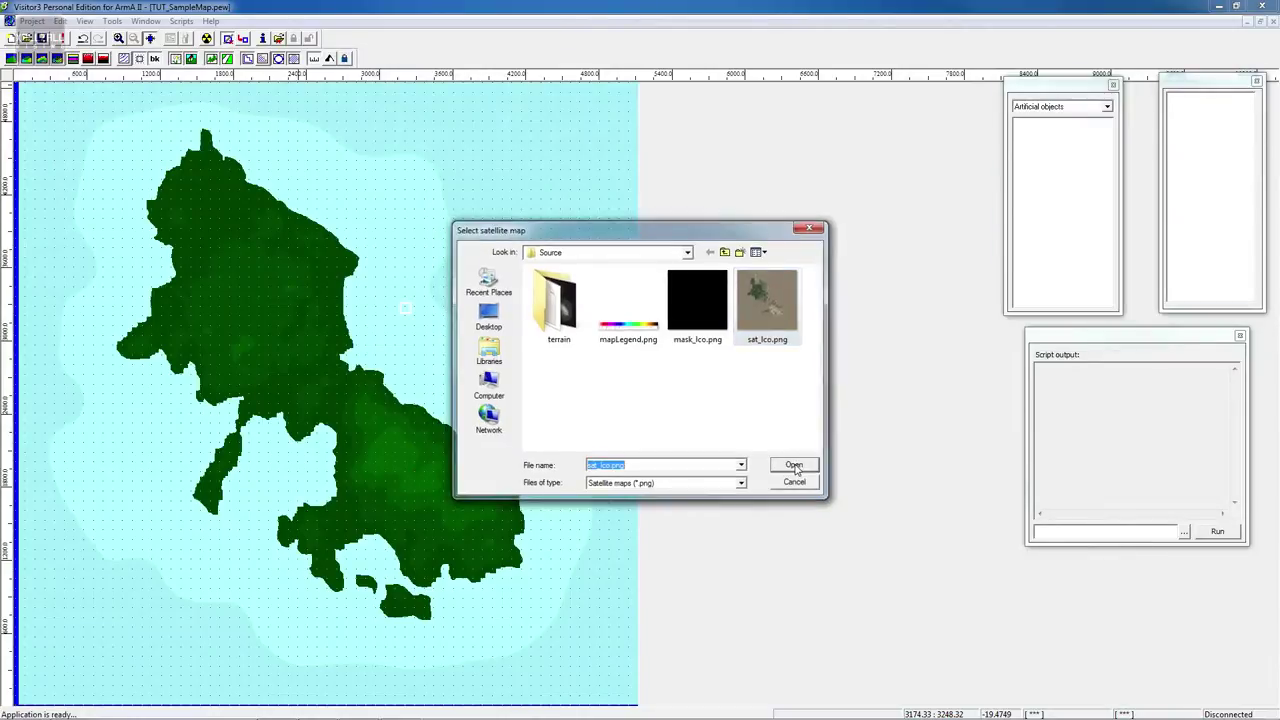
{"action": "left_click", "coordinate": [698, 300]}
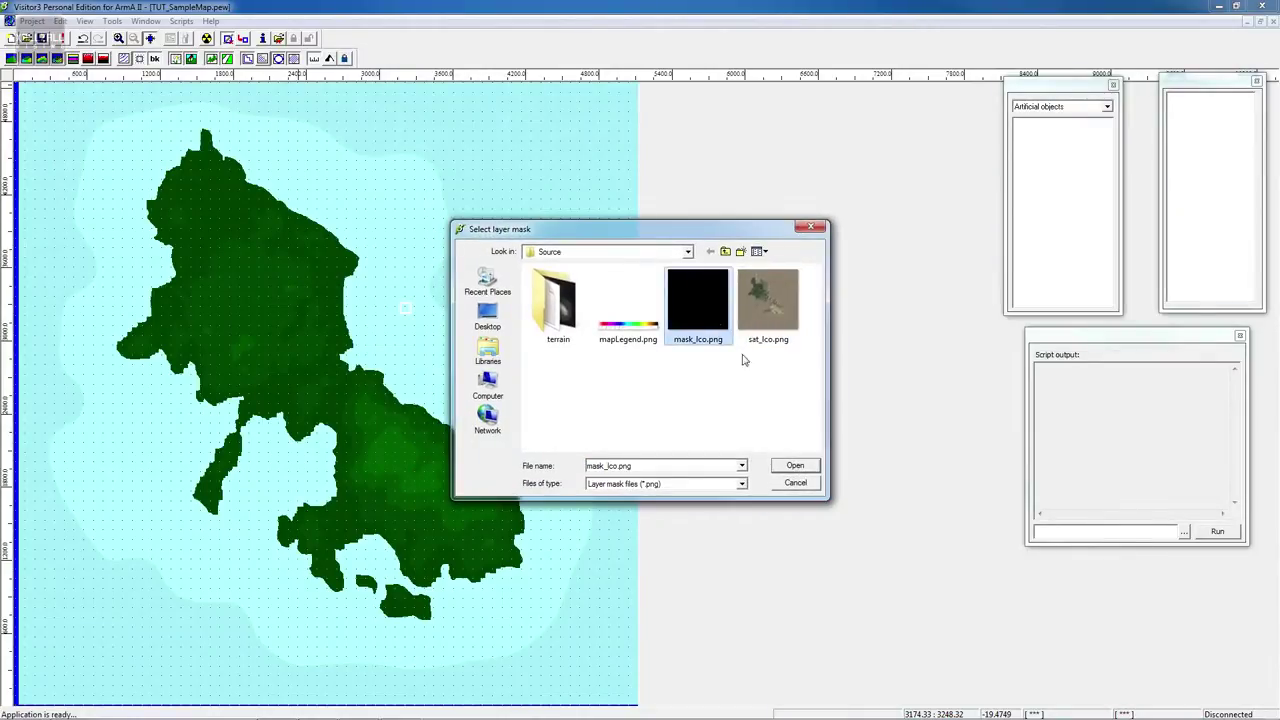
{"action": "left_click", "coordinate": [797, 467]}
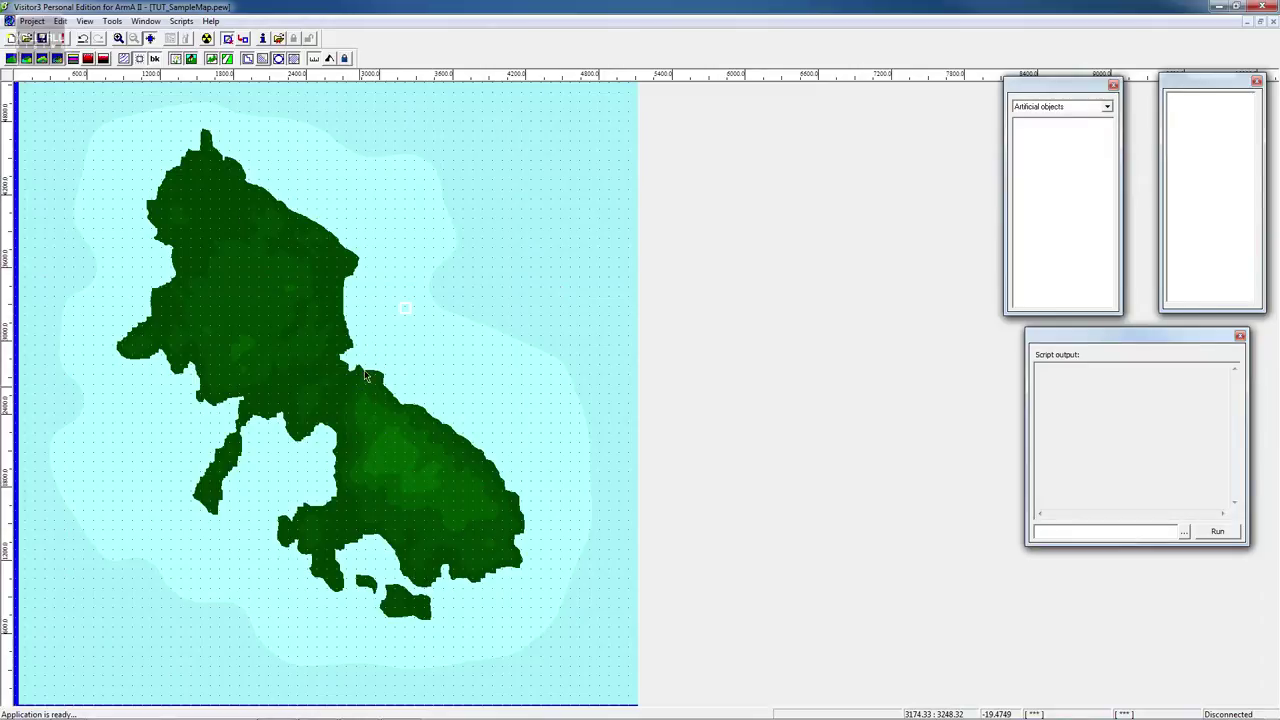
Set the map cursor near the middle of the island, launch the Buldozer 3D preview and move its console window aside
{"action": "left_click", "coordinate": [351, 422]}
{"action": "left_click", "coordinate": [181, 21]}
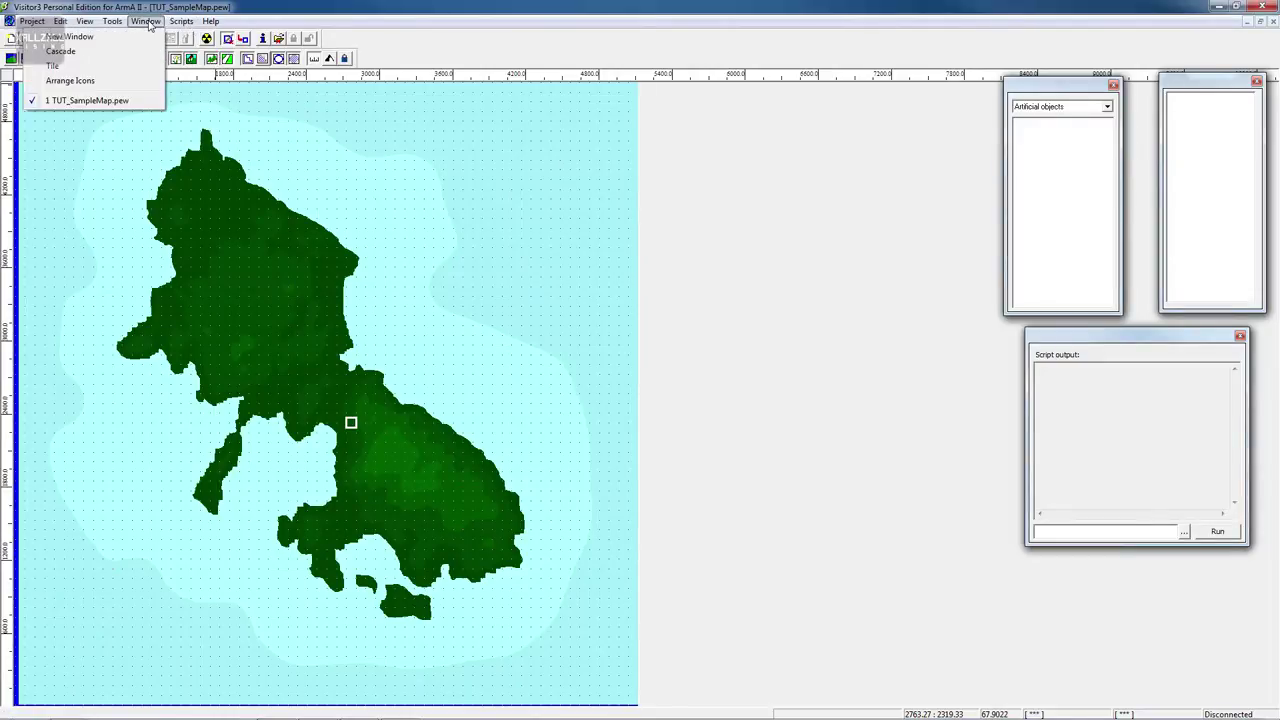
{"action": "left_click", "coordinate": [148, 22]}
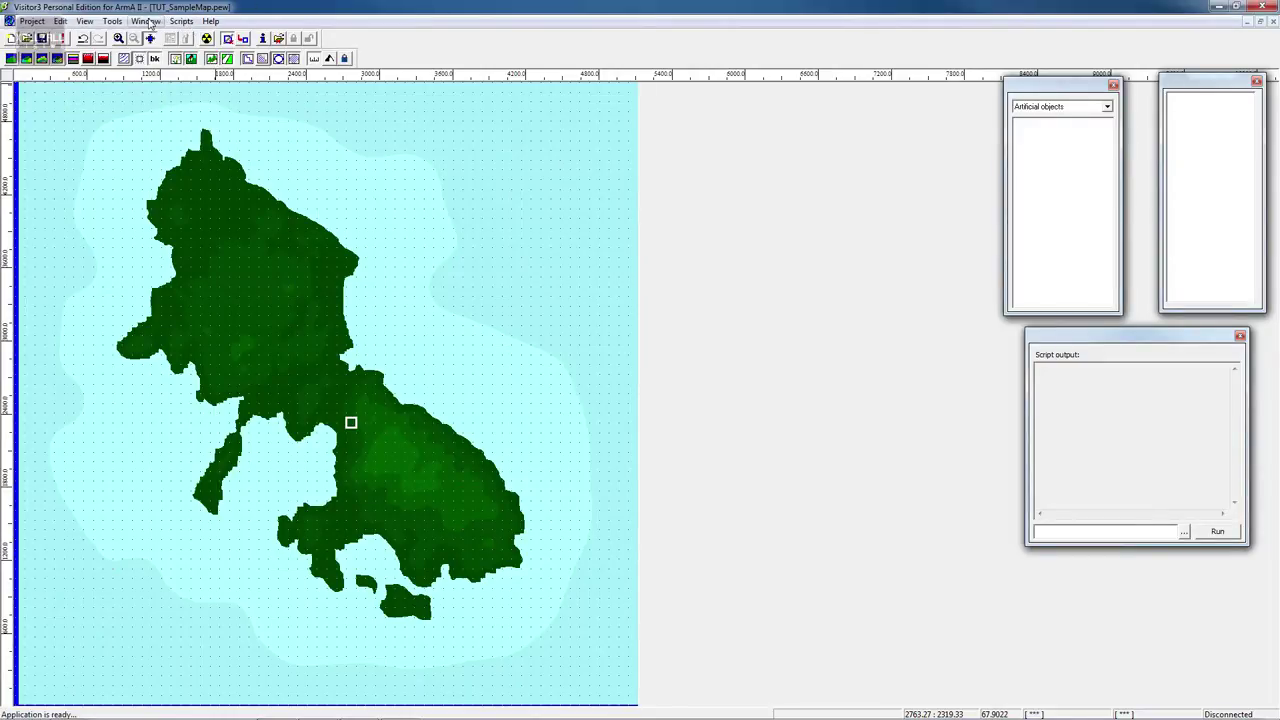
{"action": "left_click", "coordinate": [64, 40]}
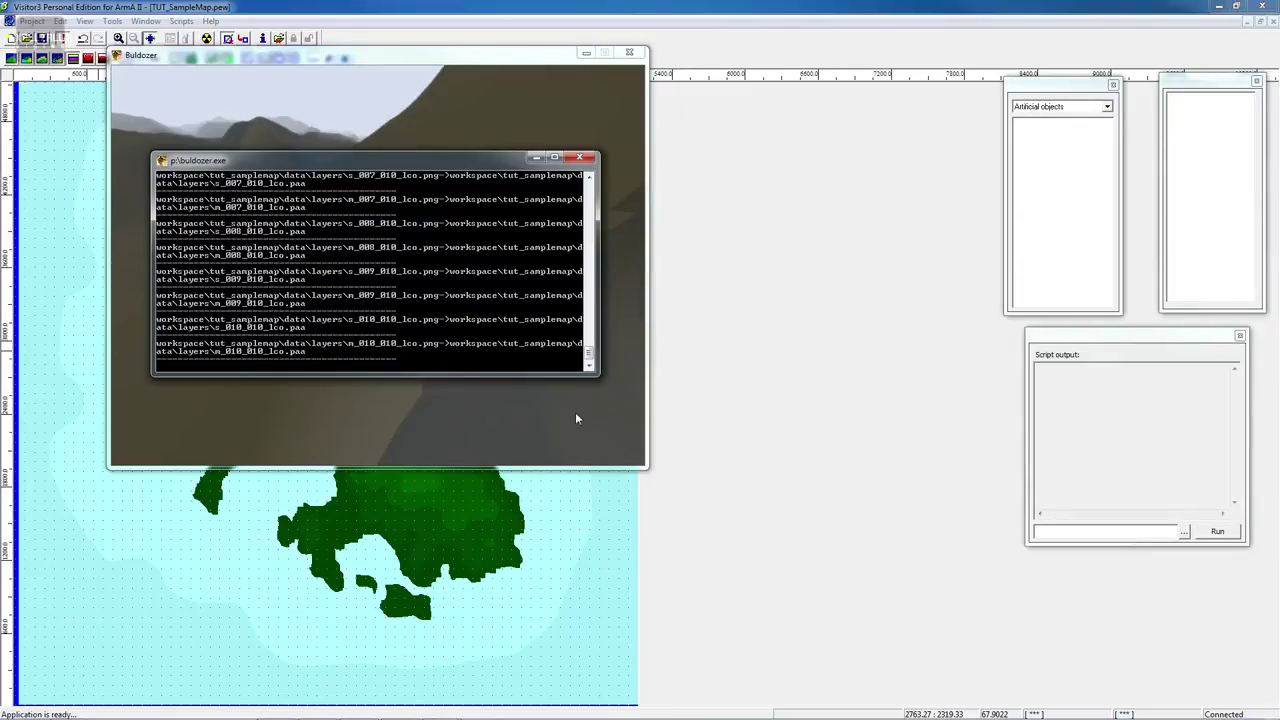
{"action": "left_click_drag", "start_coordinate": [393, 172], "coordinate": [892, 226]}
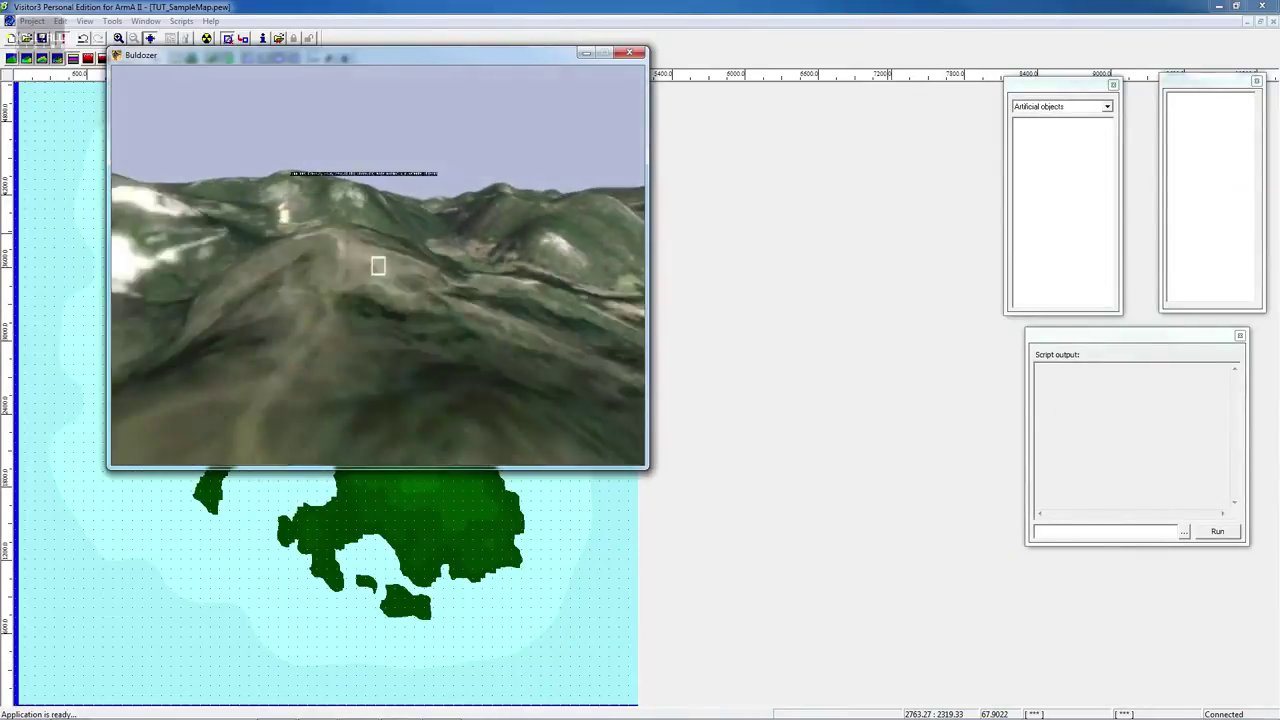
Inspect the satellite-textured terrain in Buldozer from several cursor positions on the island
{"action": "key", "text": "alt+Tab"}
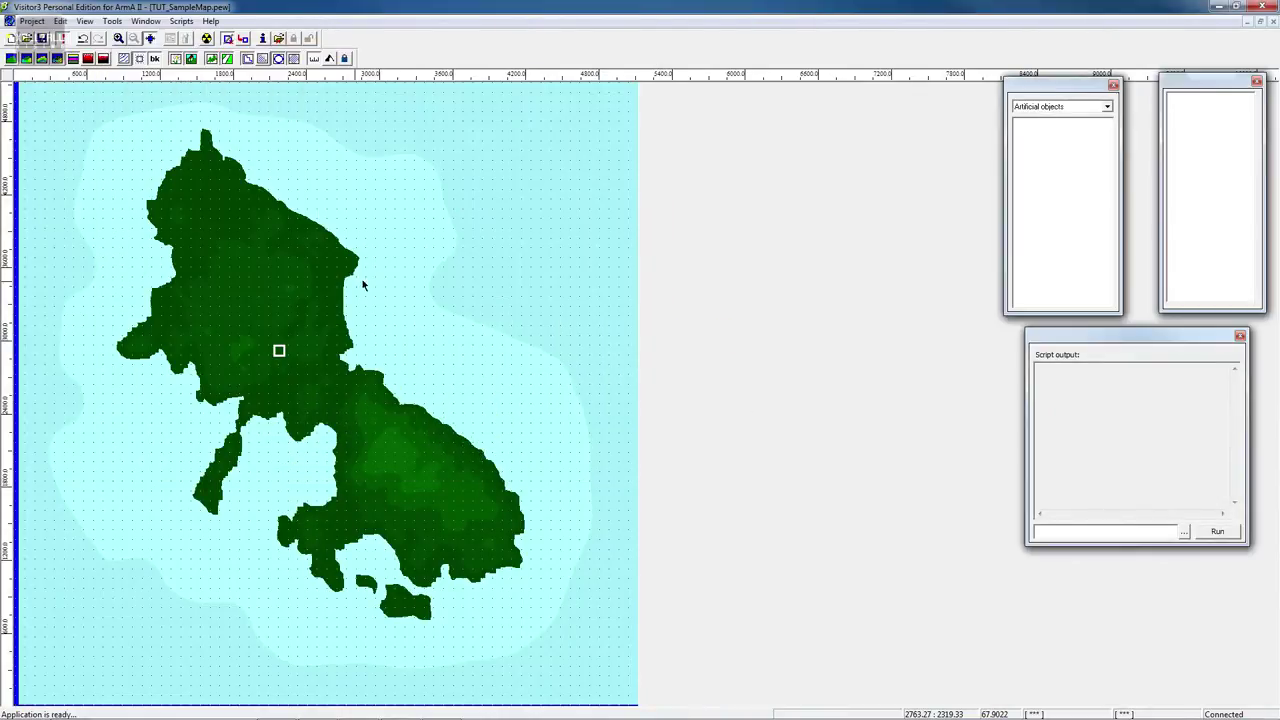
{"action": "left_click", "coordinate": [325, 383]}
{"action": "left_click", "coordinate": [391, 434]}
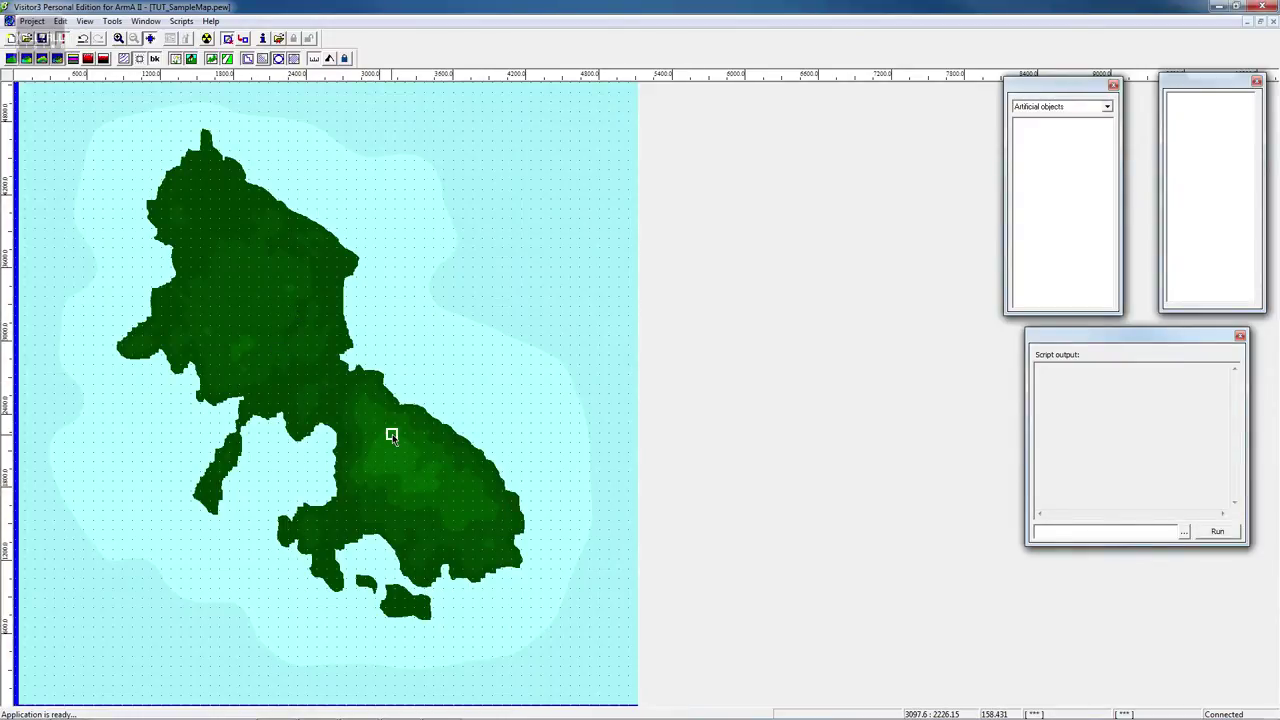
{"action": "left_click", "coordinate": [242, 277]}
{"action": "left_click", "coordinate": [323, 390]}
{"action": "key", "text": "alt+Tab"}
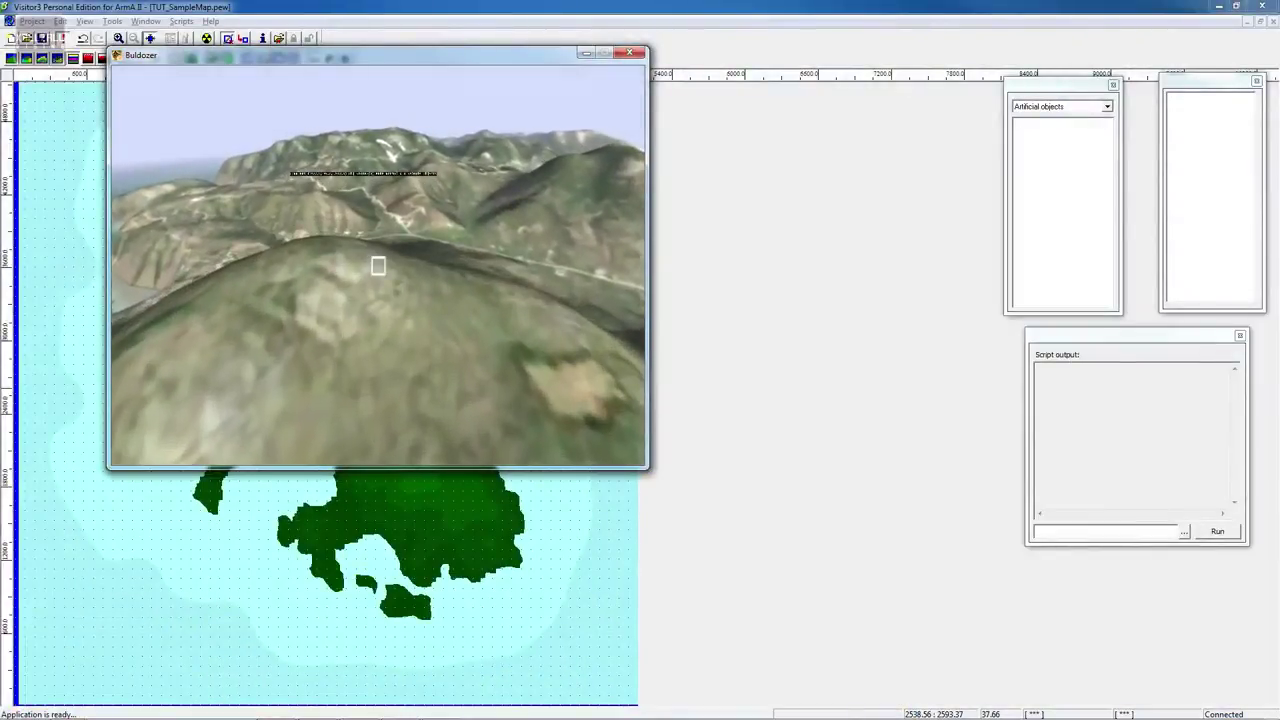
{"action": "key", "text": "alt+Tab"}
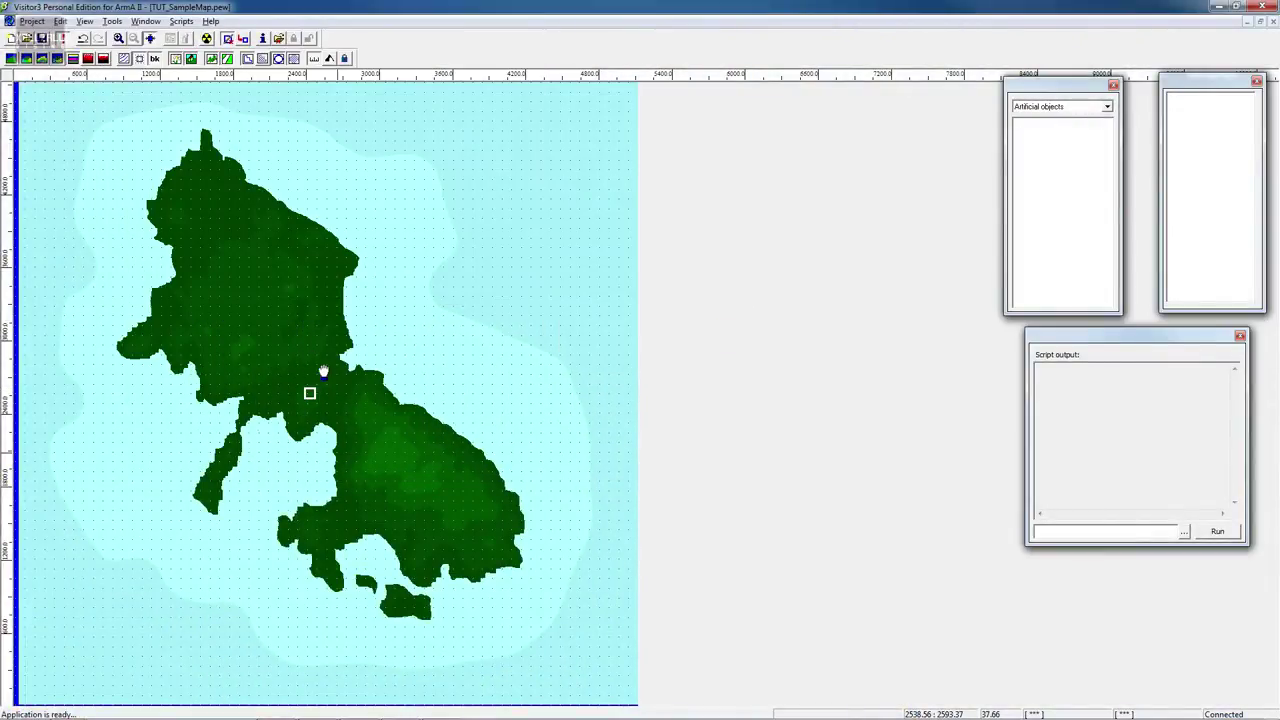
Set the map cursor in the interior of the island's northern half and show that area close up
{"action": "left_click", "coordinate": [259, 287]}
{"action": "scroll", "coordinate": [266, 300], "scroll_direction": "up", "scroll_amount": 4}
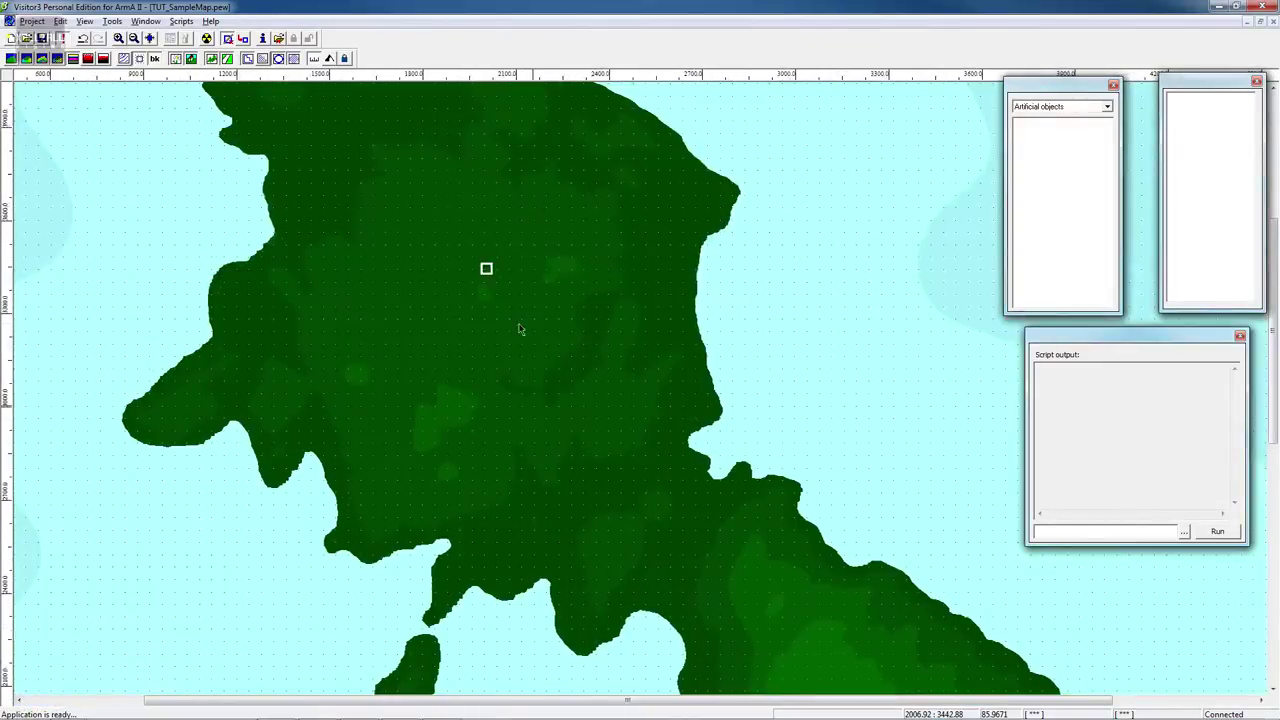
{"action": "right_click_drag", "start_coordinate": [520, 331], "coordinate": [487, 423]}
{"action": "scroll", "coordinate": [450, 368], "scroll_direction": "down", "scroll_amount": 1}
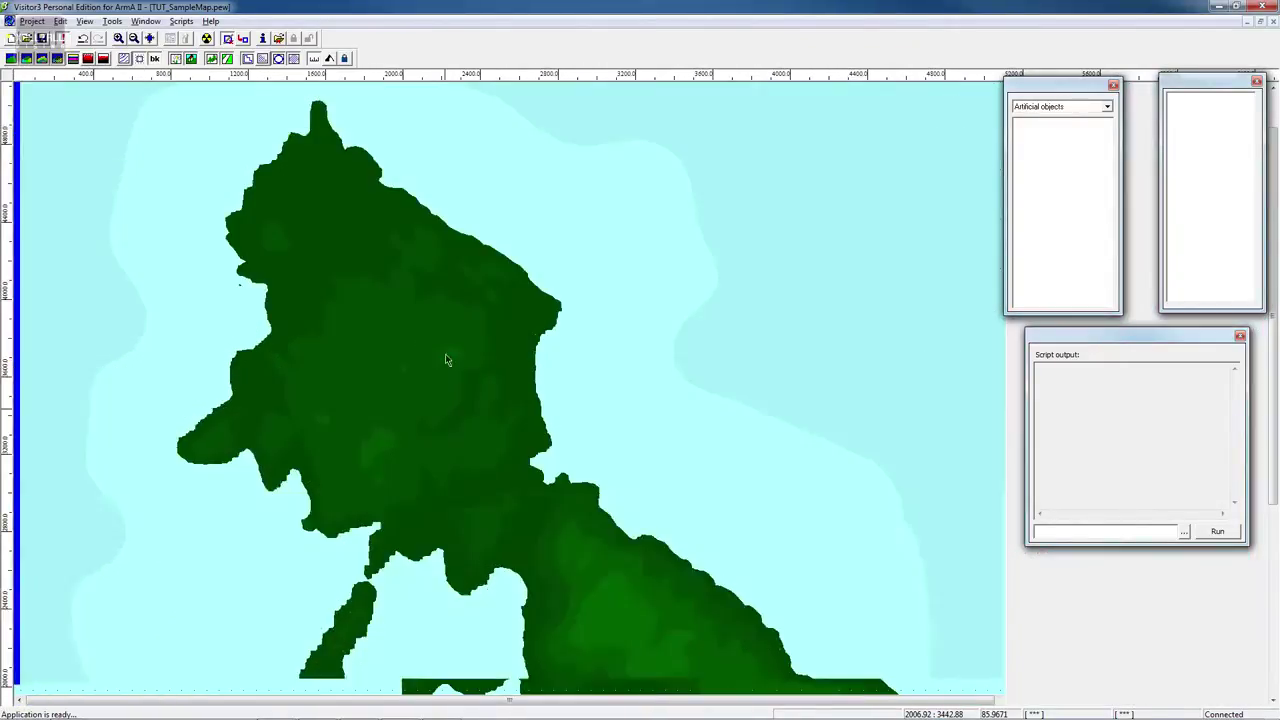
{"action": "scroll", "coordinate": [440, 371], "scroll_direction": "up", "scroll_amount": 3}
{"action": "mouse_move", "coordinate": [393, 353]}
{"action": "right_mouse_down"}
{"action": "mouse_move", "coordinate": [423, 306]}
{"action": "mouse_move", "coordinate": [534, 340]}
{"action": "mouse_move", "coordinate": [574, 391]}
{"action": "mouse_move", "coordinate": [543, 395]}
{"action": "right_mouse_up"}
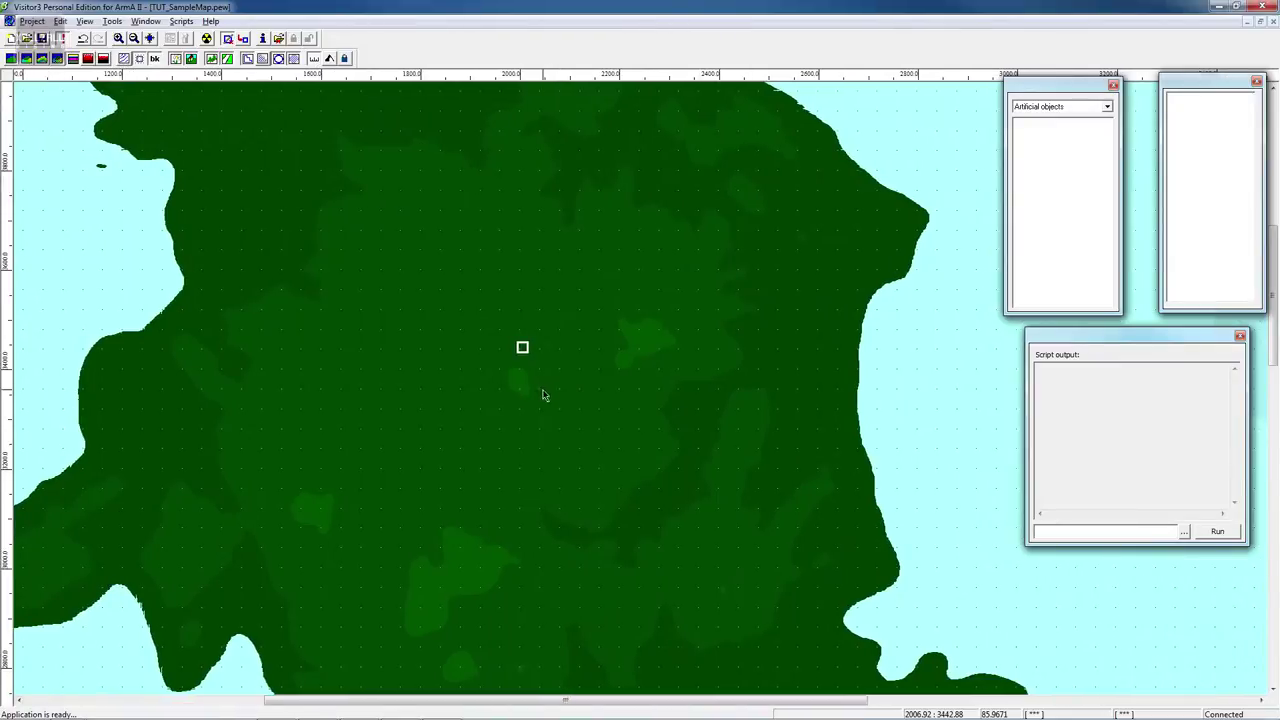
Open the Artificial Objects definition and start browsing for an object model to add
{"action": "left_click", "coordinate": [182, 21]}
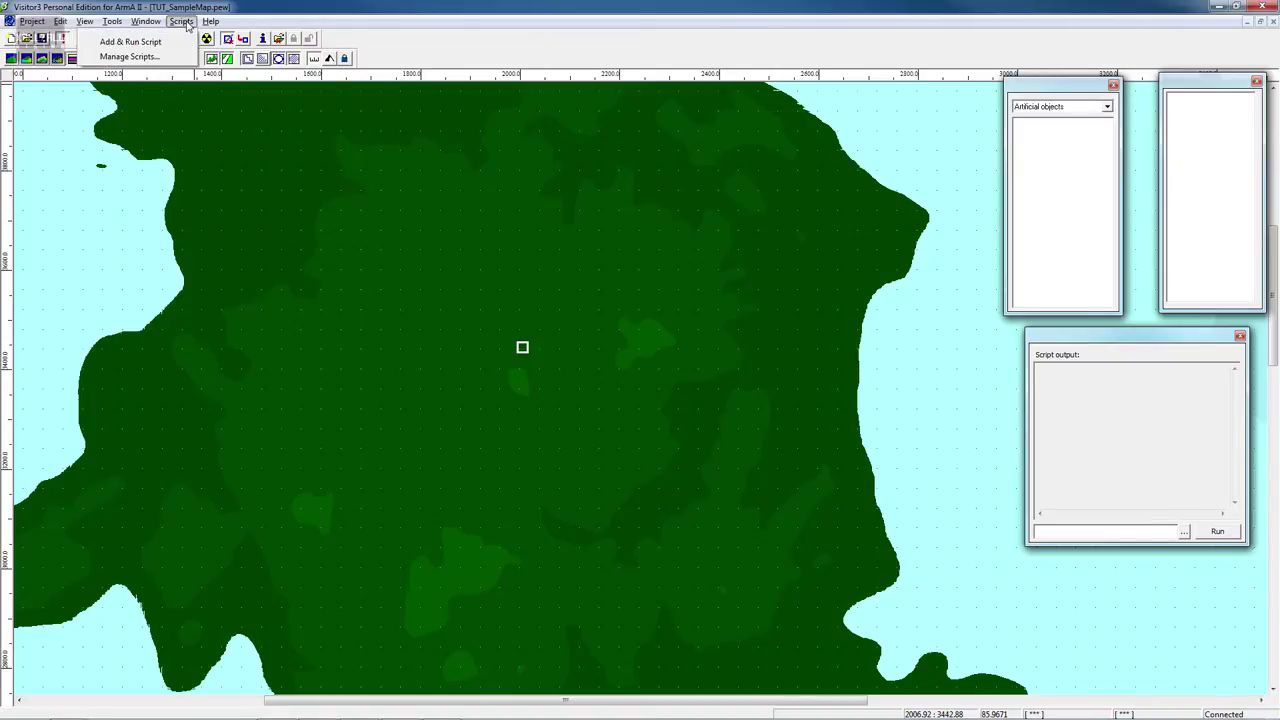
{"action": "left_click", "coordinate": [132, 22]}
{"action": "left_click", "coordinate": [182, 21]}
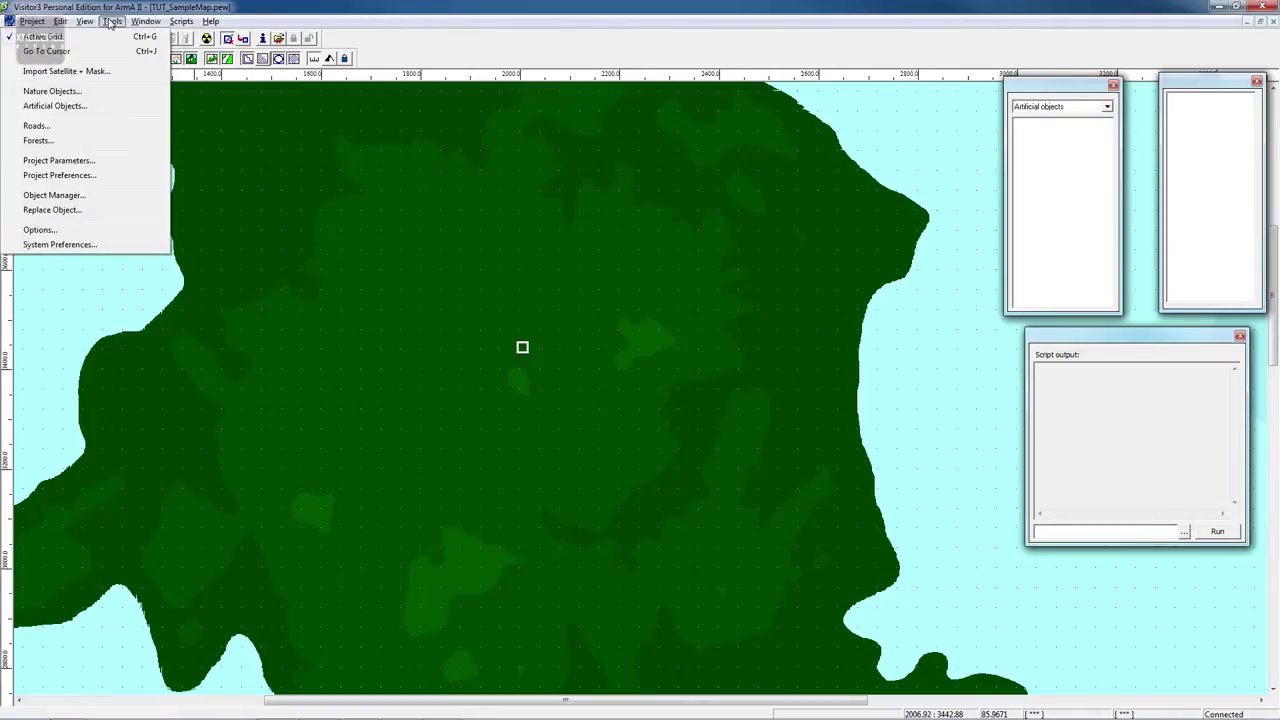
{"action": "left_click", "coordinate": [97, 107]}
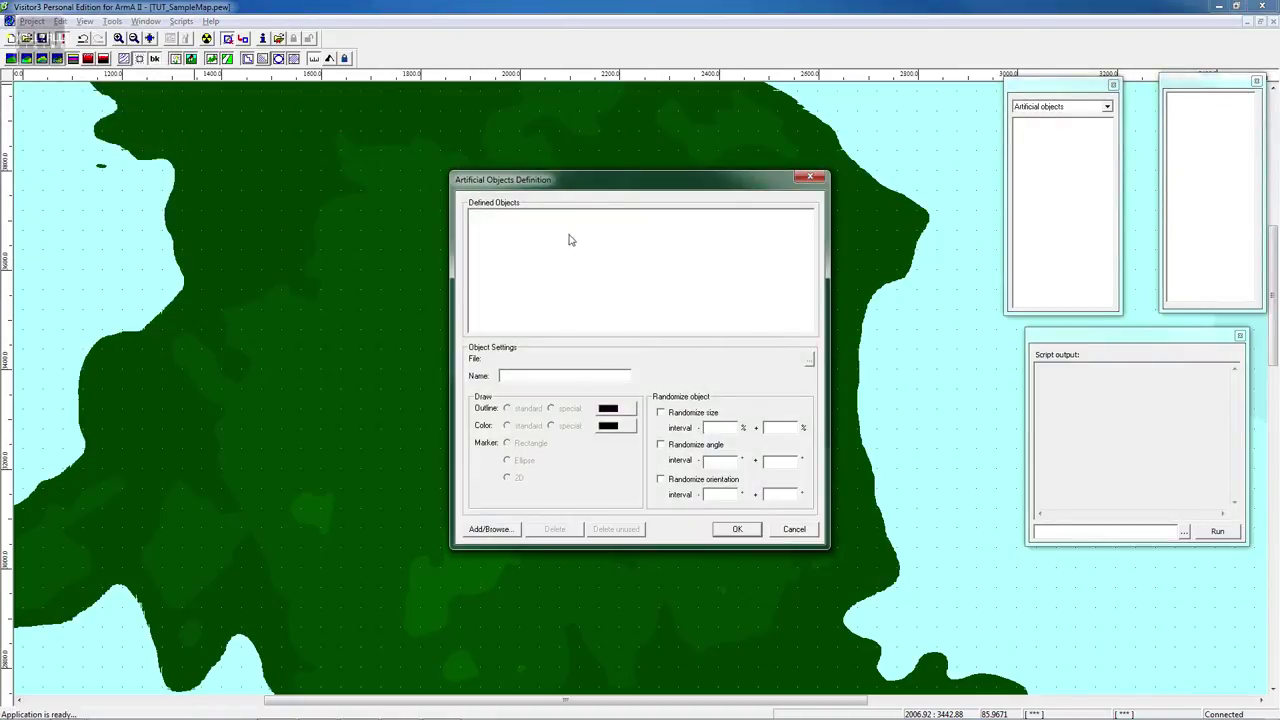
{"action": "left_click_drag", "start_coordinate": [578, 186], "coordinate": [642, 135]}
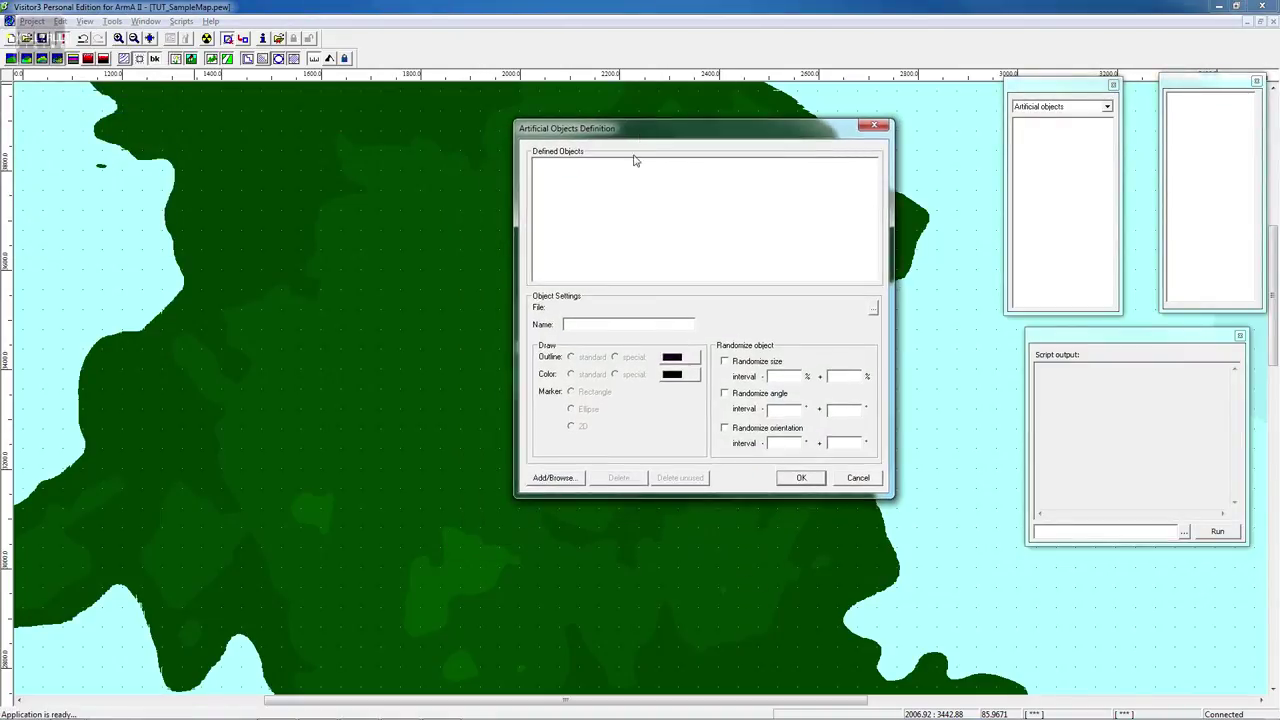
{"action": "left_click", "coordinate": [566, 478]}
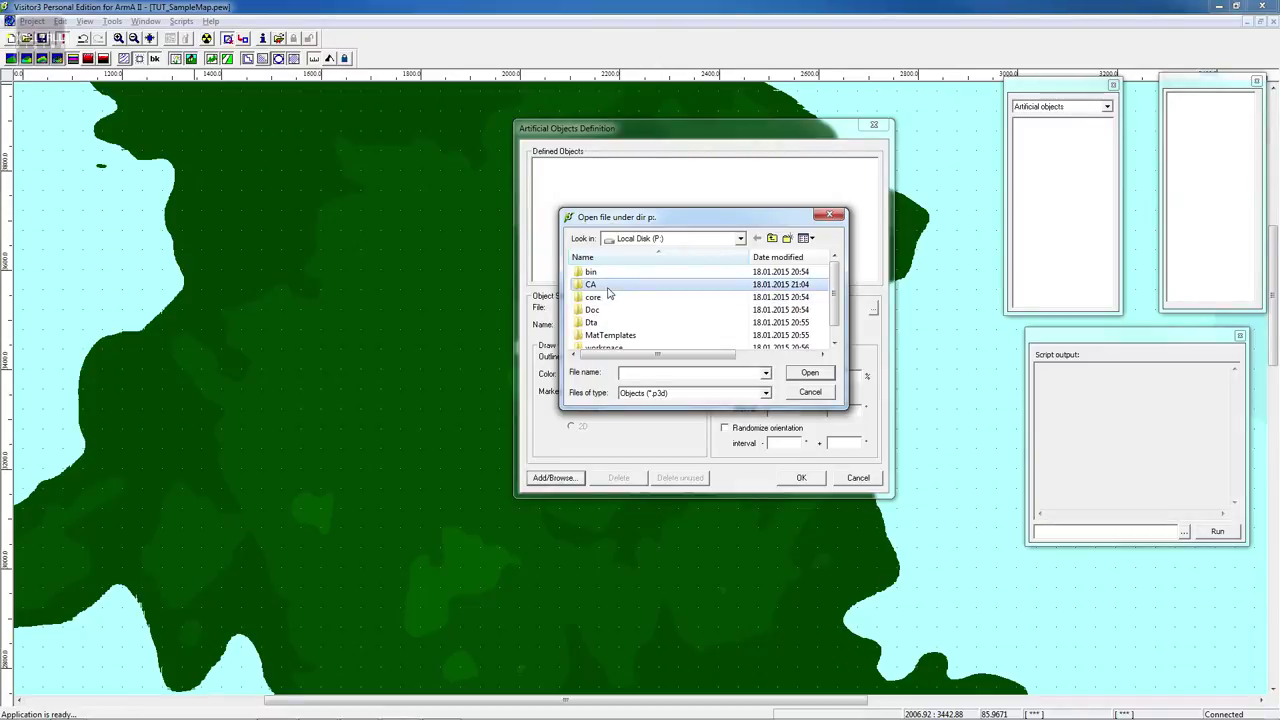
Browse to the A_GENERALSTORE_01 model folder inside CA\buildings2 on the P: drive
{"action": "mouse_move", "coordinate": [609, 288]}
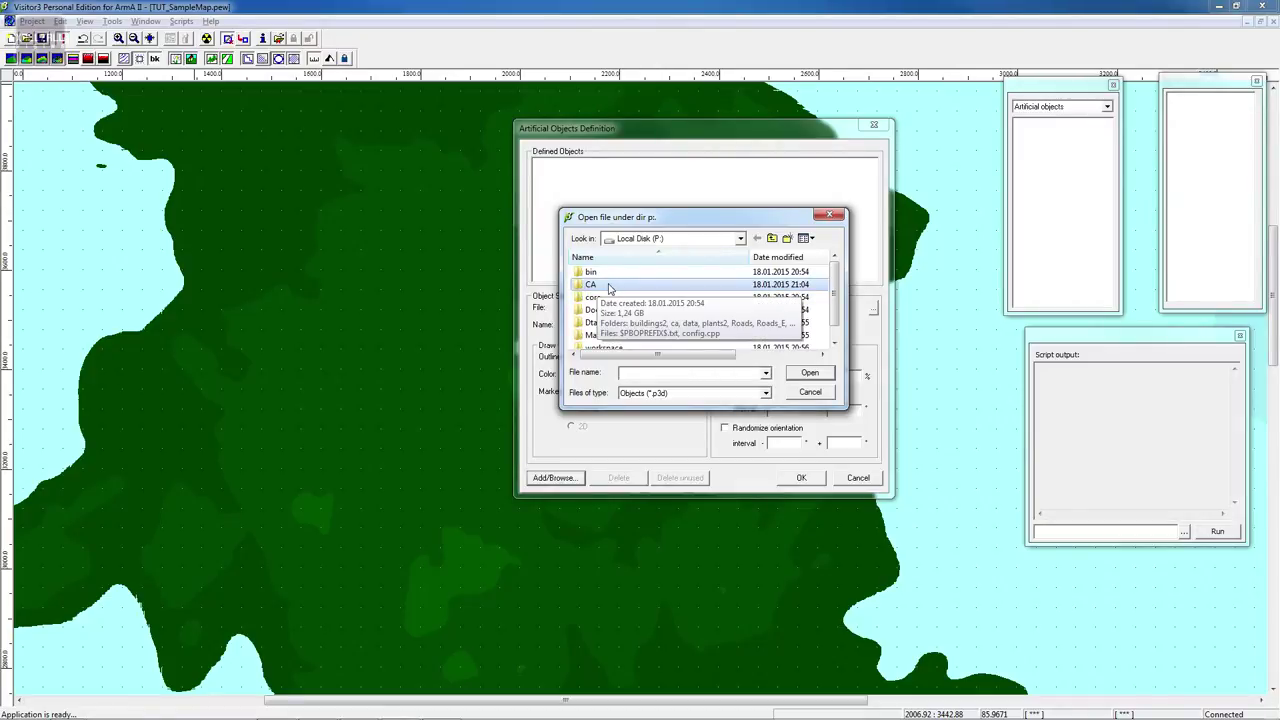
{"action": "double_click", "coordinate": [609, 286]}
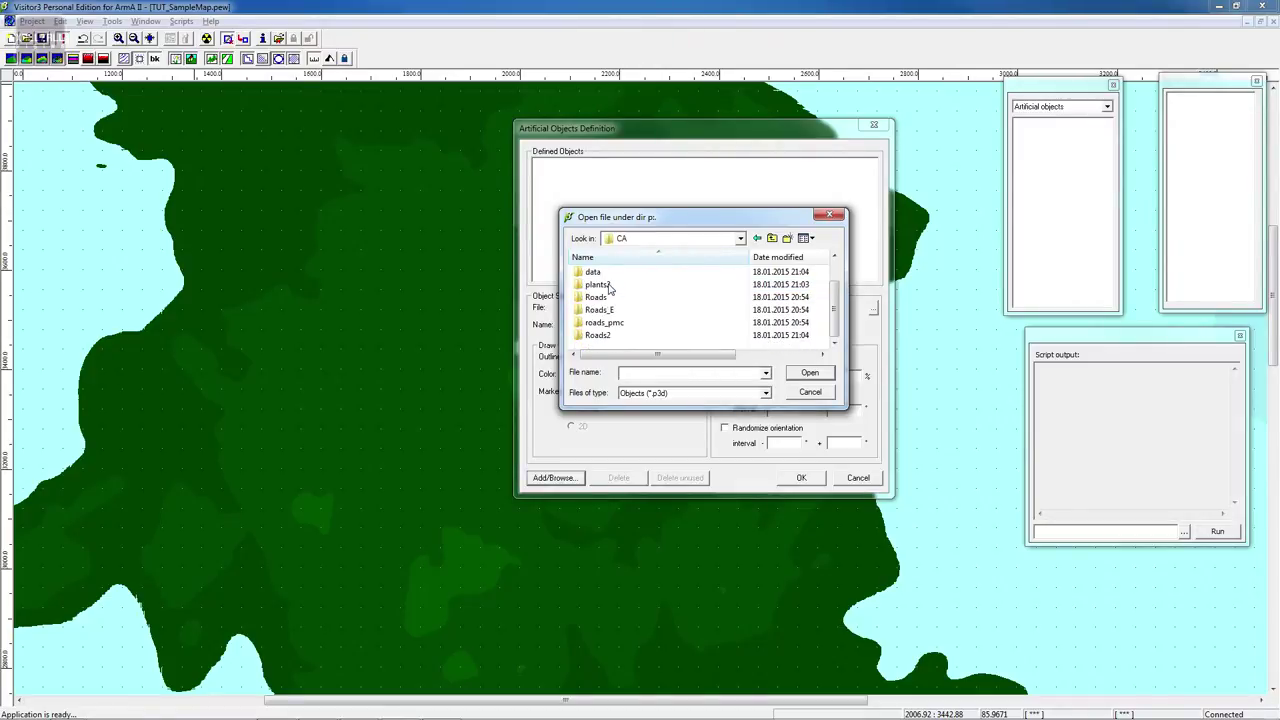
{"action": "mouse_move", "coordinate": [609, 288]}
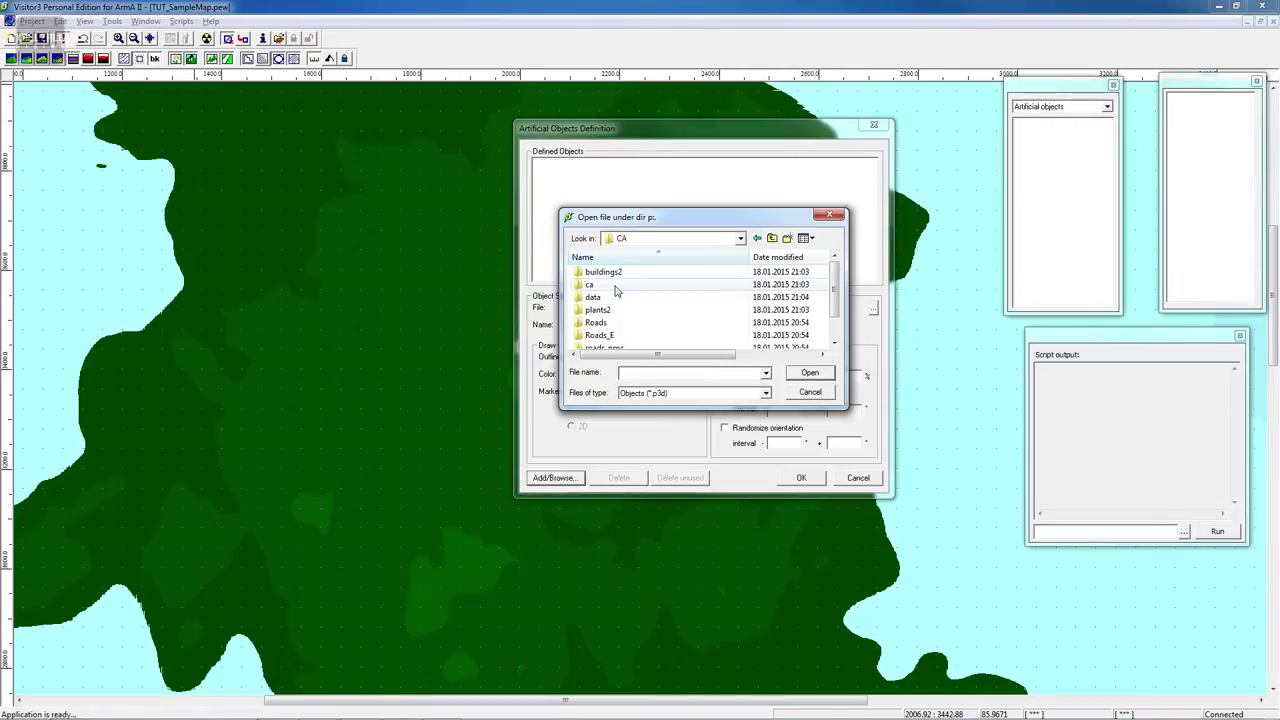
{"action": "scroll", "coordinate": [609, 300], "scroll_direction": "down", "scroll_amount": 1}
{"action": "scroll", "coordinate": [609, 300], "scroll_direction": "up", "scroll_amount": 1}
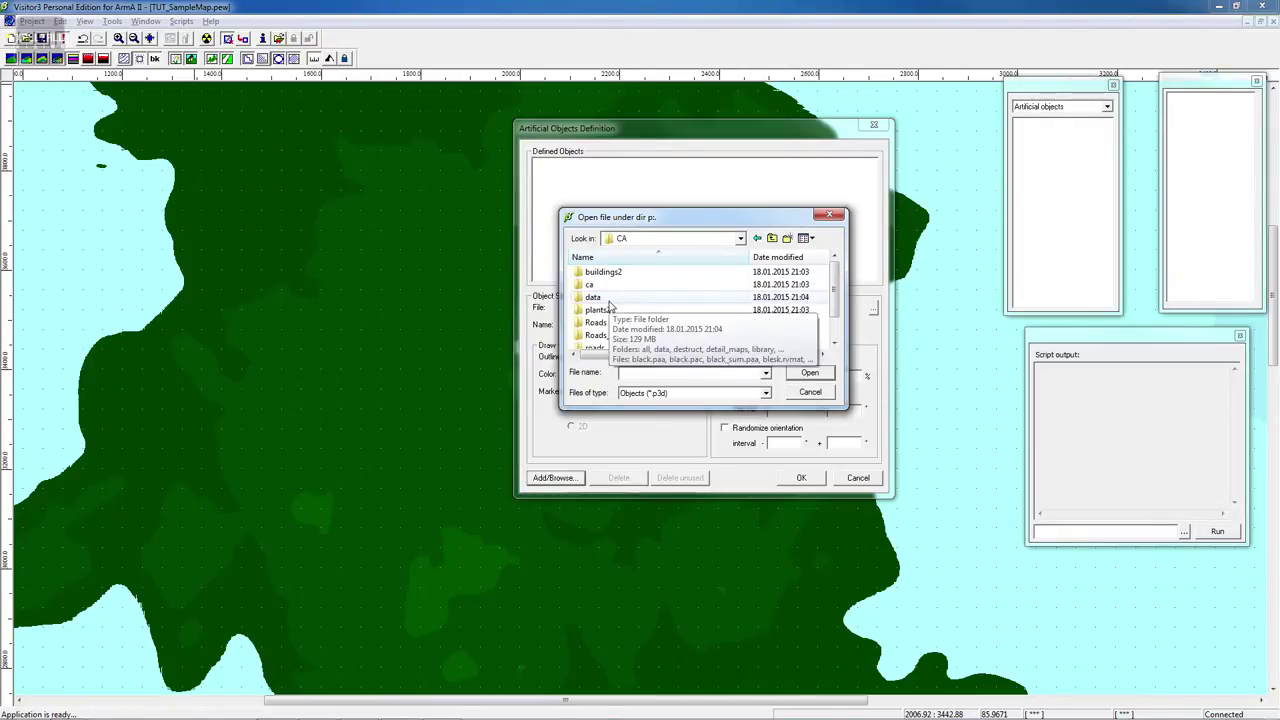
{"action": "double_click", "coordinate": [605, 272]}
{"action": "scroll", "coordinate": [627, 277], "scroll_direction": "down", "scroll_amount": 10}
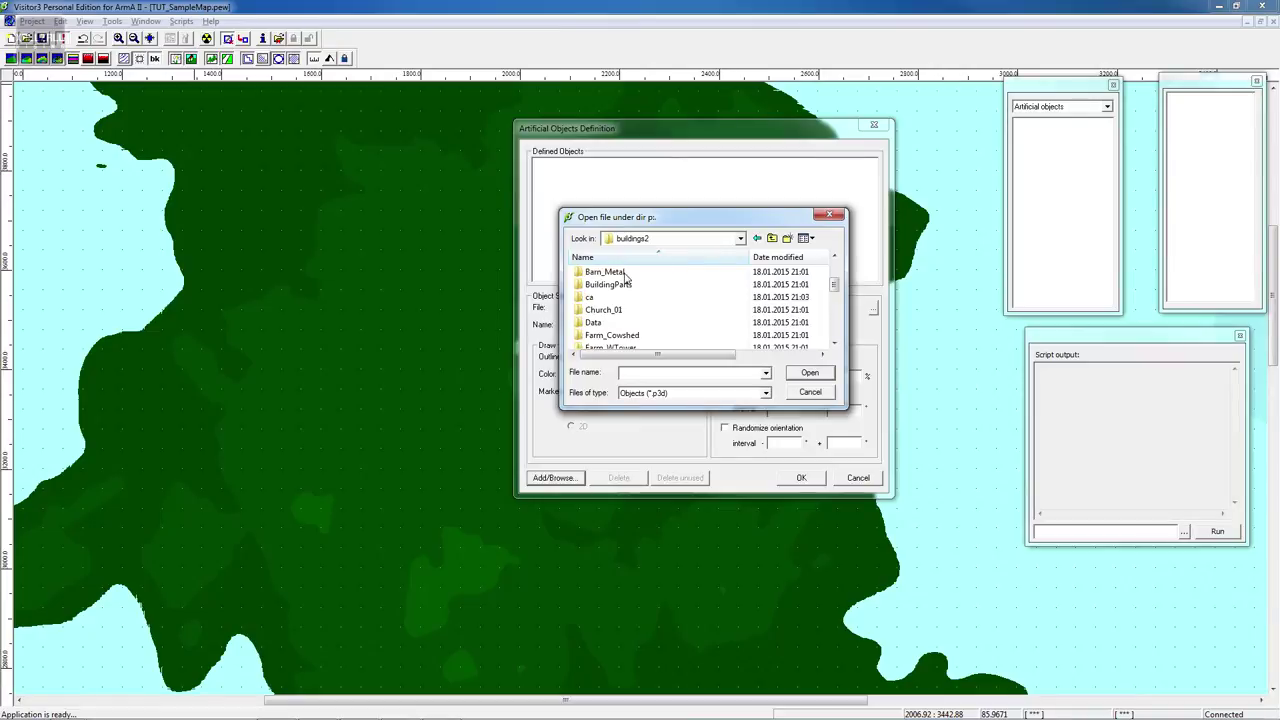
{"action": "scroll", "coordinate": [627, 277], "scroll_direction": "up", "scroll_amount": 8}
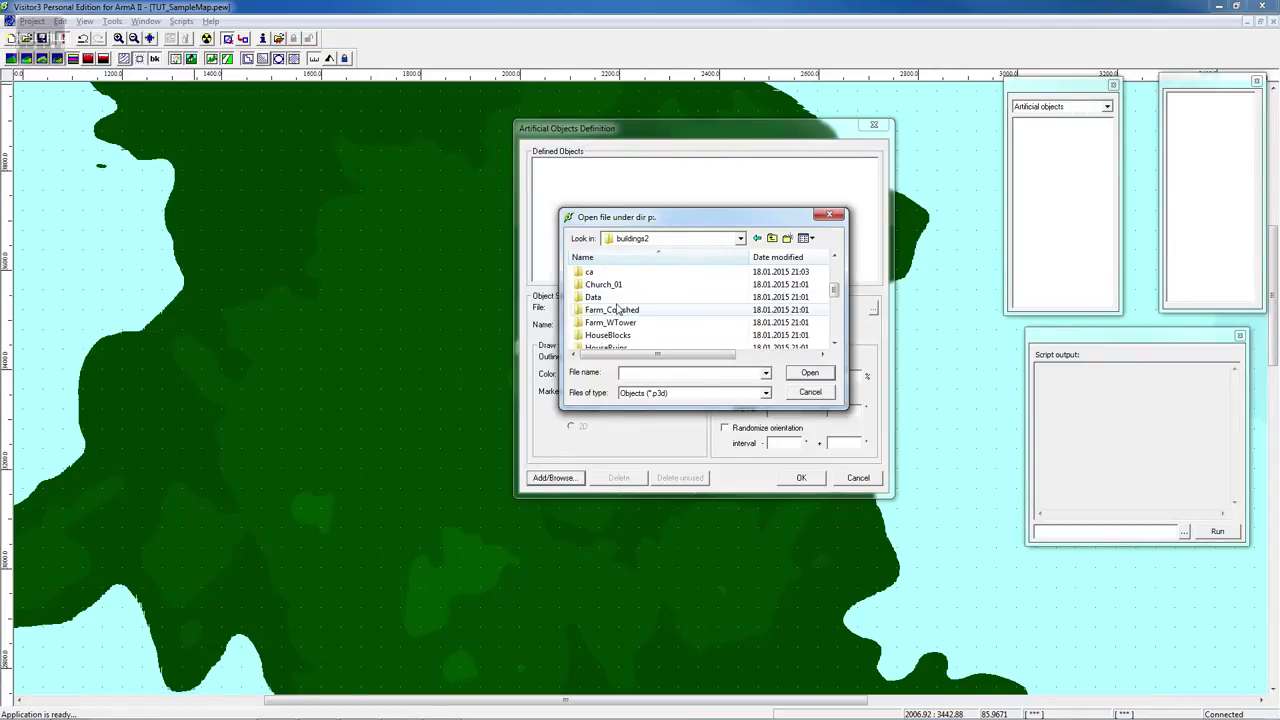
{"action": "scroll", "coordinate": [633, 307], "scroll_direction": "down", "scroll_amount": 3}
{"action": "scroll", "coordinate": [630, 303], "scroll_direction": "up", "scroll_amount": 6}
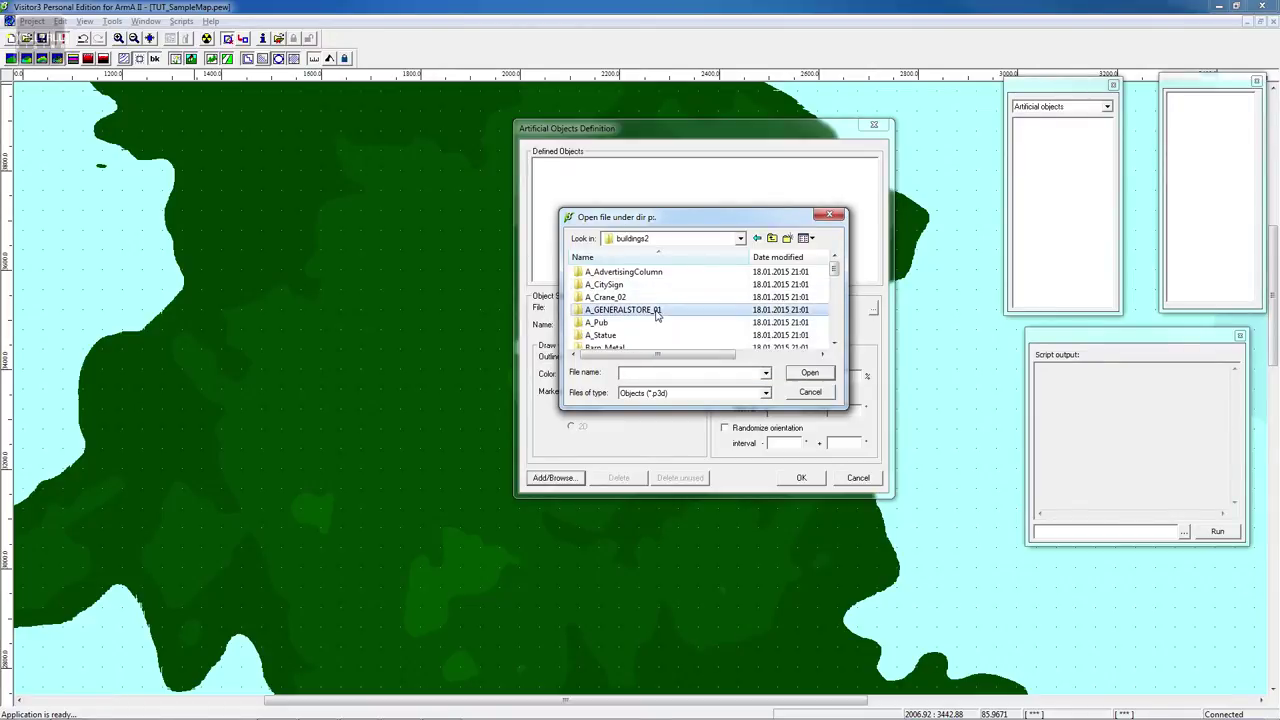
{"action": "double_click", "coordinate": [657, 313]}
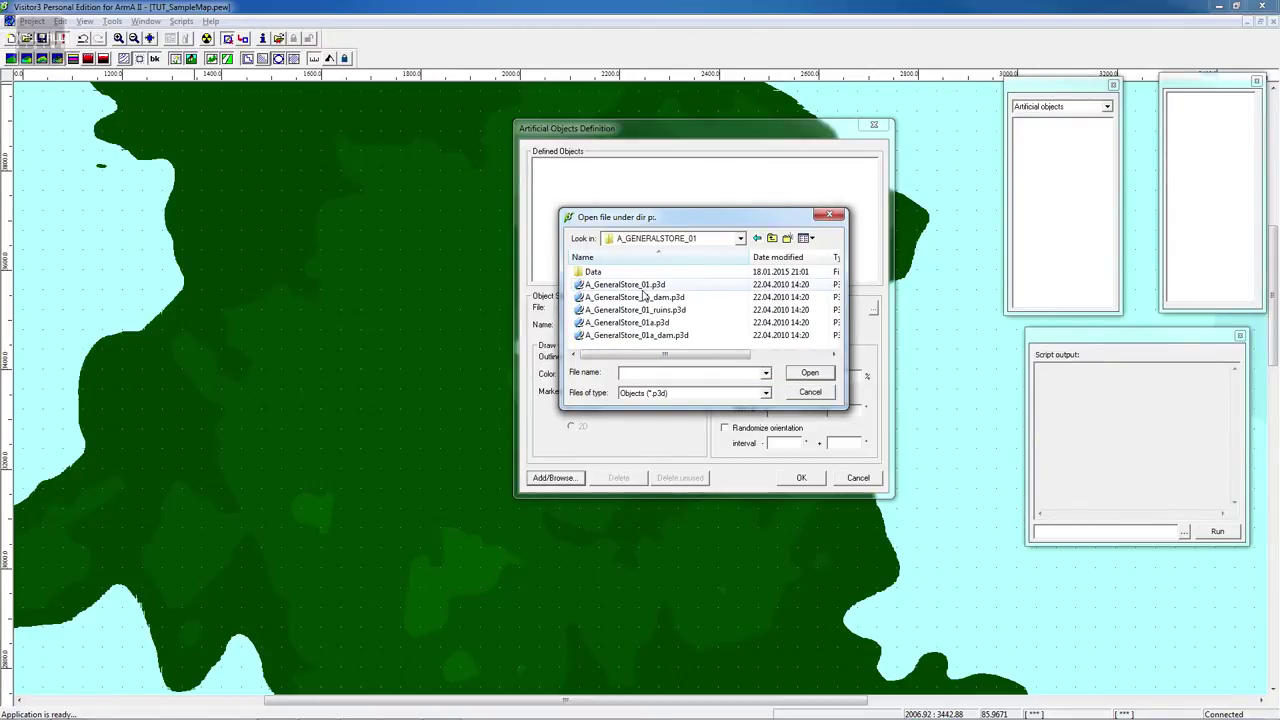
Add the A_GeneralStore_01.p3d and A_GeneralStore_01_dam.p3d models to the defined artificial objects
{"action": "left_click", "coordinate": [640, 285]}
{"action": "left_click", "coordinate": [805, 371]}
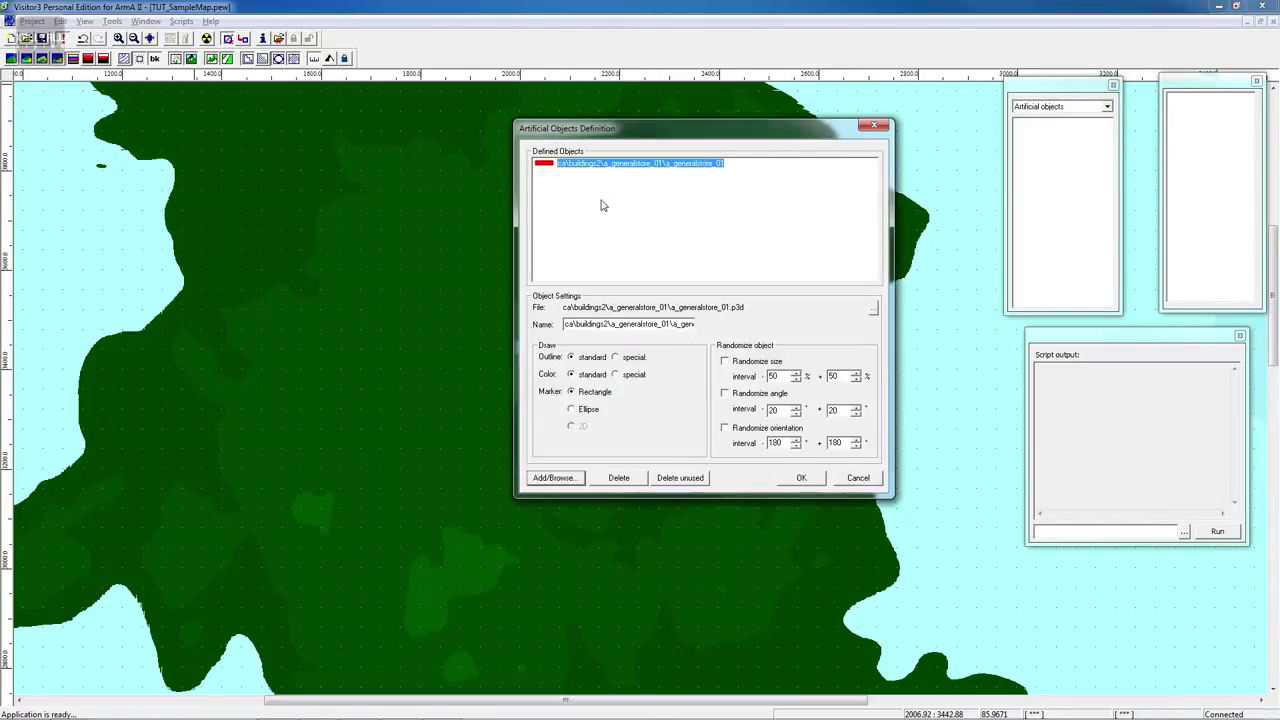
{"action": "left_click", "coordinate": [552, 478]}
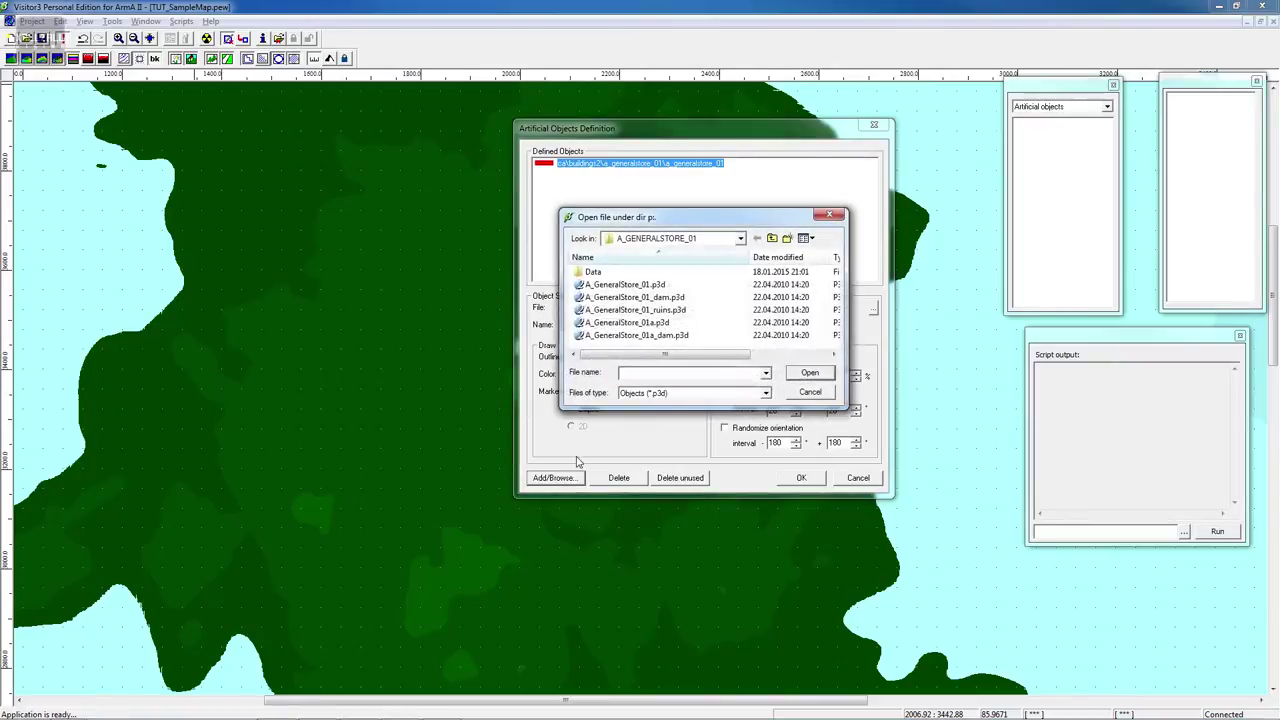
{"action": "left_click", "coordinate": [646, 323]}
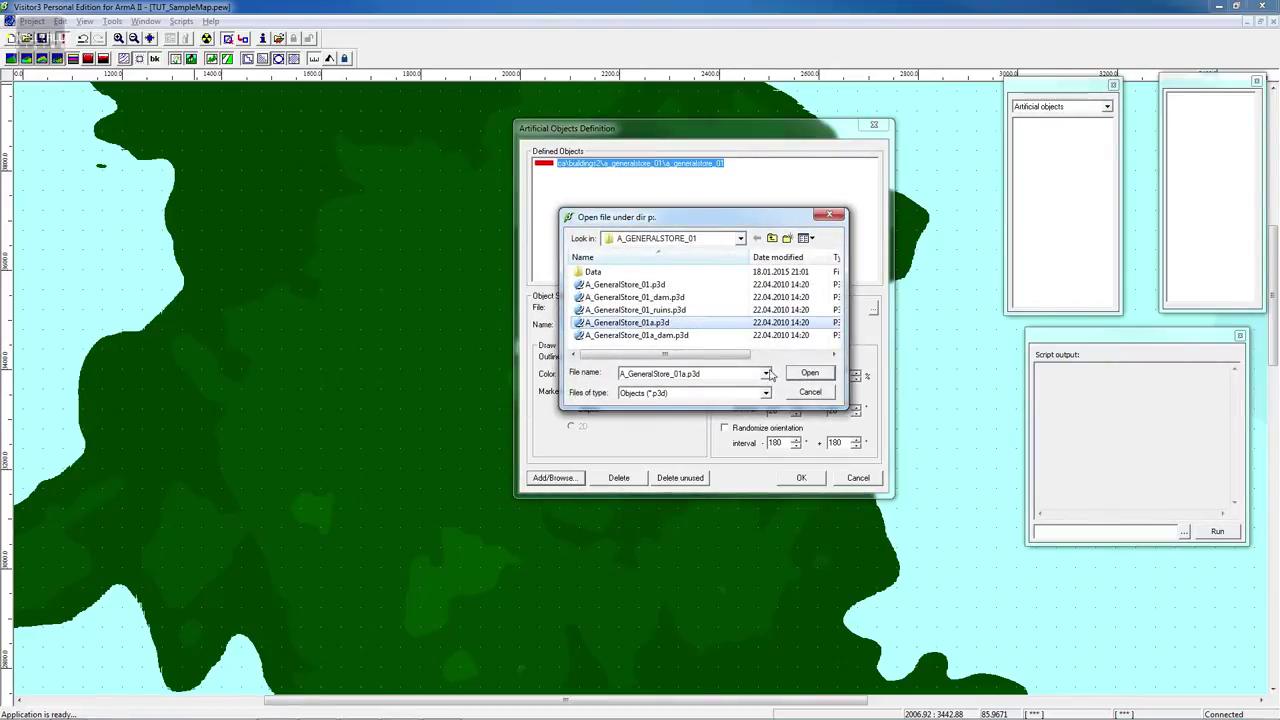
{"action": "left_click", "coordinate": [677, 299]}
{"action": "left_click", "coordinate": [809, 373]}
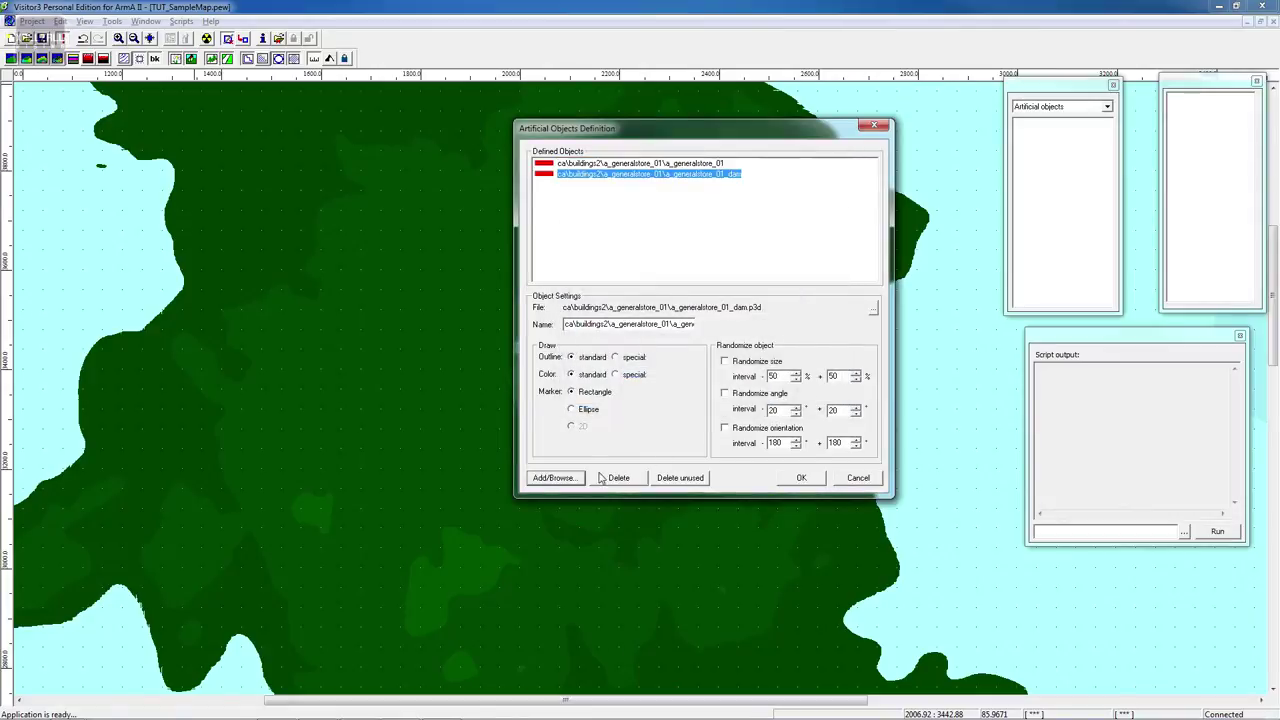
Add the A_GeneralStore_01a_dam.p3d model, try to confirm the three object definitions, and close the definition dialog
{"action": "left_click", "coordinate": [565, 482]}
{"action": "left_click", "coordinate": [626, 323]}
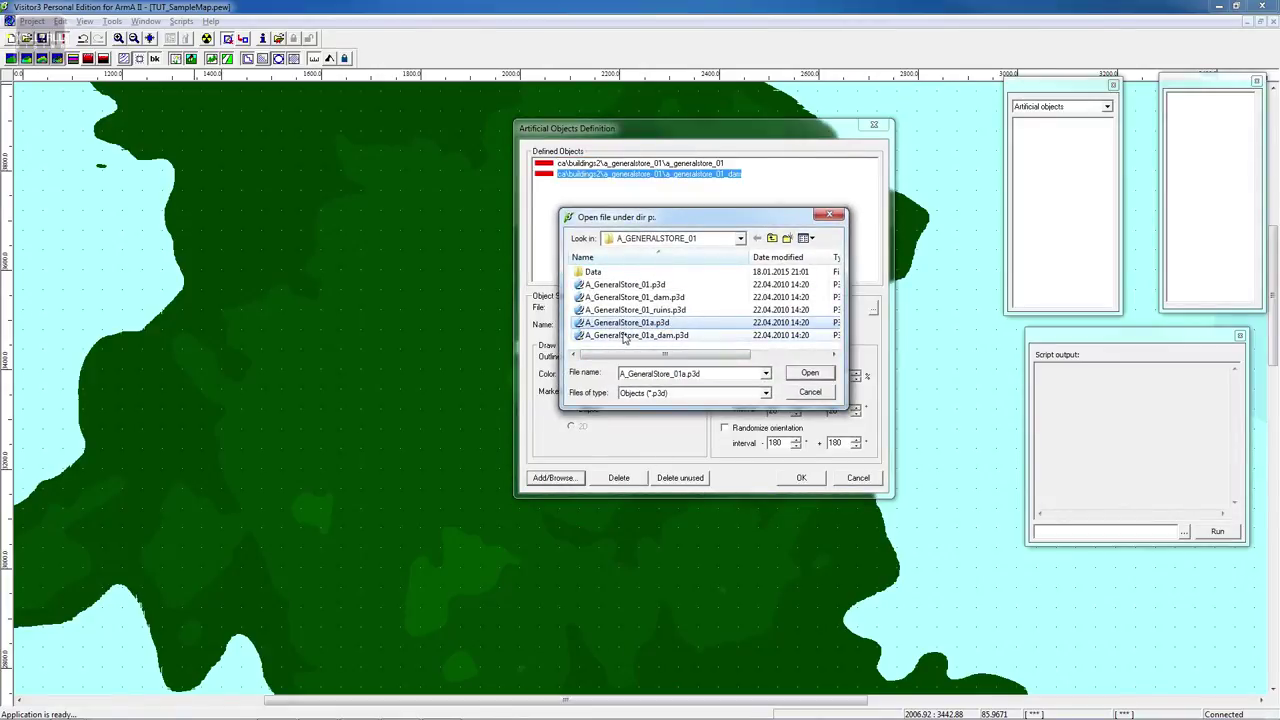
{"action": "left_click", "coordinate": [622, 336], "text": "ctrl"}
{"action": "left_click", "coordinate": [630, 310], "text": "ctrl"}
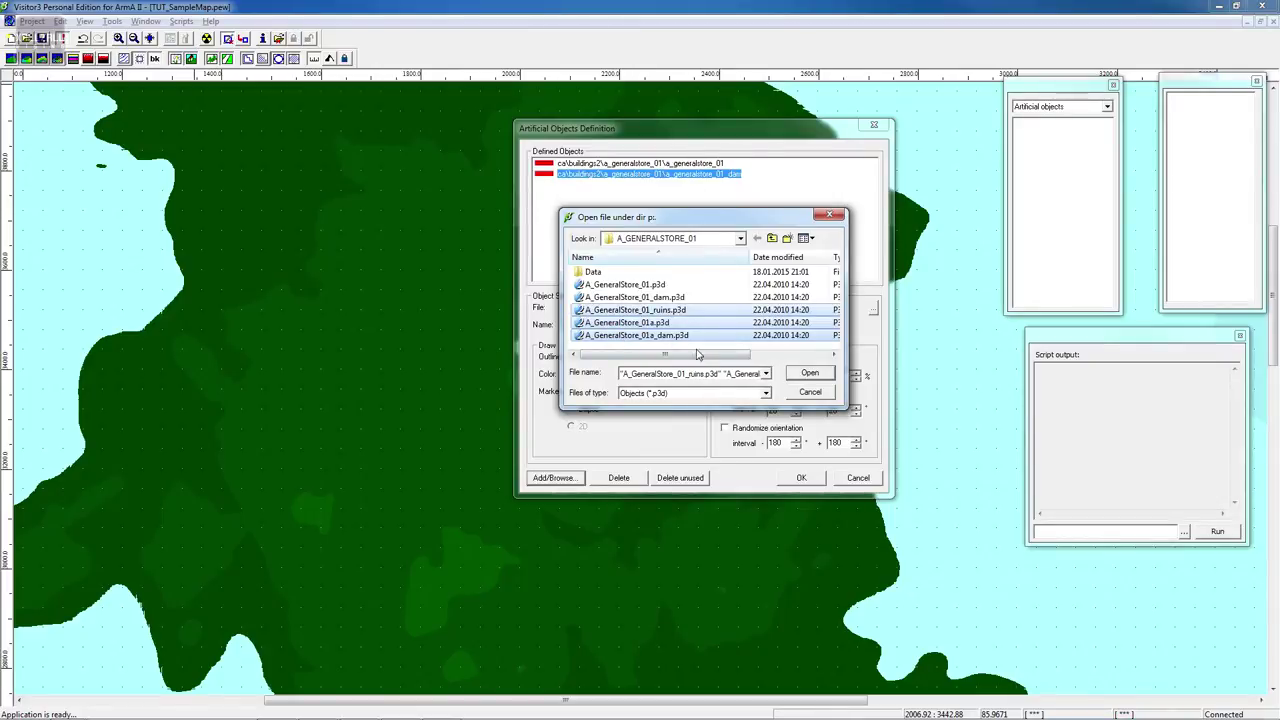
{"action": "left_click", "coordinate": [668, 335]}
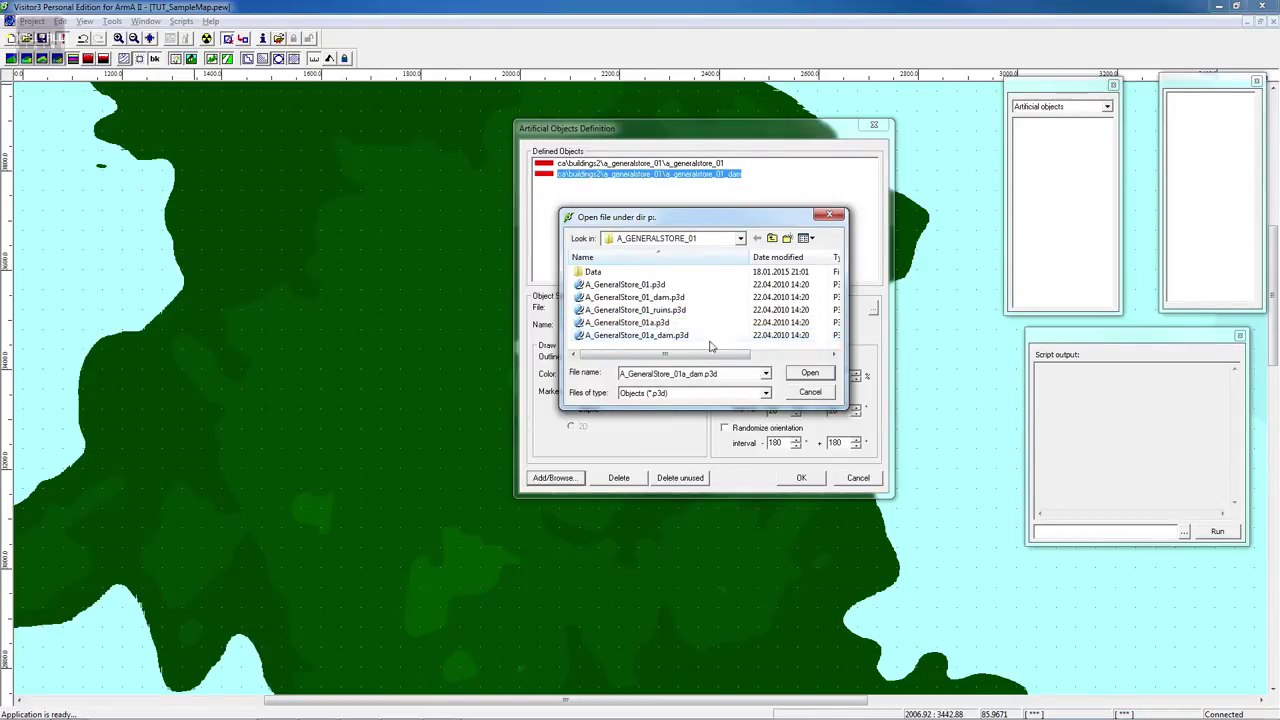
{"action": "left_click", "coordinate": [808, 373]}
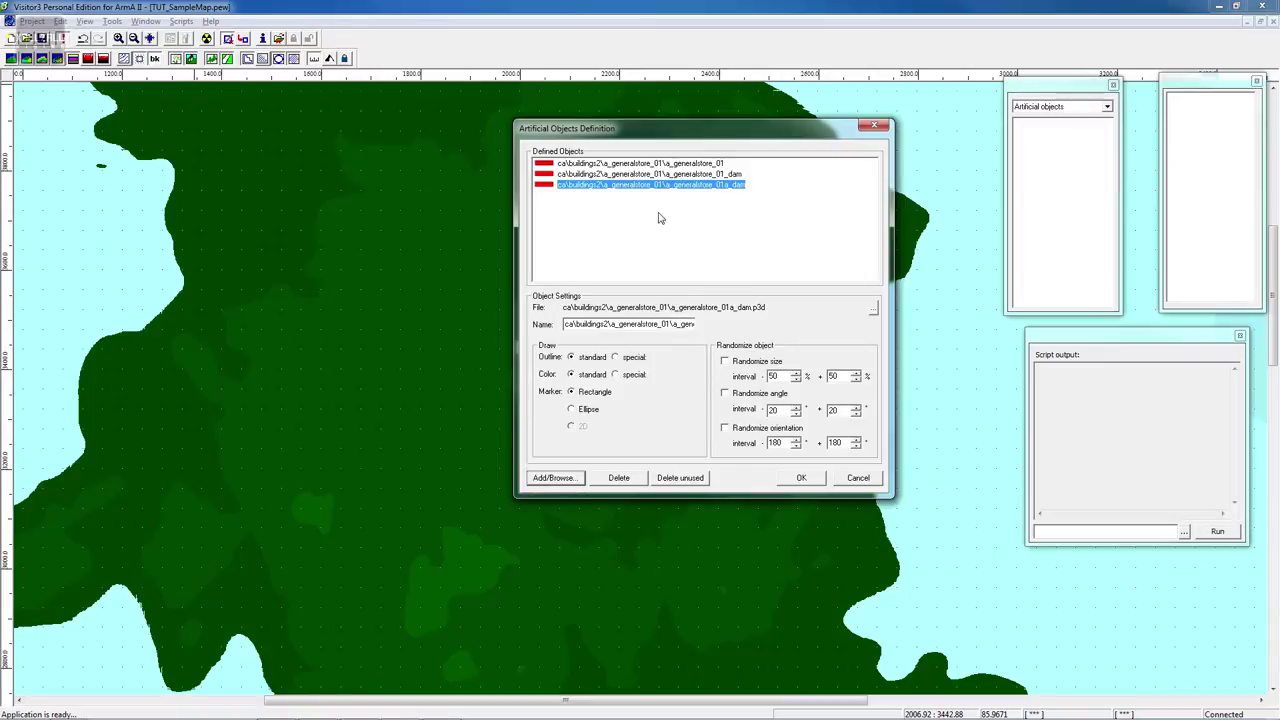
{"action": "left_click", "coordinate": [801, 478]}
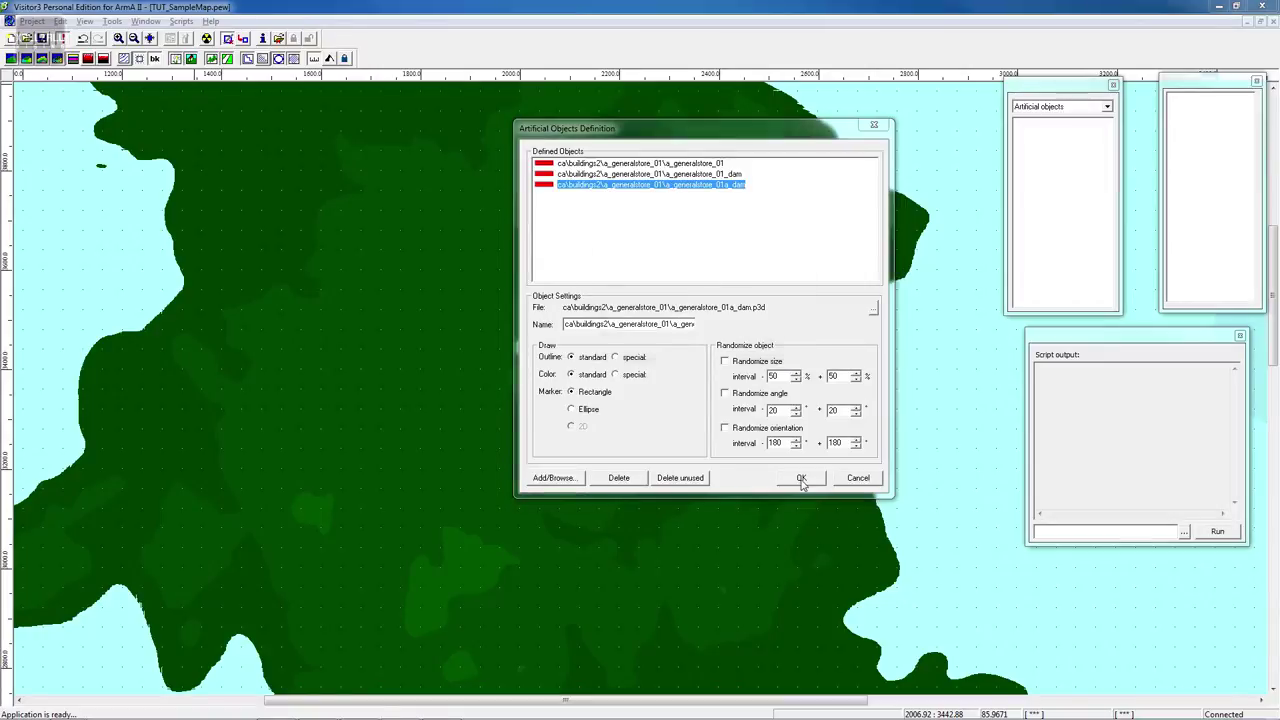
{"action": "left_click", "coordinate": [760, 348]}
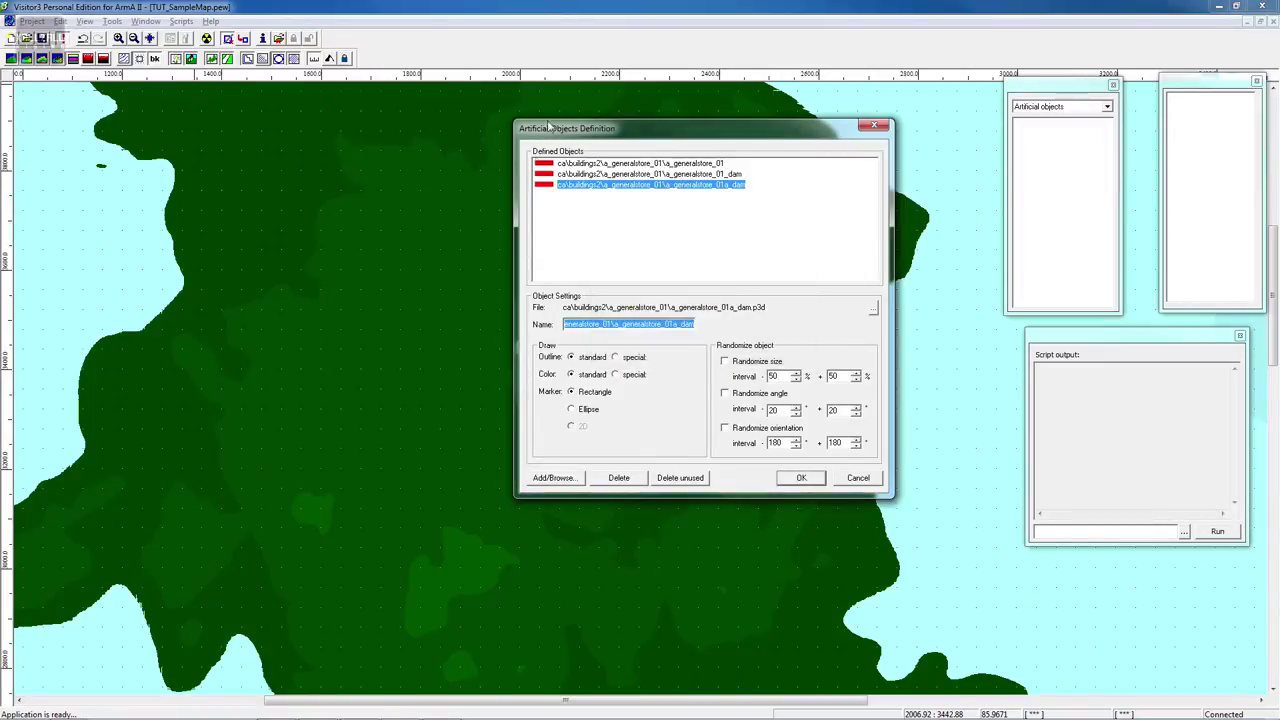
{"action": "left_click", "coordinate": [874, 125]}
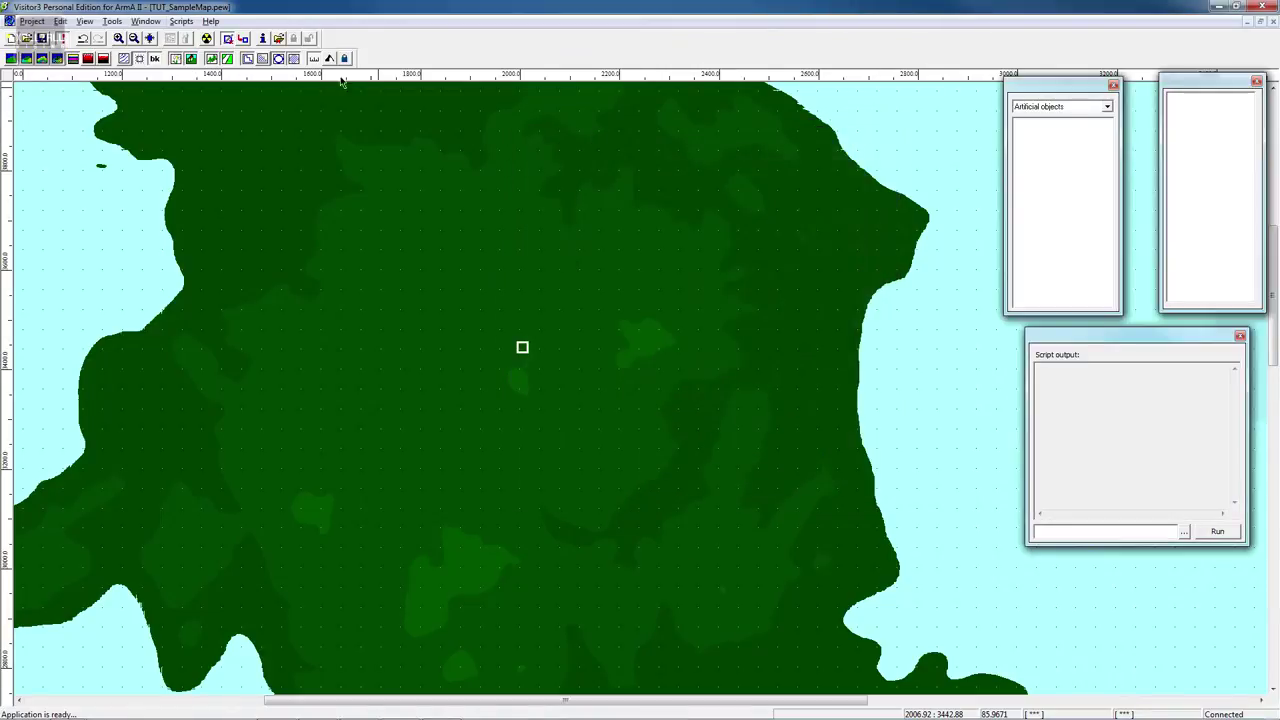
Define only A_GeneralStore_01.p3d from the A_GENERALSTORE_01 folder as an artificial object and confirm the definition
{"action": "left_click", "coordinate": [148, 22]}
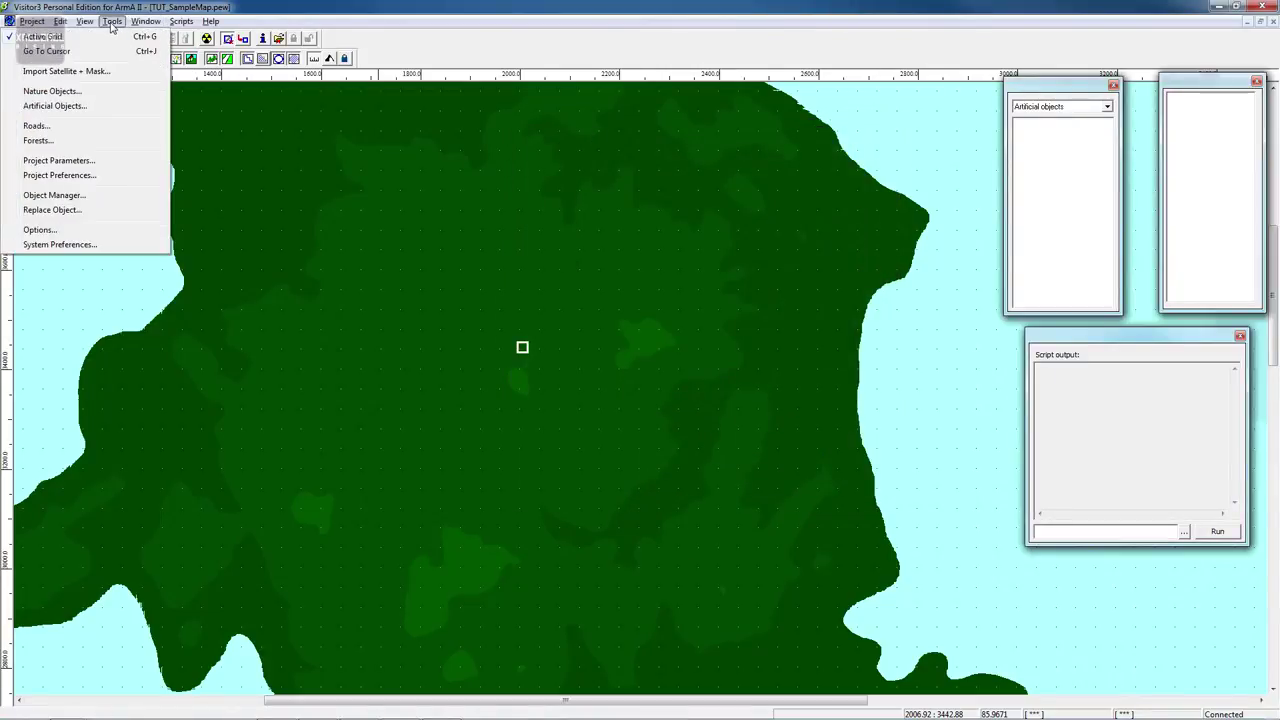
{"action": "left_click", "coordinate": [92, 107]}
{"action": "left_click", "coordinate": [491, 529]}
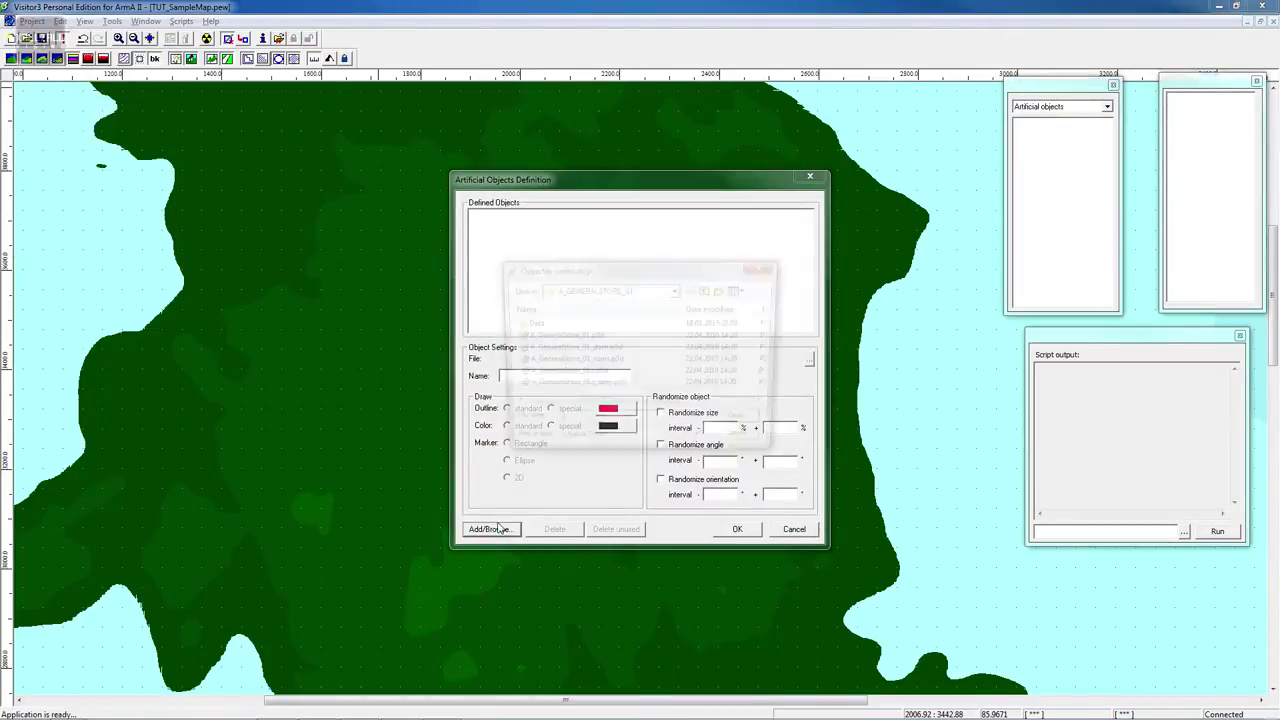
{"action": "left_click", "coordinate": [560, 336]}
{"action": "left_click", "coordinate": [746, 425]}
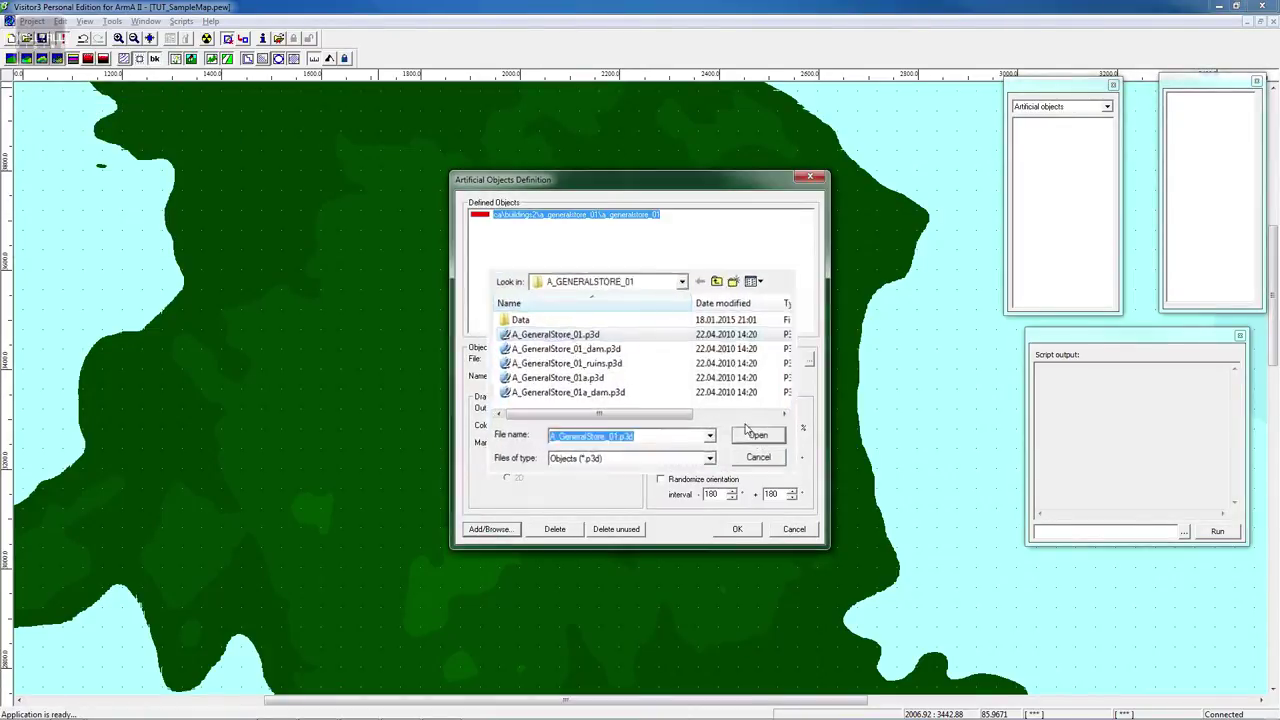
{"action": "left_click", "coordinate": [738, 530]}
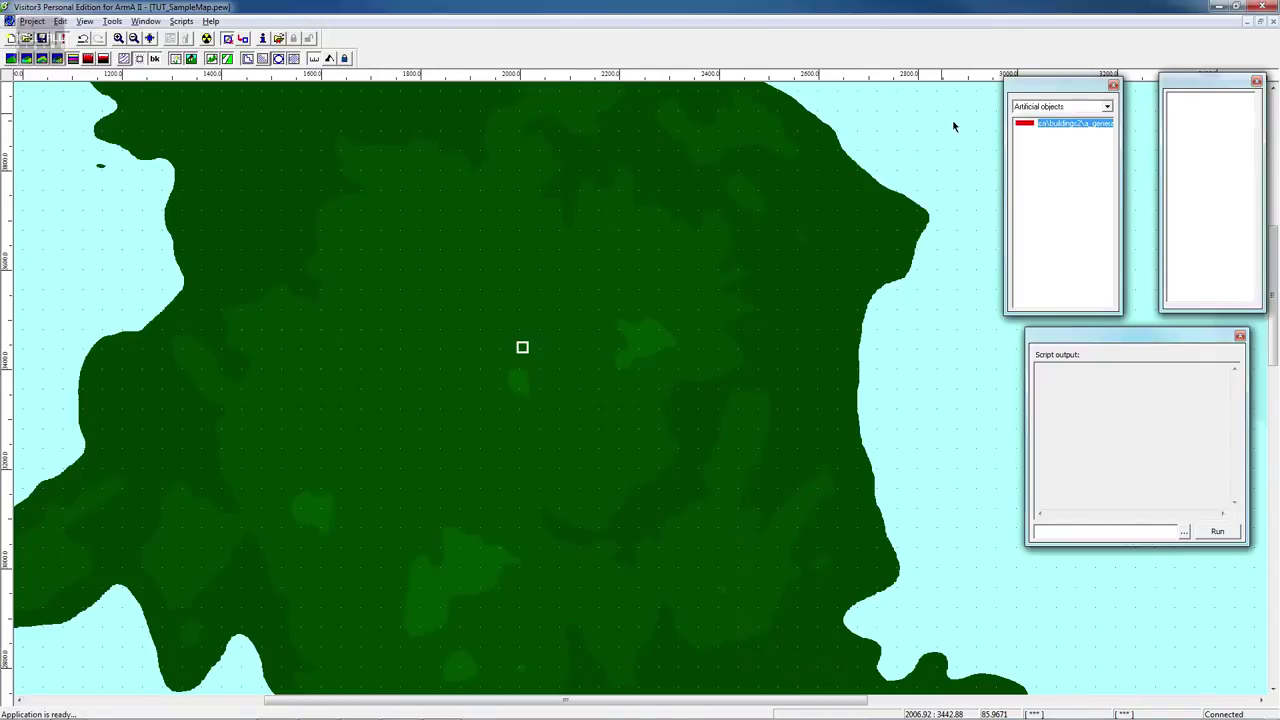
Place the general store on the map just east of the current cursor position and show it in an enlarged Buldozer preview
{"action": "scroll", "coordinate": [782, 261], "scroll_direction": "down", "scroll_amount": 1}
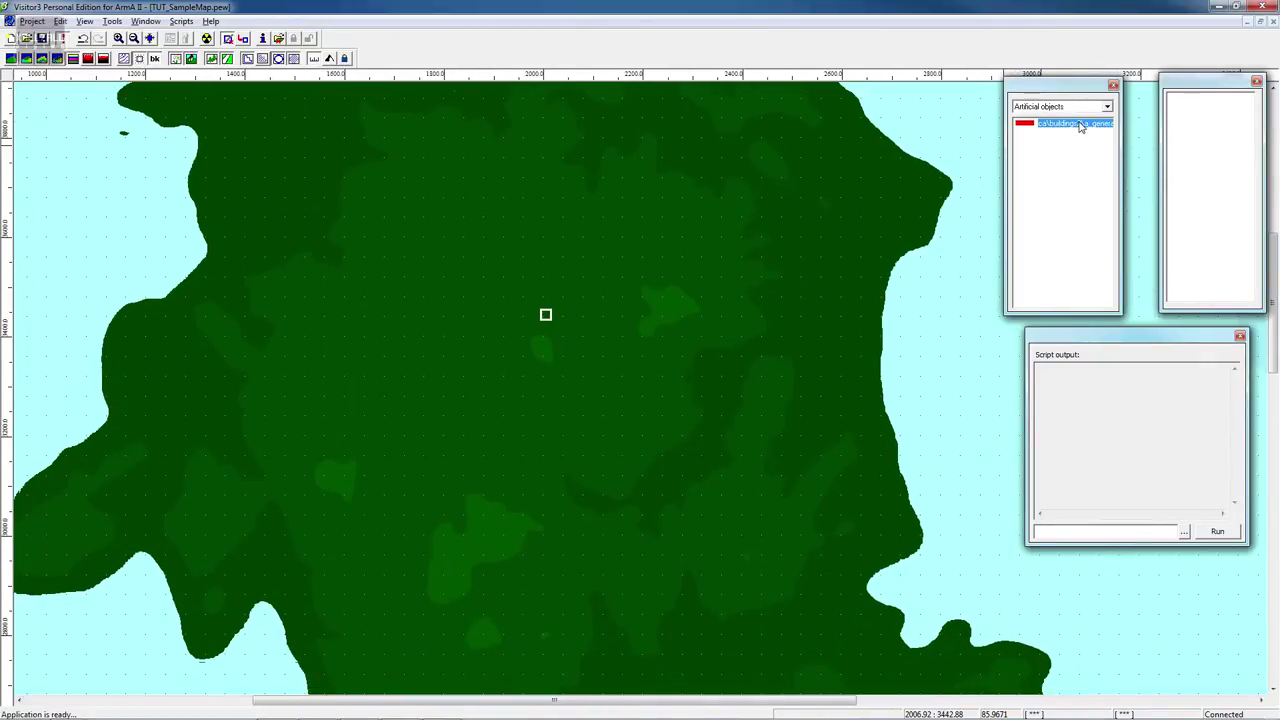
{"action": "left_click", "coordinate": [563, 312]}
{"action": "scroll", "coordinate": [571, 266], "scroll_direction": "up", "scroll_amount": 2}
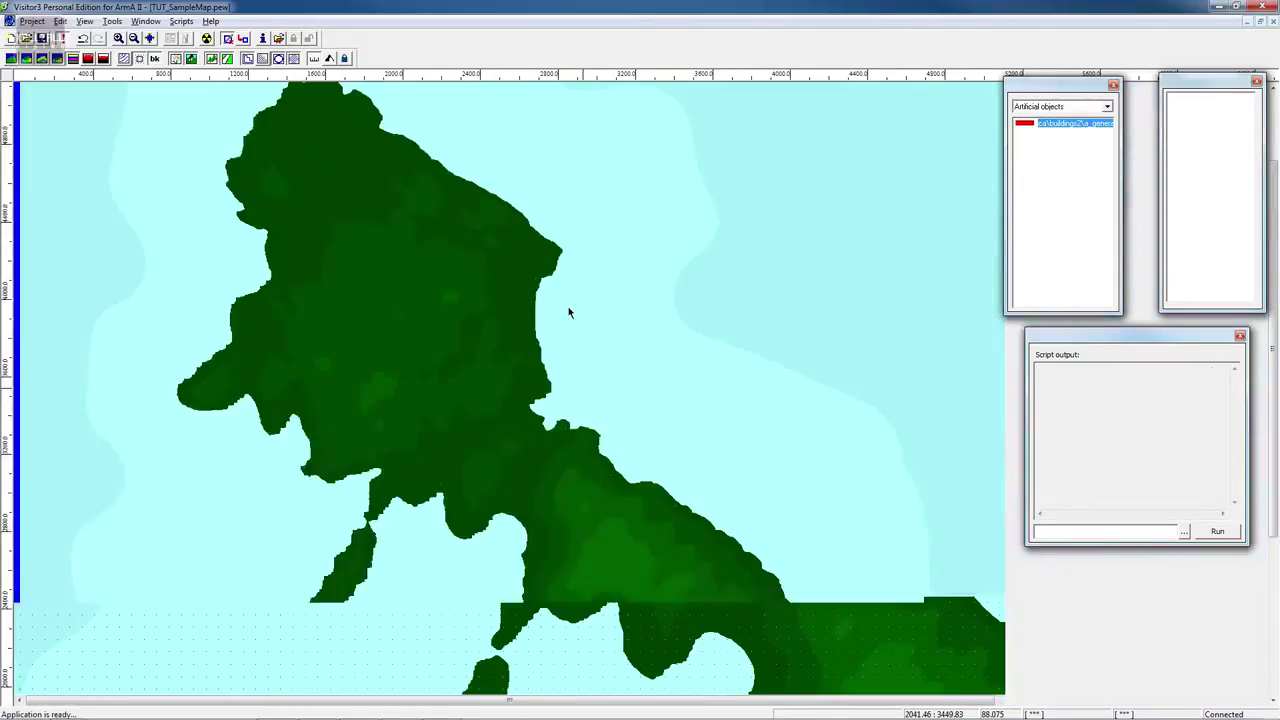
{"action": "scroll", "coordinate": [330, 340], "scroll_direction": "up", "scroll_amount": 1}
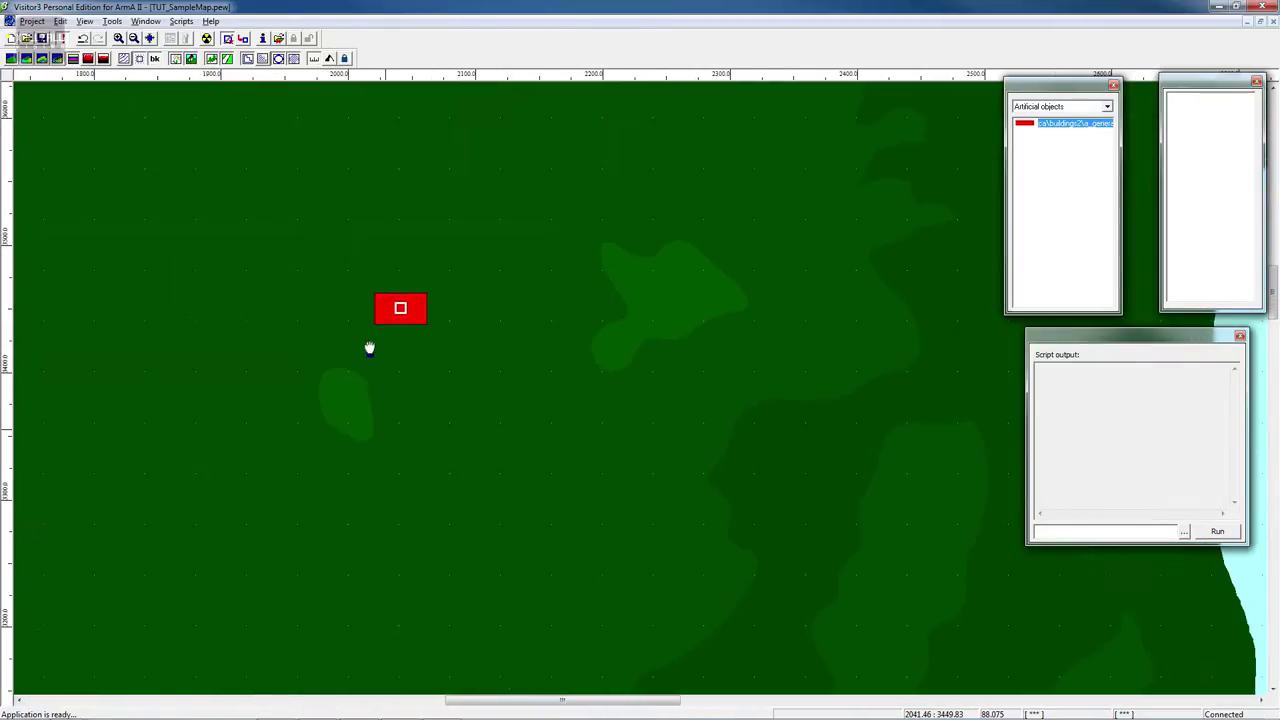
{"action": "left_click", "coordinate": [401, 707]}
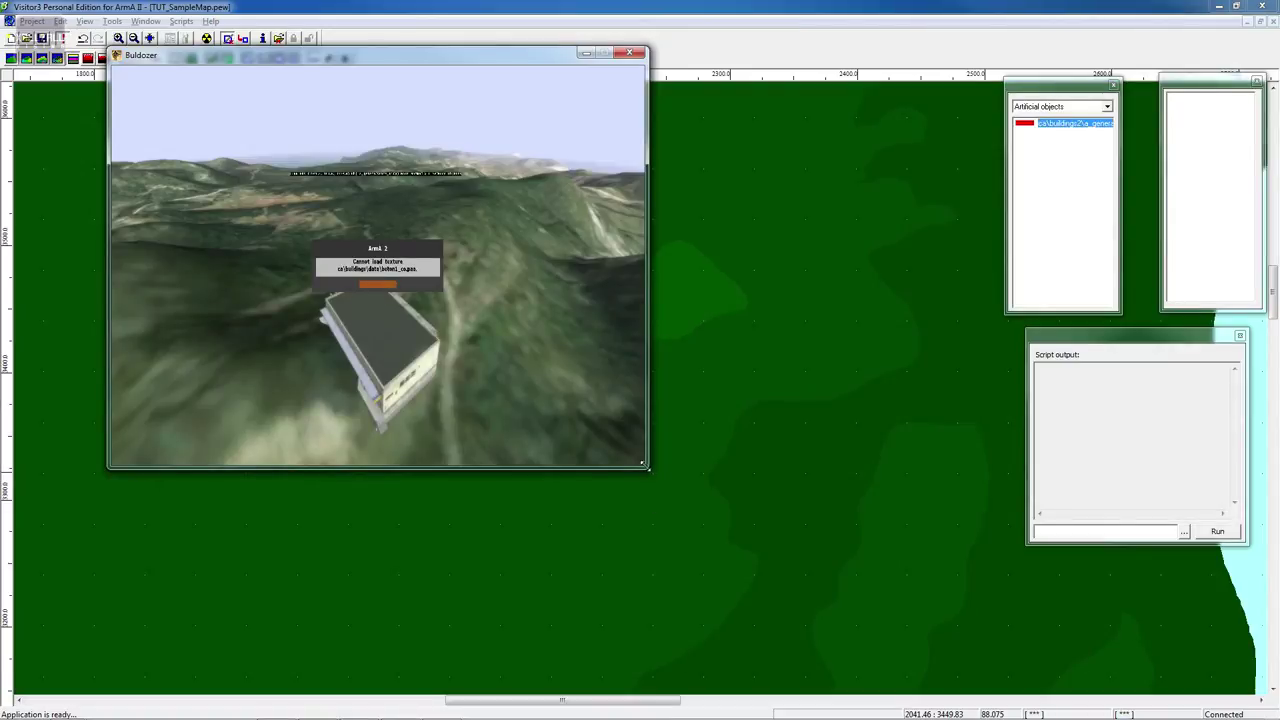
{"action": "left_click_drag", "start_coordinate": [647, 468], "coordinate": [903, 653]}
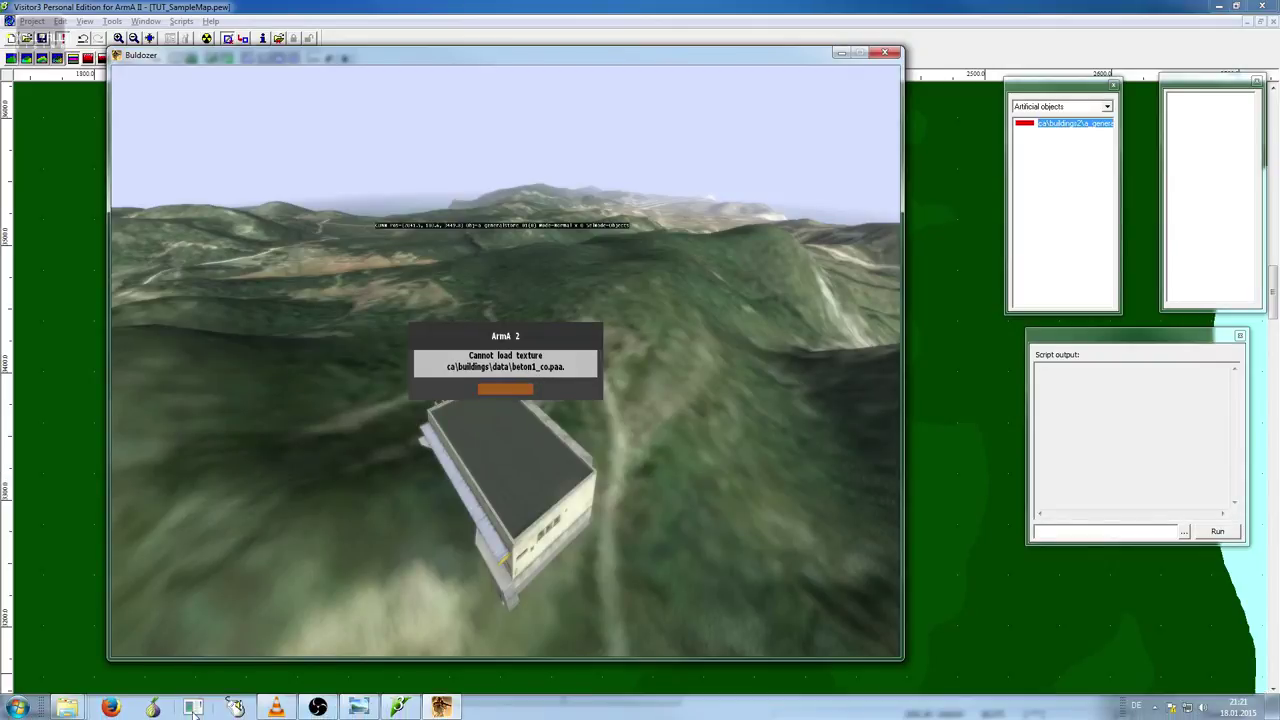
Switch to the TUT_SampleMap Explorer window, move it beside the preview, and check the building folders in Arma Tools\ArmAWork\CA
{"action": "mouse_move", "coordinate": [140, 682]}
{"action": "mouse_move", "coordinate": [125, 640]}
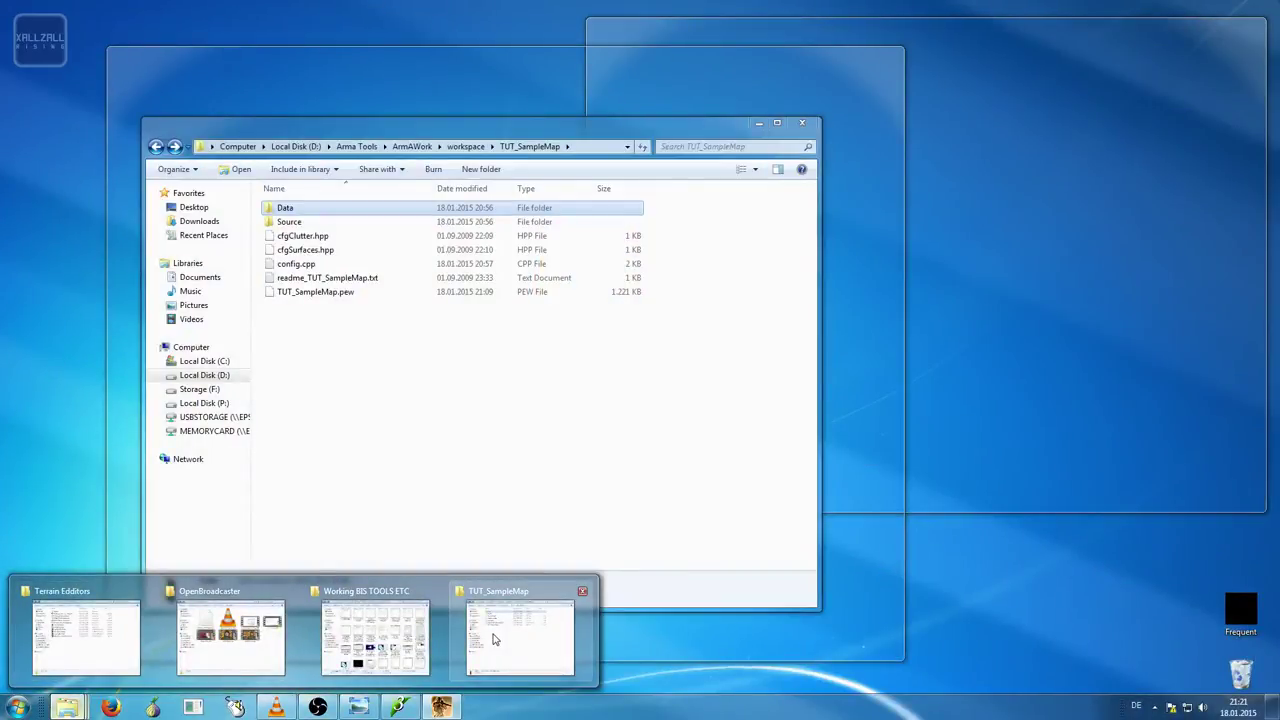
{"action": "left_click", "coordinate": [492, 638]}
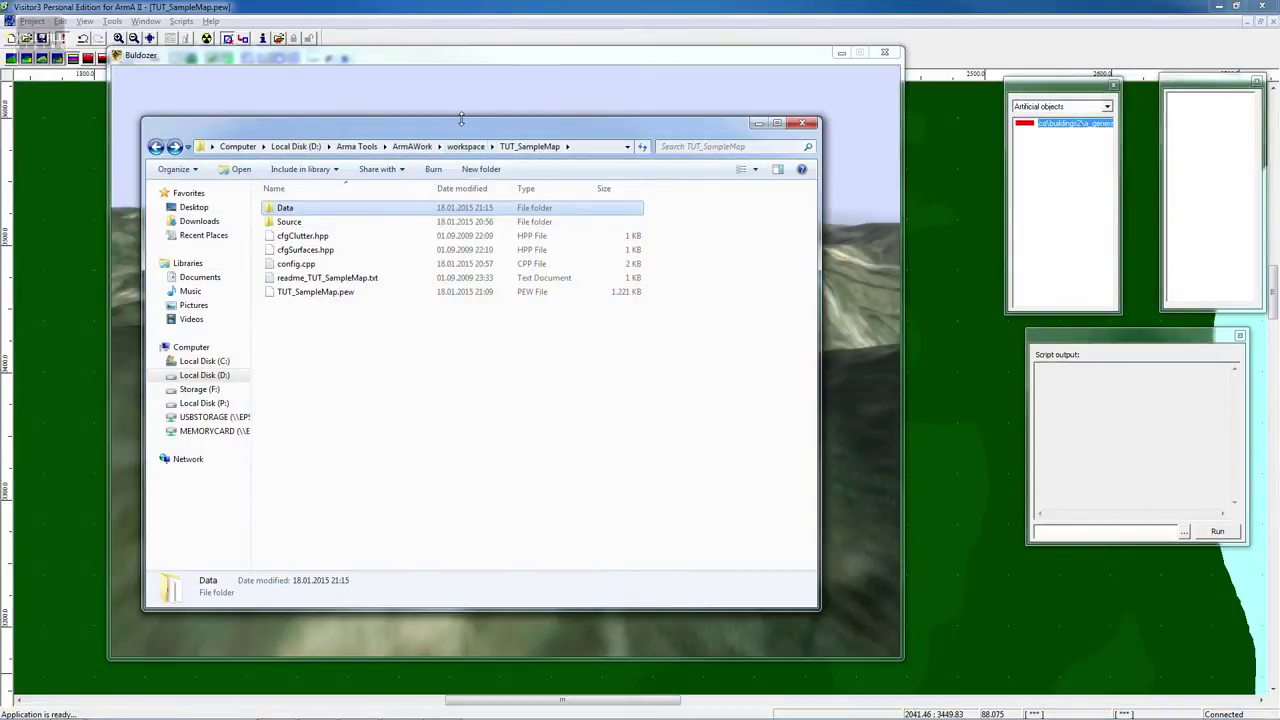
{"action": "left_click_drag", "start_coordinate": [461, 118], "coordinate": [918, 172]}
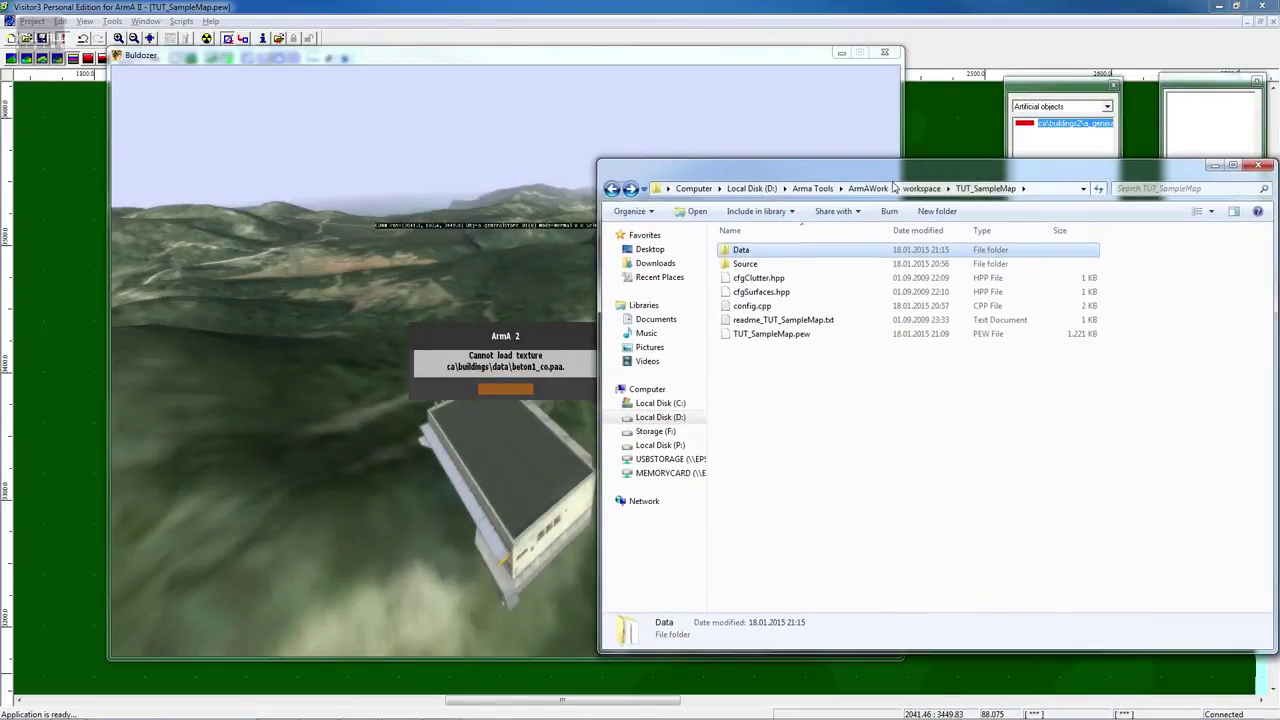
{"action": "left_click", "coordinate": [815, 189]}
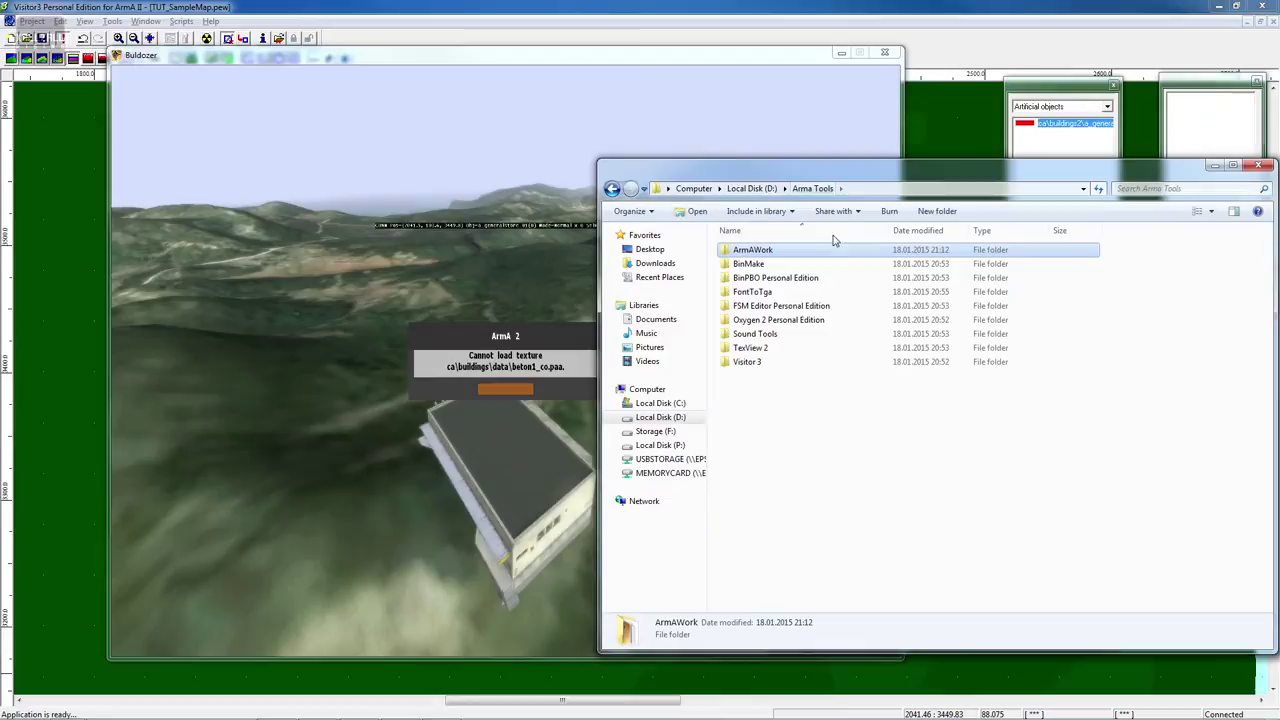
{"action": "double_click", "coordinate": [768, 249]}
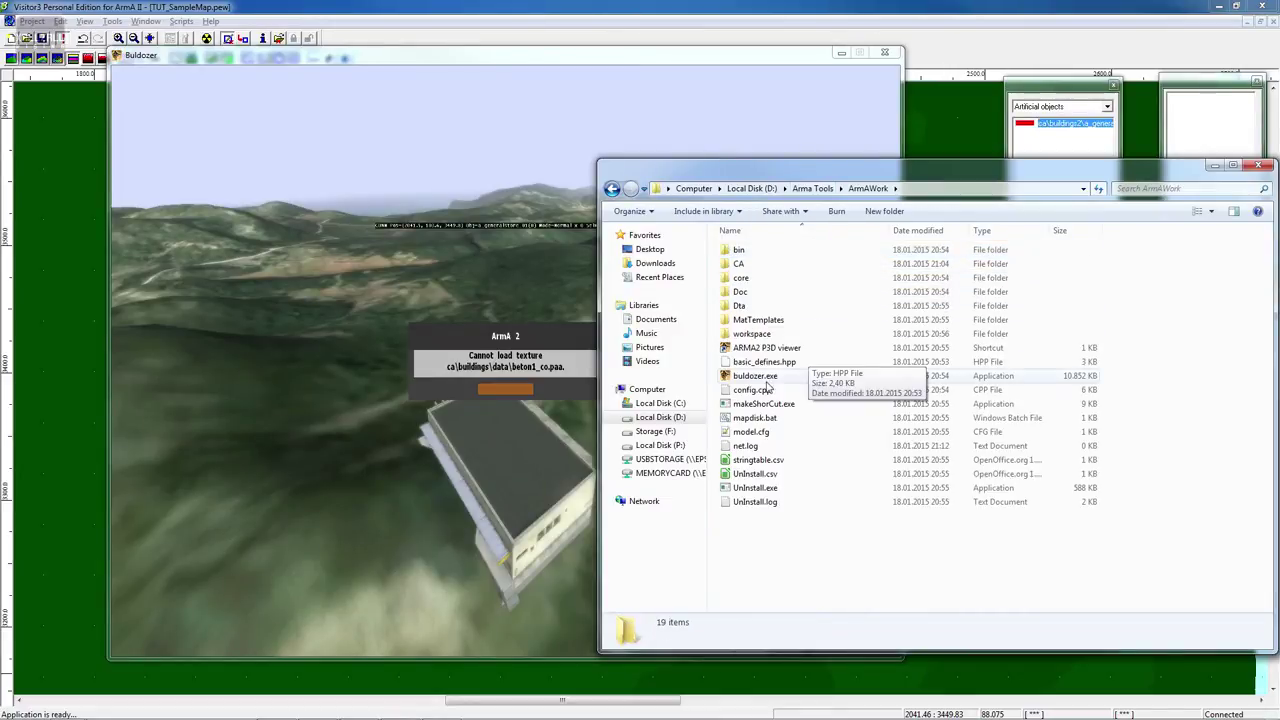
{"action": "double_click", "coordinate": [750, 263]}
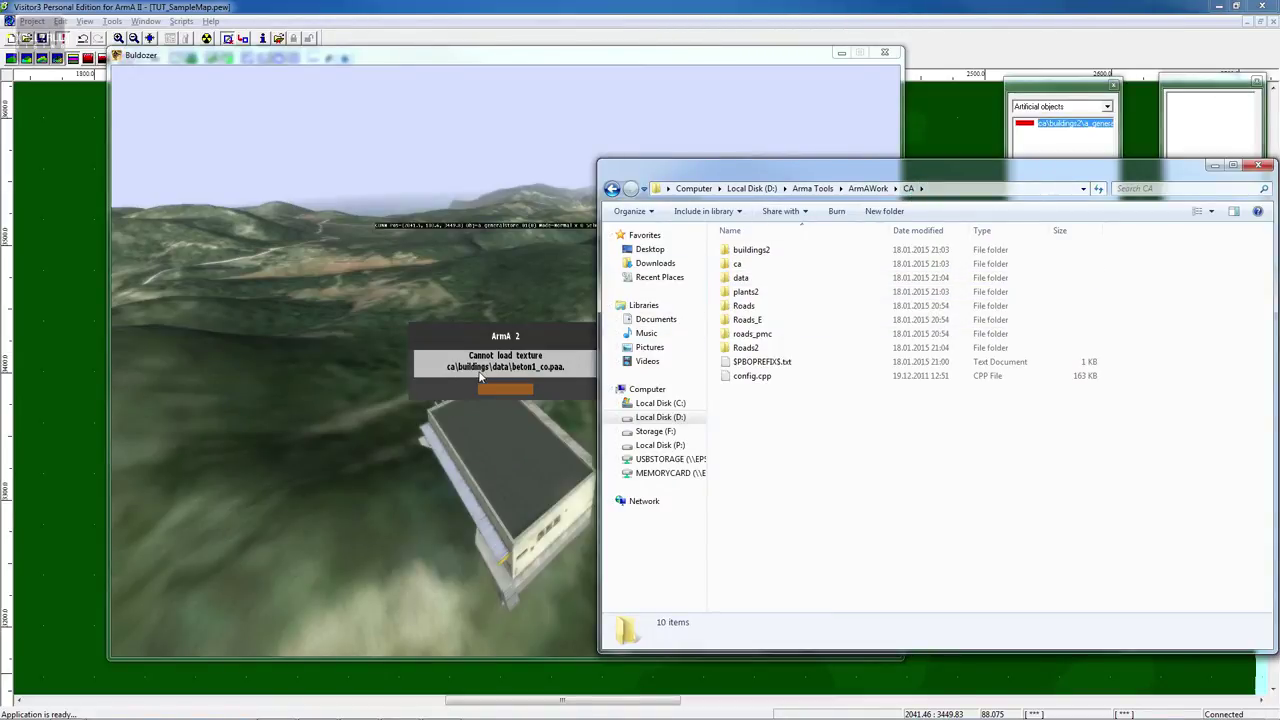
{"action": "left_click", "coordinate": [756, 254]}
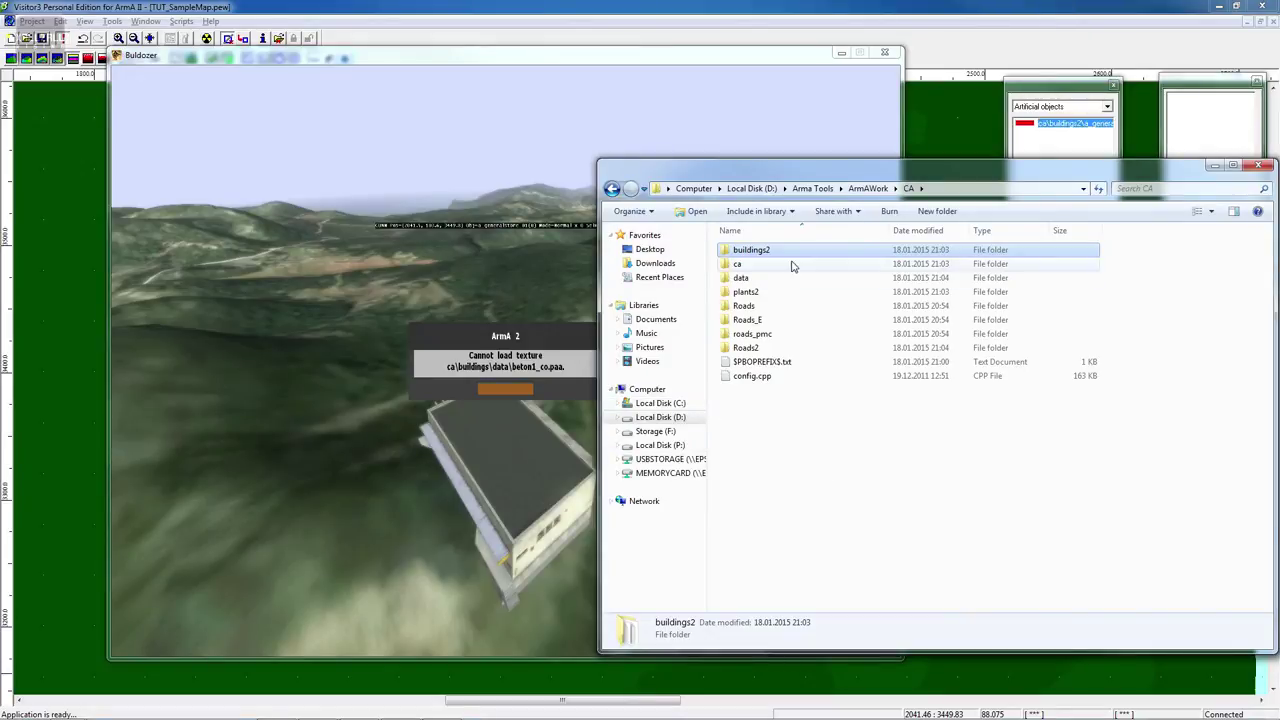
Browse to the game's AddOns folder in D:\Program Files (x86)\ArmA 2
{"action": "left_click", "coordinate": [694, 420]}
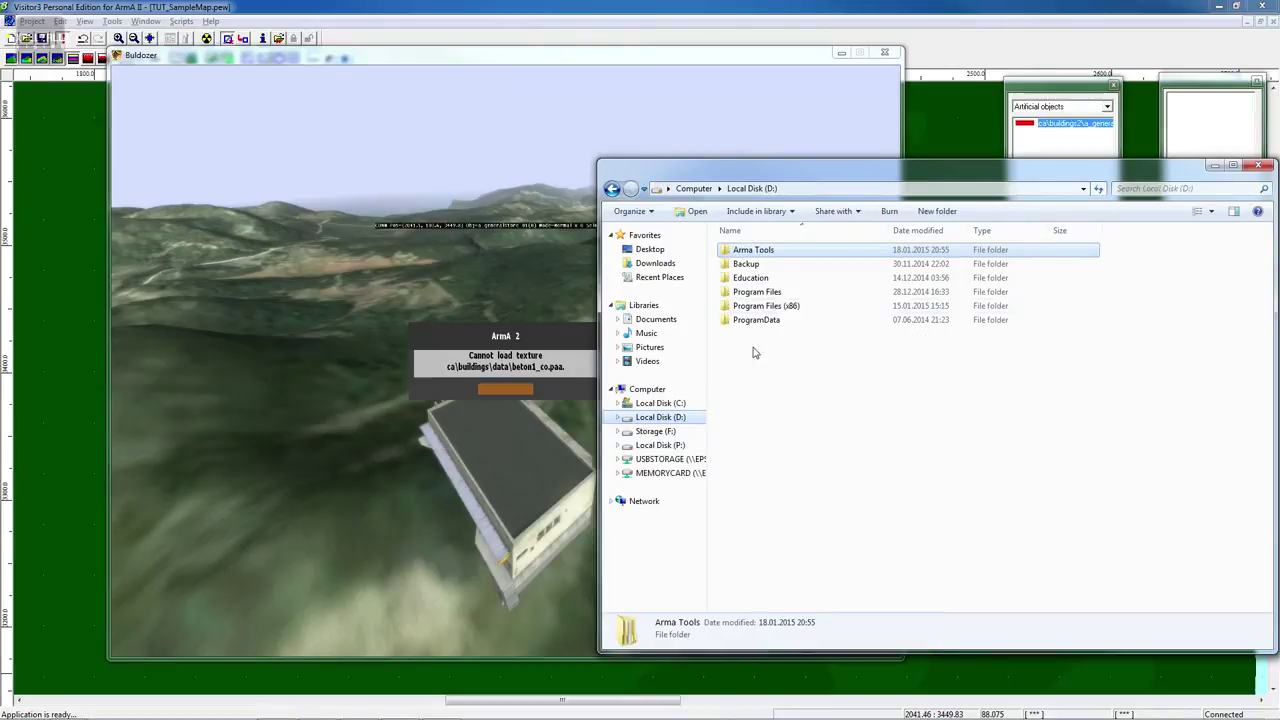
{"action": "double_click", "coordinate": [790, 305]}
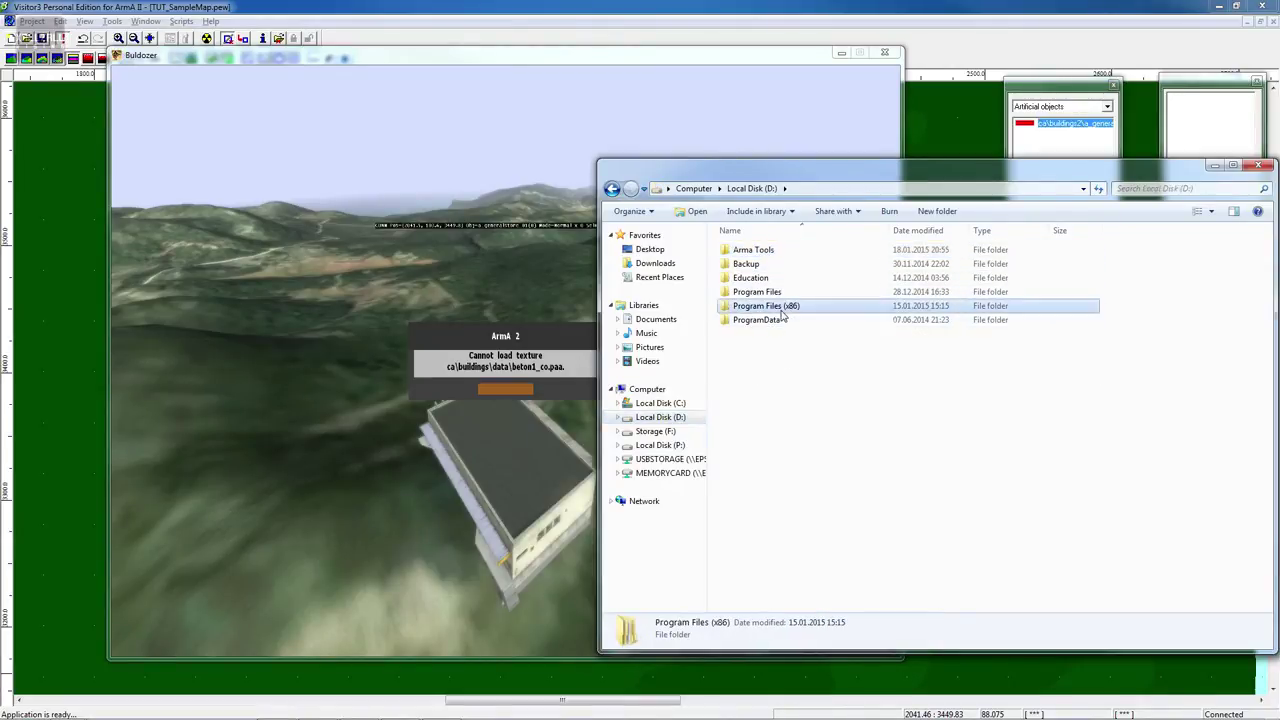
{"action": "double_click", "coordinate": [799, 283]}
{"action": "scroll", "coordinate": [799, 292], "scroll_direction": "down", "scroll_amount": 8}
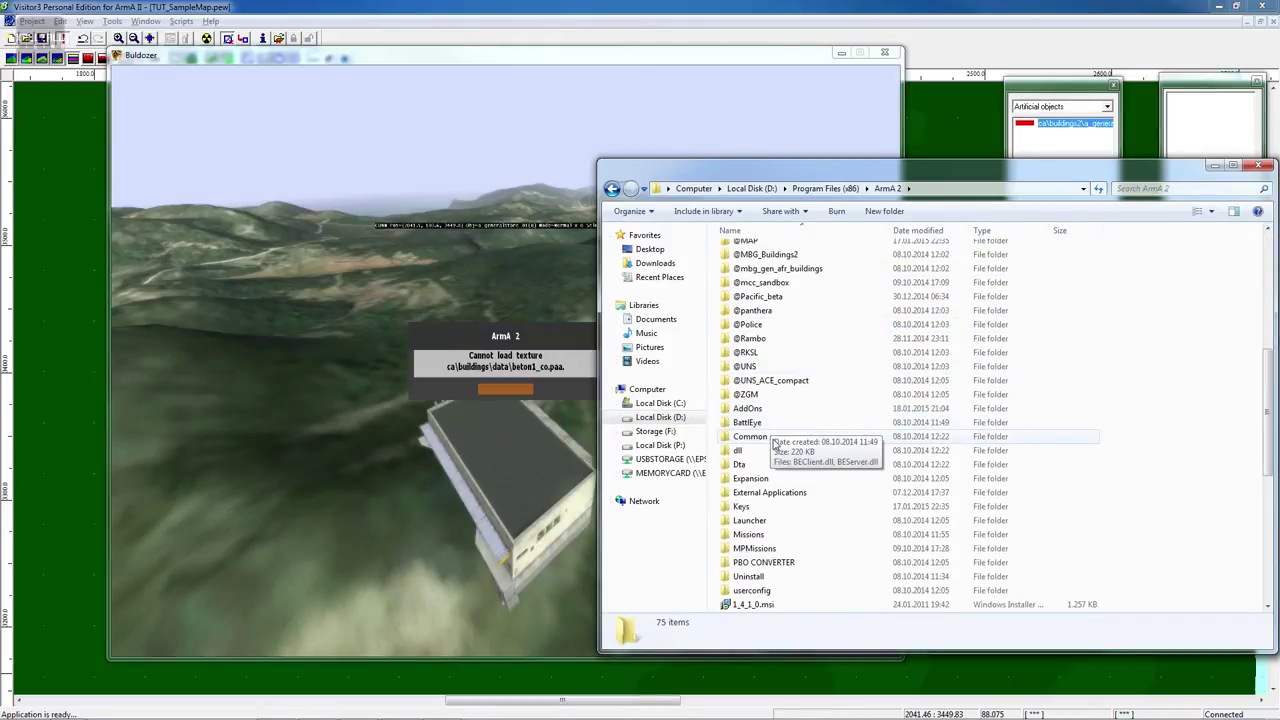
{"action": "left_click", "coordinate": [775, 412]}
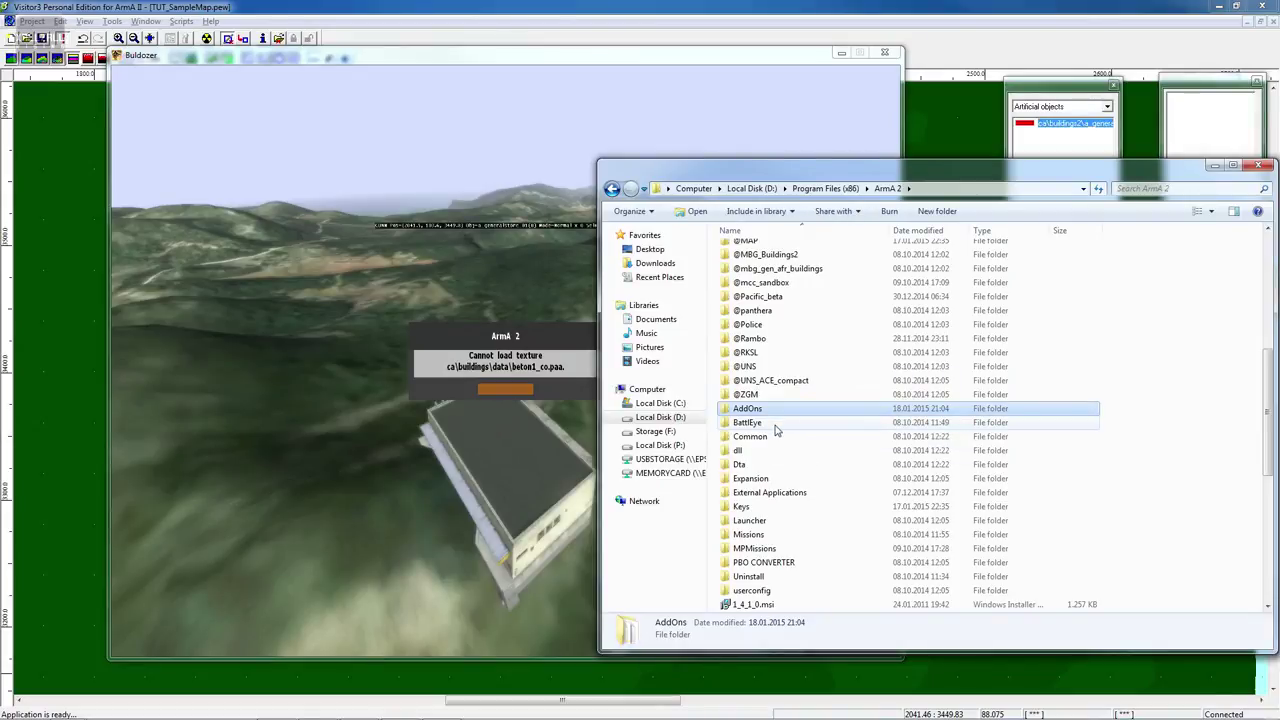
{"action": "scroll", "coordinate": [776, 430], "scroll_direction": "down", "scroll_amount": 1}
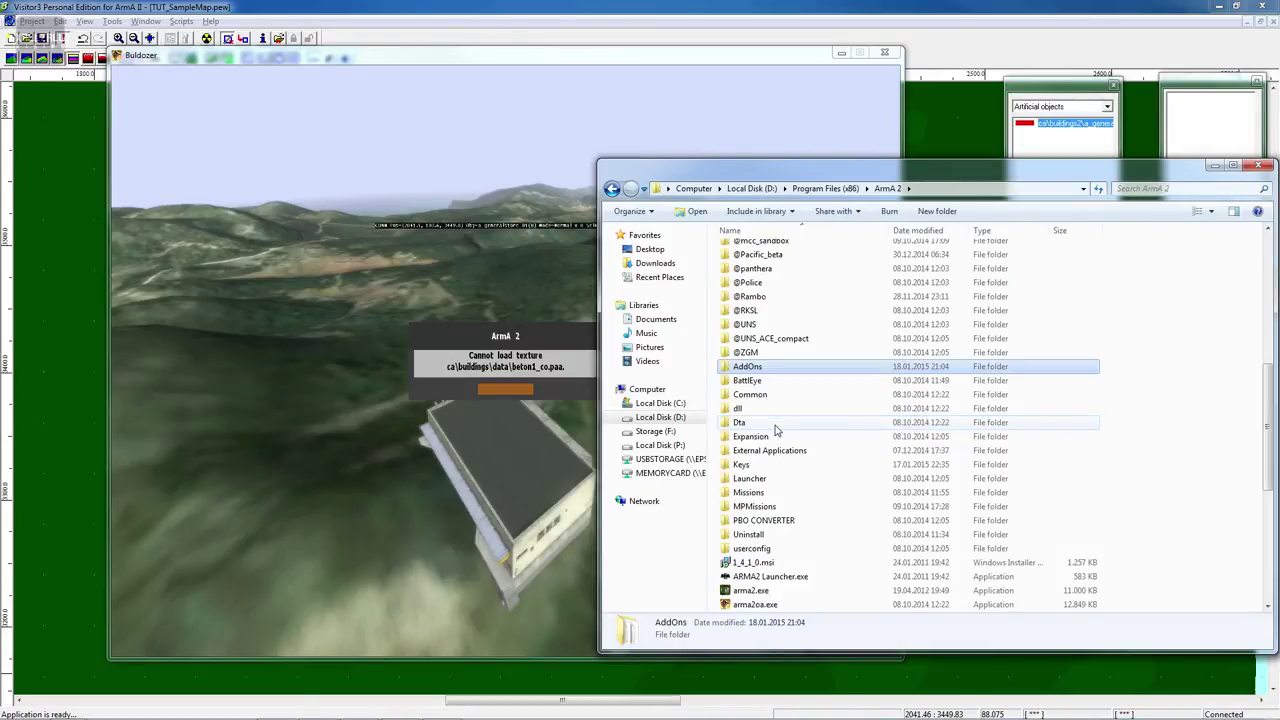
{"action": "scroll", "coordinate": [776, 430], "scroll_direction": "up", "scroll_amount": 1}
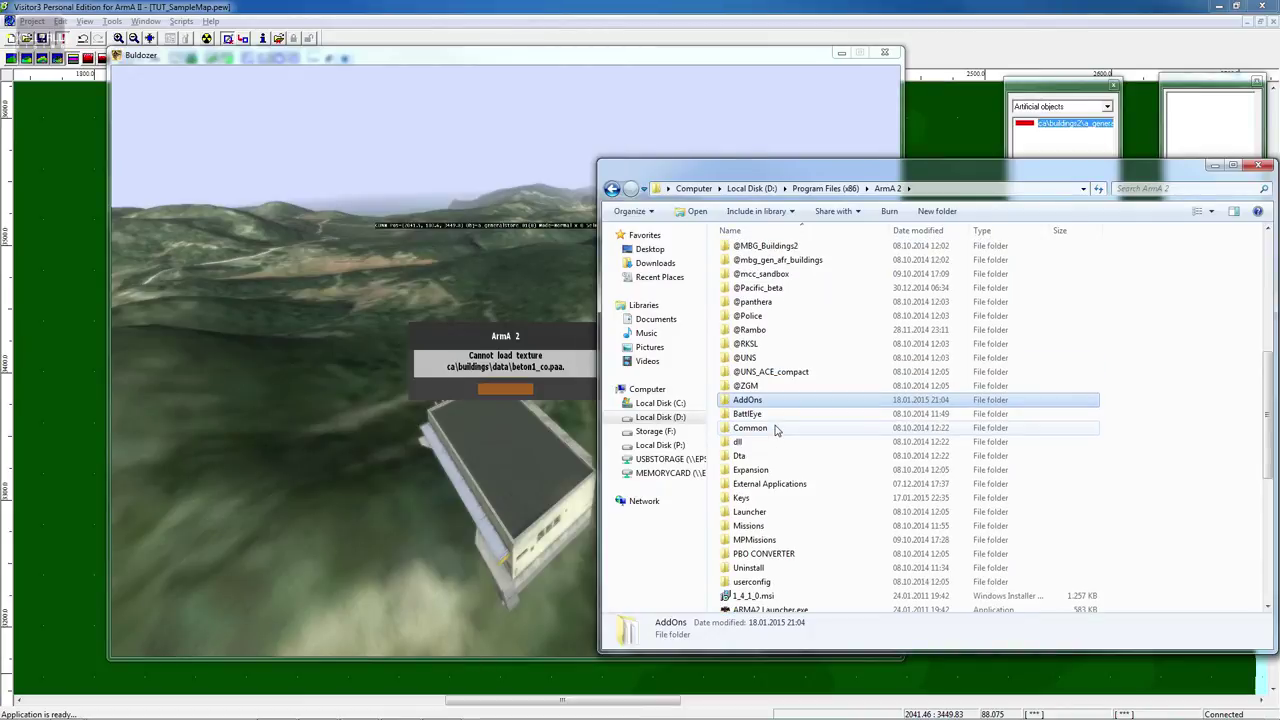
{"action": "double_click", "coordinate": [788, 400]}
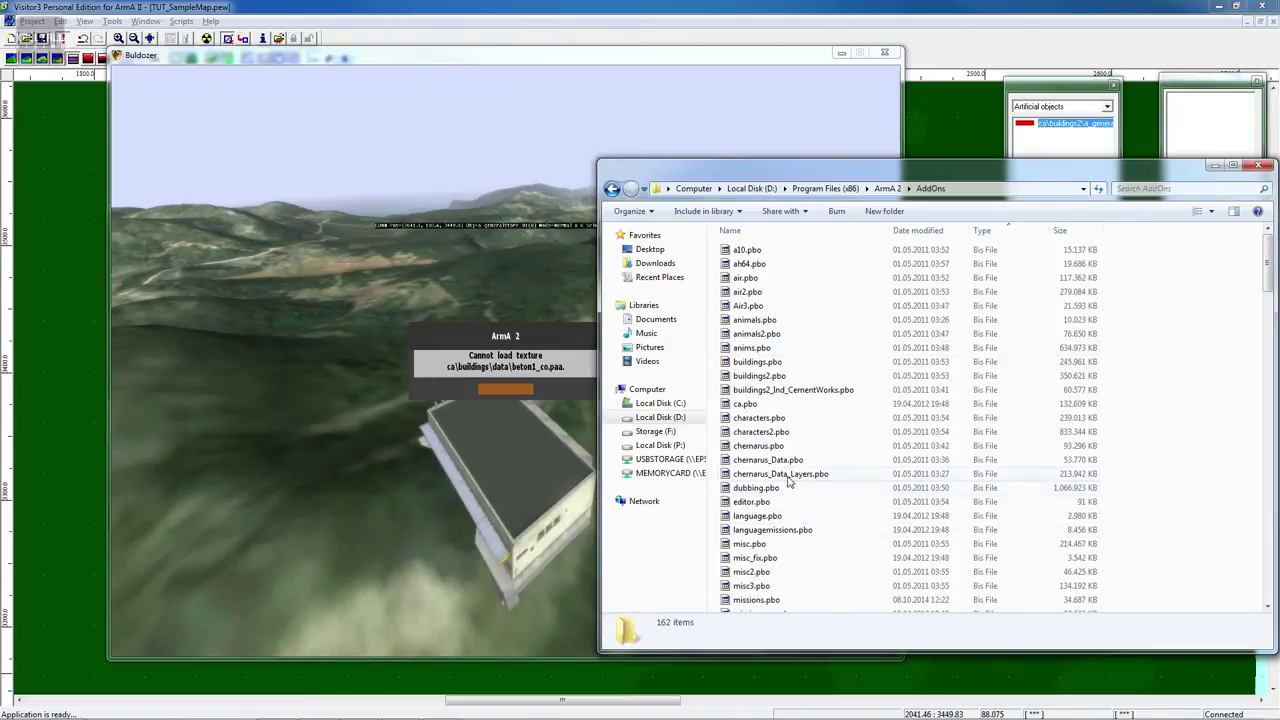
Extract buildings.pbo with ExtractPbo in the AddOns folder and dismiss the finished console window
{"action": "left_click", "coordinate": [737, 364]}
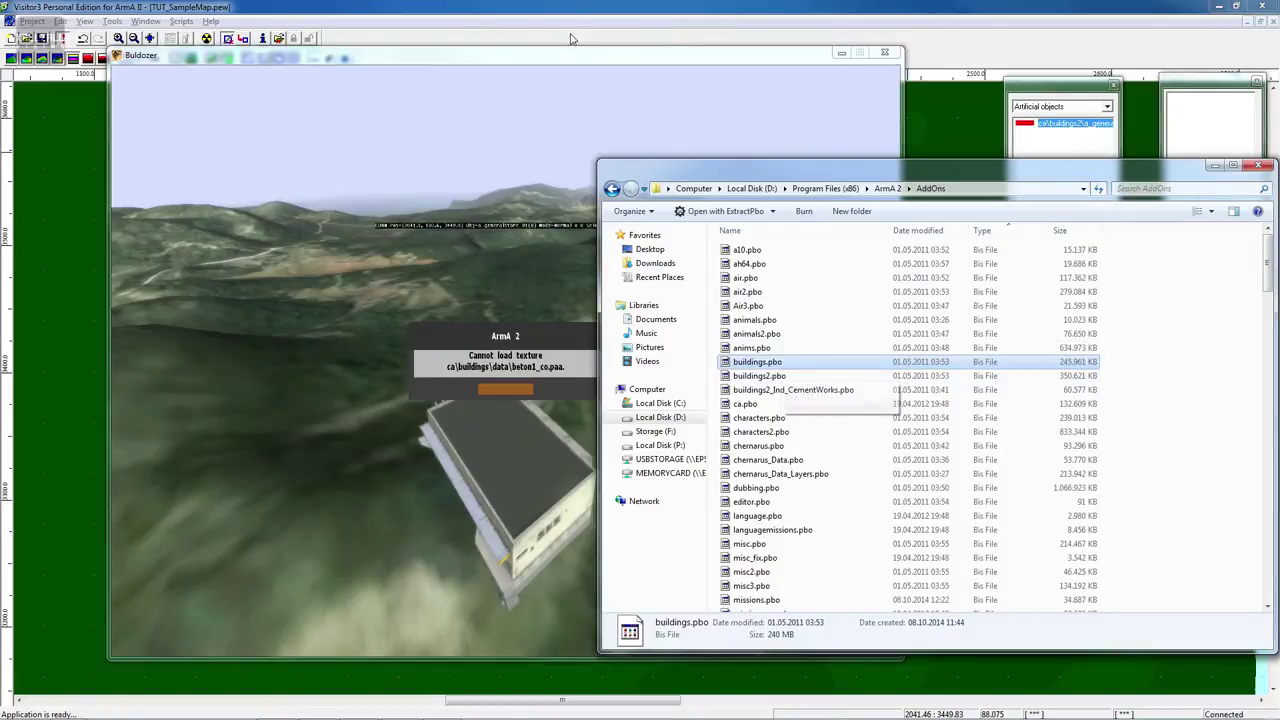
{"action": "double_click", "coordinate": [754, 363]}
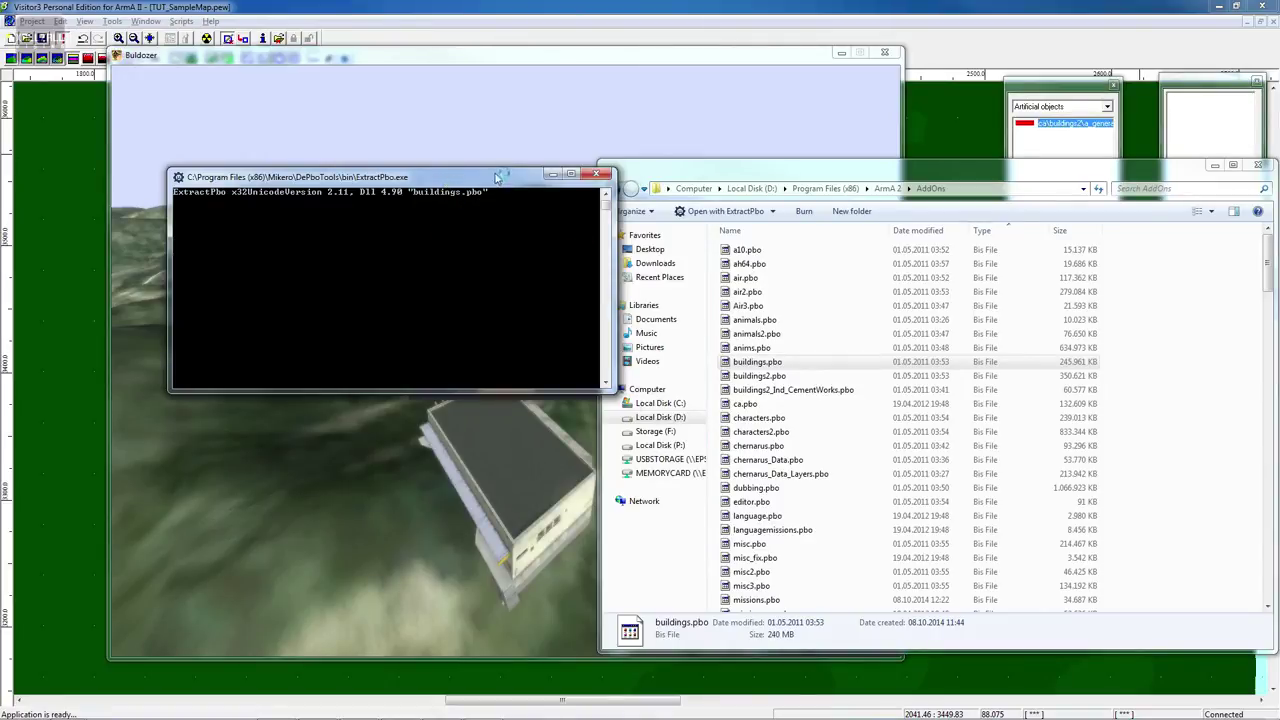
{"action": "left_click_drag", "start_coordinate": [497, 177], "coordinate": [766, 412]}
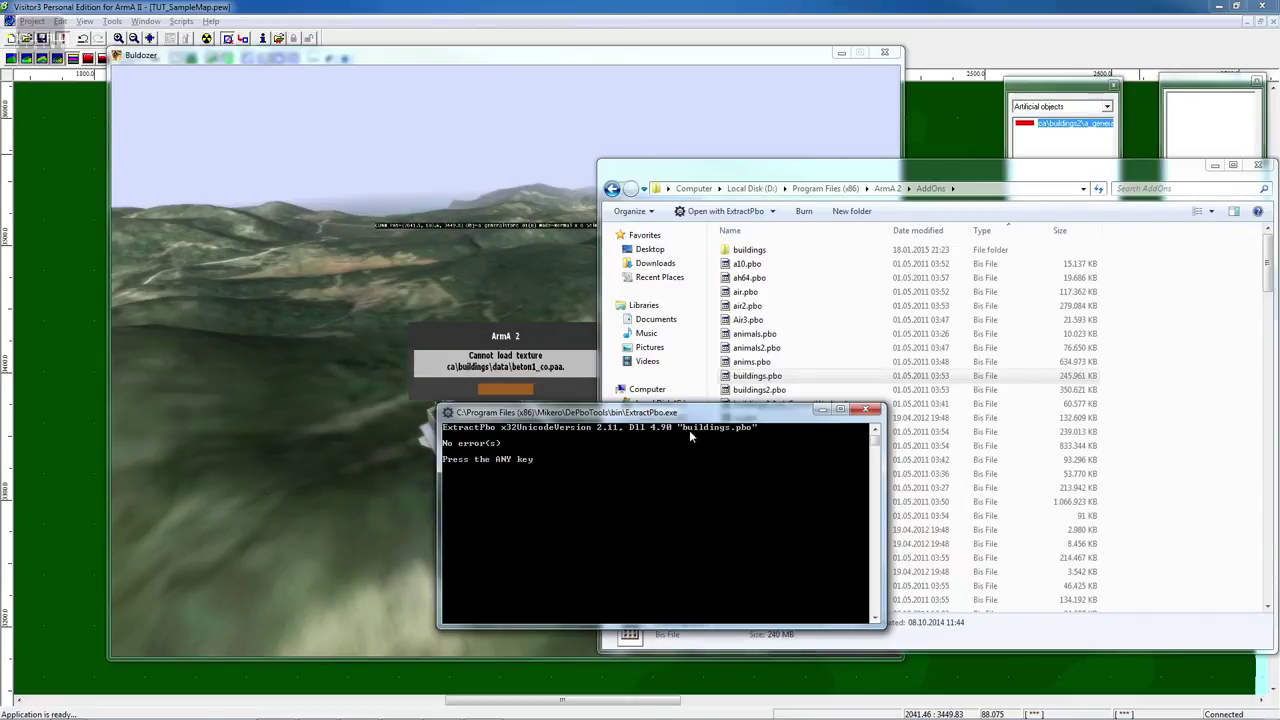
{"action": "key", "text": "Return"}
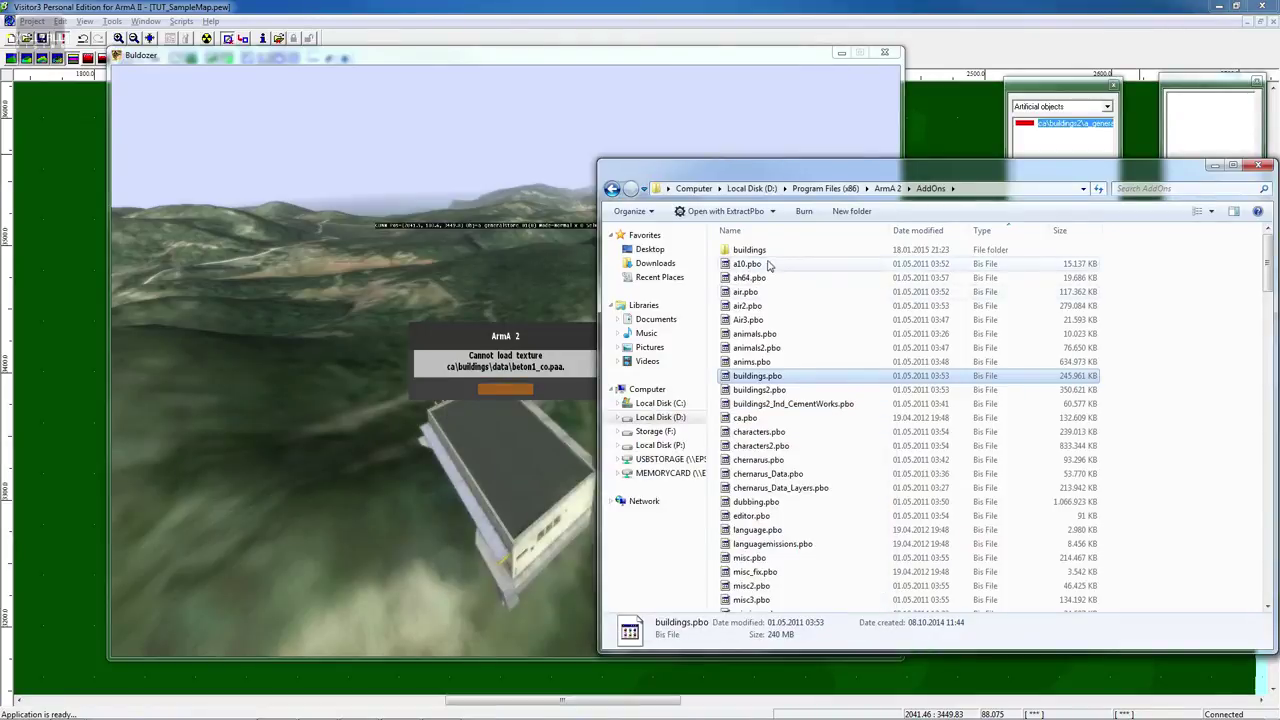
Locate beton1_co.paa in the extracted buildings\ca\buildings\Data folder, then close the Explorer window
{"action": "double_click", "coordinate": [757, 251]}
{"action": "double_click", "coordinate": [752, 254]}
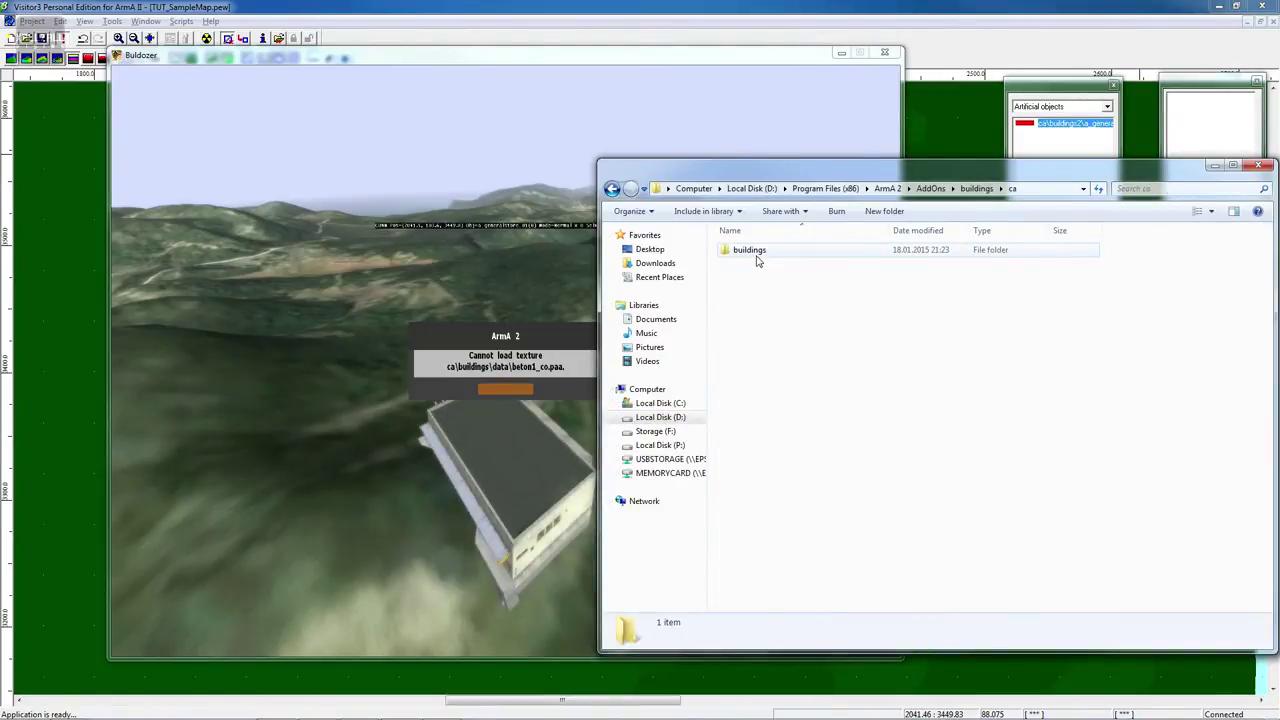
{"action": "left_click", "coordinate": [769, 257]}
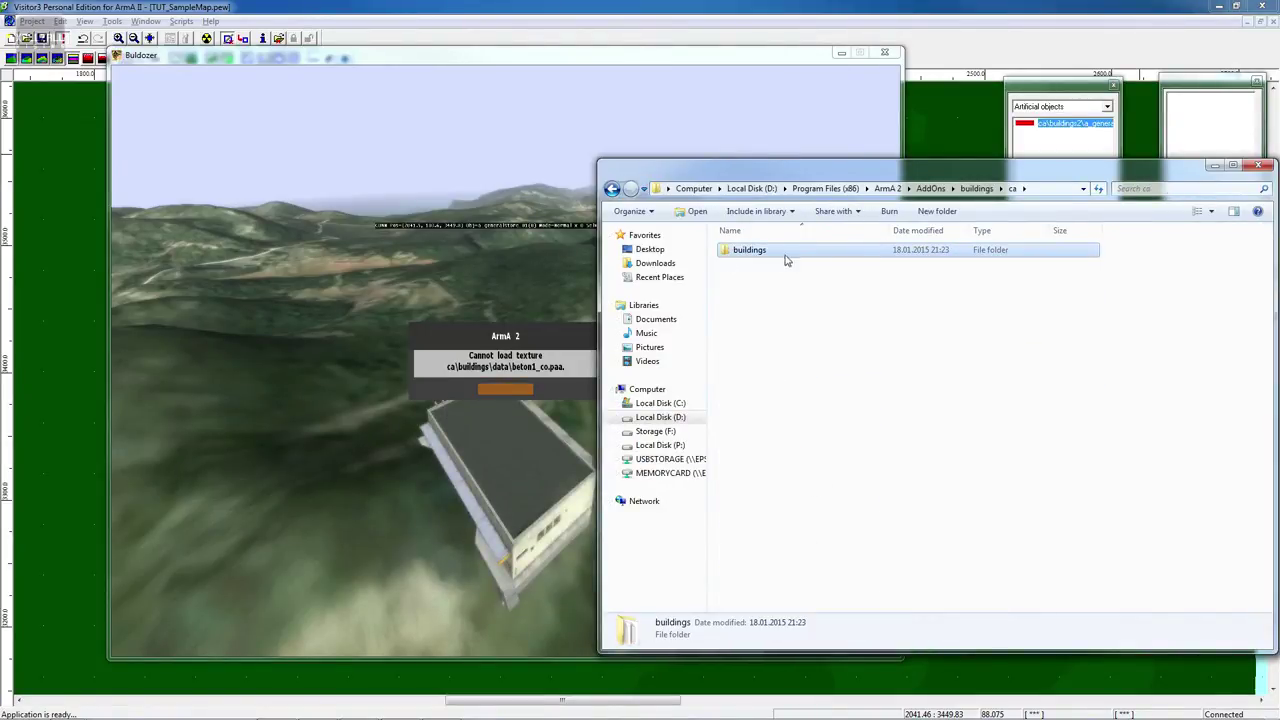
{"action": "double_click", "coordinate": [728, 257]}
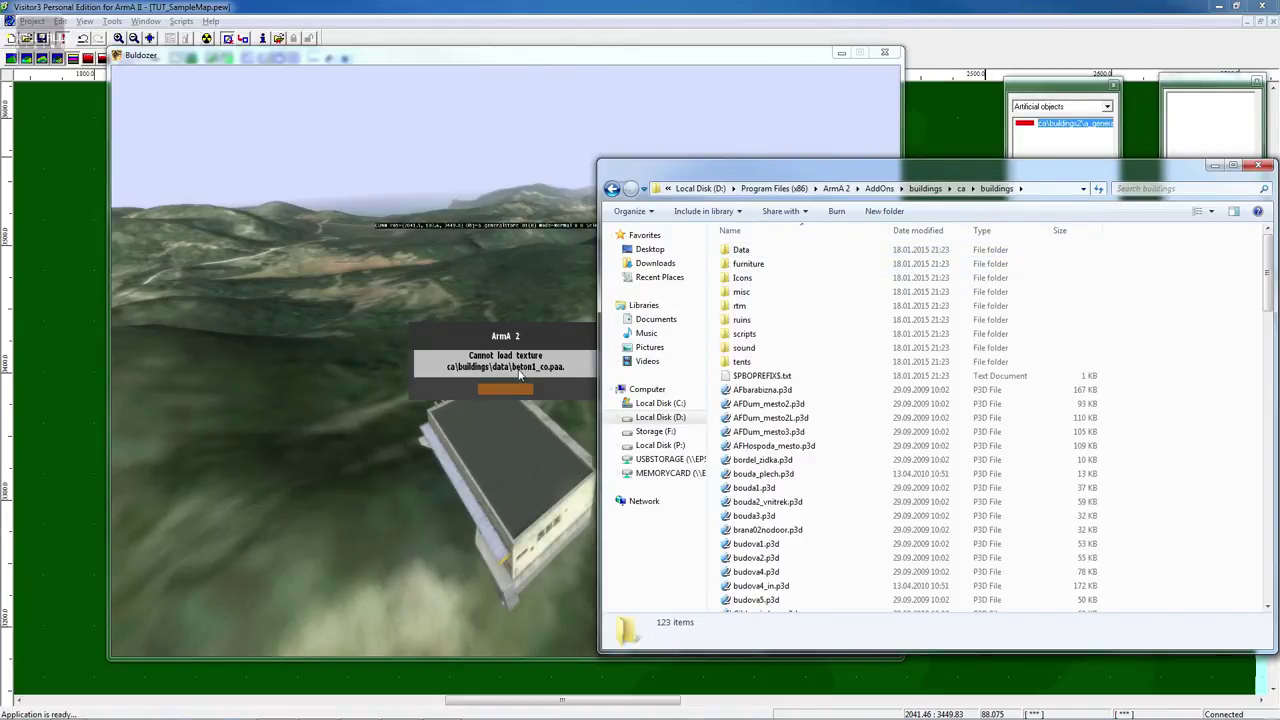
{"action": "double_click", "coordinate": [745, 250]}
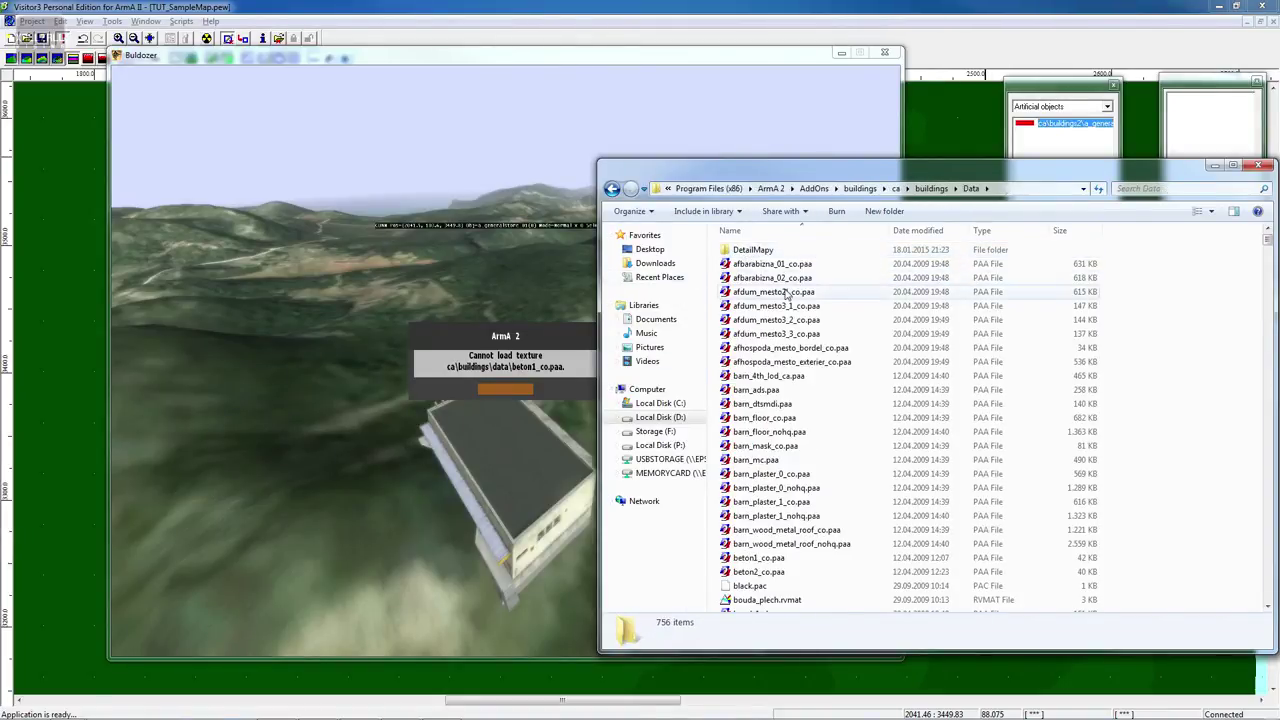
{"action": "key", "text": "b"}
{"action": "key", "text": "Down"}
{"action": "key", "text": "Down"}
{"action": "key", "text": "Down"}
{"action": "key", "text": "Down"}
{"action": "key", "text": "Down"}
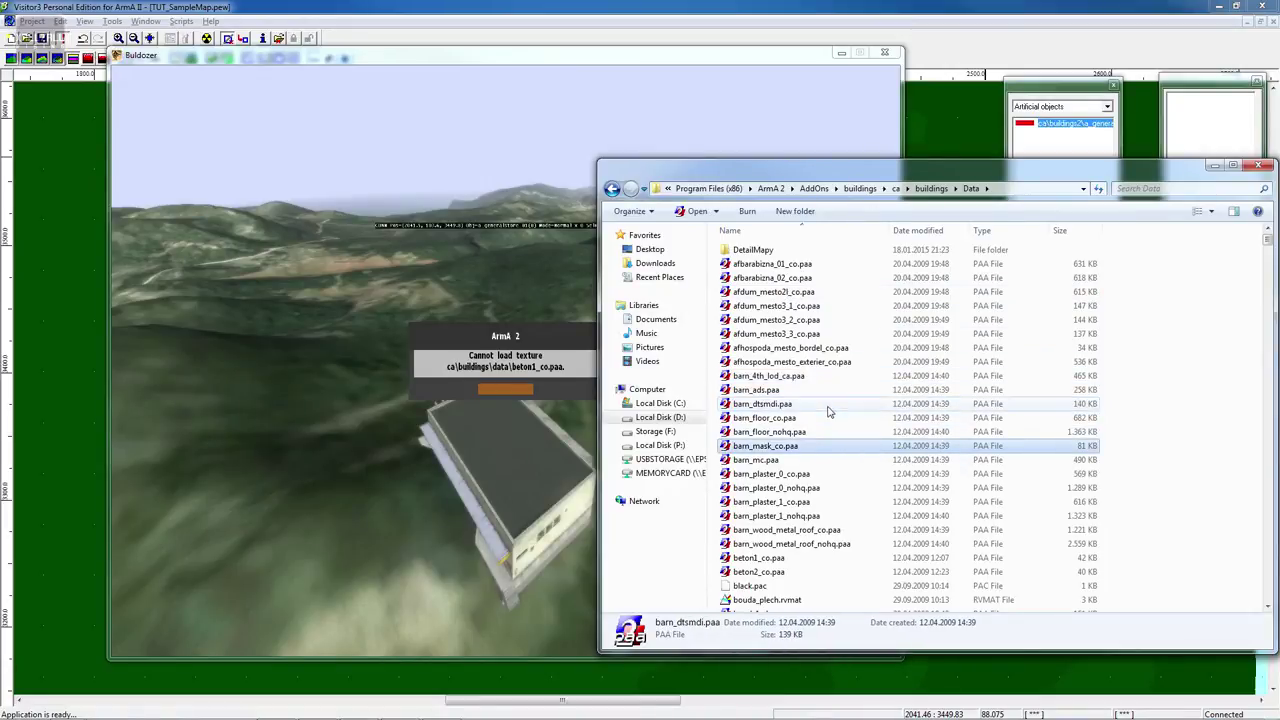
{"action": "left_click", "coordinate": [822, 559]}
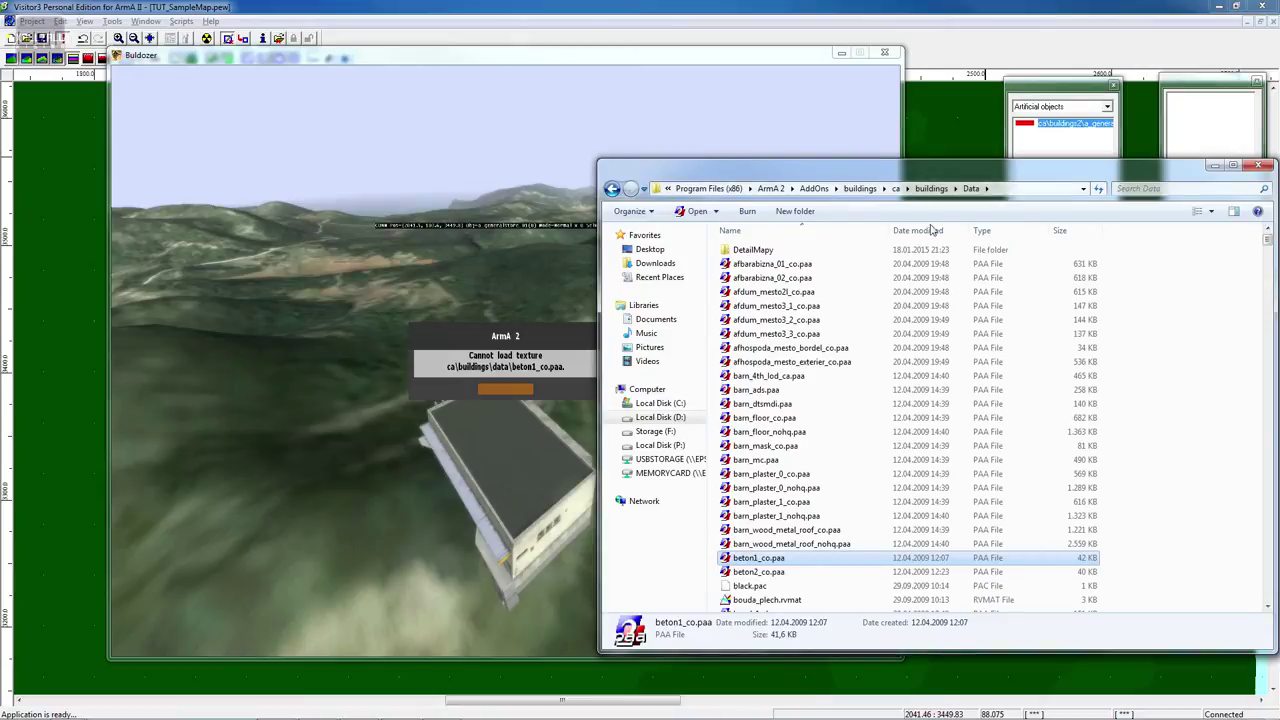
{"action": "left_click_drag", "start_coordinate": [957, 180], "coordinate": [720, 138]}
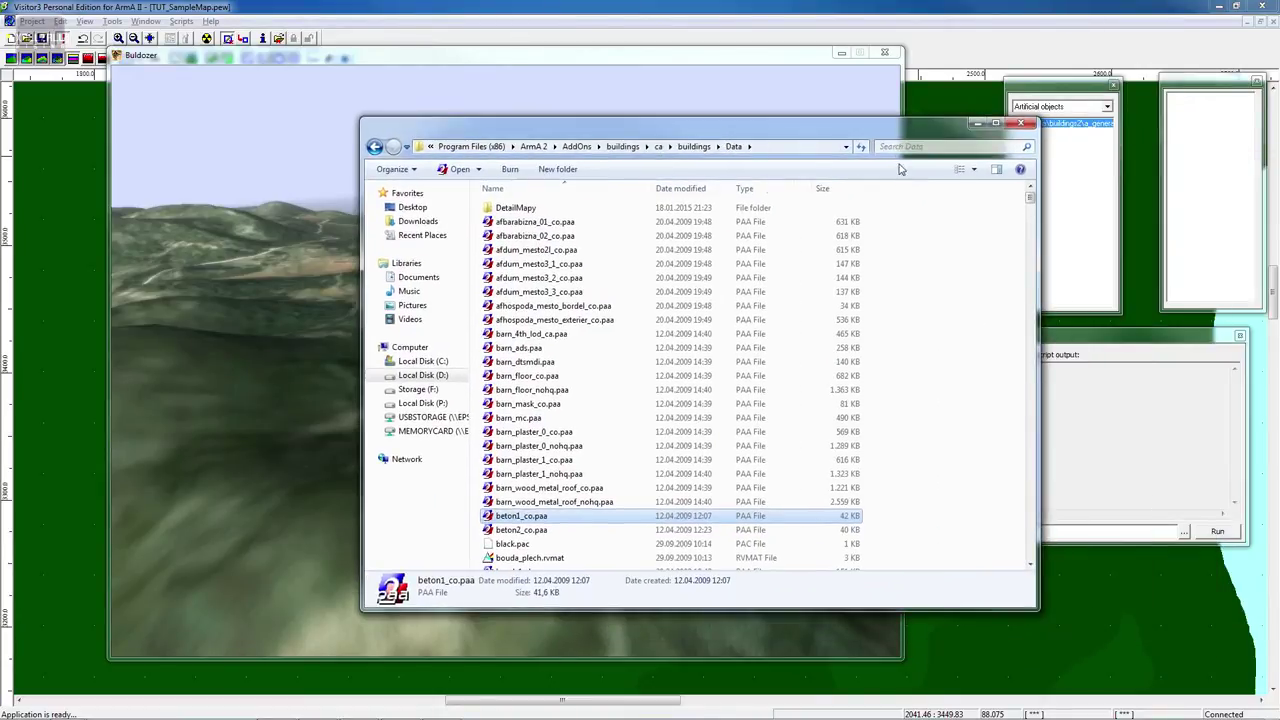
{"action": "left_click", "coordinate": [1021, 123]}
Select the general store in the Buldozer preview and rotate it on the hilltop
{"action": "right_click_drag", "start_coordinate": [505, 360], "coordinate": [505, 360]}
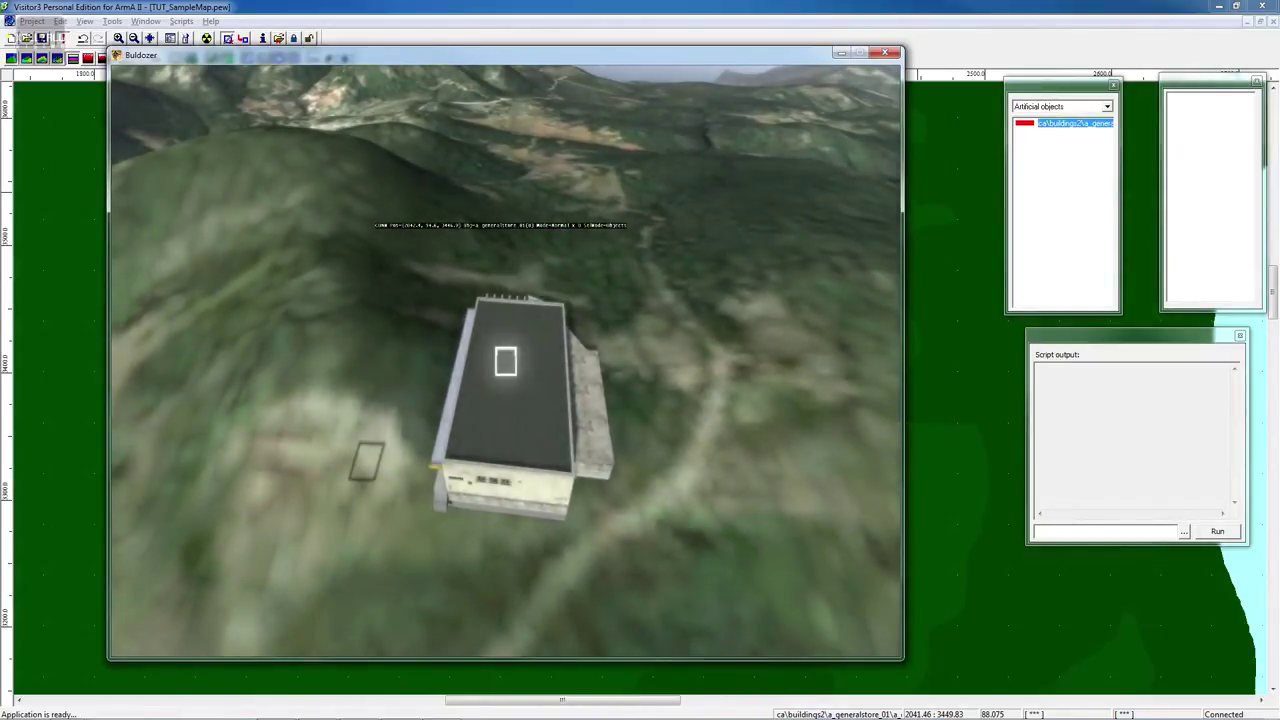
{"action": "right_click_drag", "start_coordinate": [505, 360], "coordinate": [505, 360]}
{"action": "left_click_drag", "start_coordinate": [505, 357], "coordinate": [505, 361]}
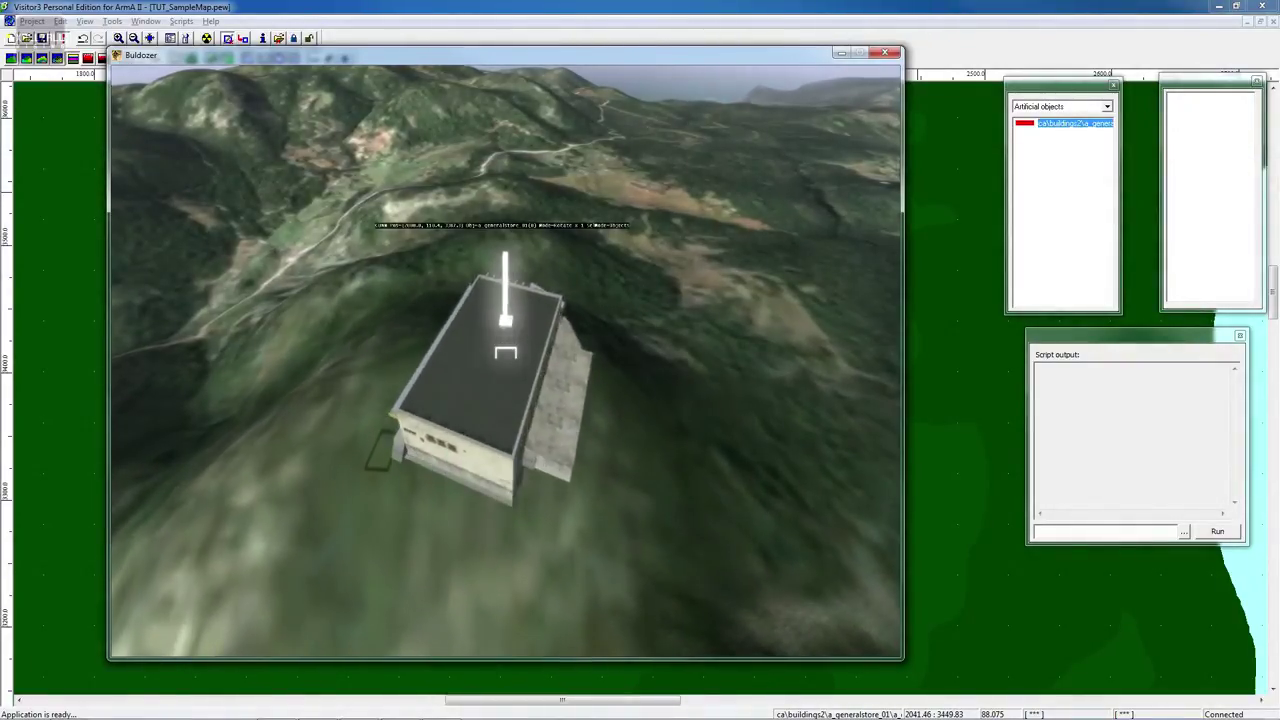
Adjust the general store's height in Buldozer and move it sideways across the hilltop, checking it from the other side
{"action": "left_click_drag", "start_coordinate": [505, 360], "coordinate": [505, 348], "text": "shift"}
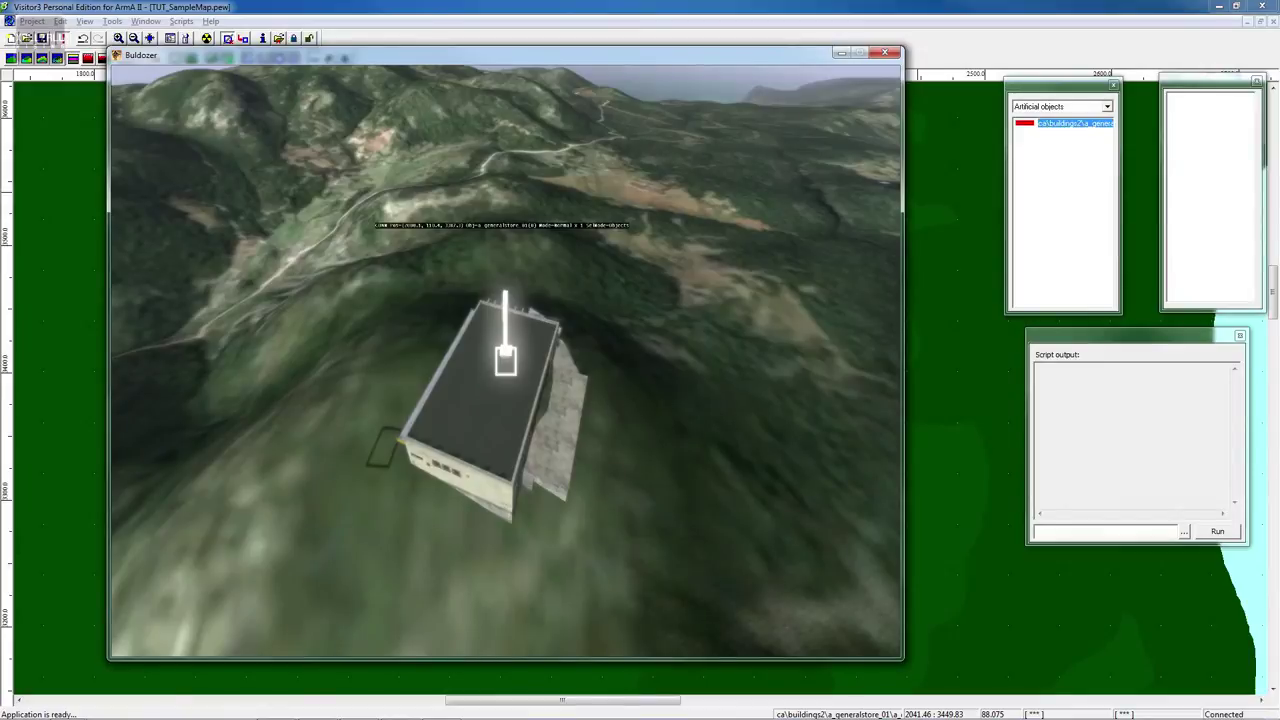
{"action": "left_click_drag", "start_coordinate": [505, 360], "coordinate": [503, 360]}
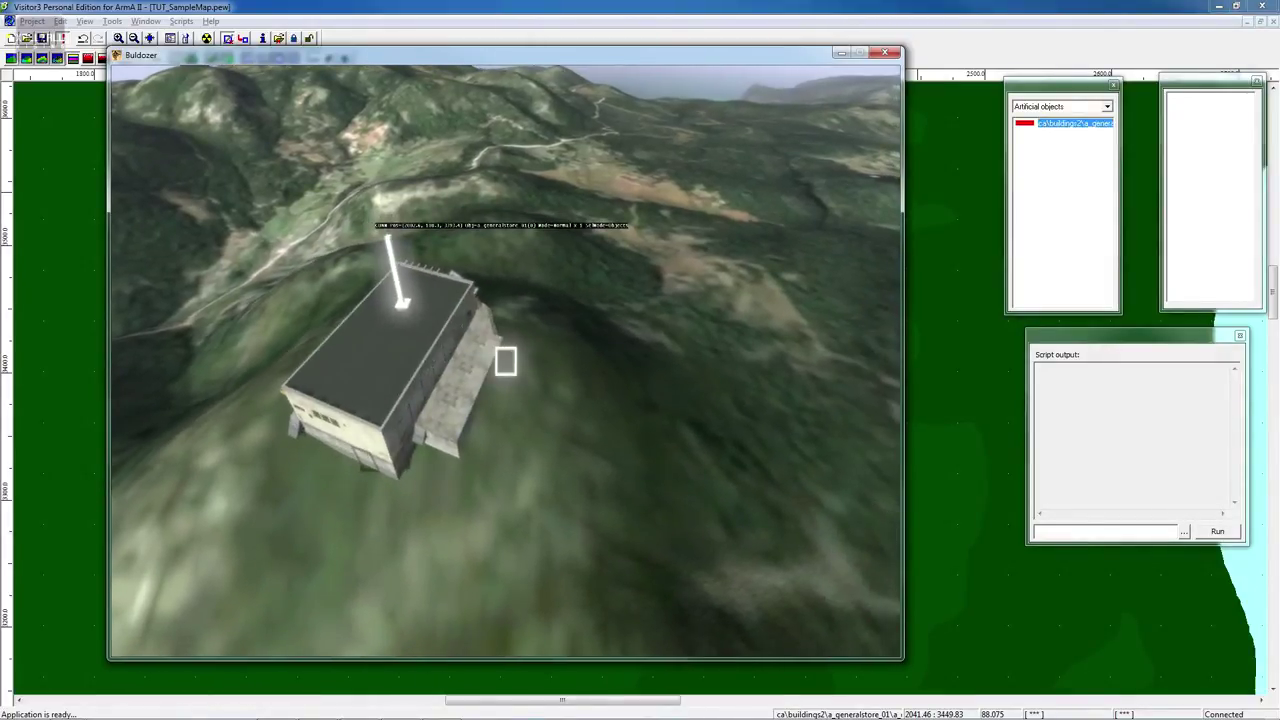
{"action": "right_click_drag", "start_coordinate": [505, 361], "coordinate": [505, 361]}
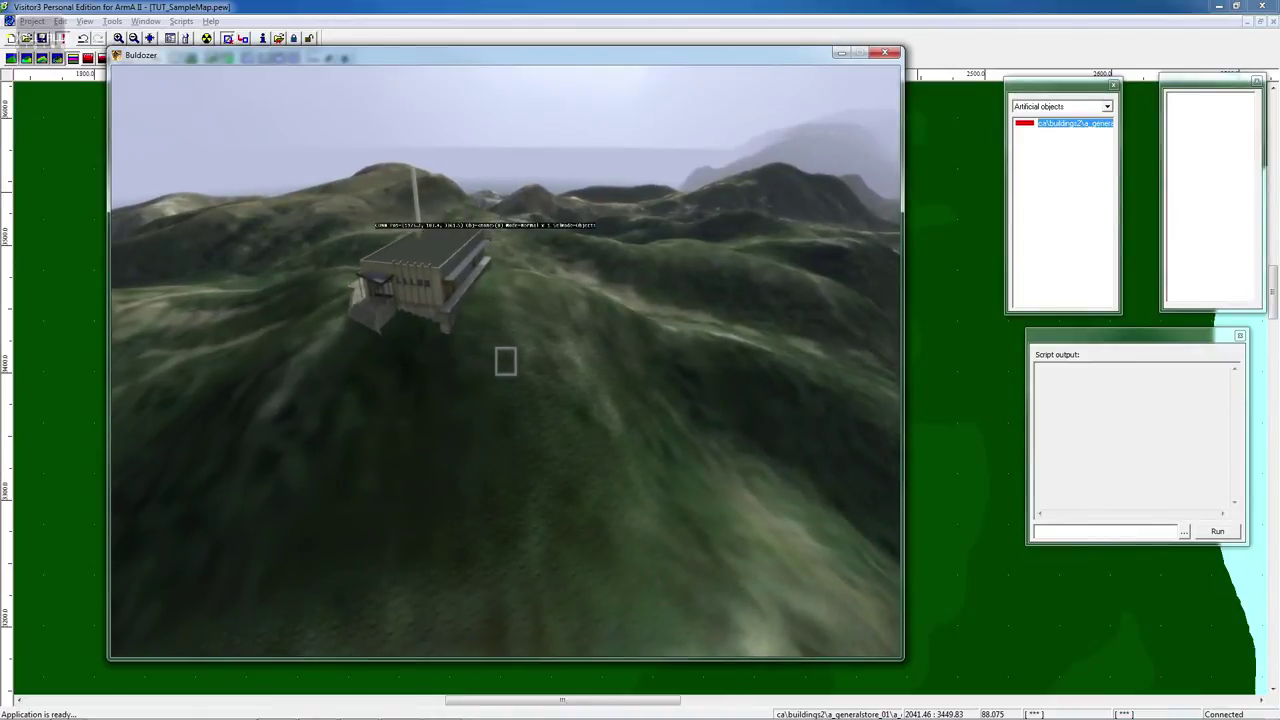
{"action": "right_click_drag", "start_coordinate": [505, 361], "coordinate": [505, 361]}
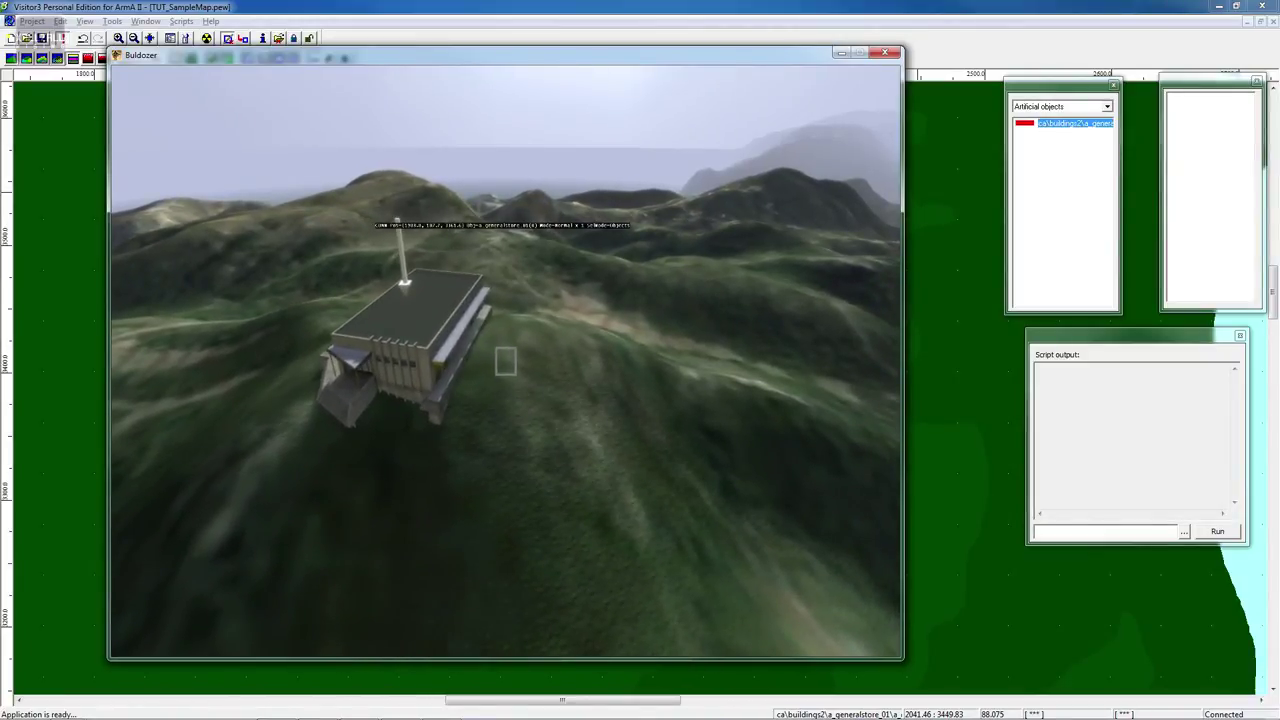
Return to Visitor 3, start exporting the world, and set the destination to D:\Arma Tools\ArmAWork\workspace\TUT_SampleMap
{"action": "key", "text": "alt+Tab"}
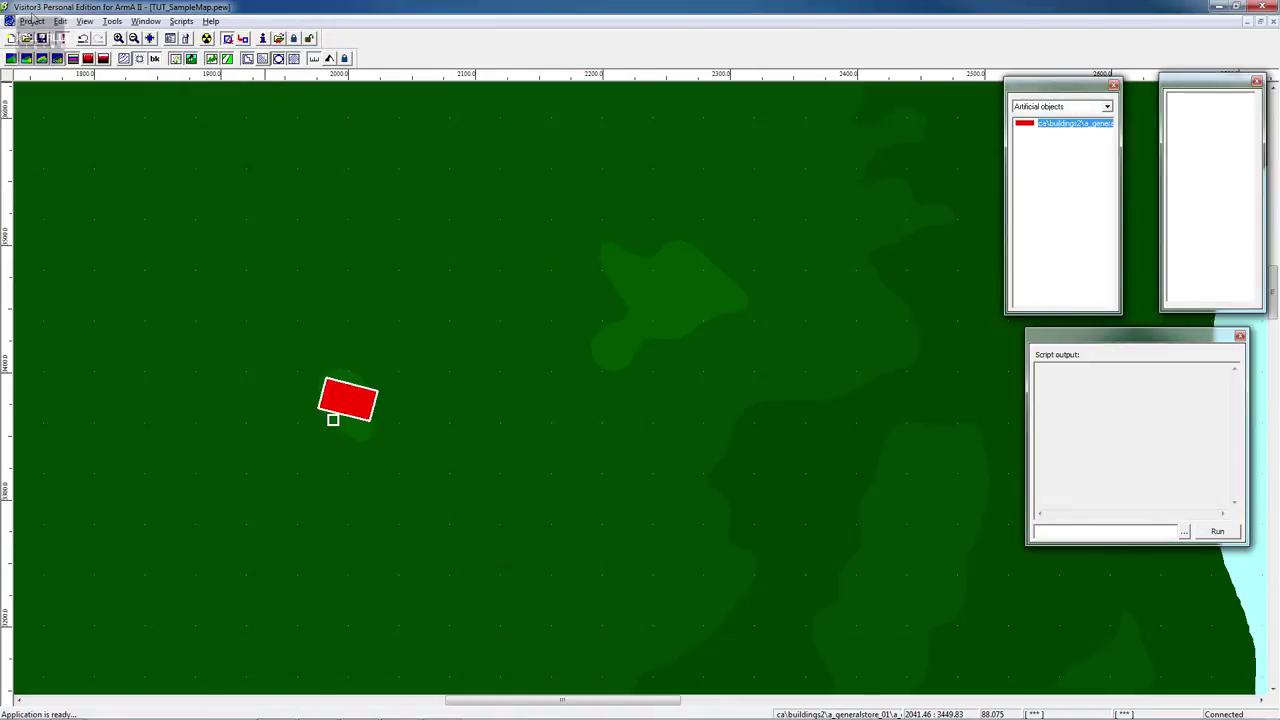
{"action": "left_click", "coordinate": [32, 21]}
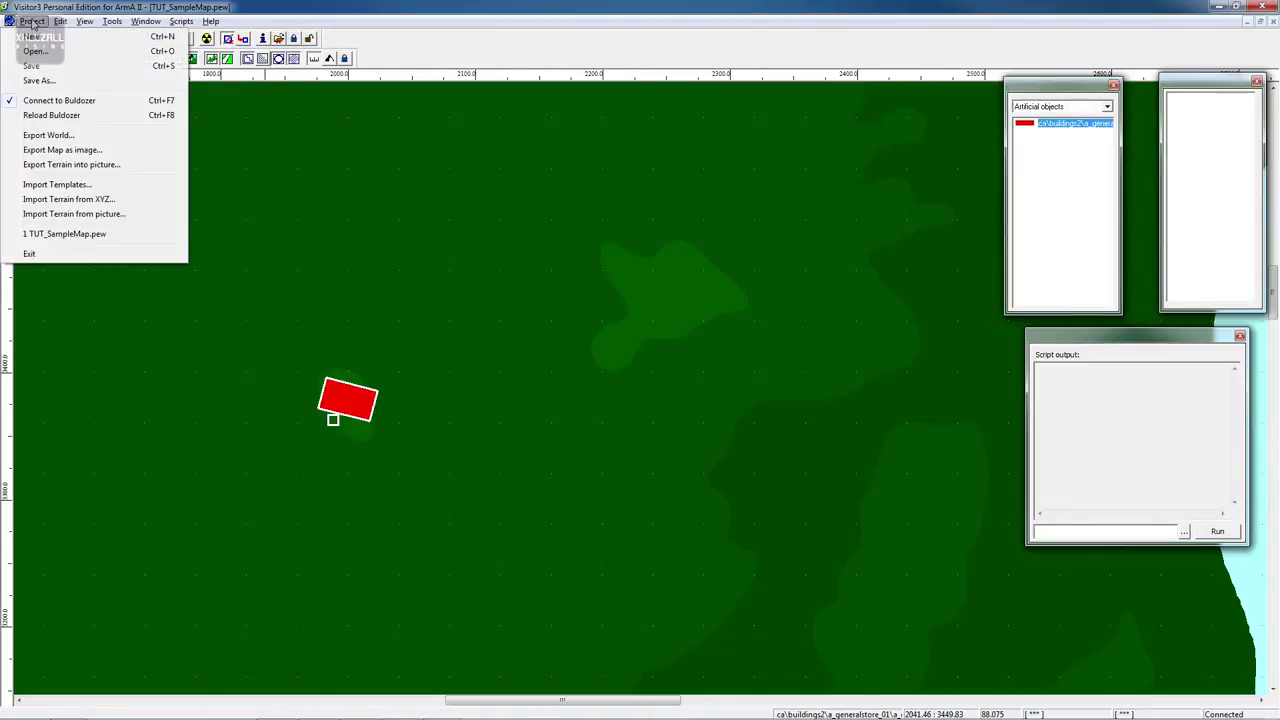
{"action": "left_click", "coordinate": [98, 142]}
{"action": "left_click", "coordinate": [725, 251]}
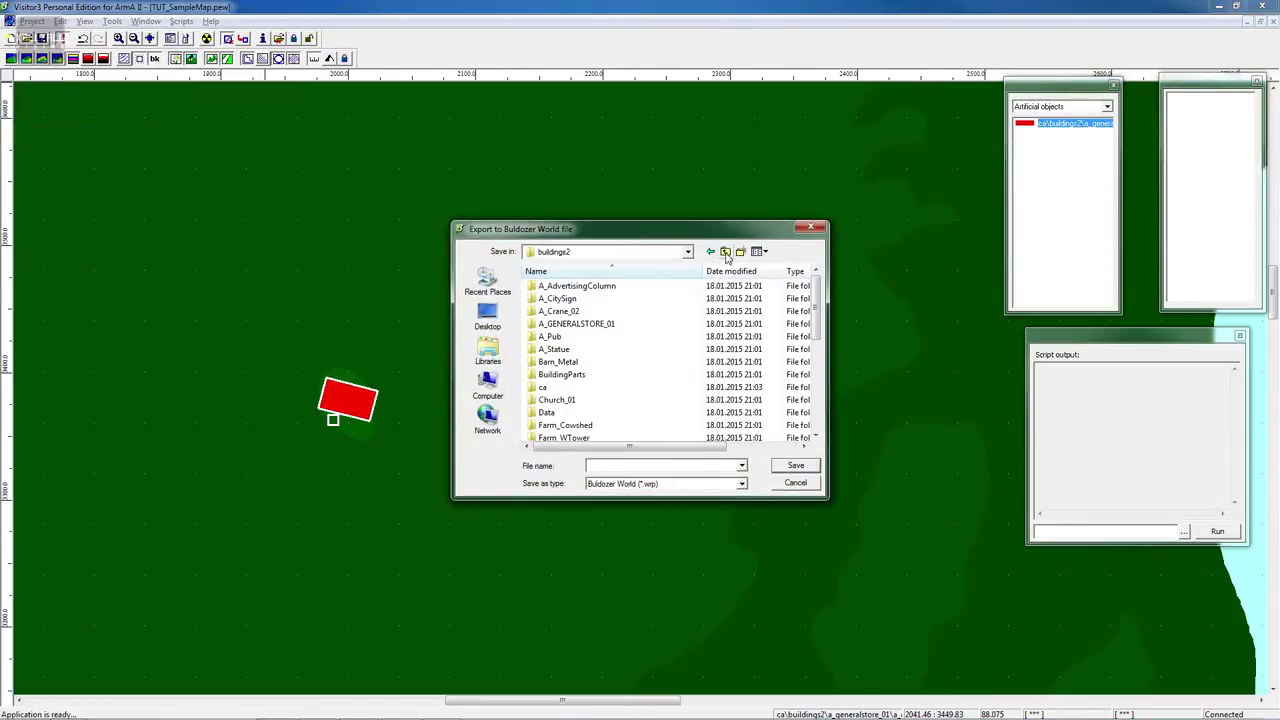
{"action": "left_click", "coordinate": [725, 251]}
{"action": "left_click", "coordinate": [725, 251]}
{"action": "left_click", "coordinate": [725, 251]}
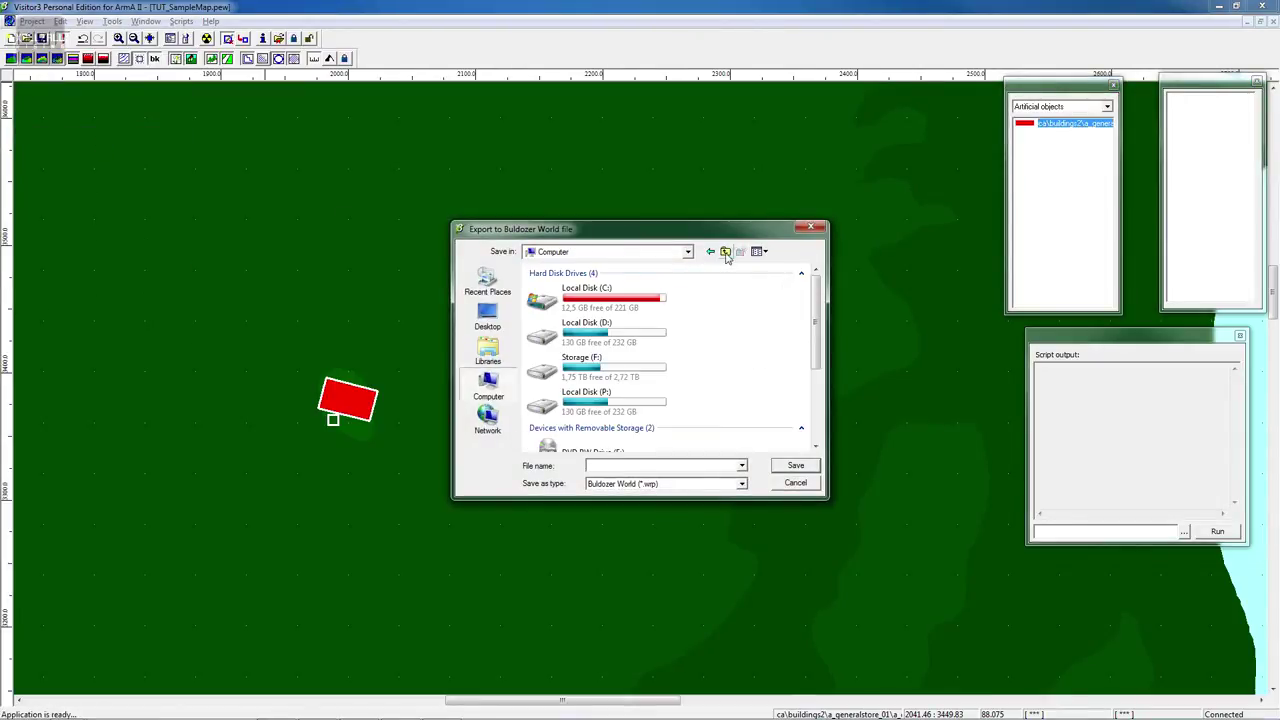
{"action": "left_click", "coordinate": [597, 330]}
{"action": "double_click", "coordinate": [597, 330]}
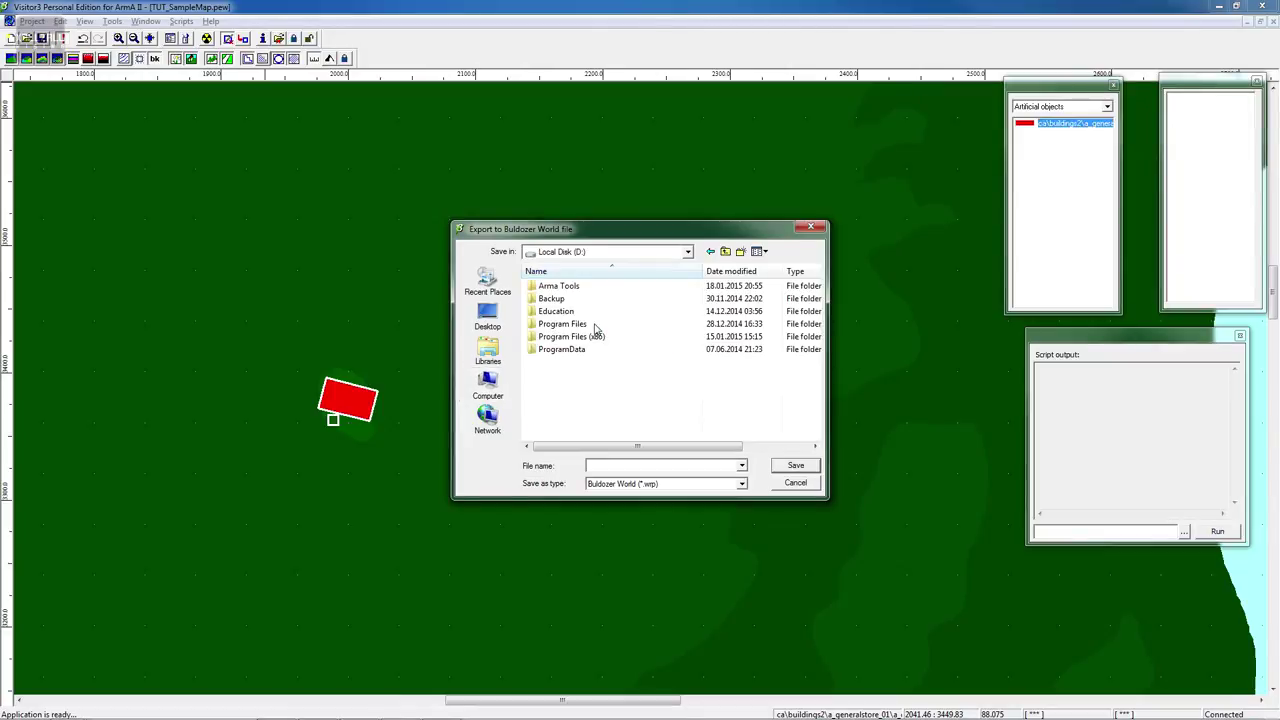
{"action": "double_click", "coordinate": [597, 290]}
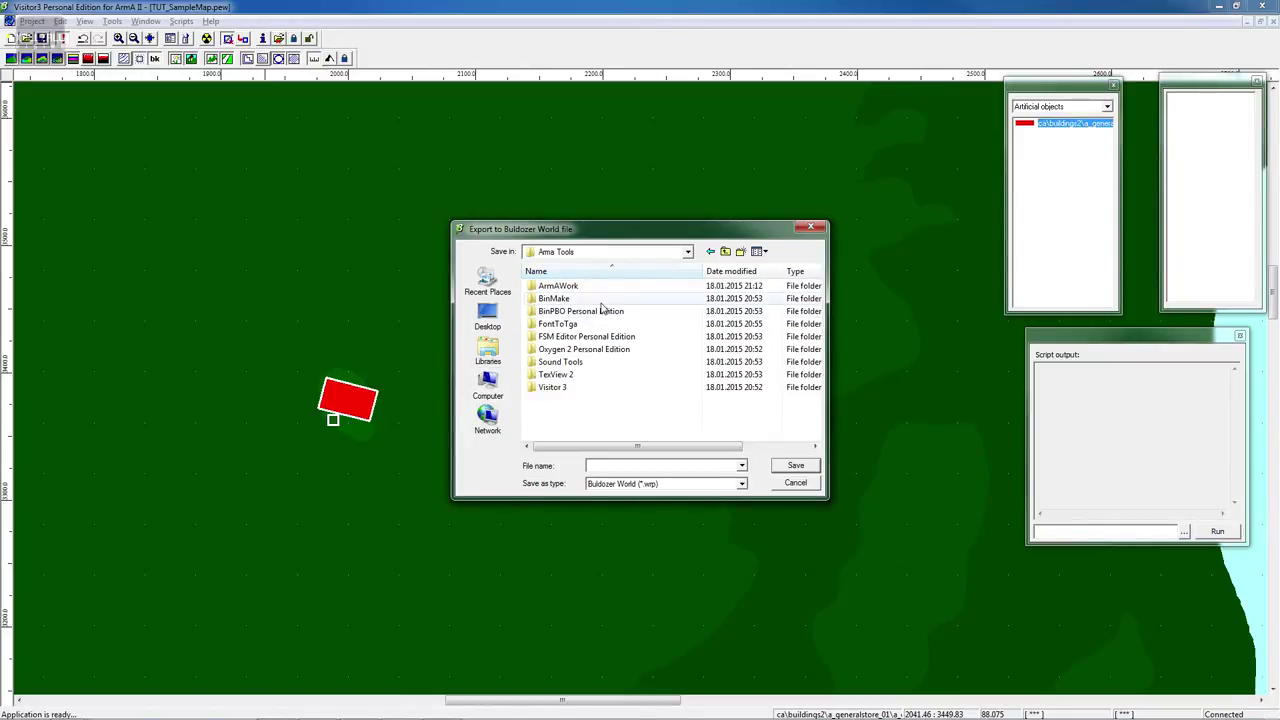
{"action": "double_click", "coordinate": [596, 287]}
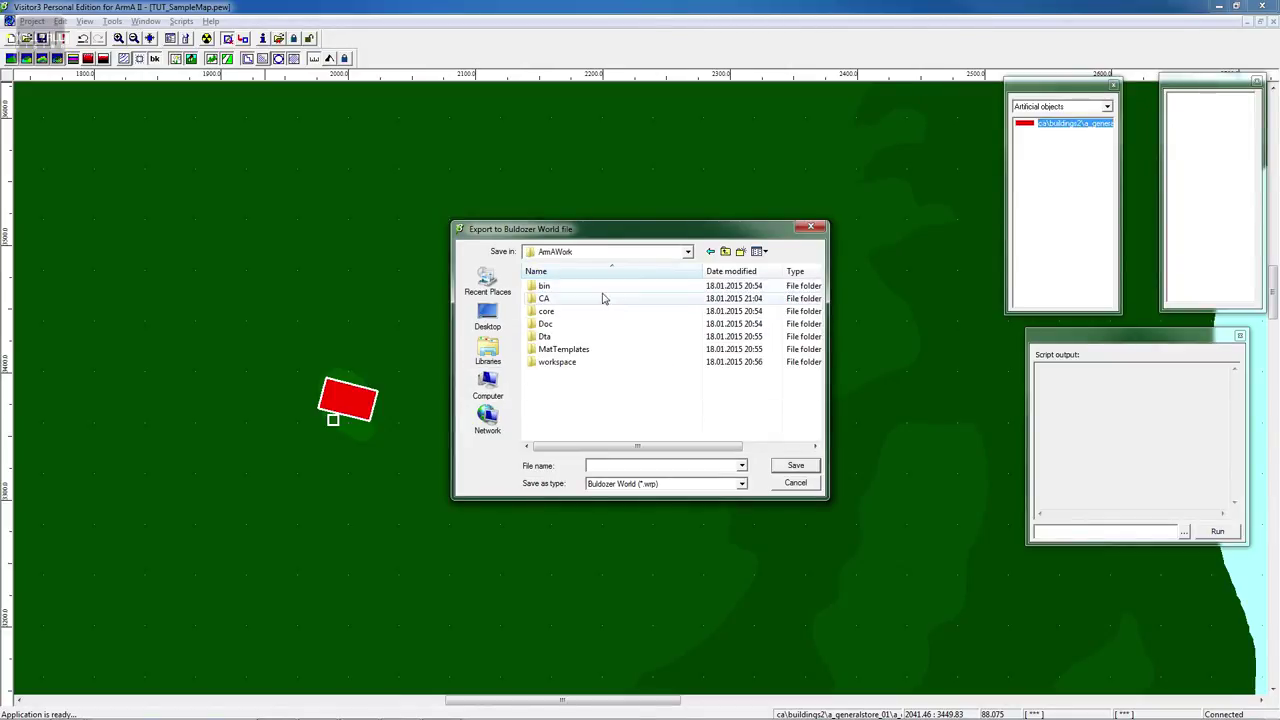
{"action": "double_click", "coordinate": [590, 362]}
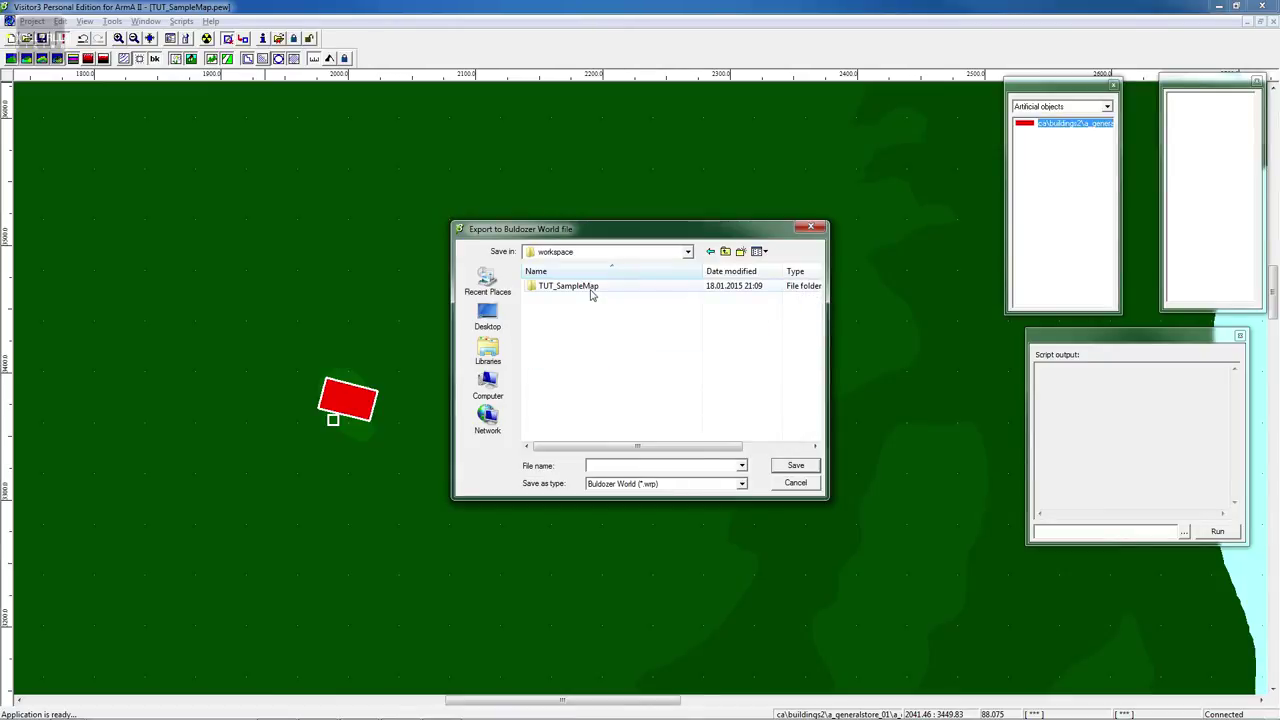
{"action": "double_click", "coordinate": [591, 289]}
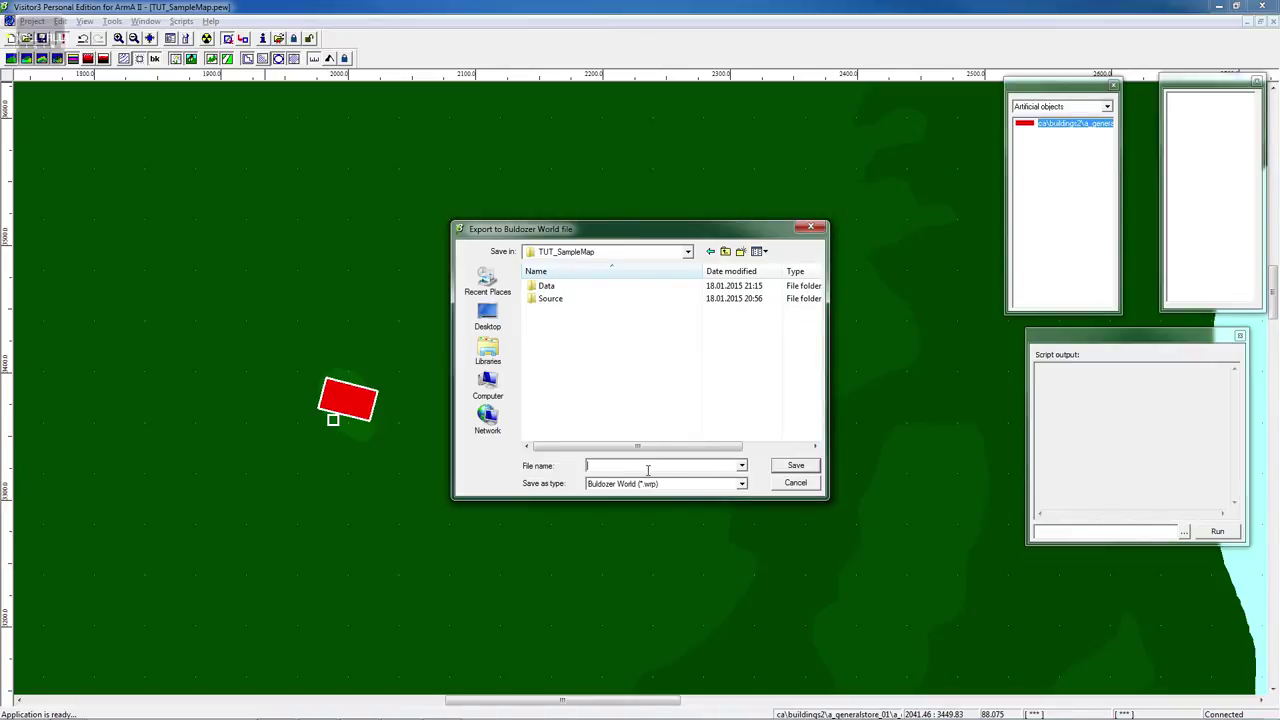
Name the Buldozer World export TUT_SampleMap.wrp and save it in the TUT_SampleMap folder
{"action": "left_click", "coordinate": [648, 469]}
{"action": "type", "text": "TUT"}
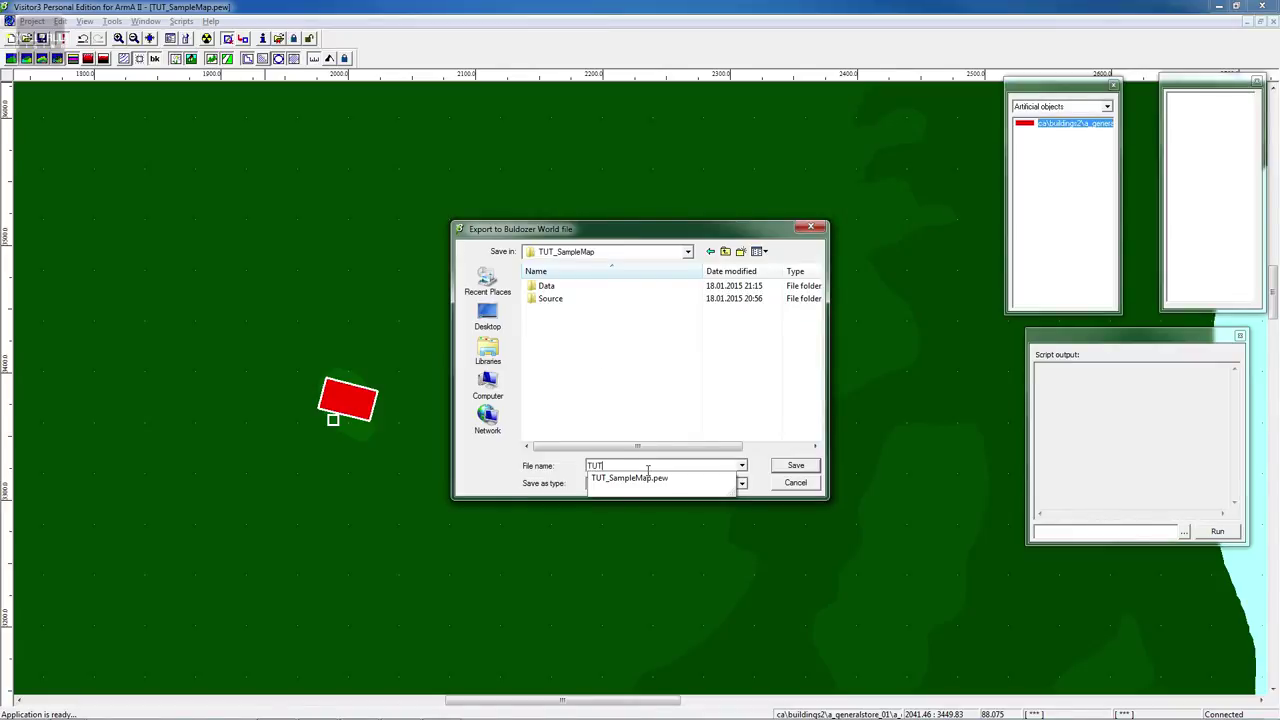
{"action": "key", "text": "Down"}
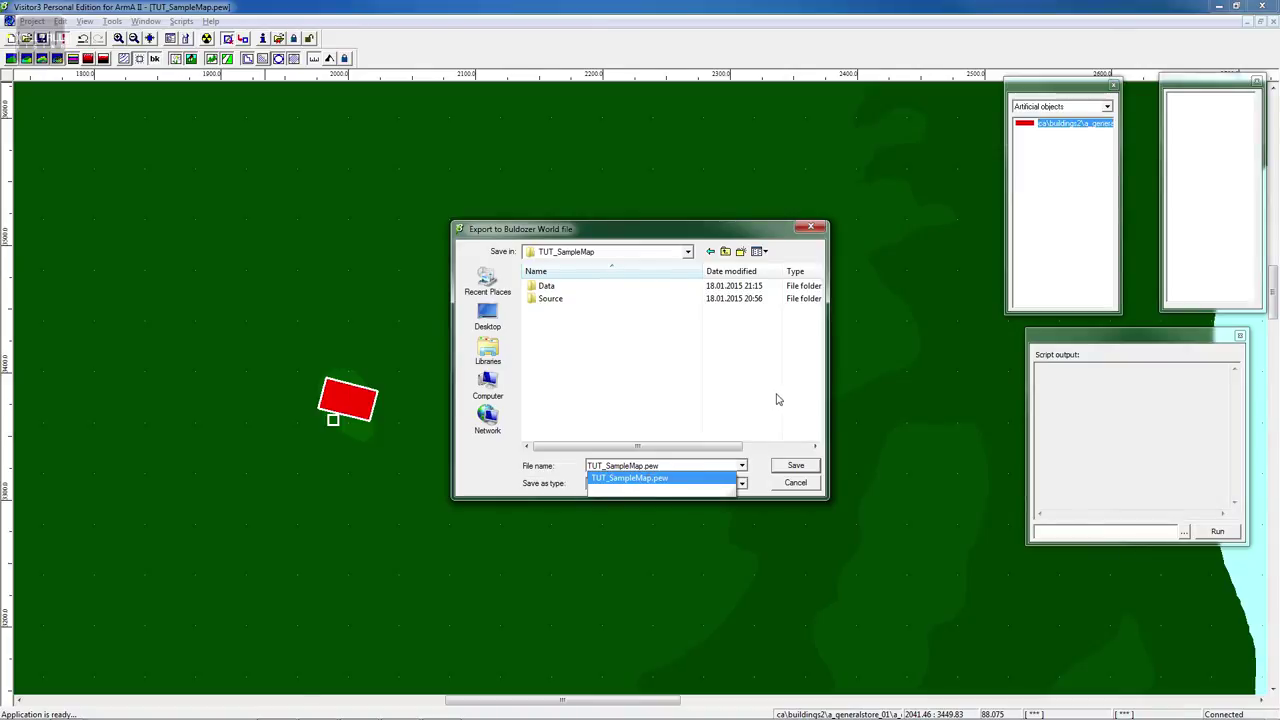
{"action": "key", "text": "BackSpace"}
{"action": "key", "text": "BackSpace"}
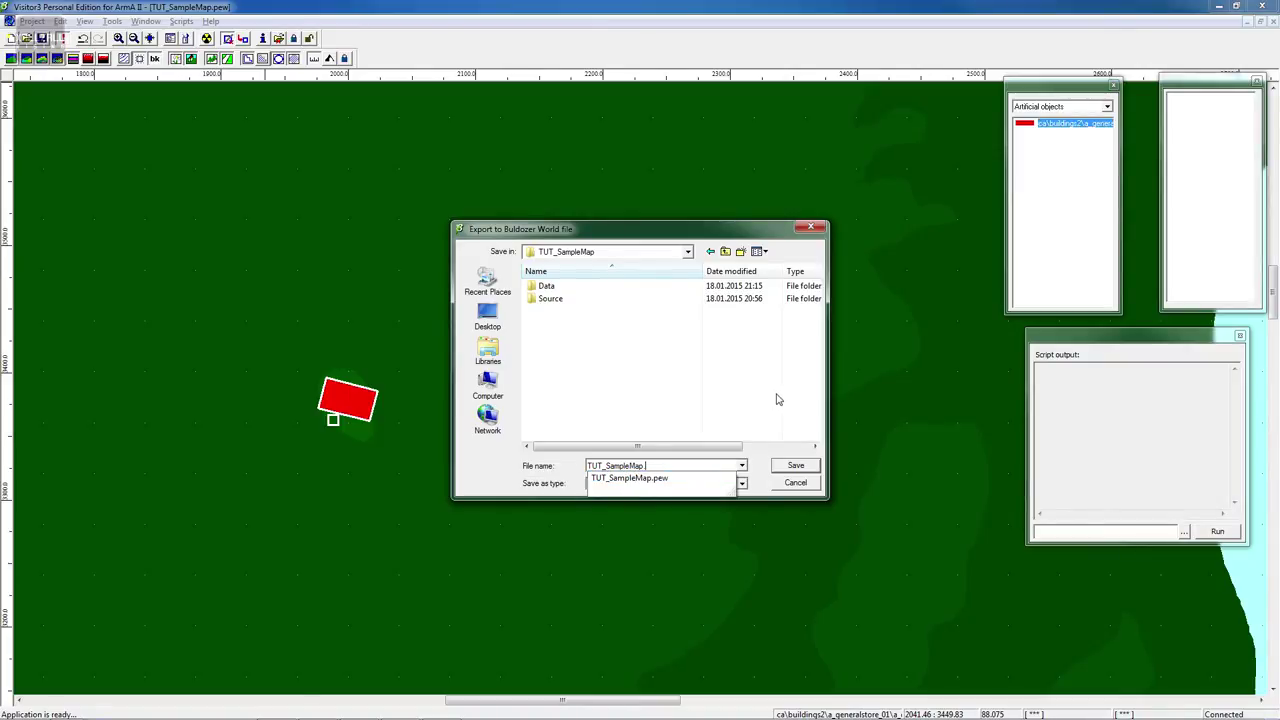
{"action": "type", "text": "wrp"}
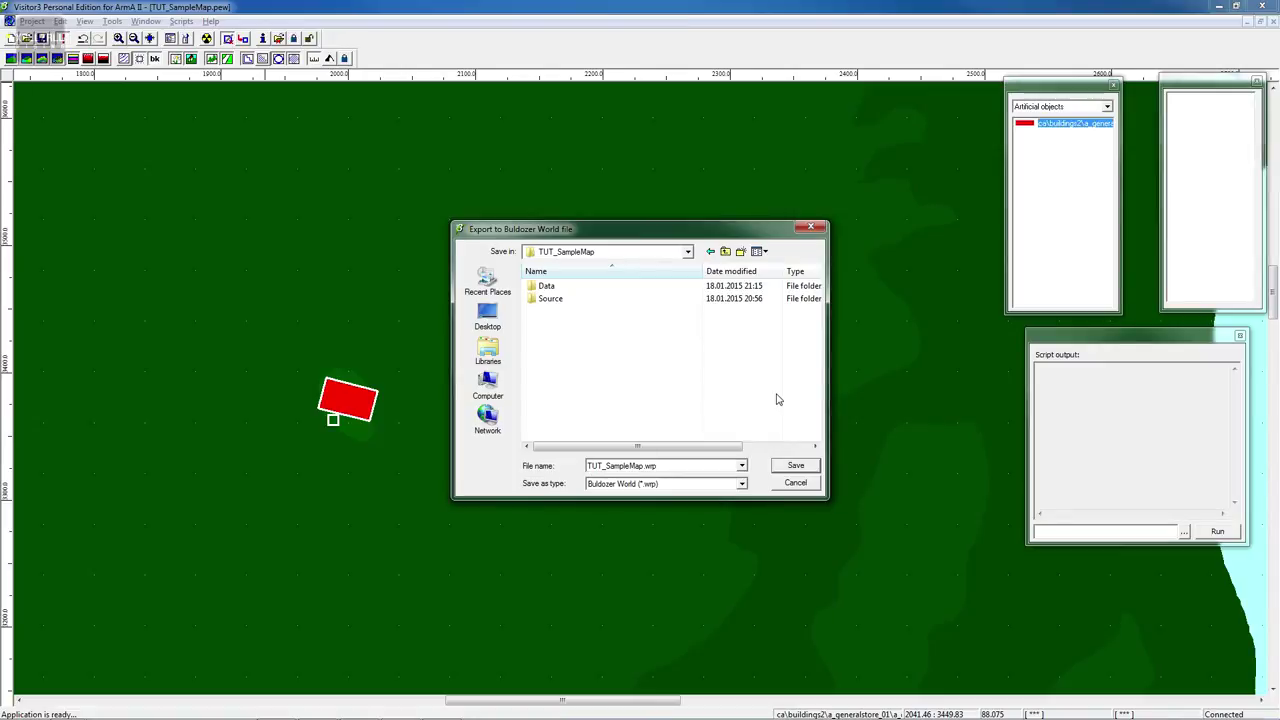
{"action": "left_click", "coordinate": [796, 467]}
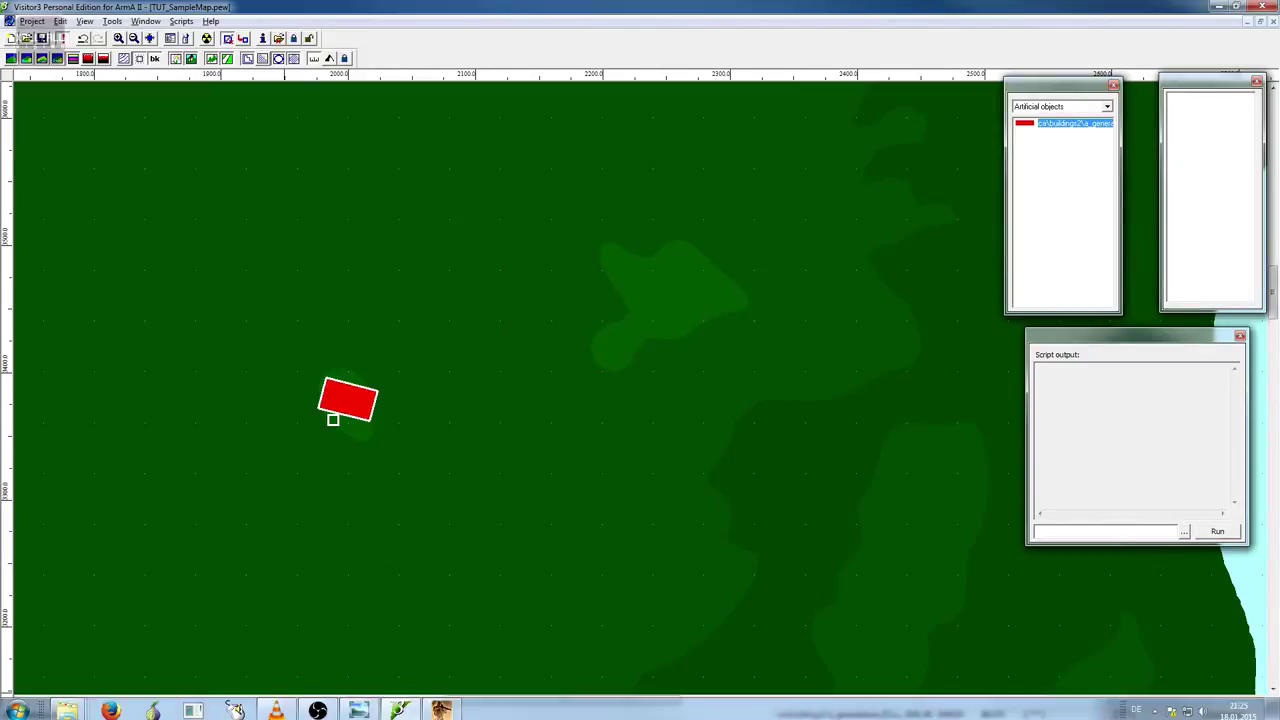
Switch to the Terrain Edditors Explorer window and browse to D:\Arma Tools\BinPBO Personal Edition
{"action": "mouse_move", "coordinate": [66, 707]}
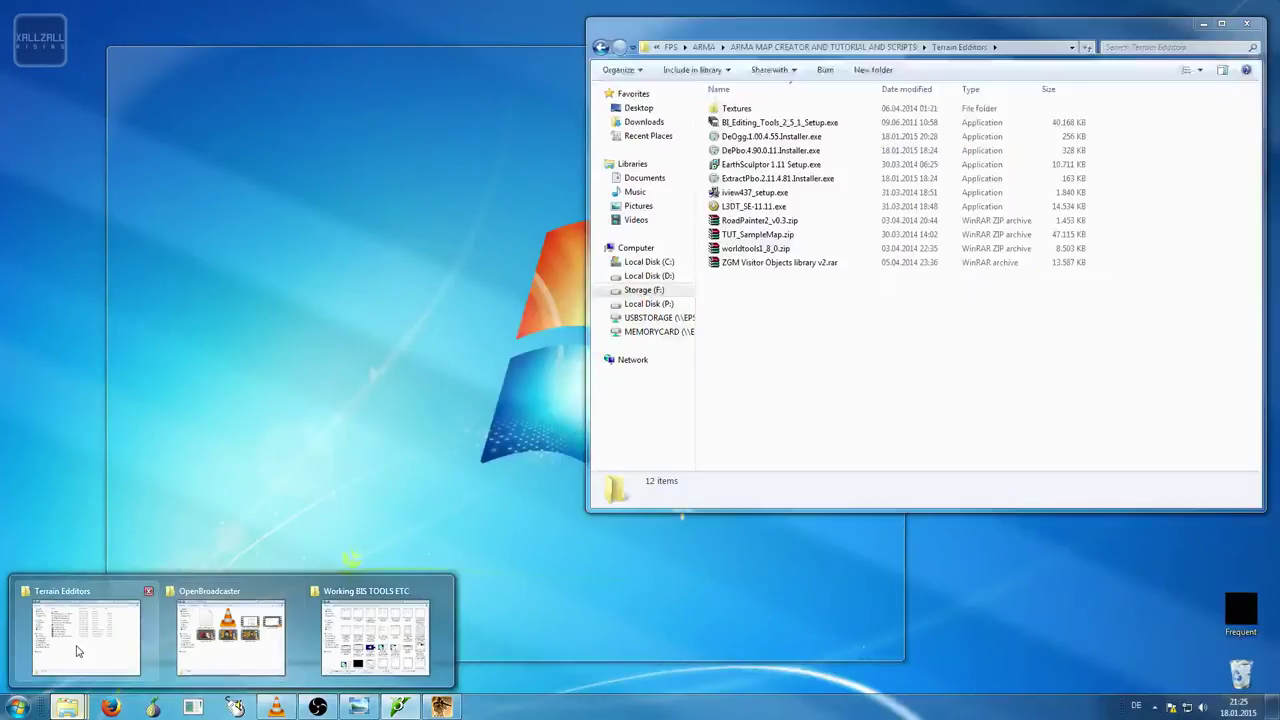
{"action": "left_click", "coordinate": [86, 650]}
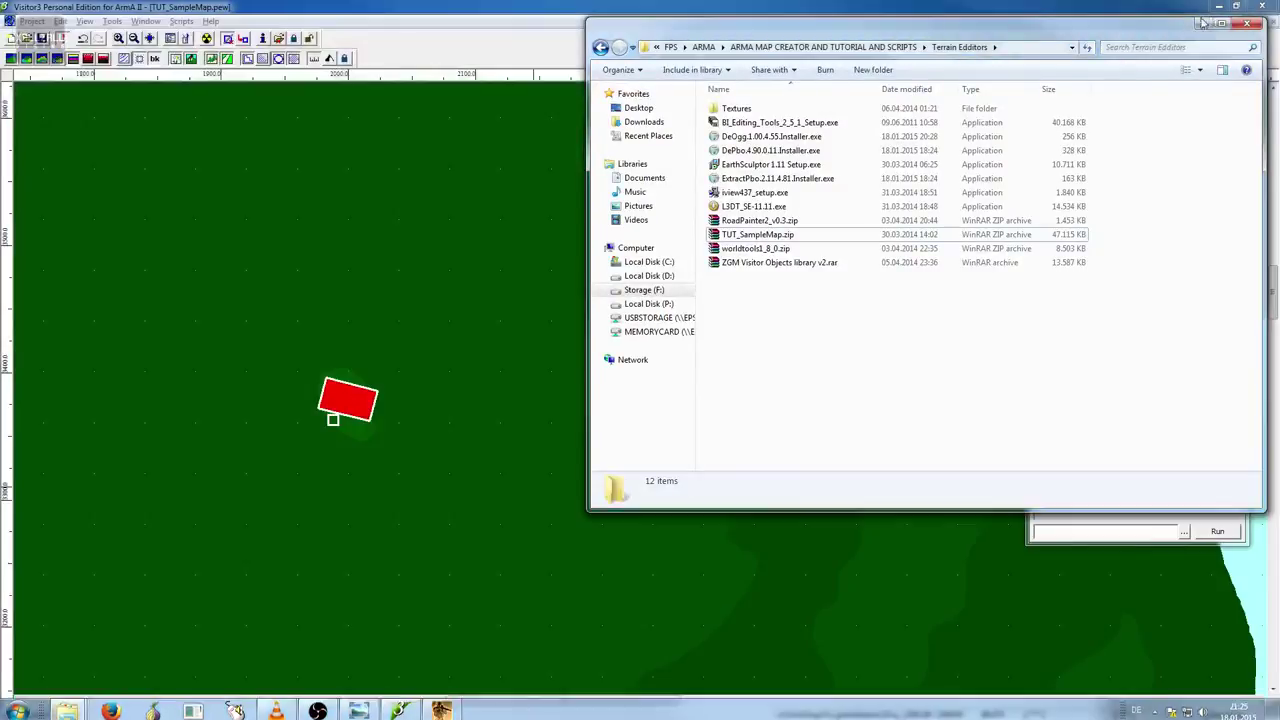
{"action": "left_click", "coordinate": [668, 277]}
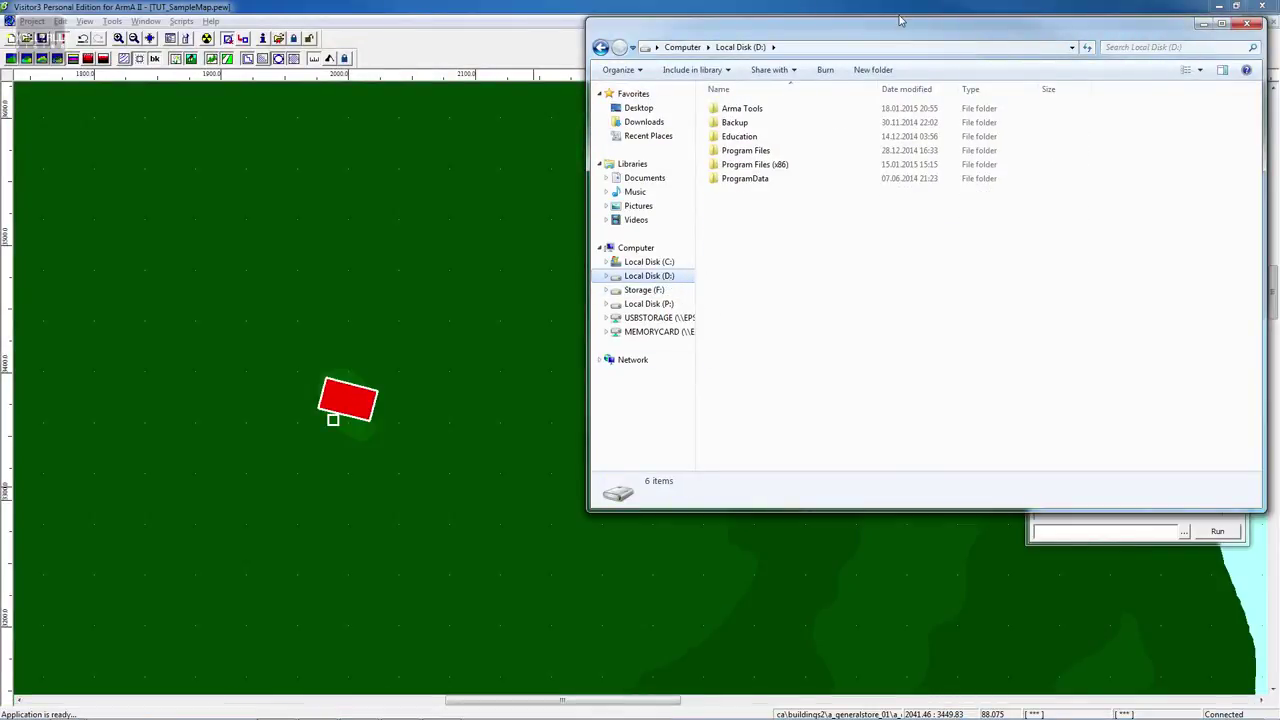
{"action": "double_click", "coordinate": [752, 108]}
{"action": "left_click_drag", "start_coordinate": [838, 28], "coordinate": [670, 95]}
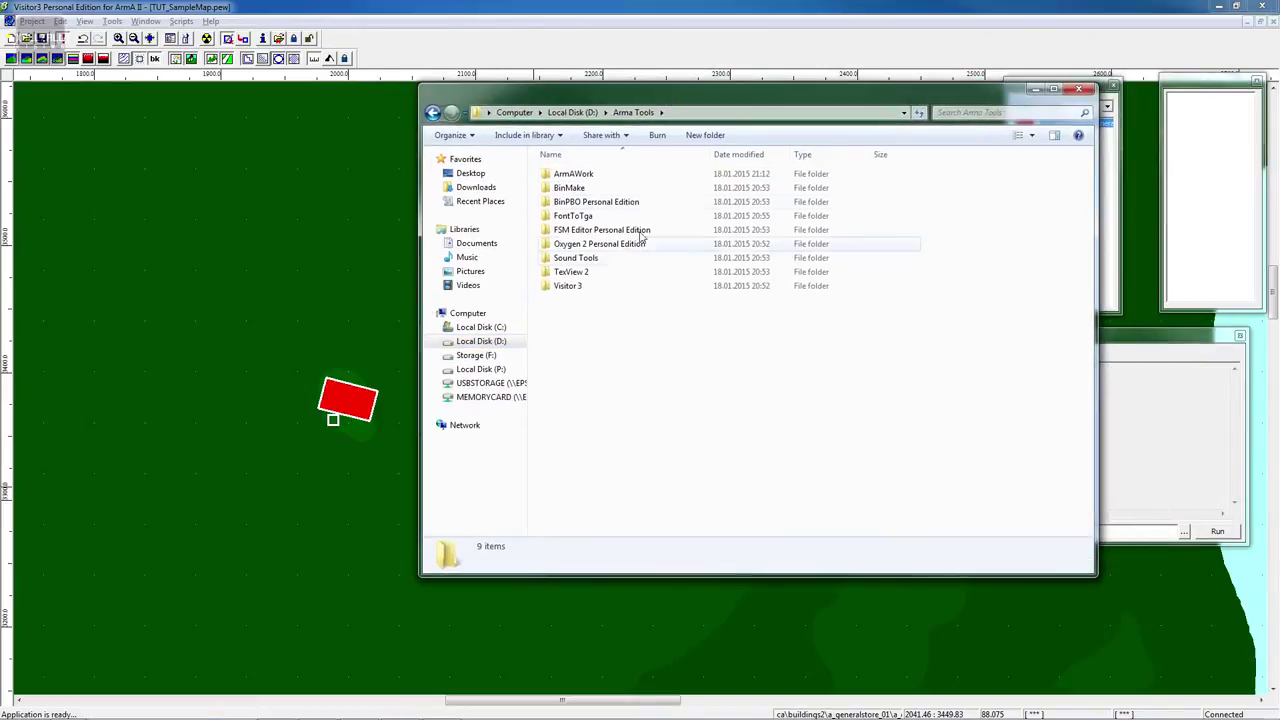
{"action": "double_click", "coordinate": [600, 202]}
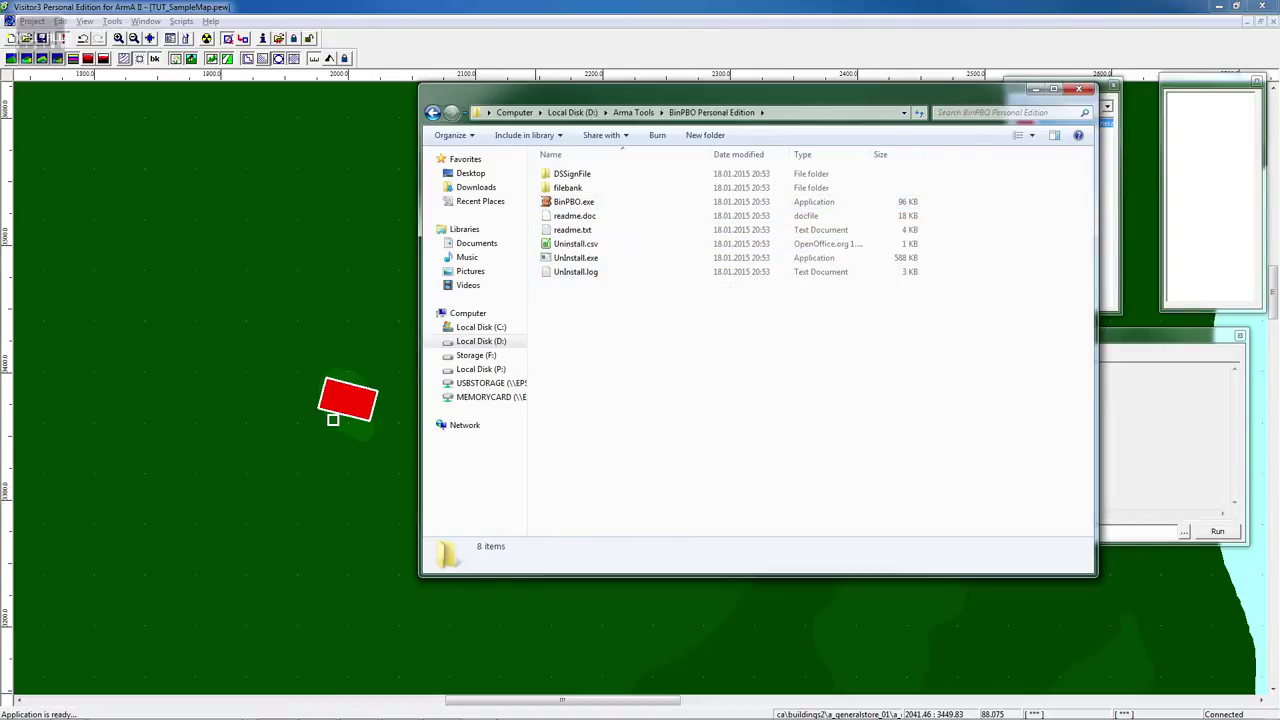
Open a second Explorer window and browse to D:\Program Files (x86)\ArmA 2
{"action": "mouse_move", "coordinate": [86, 680]}
{"action": "mouse_move", "coordinate": [80, 706]}
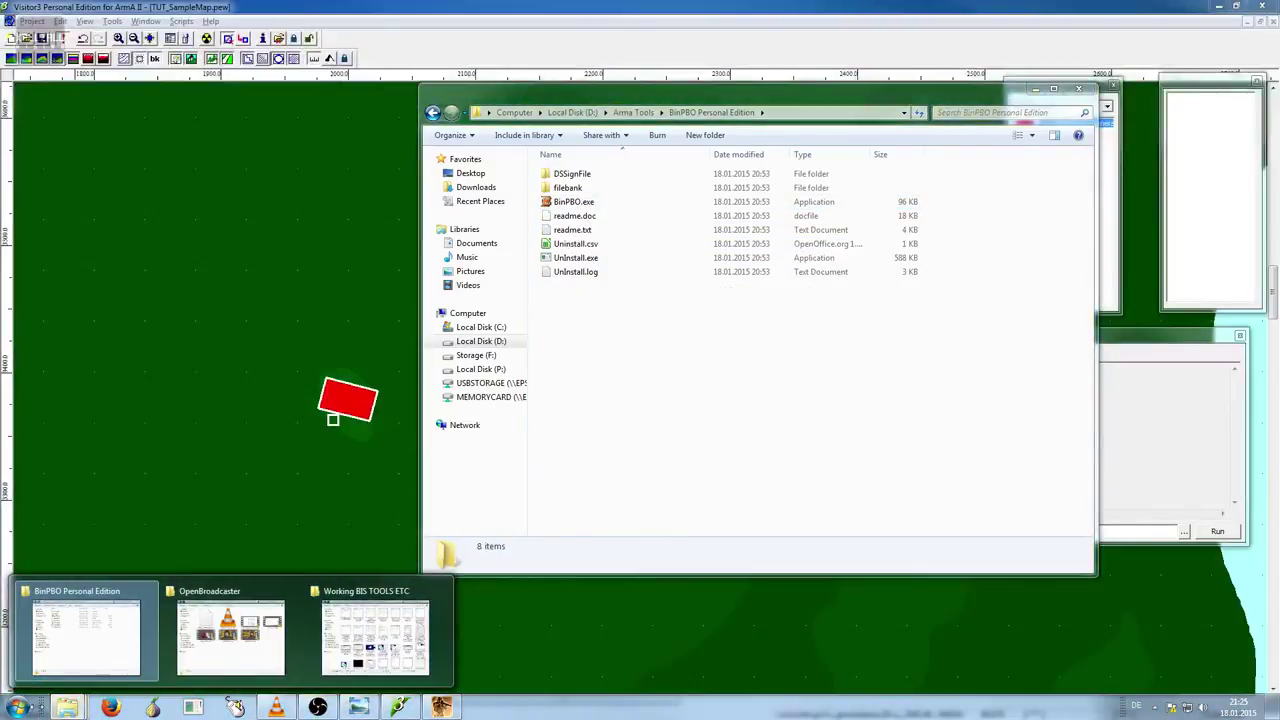
{"action": "left_click", "coordinate": [16, 706]}
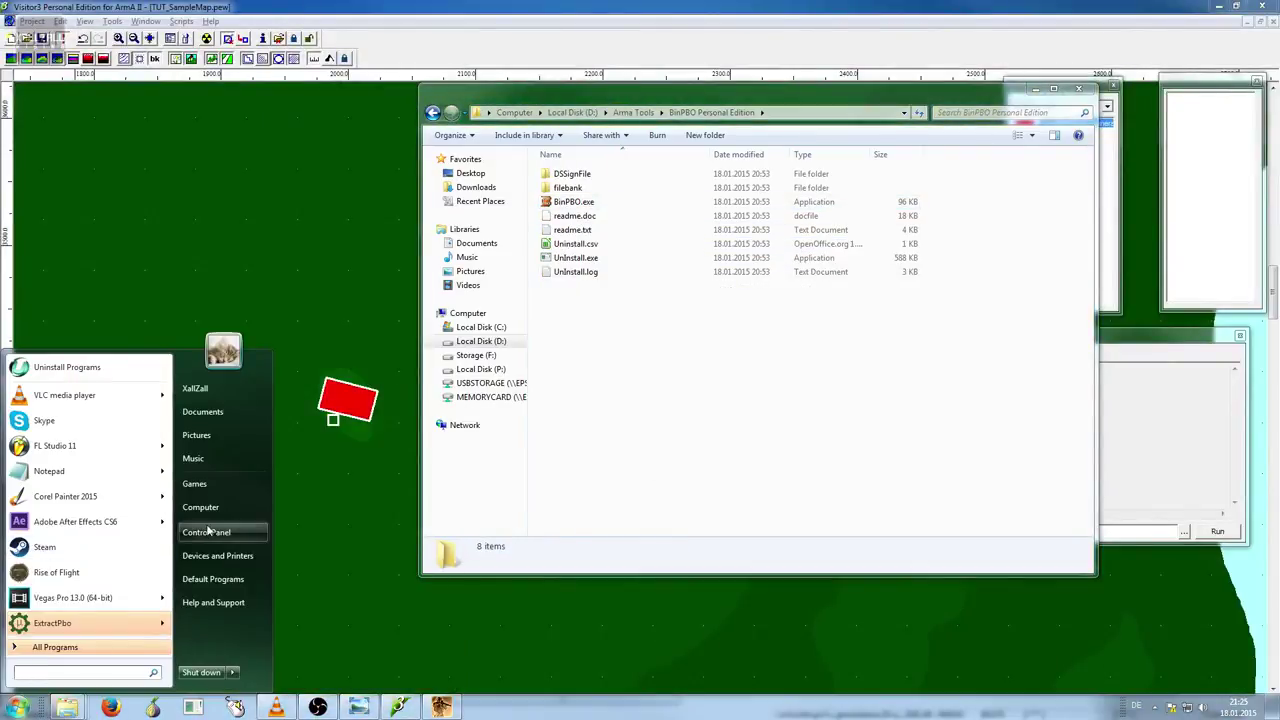
{"action": "left_click", "coordinate": [205, 508]}
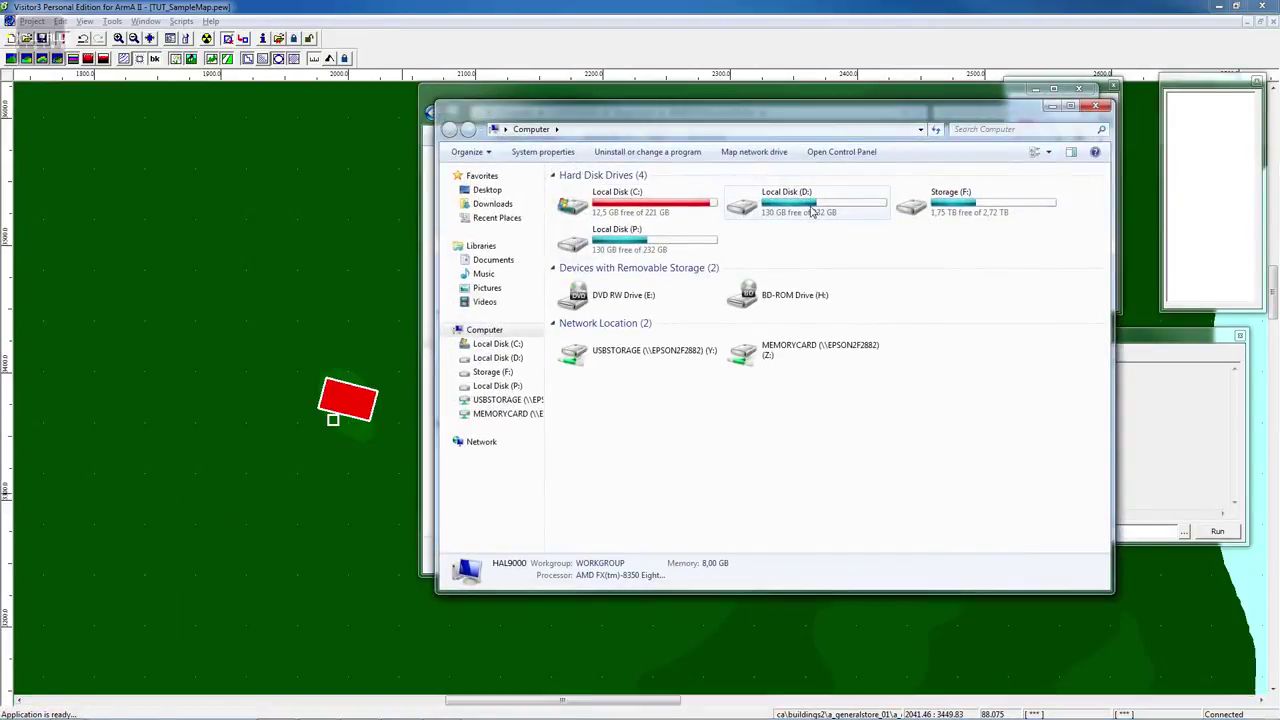
{"action": "left_click", "coordinate": [812, 212]}
{"action": "double_click", "coordinate": [812, 212]}
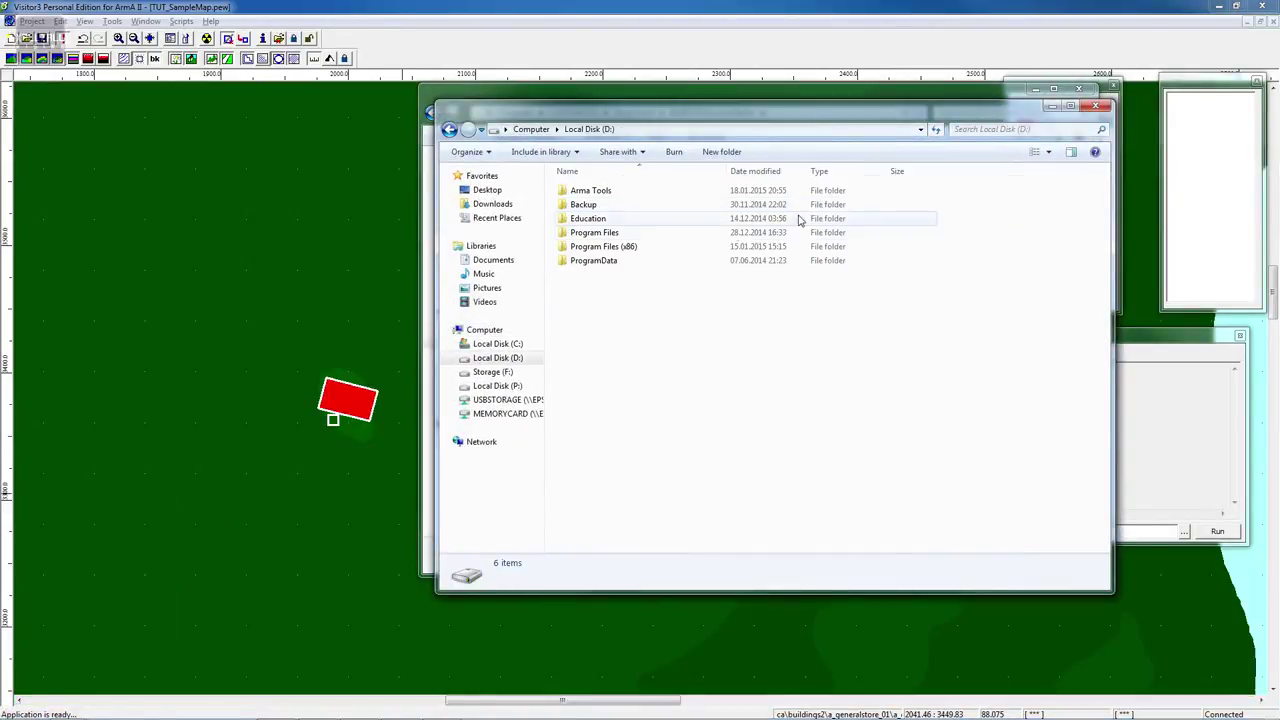
{"action": "double_click", "coordinate": [644, 194]}
{"action": "left_click", "coordinate": [449, 129]}
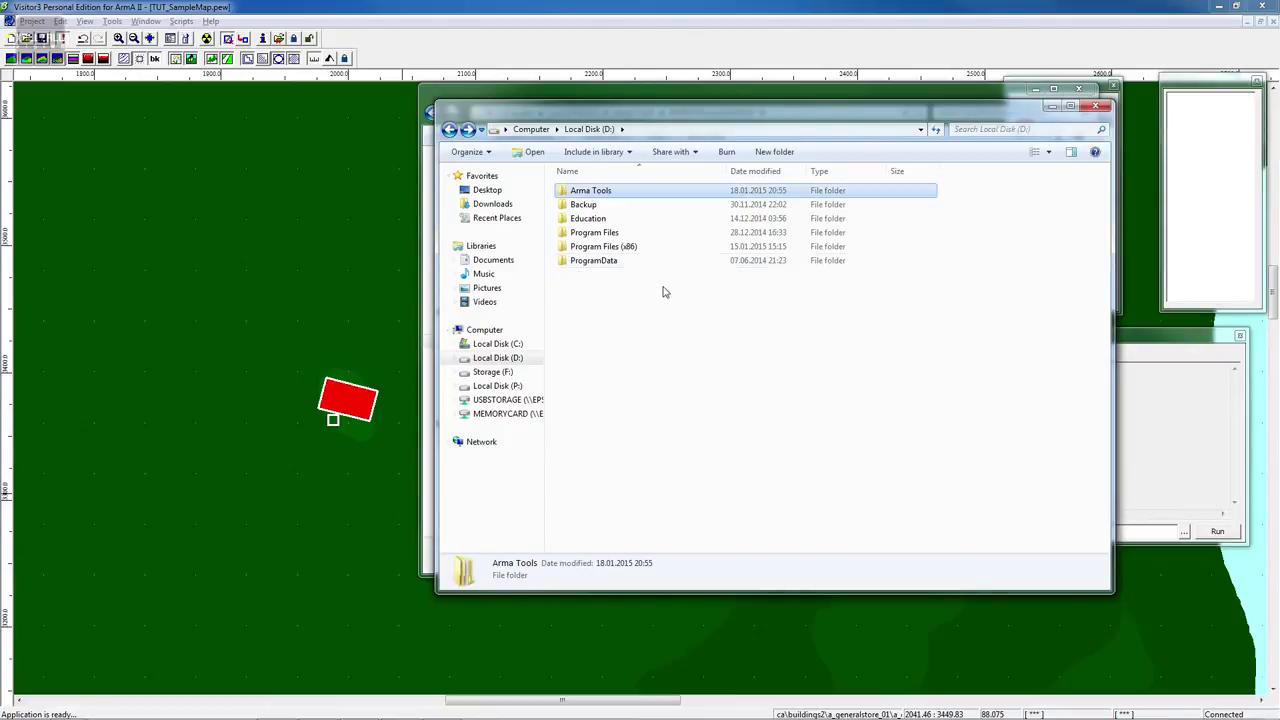
{"action": "double_click", "coordinate": [603, 246]}
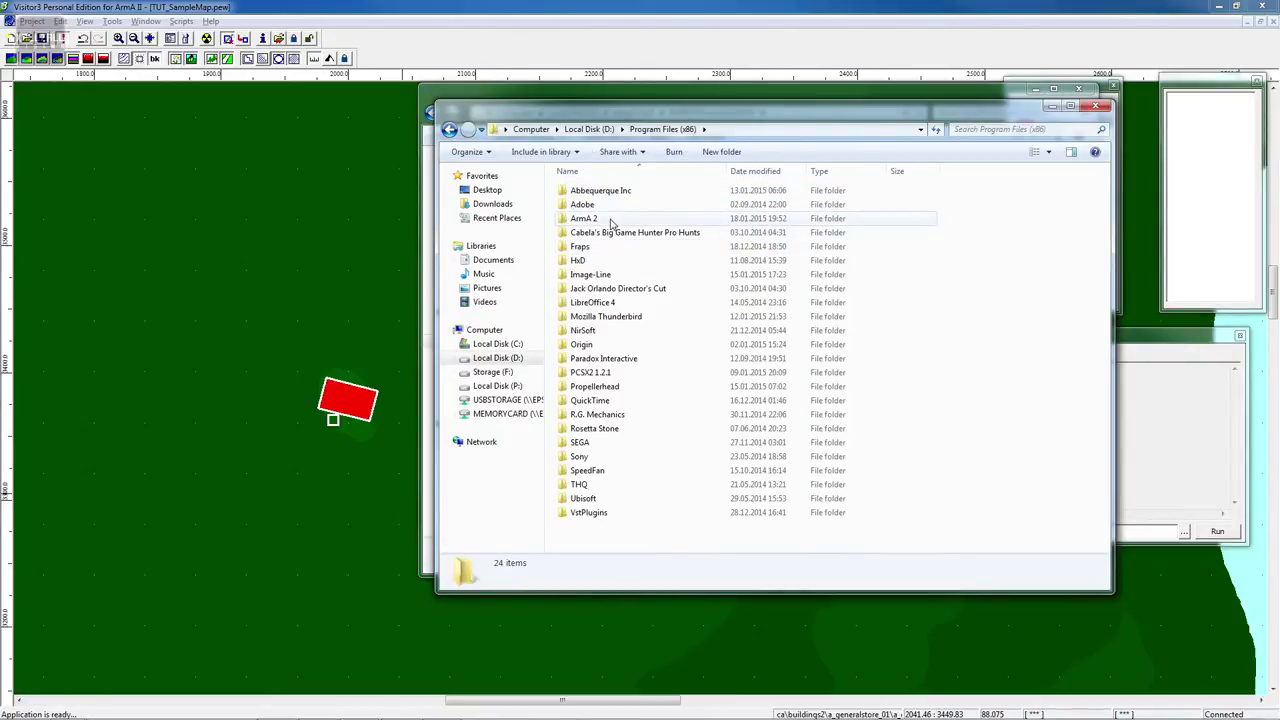
{"action": "double_click", "coordinate": [610, 220]}
{"action": "scroll", "coordinate": [651, 234], "scroll_direction": "down", "scroll_amount": 5}
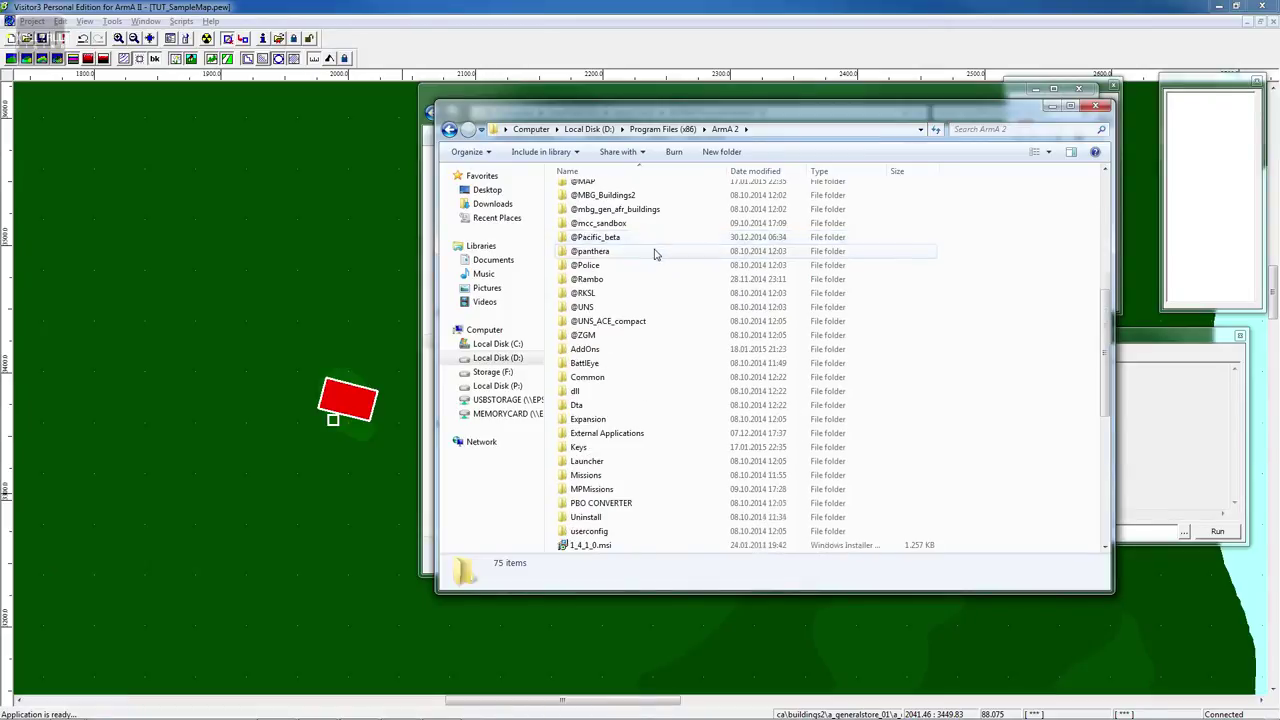
{"action": "scroll", "coordinate": [657, 277], "scroll_direction": "up", "scroll_amount": 7}
{"action": "left_click", "coordinate": [655, 270]}
{"action": "scroll", "coordinate": [615, 275], "scroll_direction": "down", "scroll_amount": 2}
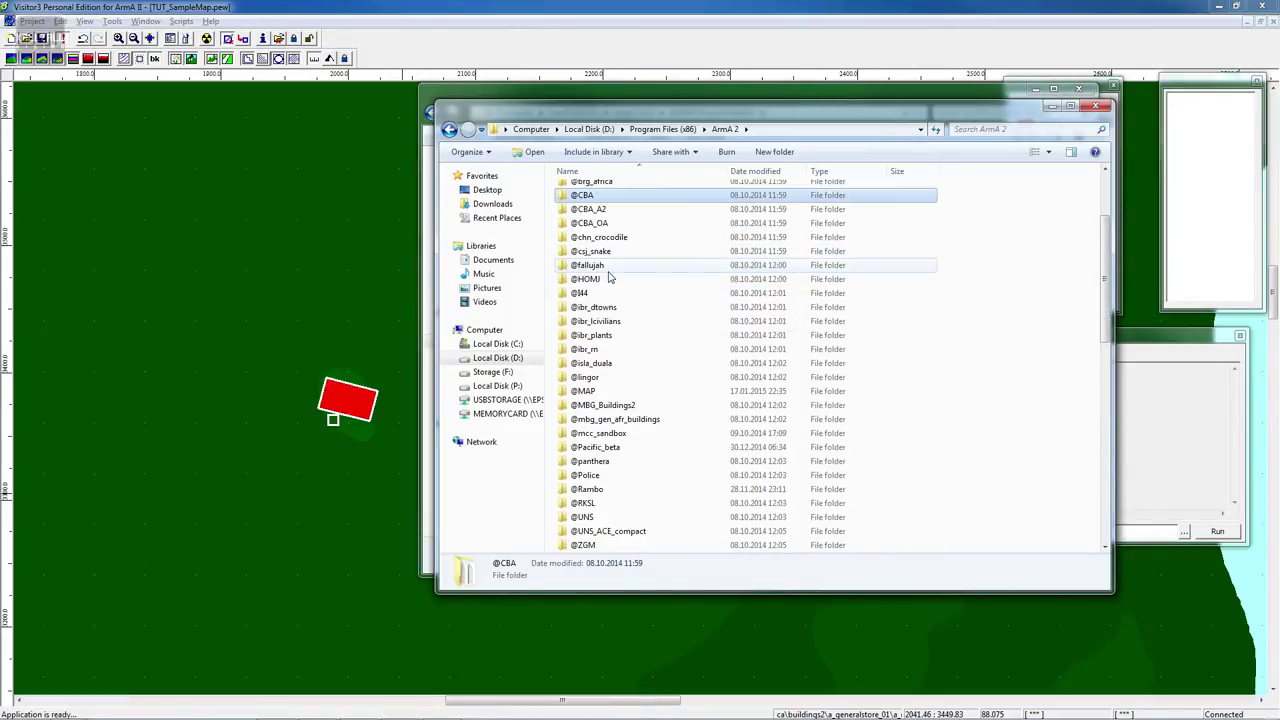
{"action": "left_click", "coordinate": [609, 281]}
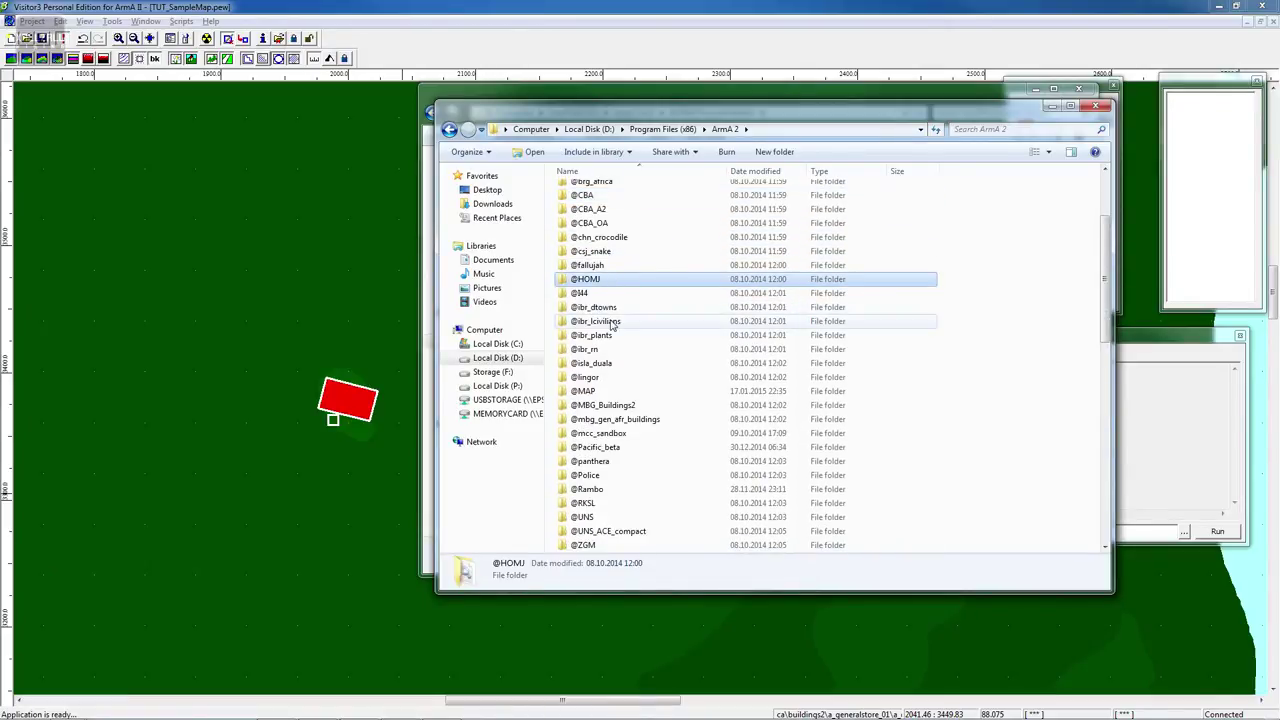
{"action": "scroll", "coordinate": [613, 325], "scroll_direction": "down", "scroll_amount": 2}
{"action": "scroll", "coordinate": [612, 325], "scroll_direction": "up", "scroll_amount": 2}
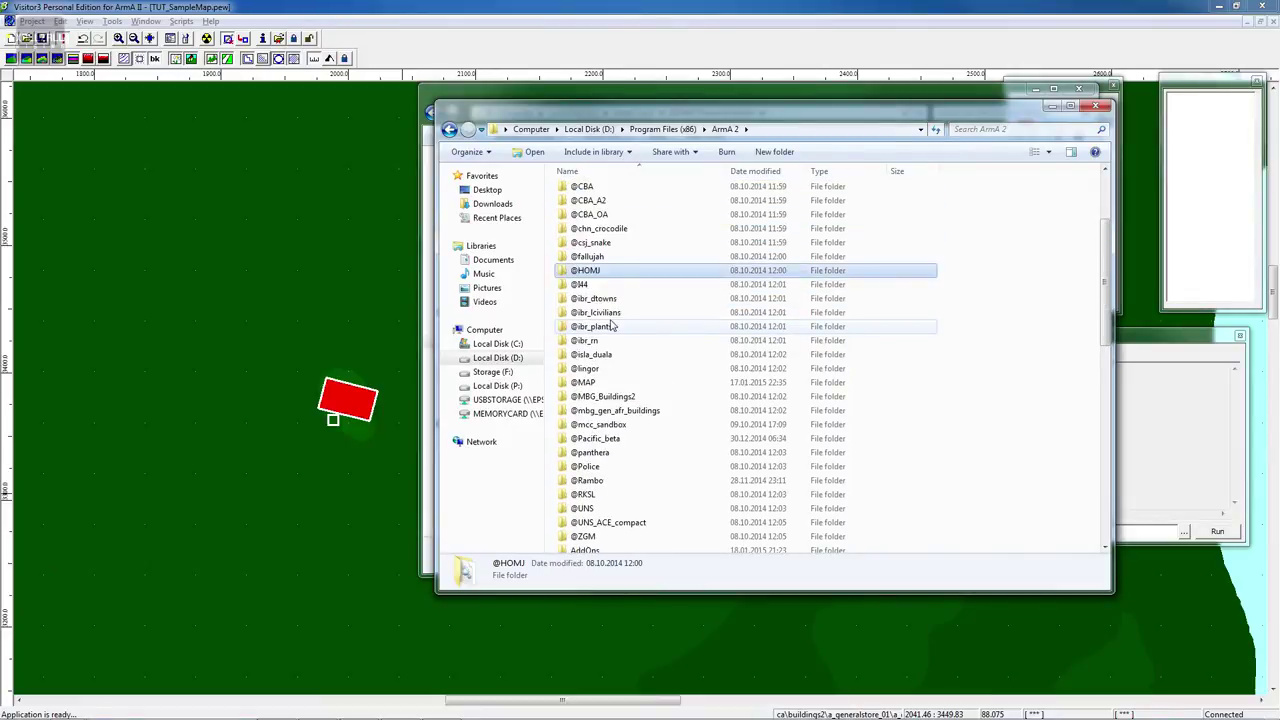
{"action": "left_click", "coordinate": [690, 386]}
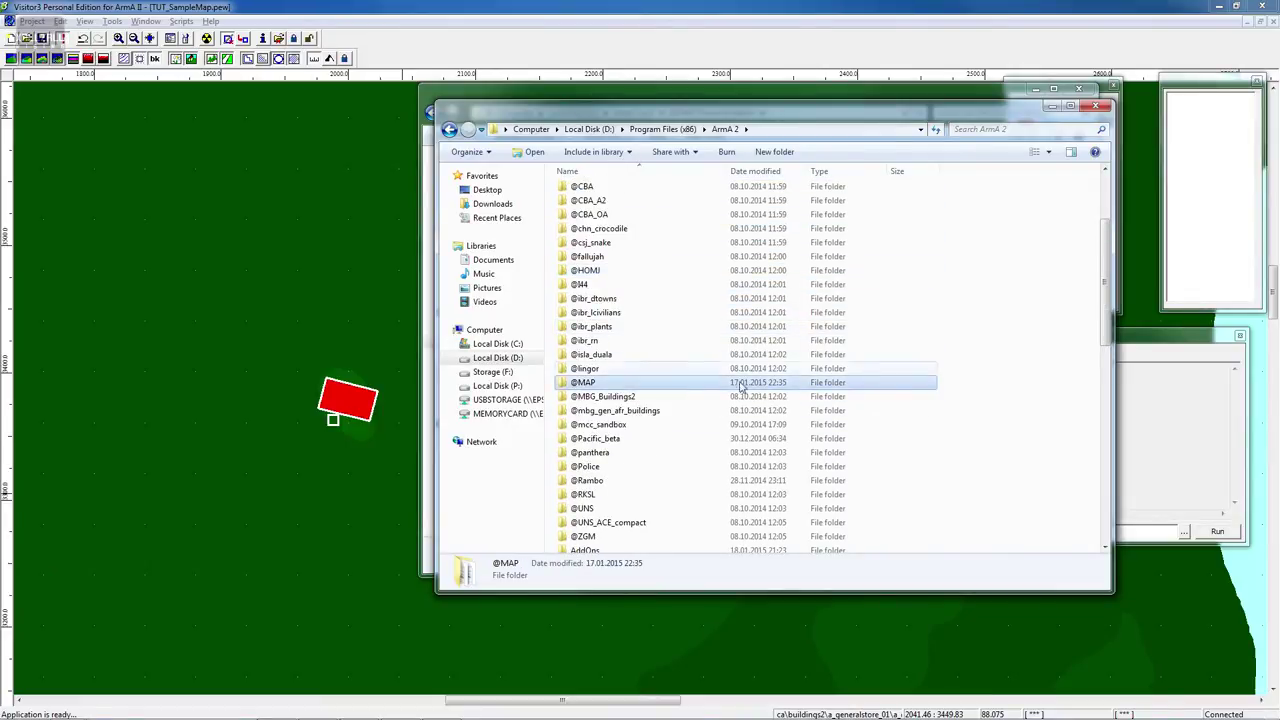
{"action": "right_click", "coordinate": [1076, 380]}
{"action": "mouse_move", "coordinate": [980, 606]}
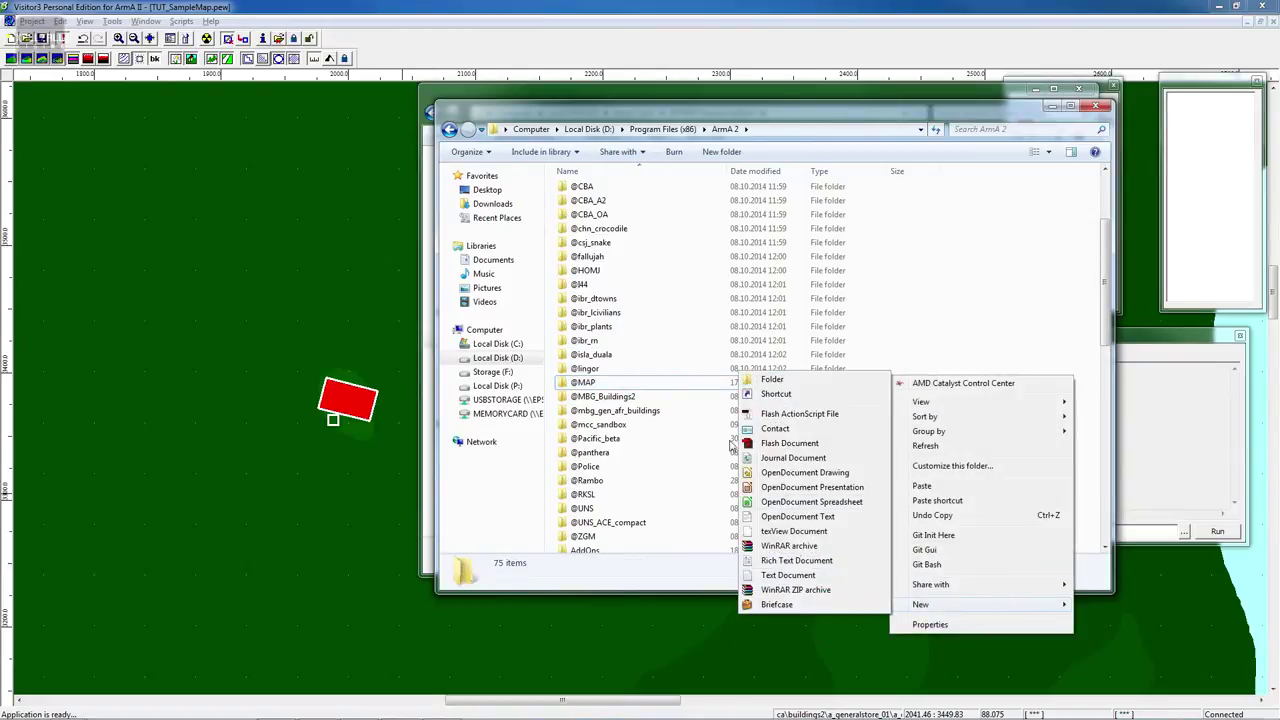
{"action": "left_click", "coordinate": [752, 380]}
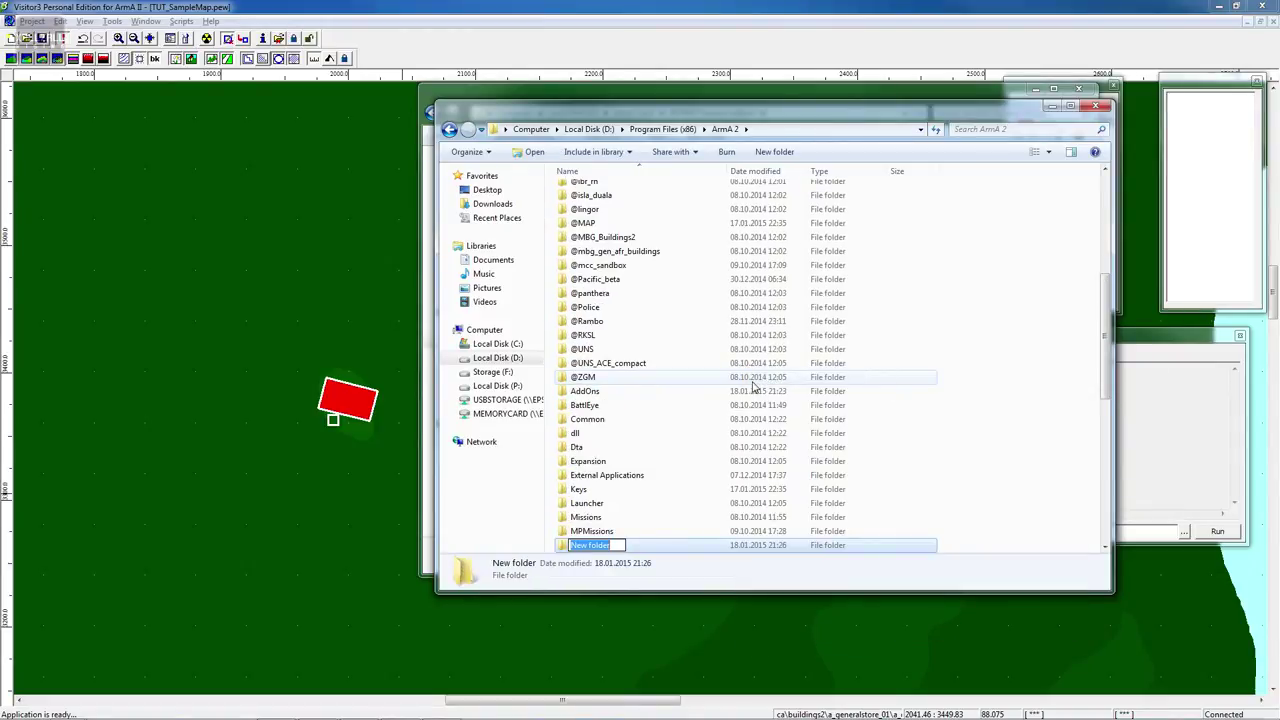
{"action": "type", "text": "@TUT"}
{"action": "key", "text": "Return"}
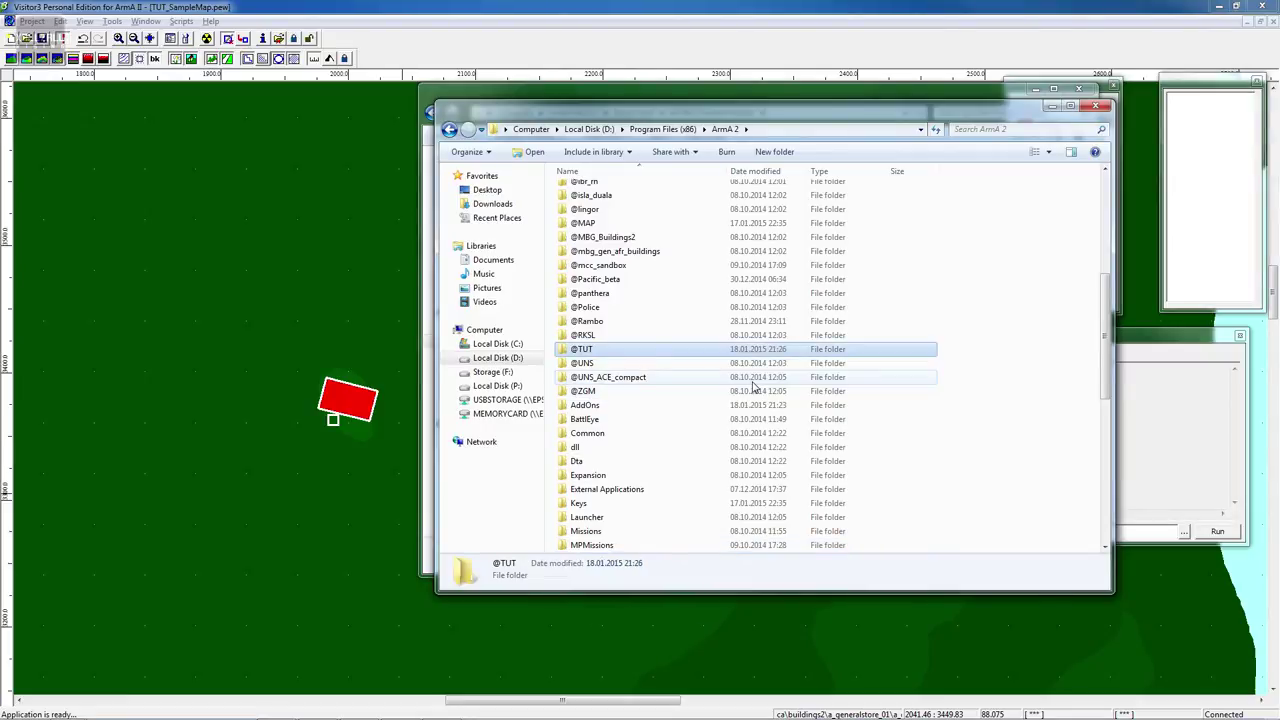
{"action": "double_click", "coordinate": [597, 240]}
{"action": "key", "text": "BackSpace"}
{"action": "left_click", "coordinate": [590, 218]}
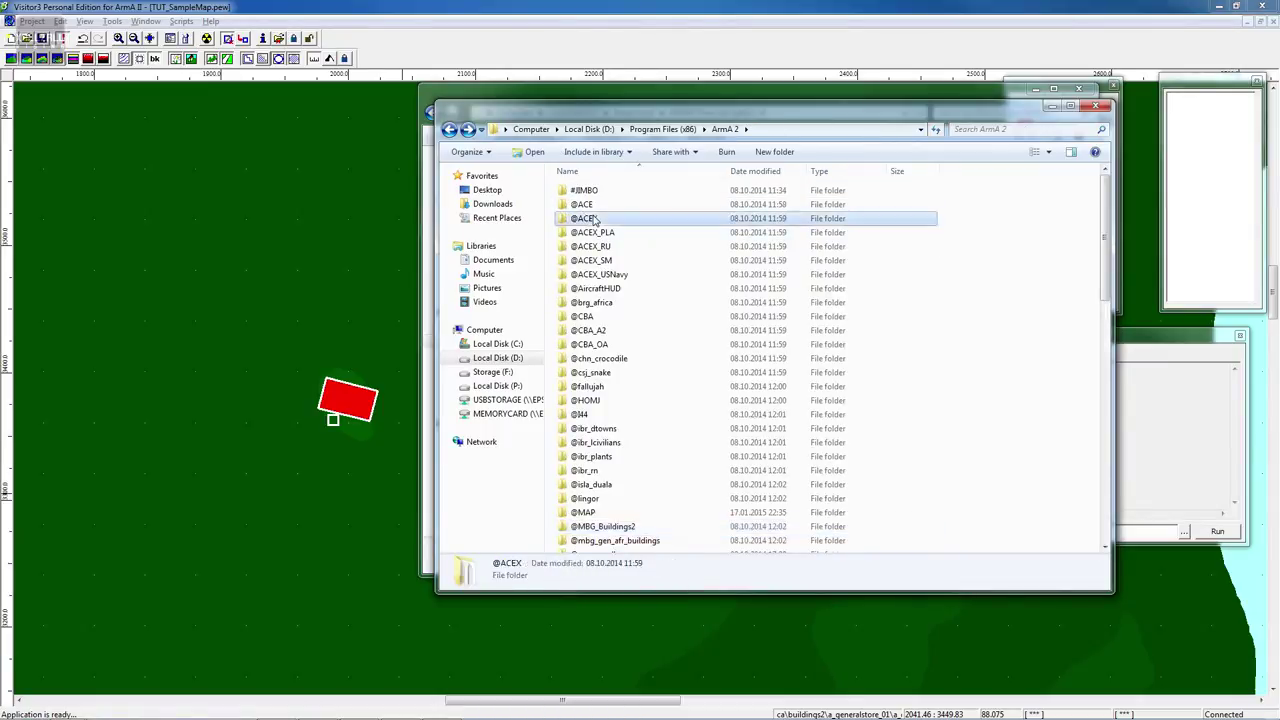
{"action": "double_click", "coordinate": [592, 218]}
{"action": "key", "text": "BackSpace"}
{"action": "left_click", "coordinate": [614, 414]}
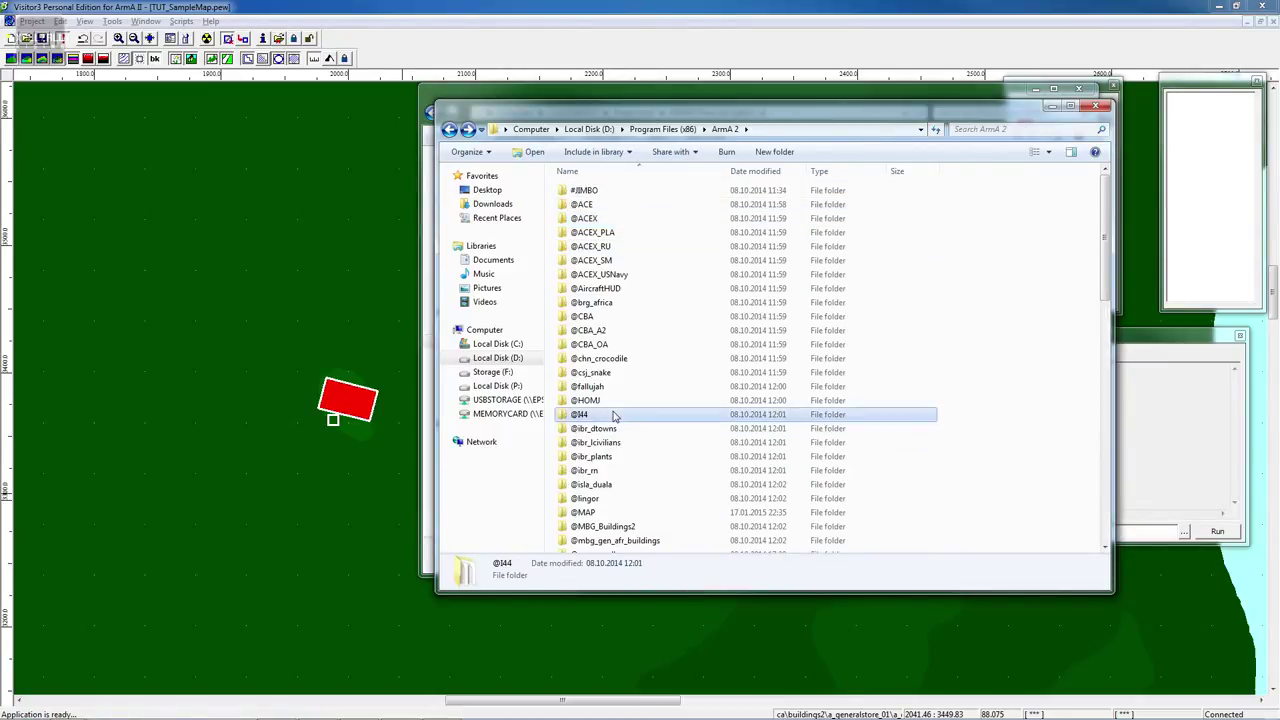
{"action": "double_click", "coordinate": [614, 414]}
{"action": "key", "text": "BackSpace"}
{"action": "scroll", "coordinate": [613, 424], "scroll_direction": "down", "scroll_amount": 1}
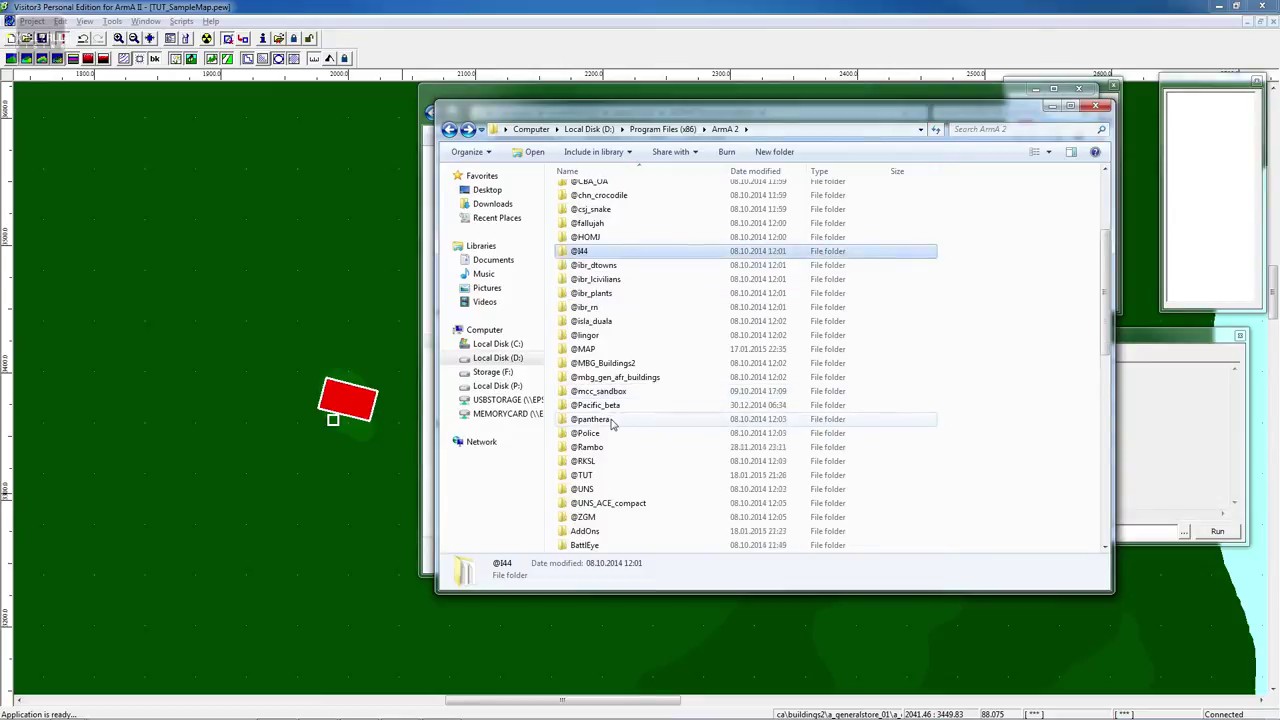
{"action": "scroll", "coordinate": [613, 424], "scroll_direction": "down", "scroll_amount": 2}
{"action": "double_click", "coordinate": [592, 392]}
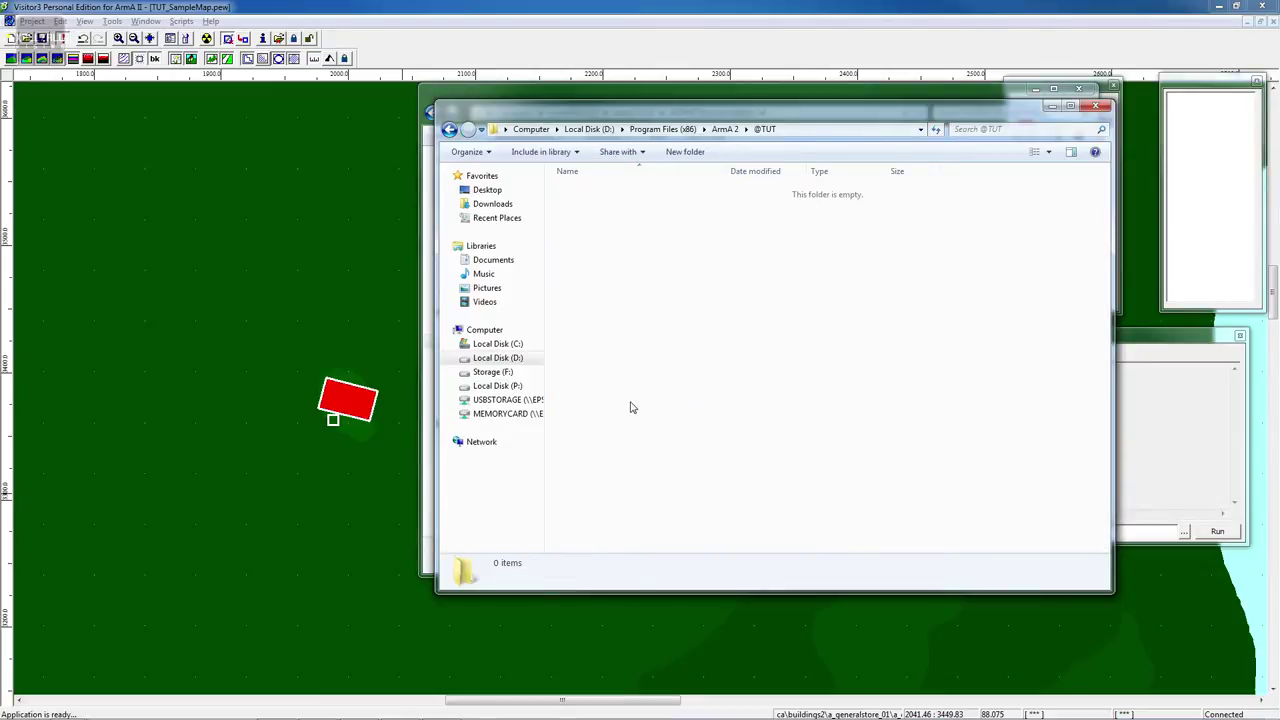
{"action": "key", "text": "ctrl+shift+n"}
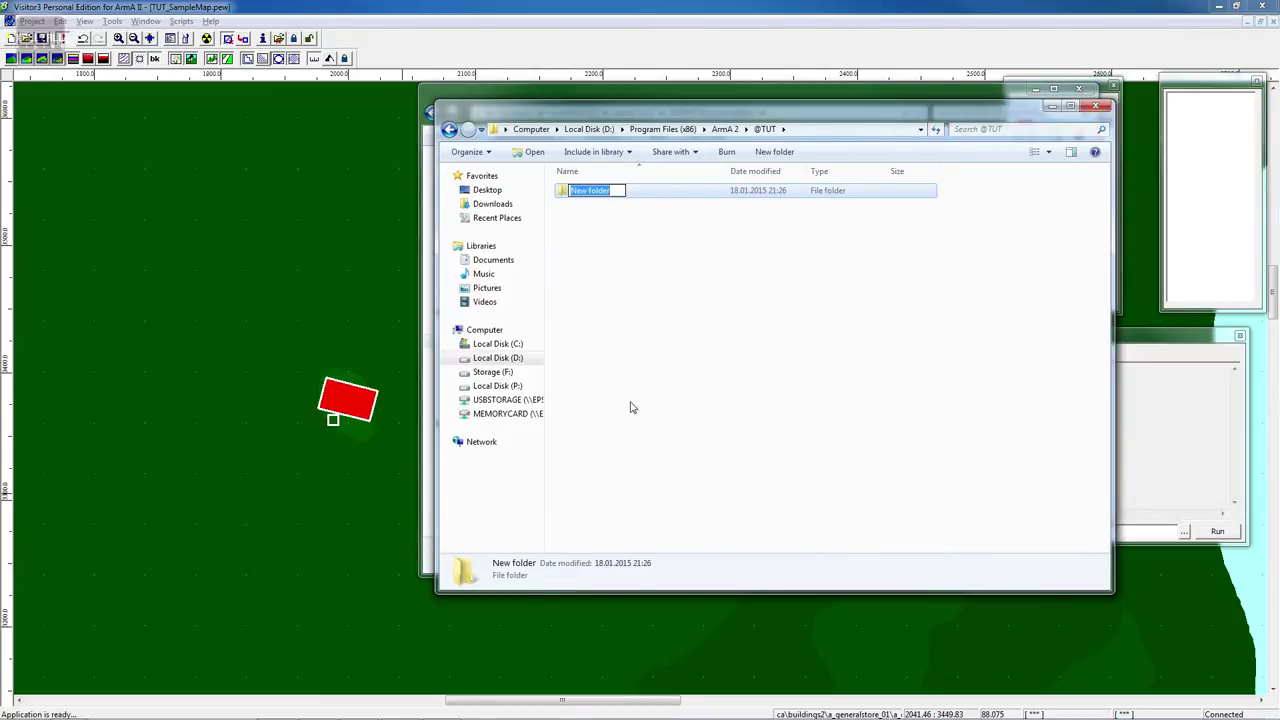
{"action": "type", "text": "addons"}
{"action": "key", "text": "Return"}
{"action": "left_click_drag", "start_coordinate": [708, 112], "coordinate": [1279, 209]}
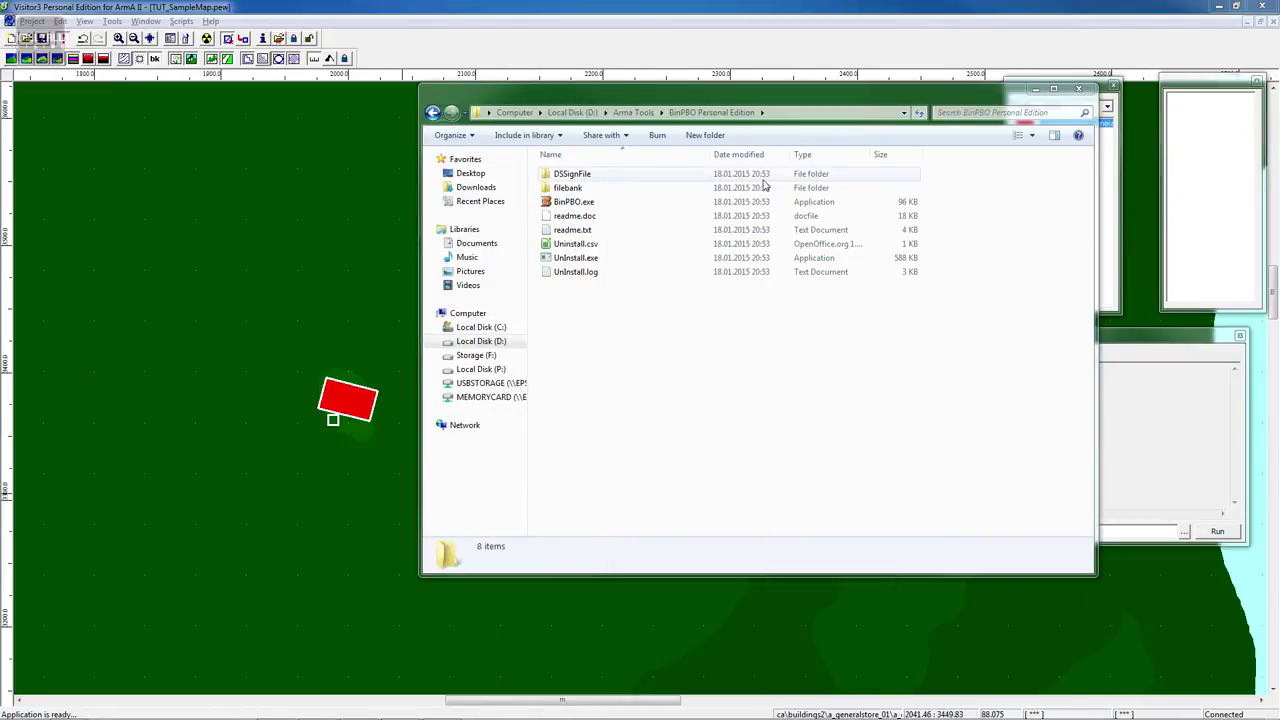
{"action": "left_click", "coordinate": [578, 203]}
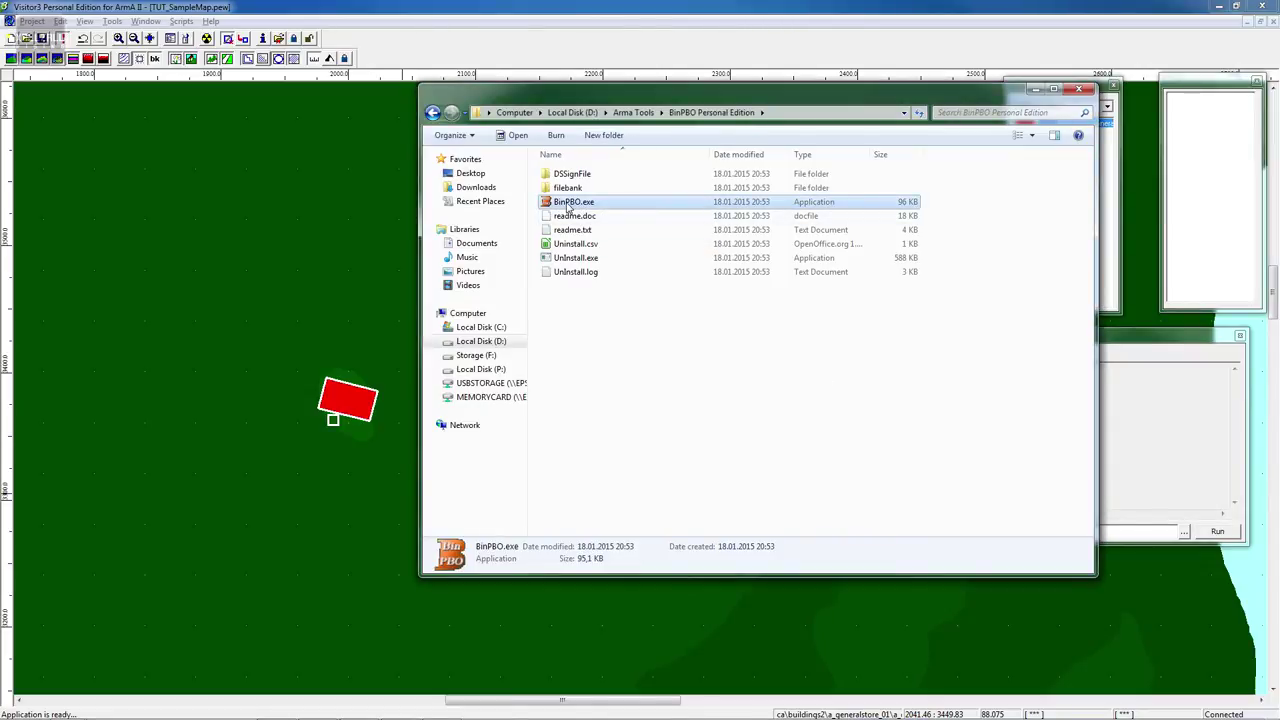
{"action": "double_click", "coordinate": [570, 204]}
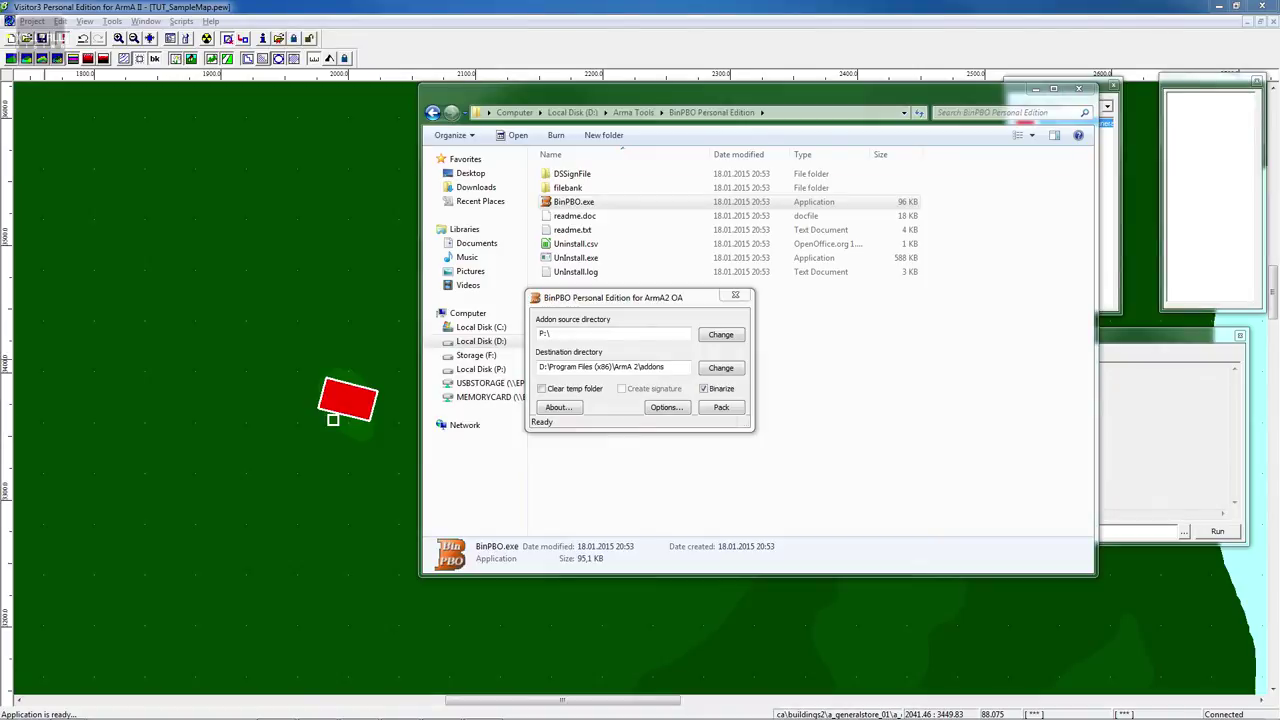
Set the addon source directory to P:\workspace\TUT_Samplemap and open the folder selection for the destination directory
{"action": "left_click", "coordinate": [590, 338]}
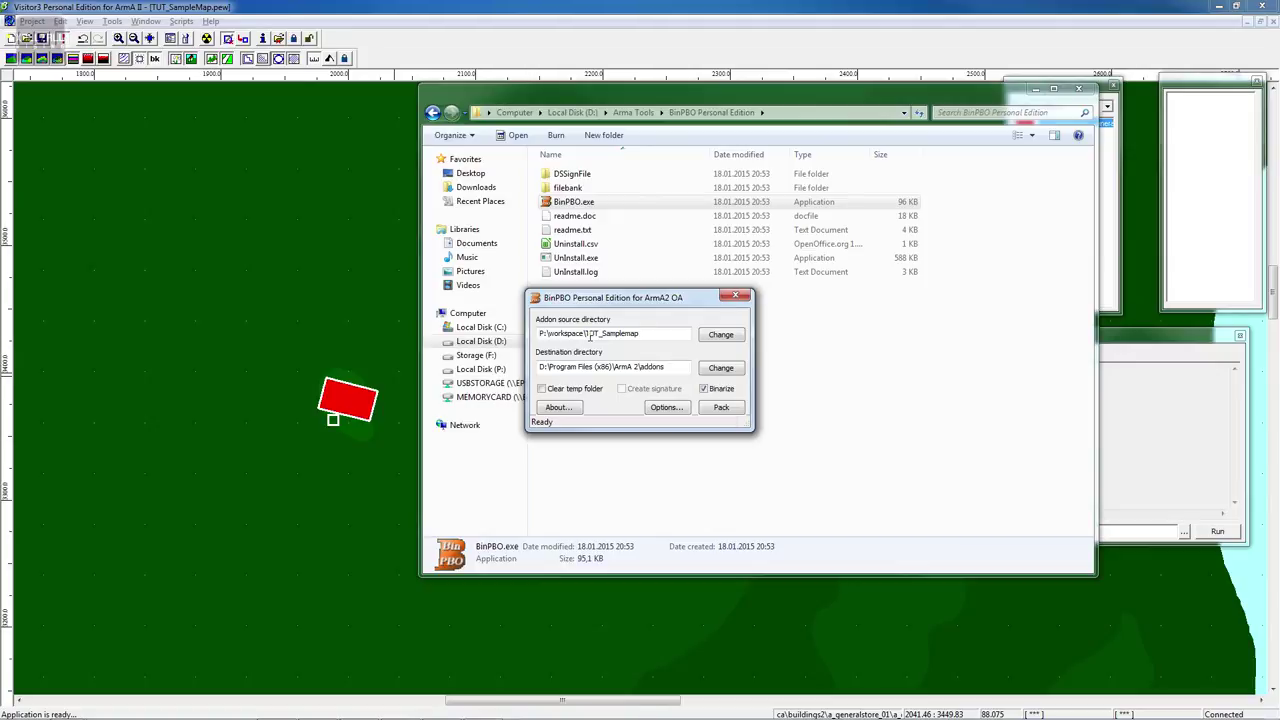
{"action": "left_click", "coordinate": [721, 368]}
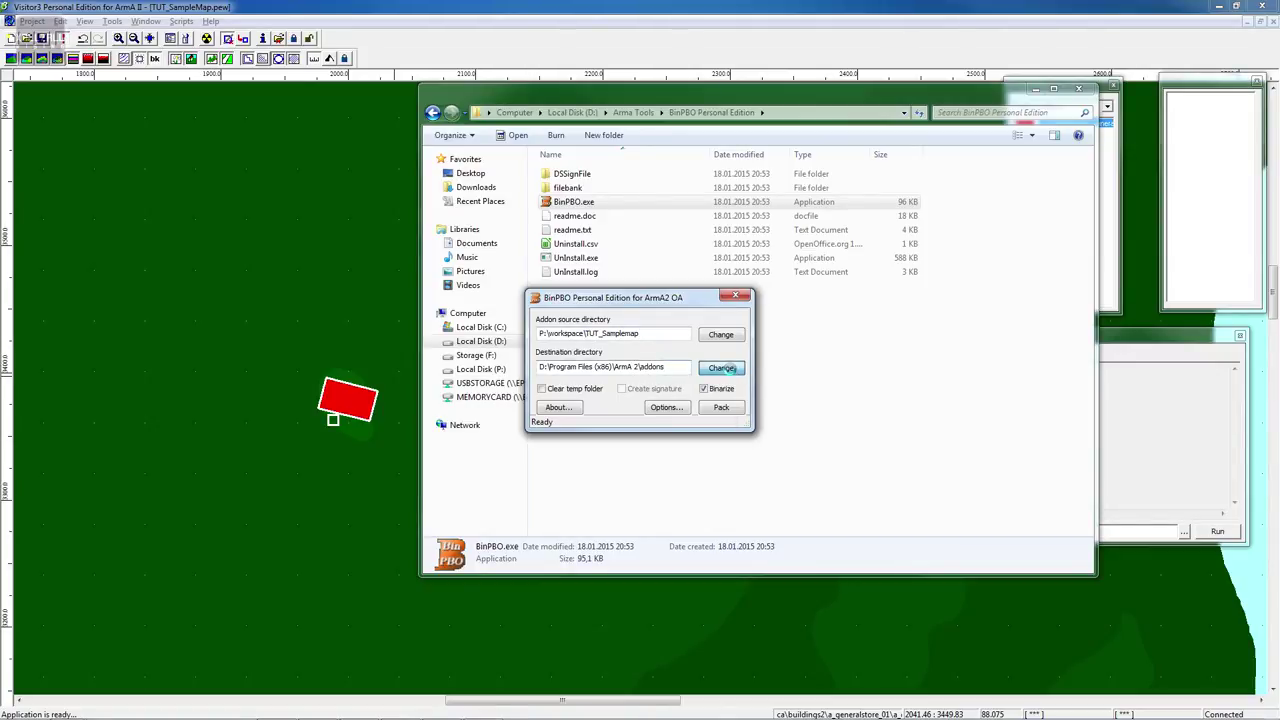